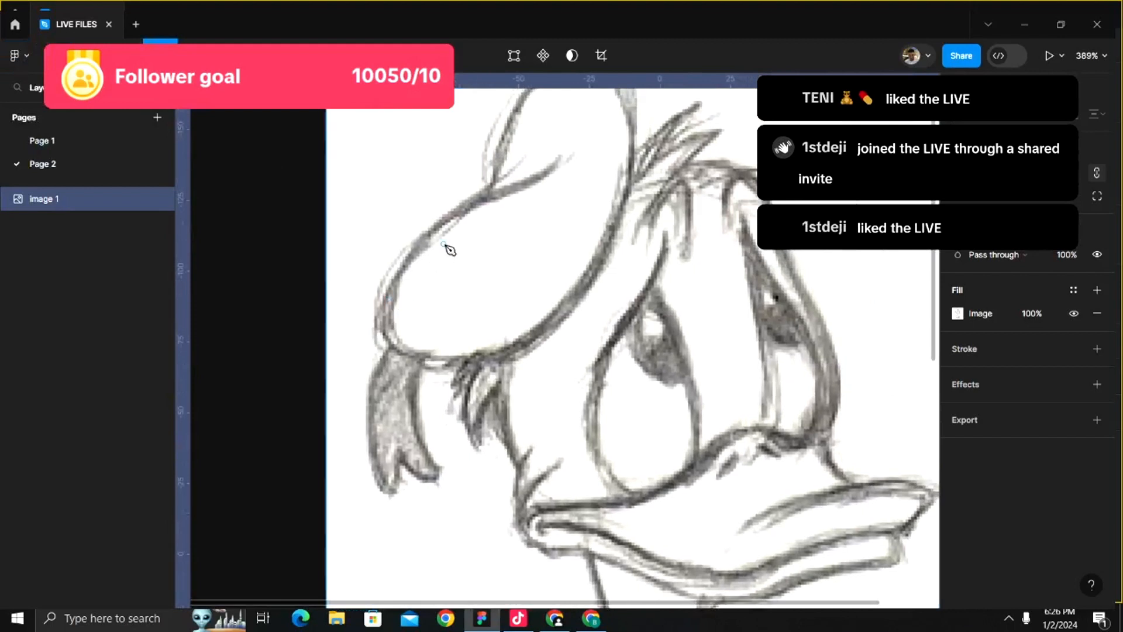
- Trace the duck's hat in the sketch with the Pen tool as a closed straight-sided outline of eight anchor points
{"action": "scroll", "coordinate": [447, 247], "scroll_direction": "down", "scroll_amount": 5}
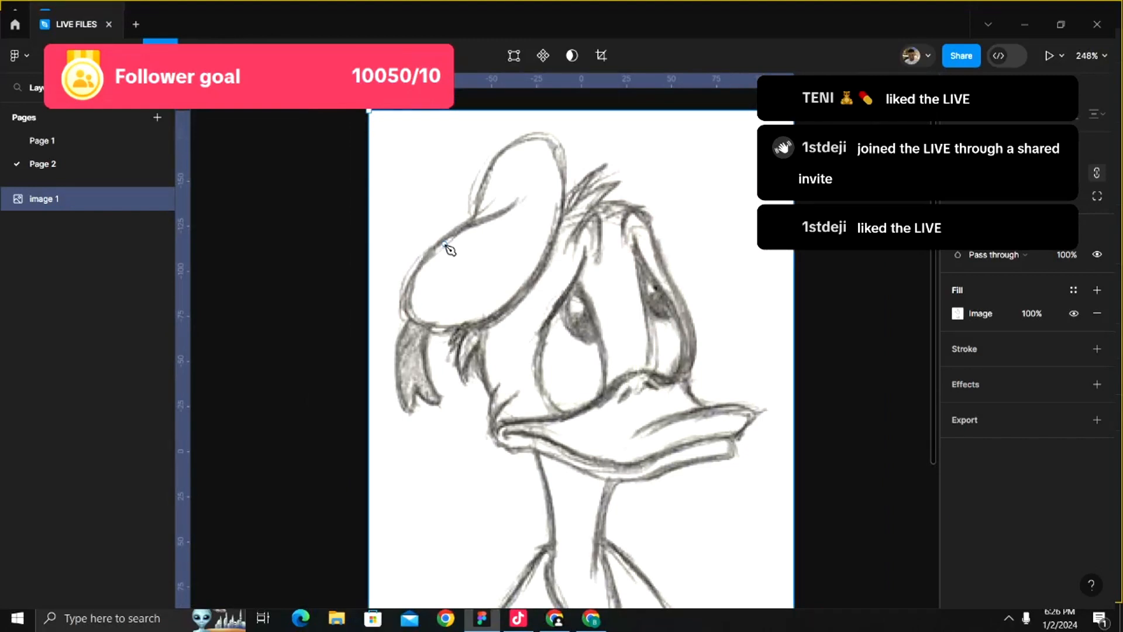
{"action": "scroll", "coordinate": [513, 197], "scroll_direction": "up", "scroll_amount": 5}
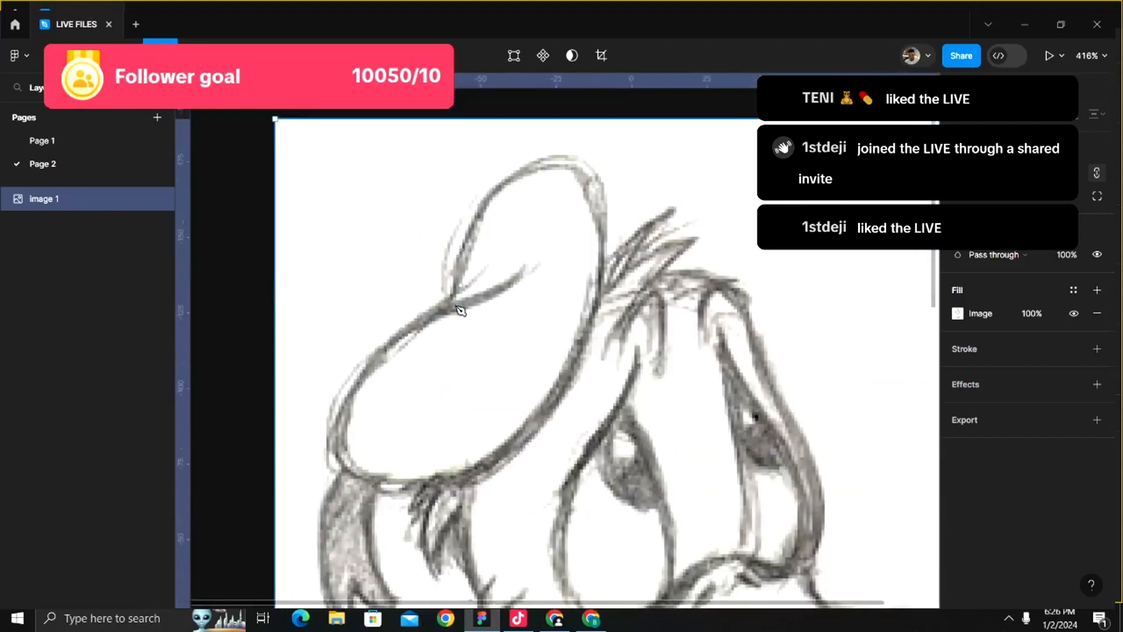
{"action": "left_click", "coordinate": [446, 300]}
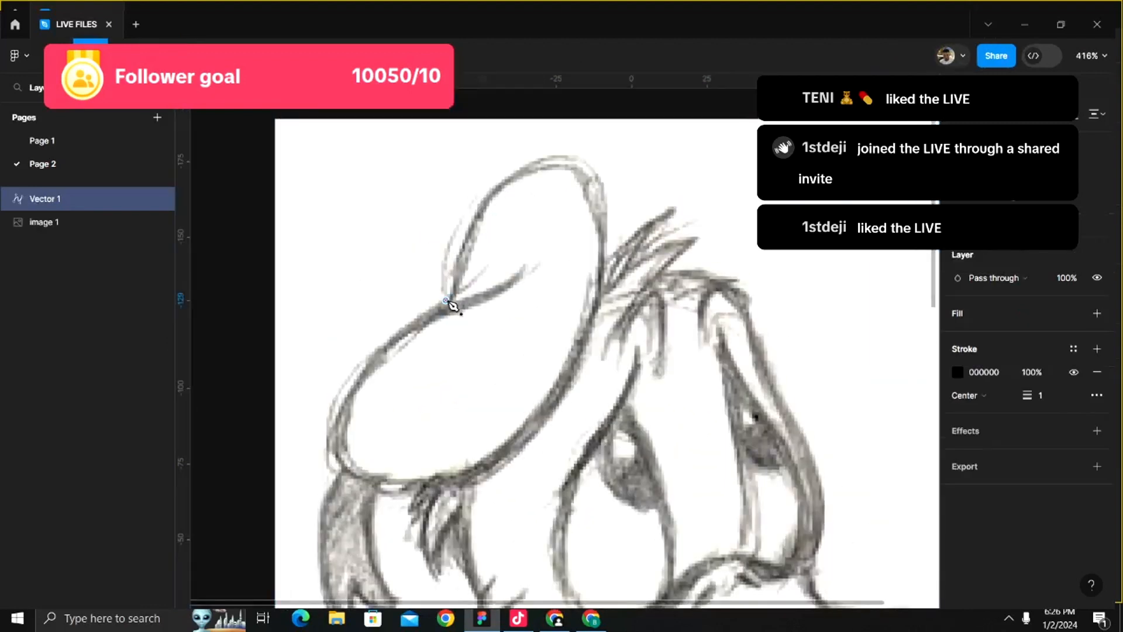
{"action": "left_click", "coordinate": [486, 199]}
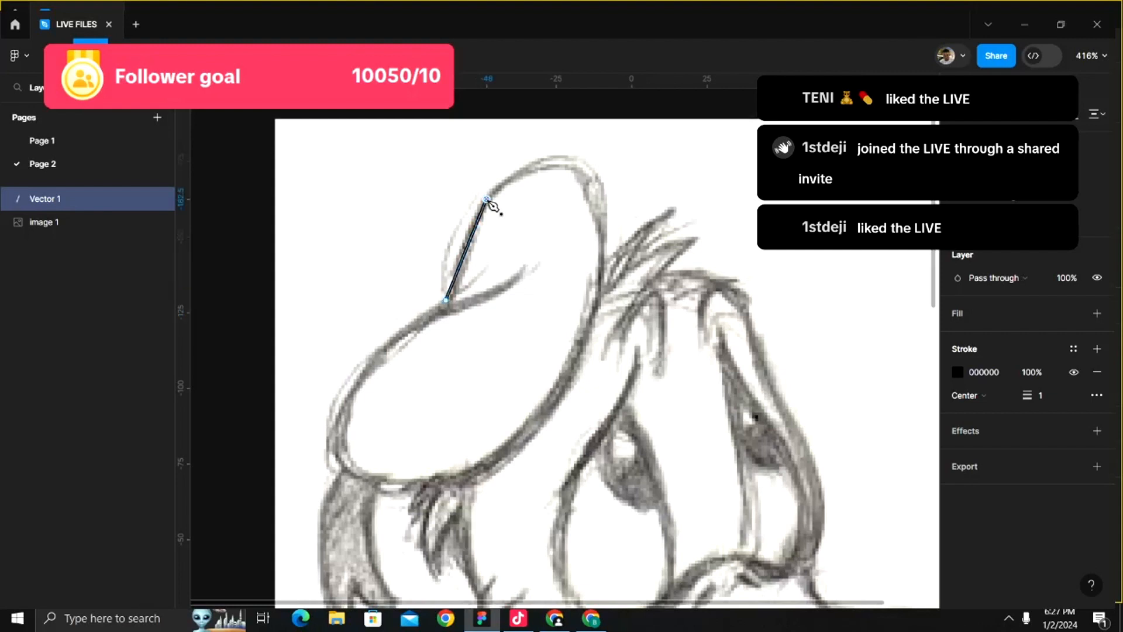
{"action": "left_click", "coordinate": [581, 167]}
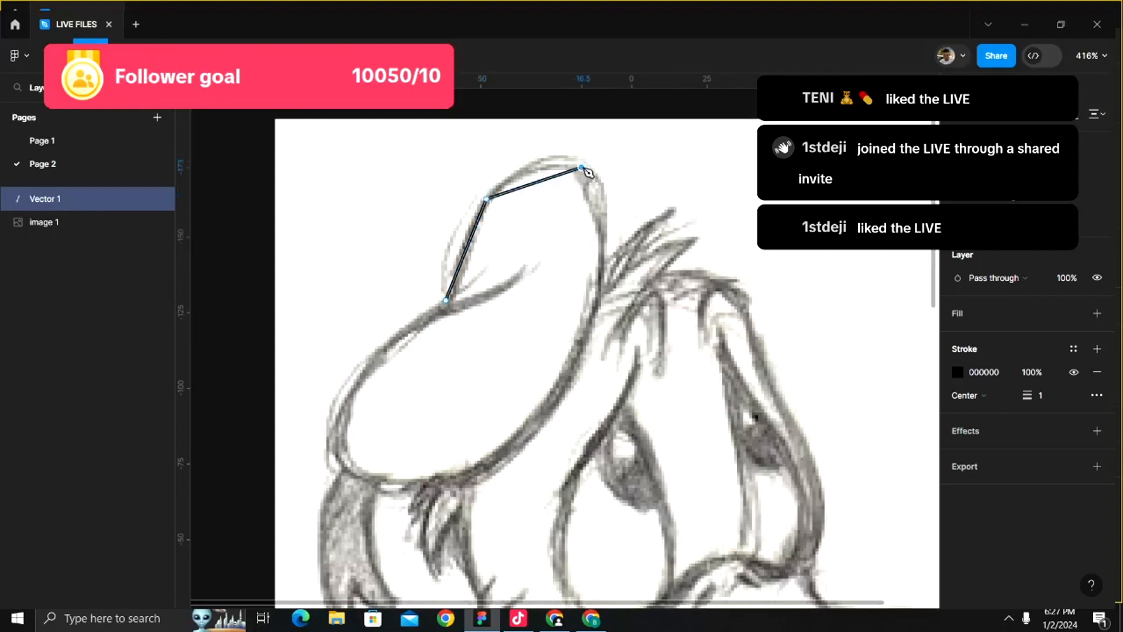
{"action": "left_click", "coordinate": [599, 271]}
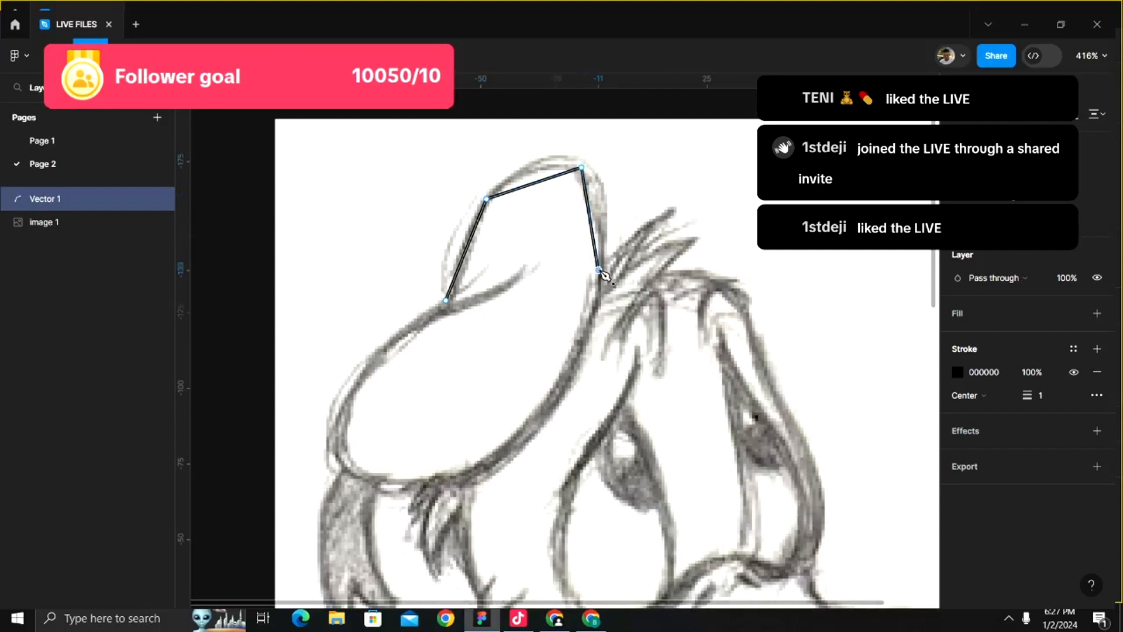
{"action": "left_click", "coordinate": [530, 429]}
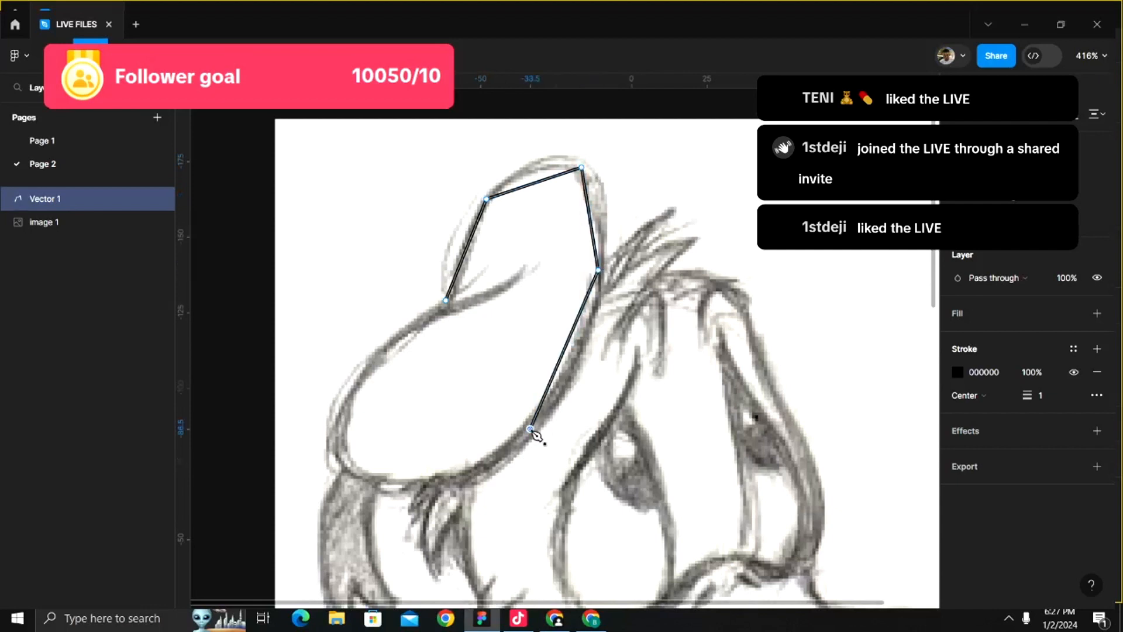
{"action": "left_click", "coordinate": [390, 484]}
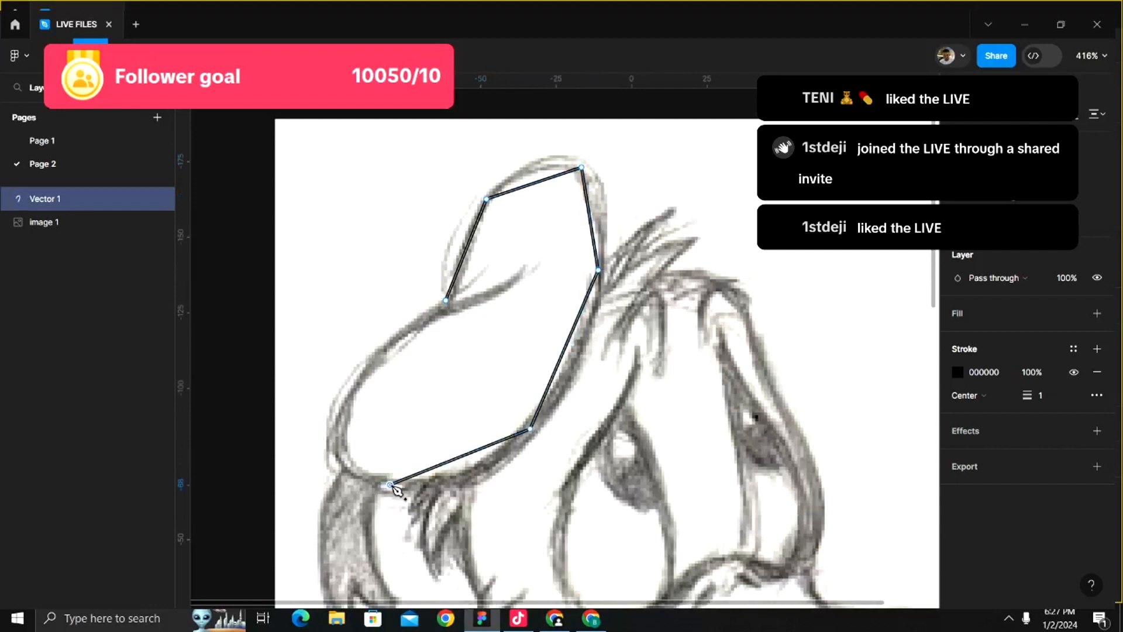
{"action": "left_click", "coordinate": [338, 454]}
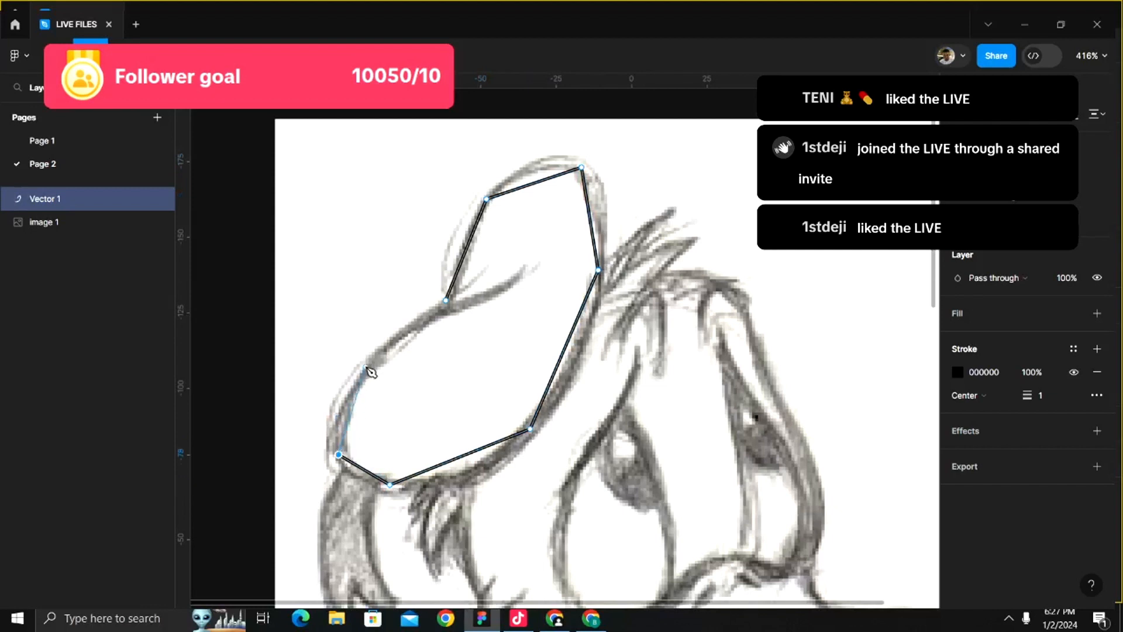
{"action": "right_click", "coordinate": [367, 366]}
{"action": "left_click", "coordinate": [366, 358]}
{"action": "right_click", "coordinate": [366, 362]}
{"action": "left_click", "coordinate": [366, 370]}
{"action": "left_click", "coordinate": [362, 367]}
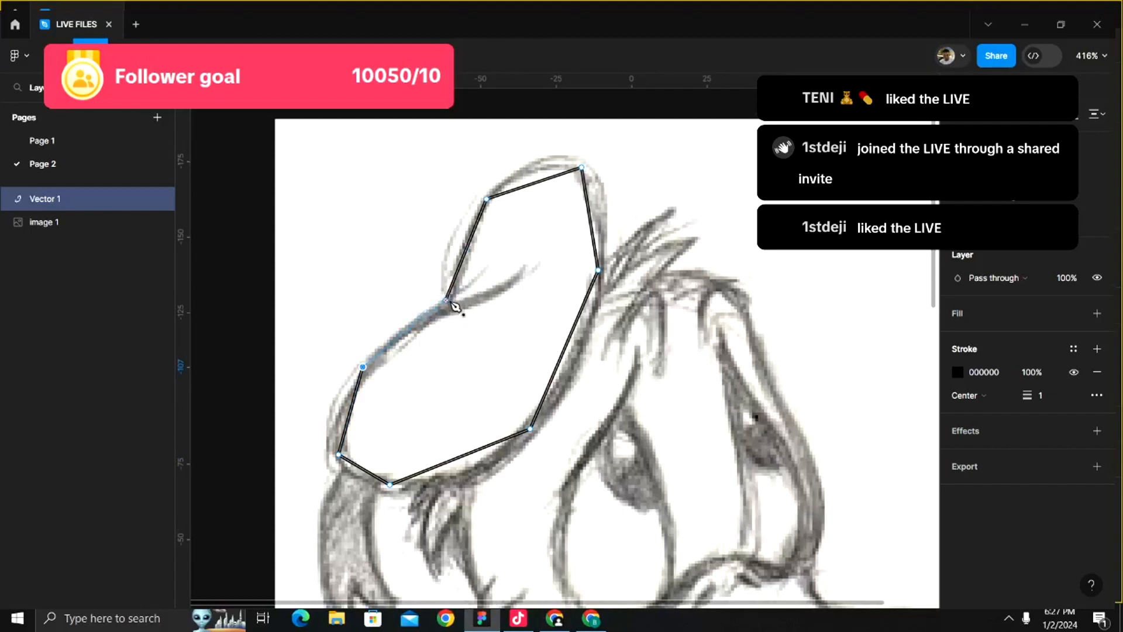
{"action": "left_click", "coordinate": [446, 299]}
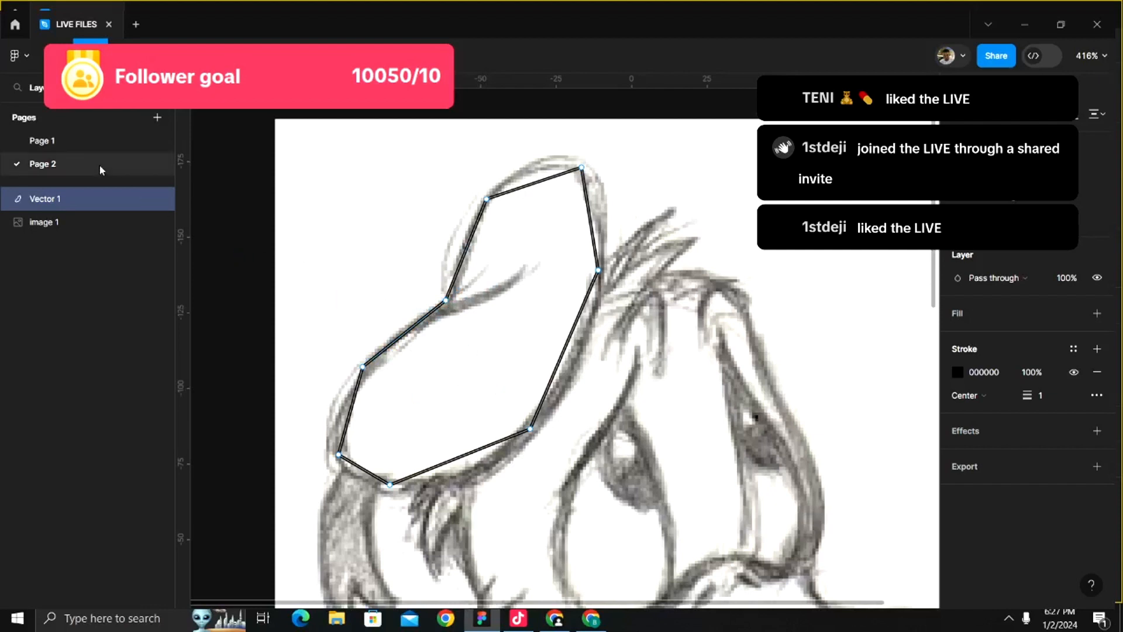
- Hide the hat outline's black stroke and give the shape a blue 2992F3 fill
{"action": "left_click", "coordinate": [1074, 372]}
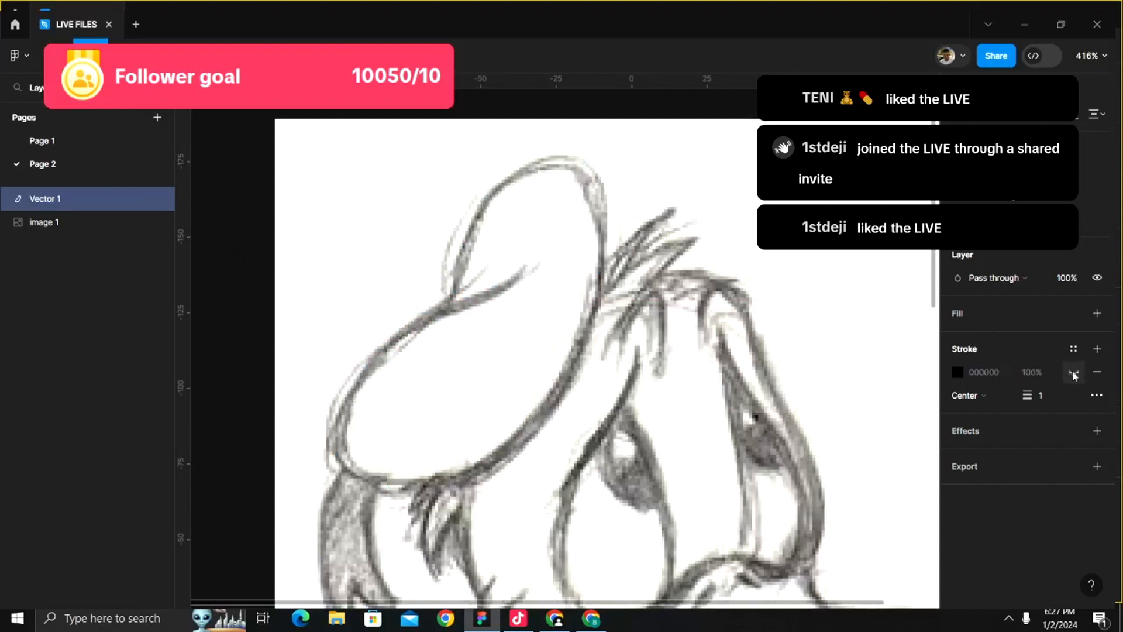
{"action": "left_click", "coordinate": [991, 312]}
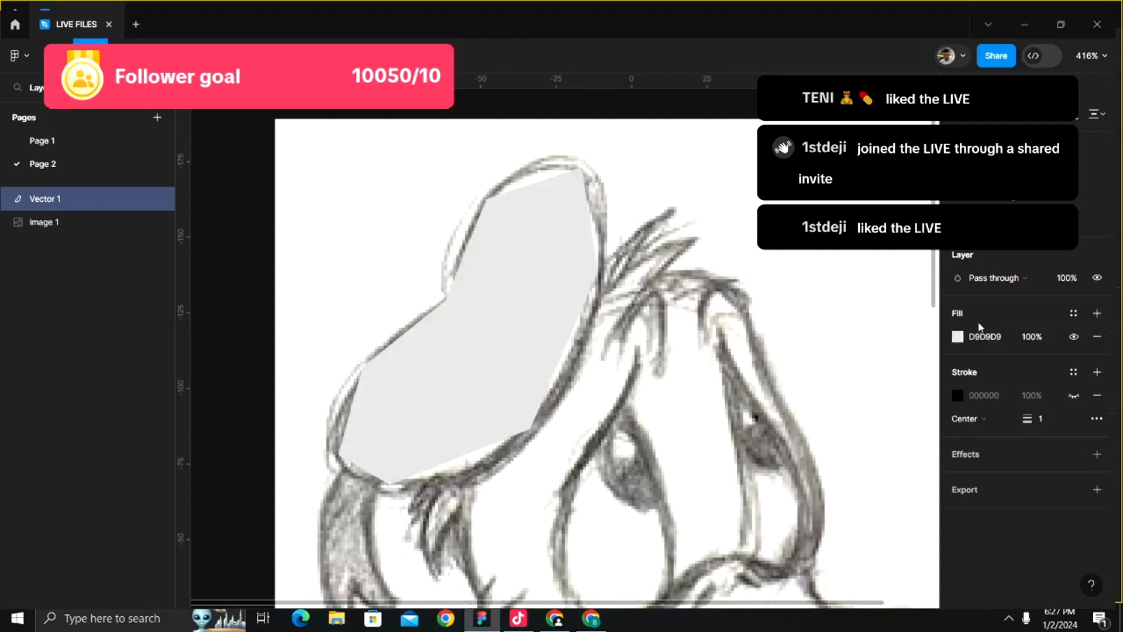
{"action": "left_click", "coordinate": [957, 337]}
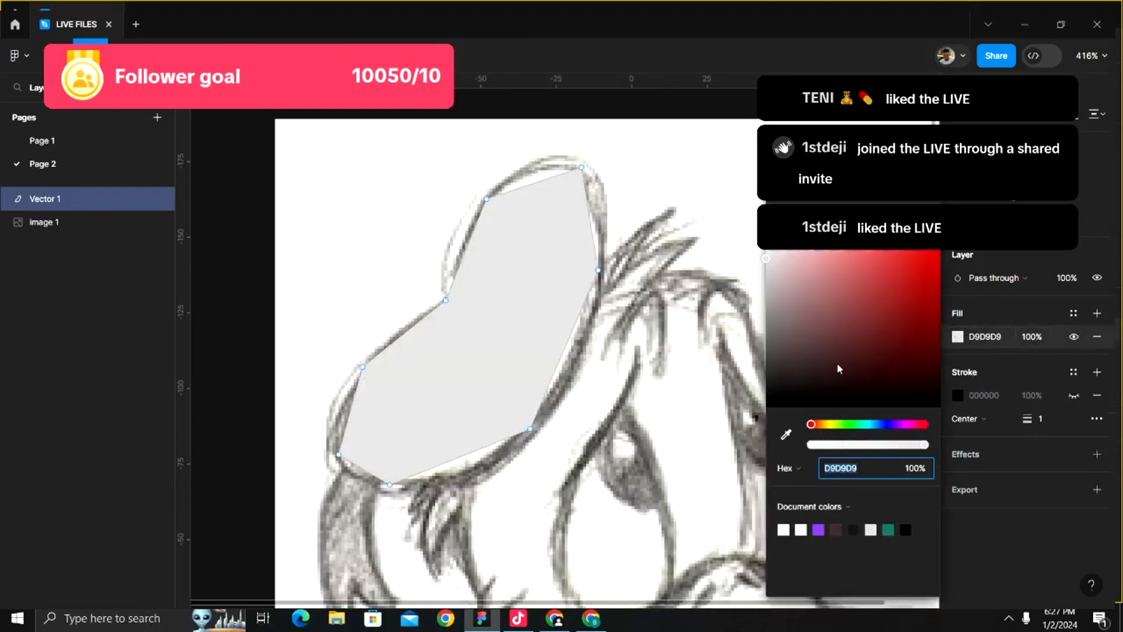
{"action": "left_click_drag", "start_coordinate": [840, 368], "coordinate": [820, 255]}
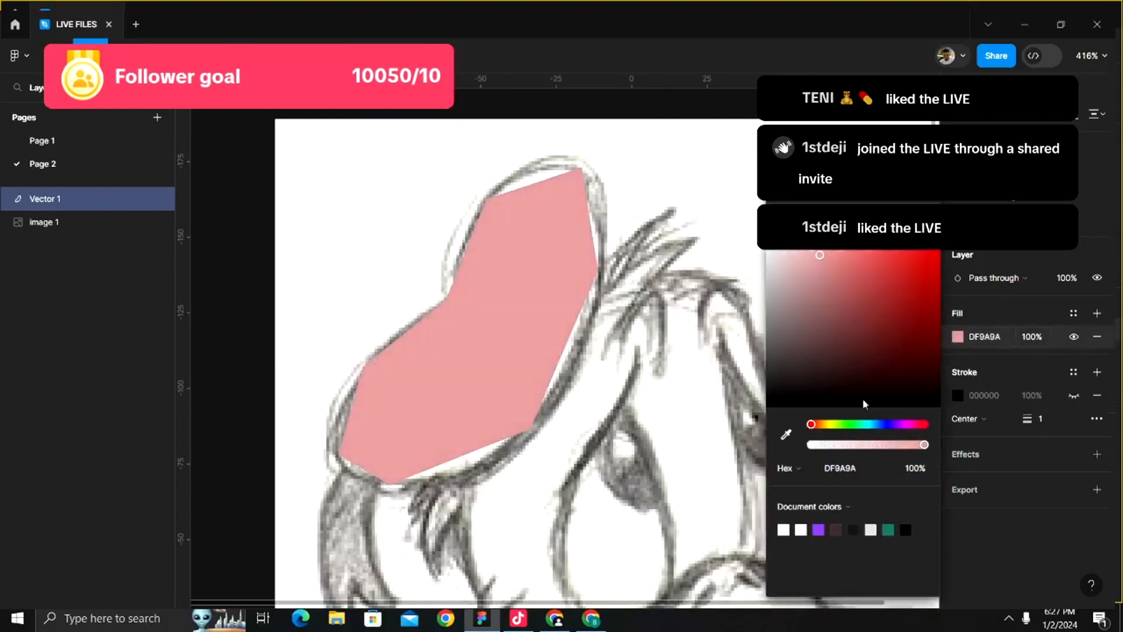
{"action": "left_click", "coordinate": [883, 424]}
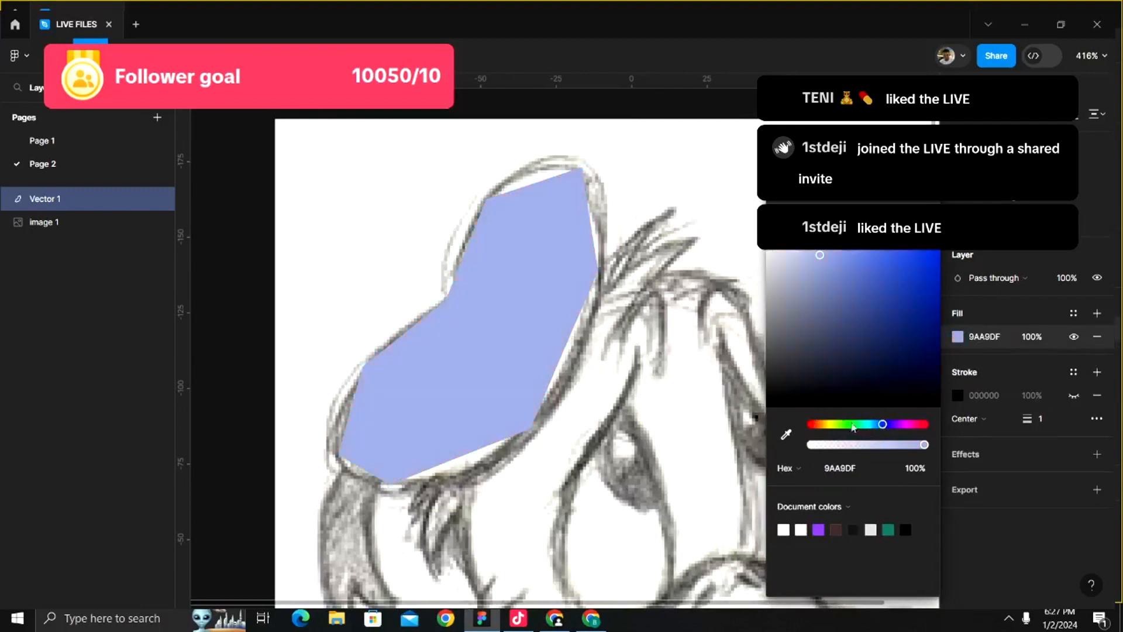
{"action": "left_click", "coordinate": [815, 425]}
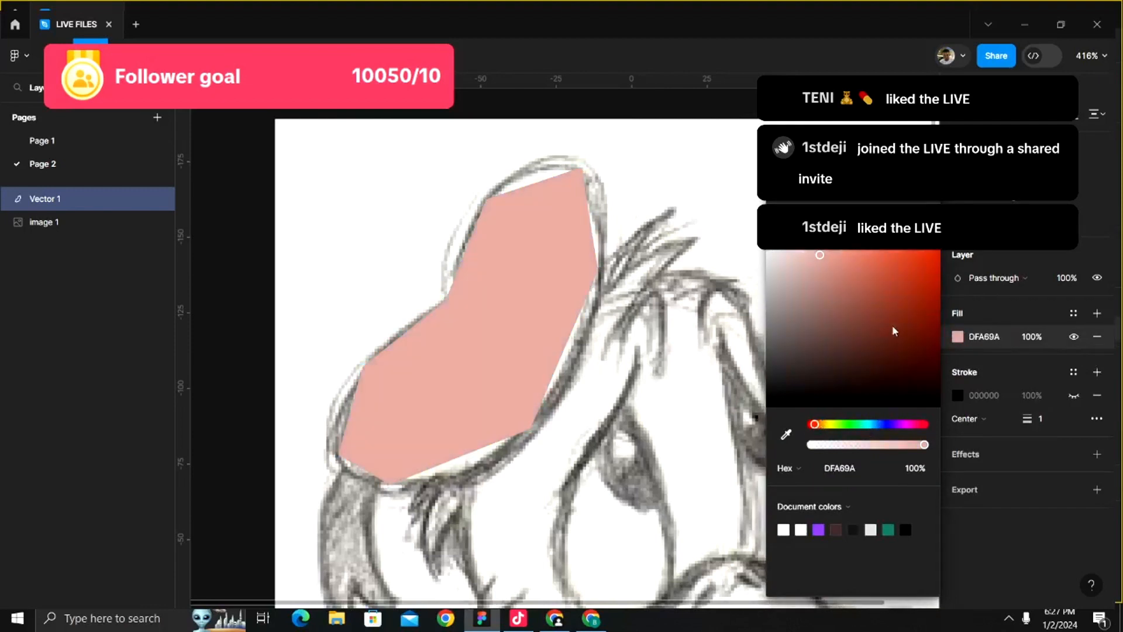
{"action": "left_click_drag", "start_coordinate": [892, 290], "coordinate": [913, 249]}
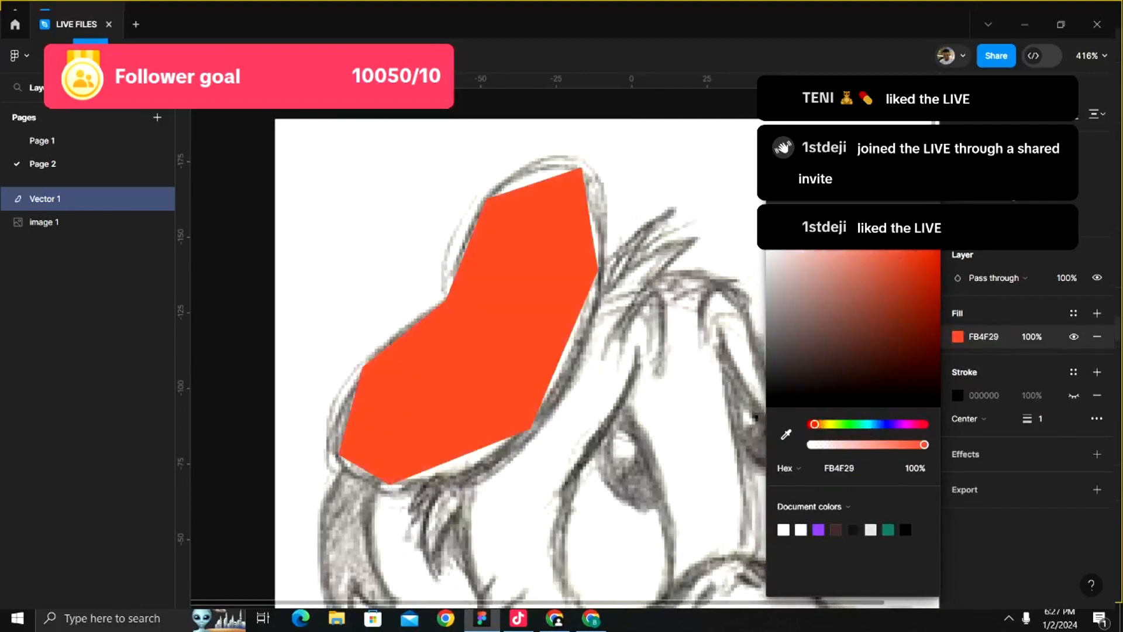
{"action": "left_click", "coordinate": [877, 425]}
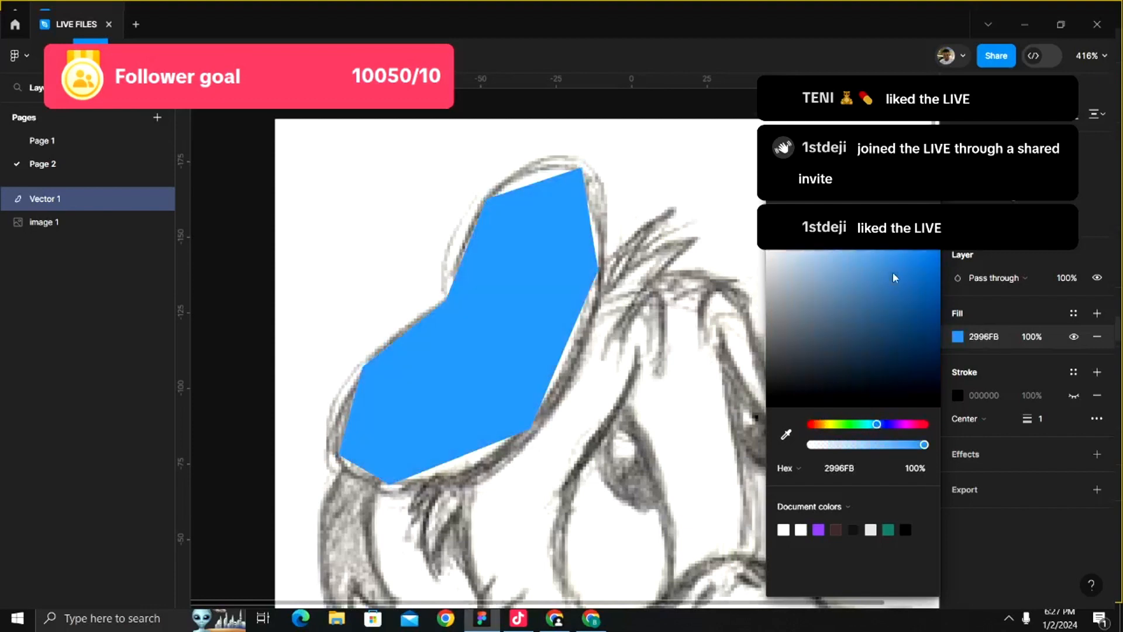
{"action": "left_click", "coordinate": [914, 251]}
{"action": "left_click", "coordinate": [926, 189]}
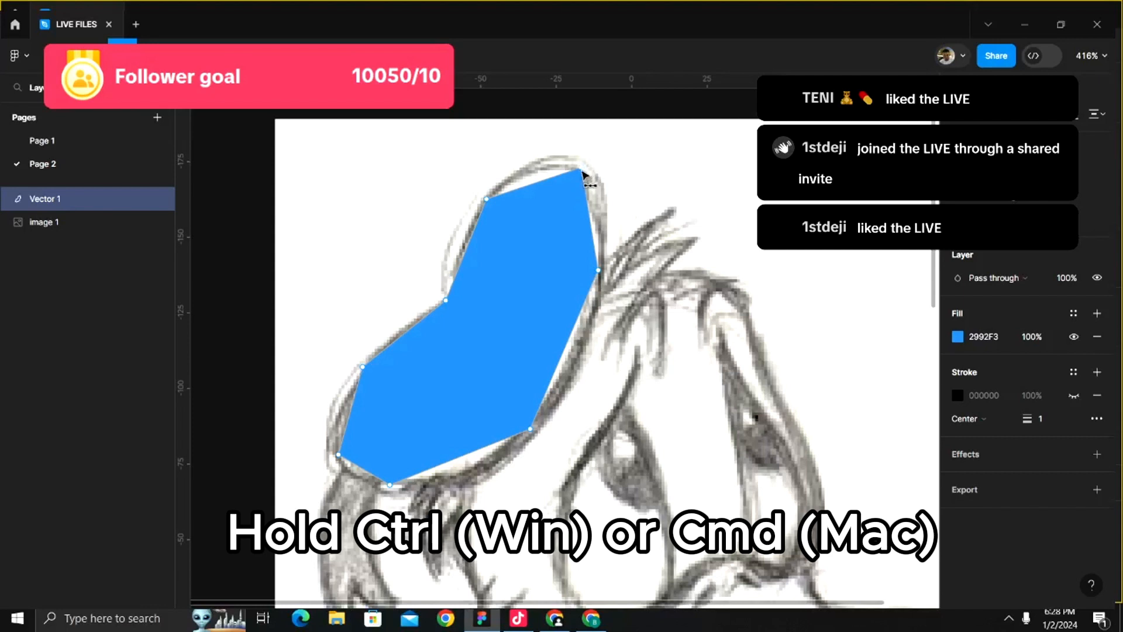
- Bend the hat shape's corner points into smooth curves following the sketch, undo the last bend beside the head tuft, and finish editing
{"action": "left_click_drag", "start_coordinate": [581, 169], "coordinate": [583, 171]}
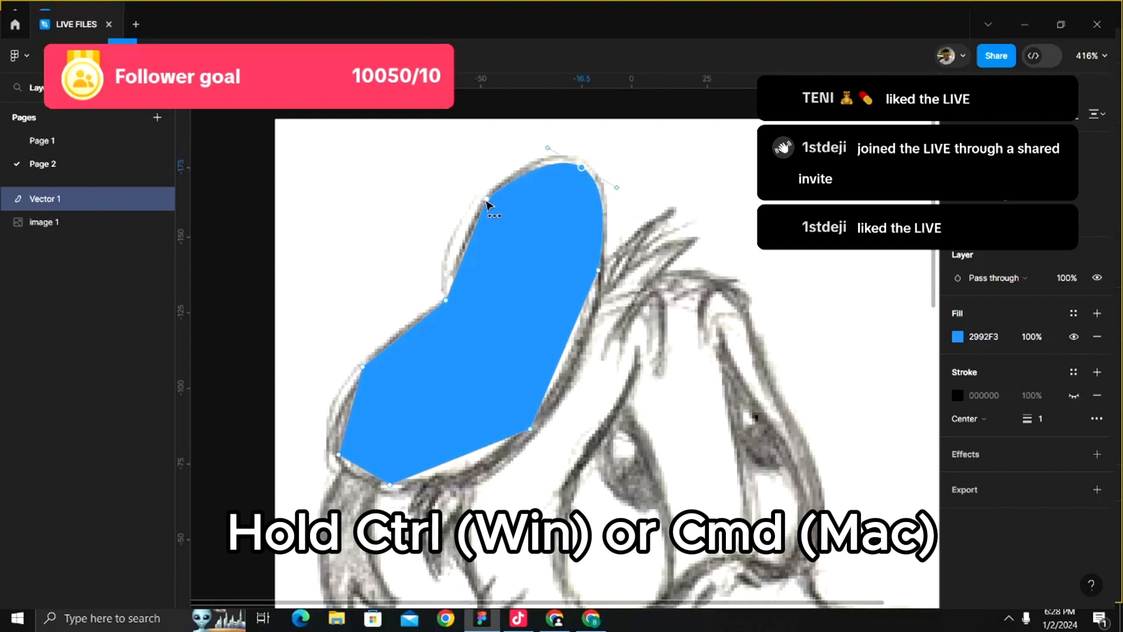
{"action": "left_click_drag", "start_coordinate": [486, 200], "coordinate": [487, 202]}
{"action": "left_click_drag", "start_coordinate": [446, 301], "coordinate": [448, 302]}
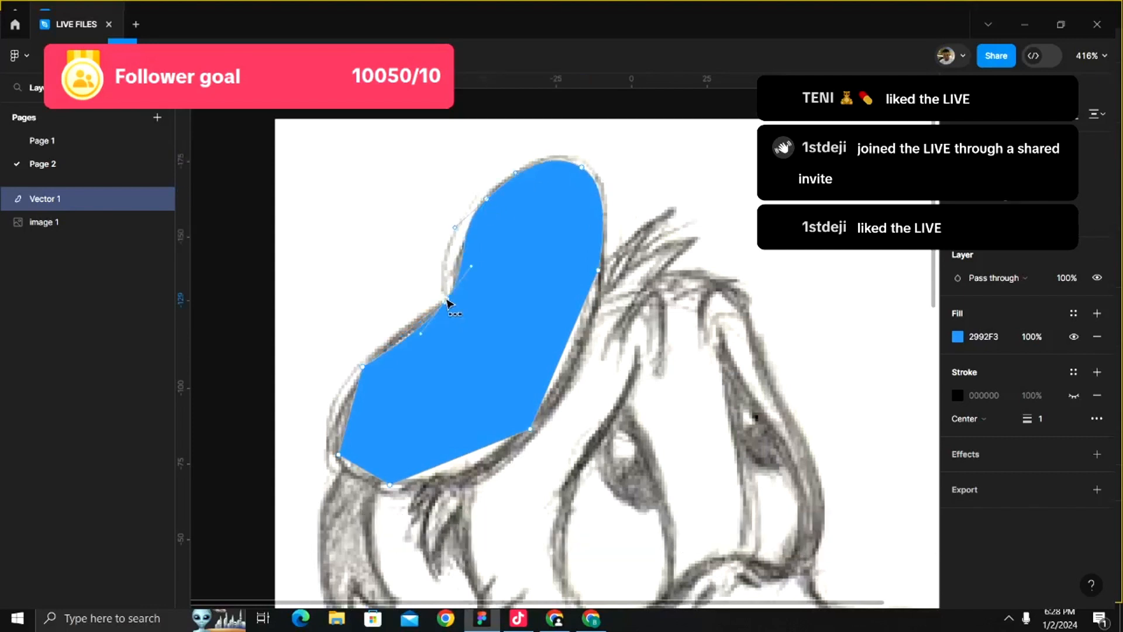
{"action": "left_click_drag", "start_coordinate": [363, 368], "coordinate": [364, 370]}
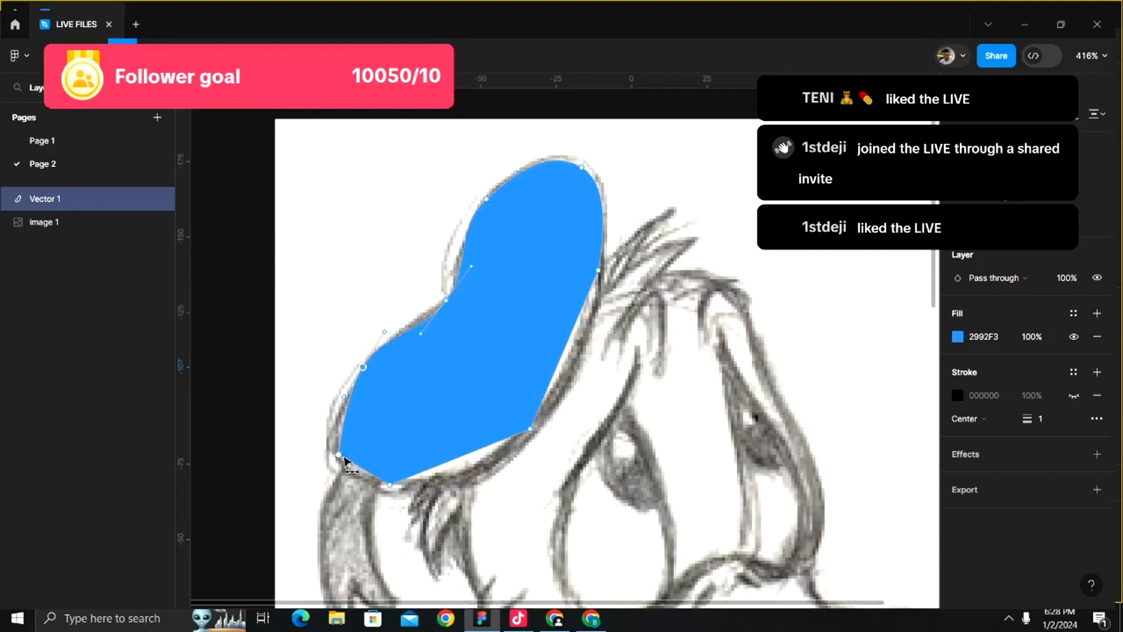
{"action": "left_click_drag", "start_coordinate": [338, 455], "coordinate": [340, 457]}
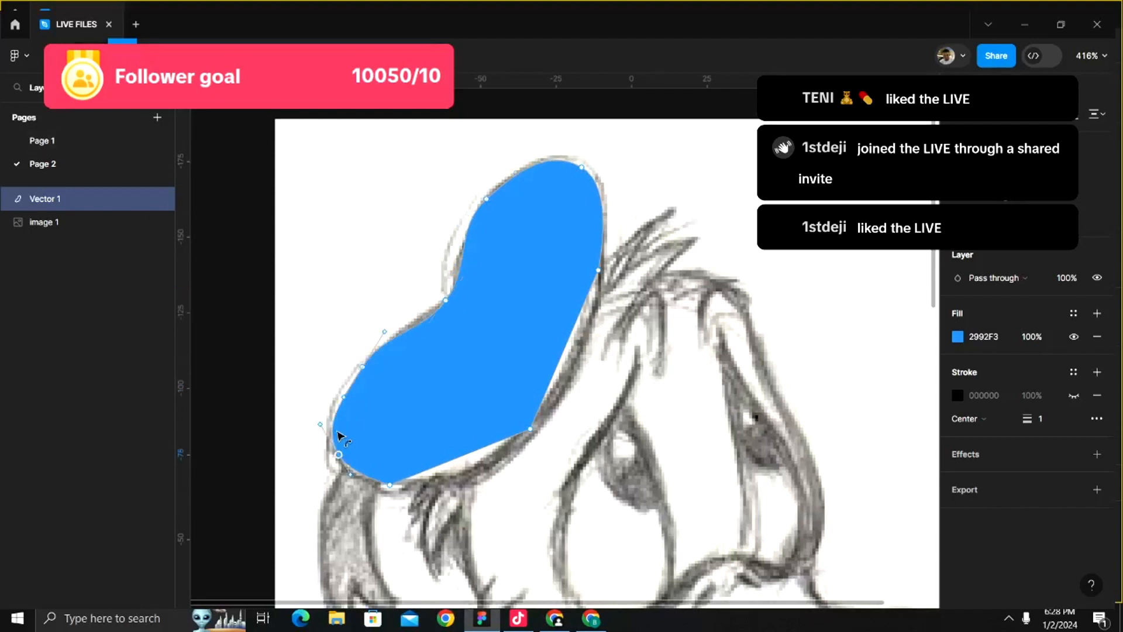
{"action": "left_click_drag", "start_coordinate": [390, 486], "coordinate": [392, 488]}
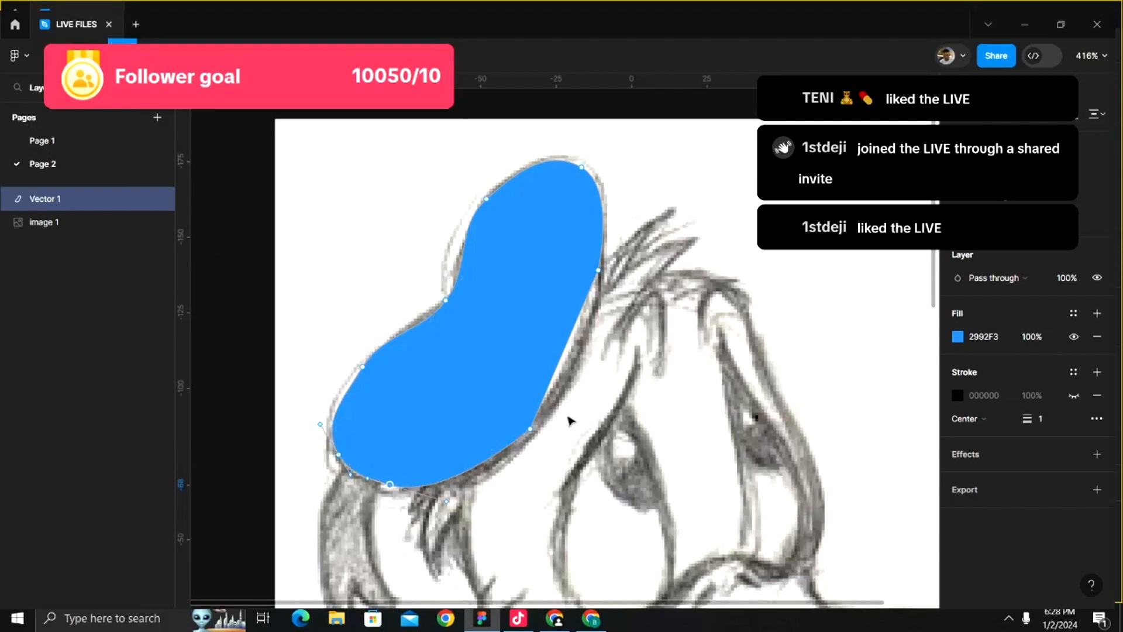
{"action": "left_click_drag", "start_coordinate": [530, 430], "coordinate": [530, 431]}
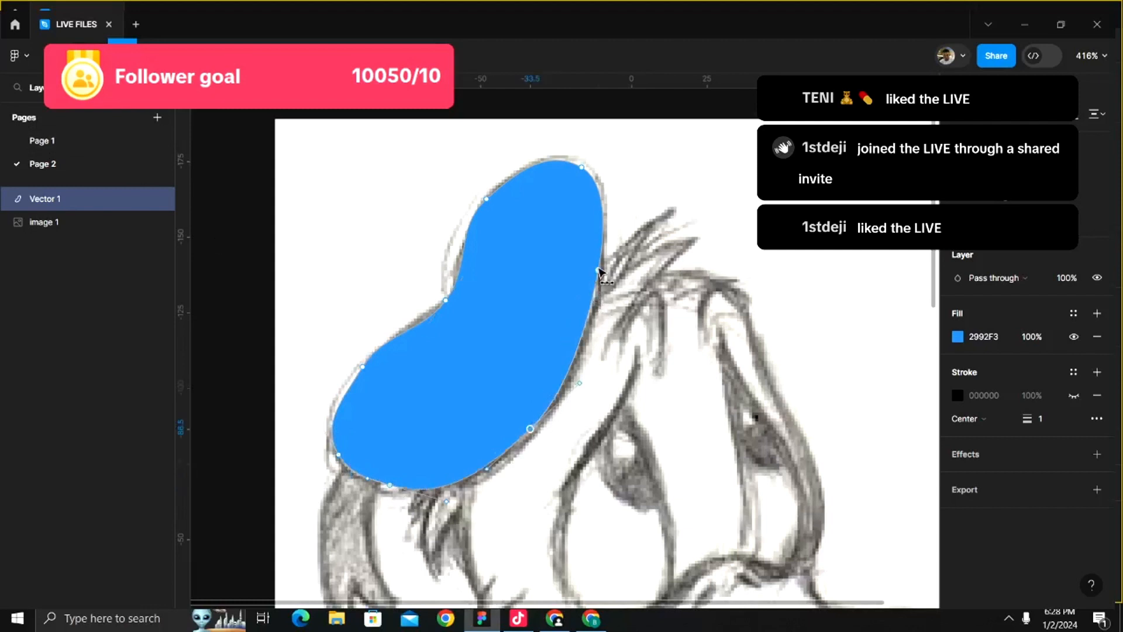
{"action": "left_click_drag", "start_coordinate": [598, 271], "coordinate": [600, 272]}
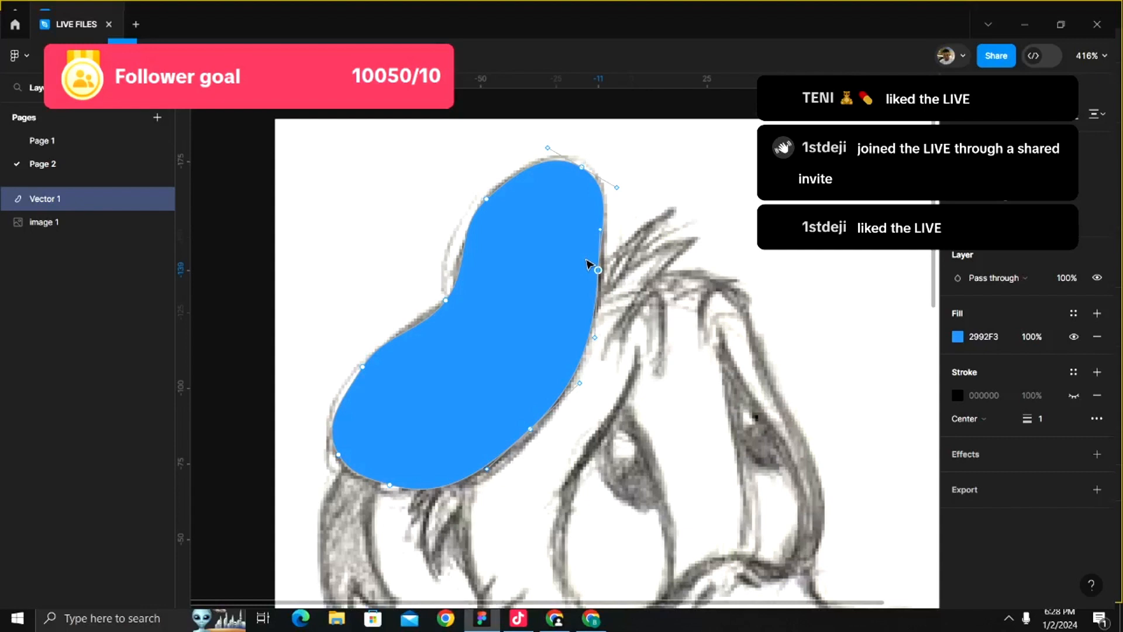
{"action": "key", "text": "ctrl+z"}
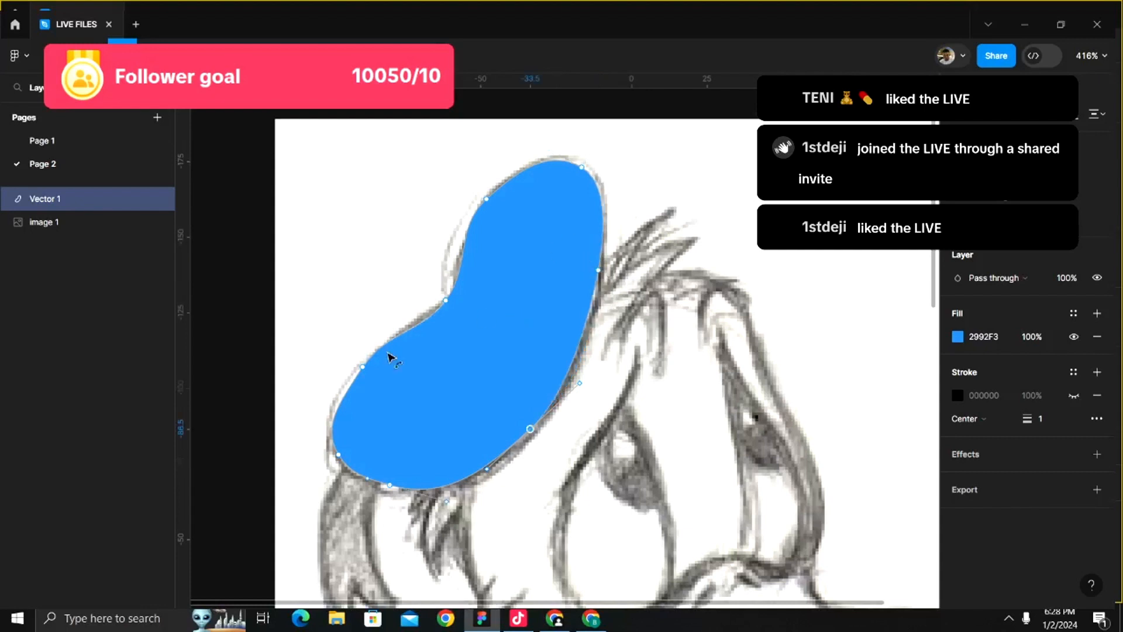
{"action": "left_click", "coordinate": [517, 270]}
{"action": "key", "text": "Escape"}
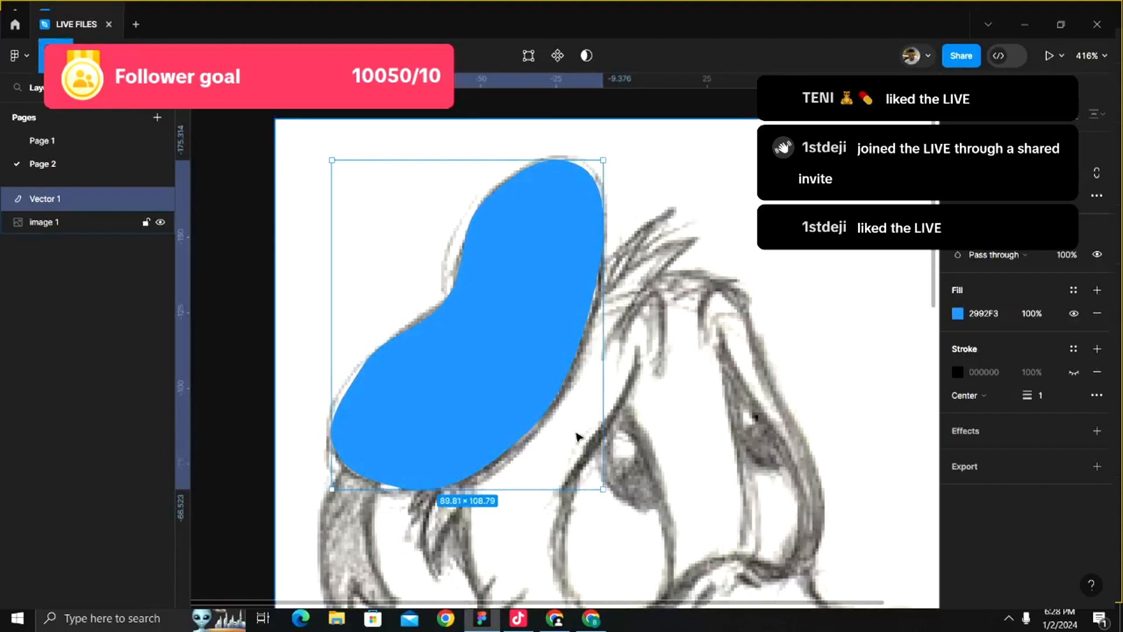
- Lower the hat shape's opacity to 50% to compare it with the sketch, and restore it to 100%
{"action": "key", "text": "0"}
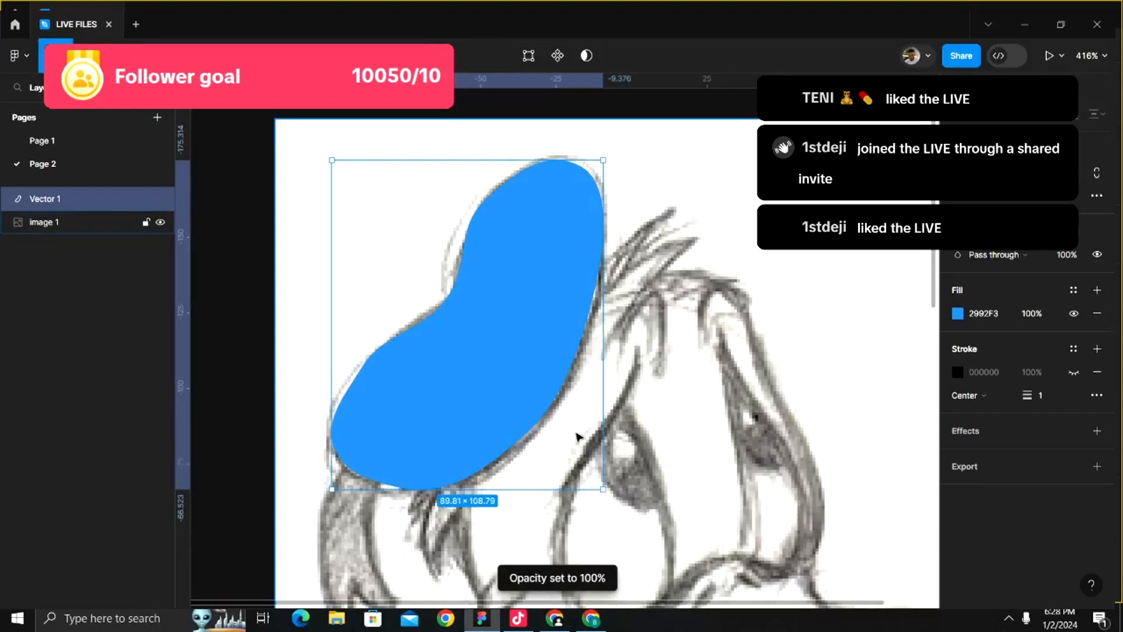
{"action": "key", "text": "1"}
{"action": "key", "text": "0"}
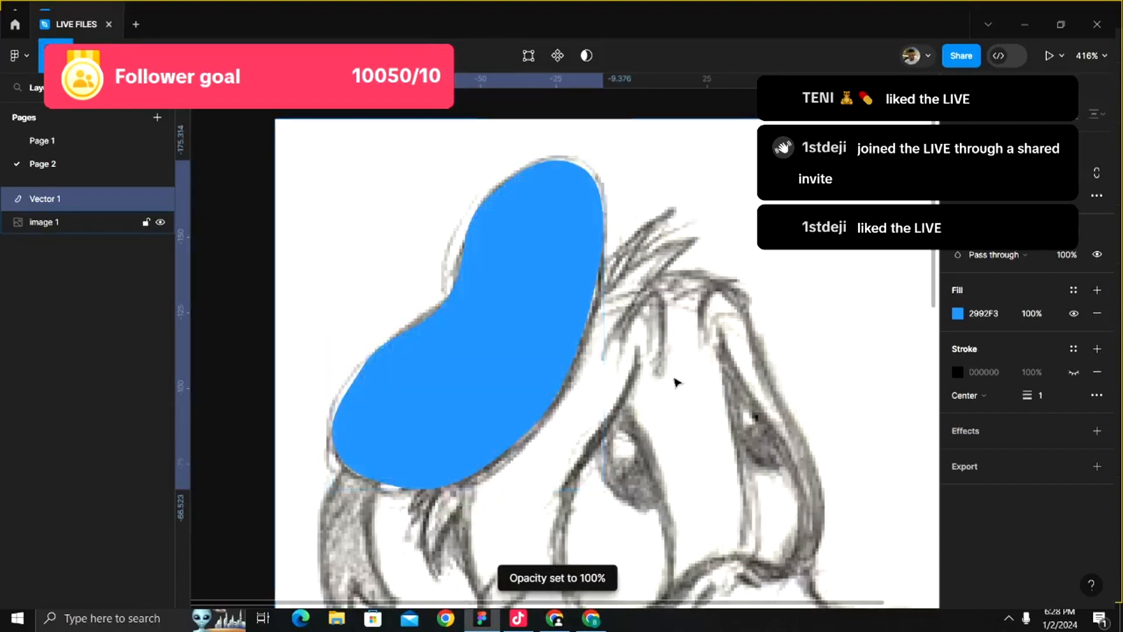
{"action": "key", "text": "5"}
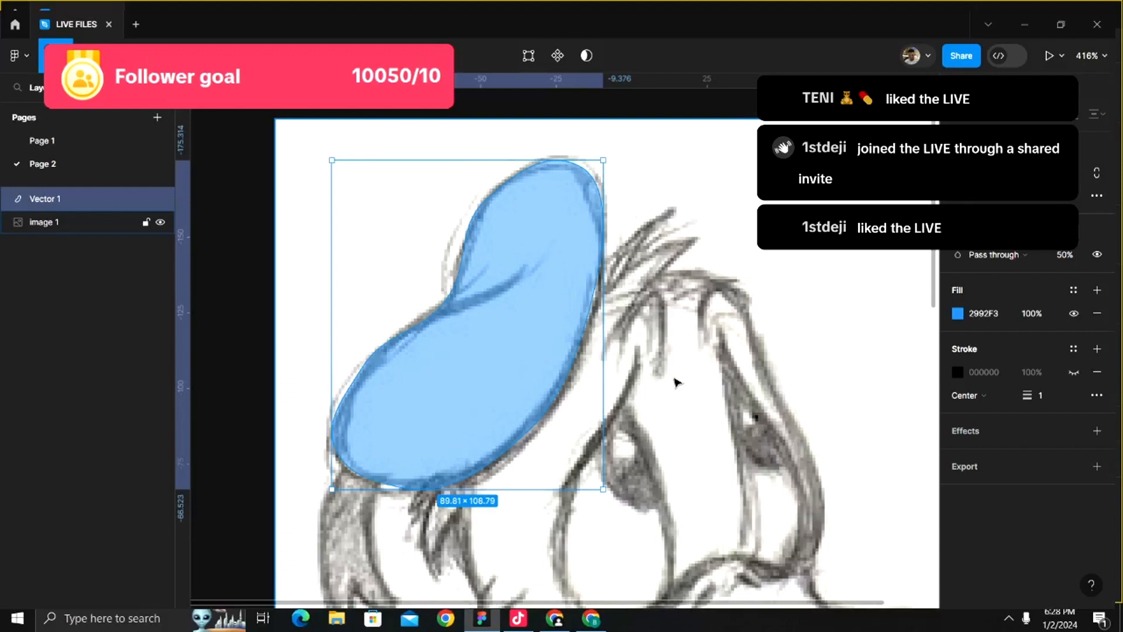
{"action": "key", "text": "0"}
- Scale the blue hat shape up proportionally from its centre to 1.03x, about 92.56 × 112.13, to cover the sketch outline
{"action": "scroll", "coordinate": [675, 379], "scroll_direction": "down", "scroll_amount": 4}
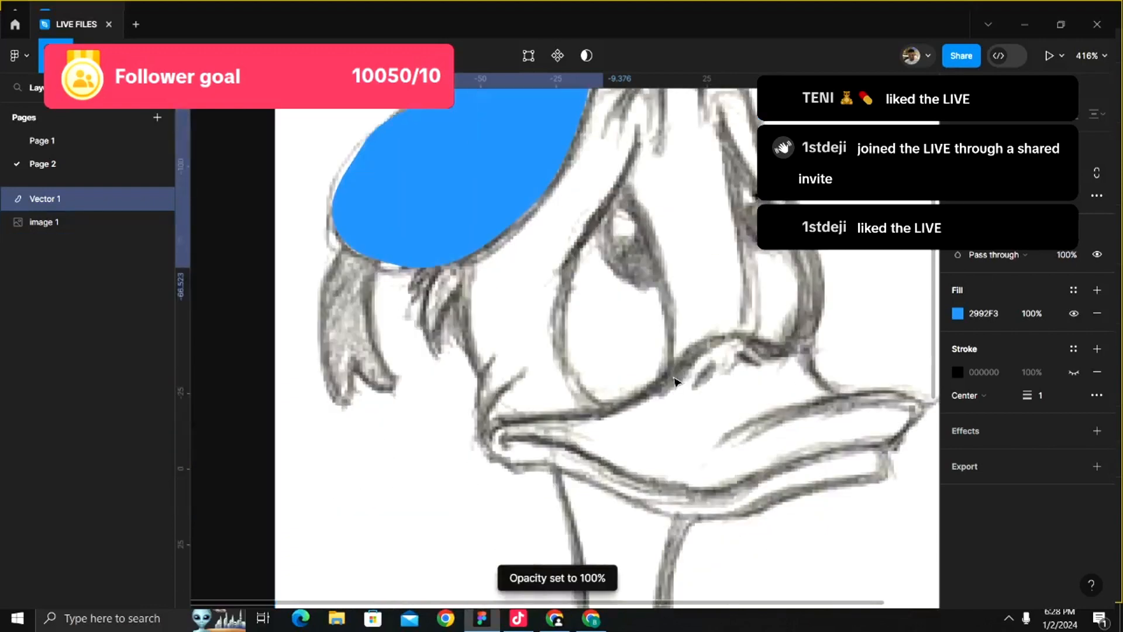
{"action": "scroll", "coordinate": [680, 385], "scroll_direction": "up", "scroll_amount": 1}
{"action": "scroll", "coordinate": [679, 385], "scroll_direction": "left", "scroll_amount": 1}
{"action": "left_click", "coordinate": [391, 311]}
{"action": "scroll", "coordinate": [391, 314], "scroll_direction": "up", "scroll_amount": 4}
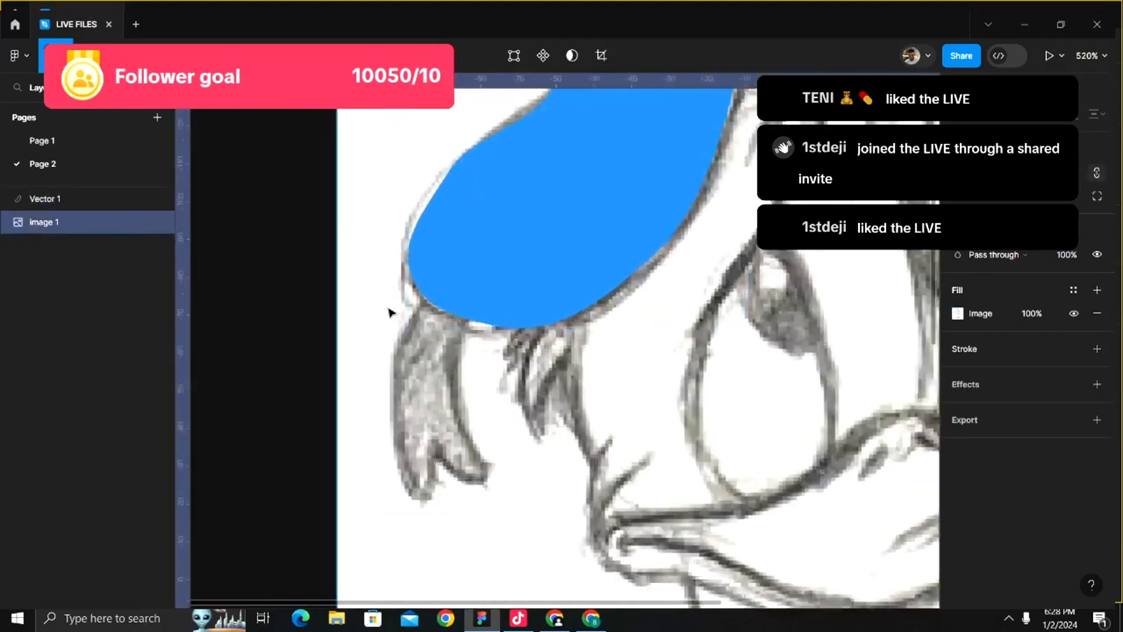
{"action": "left_click", "coordinate": [502, 261]}
{"action": "left_click", "coordinate": [265, 388]}
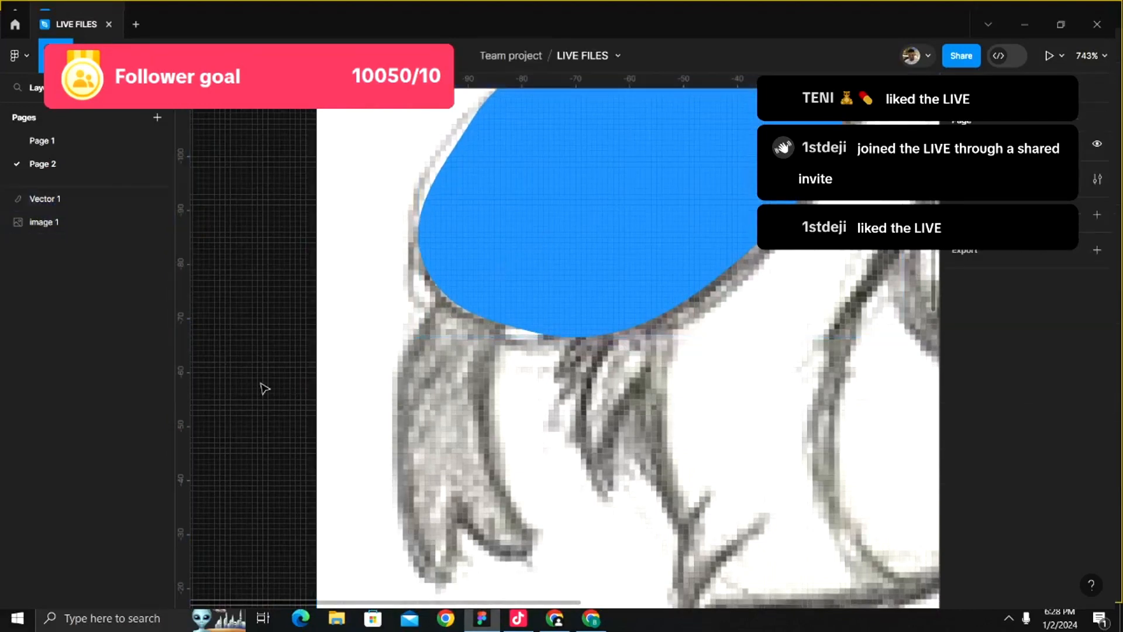
{"action": "left_click", "coordinate": [481, 281]}
{"action": "scroll", "coordinate": [482, 282], "scroll_direction": "up", "scroll_amount": 2}
{"action": "scroll", "coordinate": [481, 281], "scroll_direction": "down", "scroll_amount": 2}
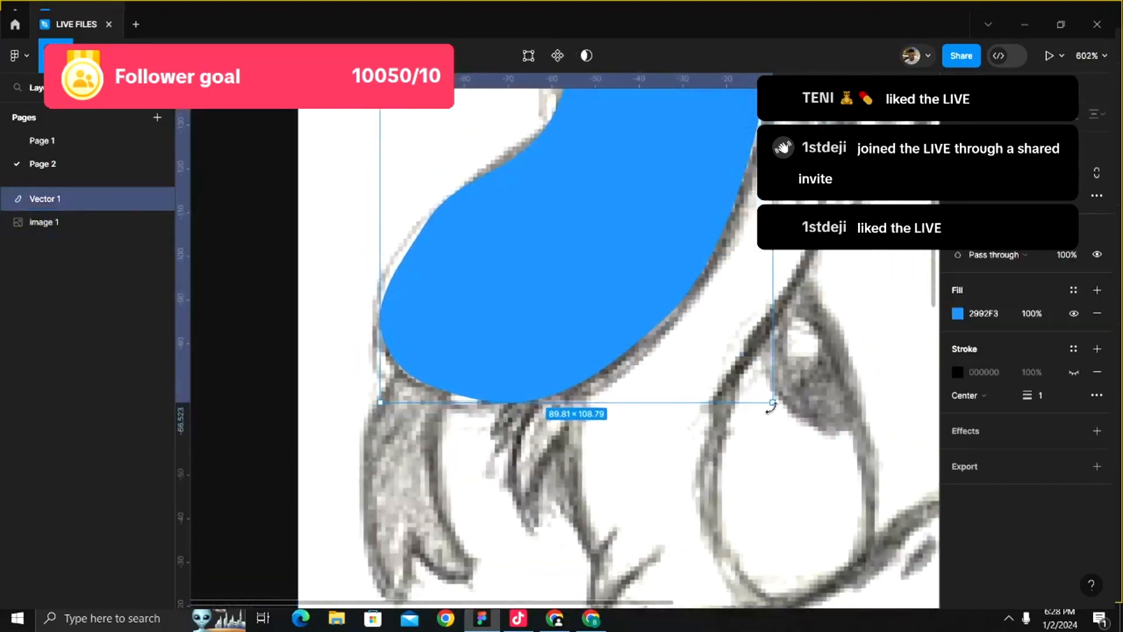
{"action": "key", "text": "k"}
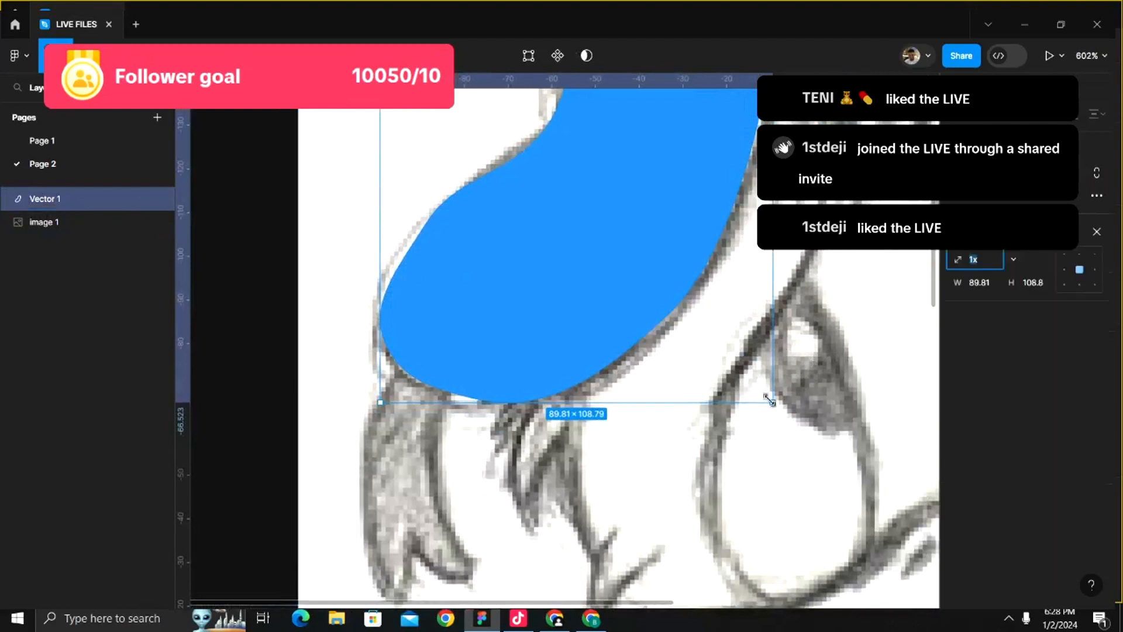
{"action": "left_click_drag", "start_coordinate": [770, 400], "coordinate": [780, 406]}
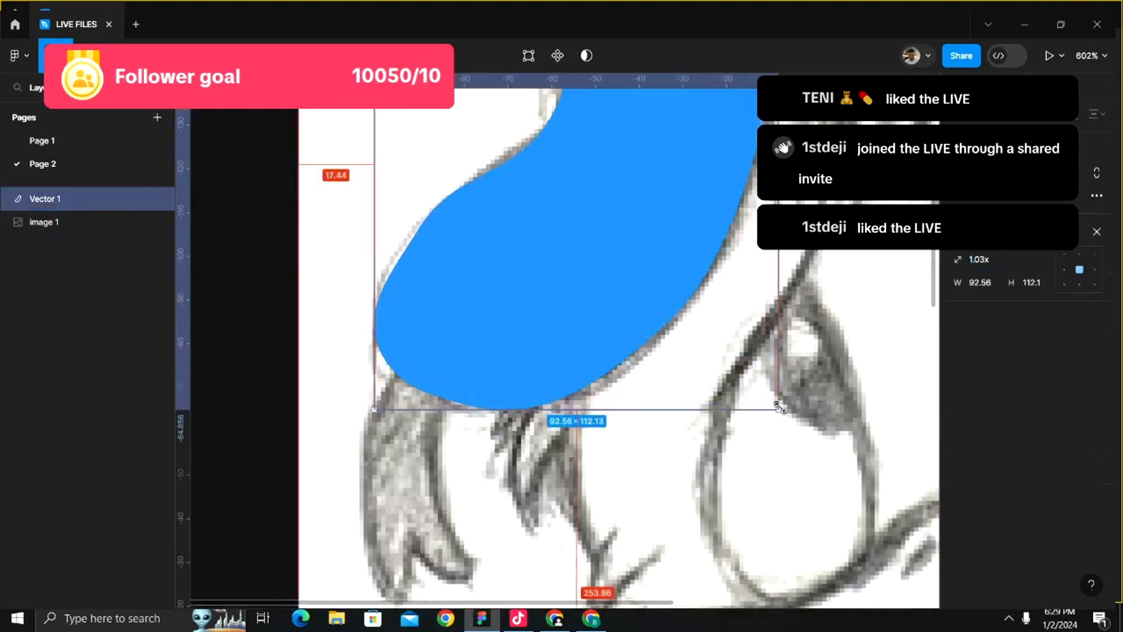
{"action": "scroll", "coordinate": [779, 405], "scroll_direction": "down", "scroll_amount": 5}
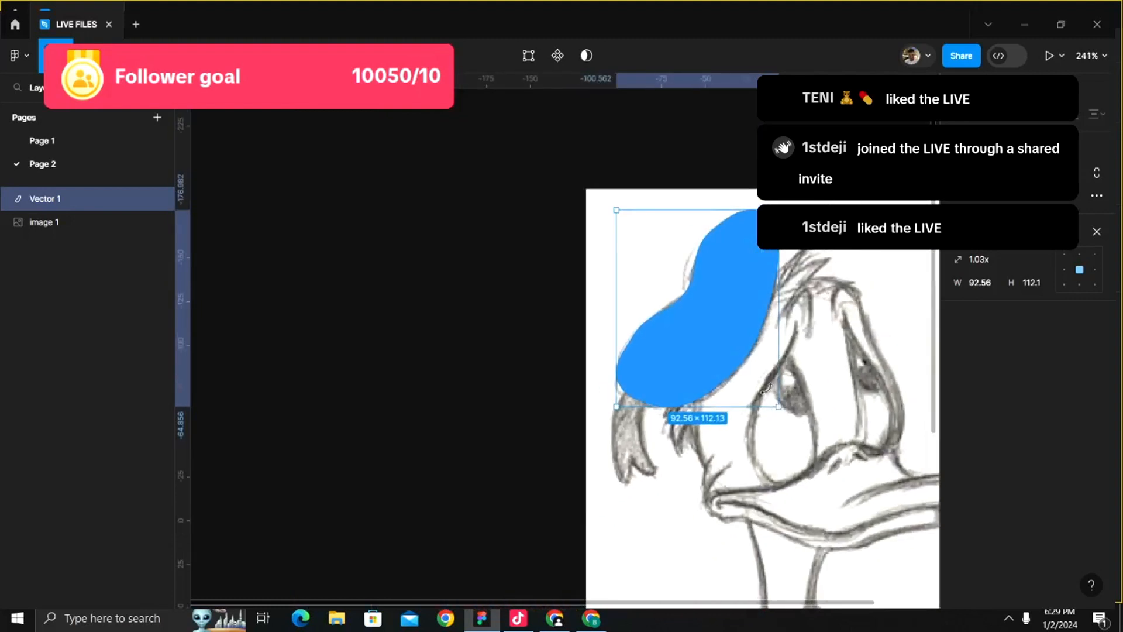
- Refine the hat's left edge by shifting the notch's anchor point and adjusting the neighbouring curve handles to follow the sketch, and finish editing
{"action": "scroll", "coordinate": [712, 342], "scroll_direction": "up", "scroll_amount": 4}
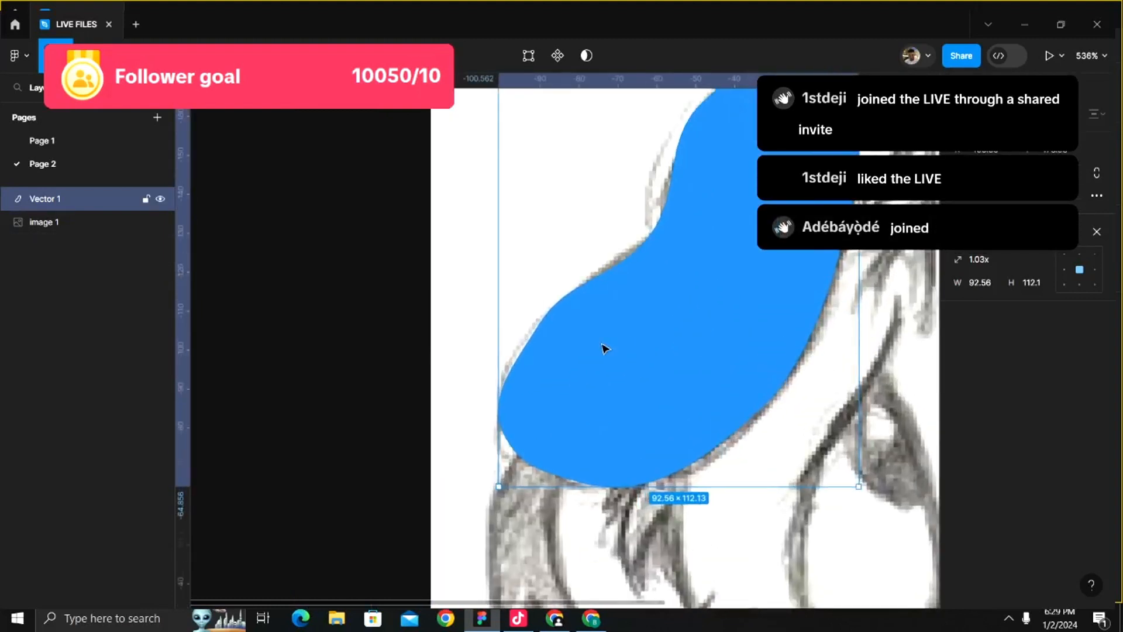
{"action": "double_click", "coordinate": [604, 347]}
{"action": "scroll", "coordinate": [605, 348], "scroll_direction": "up", "scroll_amount": 4}
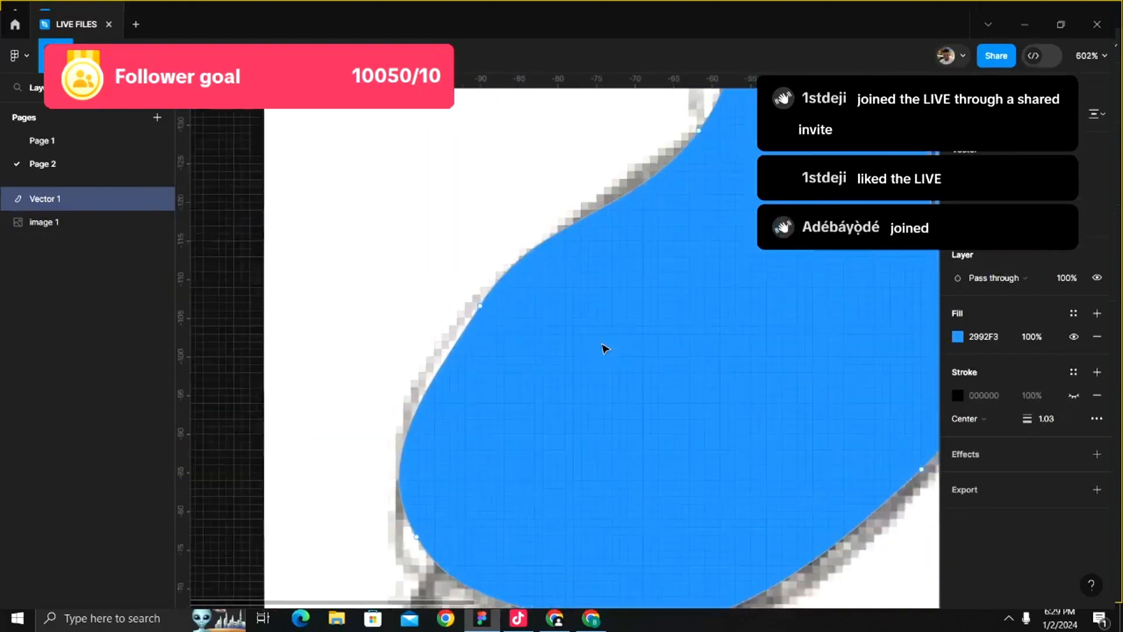
{"action": "left_click", "coordinate": [473, 304]}
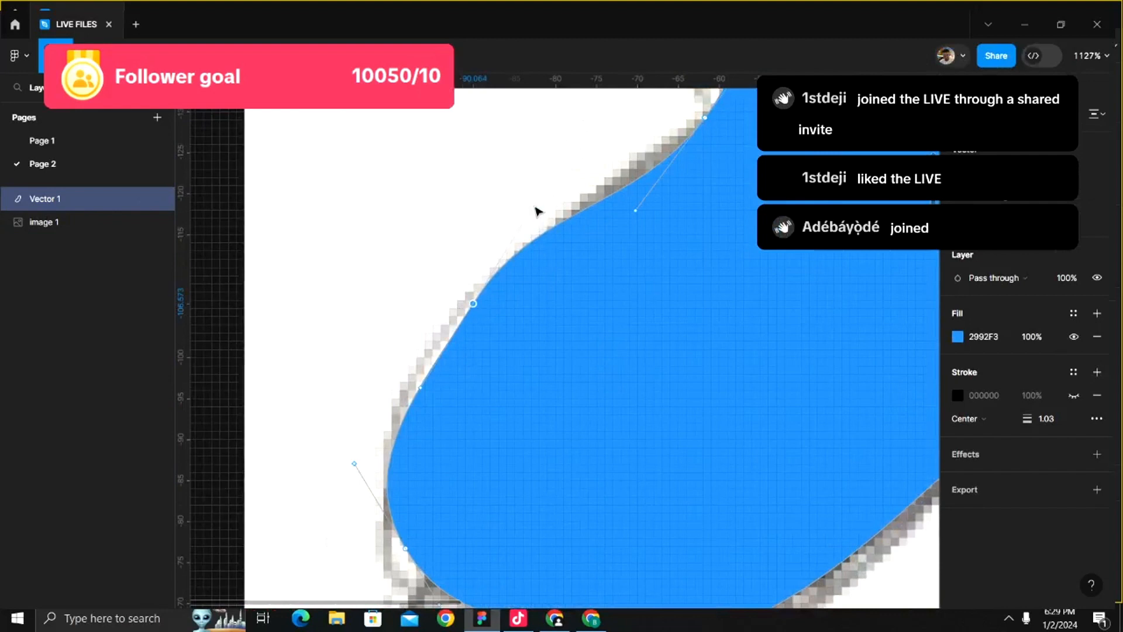
{"action": "left_click_drag", "start_coordinate": [536, 205], "coordinate": [549, 211]}
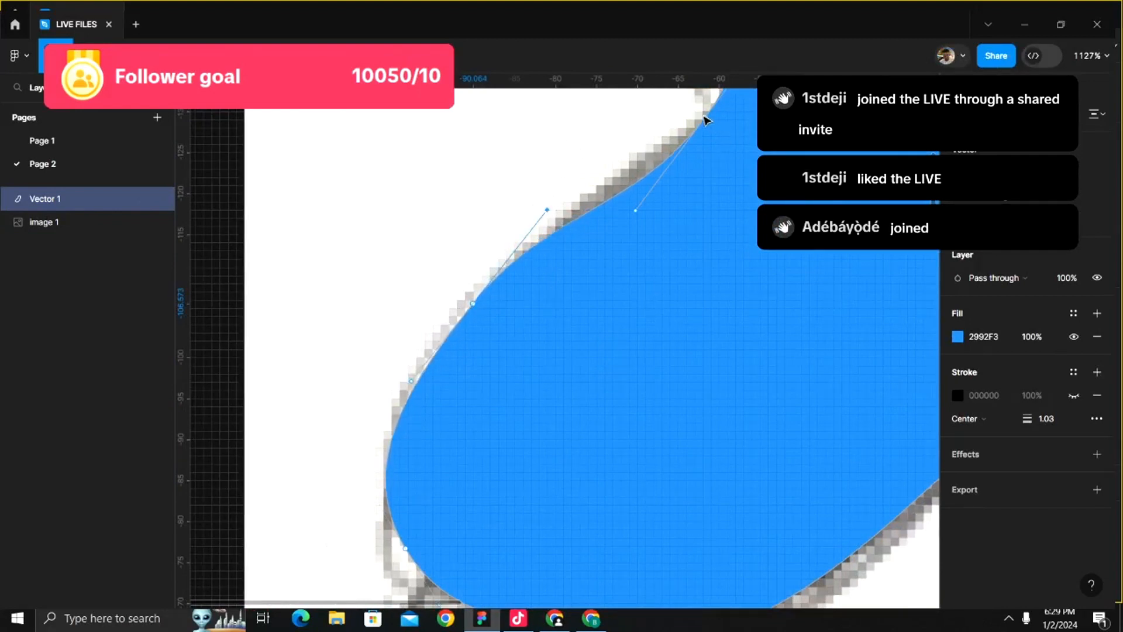
{"action": "left_click", "coordinate": [705, 118]}
{"action": "left_click_drag", "start_coordinate": [690, 124], "coordinate": [695, 120]}
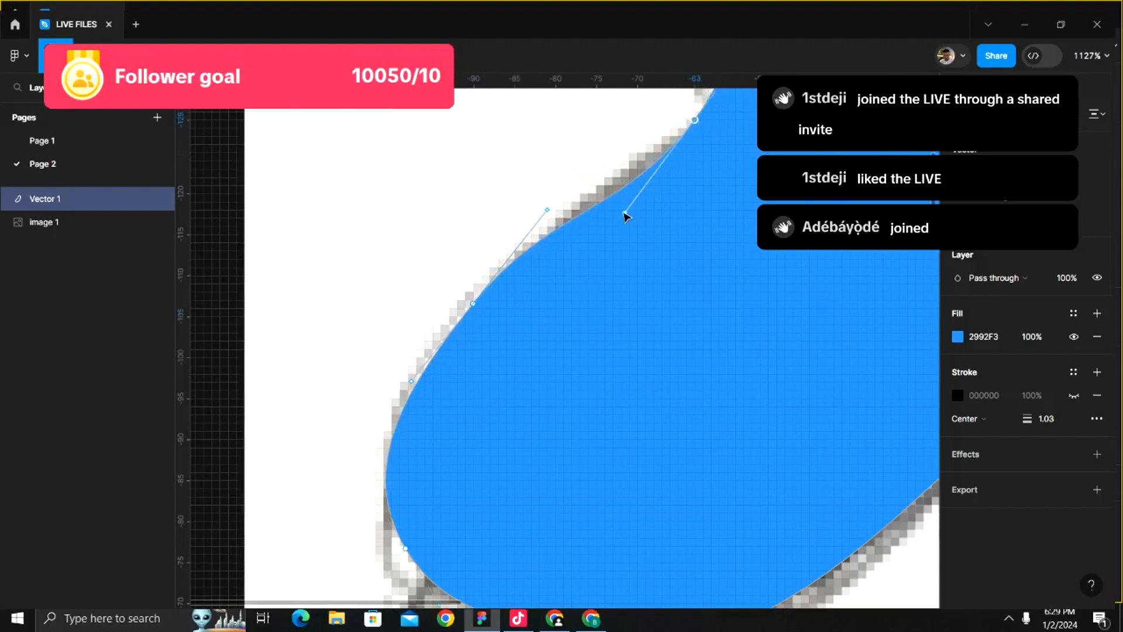
{"action": "left_click_drag", "start_coordinate": [625, 212], "coordinate": [616, 202]}
{"action": "scroll", "coordinate": [616, 203], "scroll_direction": "down", "scroll_amount": 5}
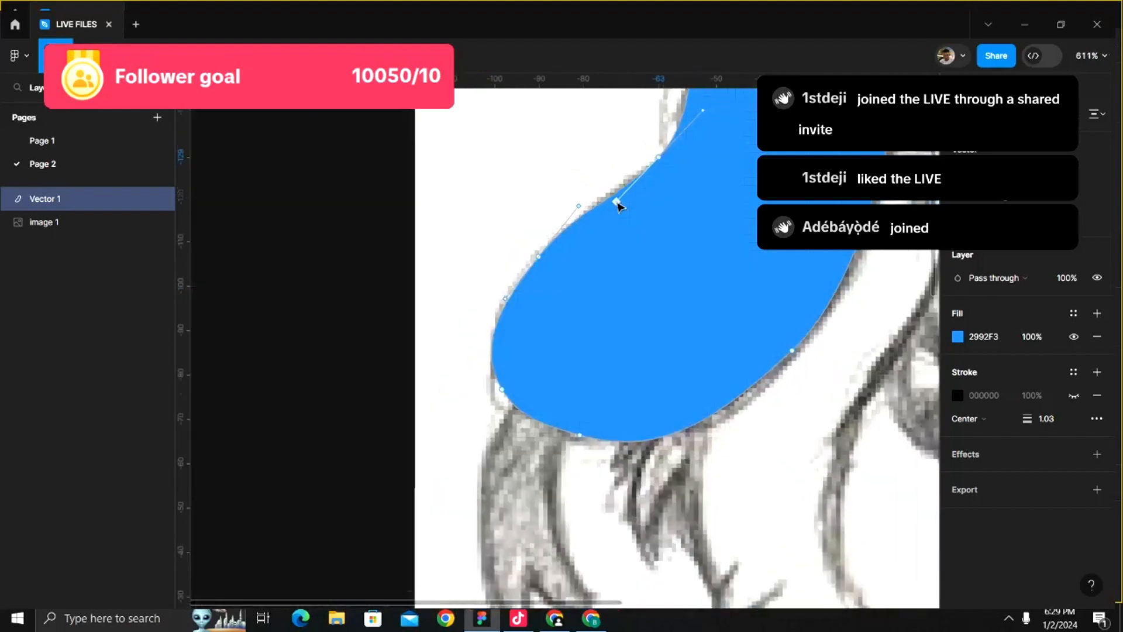
{"action": "scroll", "coordinate": [617, 203], "scroll_direction": "right", "scroll_amount": 1}
{"action": "scroll", "coordinate": [618, 202], "scroll_direction": "up", "scroll_amount": 2}
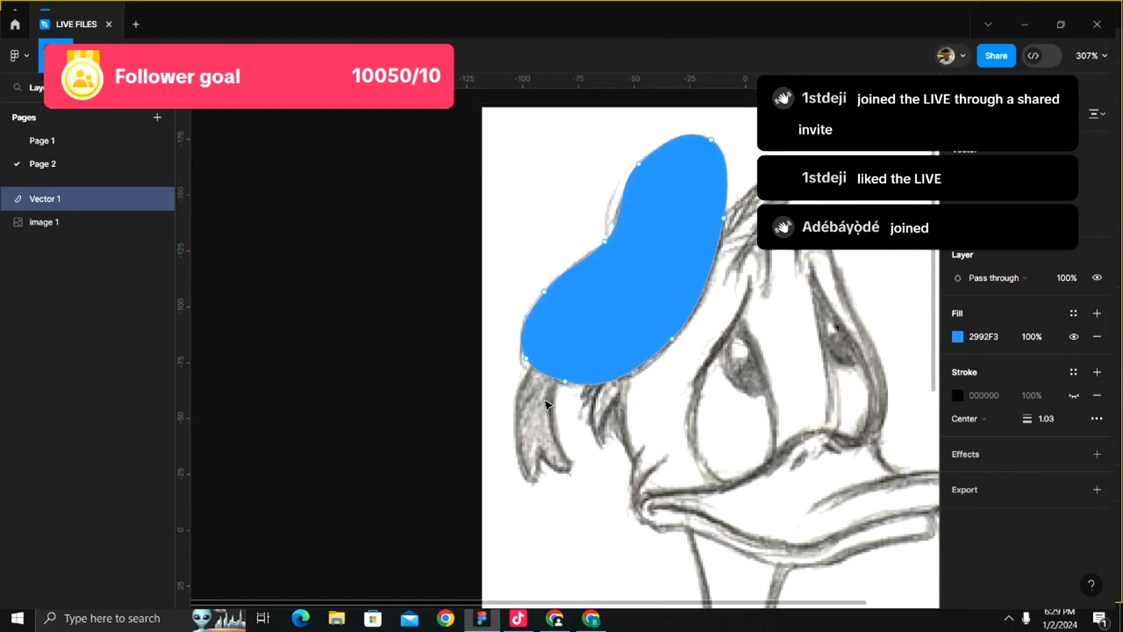
{"action": "key", "text": "Escape"}
- Trace the forked ribbon hanging below the hat with the Pen tool as a closed straight-sided outline of eight anchor points, its upper end overlapping the hat
{"action": "left_click", "coordinate": [539, 456]}
{"action": "scroll", "coordinate": [539, 456], "scroll_direction": "up", "scroll_amount": 3}
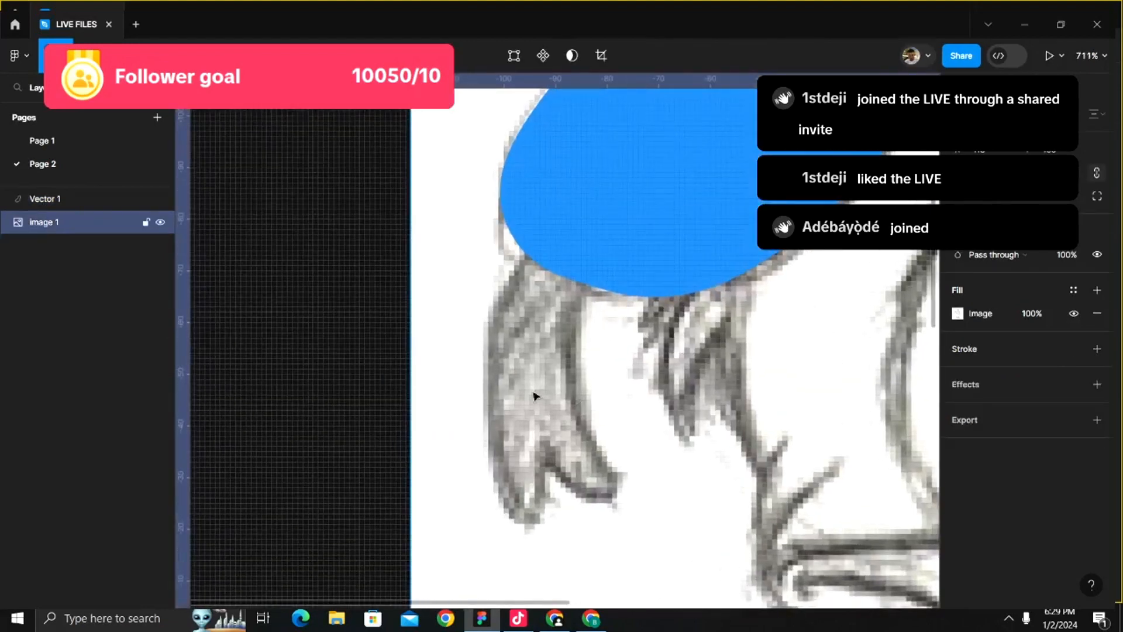
{"action": "scroll", "coordinate": [501, 391], "scroll_direction": "up", "scroll_amount": 2}
{"action": "scroll", "coordinate": [566, 356], "scroll_direction": "up", "scroll_amount": 1}
{"action": "key", "text": "p"}
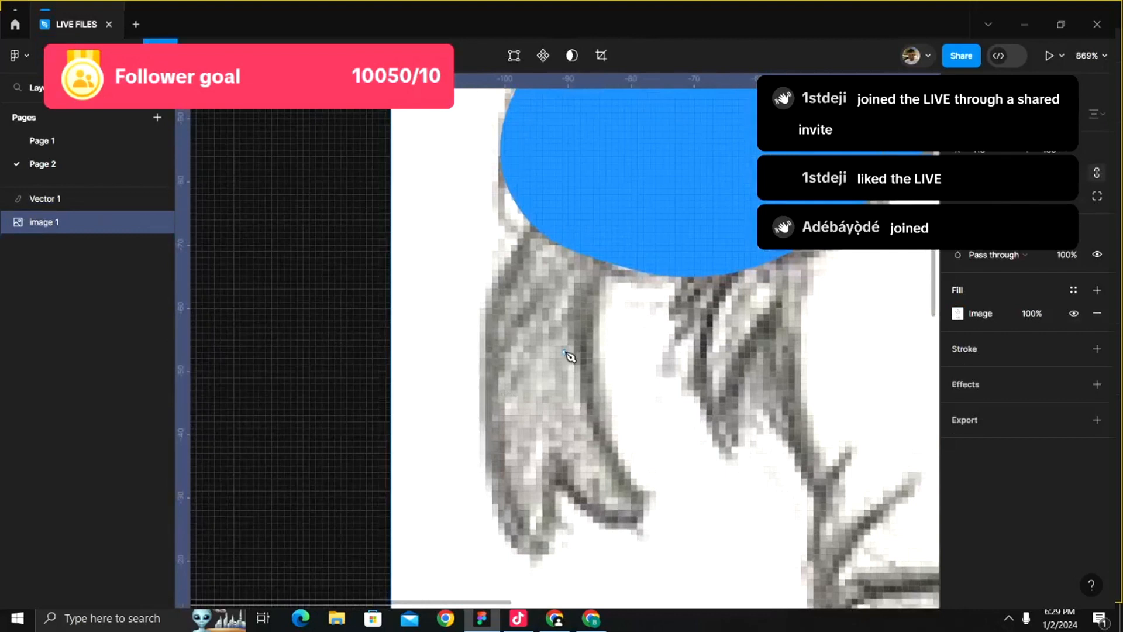
{"action": "left_click", "coordinate": [533, 220]}
{"action": "left_click", "coordinate": [486, 332]}
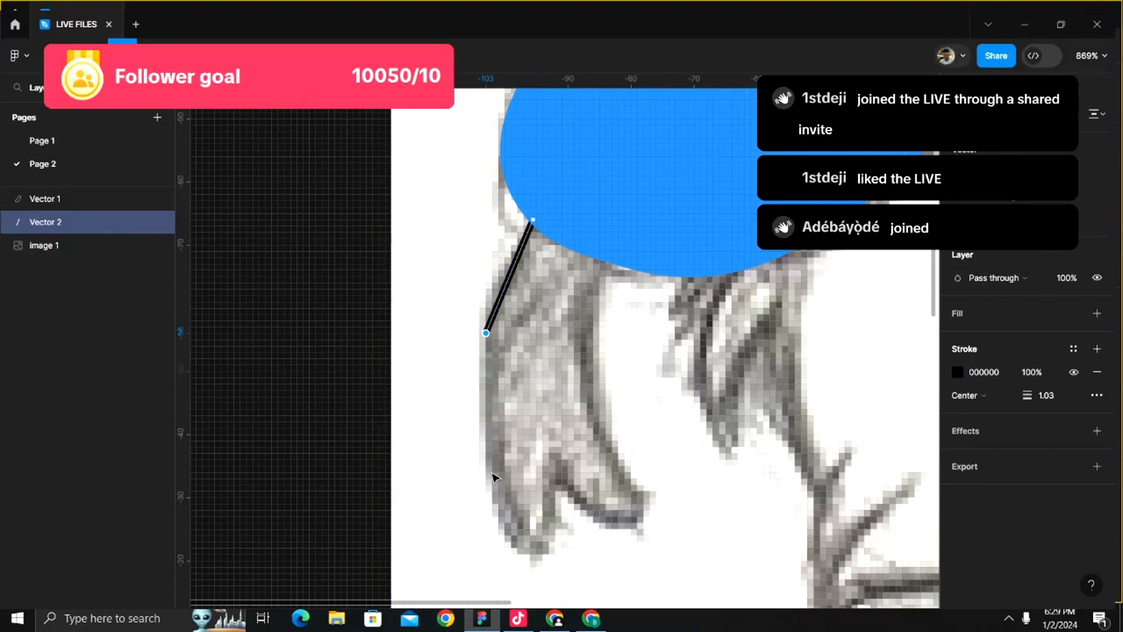
{"action": "key", "text": "ctrl+z"}
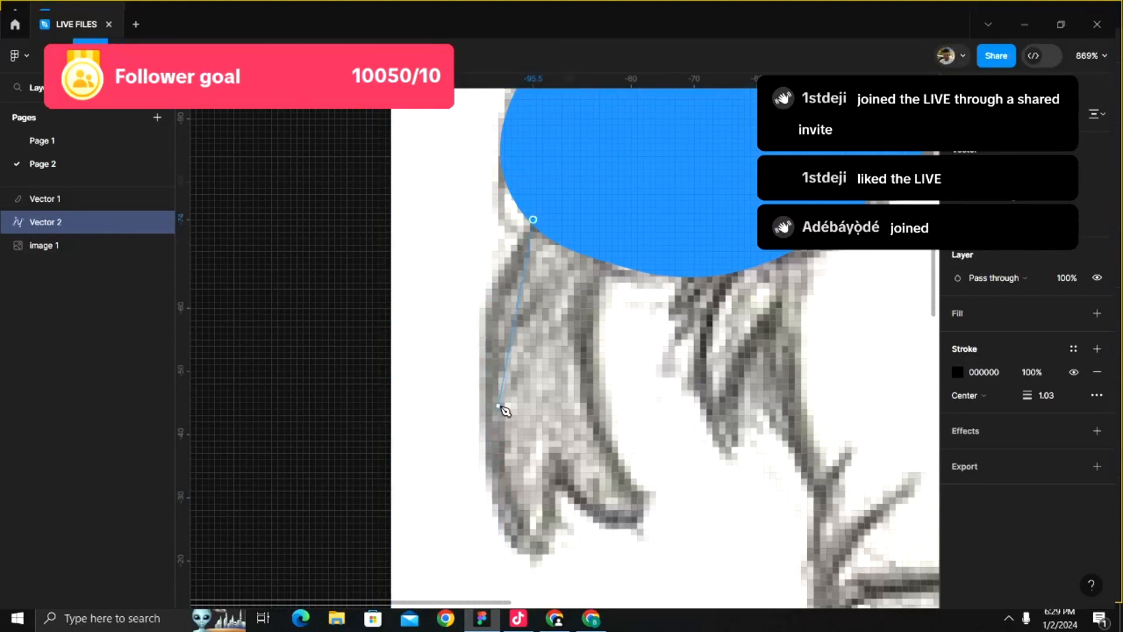
{"action": "left_click", "coordinate": [483, 380]}
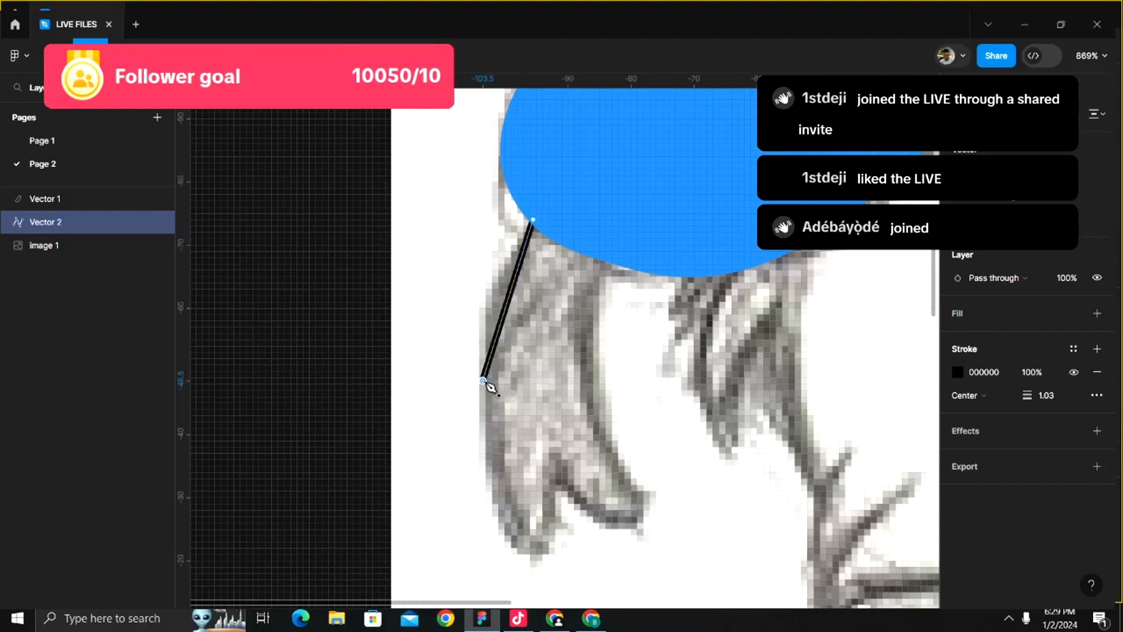
{"action": "left_click", "coordinate": [533, 551]}
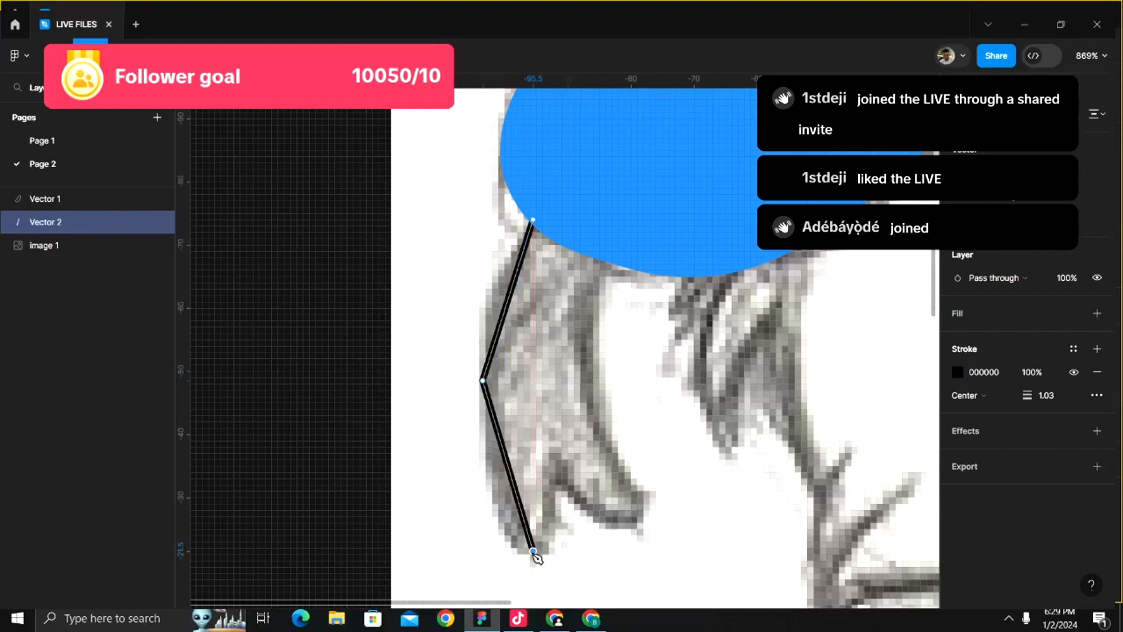
{"action": "left_click", "coordinate": [556, 479]}
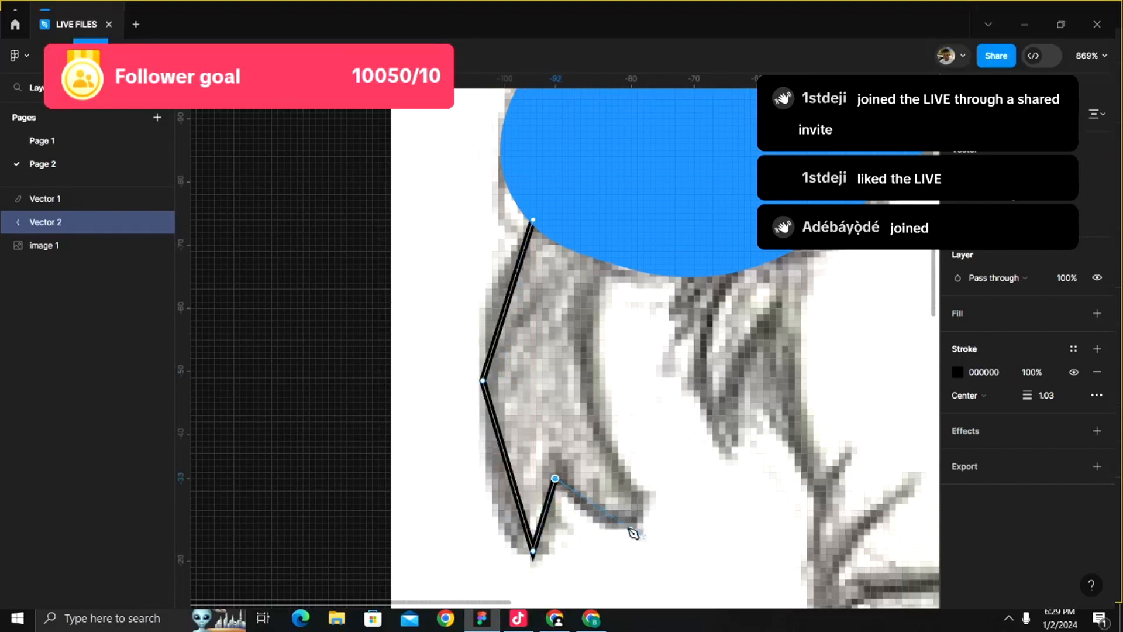
{"action": "left_click", "coordinate": [644, 522]}
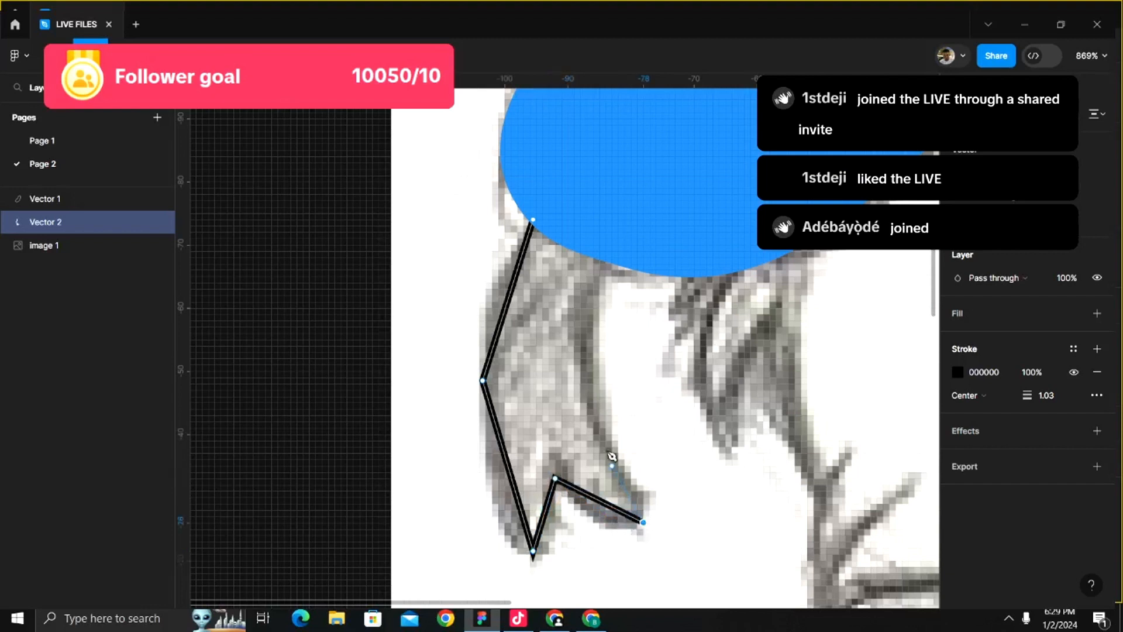
{"action": "left_click", "coordinate": [581, 364]}
{"action": "left_click_drag", "start_coordinate": [622, 245], "coordinate": [536, 188]}
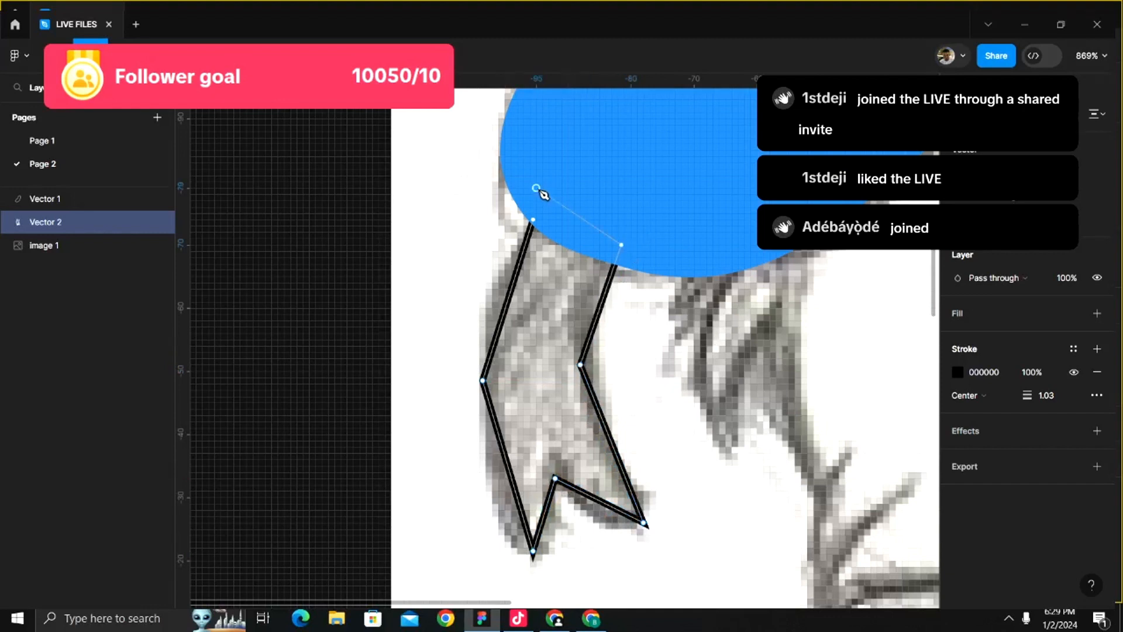
{"action": "left_click", "coordinate": [534, 221]}
- Remove the ribbon outline's stroke, undo the removal, and bend the middle anchor points of both long sides into smooth curves
{"action": "left_click", "coordinate": [1097, 373]}
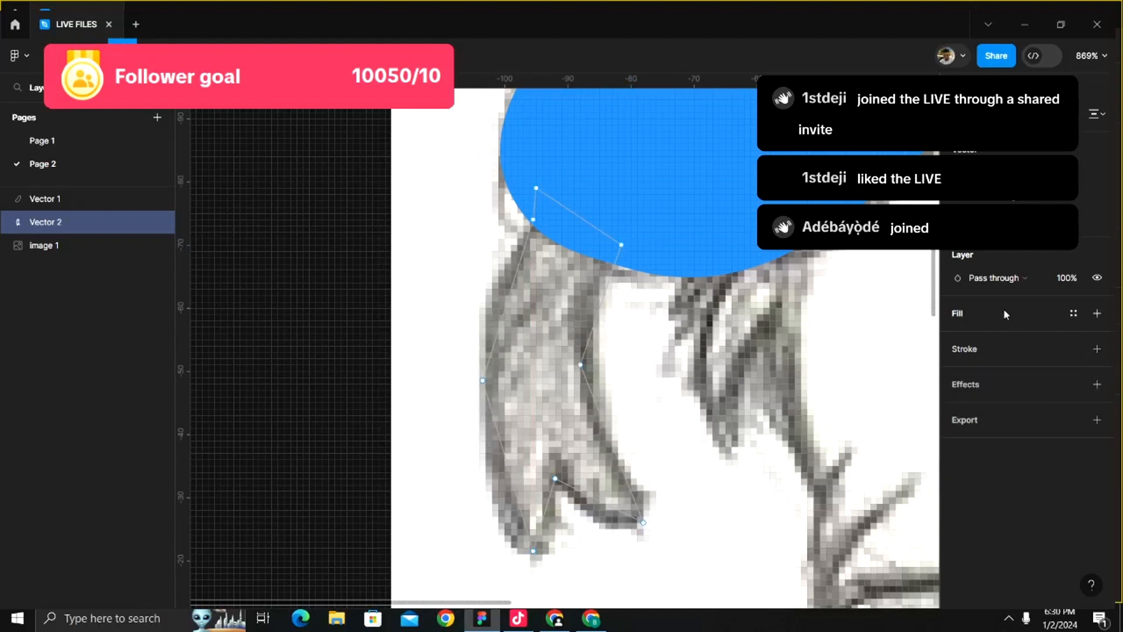
{"action": "key", "text": "ctrl+z"}
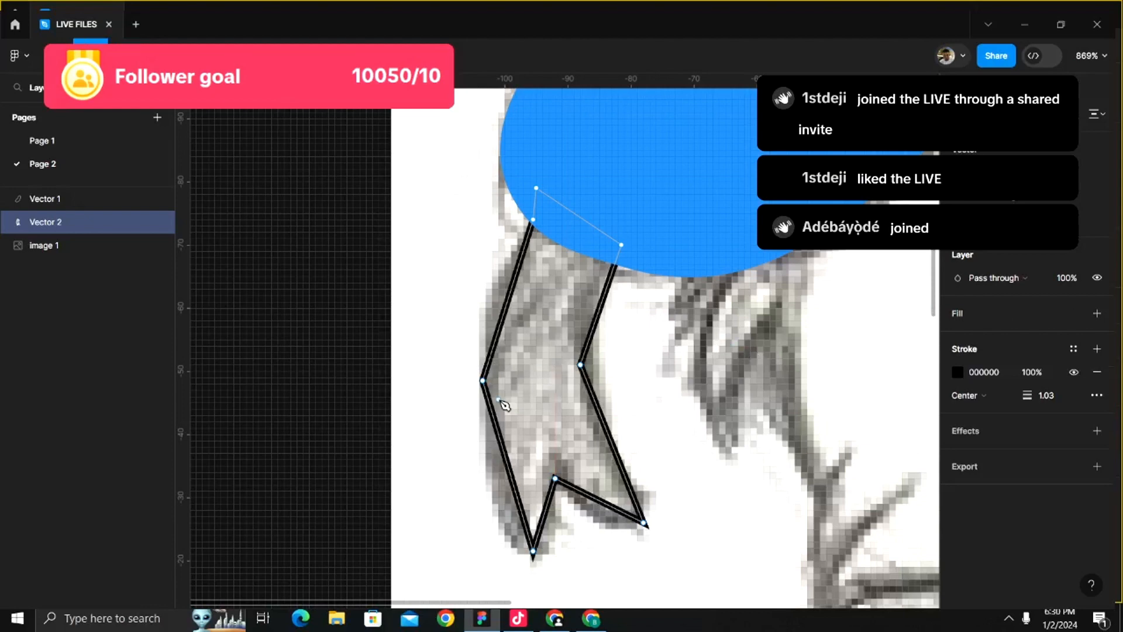
{"action": "scroll", "coordinate": [498, 400], "scroll_direction": "up", "scroll_amount": 1}
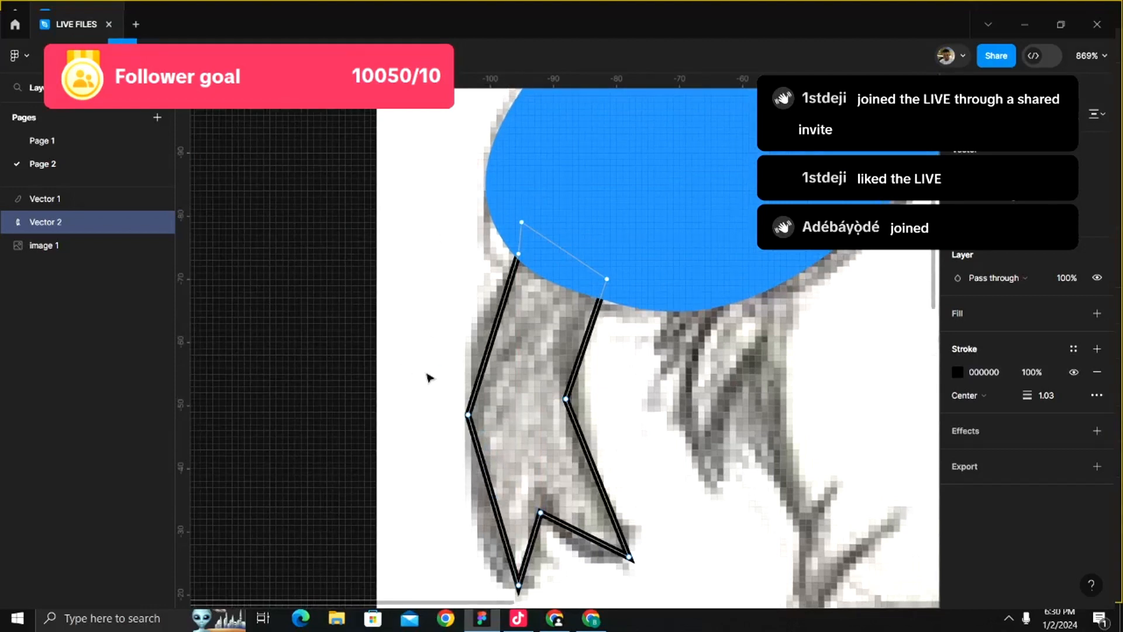
{"action": "left_click", "coordinate": [469, 415]}
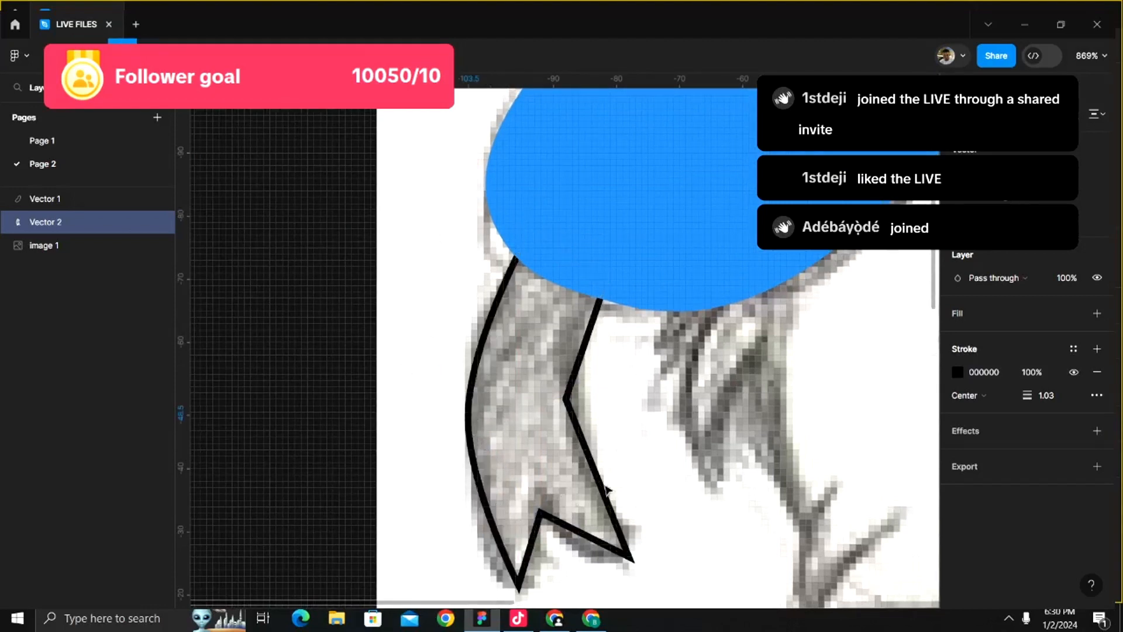
{"action": "left_click", "coordinate": [565, 399]}
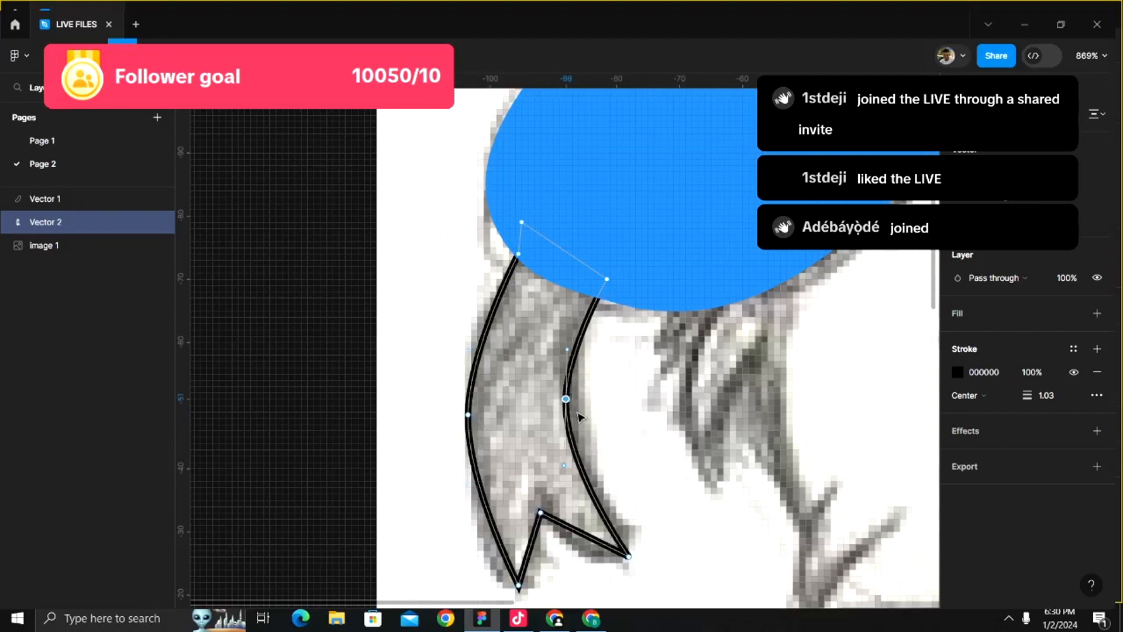
{"action": "scroll", "coordinate": [536, 501], "scroll_direction": "down", "scroll_amount": 2}
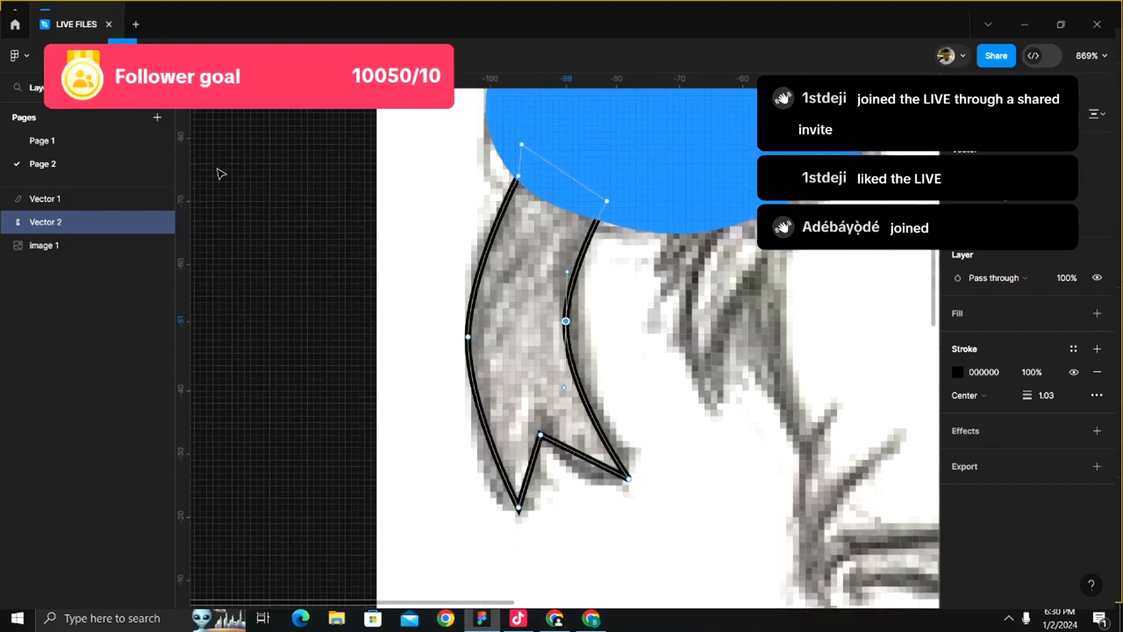
- Try to bend the ribbon's lower-left tip into a rounded curve, and undo the bend while staying in vector editing
{"action": "left_click", "coordinate": [518, 507]}
{"action": "key", "text": "Escape"}
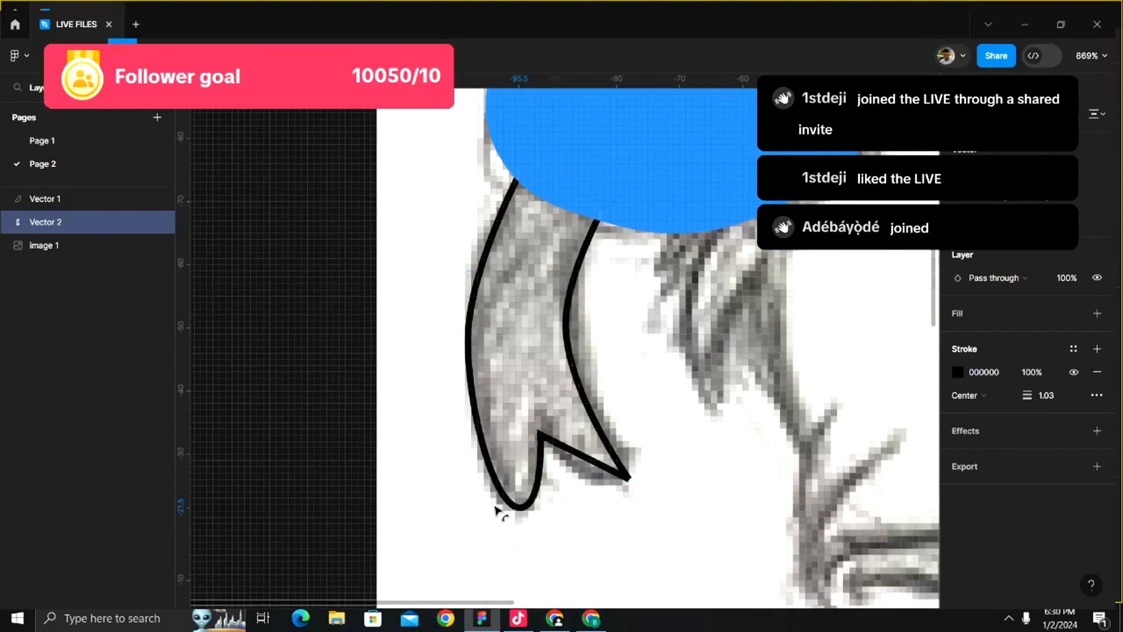
{"action": "key", "text": "ctrl+z"}
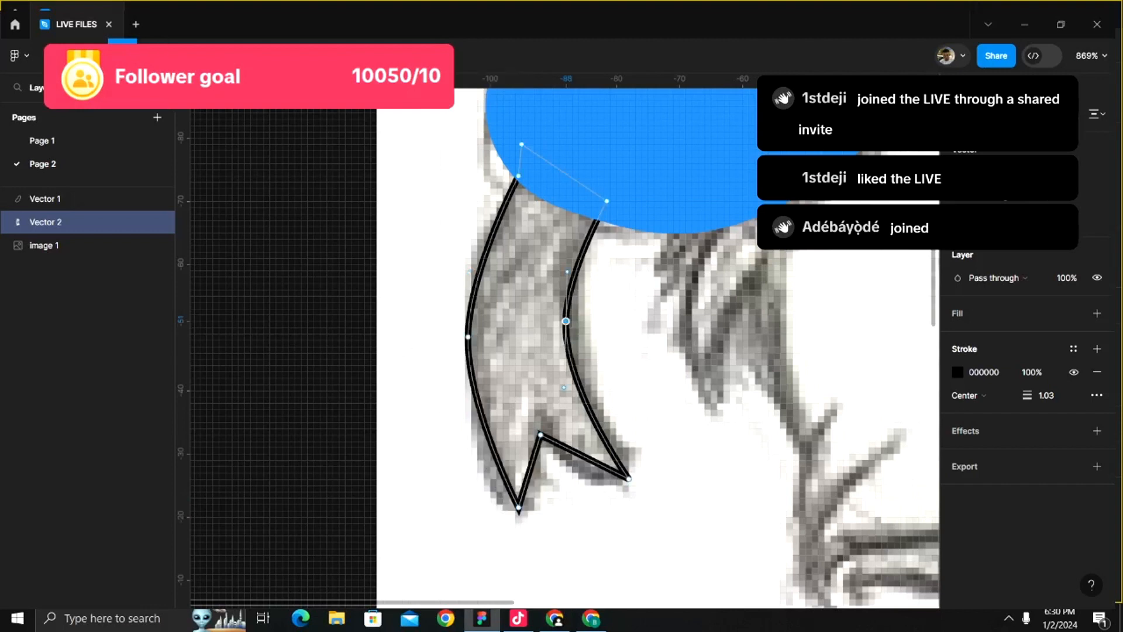
{"action": "key", "text": "ctrl+z"}
{"action": "key", "text": "ctrl+z"}
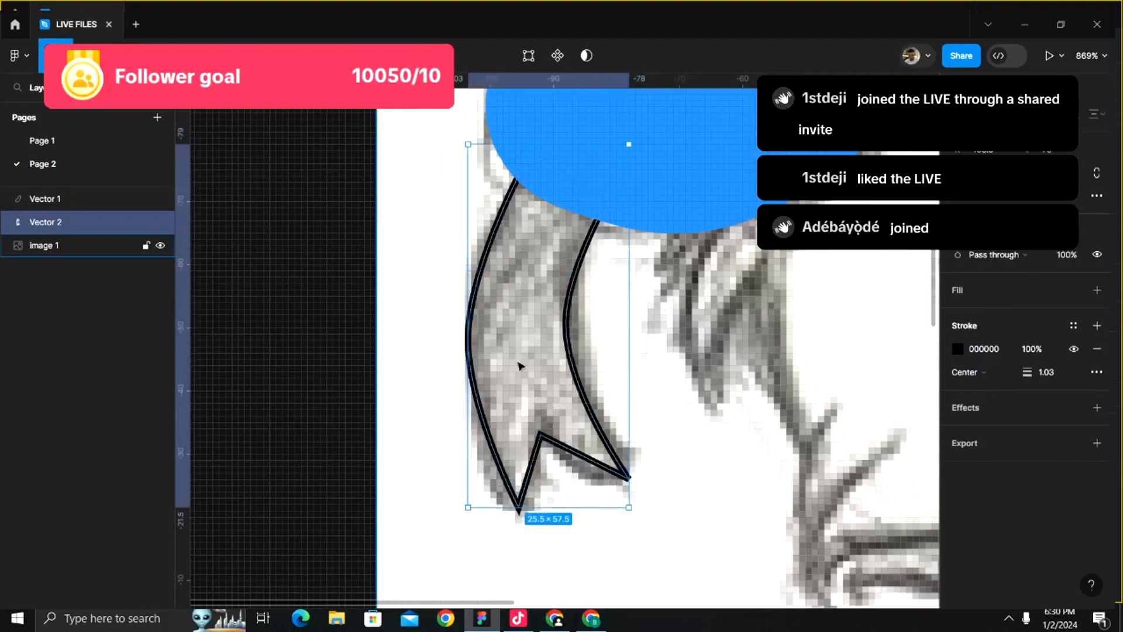
{"action": "key", "text": "ctrl+z"}
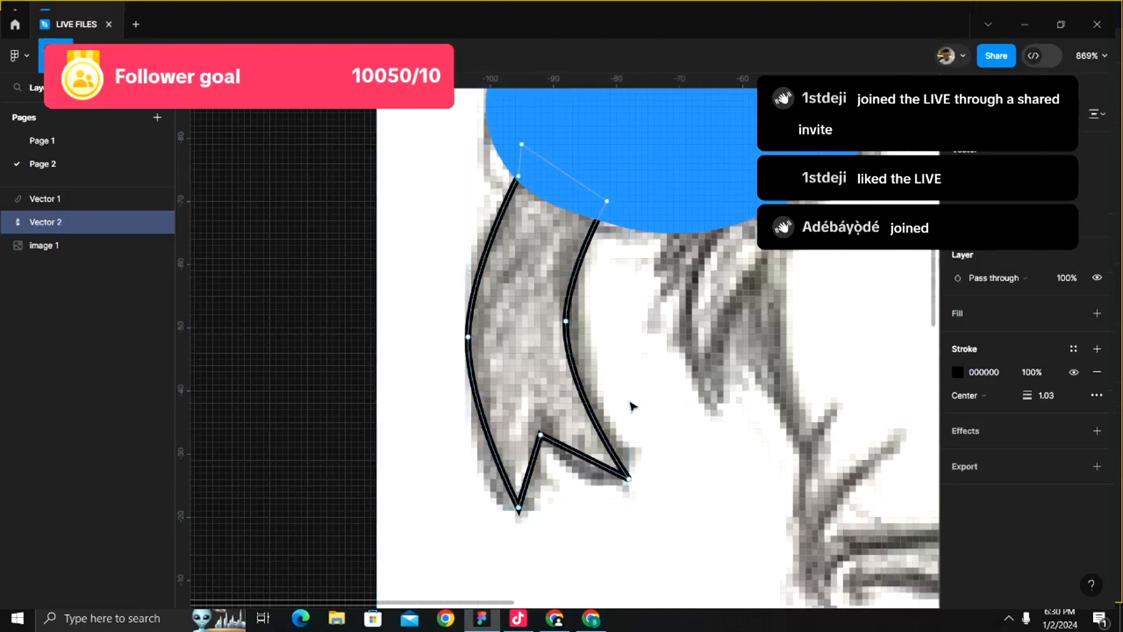
- Shift the anchor point at the ribbon's lower-left tip slightly right, to horizontal position -95, and inspect both long sides against the sketch
{"action": "left_click", "coordinate": [518, 508]}
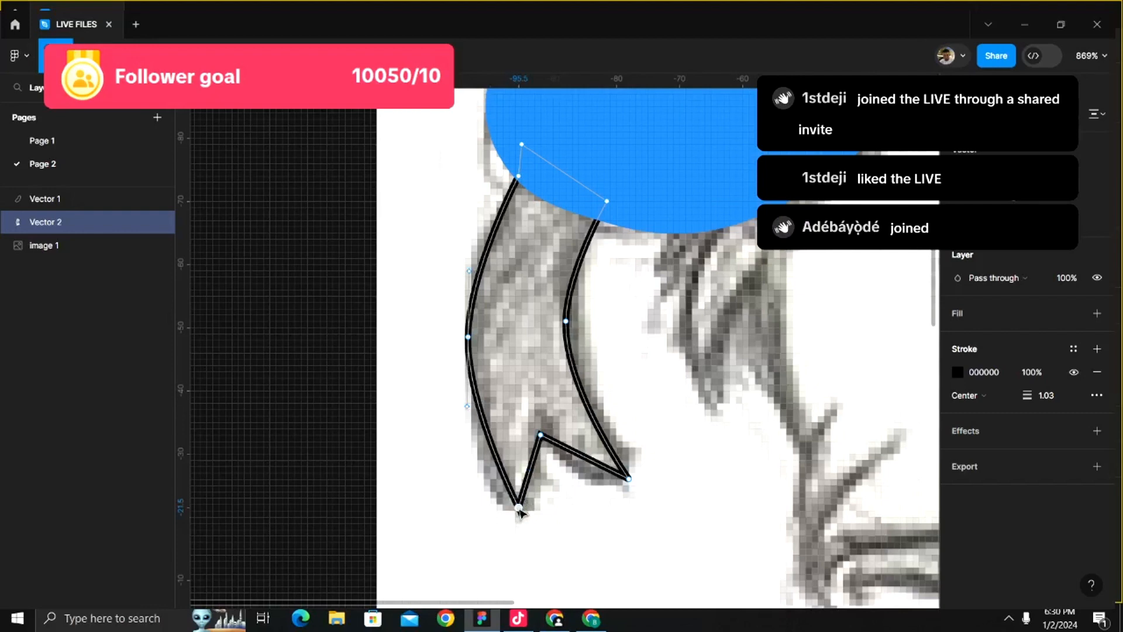
{"action": "mouse_move", "coordinate": [519, 509]}
{"action": "left_mouse_down"}
{"action": "mouse_move", "coordinate": [508, 512]}
{"action": "mouse_move", "coordinate": [521, 511]}
{"action": "left_mouse_up"}
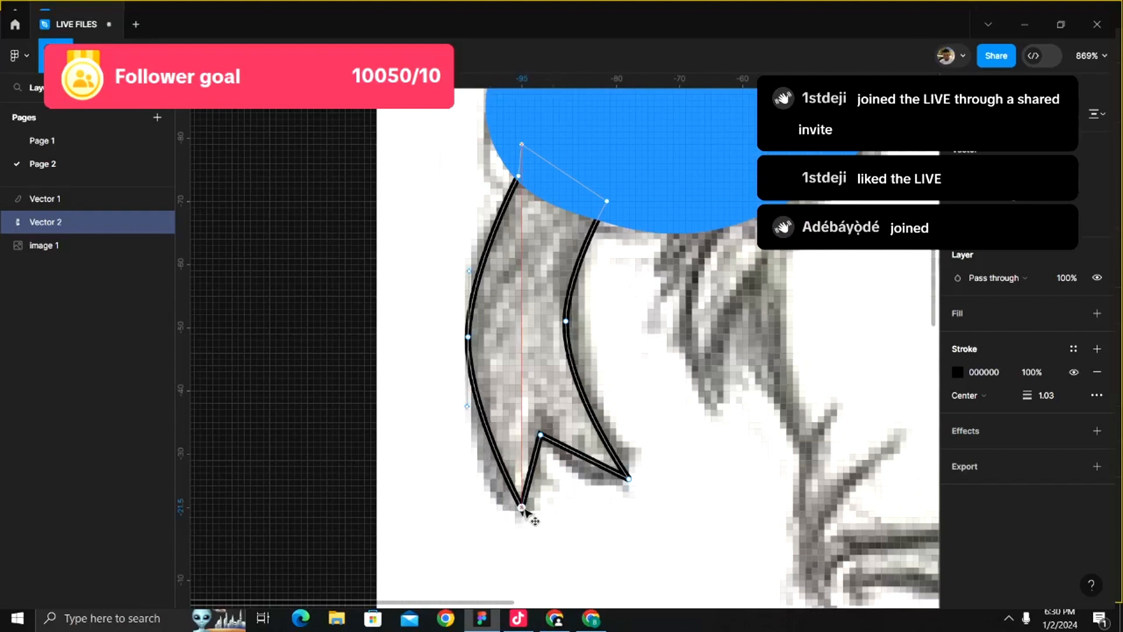
{"action": "scroll", "coordinate": [496, 462], "scroll_direction": "up", "scroll_amount": 5}
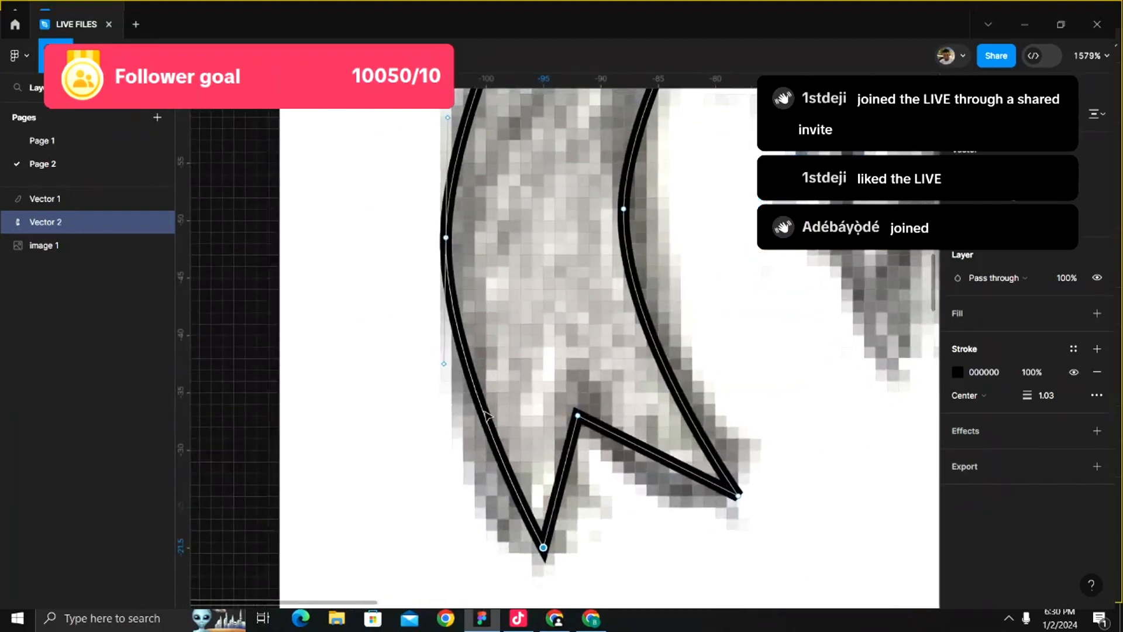
{"action": "scroll", "coordinate": [444, 355], "scroll_direction": "up", "scroll_amount": 4}
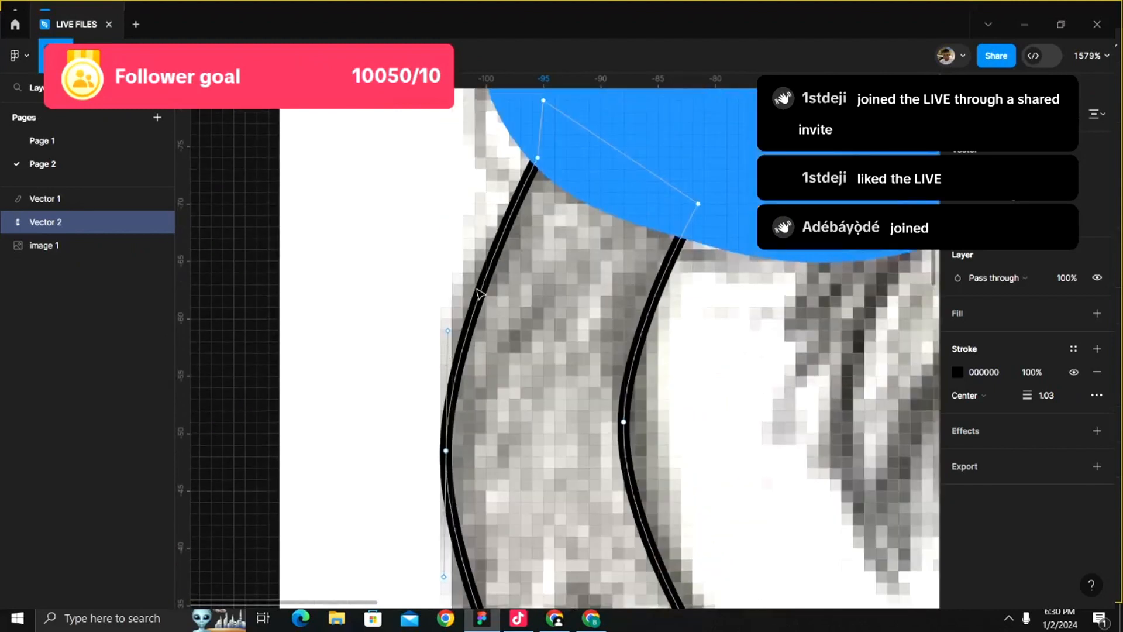
{"action": "scroll", "coordinate": [478, 294], "scroll_direction": "down", "scroll_amount": 3}
{"action": "scroll", "coordinate": [478, 295], "scroll_direction": "down", "scroll_amount": 1}
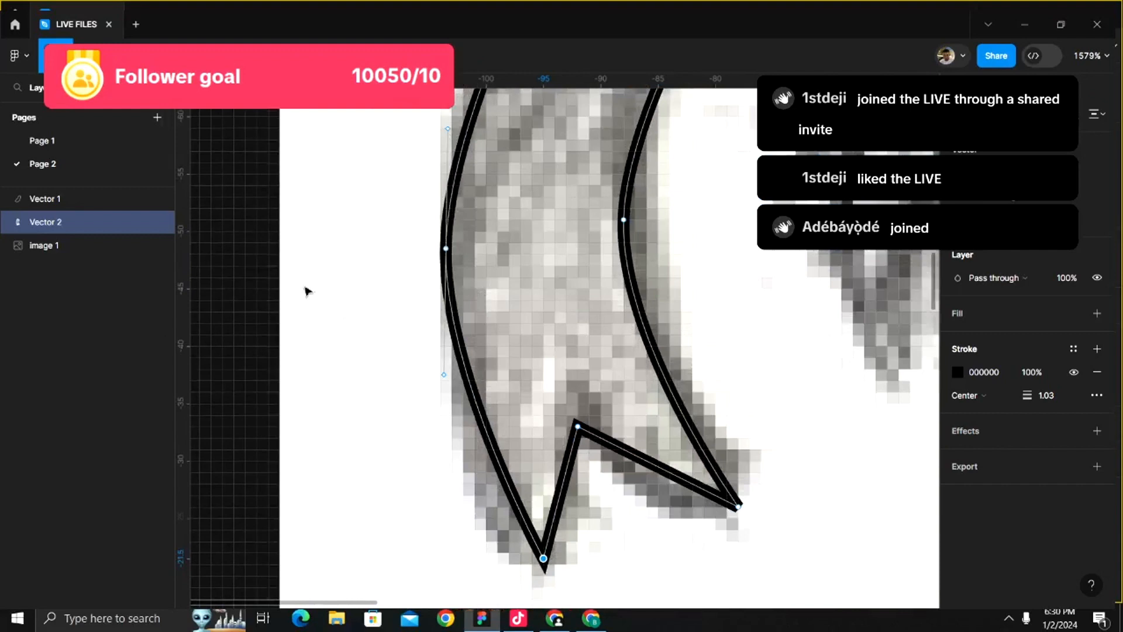
- Add an anchor point with the Pen tool on the ribbon's left edge just above its lower-left tip, and resume vector editing
{"action": "key", "text": "p"}
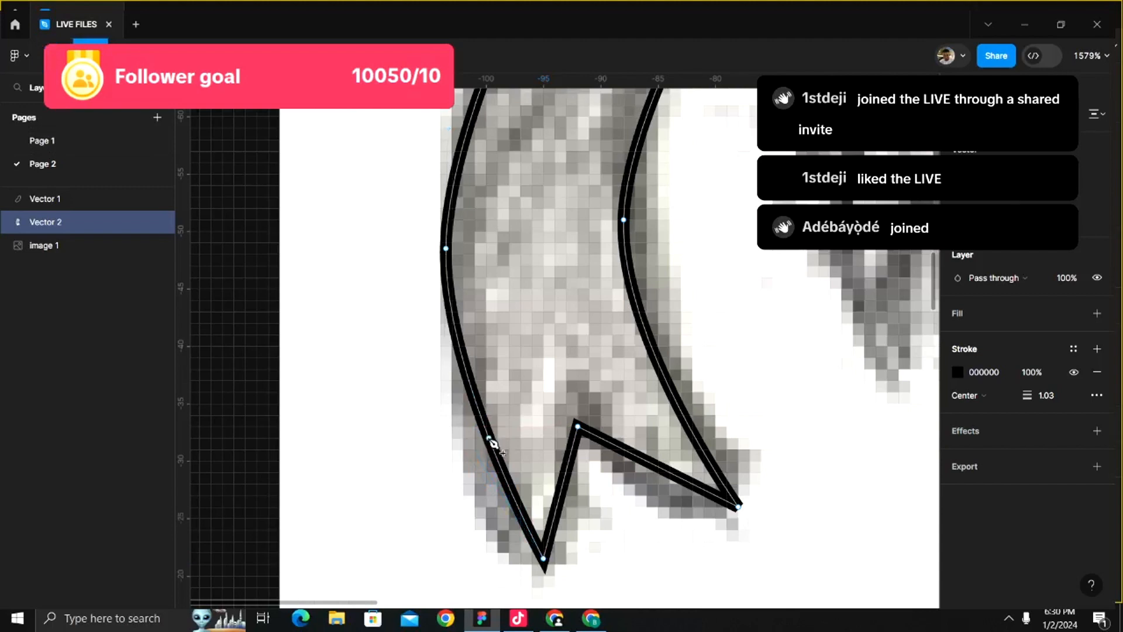
{"action": "left_click", "coordinate": [490, 439]}
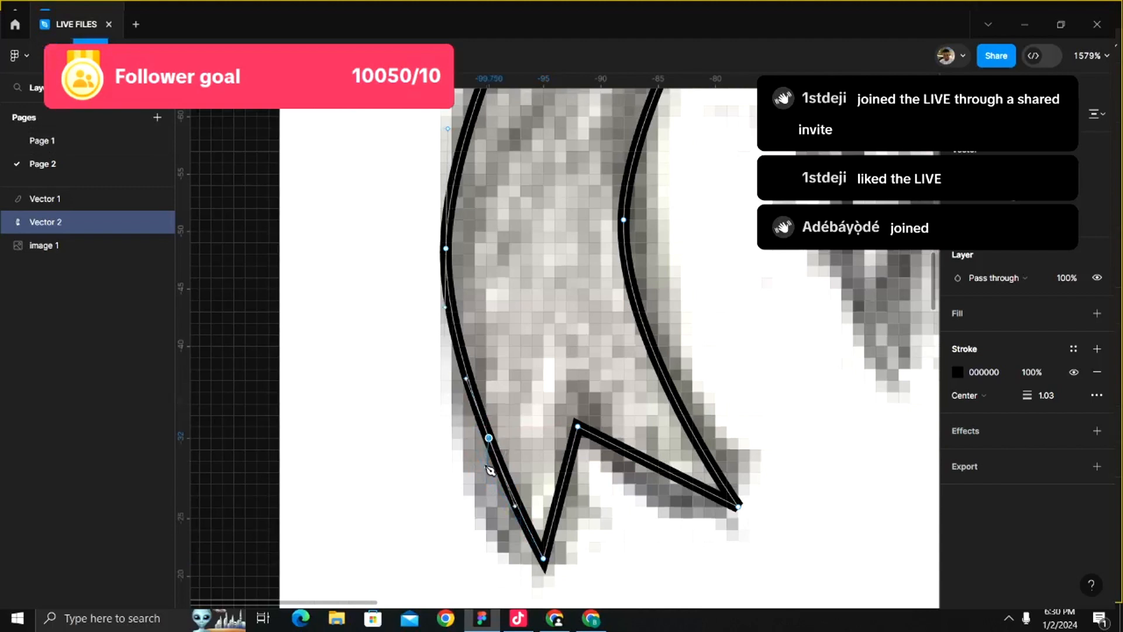
{"action": "key", "text": "Escape"}
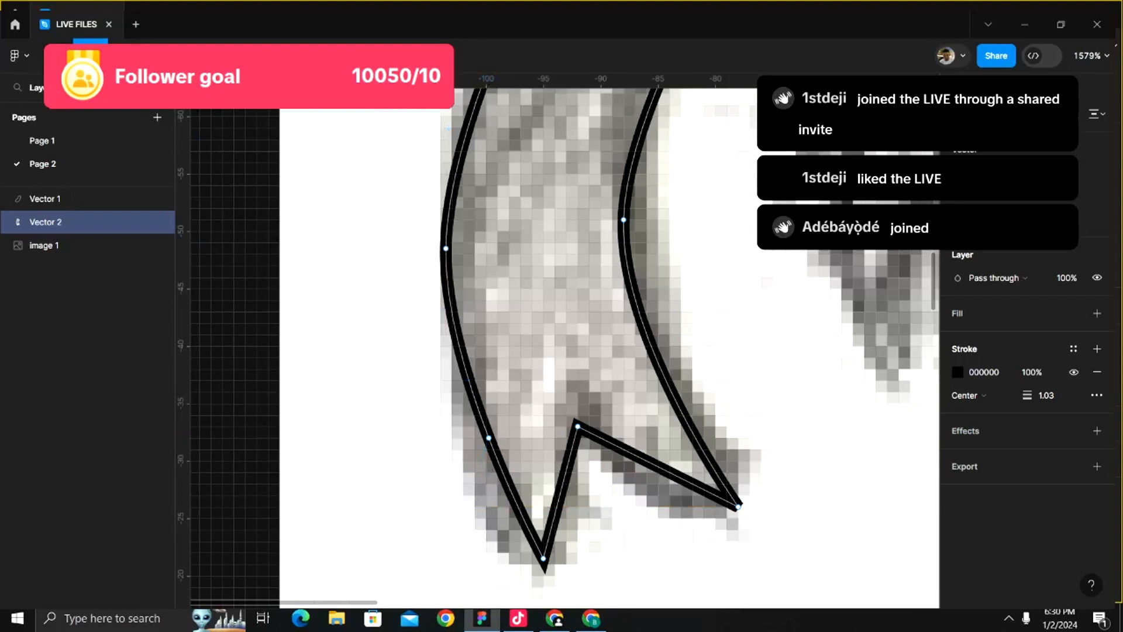
{"action": "left_click", "coordinate": [56, 55]}
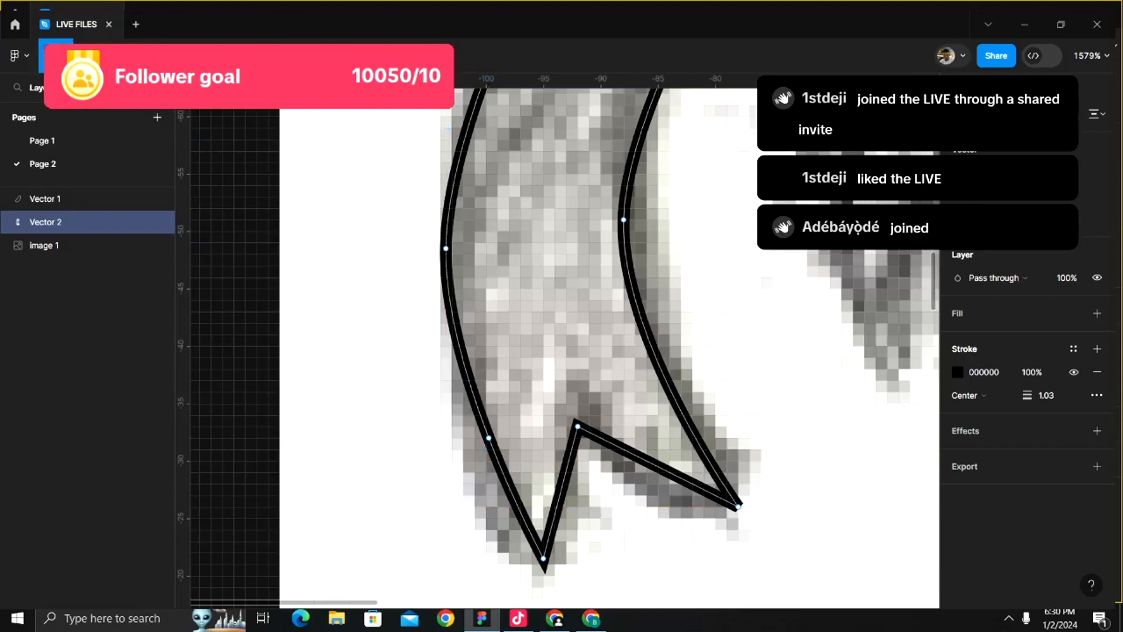
{"action": "left_click", "coordinate": [543, 560]}
{"action": "key", "text": "Escape"}
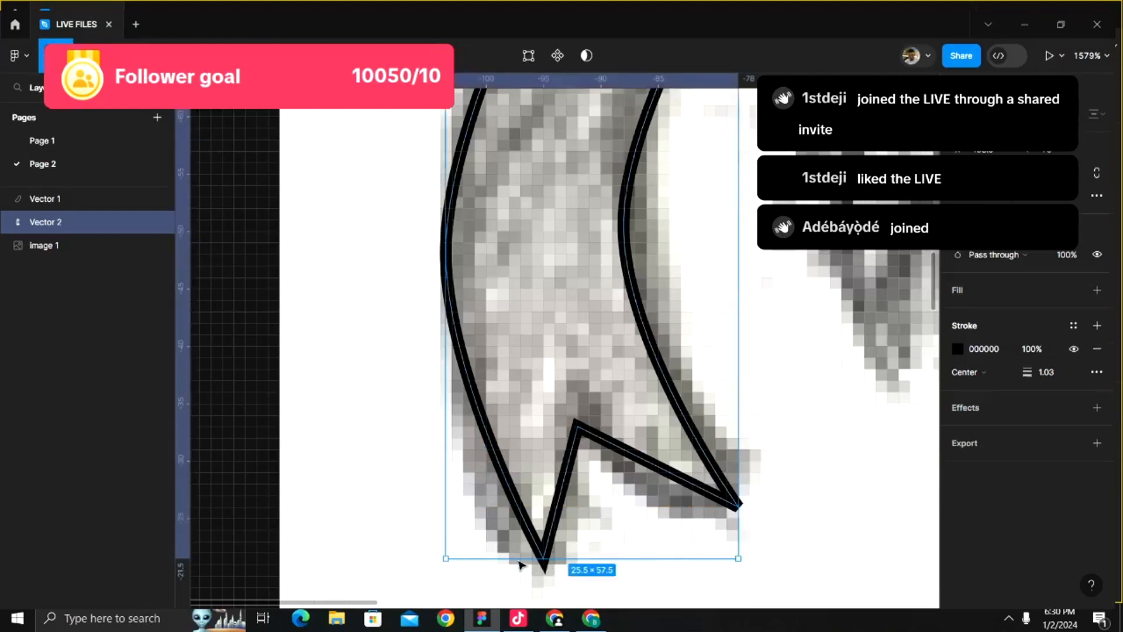
{"action": "key", "text": "Return"}
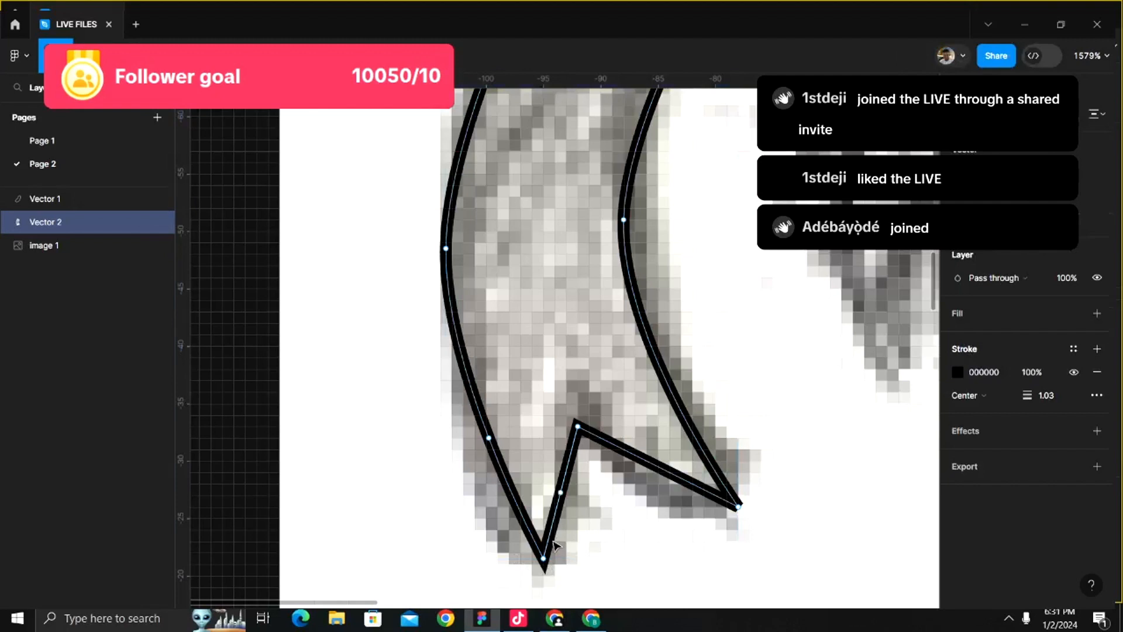
- Try moving the lower-left tip outward, undo that, and pull the added left-edge anchor point outward to follow the sketch
{"action": "left_click_drag", "start_coordinate": [543, 558], "coordinate": [523, 560]}
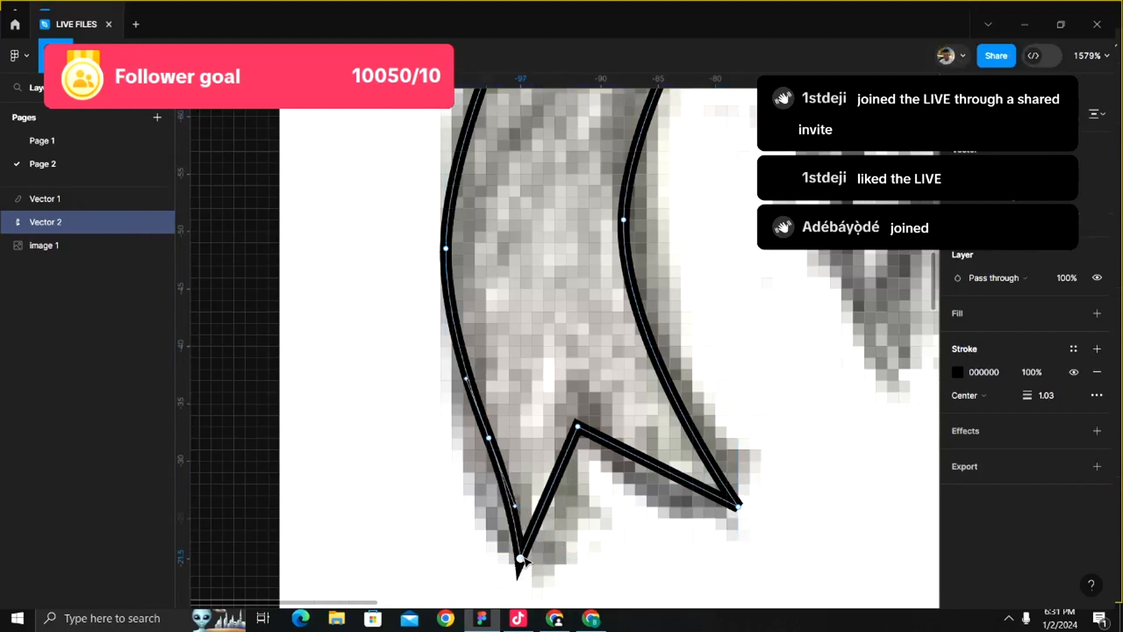
{"action": "key", "text": "ctrl+z"}
{"action": "left_click", "coordinate": [490, 438]}
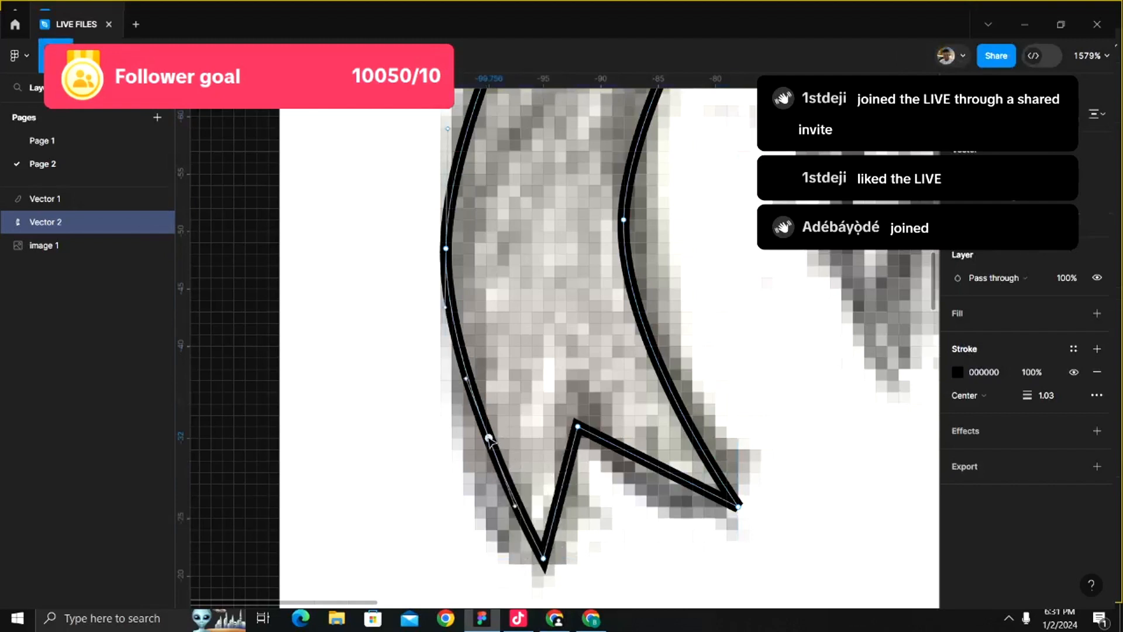
{"action": "left_click_drag", "start_coordinate": [489, 440], "coordinate": [472, 435]}
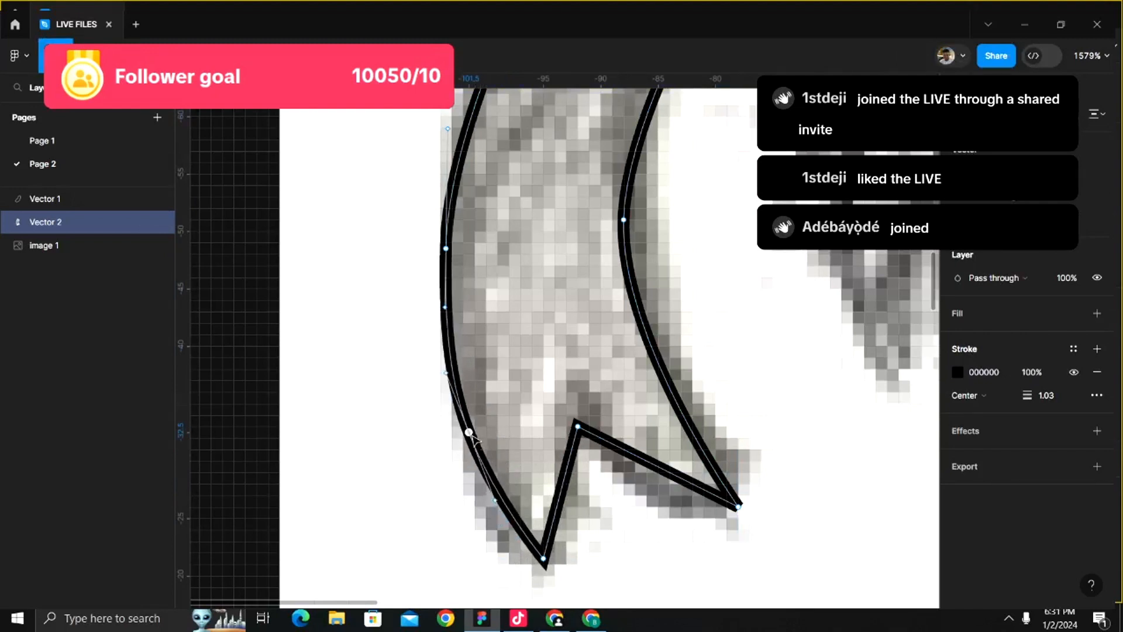
- Add an anchor point midway between the ribbon's notch and lower-right tip, pull it down to the sketch line, and bend it into a curve
{"action": "left_click", "coordinate": [739, 507]}
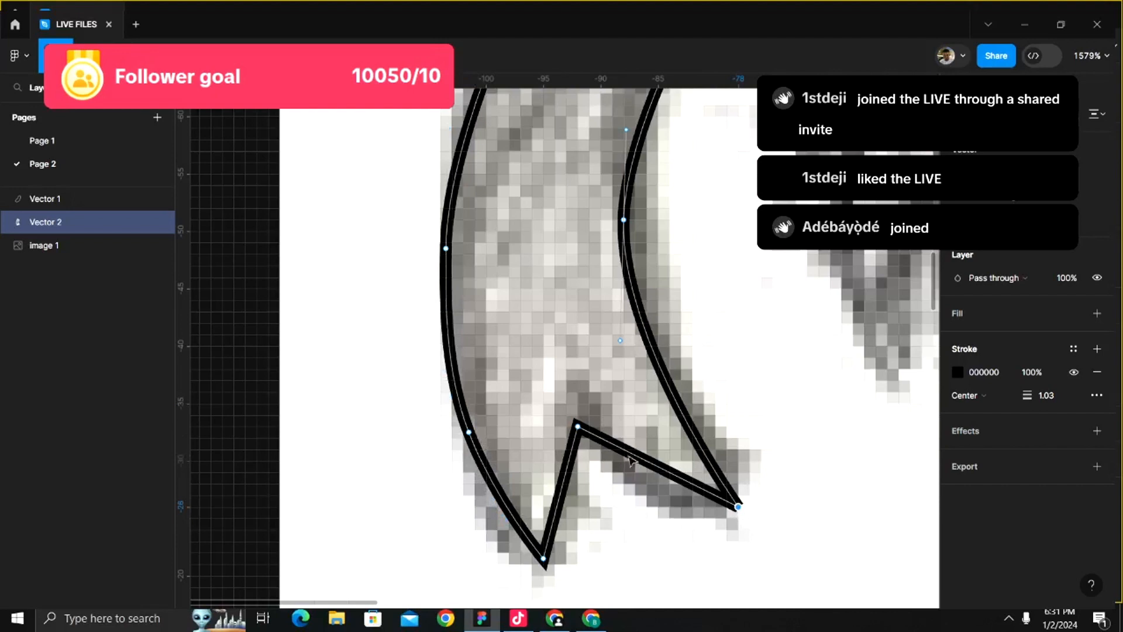
{"action": "left_click", "coordinate": [658, 467]}
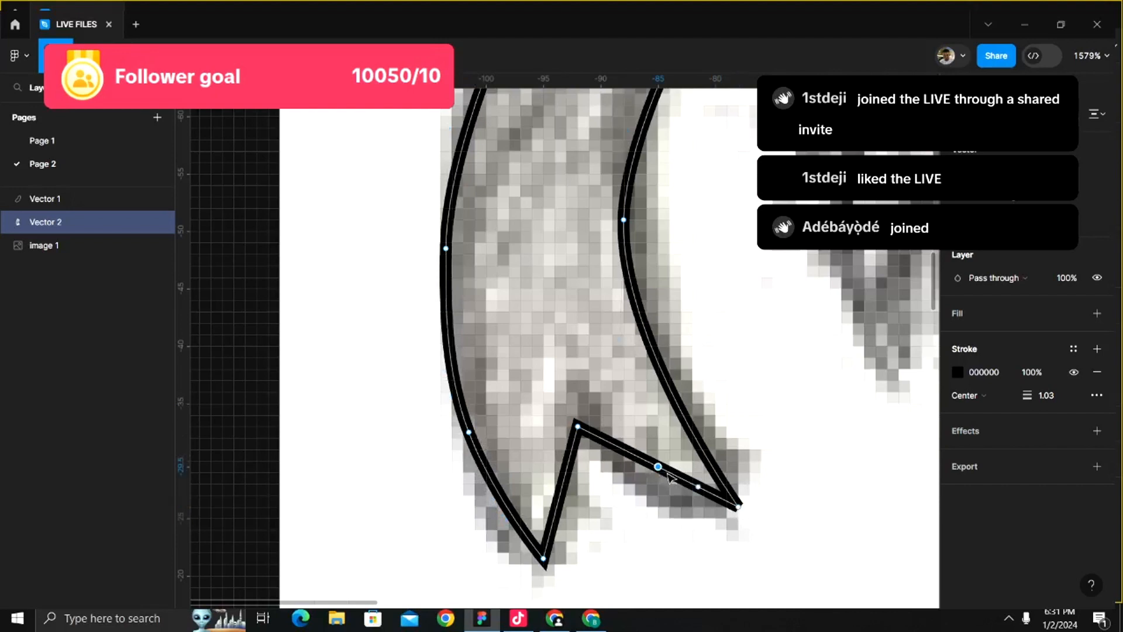
{"action": "left_click_drag", "start_coordinate": [658, 467], "coordinate": [647, 485]}
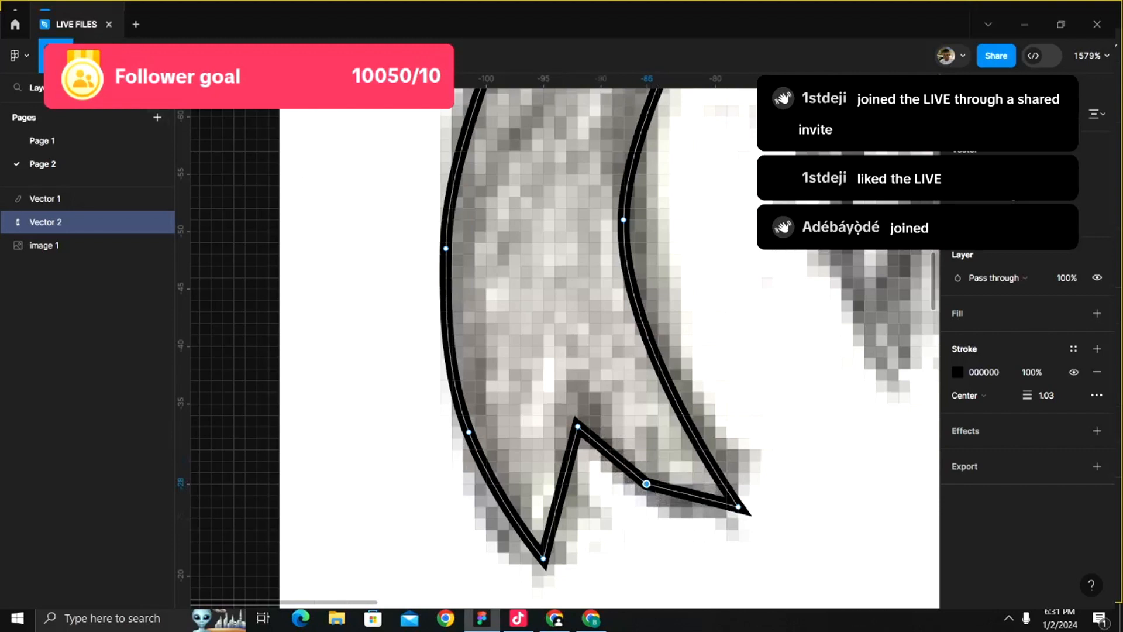
{"action": "left_click", "coordinate": [122, 56]}
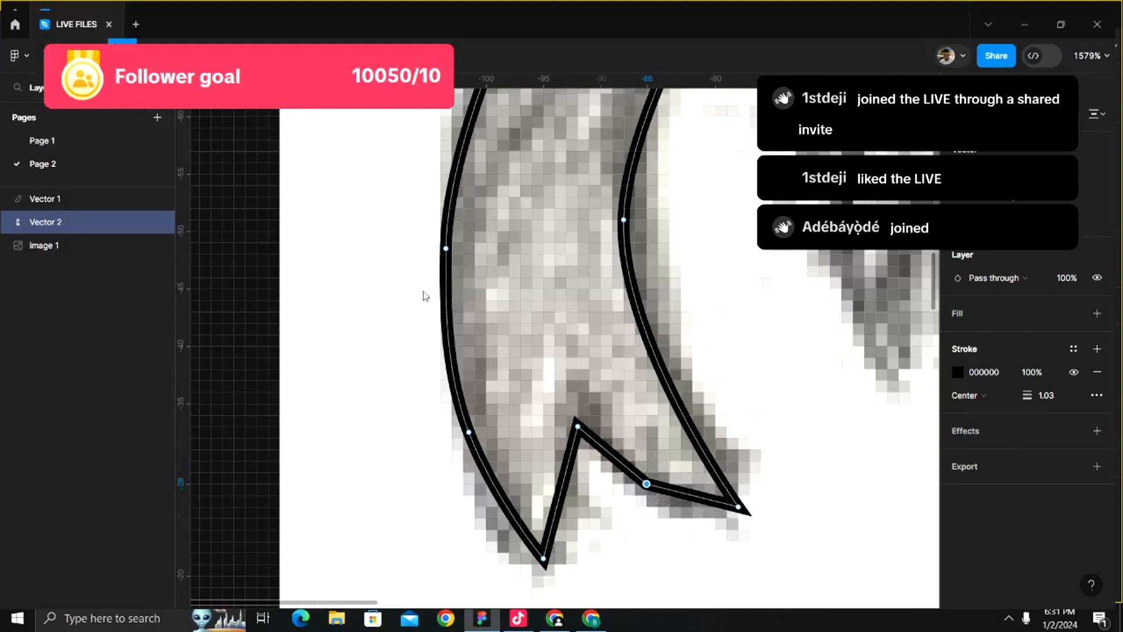
{"action": "left_click", "coordinate": [647, 484]}
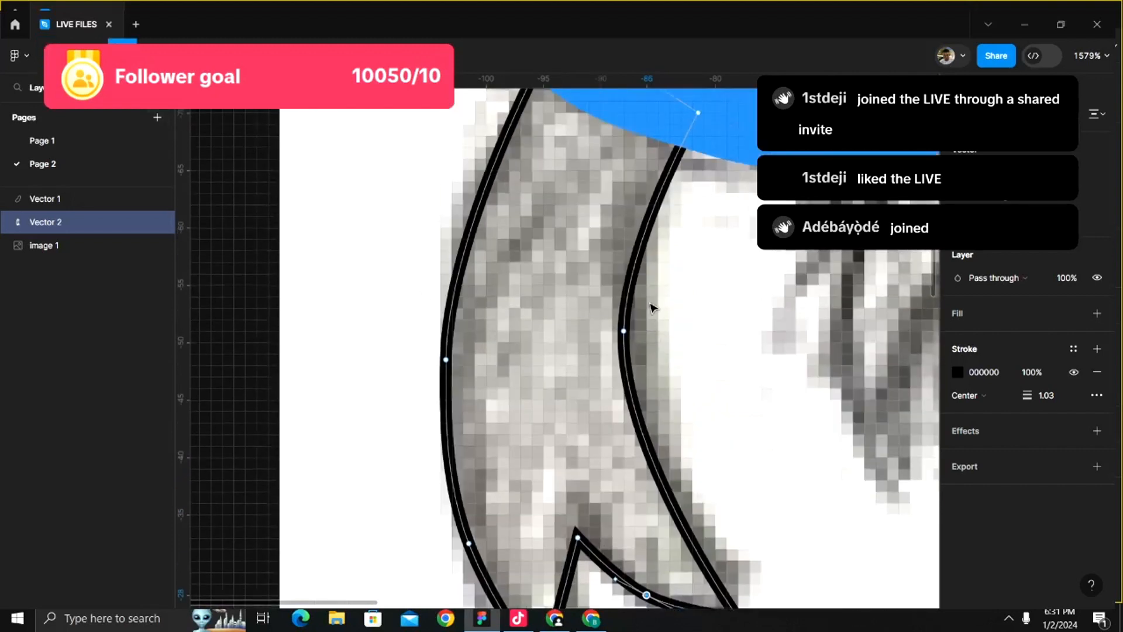
- Move the middle anchor point of the ribbon's right side outward and adjust its curve handle so the edge follows the sketch
{"action": "scroll", "coordinate": [653, 308], "scroll_direction": "up", "scroll_amount": 3}
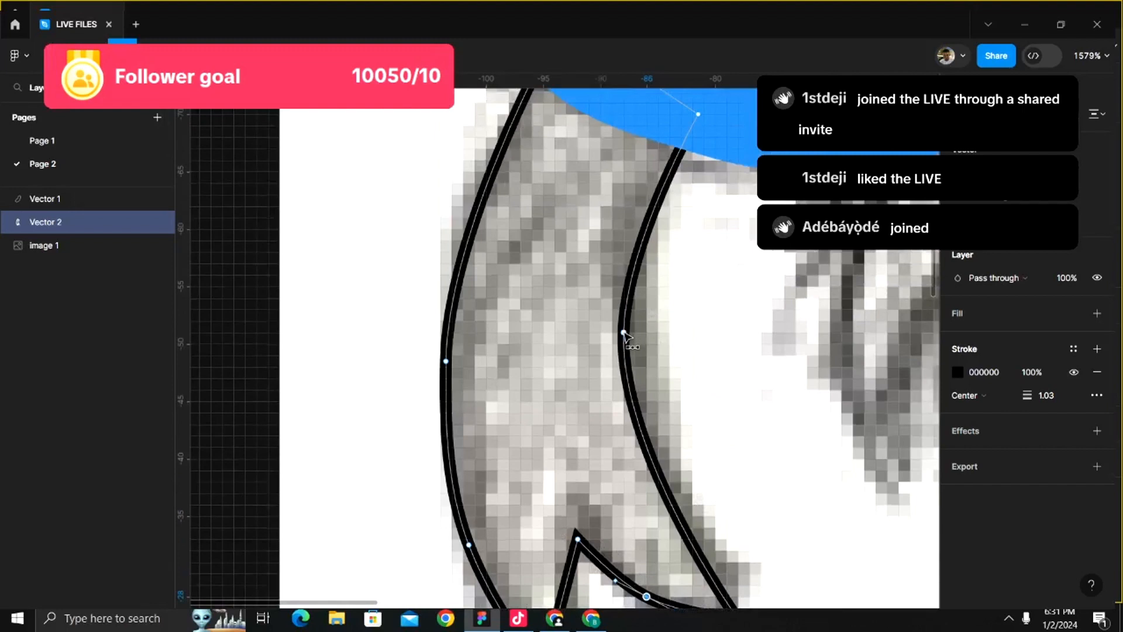
{"action": "left_click", "coordinate": [41, 59]}
{"action": "left_click", "coordinate": [624, 333]}
{"action": "left_click_drag", "start_coordinate": [625, 335], "coordinate": [660, 358]}
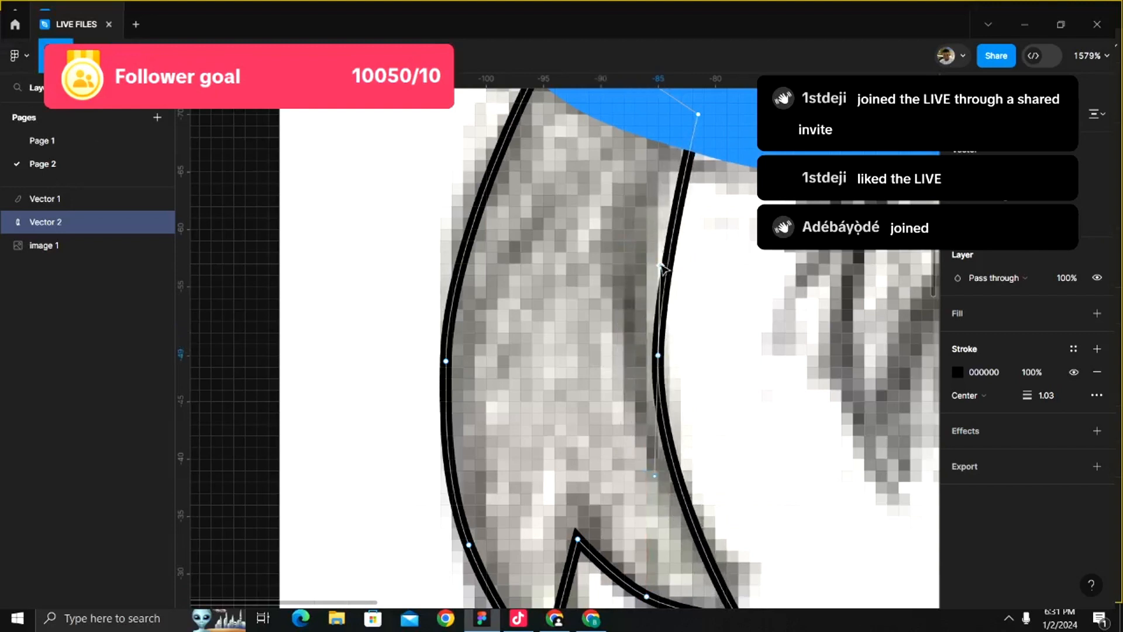
{"action": "left_click_drag", "start_coordinate": [662, 266], "coordinate": [652, 257]}
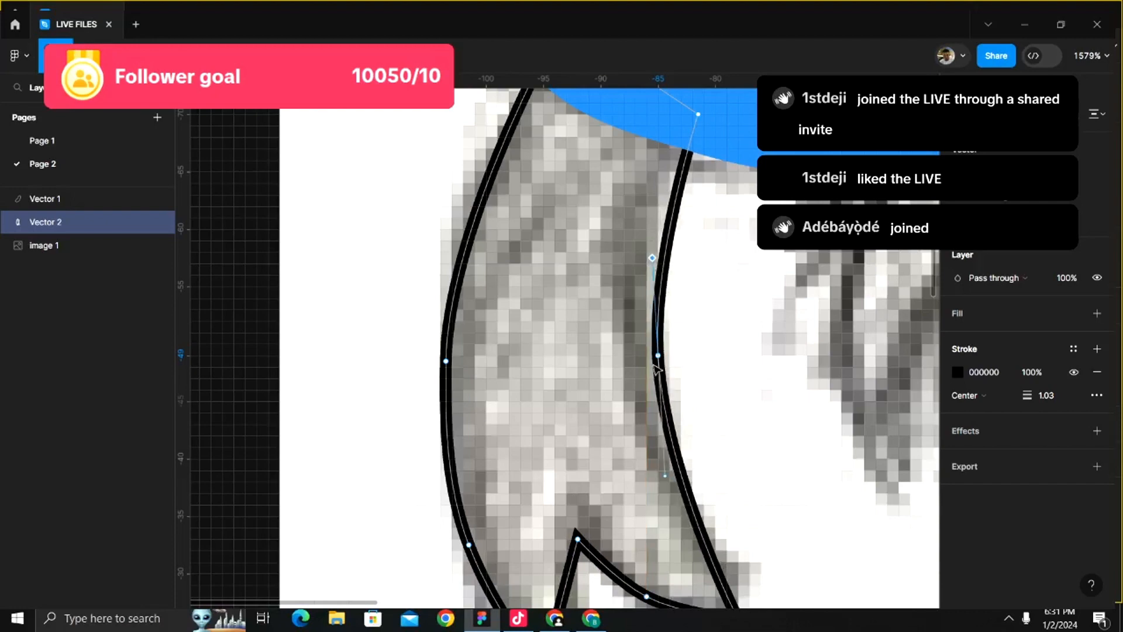
{"action": "left_click_drag", "start_coordinate": [659, 356], "coordinate": [652, 355]}
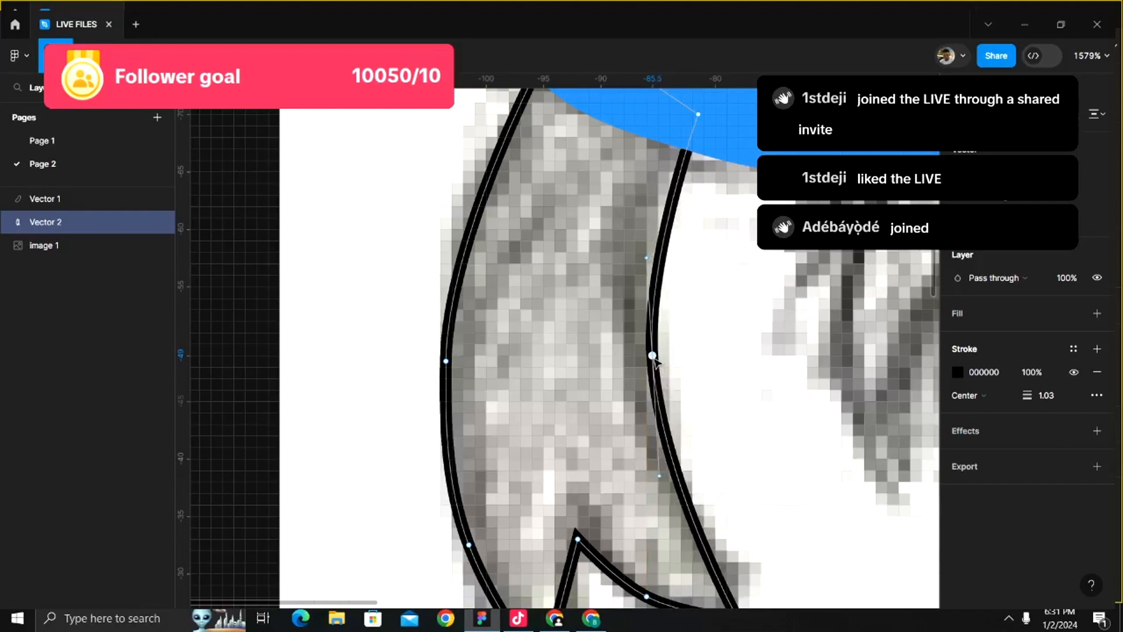
- Finish editing the ribbon outline, remove its stroke, and give it a red FF2525 fill
{"action": "scroll", "coordinate": [656, 361], "scroll_direction": "down", "scroll_amount": 6}
{"action": "scroll", "coordinate": [656, 361], "scroll_direction": "right", "scroll_amount": 4}
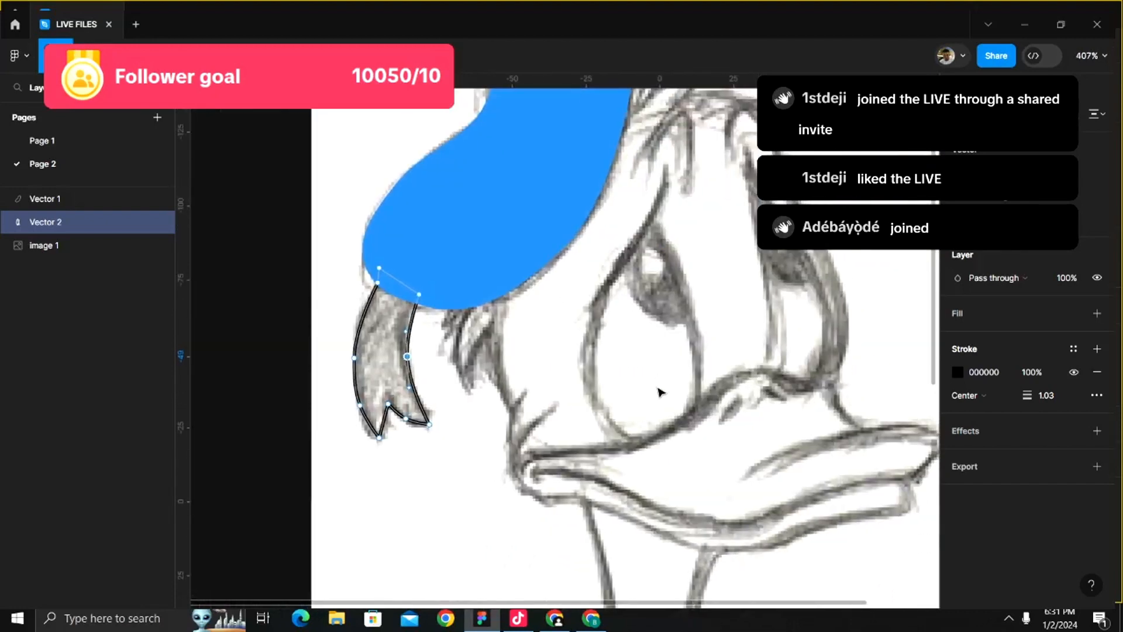
{"action": "key", "text": "Escape"}
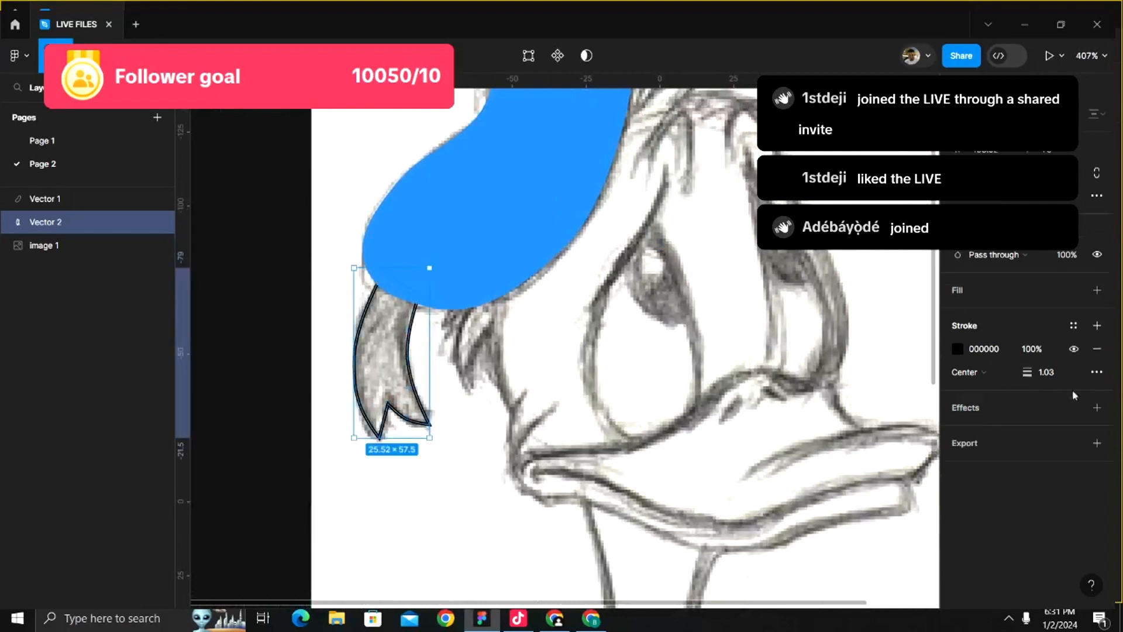
{"action": "left_click", "coordinate": [1097, 348]}
{"action": "left_click", "coordinate": [1005, 290]}
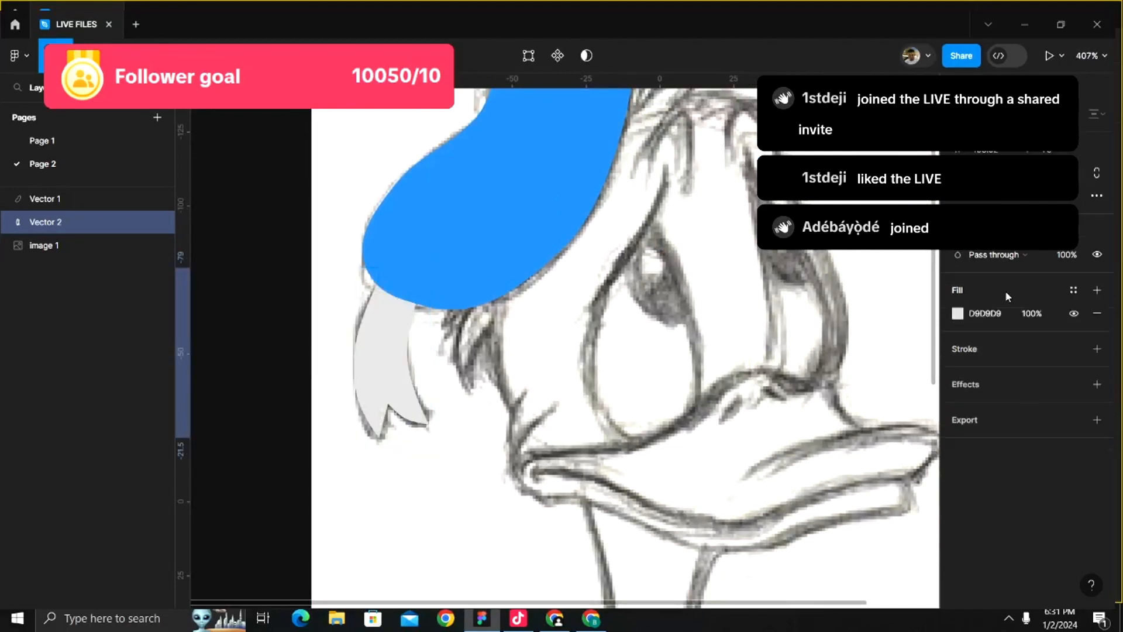
{"action": "left_click", "coordinate": [957, 315]}
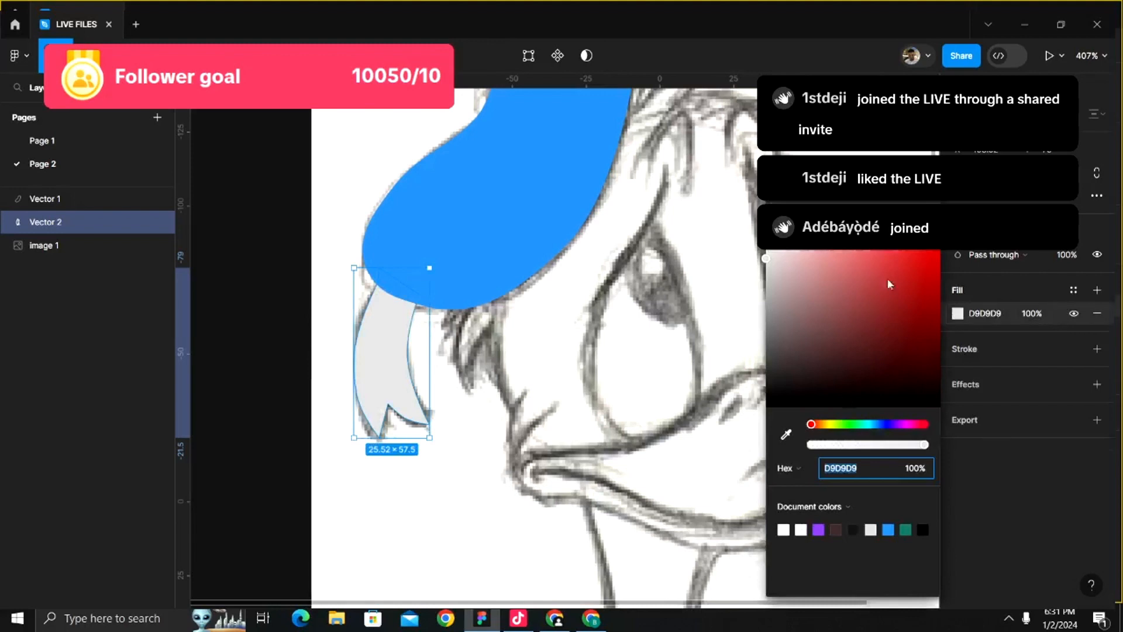
{"action": "left_click_drag", "start_coordinate": [890, 284], "coordinate": [916, 251]}
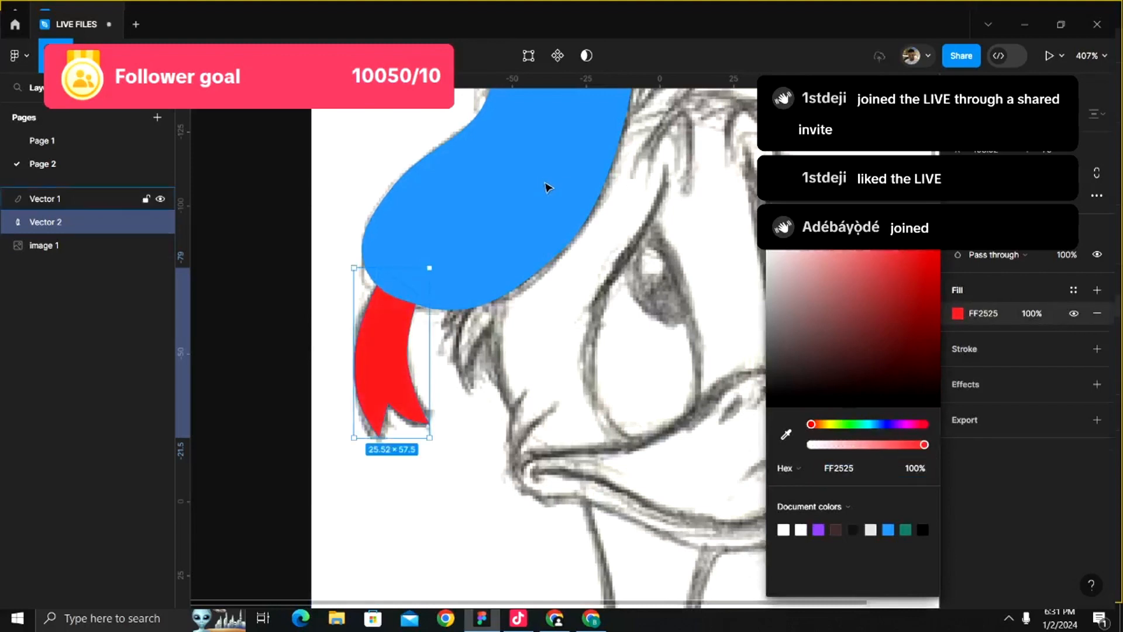
- Change the hat's fill to the more saturated blue 0888FE and close the colour picker
{"action": "left_click", "coordinate": [549, 187]}
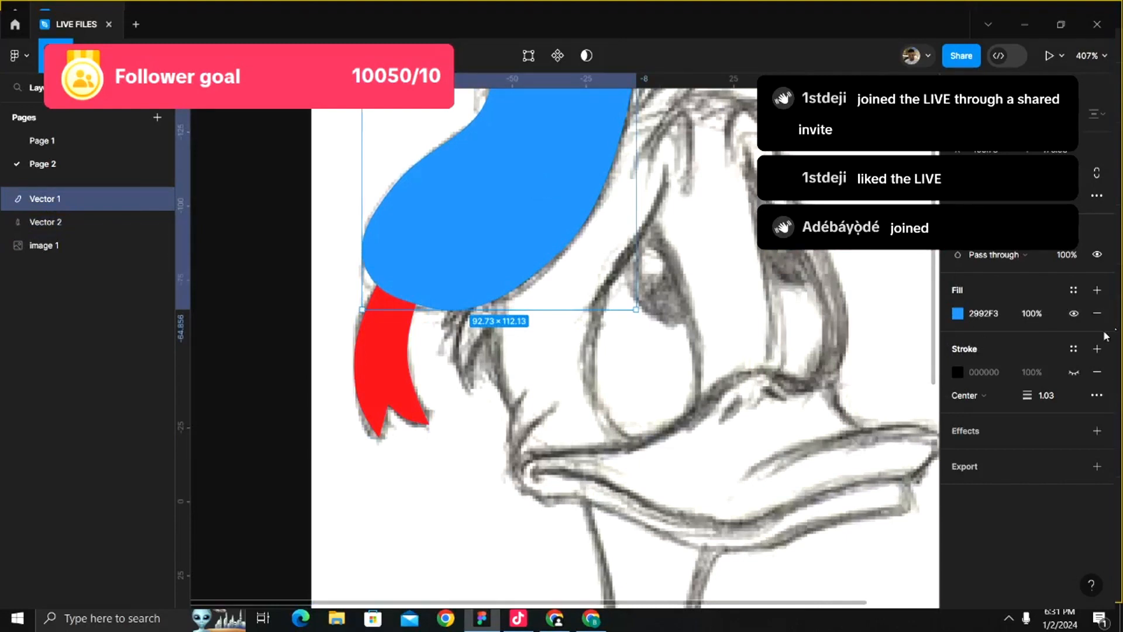
{"action": "left_click", "coordinate": [957, 314]}
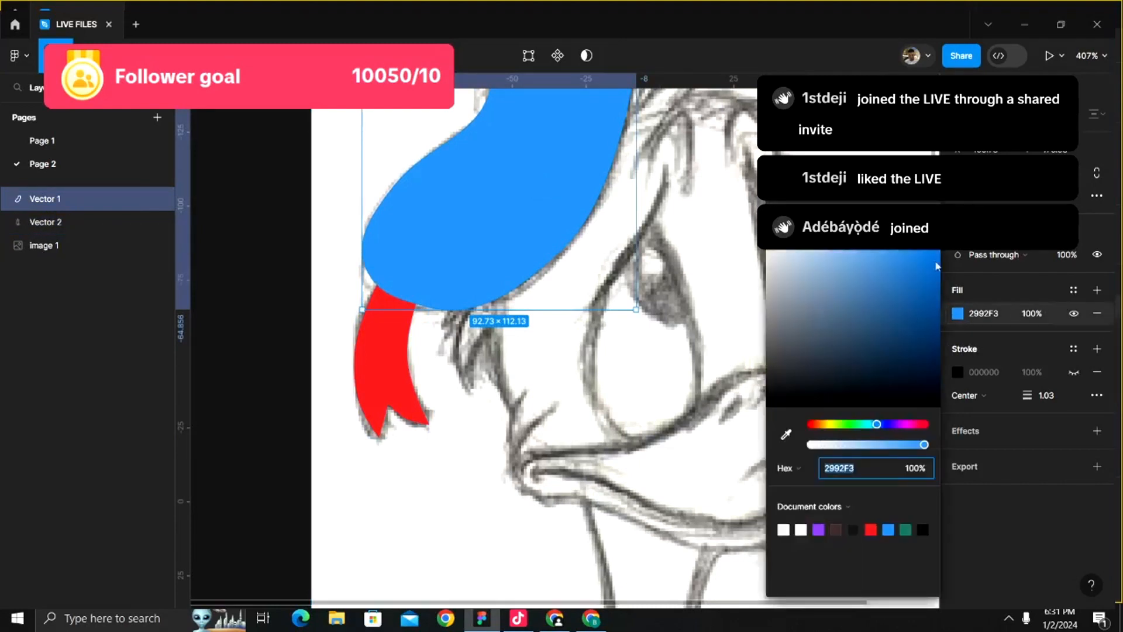
{"action": "left_click_drag", "start_coordinate": [935, 258], "coordinate": [940, 250]}
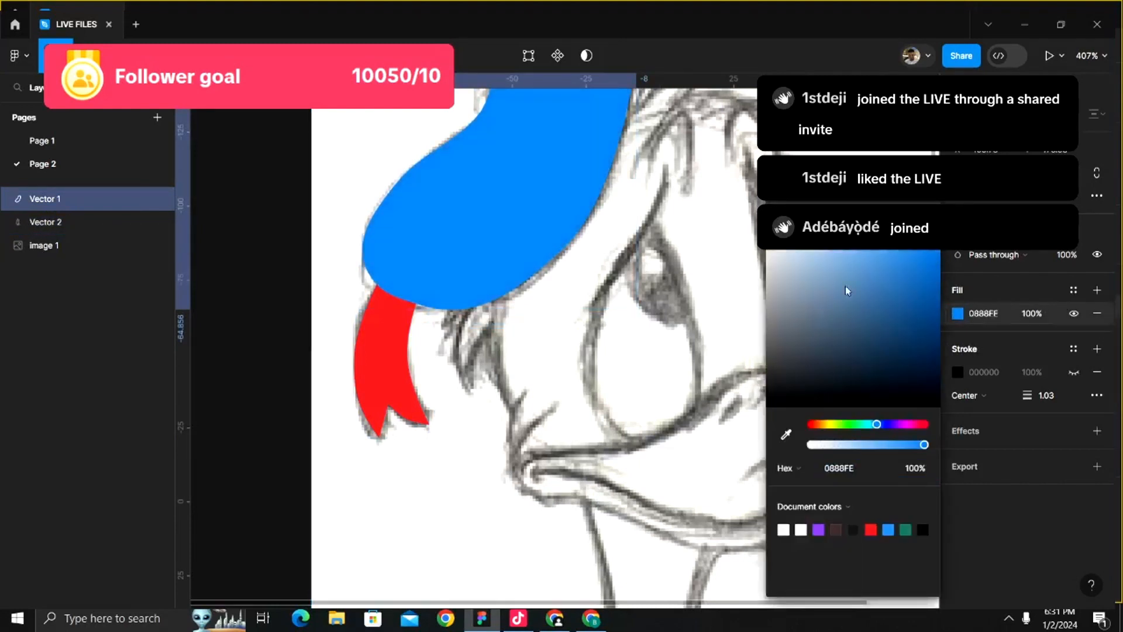
{"action": "left_click", "coordinate": [576, 406]}
{"action": "scroll", "coordinate": [577, 406], "scroll_direction": "down", "scroll_amount": 5}
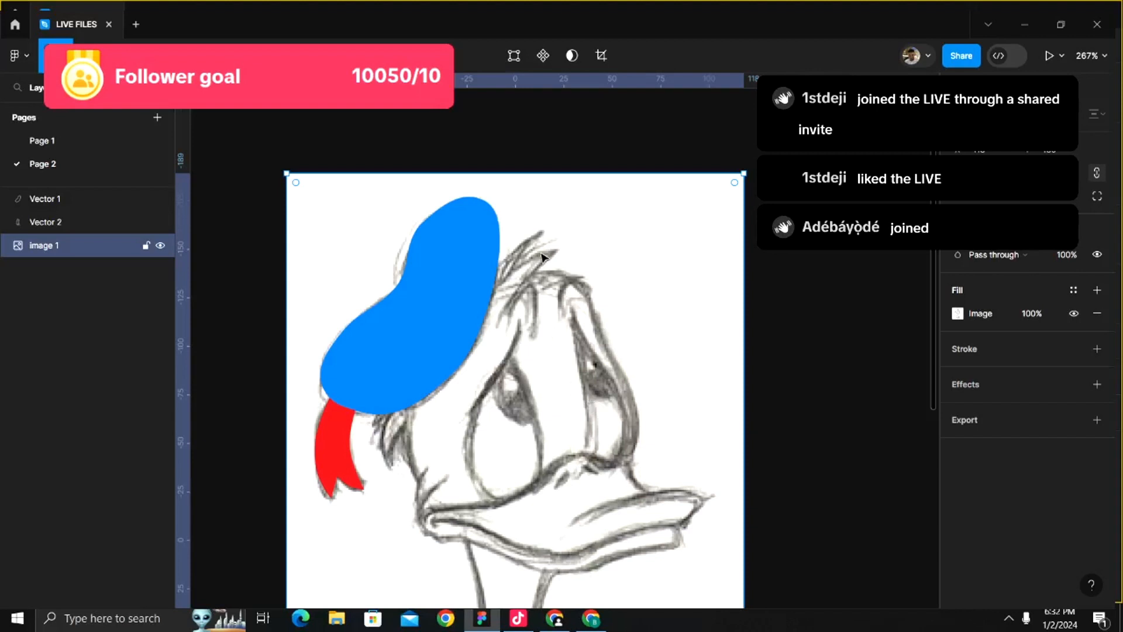
{"action": "scroll", "coordinate": [512, 296], "scroll_direction": "up", "scroll_amount": 5}
{"action": "key", "text": "p"}
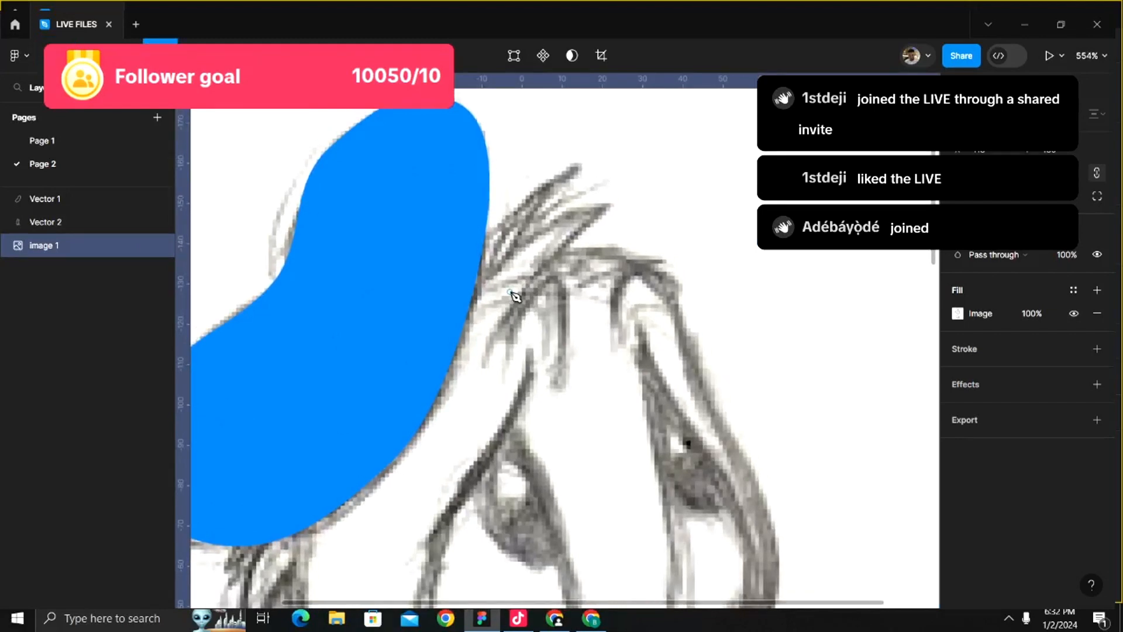
{"action": "scroll", "coordinate": [513, 297], "scroll_direction": "up", "scroll_amount": 2}
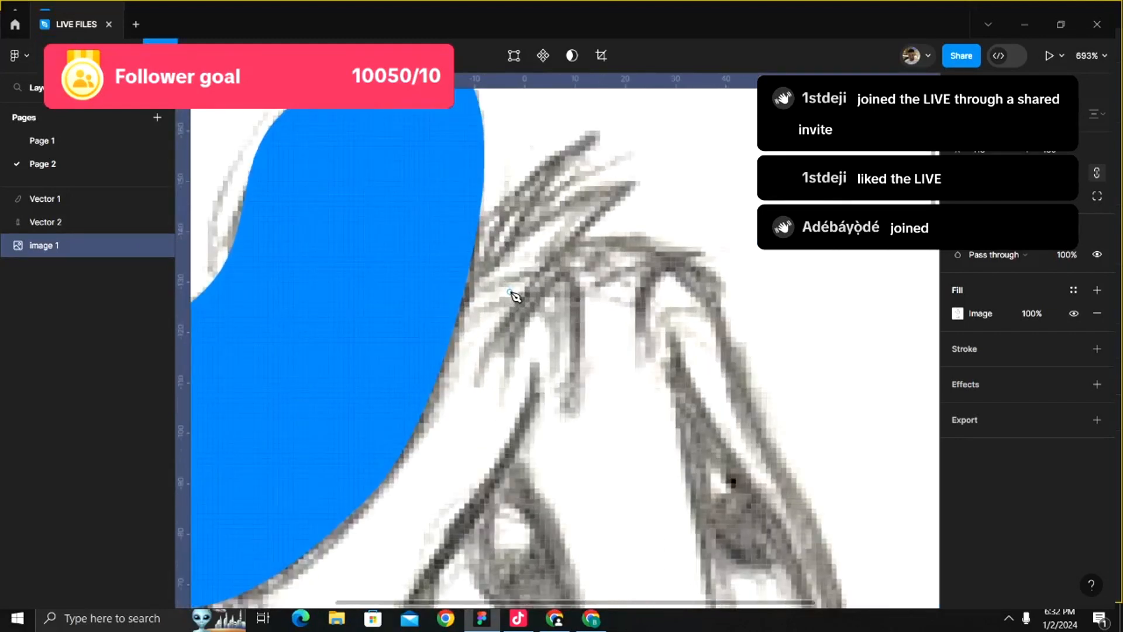
{"action": "left_click", "coordinate": [474, 220]}
{"action": "scroll", "coordinate": [543, 163], "scroll_direction": "up", "scroll_amount": 3}
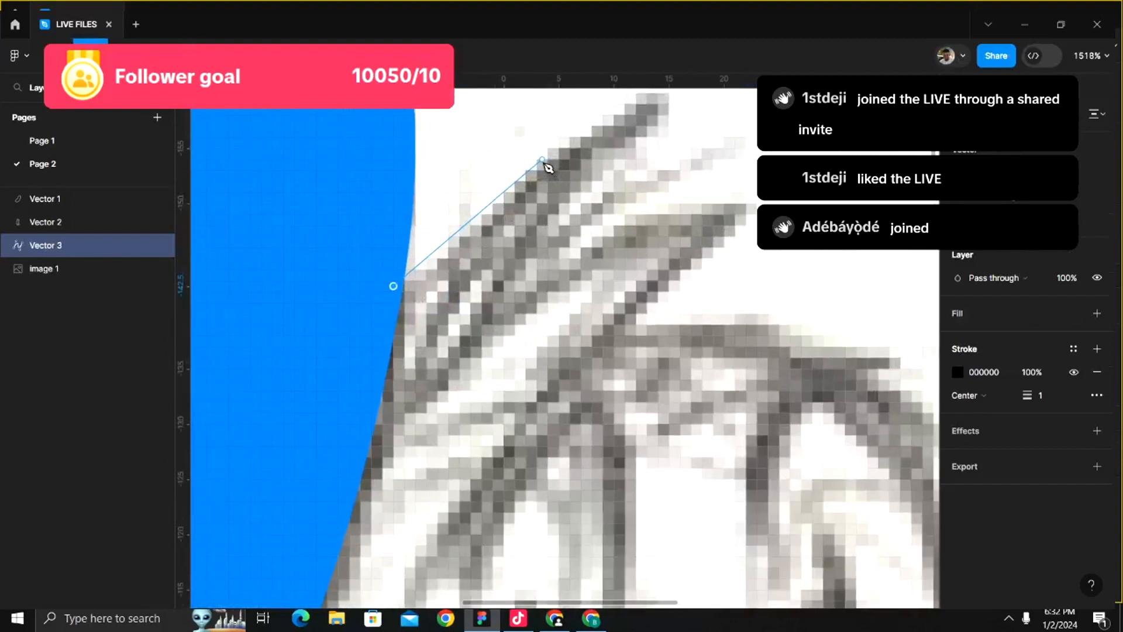
{"action": "scroll", "coordinate": [543, 163], "scroll_direction": "up", "scroll_amount": 1}
{"action": "left_click_drag", "start_coordinate": [532, 195], "coordinate": [642, 98]}
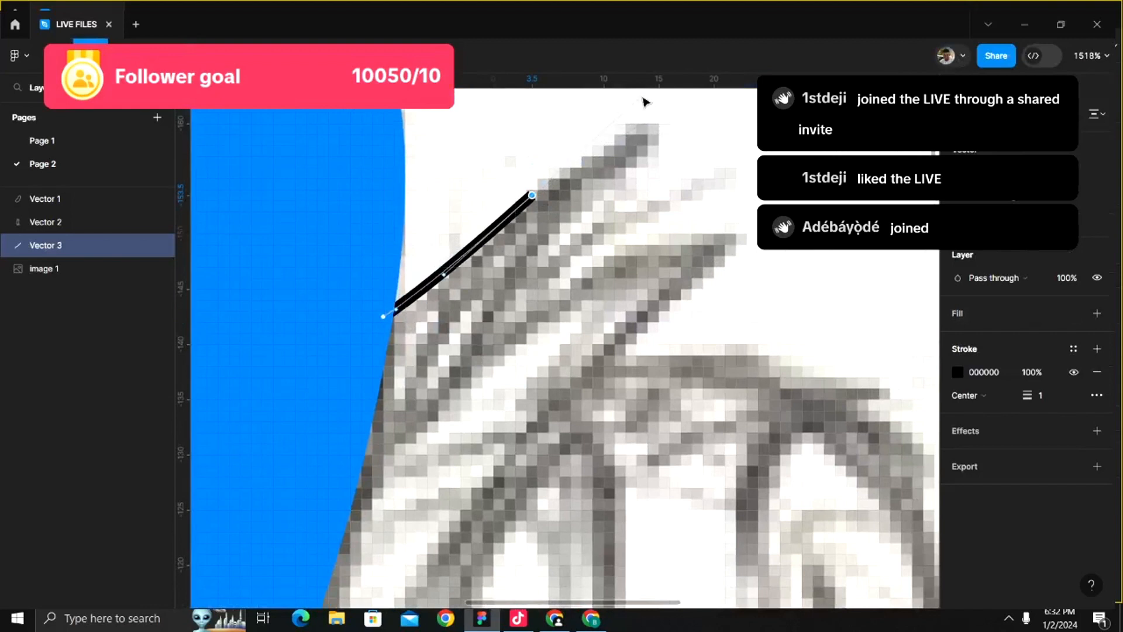
{"action": "key", "text": "ctrl+z"}
{"action": "key", "text": "ctrl+z"}
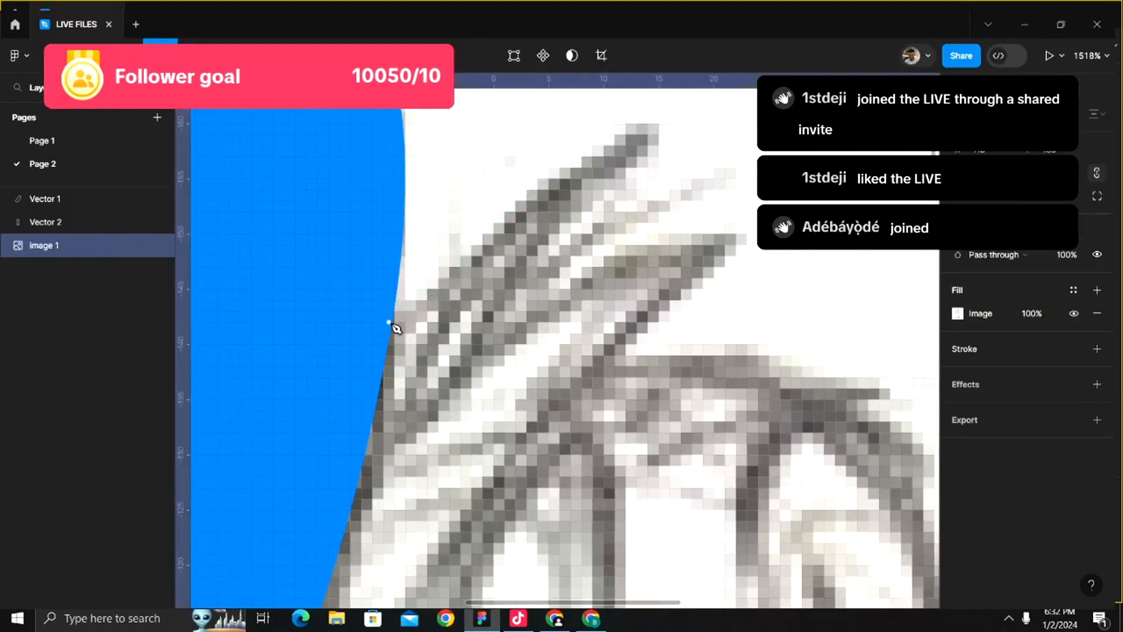
- Start a new Pen path with an anchor point on the hat's right edge, at the base of the hair tuft
{"action": "scroll", "coordinate": [514, 238], "scroll_direction": "down", "scroll_amount": 5}
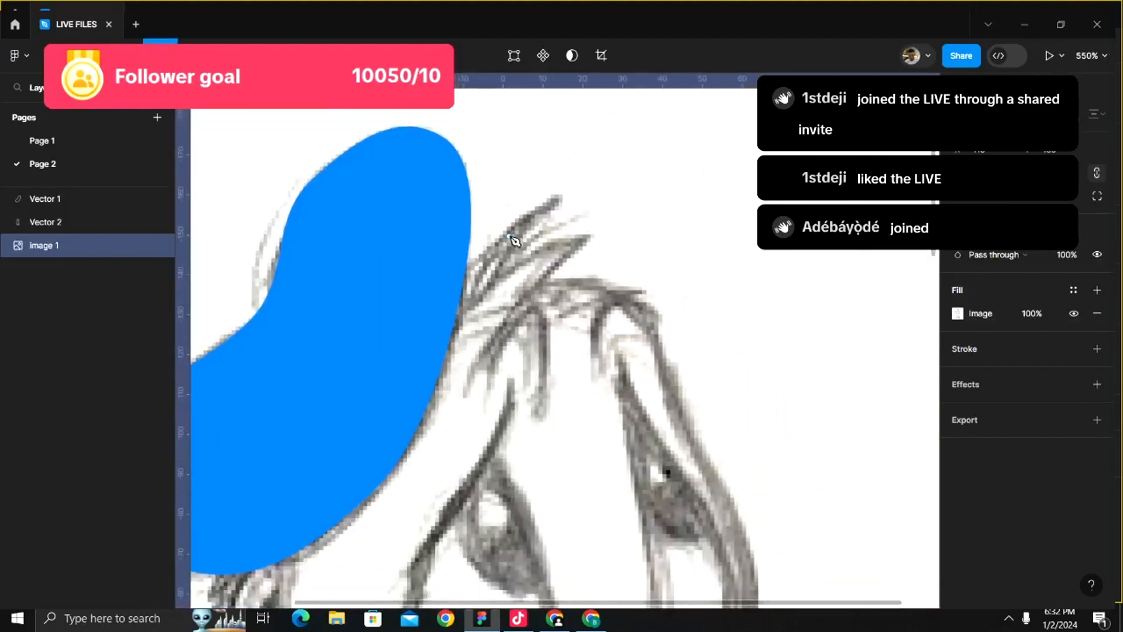
{"action": "scroll", "coordinate": [468, 274], "scroll_direction": "up", "scroll_amount": 3}
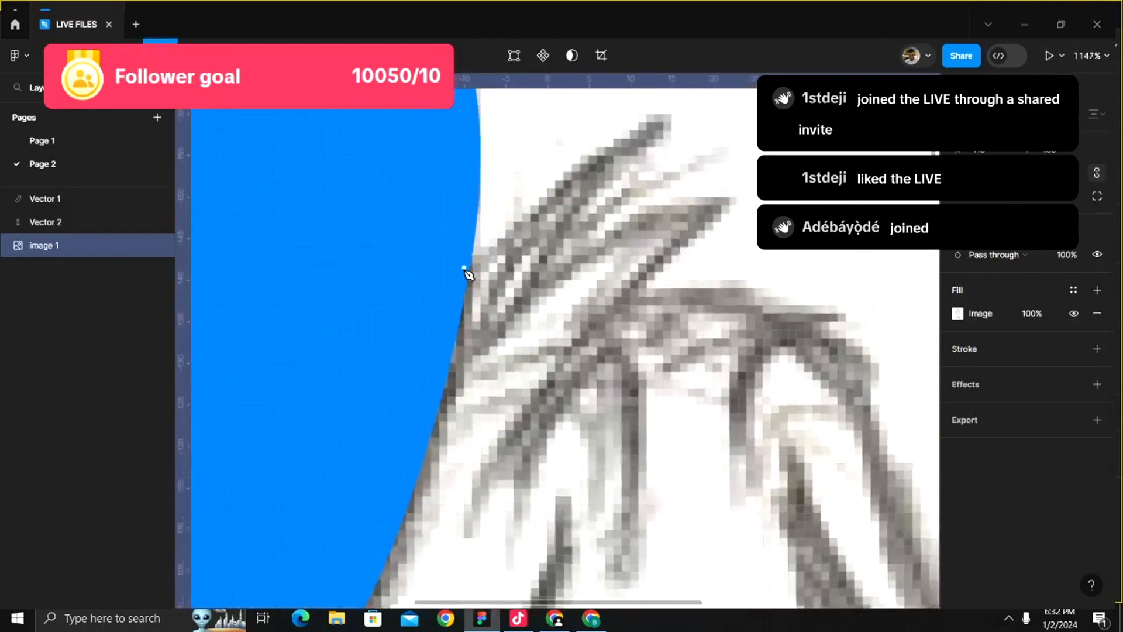
{"action": "left_click", "coordinate": [464, 276]}
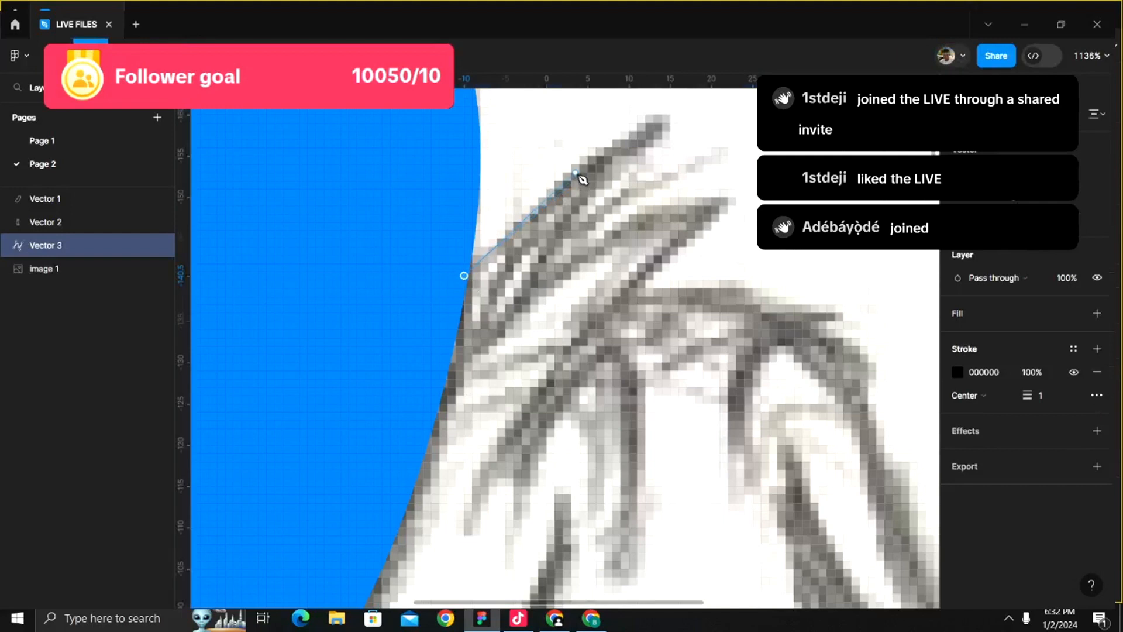
{"action": "mouse_move", "coordinate": [576, 172]}
{"action": "left_mouse_down"}
{"action": "mouse_move", "coordinate": [657, 108]}
{"action": "mouse_move", "coordinate": [678, 123]}
{"action": "left_mouse_up"}
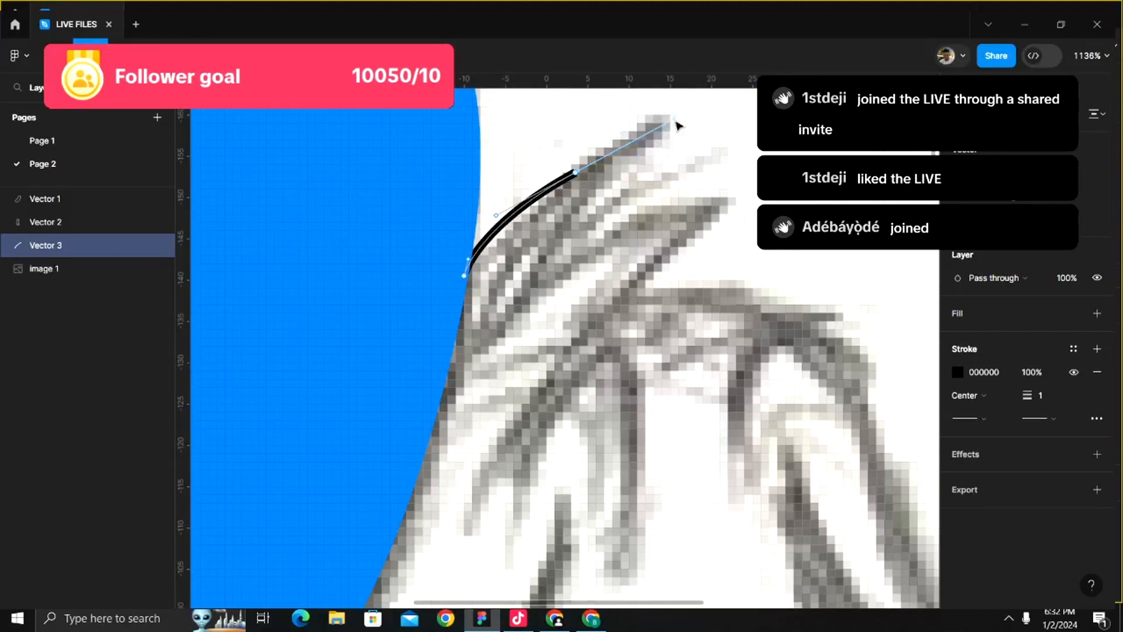
{"action": "key", "text": "Escape"}
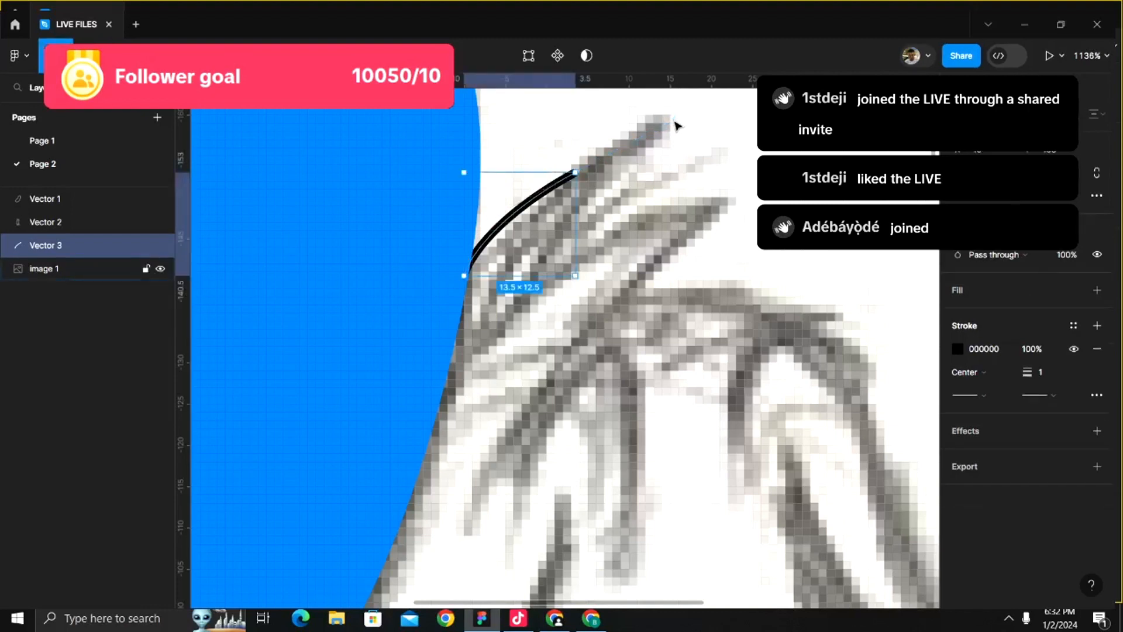
{"action": "key", "text": "p"}
{"action": "key", "text": "Escape"}
{"action": "left_click", "coordinate": [676, 123]}
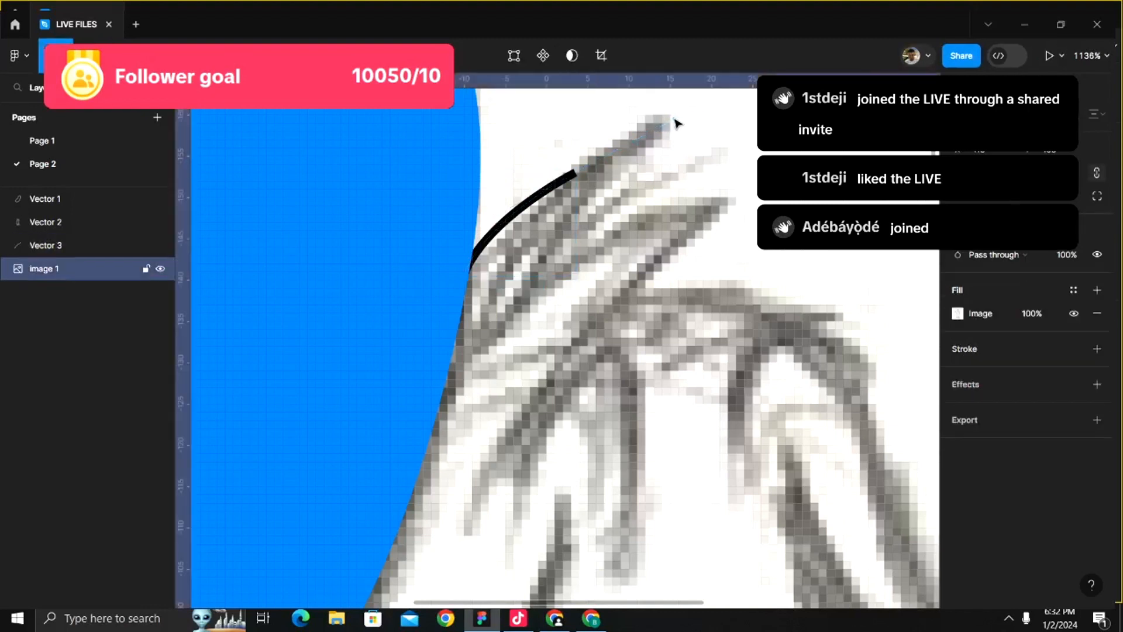
{"action": "key", "text": "ctrl+z"}
{"action": "key", "text": "ctrl+z"}
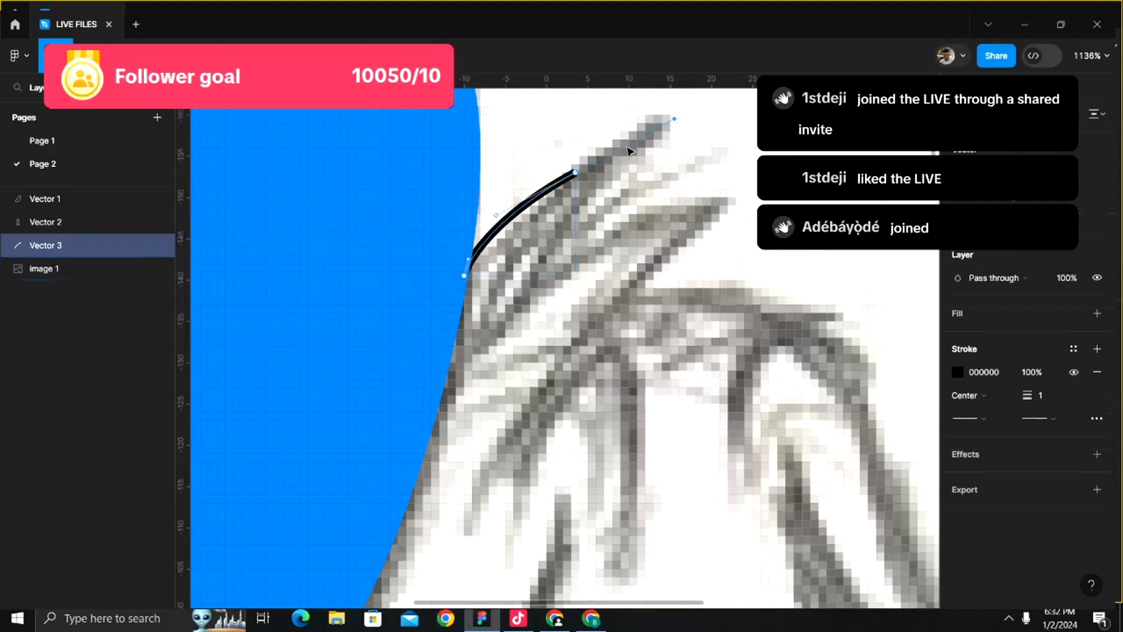
{"action": "key", "text": "ctrl+z"}
{"action": "key", "text": "ctrl+z"}
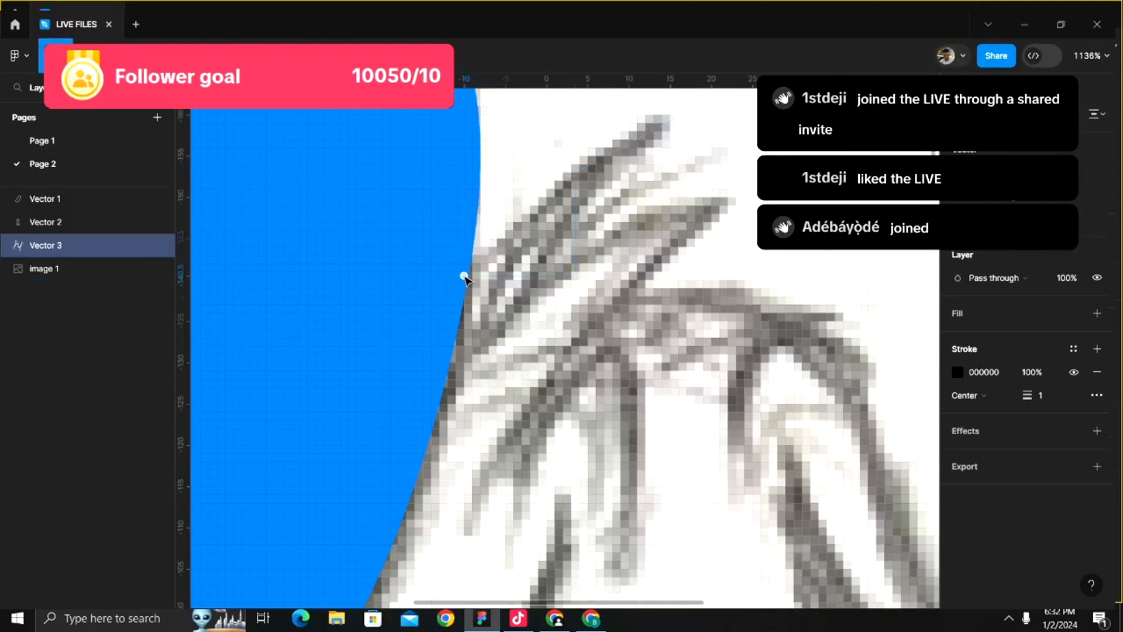
{"action": "key", "text": "p"}
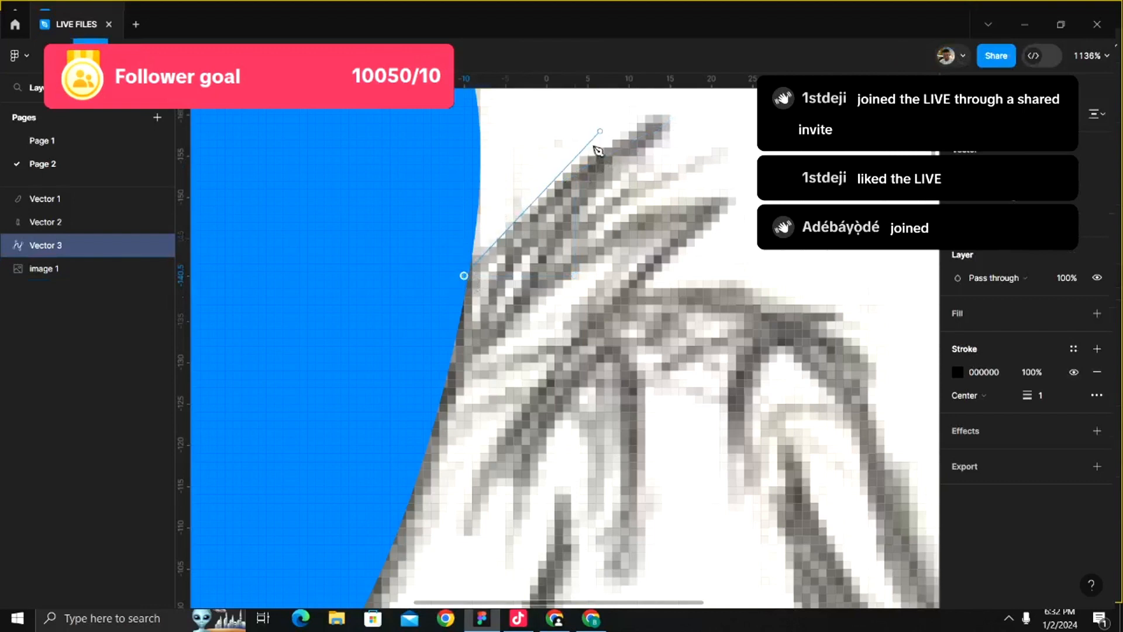
{"action": "left_click_drag", "start_coordinate": [630, 131], "coordinate": [712, 121]}
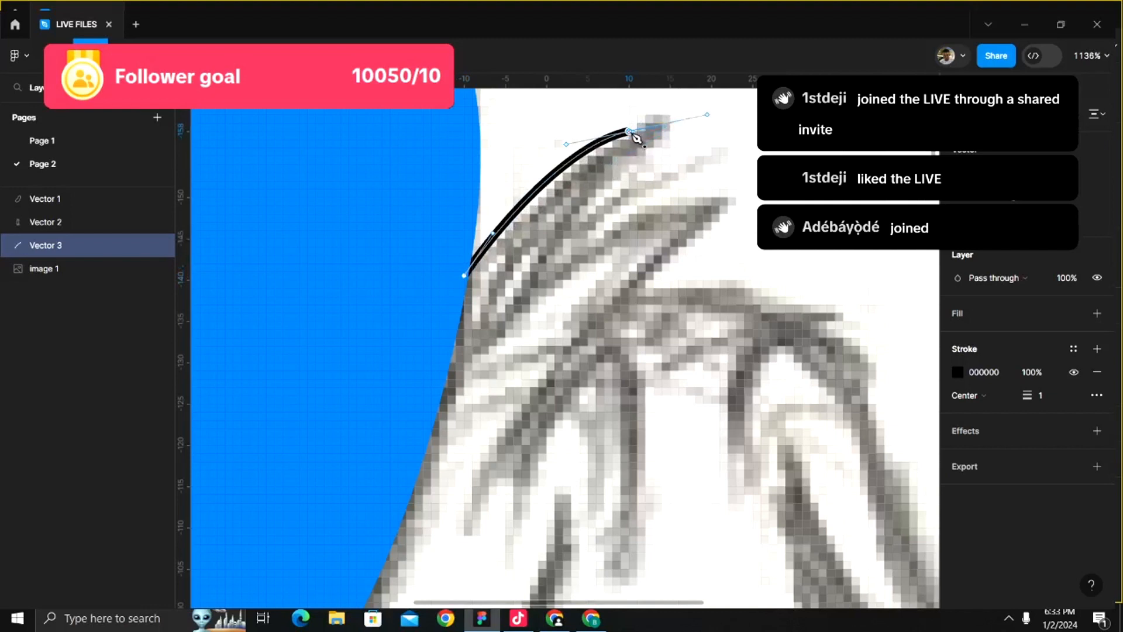
{"action": "left_click", "coordinate": [630, 133]}
{"action": "left_click", "coordinate": [602, 175]}
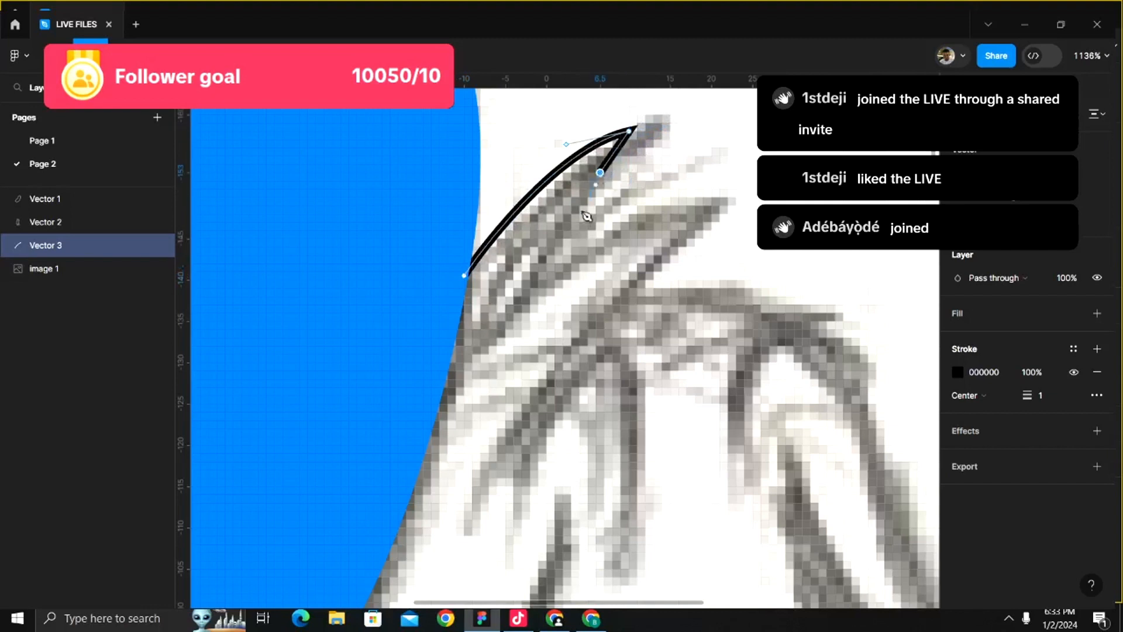
{"action": "key", "text": "ctrl+z"}
{"action": "key", "text": "ctrl+z"}
{"action": "key", "text": "ctrl+z"}
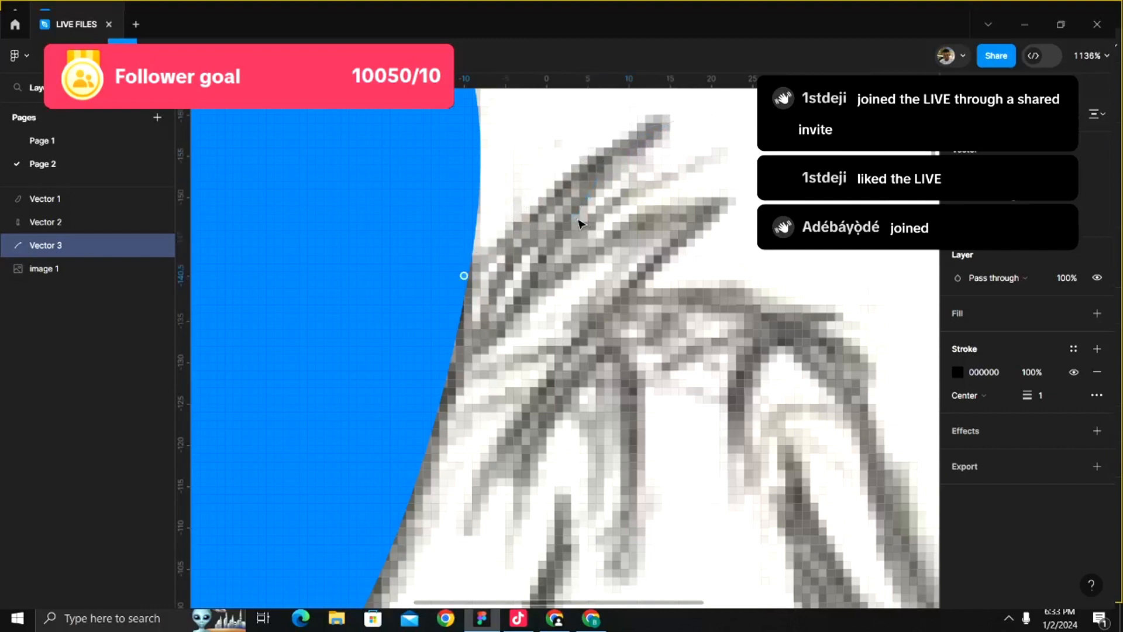
{"action": "scroll", "coordinate": [664, 130], "scroll_direction": "up", "scroll_amount": 2}
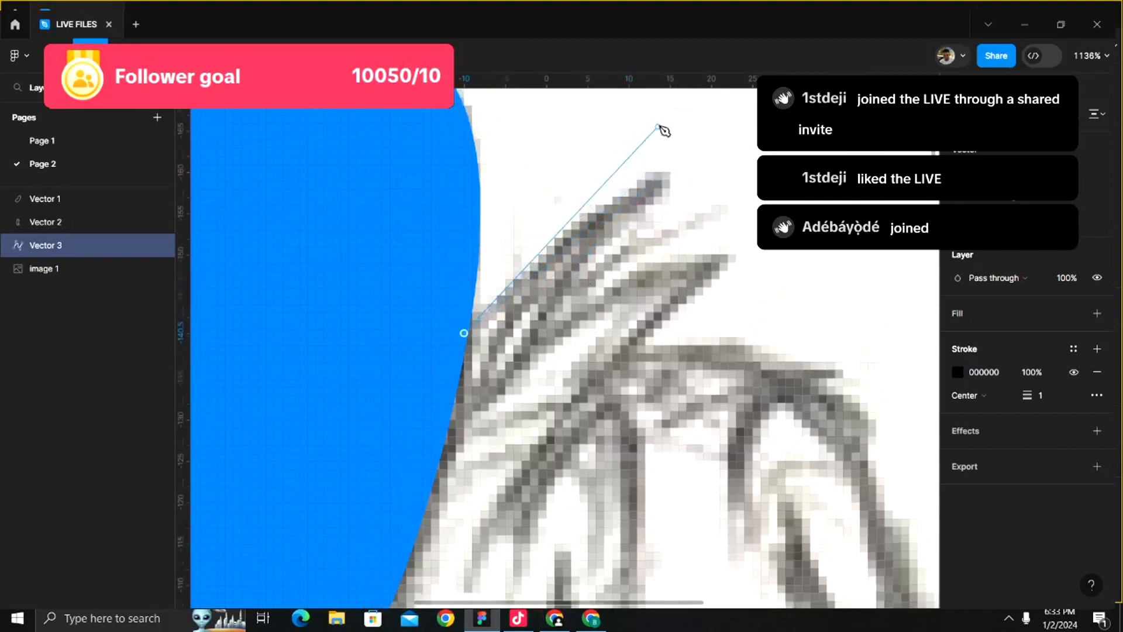
{"action": "left_click", "coordinate": [653, 169]}
{"action": "left_click_drag", "start_coordinate": [697, 154], "coordinate": [745, 158]}
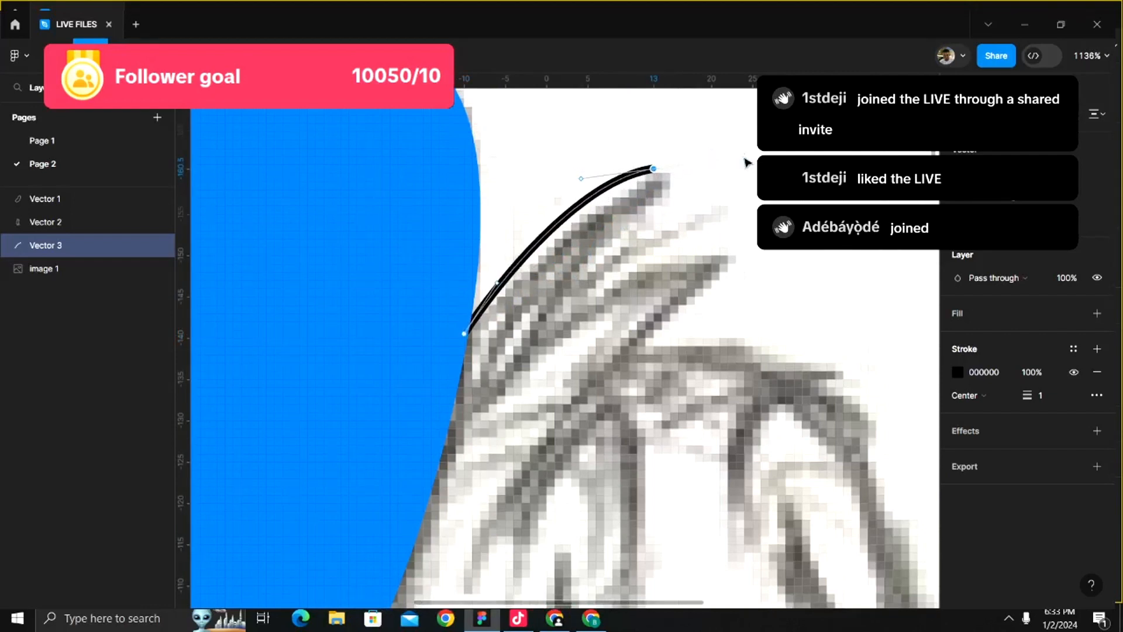
{"action": "key", "text": "ctrl+z"}
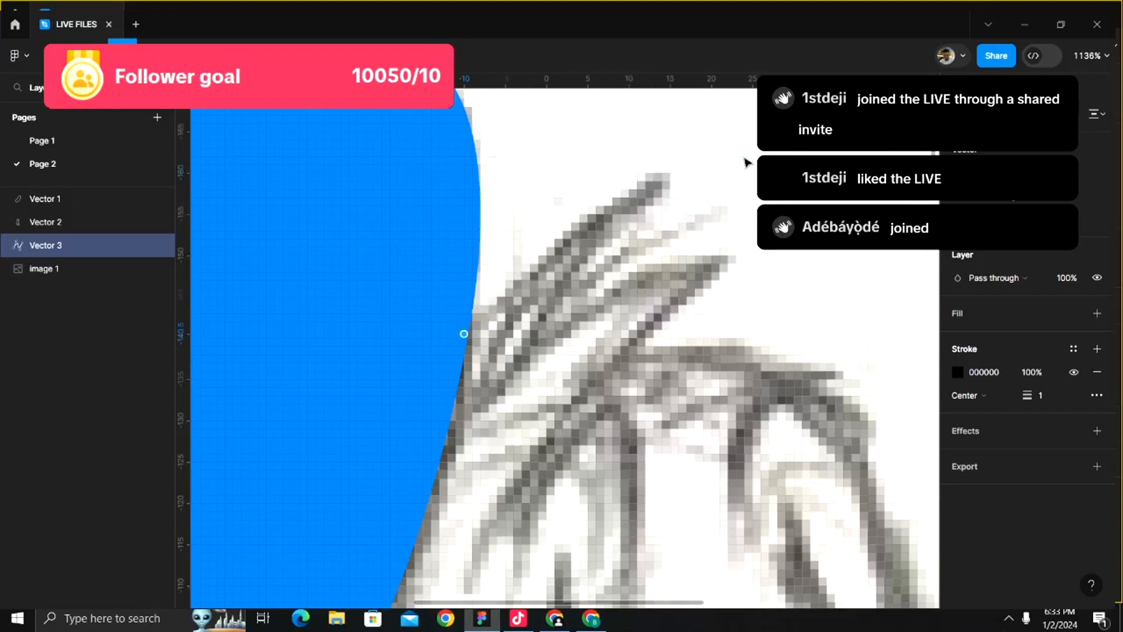
- Trace the hair tuft's two spikes as a zigzag of straight segments, ending at the base of the second spike
{"action": "left_click", "coordinate": [665, 174]}
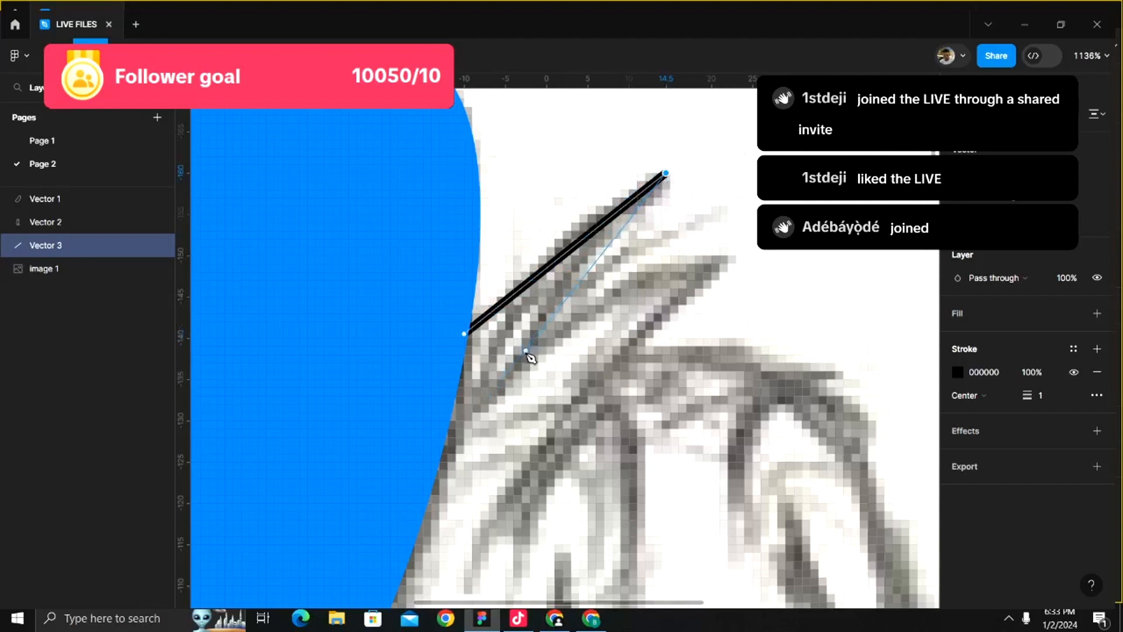
{"action": "left_click", "coordinate": [526, 354]}
{"action": "left_click", "coordinate": [646, 273]}
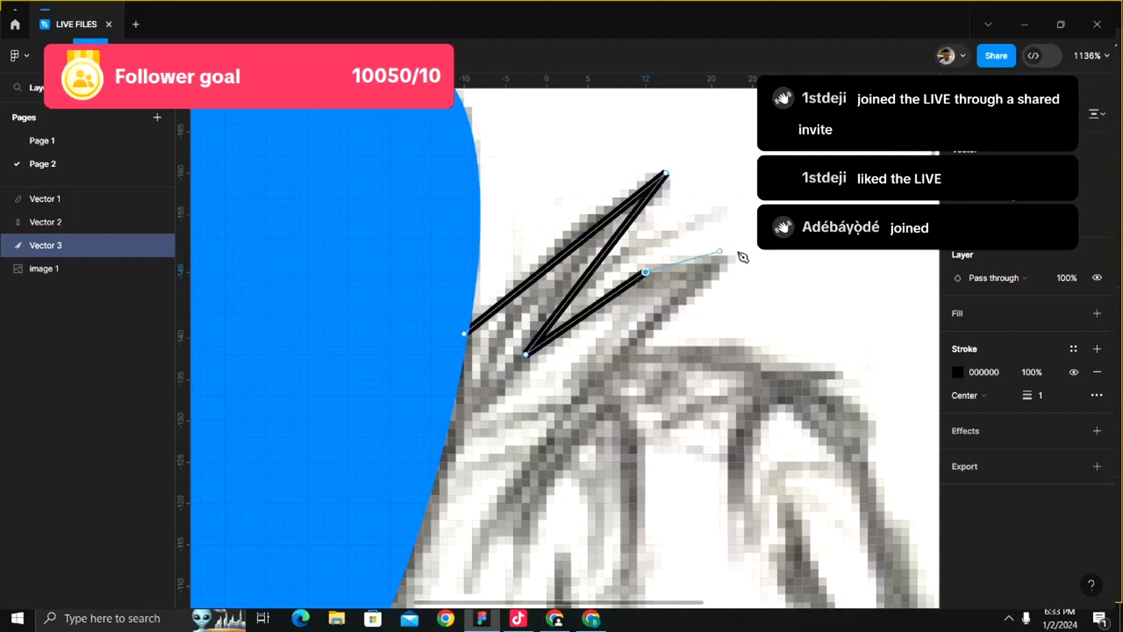
{"action": "left_click", "coordinate": [736, 256]}
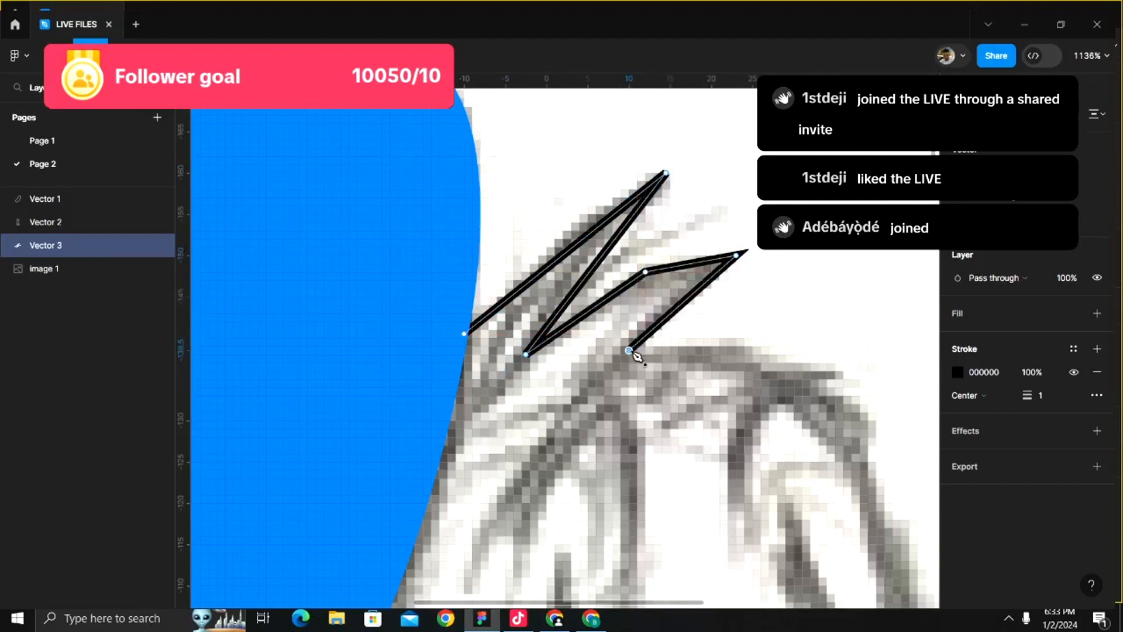
- Continue the path with straight segments over the top of the head and down the outer side of the right eye
{"action": "scroll", "coordinate": [635, 352], "scroll_direction": "down", "scroll_amount": 5}
{"action": "scroll", "coordinate": [706, 240], "scroll_direction": "up", "scroll_amount": 2}
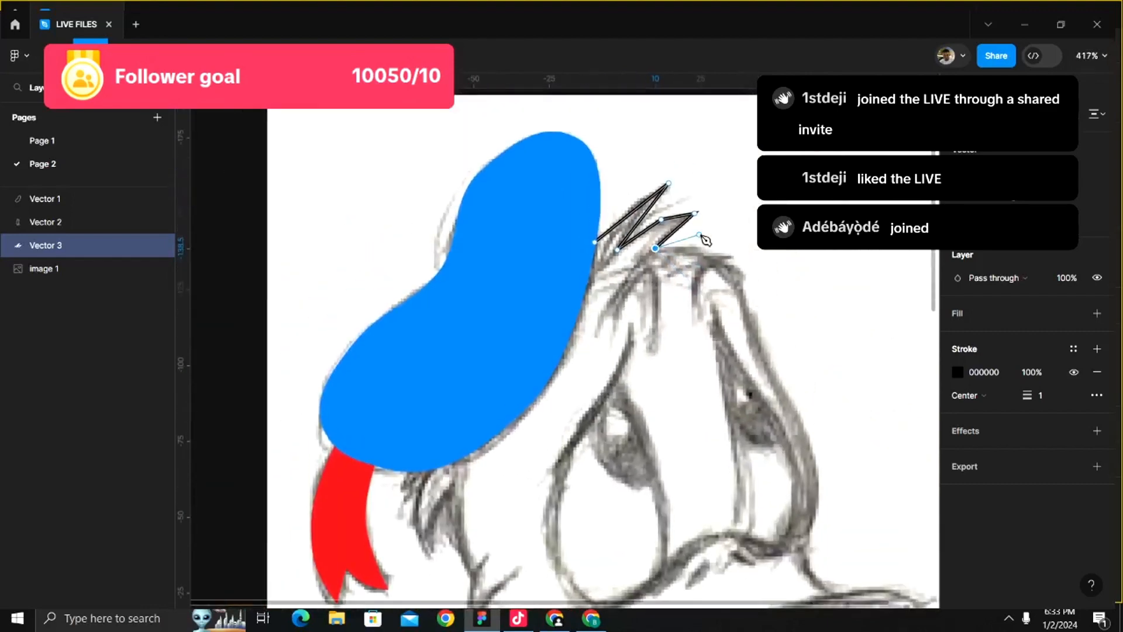
{"action": "left_click", "coordinate": [710, 256]}
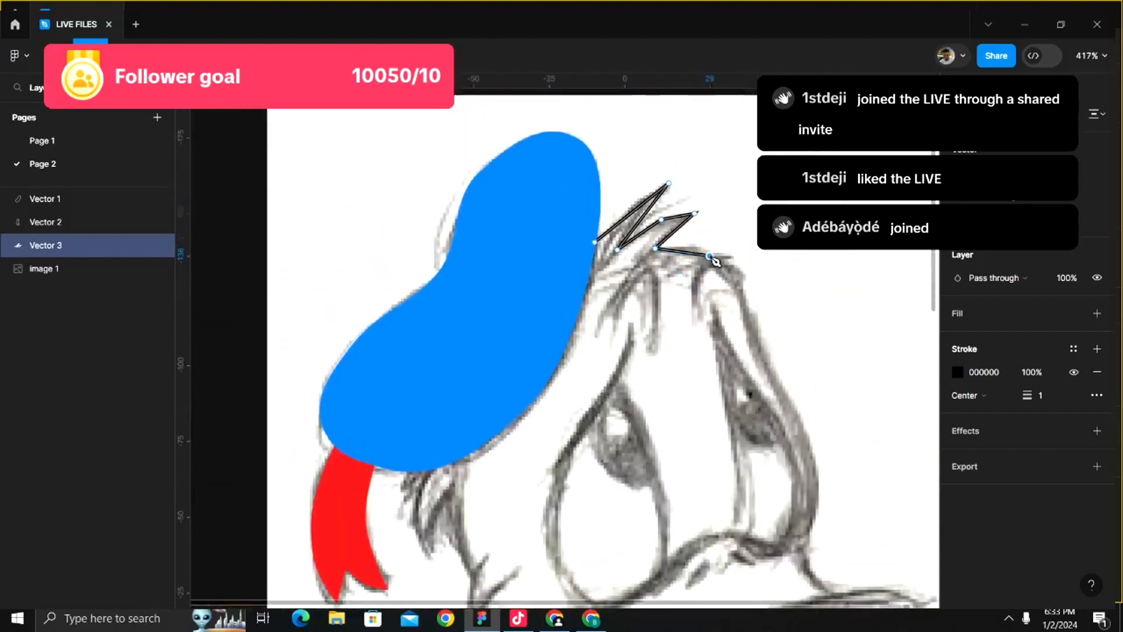
{"action": "left_click", "coordinate": [742, 297]}
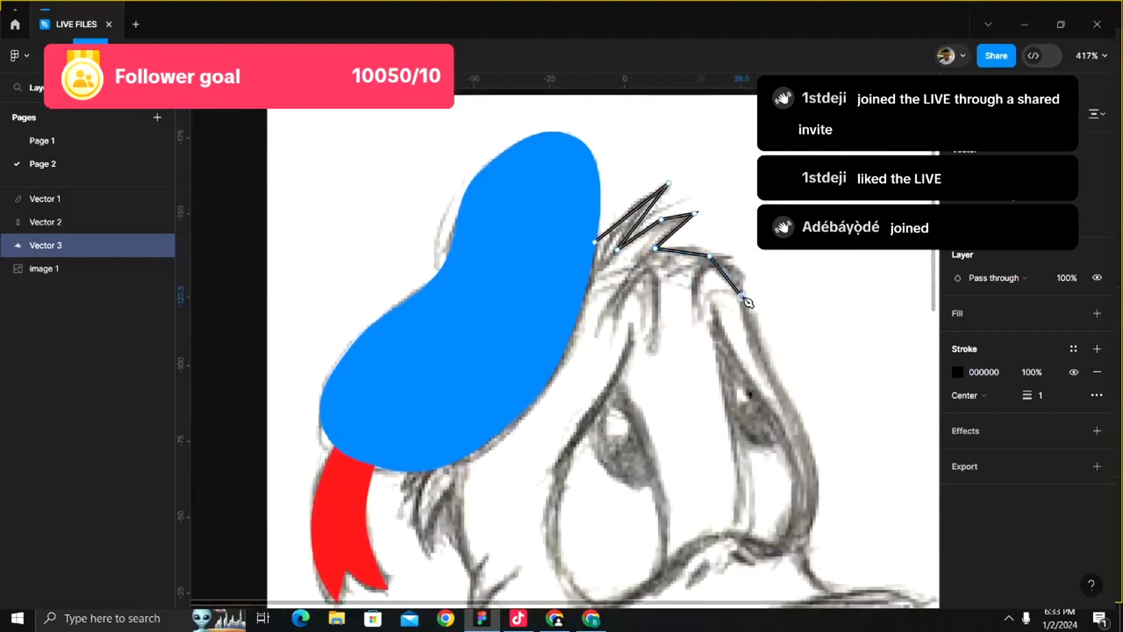
{"action": "left_click", "coordinate": [772, 375]}
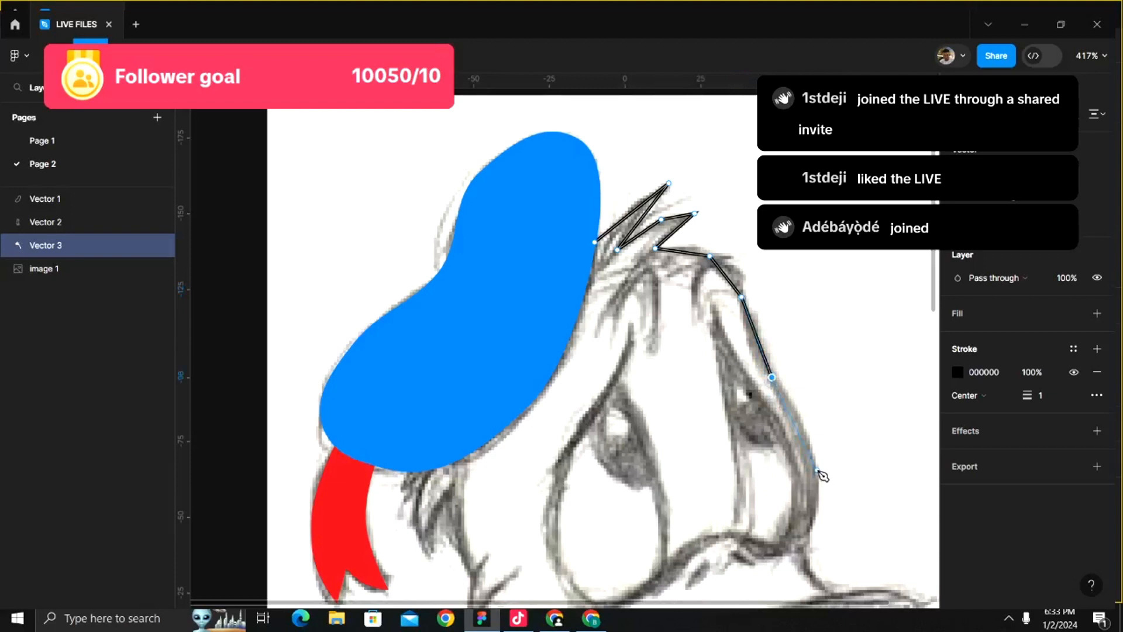
{"action": "left_click", "coordinate": [817, 463]}
- Extend the path below the right eye and down to where the face meets the beak's upper edge
{"action": "scroll", "coordinate": [816, 468], "scroll_direction": "down", "scroll_amount": 3}
{"action": "scroll", "coordinate": [817, 468], "scroll_direction": "right", "scroll_amount": 1}
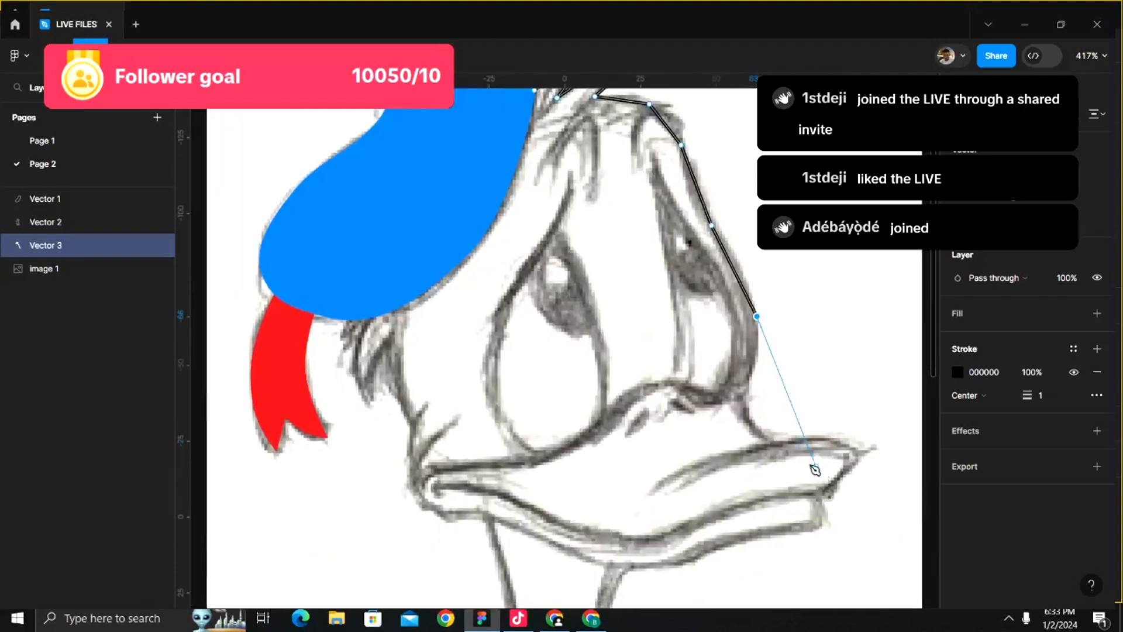
{"action": "left_click", "coordinate": [742, 400]}
{"action": "scroll", "coordinate": [760, 436], "scroll_direction": "up", "scroll_amount": 5}
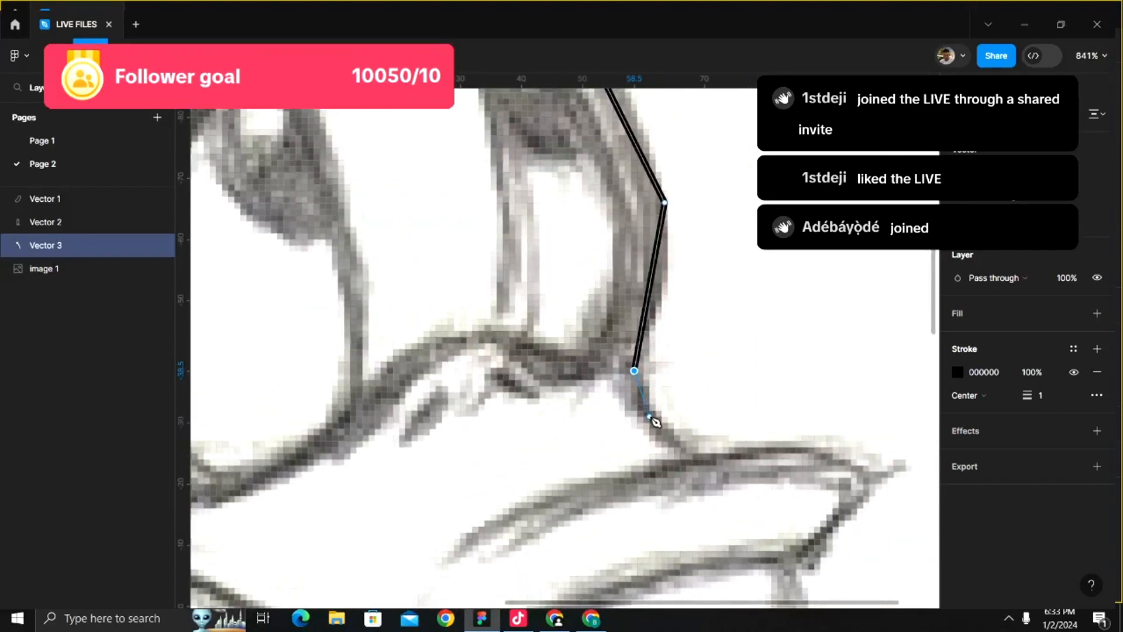
{"action": "left_click", "coordinate": [693, 463]}
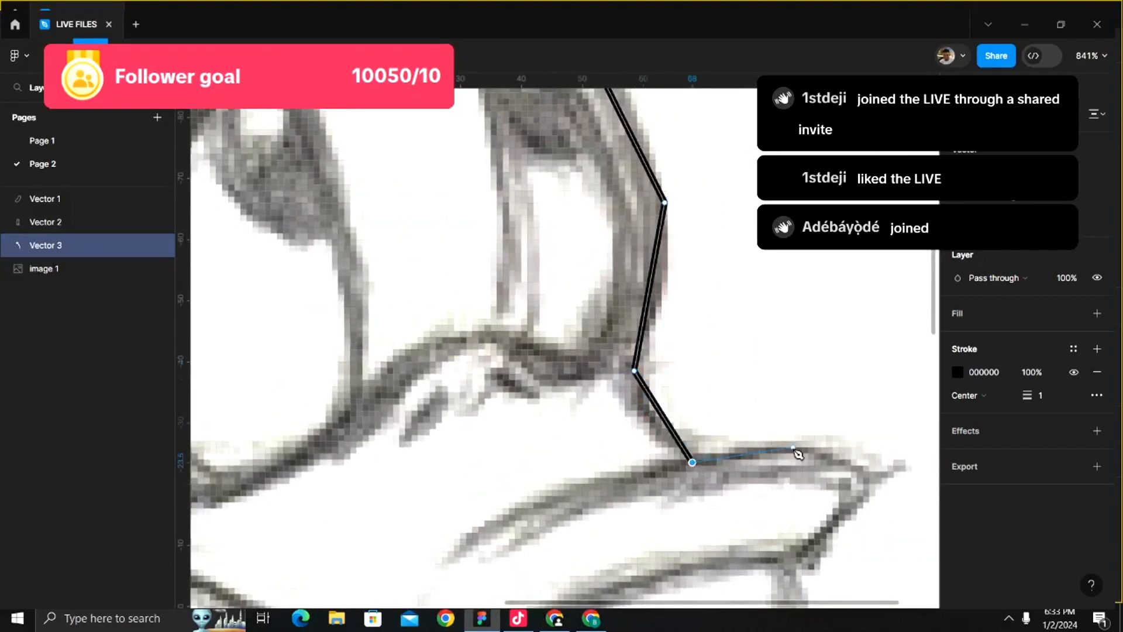
{"action": "left_click_drag", "start_coordinate": [800, 454], "coordinate": [684, 392]}
{"action": "left_click", "coordinate": [687, 392]}
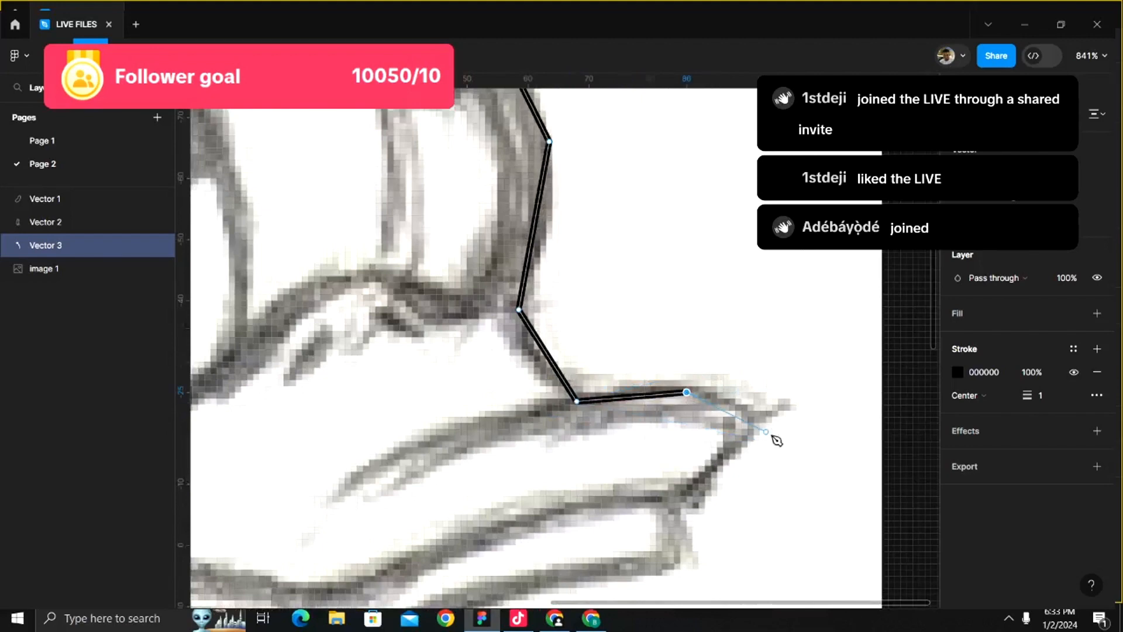
{"action": "left_click", "coordinate": [751, 429]}
{"action": "scroll", "coordinate": [752, 430], "scroll_direction": "down", "scroll_amount": 3}
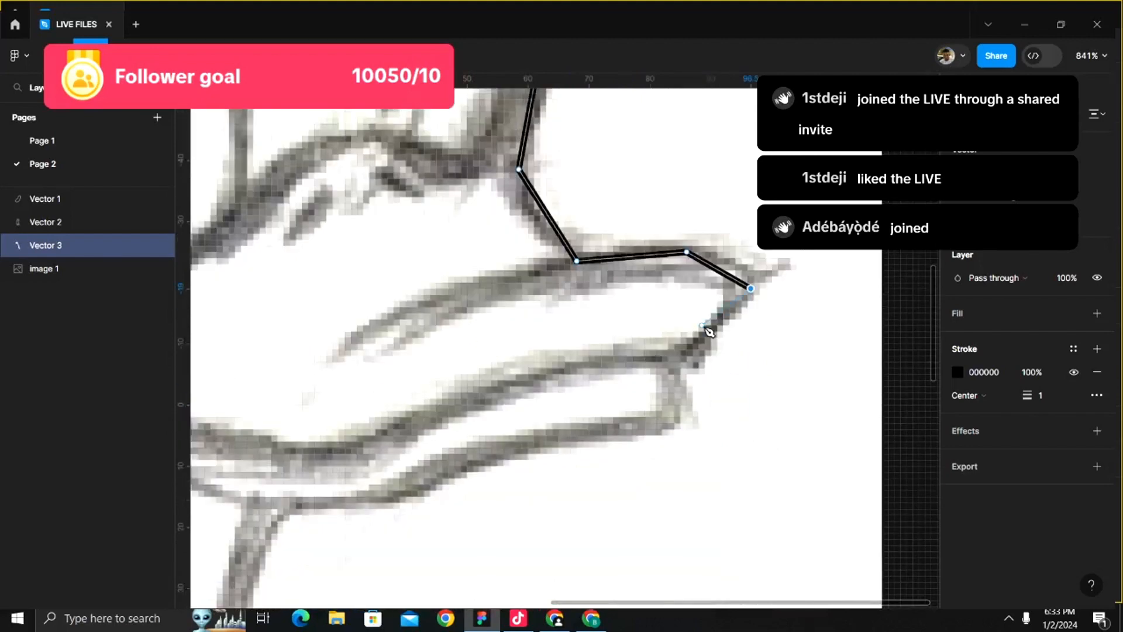
{"action": "scroll", "coordinate": [703, 326], "scroll_direction": "down", "scroll_amount": 10}
{"action": "scroll", "coordinate": [683, 299], "scroll_direction": "up", "scroll_amount": 8}
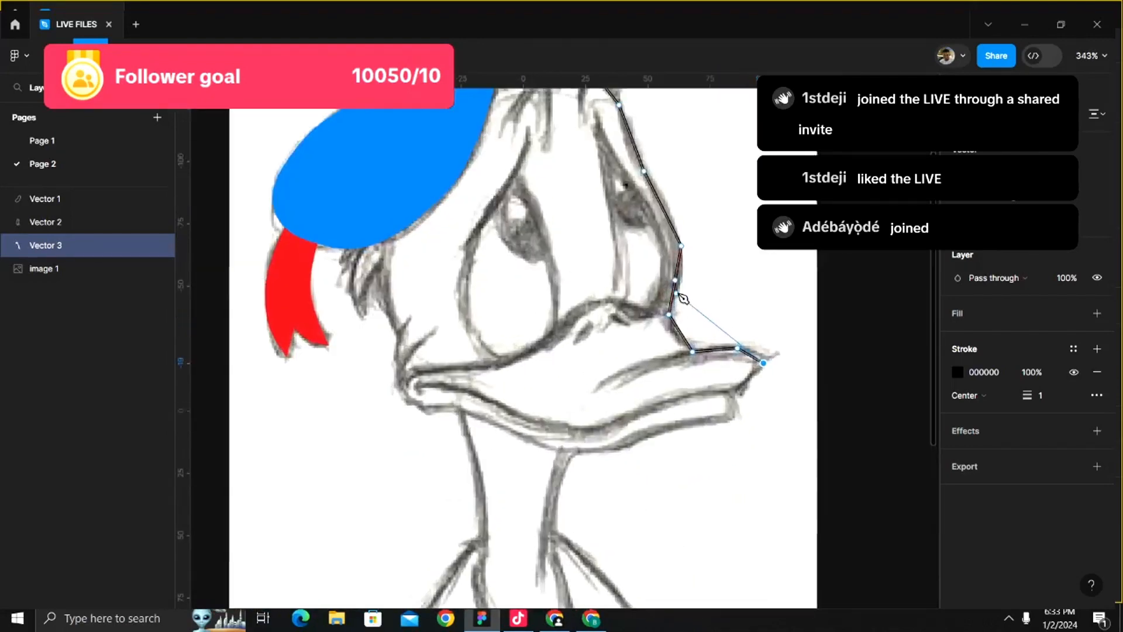
{"action": "key", "text": "ctrl+z"}
{"action": "key", "text": "ctrl+z"}
{"action": "key", "text": "ctrl+z"}
{"action": "key", "text": "ctrl+z"}
{"action": "key", "text": "ctrl+z"}
{"action": "key", "text": "ctrl+z"}
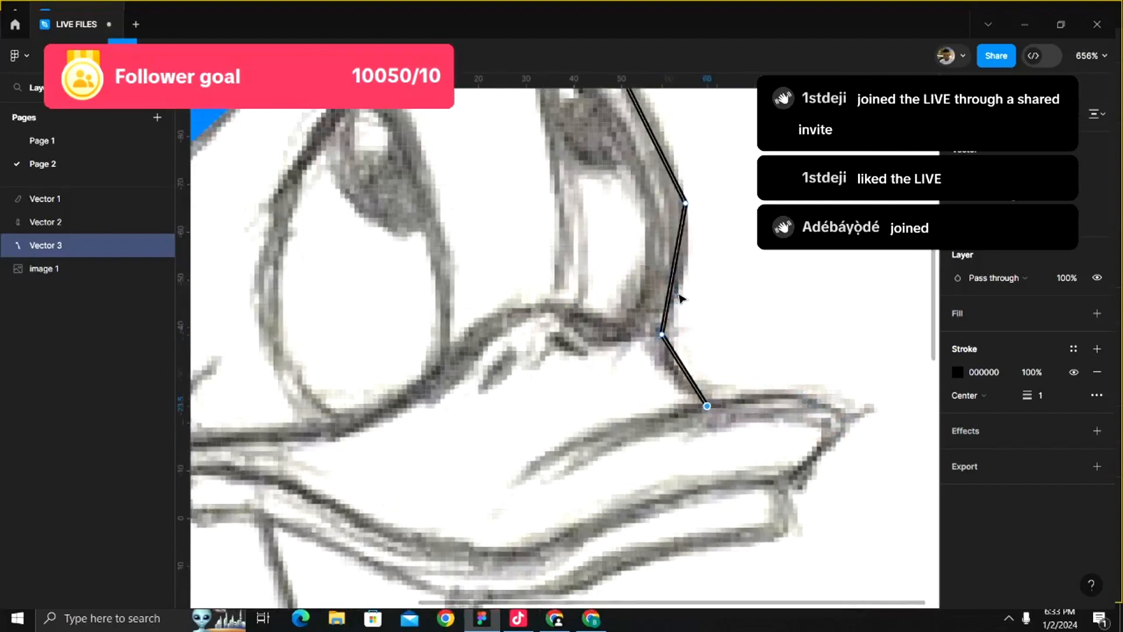
- Retrace the outer side of the right eye with straight segments, ending at the corner where the face meets the beak
{"action": "scroll", "coordinate": [684, 271], "scroll_direction": "up", "scroll_amount": 3}
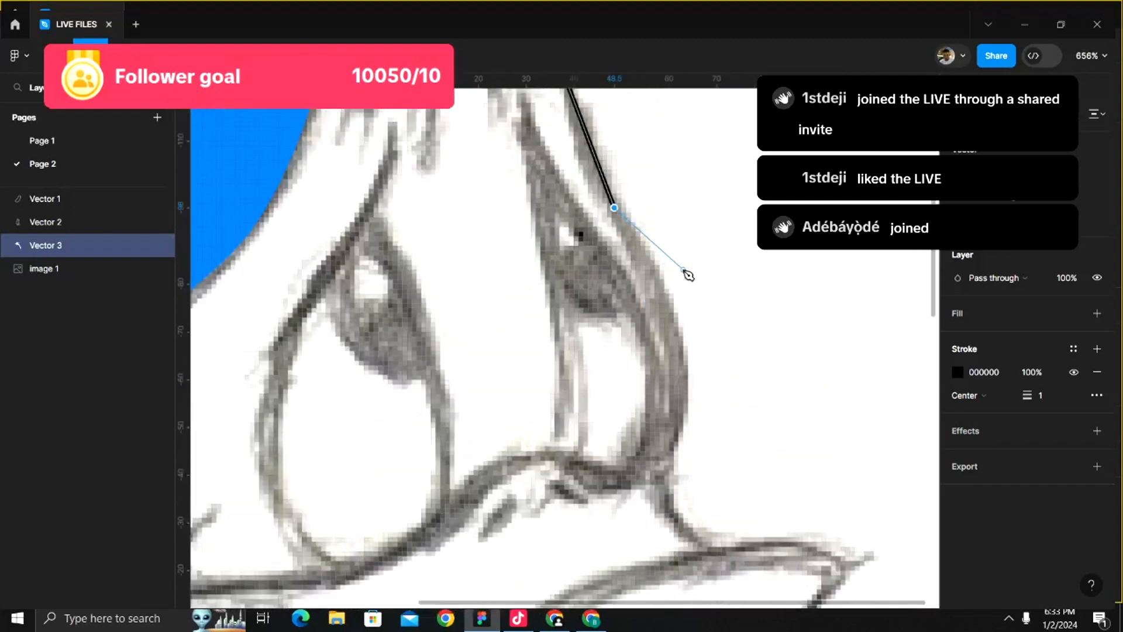
{"action": "left_click", "coordinate": [679, 342]}
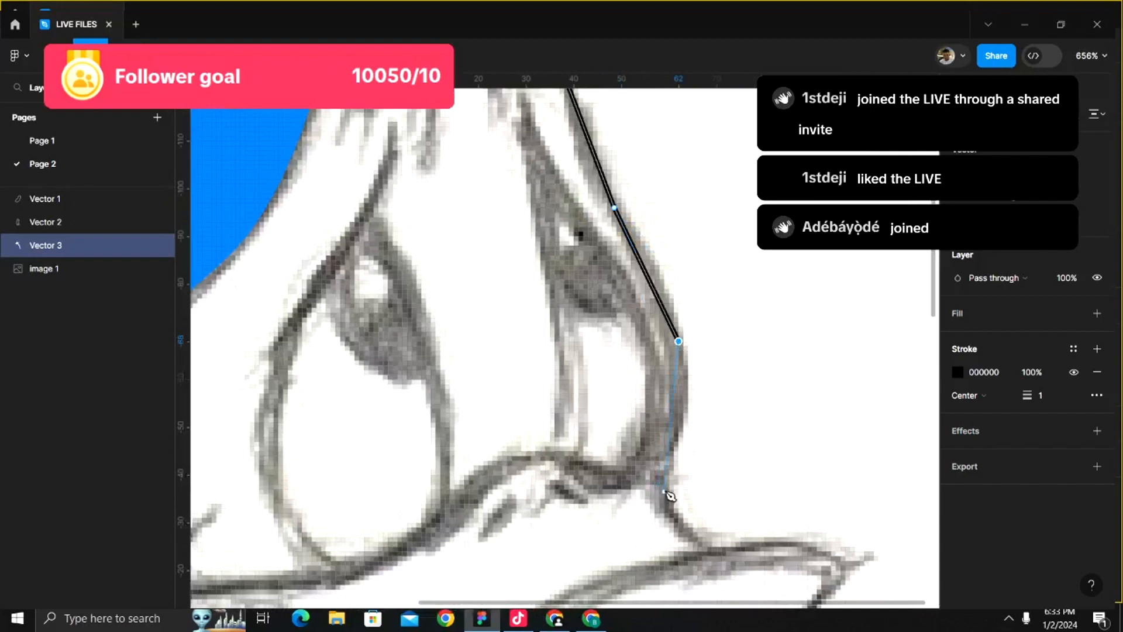
{"action": "left_click", "coordinate": [662, 485]}
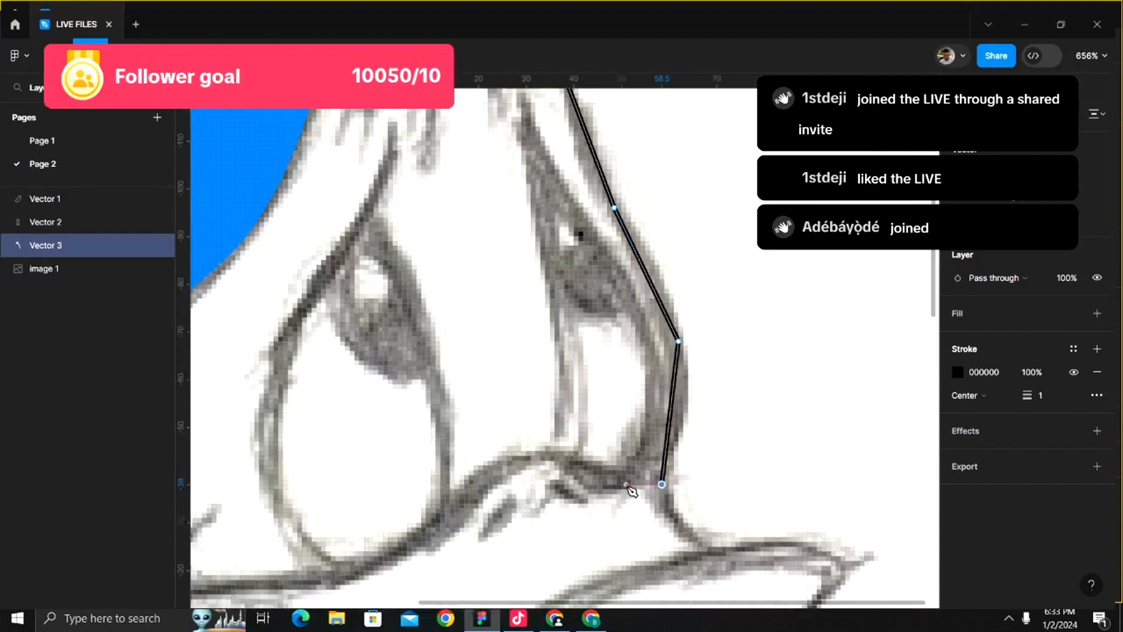
- Extend the path with straight segments across the upper beak to the far mouth corner, and continue up to the cheek
{"action": "scroll", "coordinate": [632, 491], "scroll_direction": "down", "scroll_amount": 4}
{"action": "scroll", "coordinate": [631, 491], "scroll_direction": "left", "scroll_amount": 2}
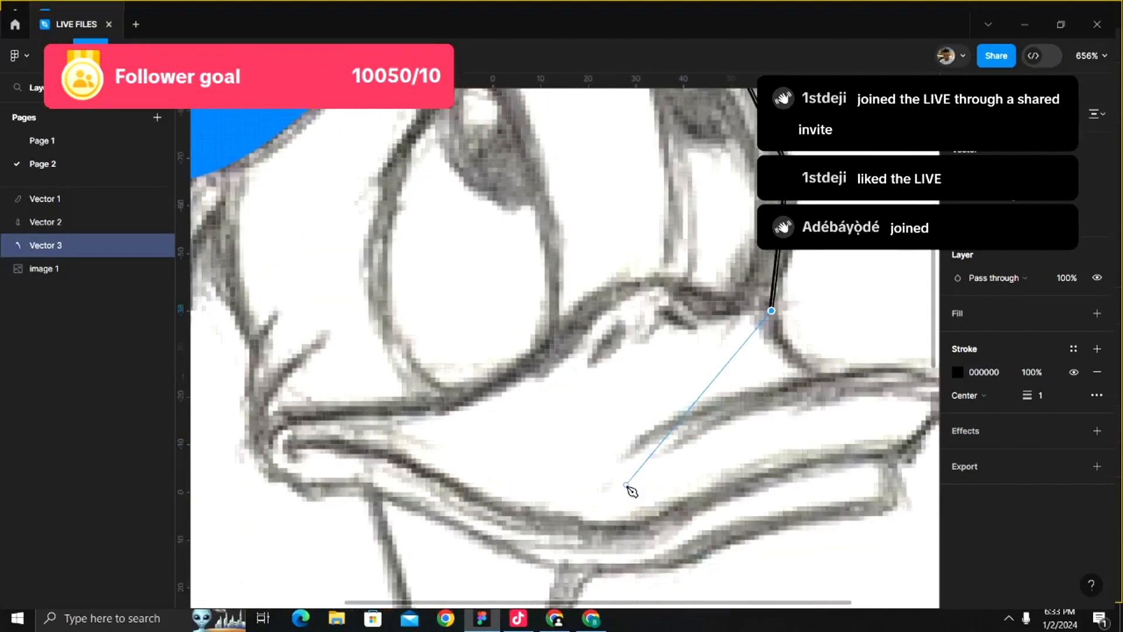
{"action": "left_click", "coordinate": [695, 334]}
{"action": "left_click", "coordinate": [448, 418]}
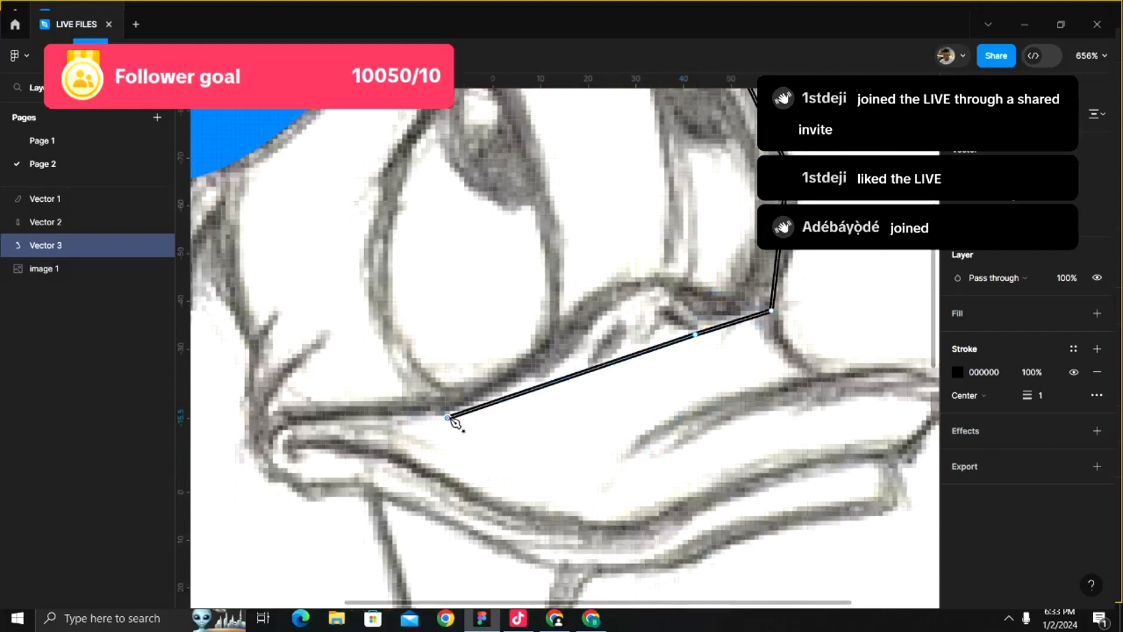
{"action": "left_click", "coordinate": [255, 454]}
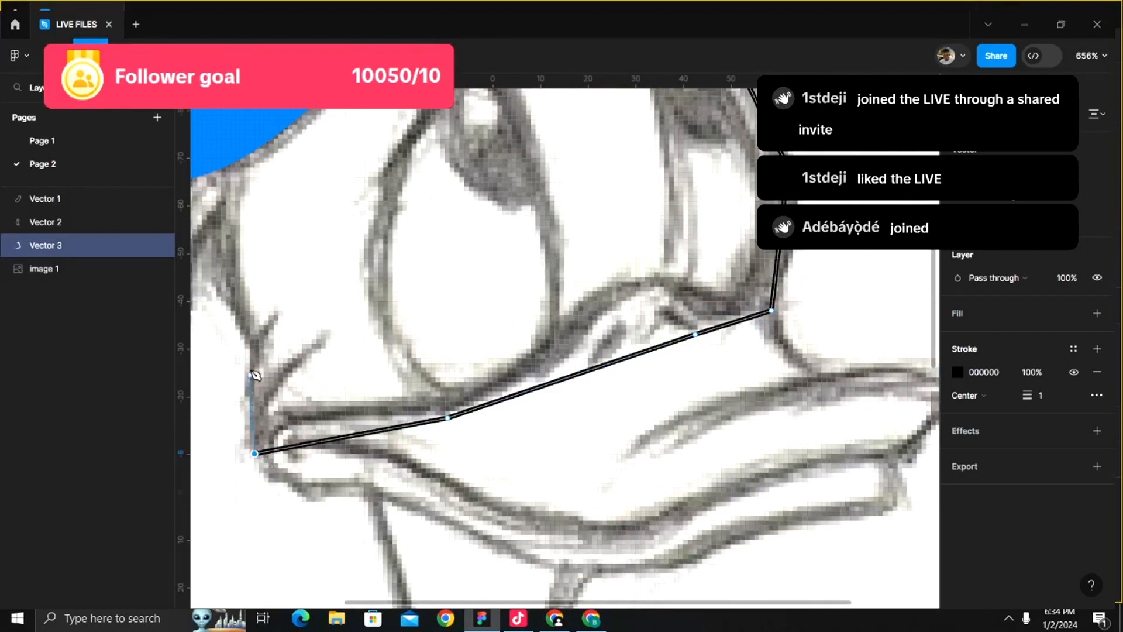
{"action": "left_click", "coordinate": [252, 348]}
- Trace the cheek feathers below the hat as a zigzag of straight segments, ending at the tip of the outer spike beside the red ribbon
{"action": "scroll", "coordinate": [260, 354], "scroll_direction": "up", "scroll_amount": 5}
{"action": "scroll", "coordinate": [261, 355], "scroll_direction": "left", "scroll_amount": 5}
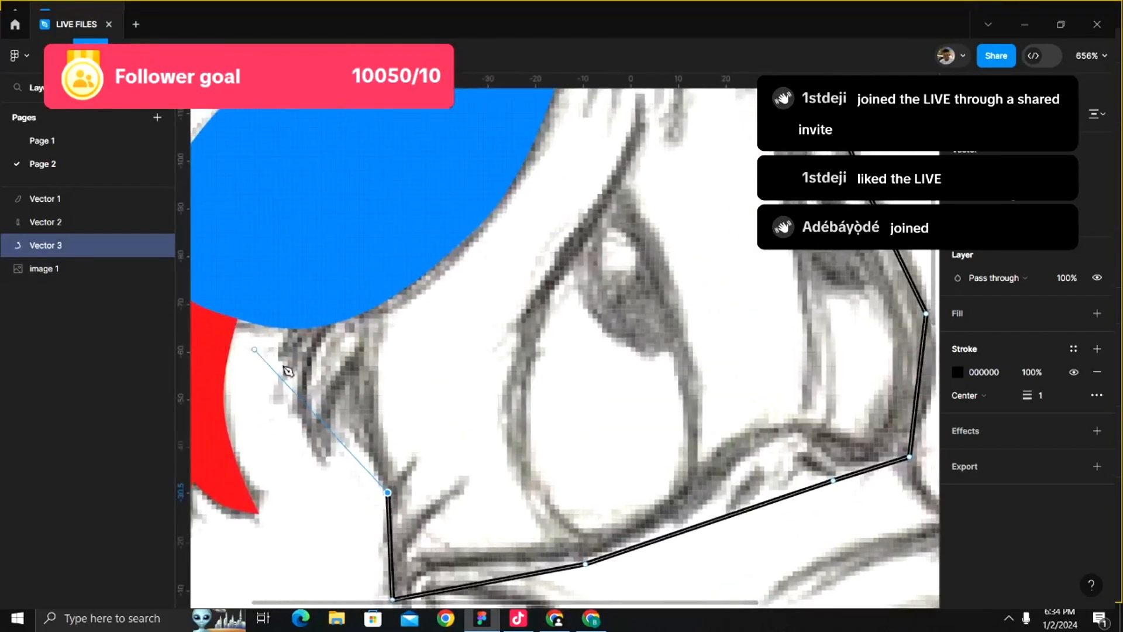
{"action": "left_click", "coordinate": [338, 391]}
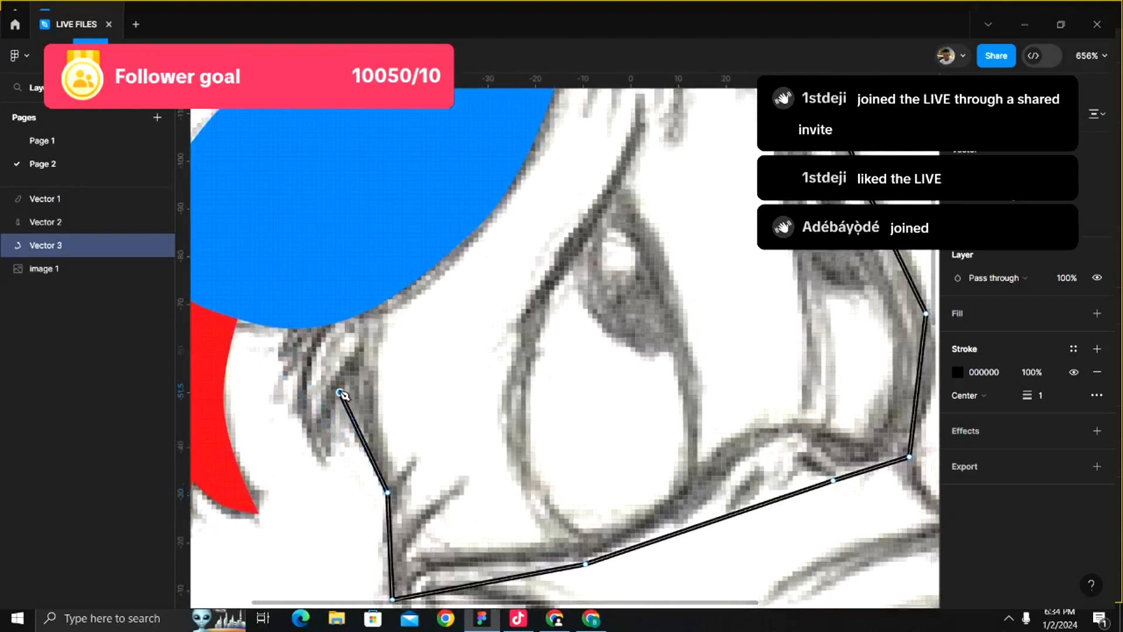
{"action": "key", "text": "ctrl+z"}
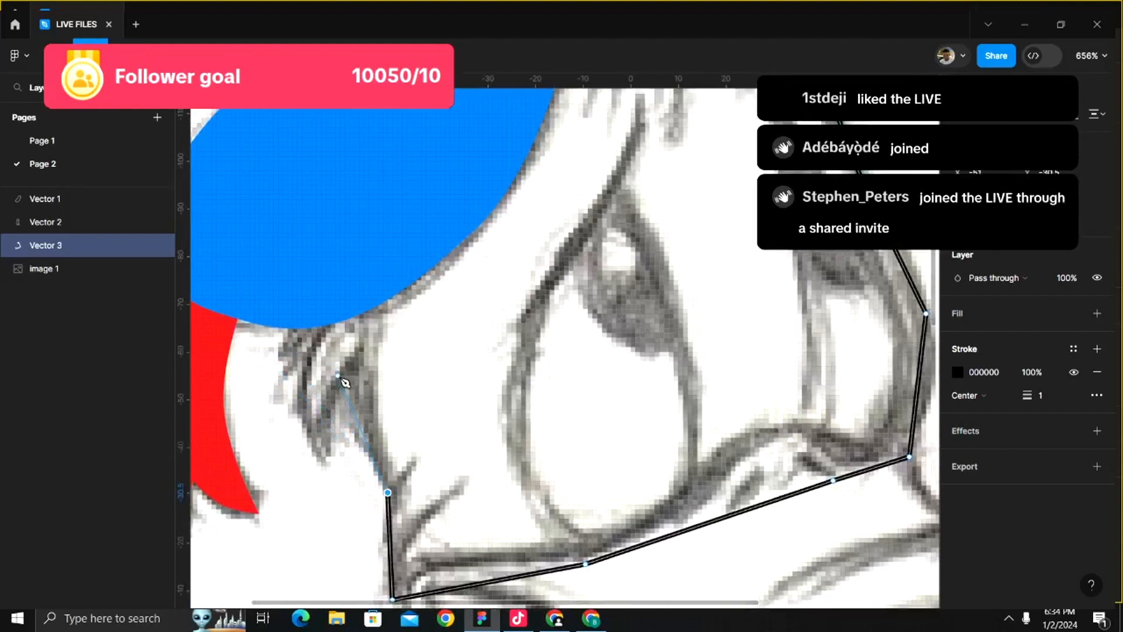
{"action": "left_click", "coordinate": [340, 378]}
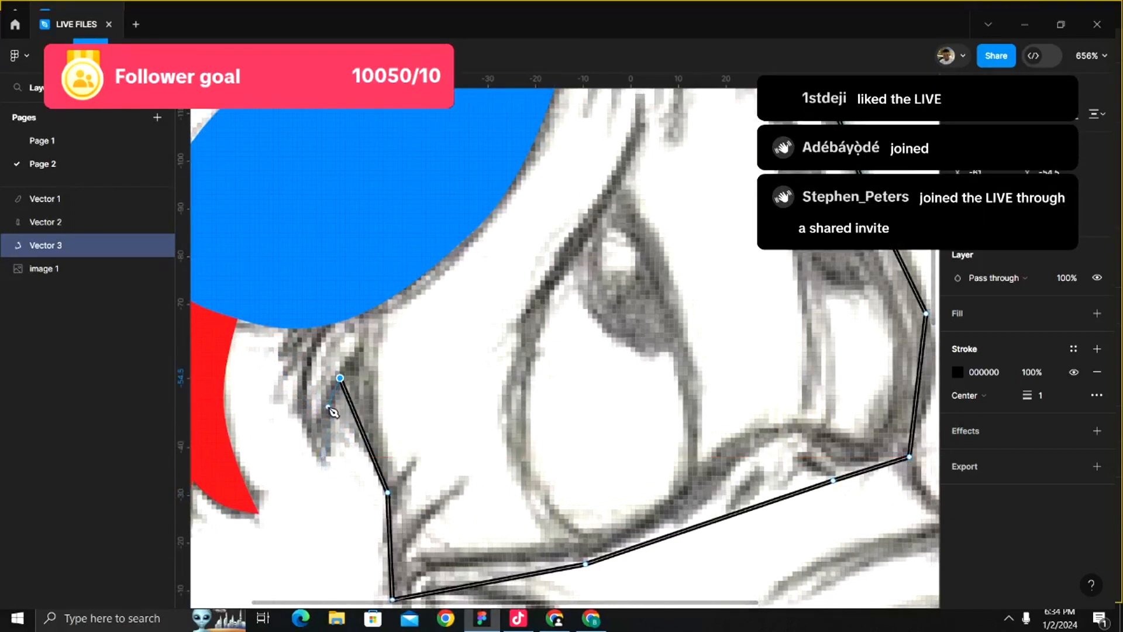
{"action": "left_click", "coordinate": [321, 464]}
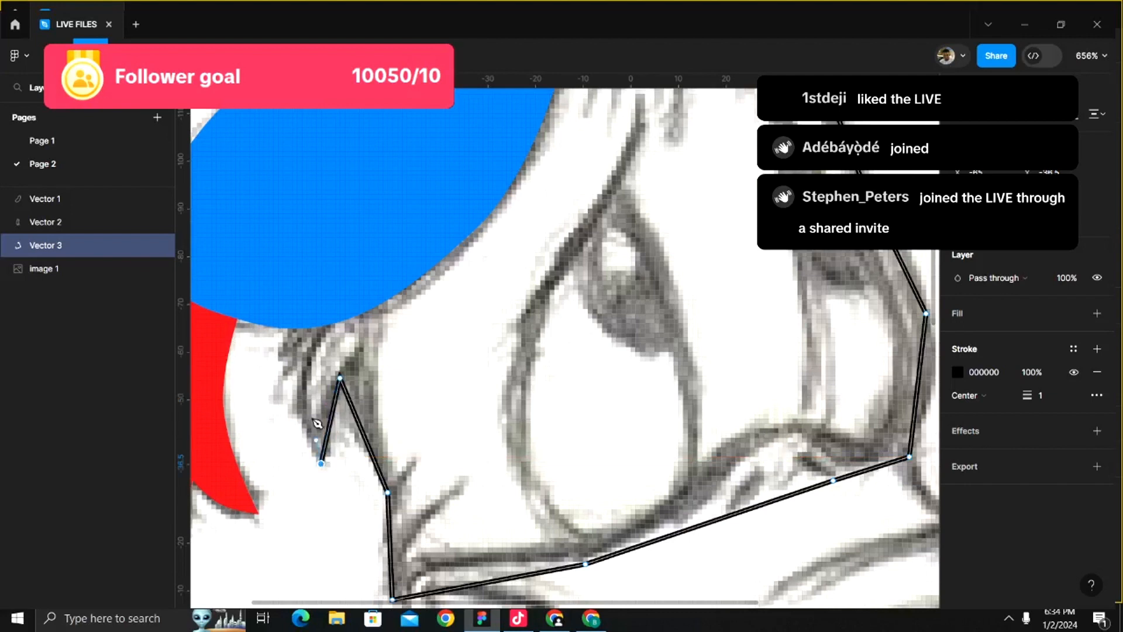
{"action": "left_click", "coordinate": [304, 378]}
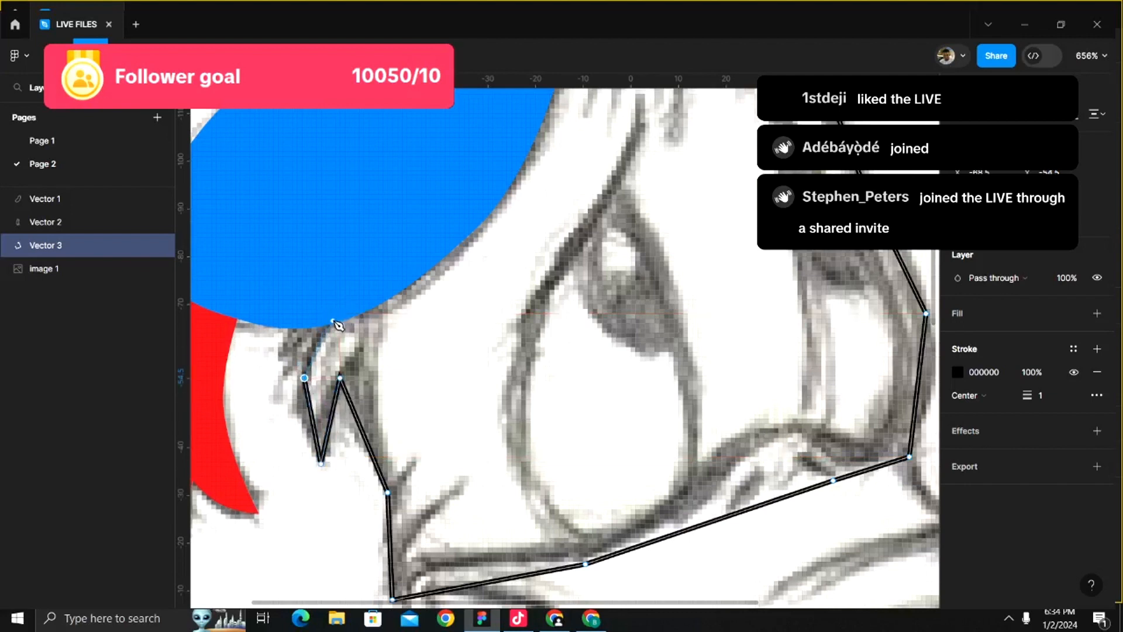
{"action": "left_click", "coordinate": [332, 321]}
{"action": "left_click", "coordinate": [266, 402]}
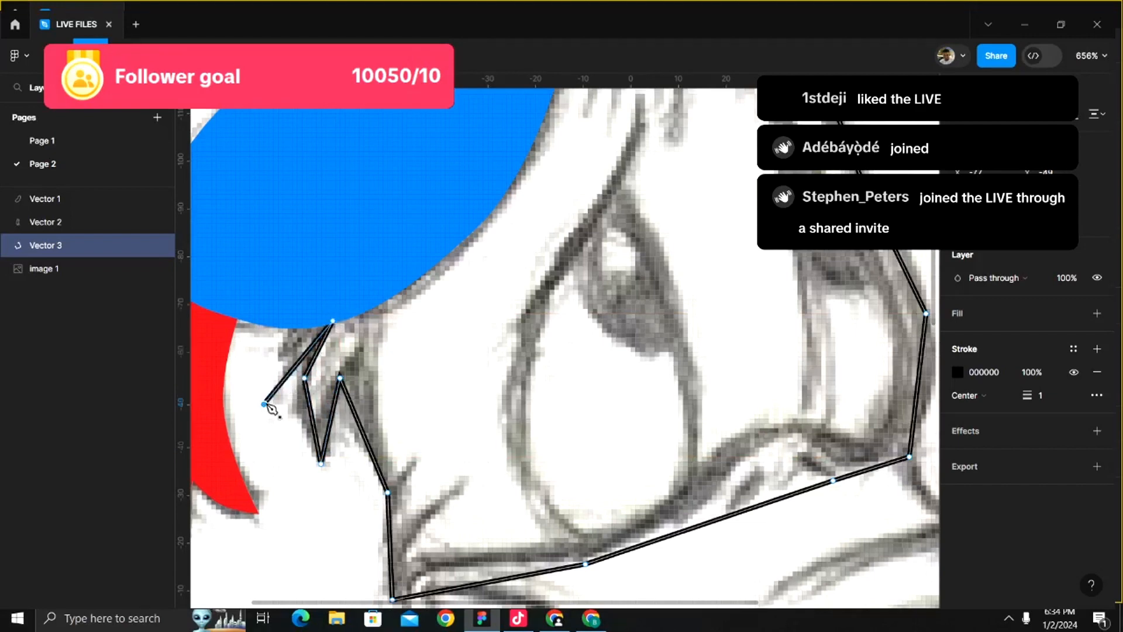
- Route the path through the blue hat's area and close it at the starting anchor at the base of the hair tuft
{"action": "left_click", "coordinate": [304, 294]}
{"action": "scroll", "coordinate": [216, 453], "scroll_direction": "up", "scroll_amount": 2}
{"action": "scroll", "coordinate": [210, 449], "scroll_direction": "up", "scroll_amount": 4}
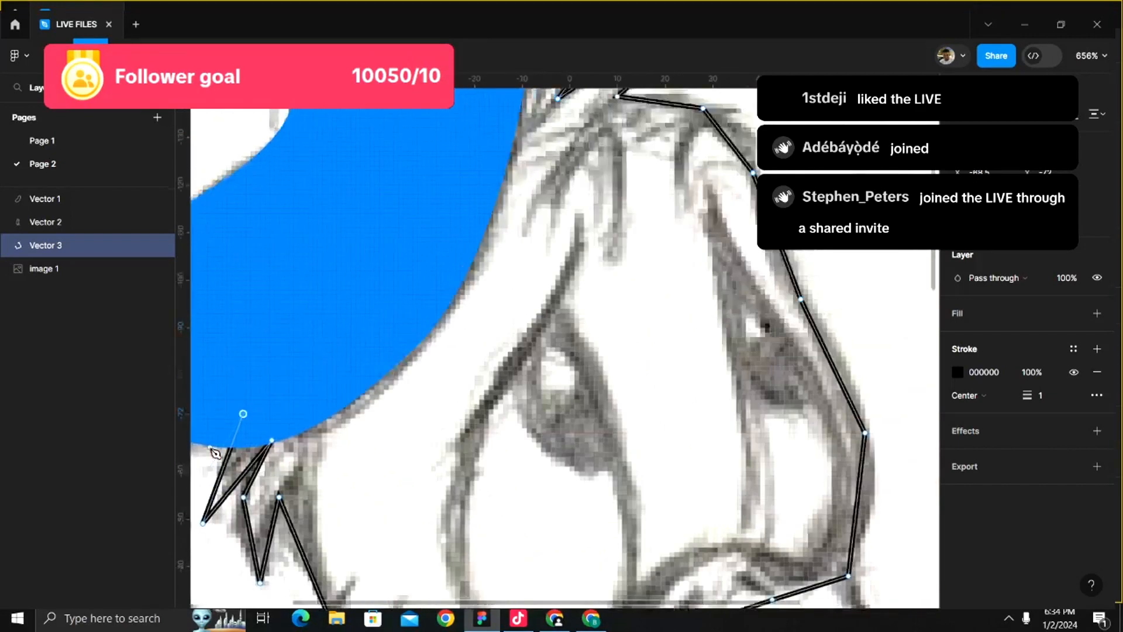
{"action": "left_click", "coordinate": [389, 265]}
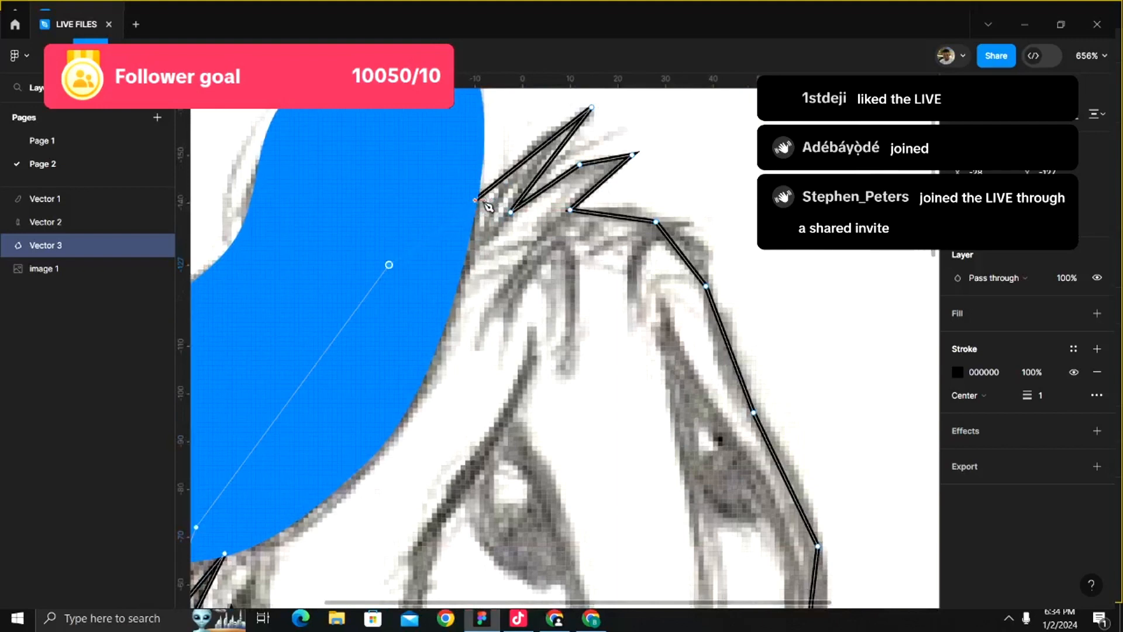
{"action": "left_click", "coordinate": [476, 201]}
{"action": "scroll", "coordinate": [512, 347], "scroll_direction": "down", "scroll_amount": 5}
{"action": "scroll", "coordinate": [511, 350], "scroll_direction": "down", "scroll_amount": 1}
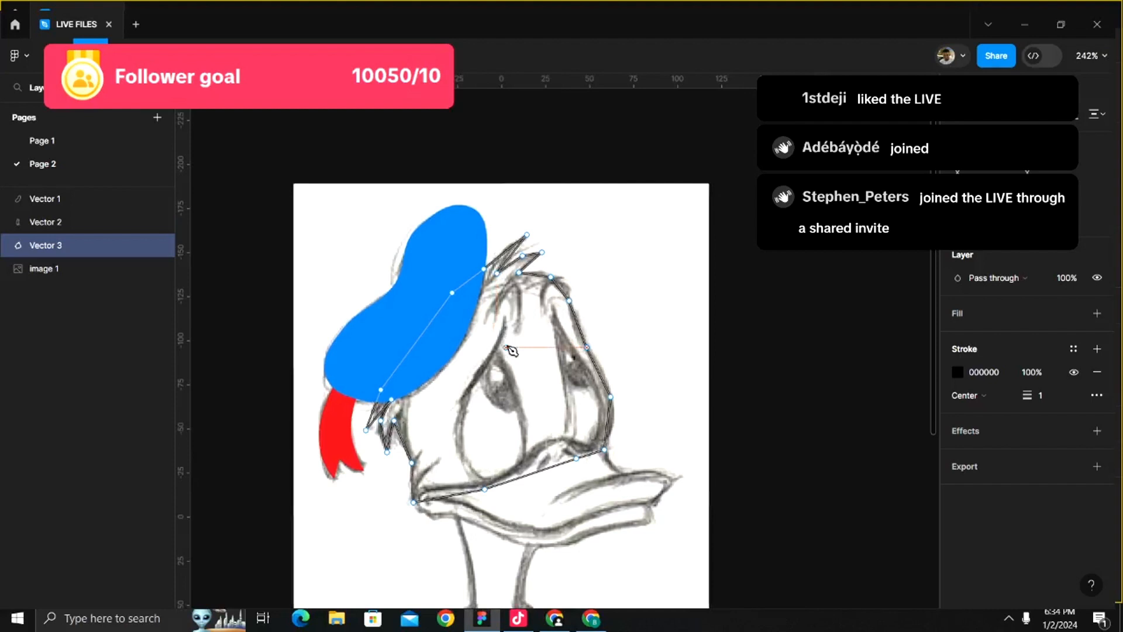
- Bend the anchor points on the tuft's lower spike and the top of the head into smooth curves
{"action": "scroll", "coordinate": [508, 270], "scroll_direction": "up", "scroll_amount": 4}
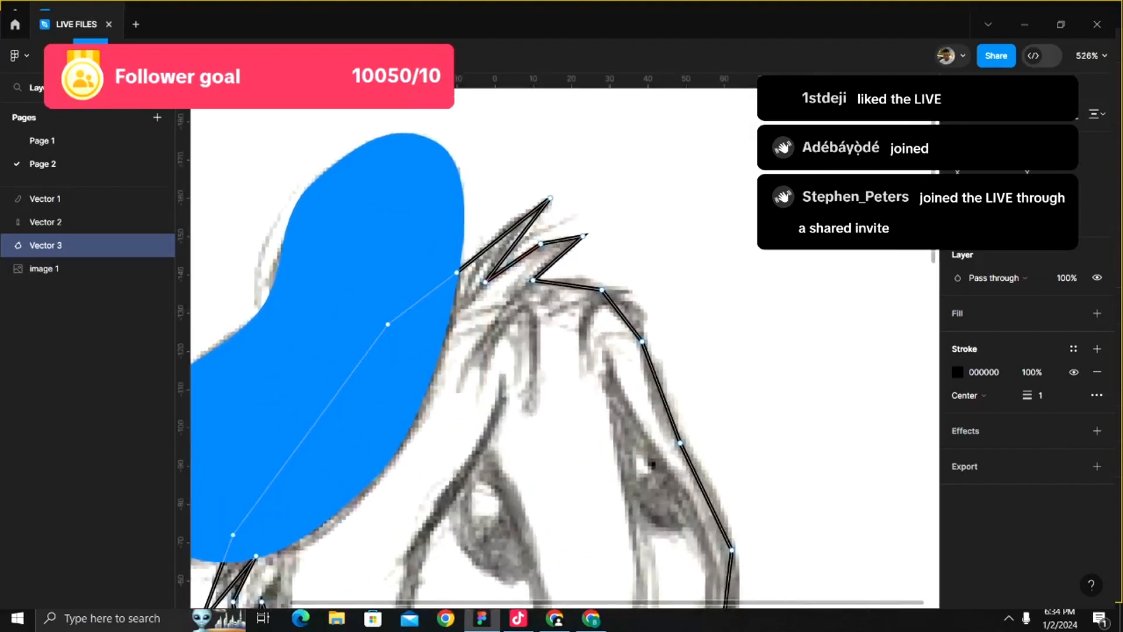
{"action": "scroll", "coordinate": [567, 248], "scroll_direction": "up", "scroll_amount": 2}
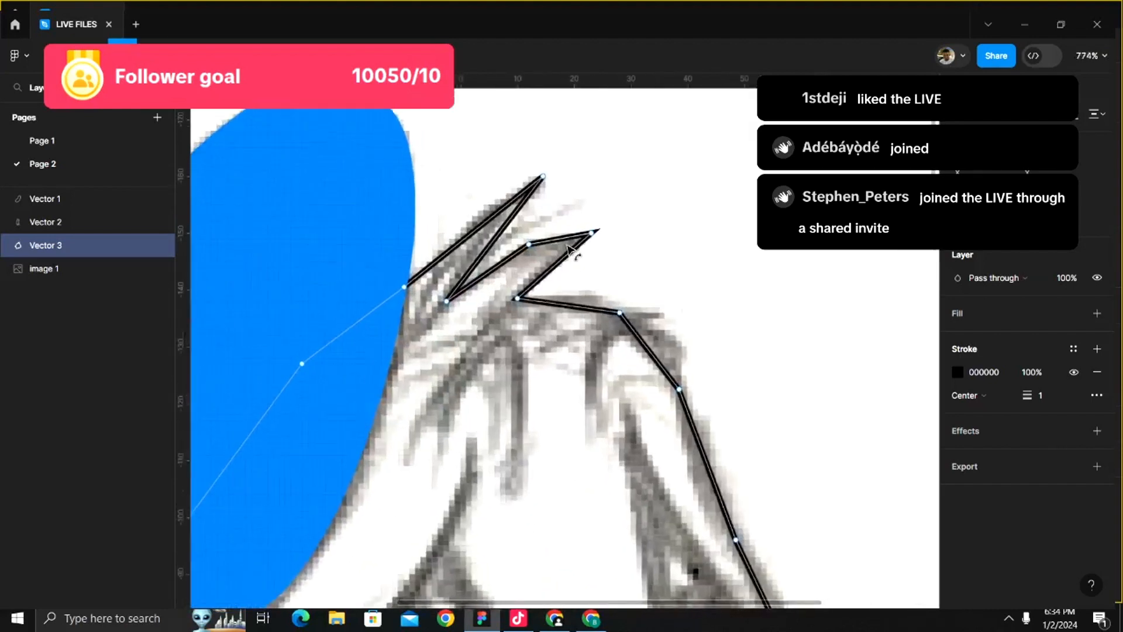
{"action": "left_click", "coordinate": [528, 245], "text": "ctrl"}
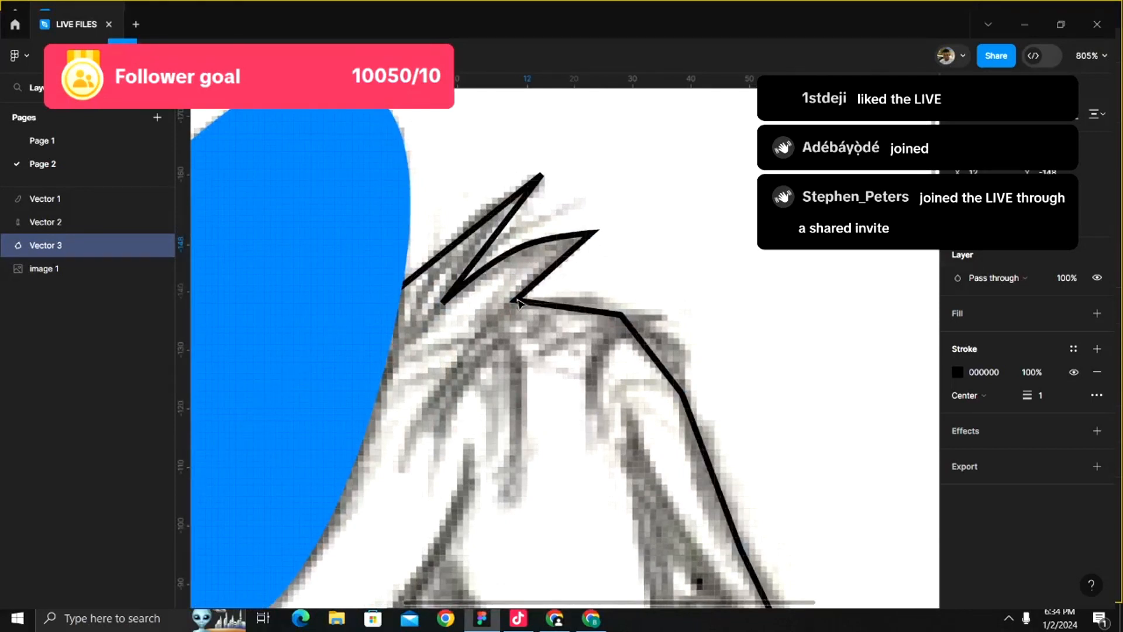
{"action": "left_click", "coordinate": [621, 316], "text": "ctrl"}
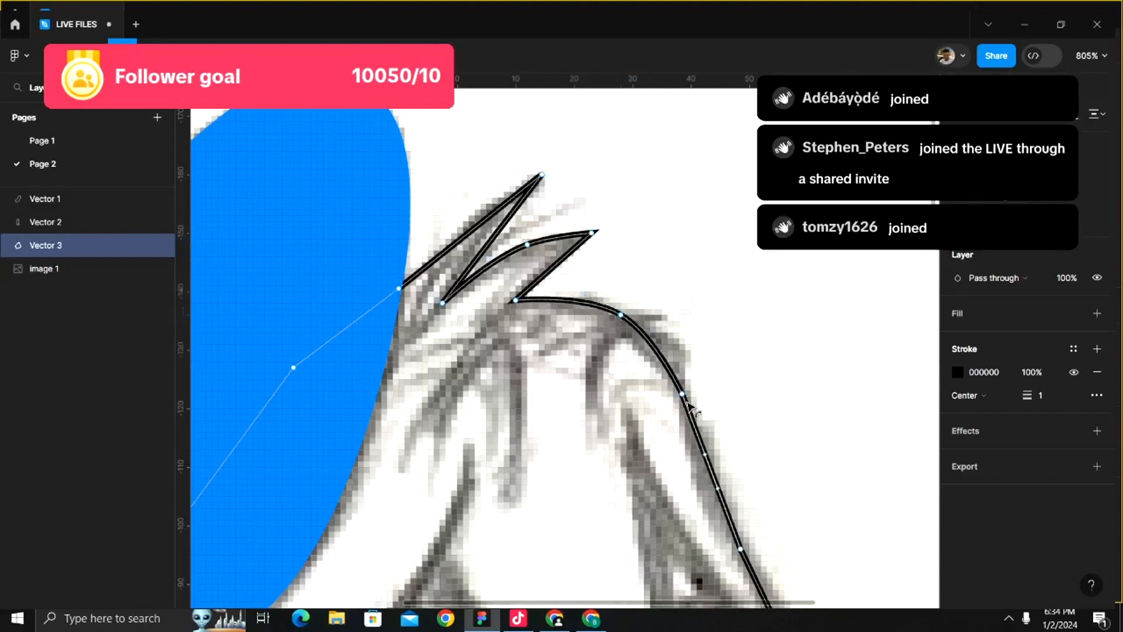
- Curve the two anchor points along the outer side of the right eye to follow the sketch
{"action": "scroll", "coordinate": [713, 374], "scroll_direction": "down", "scroll_amount": 4}
{"action": "left_click", "coordinate": [704, 329], "text": "ctrl"}
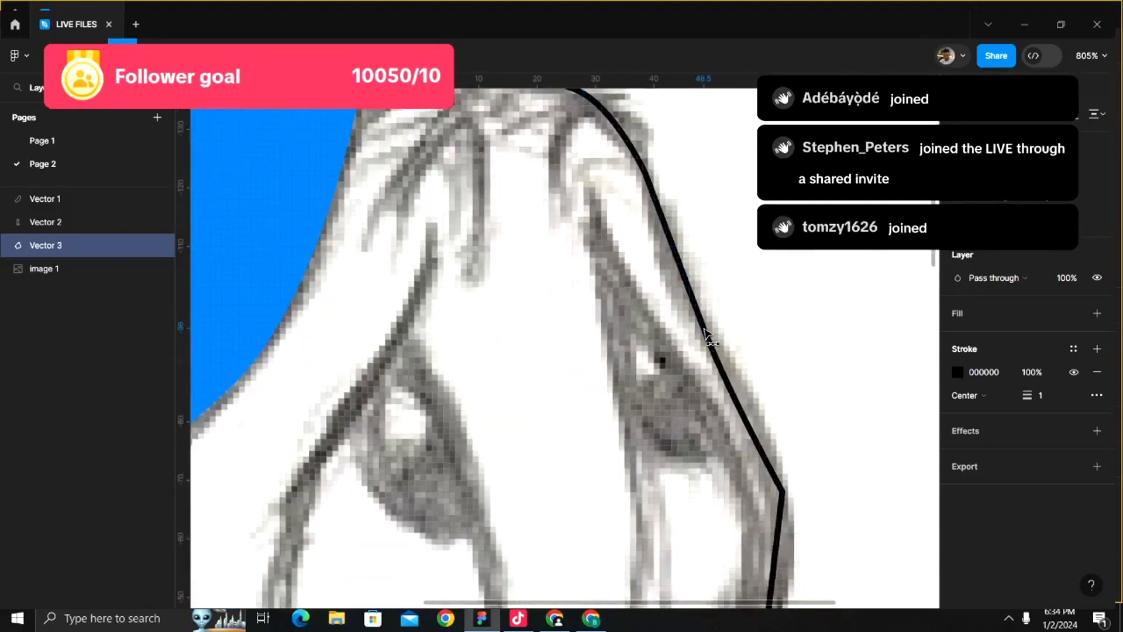
{"action": "left_click", "coordinate": [784, 495], "text": "ctrl"}
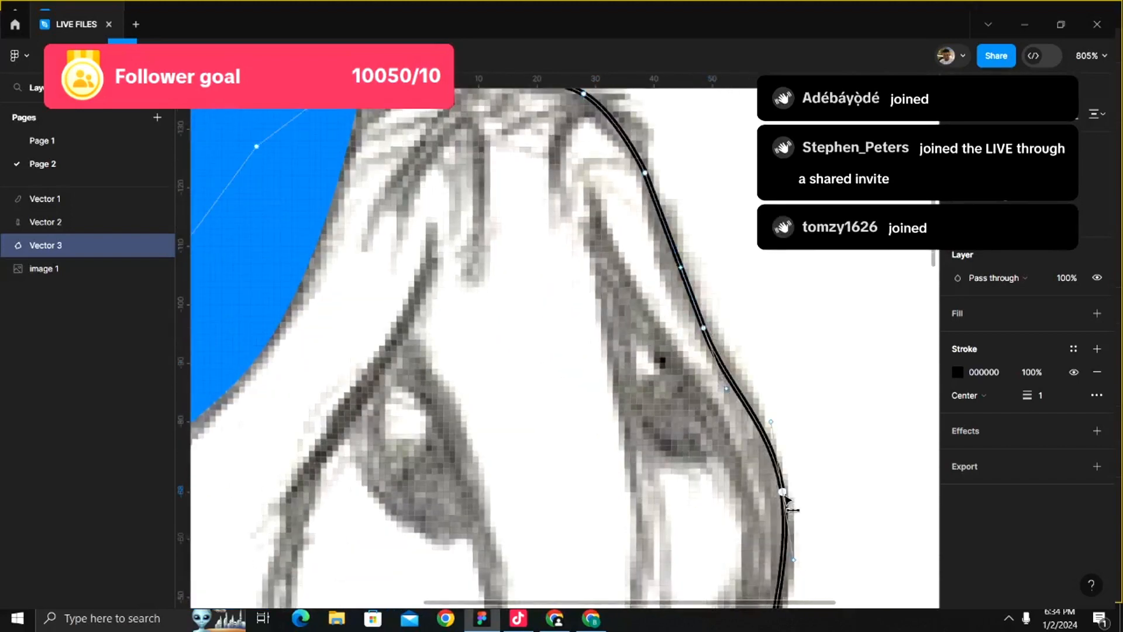
- Try to curve the cheek anchor just above the mouth corner, and undo that bend
{"action": "scroll", "coordinate": [767, 401], "scroll_direction": "down", "scroll_amount": 5}
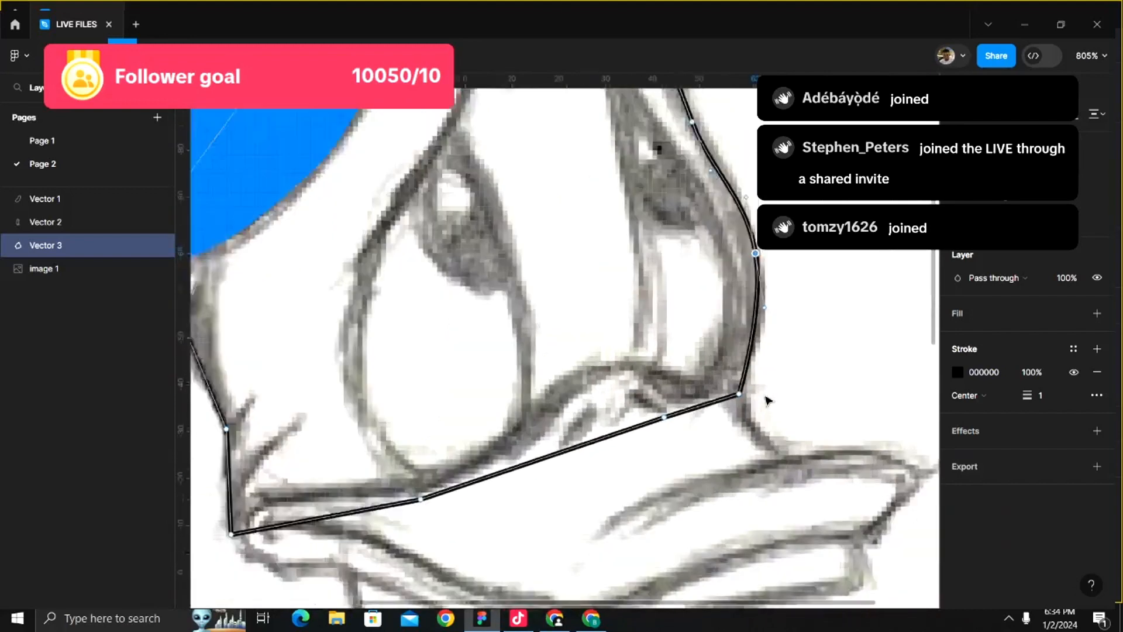
{"action": "scroll", "coordinate": [767, 401], "scroll_direction": "down", "scroll_amount": 10}
{"action": "scroll", "coordinate": [567, 500], "scroll_direction": "up", "scroll_amount": 8}
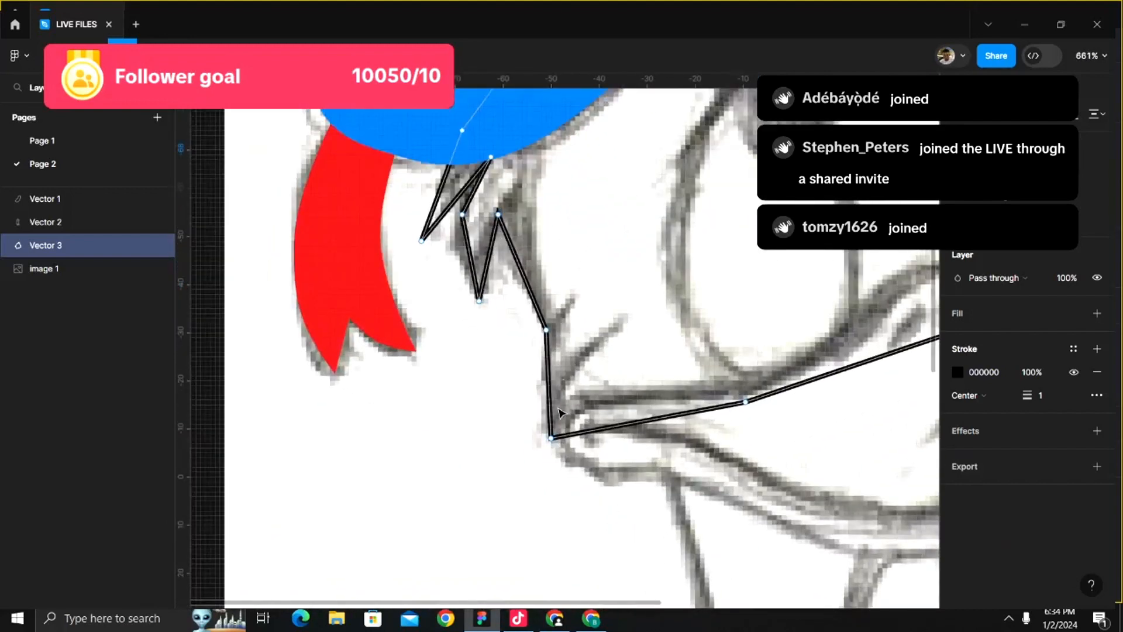
{"action": "left_click", "coordinate": [546, 330], "text": "ctrl"}
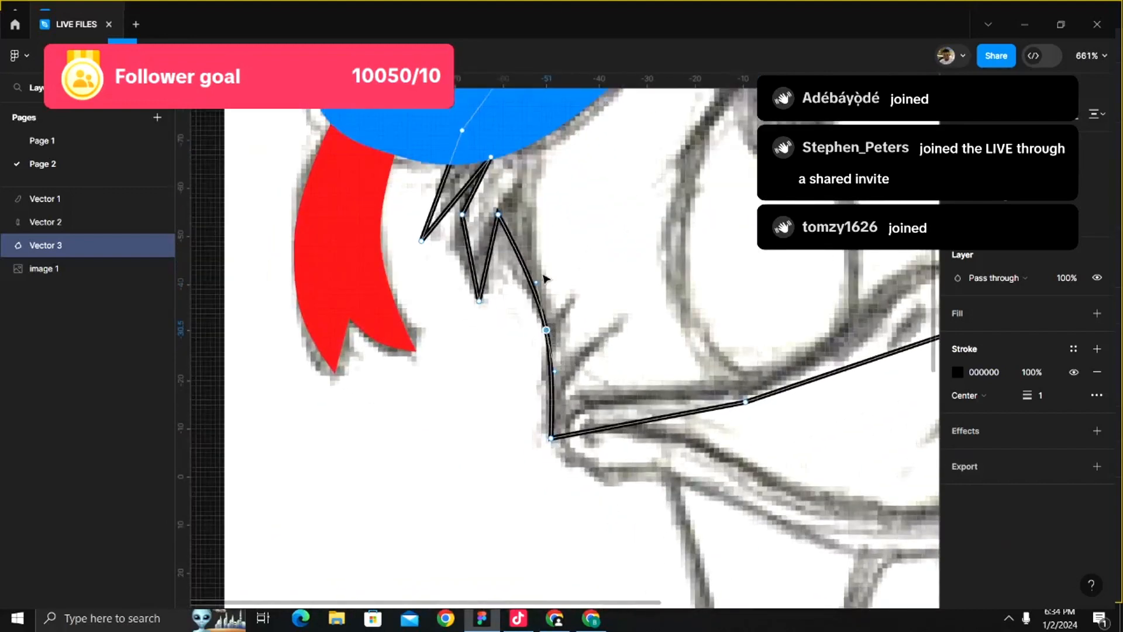
{"action": "key", "text": "ctrl+z"}
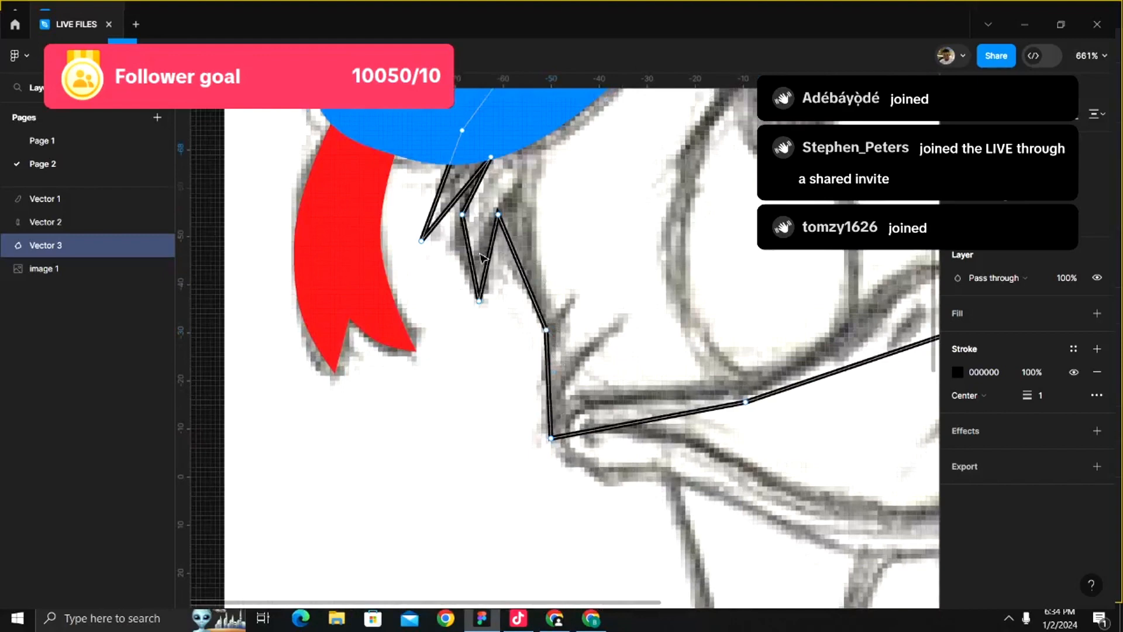
- Add an anchor point midway along the inner edge of the cheek feather spike with the Pen tool
{"action": "scroll", "coordinate": [528, 260], "scroll_direction": "up", "scroll_amount": 5}
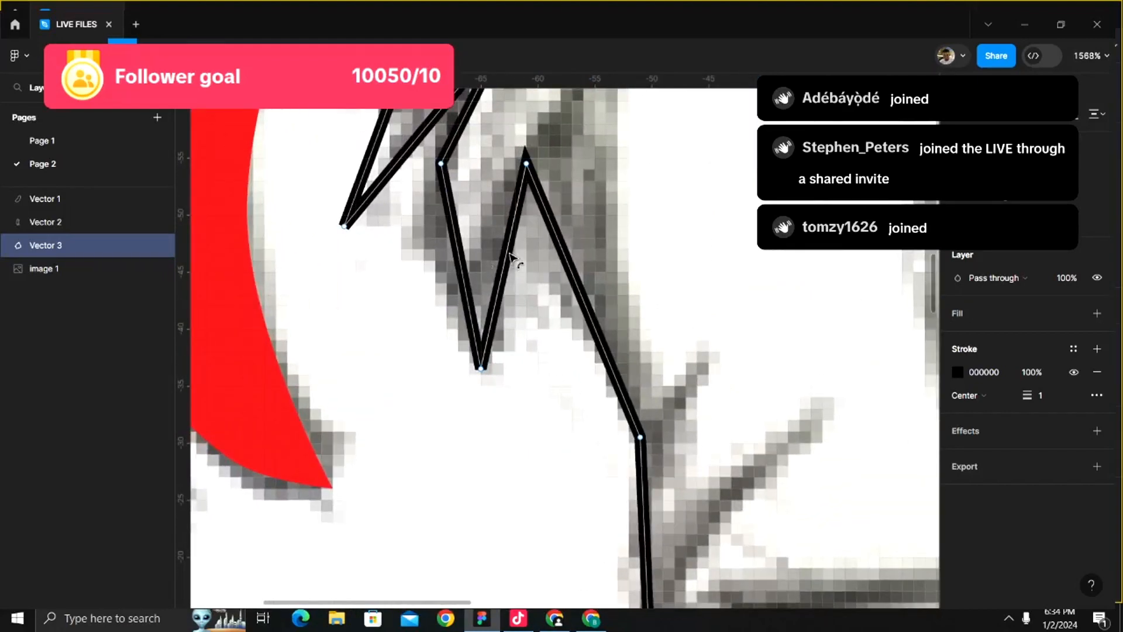
{"action": "key", "text": "Escape"}
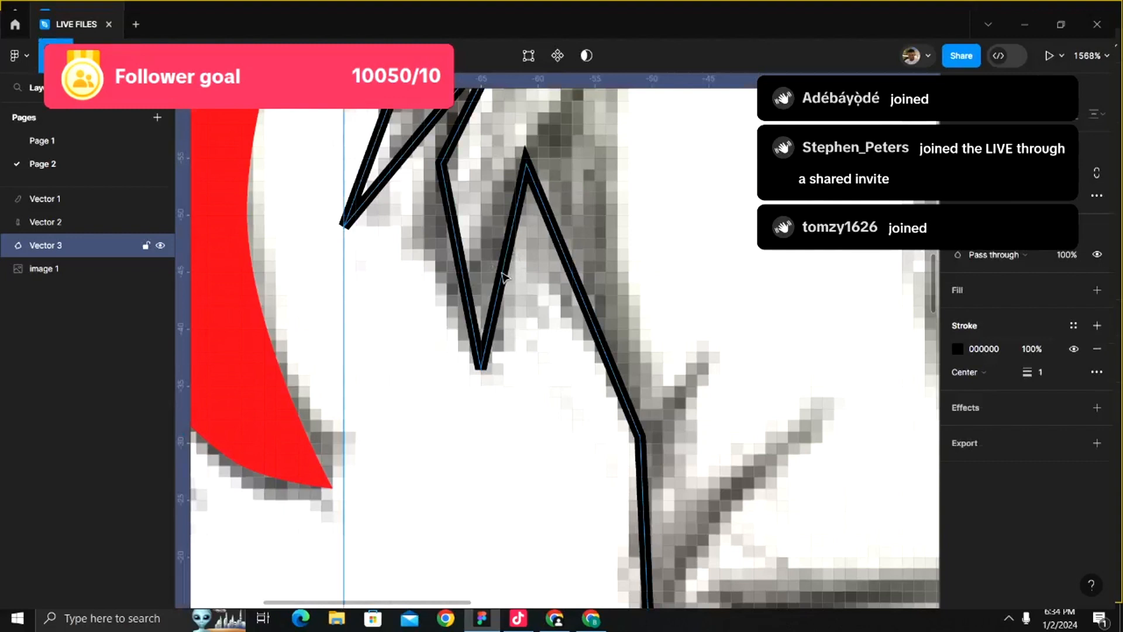
{"action": "double_click", "coordinate": [502, 275]}
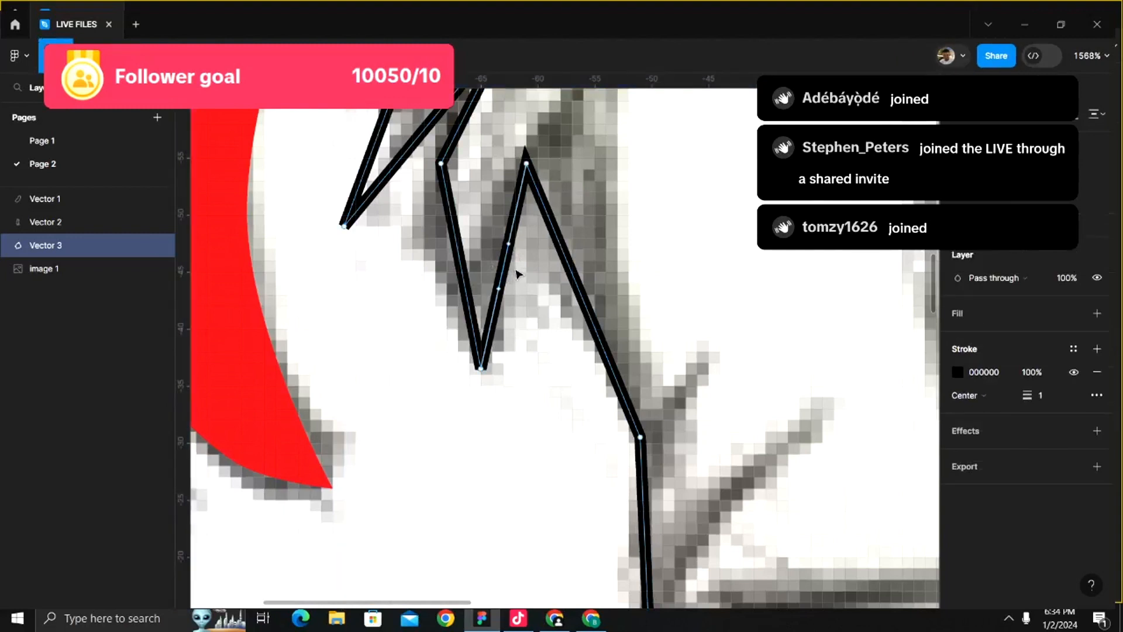
{"action": "key", "text": "p"}
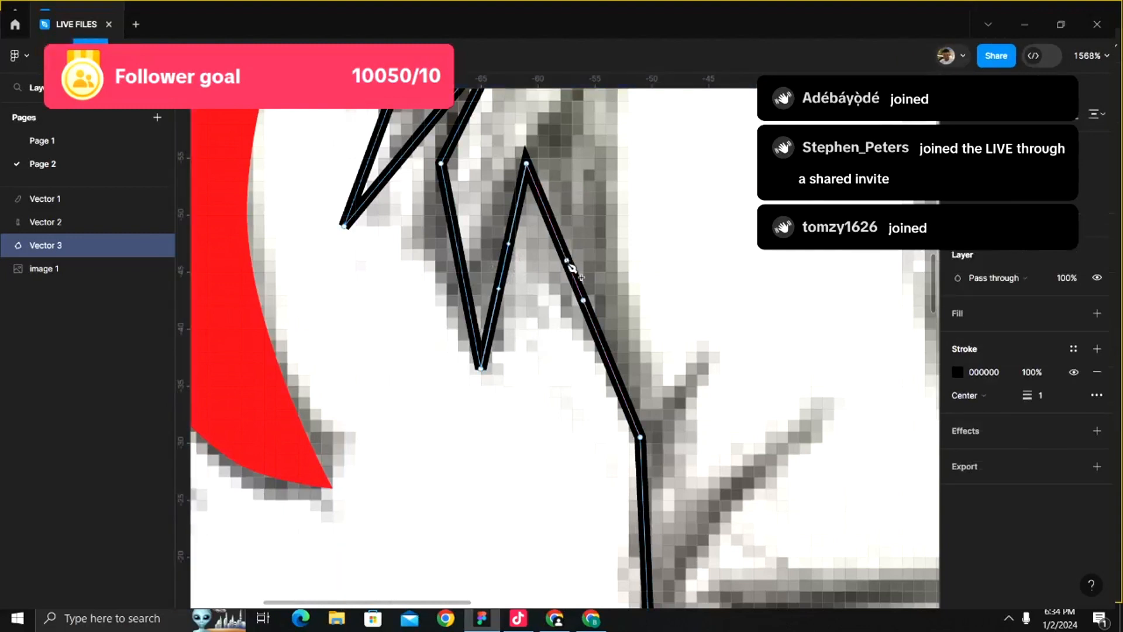
{"action": "left_click", "coordinate": [507, 257]}
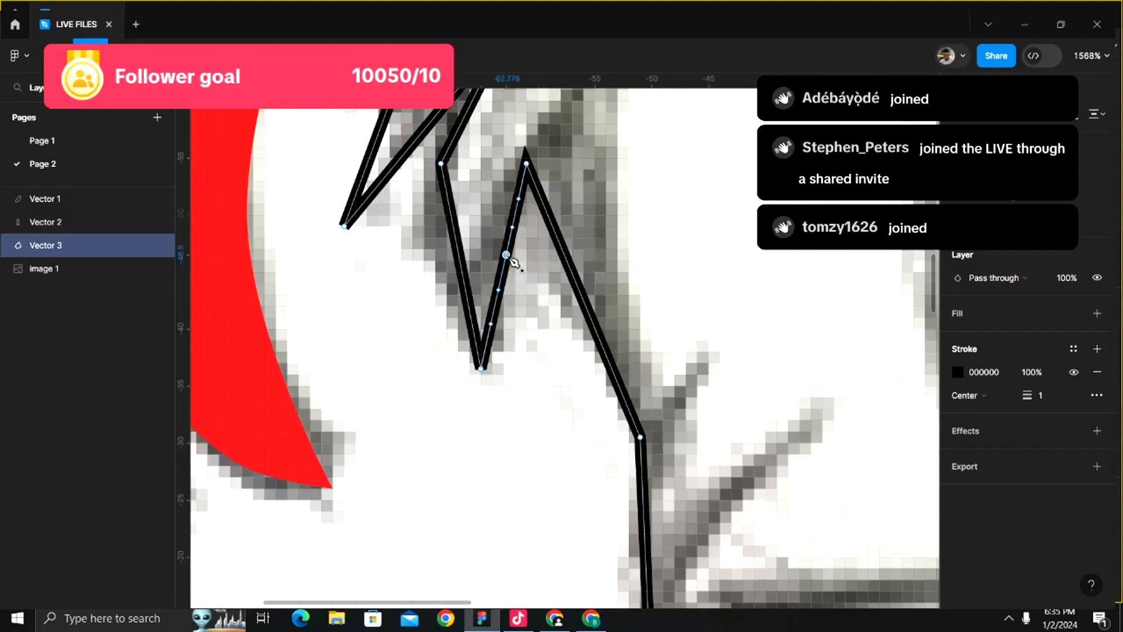
{"action": "key", "text": "Escape"}
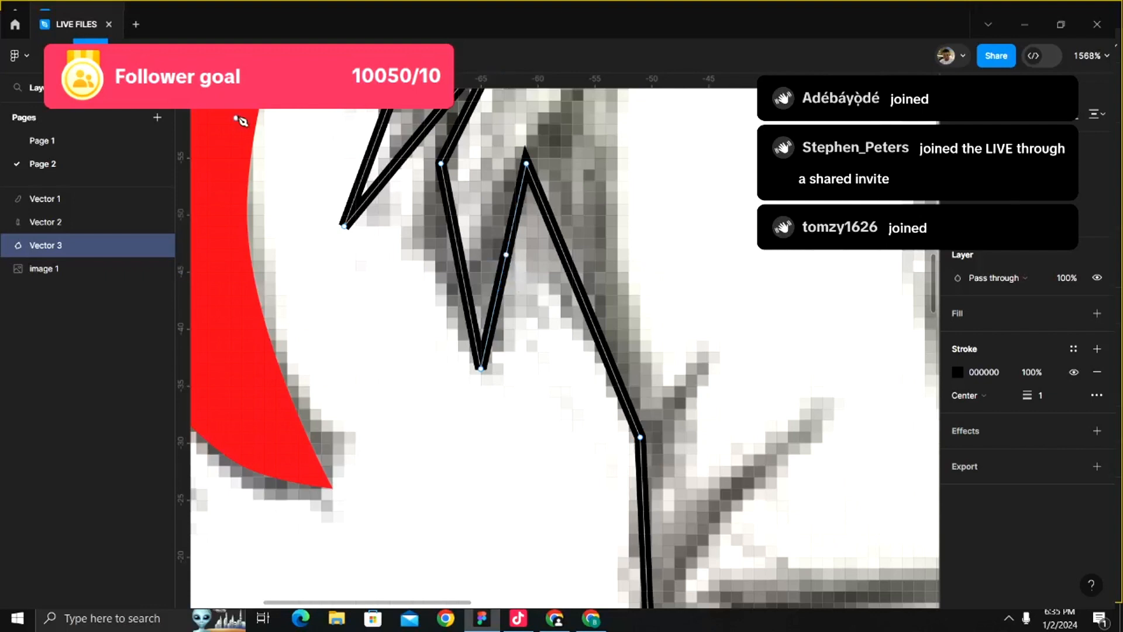
- Try to move the spike's midpoint anchor slightly toward the cheek, and undo the move
{"action": "left_click", "coordinate": [507, 256]}
{"action": "mouse_move", "coordinate": [507, 255]}
{"action": "left_mouse_down"}
{"action": "mouse_move", "coordinate": [494, 242]}
{"action": "mouse_move", "coordinate": [521, 265]}
{"action": "left_mouse_up"}
{"action": "key", "text": "ctrl+z"}
{"action": "key", "text": "ctrl+z"}
- Delete the extra midpoint anchor from the feather spike's inner edge while keeping the segment connected
{"action": "scroll", "coordinate": [506, 256], "scroll_direction": "up", "scroll_amount": 15}
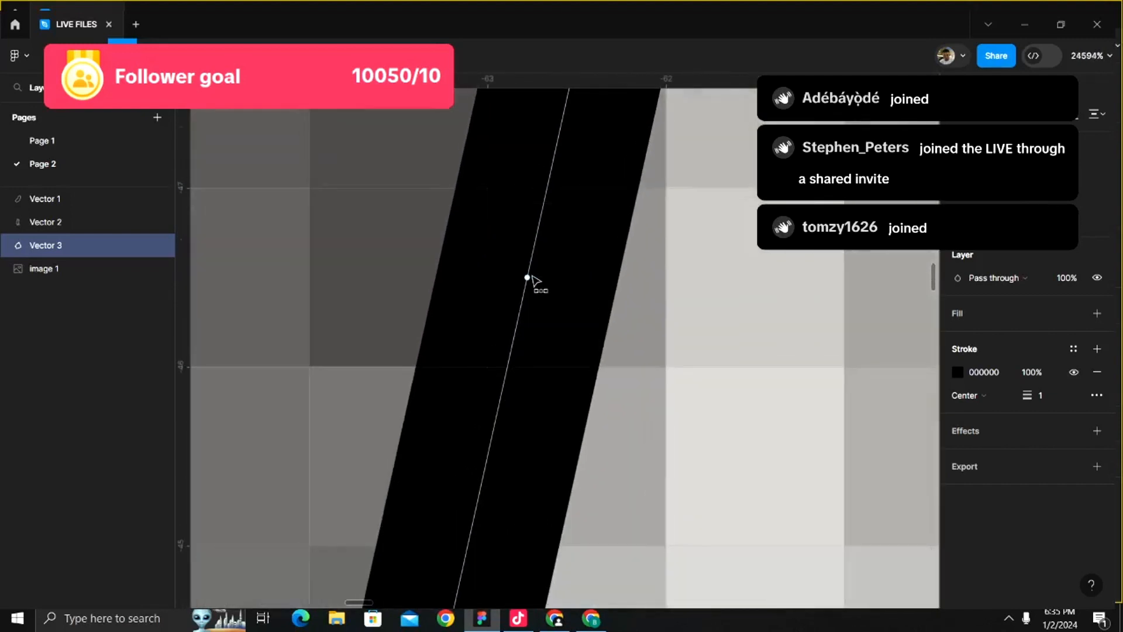
{"action": "left_click", "coordinate": [532, 277]}
{"action": "key", "text": "shift+Delete"}
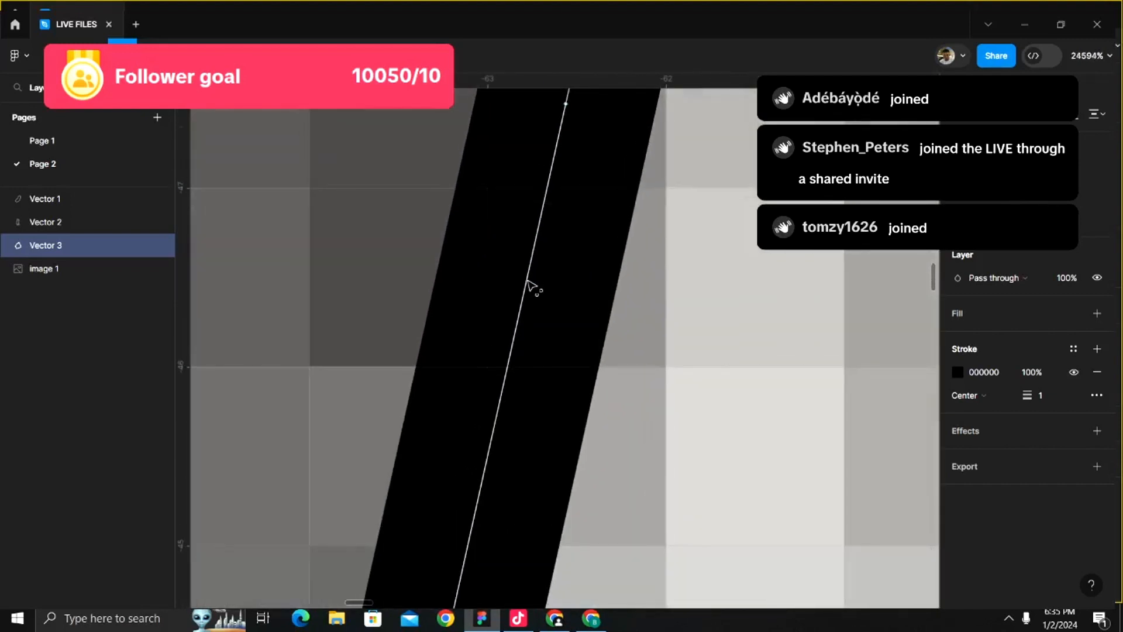
{"action": "scroll", "coordinate": [533, 287], "scroll_direction": "down", "scroll_amount": 5}
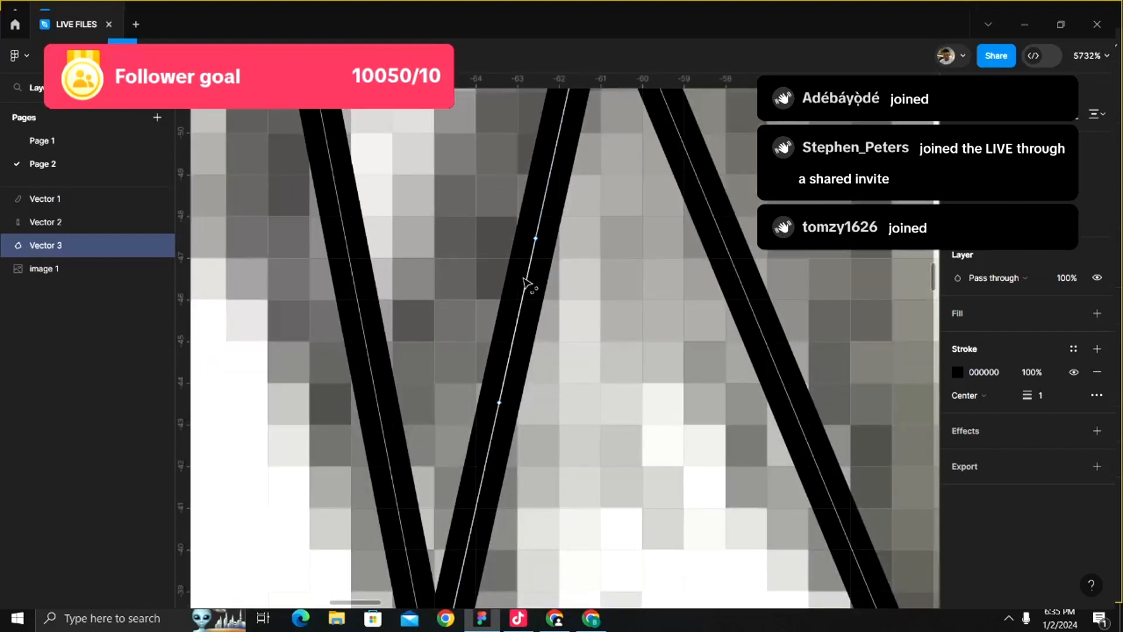
- Curve the head outline at the anchor where the outer edge of the cheek feather spike begins
{"action": "scroll", "coordinate": [521, 279], "scroll_direction": "down", "scroll_amount": 4}
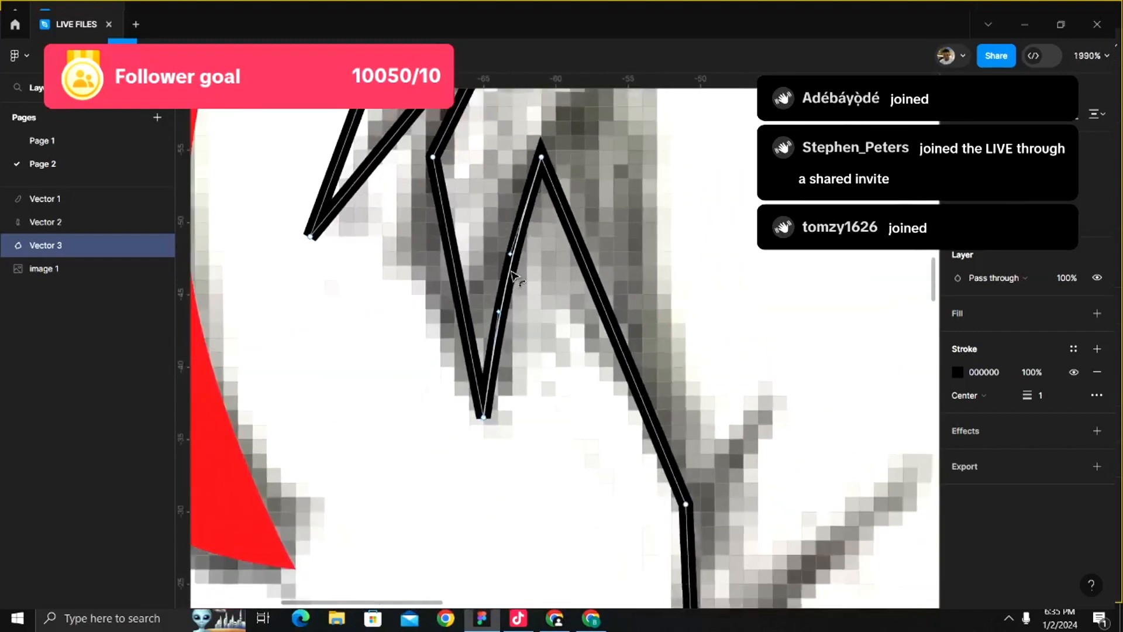
{"action": "scroll", "coordinate": [510, 270], "scroll_direction": "up", "scroll_amount": 1}
{"action": "left_click", "coordinate": [435, 240], "text": "ctrl"}
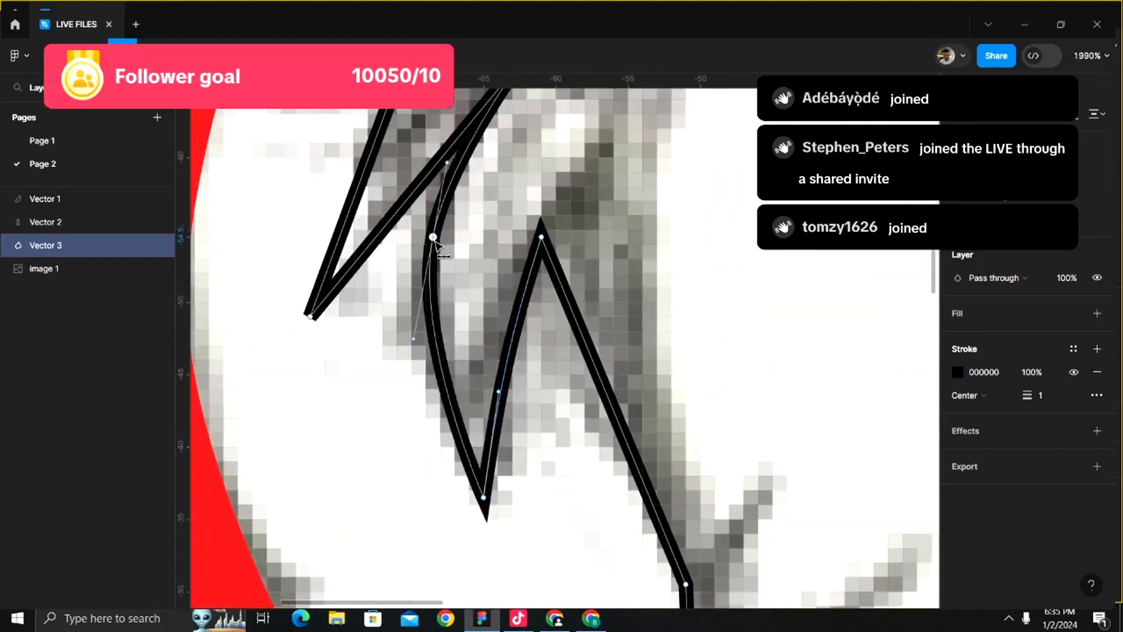
{"action": "scroll", "coordinate": [435, 239], "scroll_direction": "down", "scroll_amount": 3}
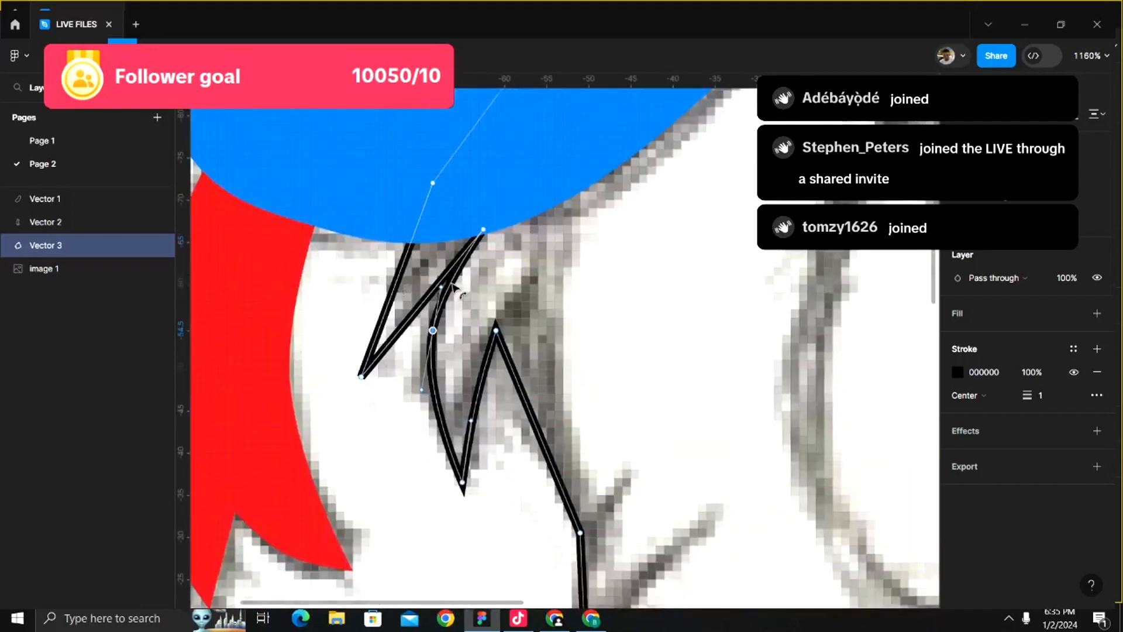
{"action": "scroll", "coordinate": [360, 301], "scroll_direction": "right", "scroll_amount": 2}
- Curve the head outline at the mouth corner anchor and at the cheek anchor just above it
{"action": "scroll", "coordinate": [359, 304], "scroll_direction": "down", "scroll_amount": 4}
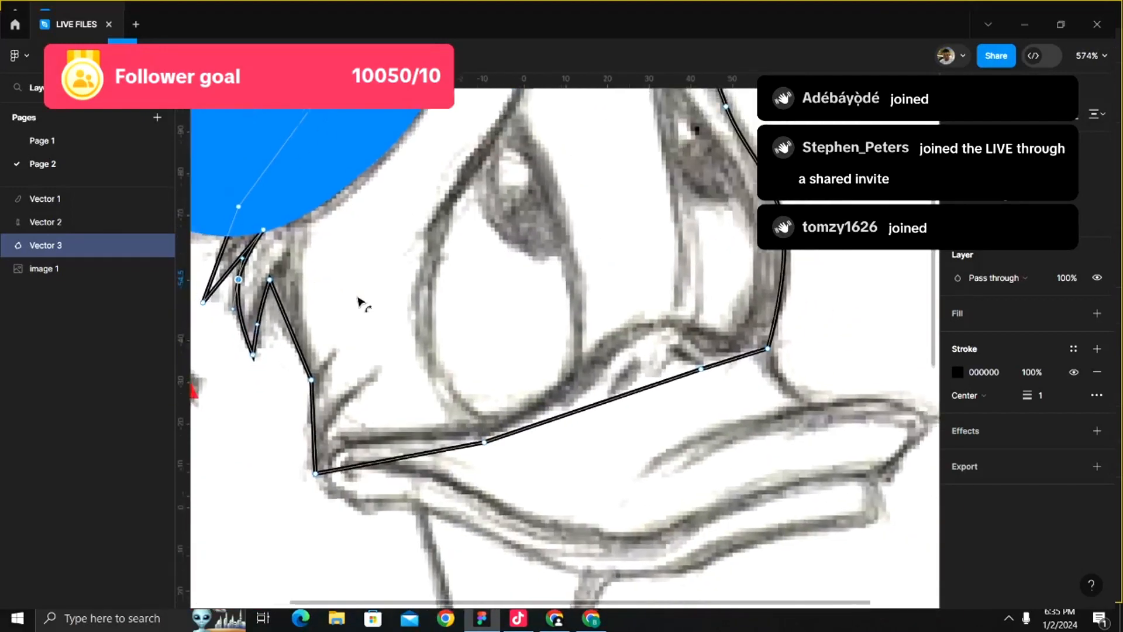
{"action": "scroll", "coordinate": [359, 301], "scroll_direction": "down", "scroll_amount": 1}
{"action": "scroll", "coordinate": [359, 302], "scroll_direction": "right", "scroll_amount": 1}
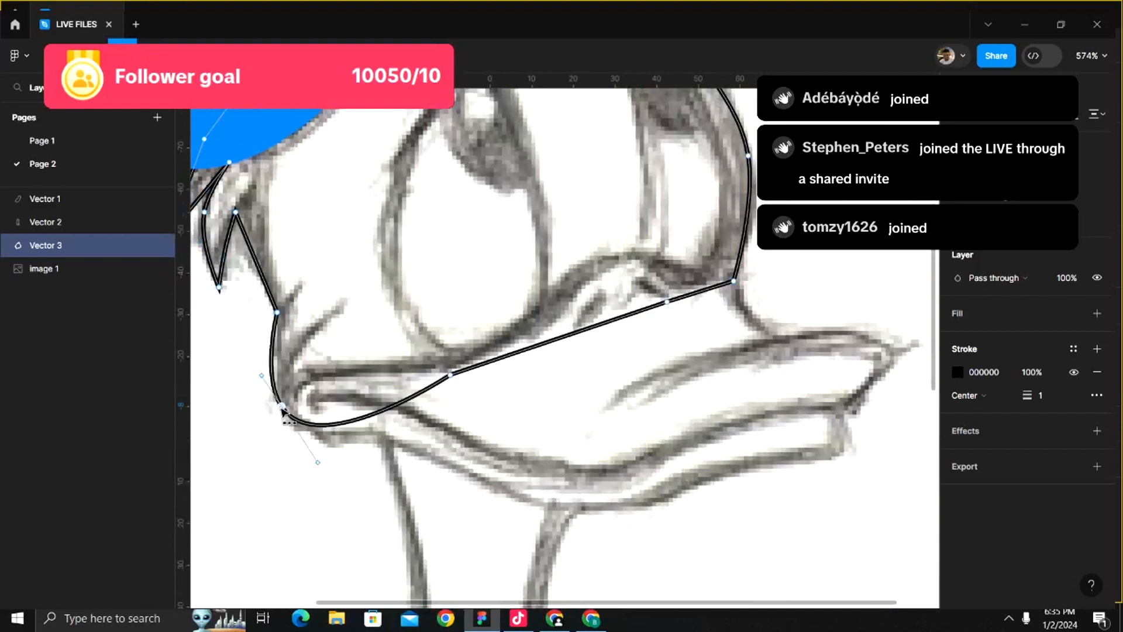
{"action": "left_click", "coordinate": [282, 407], "text": "ctrl"}
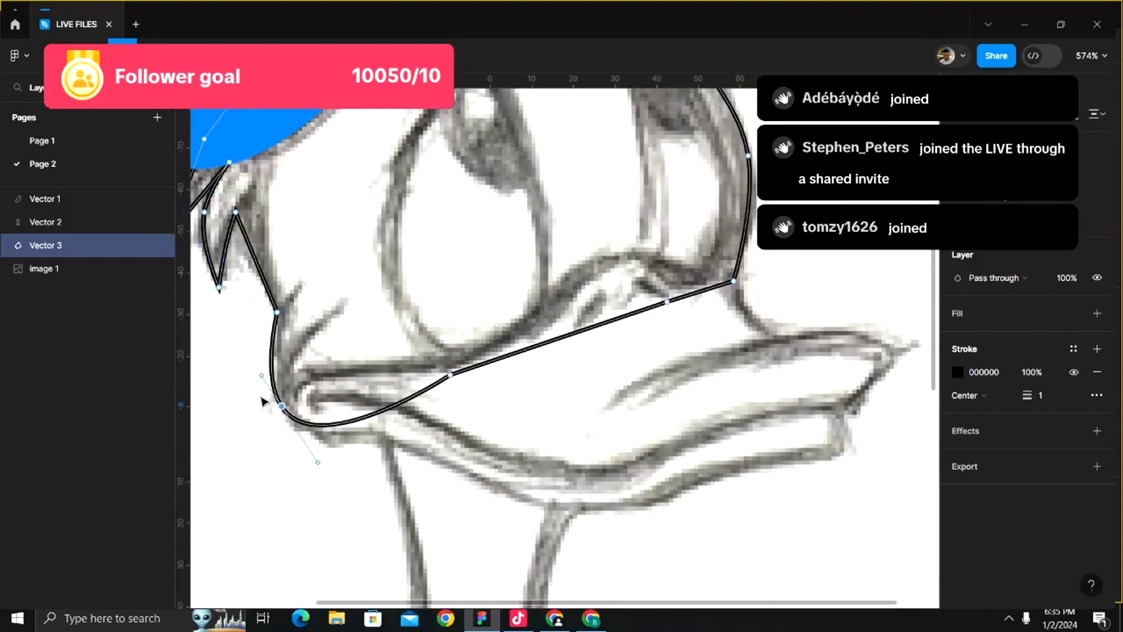
{"action": "left_click", "coordinate": [278, 313]}
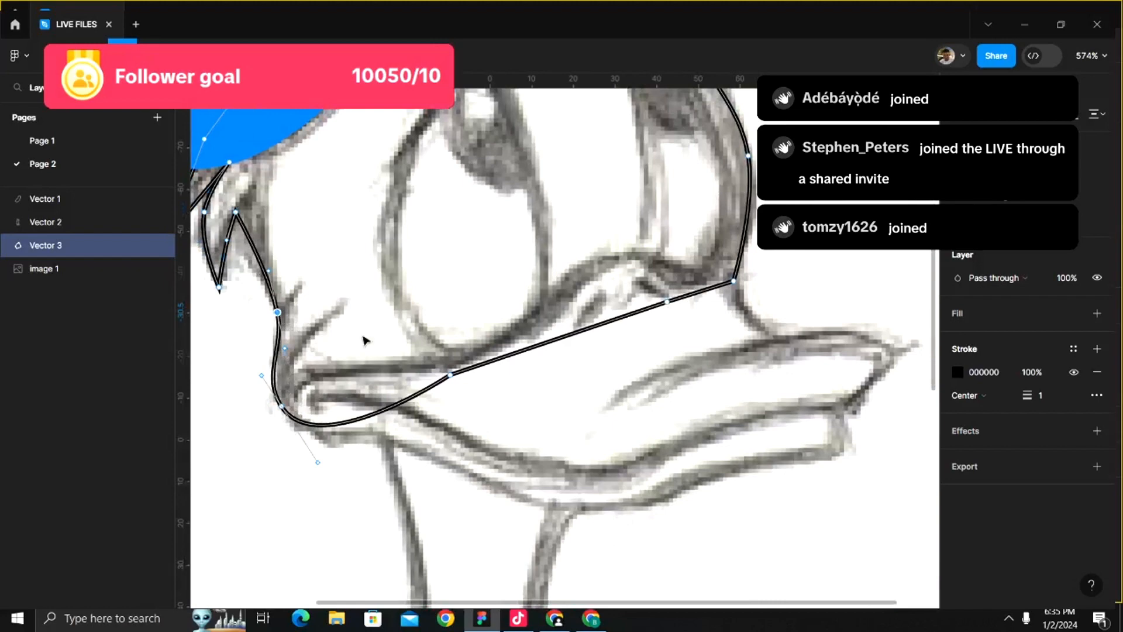
- Check the head outline from the brow to the hair tufts and finish editing its vector points
{"action": "scroll", "coordinate": [364, 340], "scroll_direction": "up", "scroll_amount": 5}
{"action": "scroll", "coordinate": [364, 340], "scroll_direction": "right", "scroll_amount": 2}
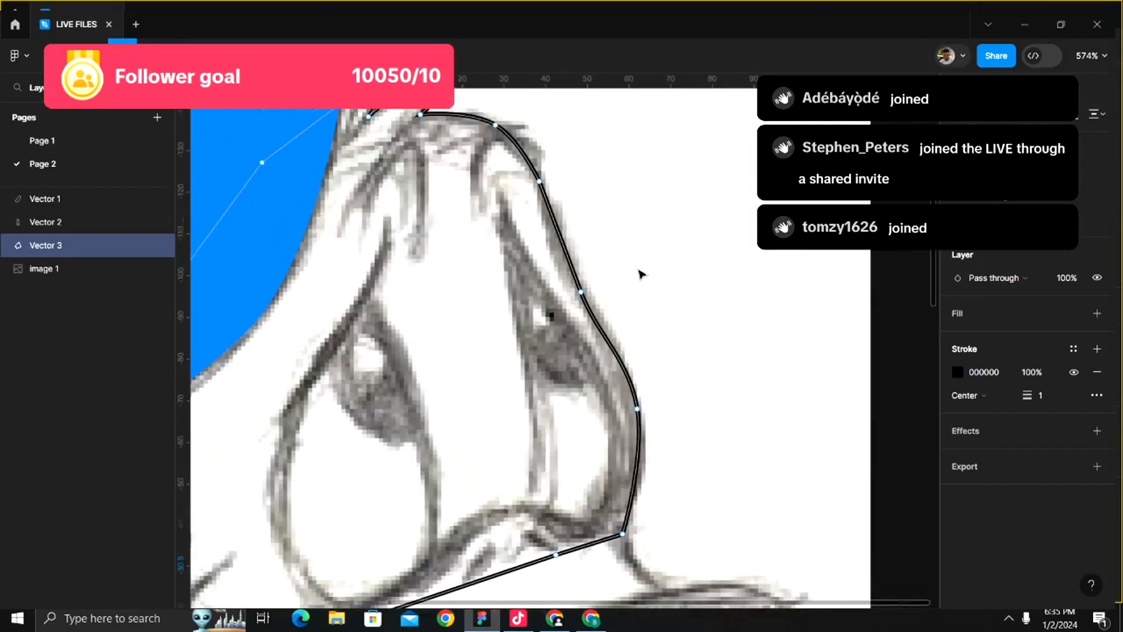
{"action": "left_click_drag", "start_coordinate": [581, 292], "coordinate": [591, 294]}
{"action": "scroll", "coordinate": [584, 333], "scroll_direction": "down", "scroll_amount": 4}
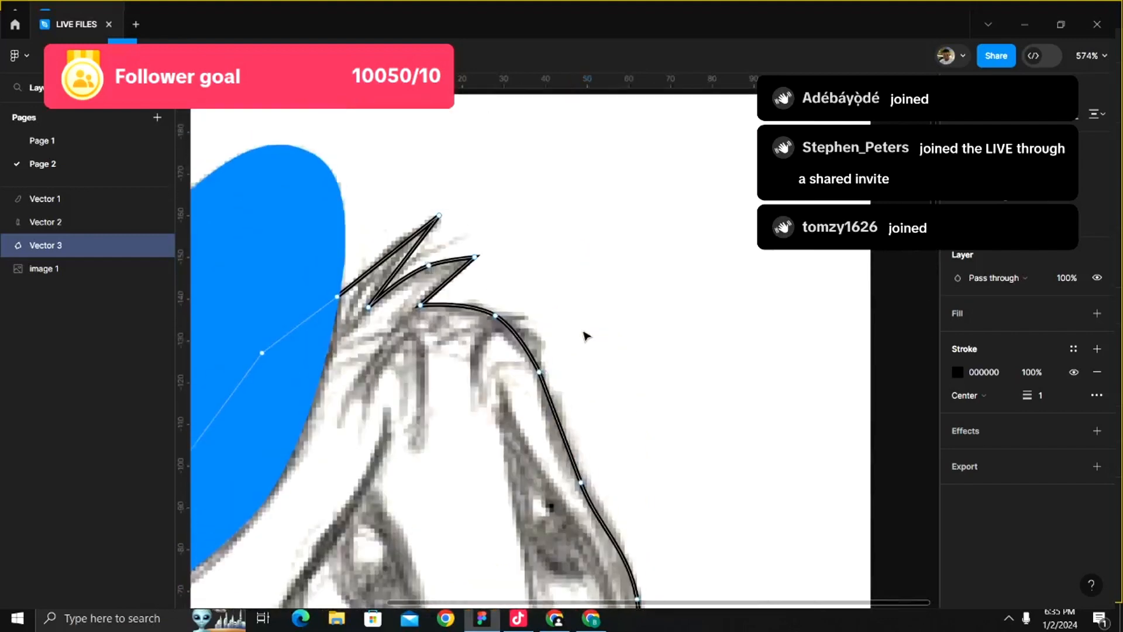
{"action": "scroll", "coordinate": [585, 336], "scroll_direction": "down", "scroll_amount": 5}
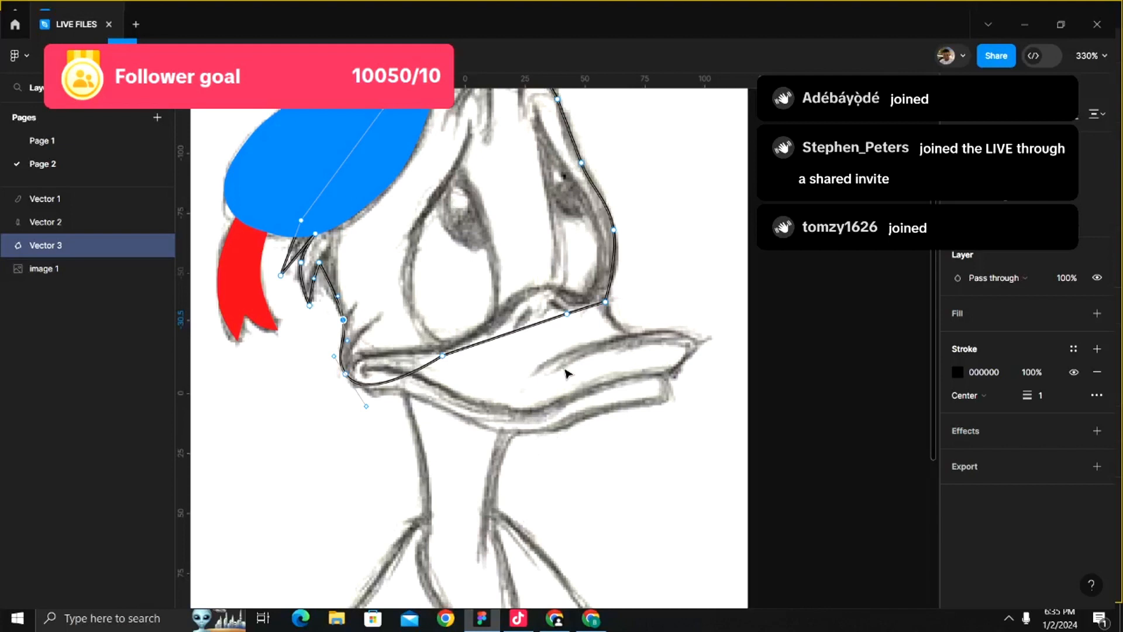
{"action": "left_click", "coordinate": [636, 327]}
{"action": "right_click", "coordinate": [764, 436]}
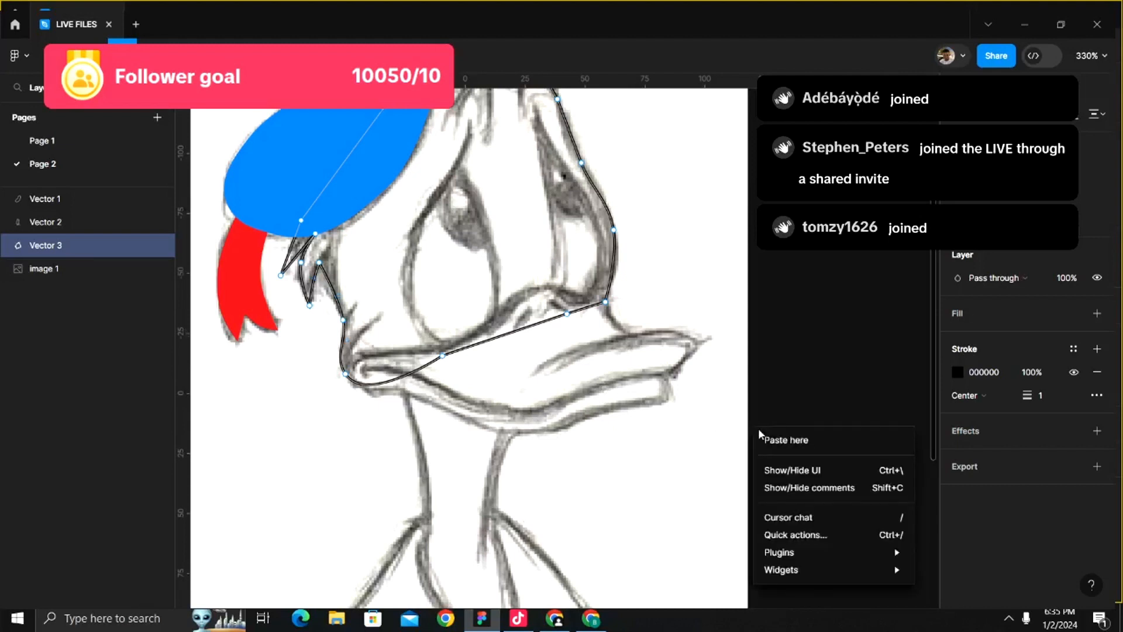
{"action": "key", "text": "Escape"}
{"action": "key", "text": "Escape"}
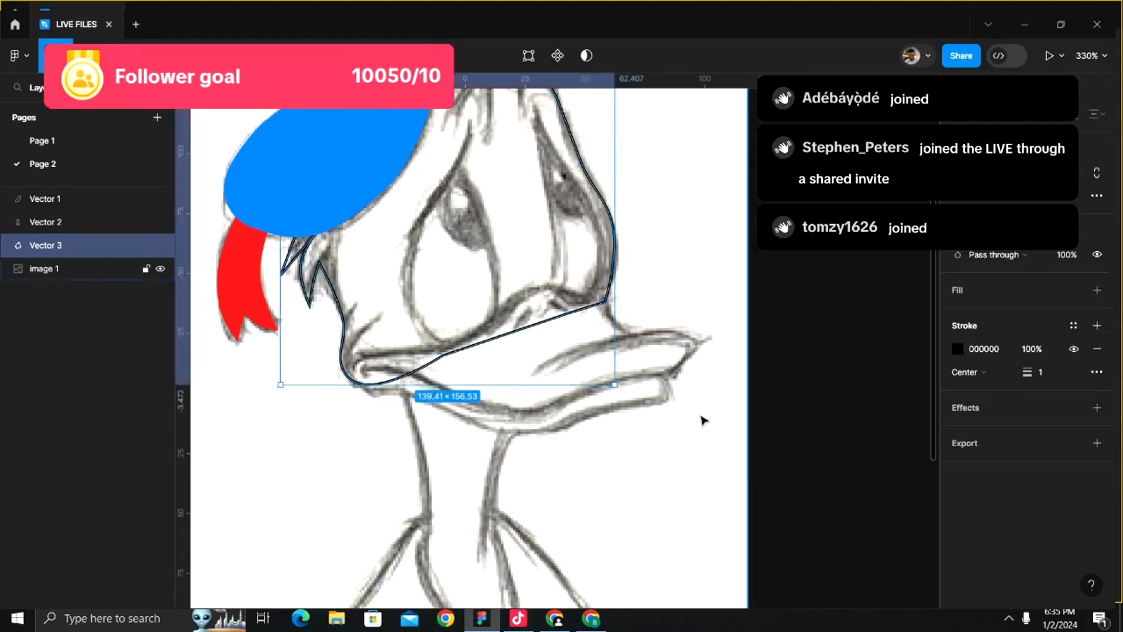
{"action": "right_click", "coordinate": [704, 420]}
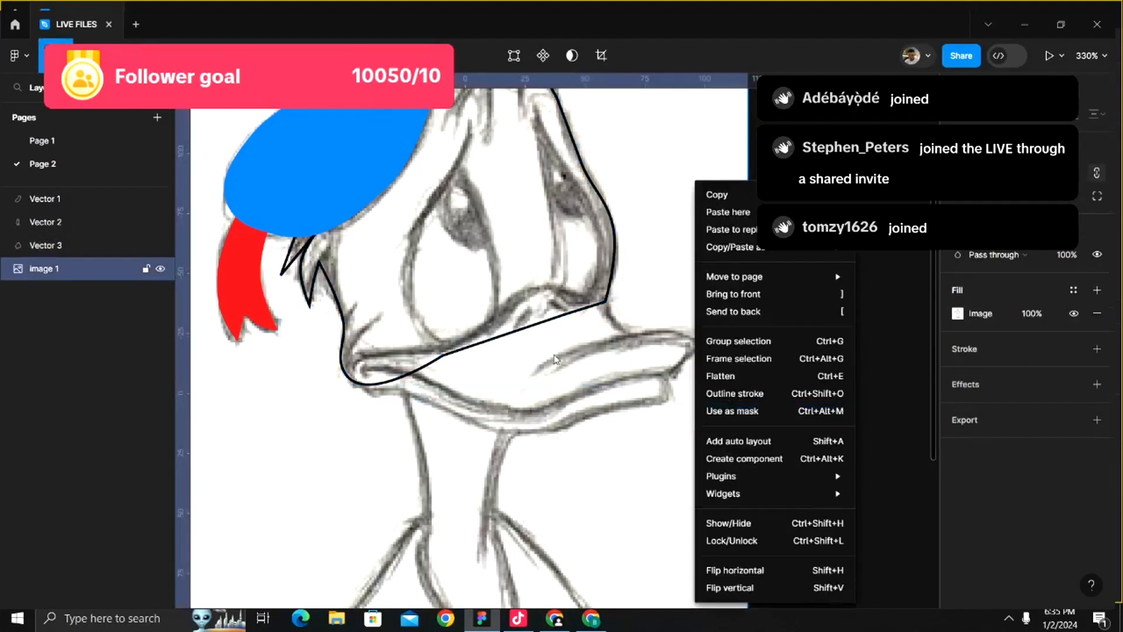
{"action": "key", "text": "Escape"}
{"action": "scroll", "coordinate": [562, 326], "scroll_direction": "up", "scroll_amount": 5}
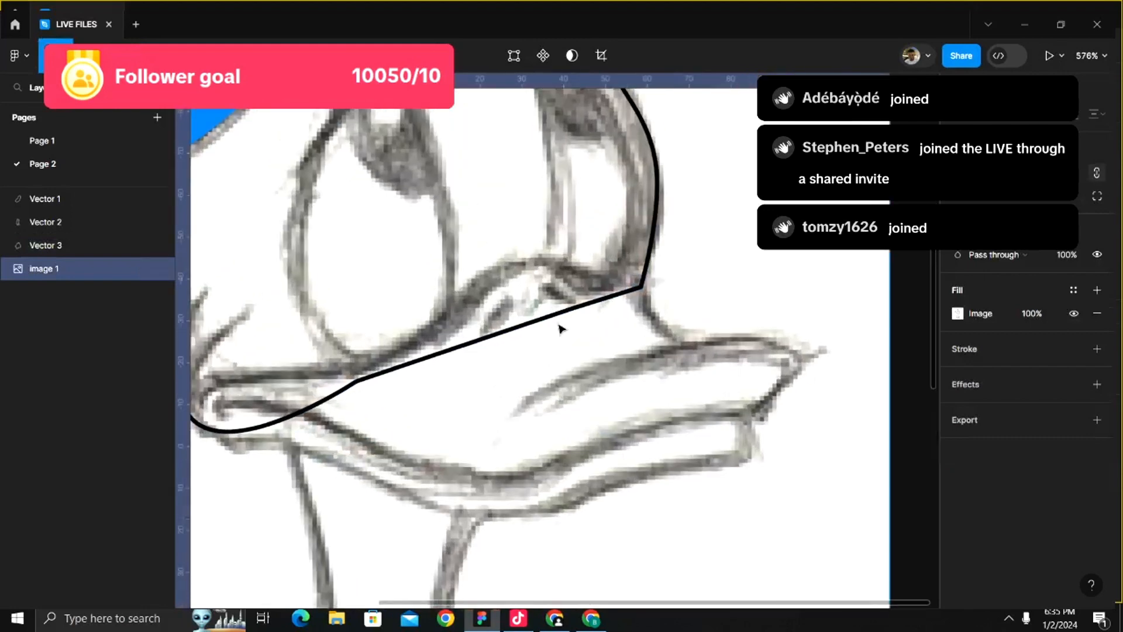
{"action": "key", "text": "p"}
{"action": "scroll", "coordinate": [553, 326], "scroll_direction": "left", "scroll_amount": 2}
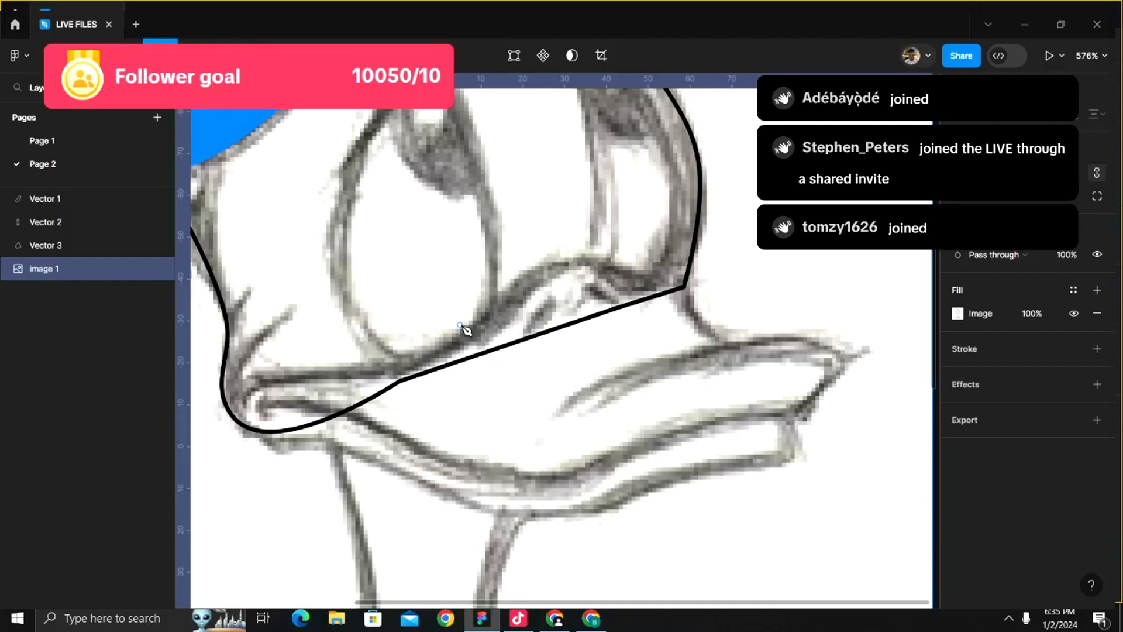
{"action": "scroll", "coordinate": [466, 331], "scroll_direction": "down", "scroll_amount": 5}
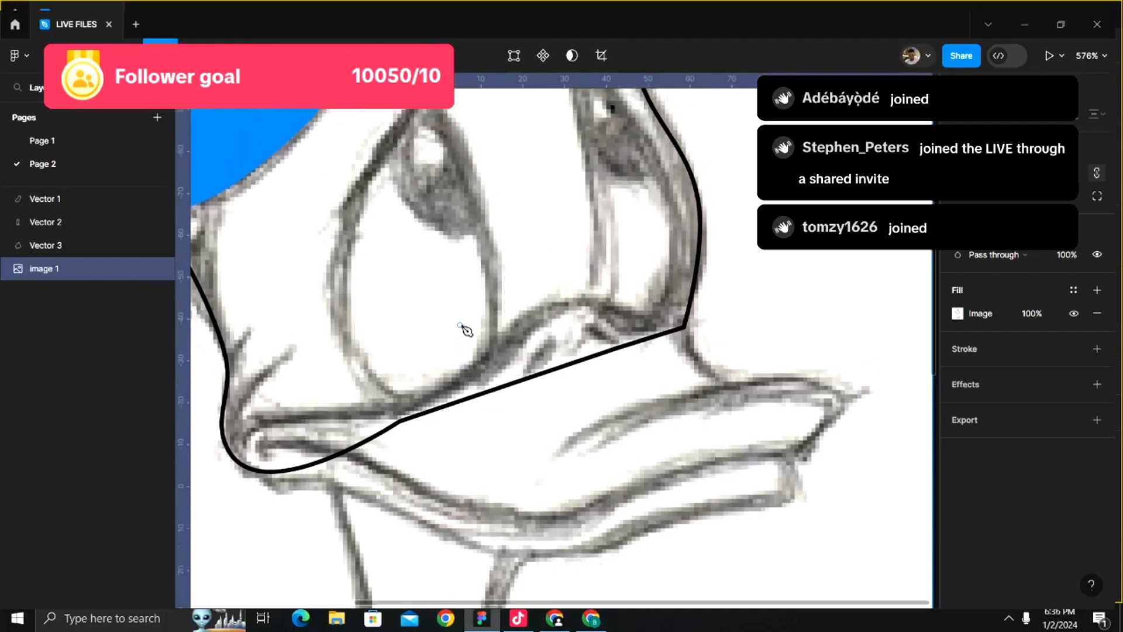
{"action": "key", "text": "Escape"}
- Show the hat shape's black stroke and hide its blue fill so the sketch can be seen beneath
{"action": "left_click", "coordinate": [363, 221]}
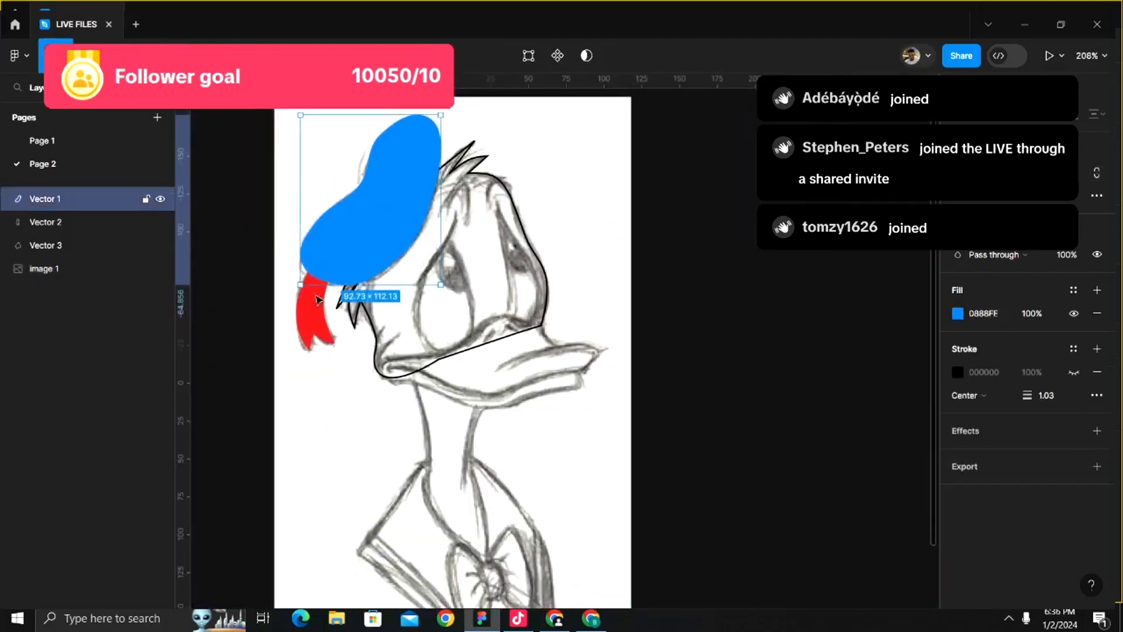
{"action": "left_click", "coordinate": [312, 320], "text": "shift"}
{"action": "left_click", "coordinate": [742, 310]}
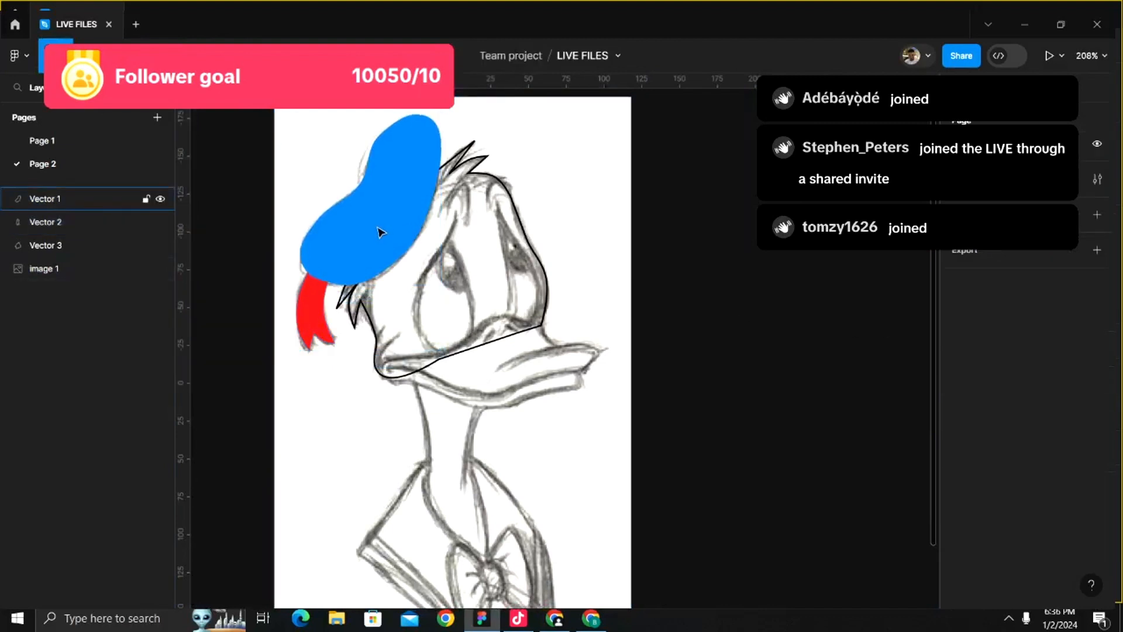
{"action": "left_click", "coordinate": [376, 233]}
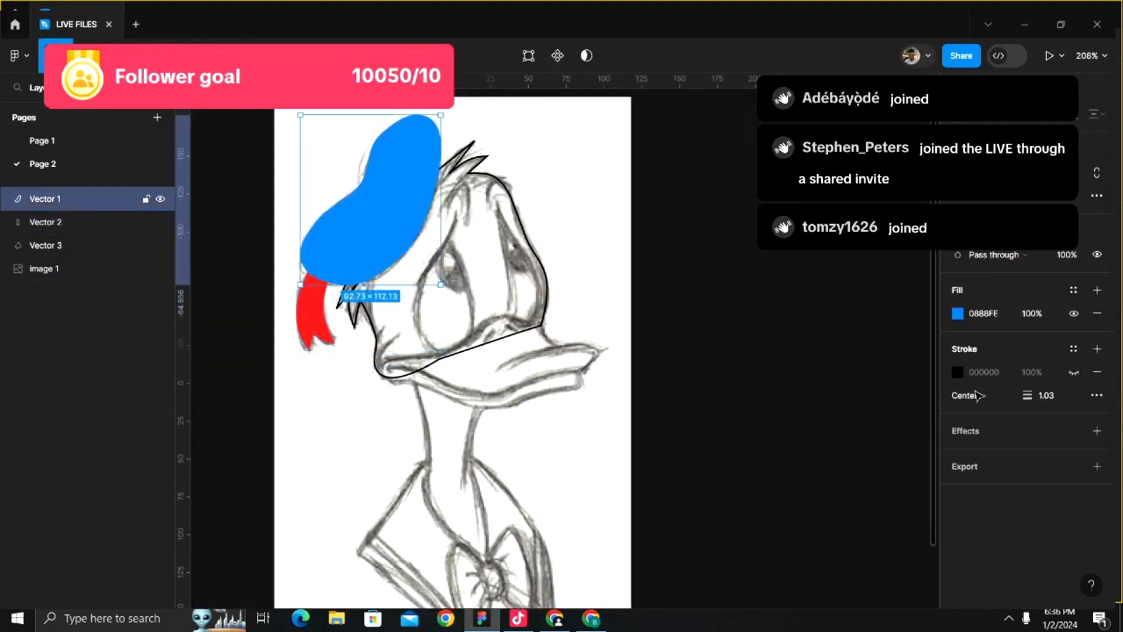
{"action": "left_click", "coordinate": [1074, 372]}
{"action": "left_click", "coordinate": [1074, 314]}
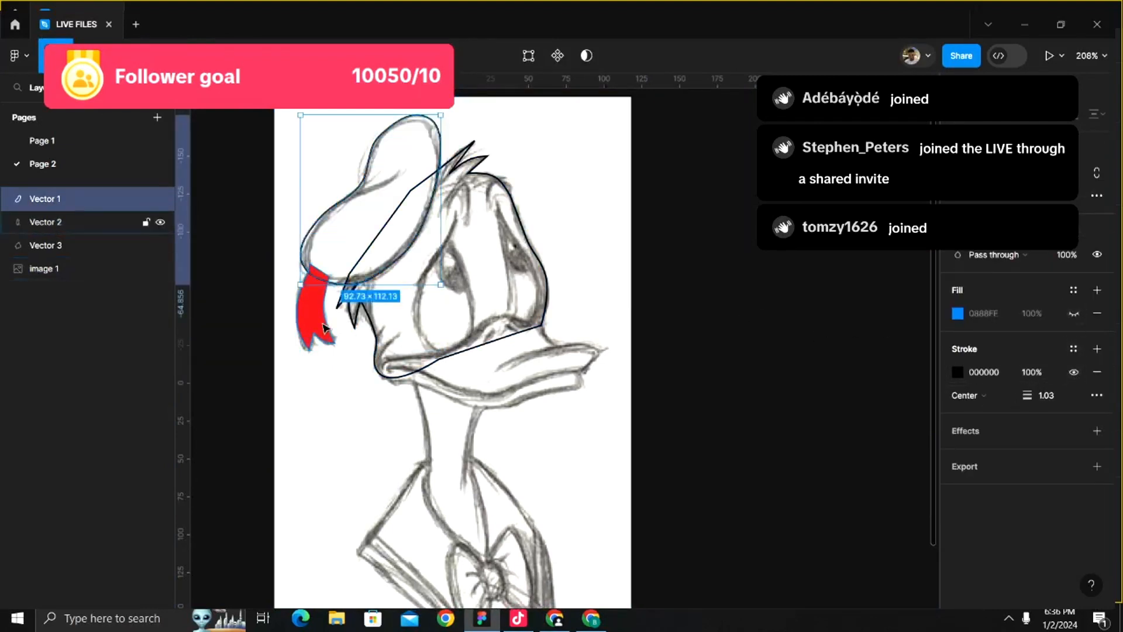
- Give the hat's red ribbon shape a black stroke and hide its fill
{"action": "left_click", "coordinate": [314, 307]}
{"action": "left_click", "coordinate": [1097, 349]}
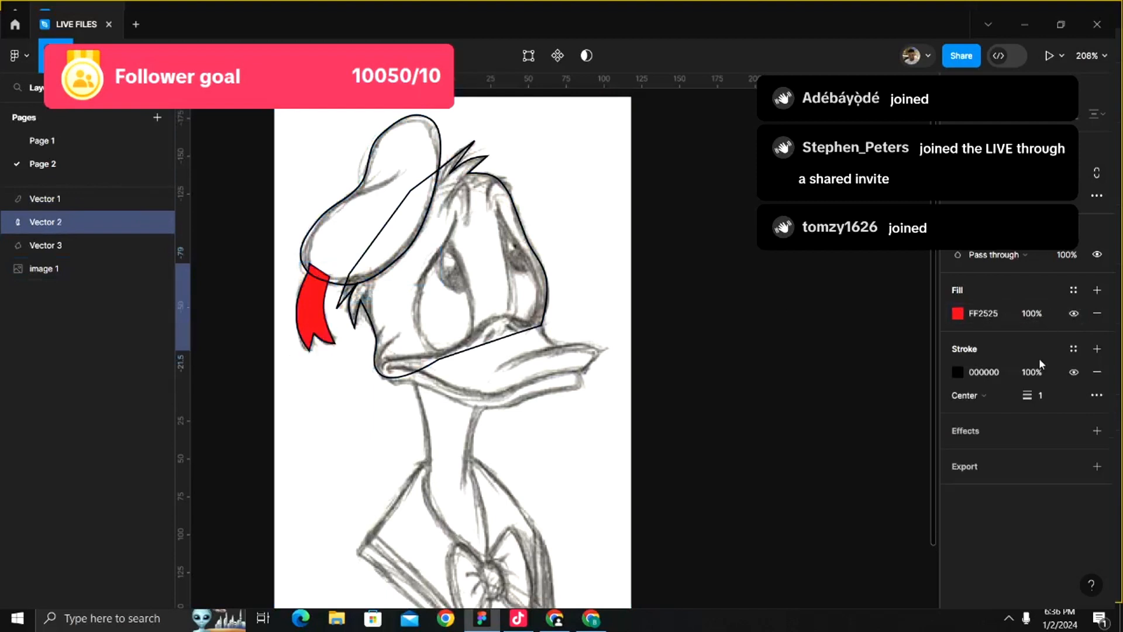
{"action": "left_click", "coordinate": [1074, 313]}
{"action": "left_click", "coordinate": [597, 403]}
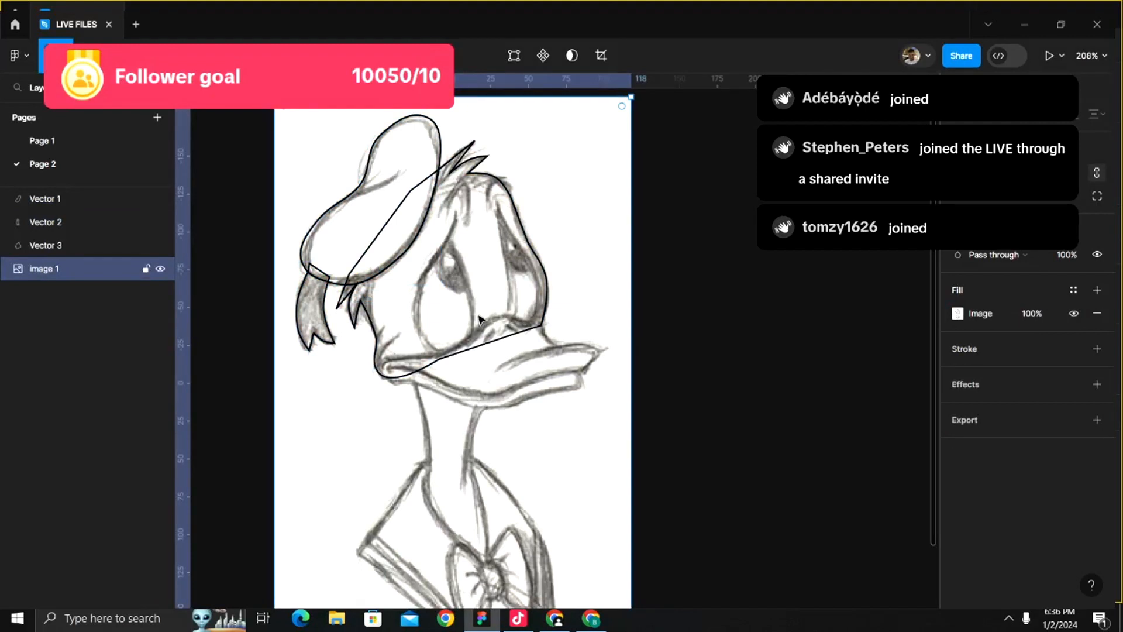
- With the Pen tool, trace the duck's larger eye from its upper tip down the beak-side edge to its lowest point
{"action": "scroll", "coordinate": [493, 394], "scroll_direction": "up", "scroll_amount": 5}
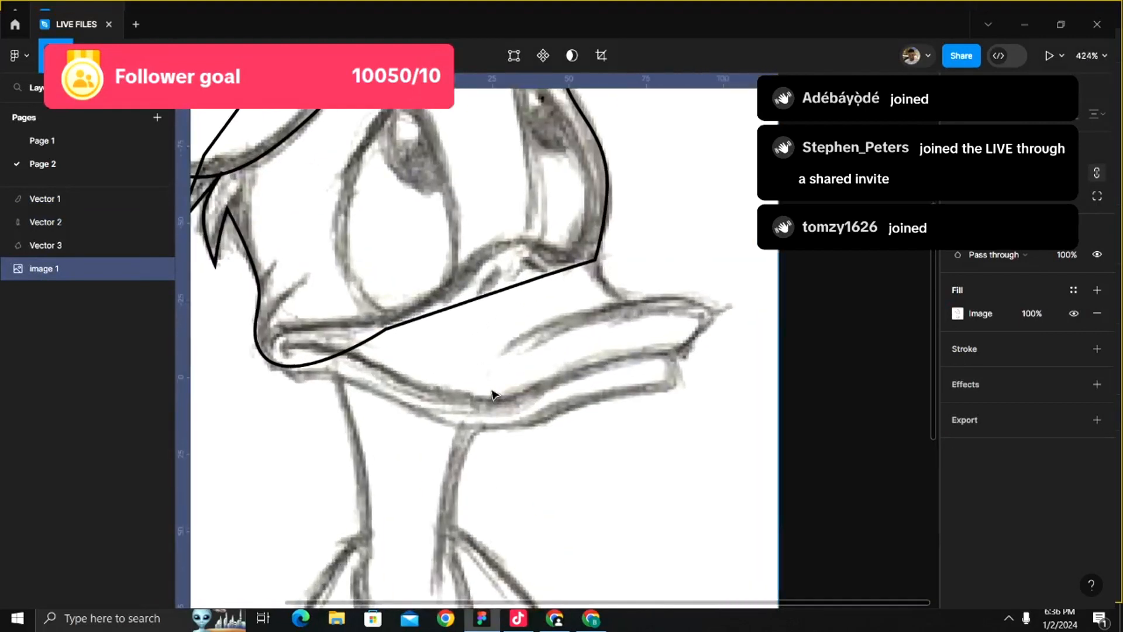
{"action": "scroll", "coordinate": [494, 393], "scroll_direction": "up", "scroll_amount": 1}
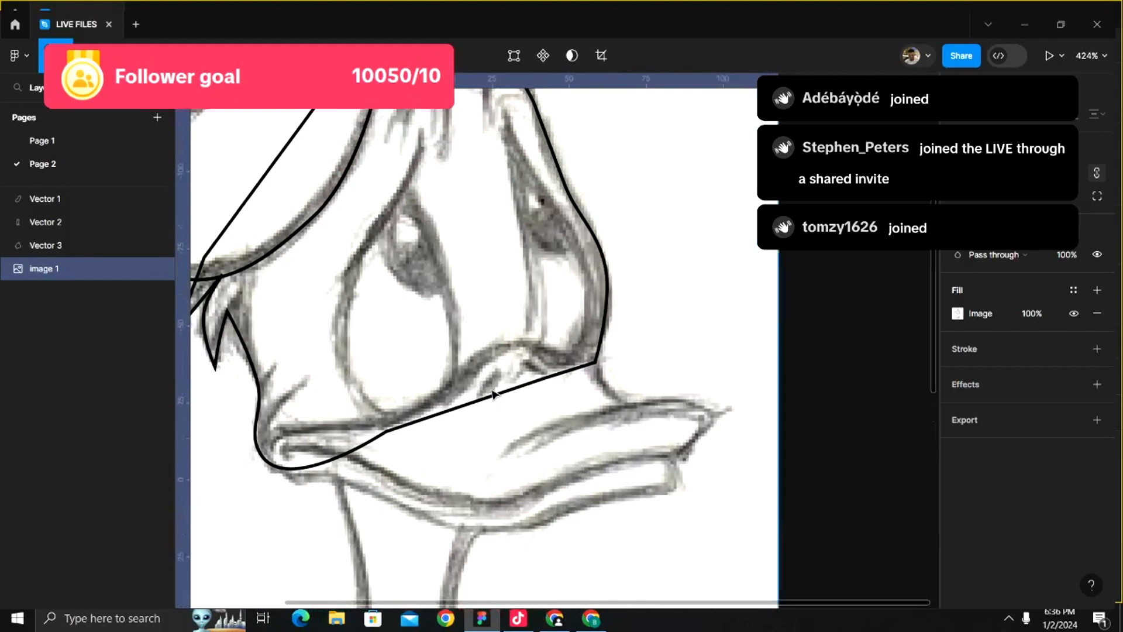
{"action": "scroll", "coordinate": [439, 268], "scroll_direction": "up", "scroll_amount": 1}
{"action": "scroll", "coordinate": [439, 268], "scroll_direction": "up", "scroll_amount": 3}
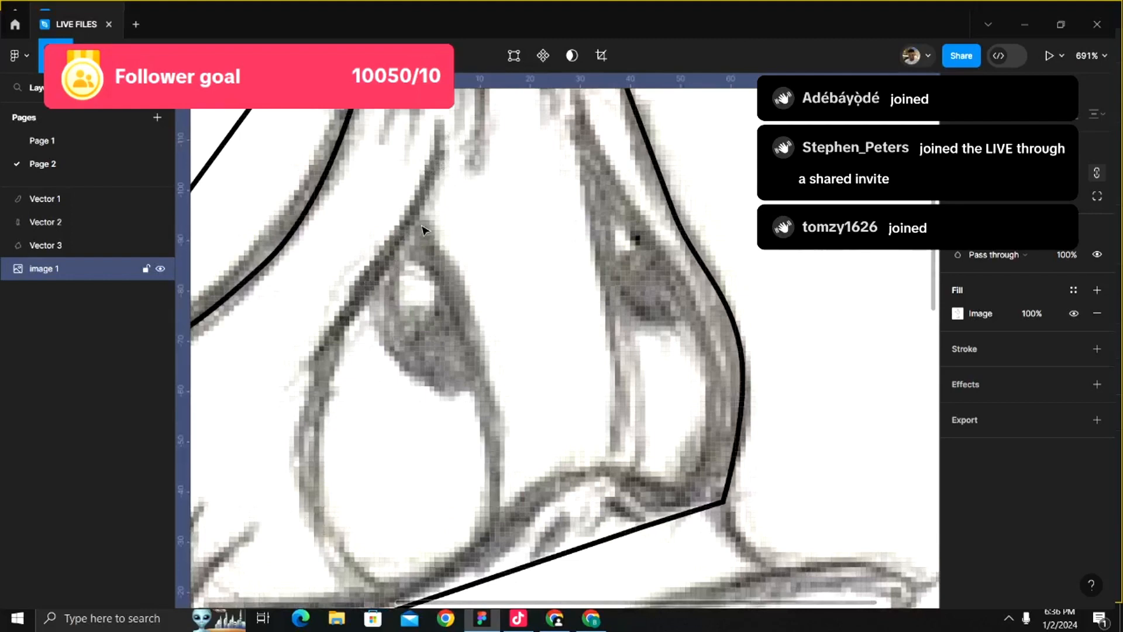
{"action": "key", "text": "p"}
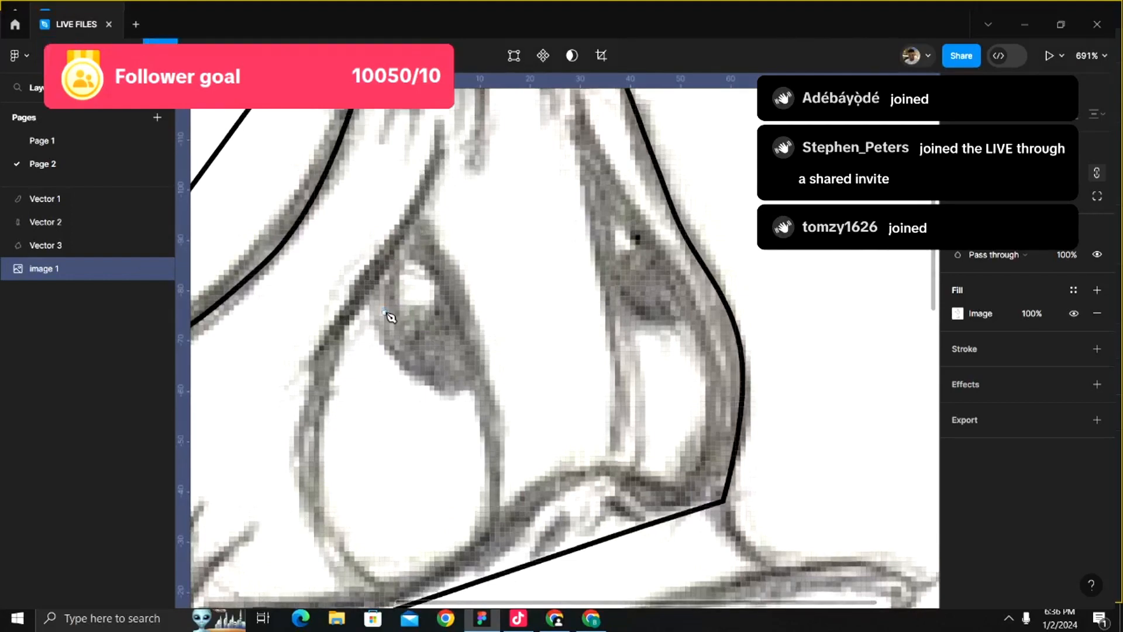
{"action": "scroll", "coordinate": [387, 316], "scroll_direction": "down", "scroll_amount": 3}
{"action": "left_click", "coordinate": [397, 148]}
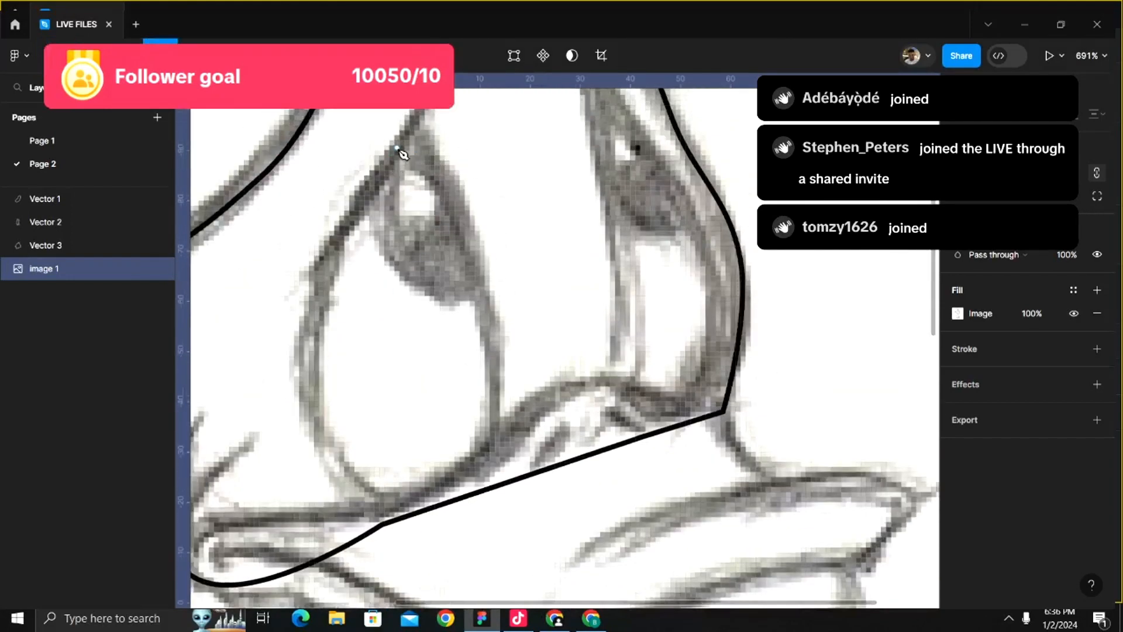
{"action": "left_click", "coordinate": [462, 234]}
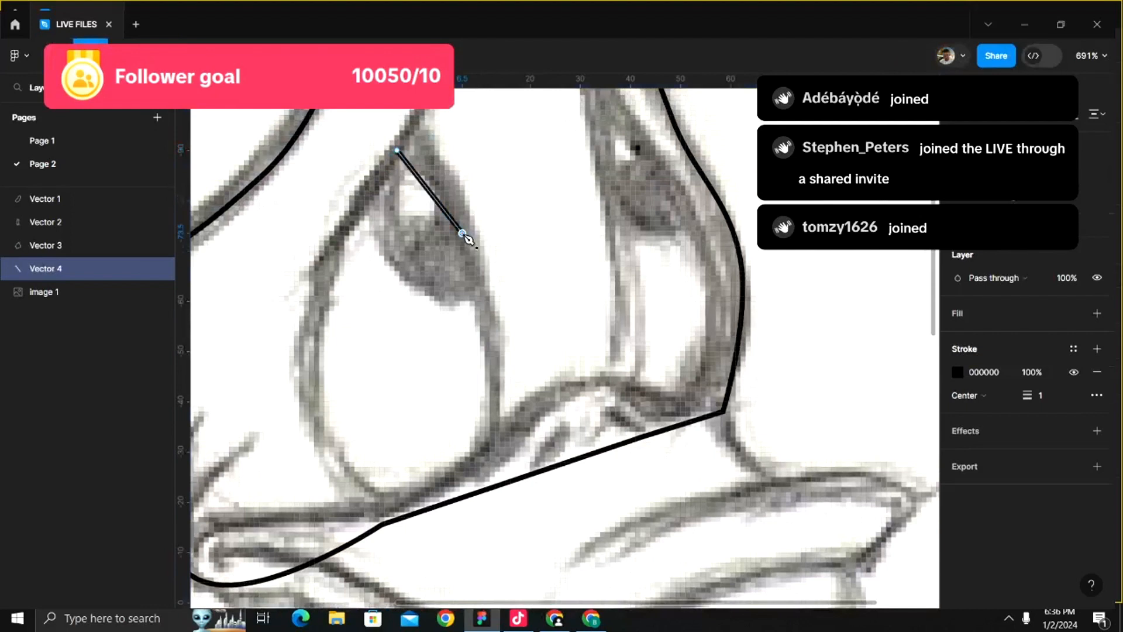
{"action": "left_click", "coordinate": [499, 391]}
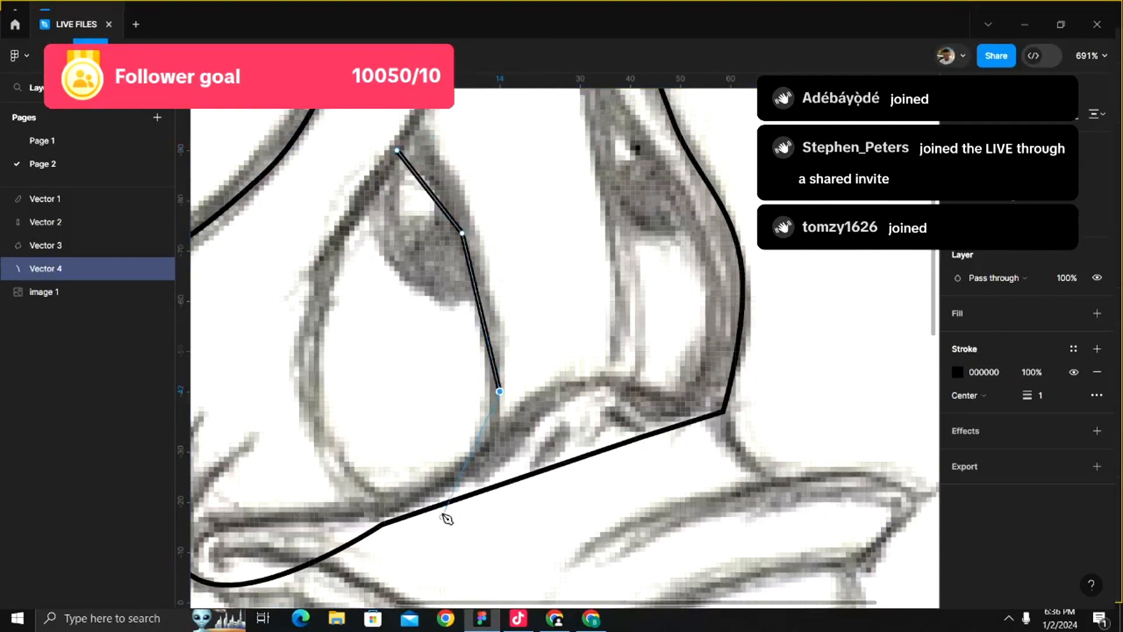
{"action": "left_click", "coordinate": [455, 466]}
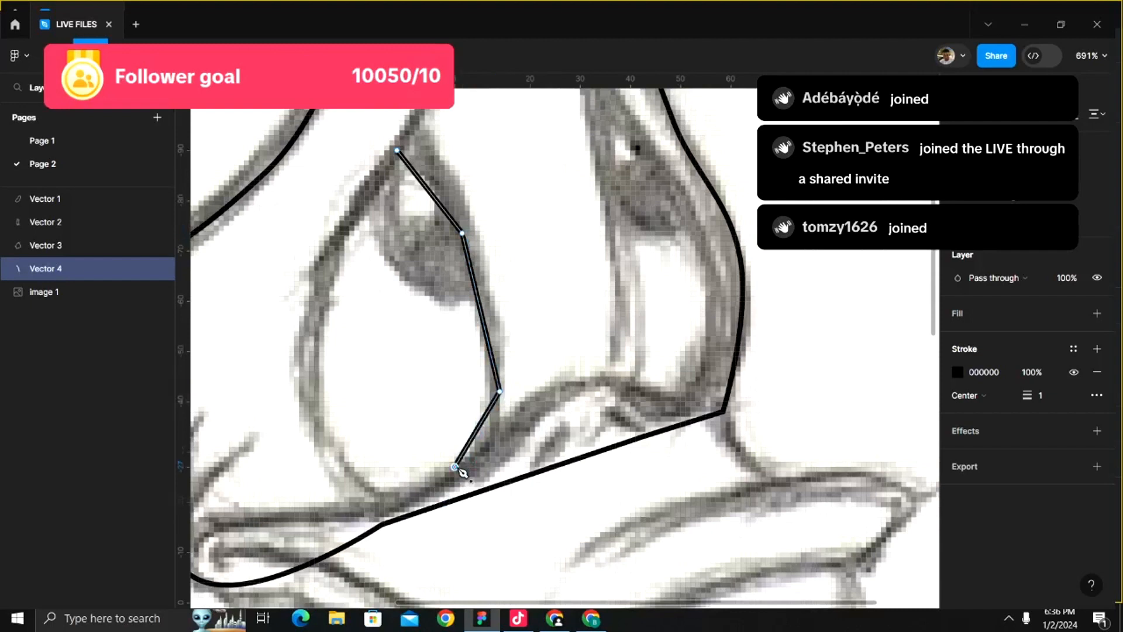
{"action": "left_click", "coordinate": [392, 499]}
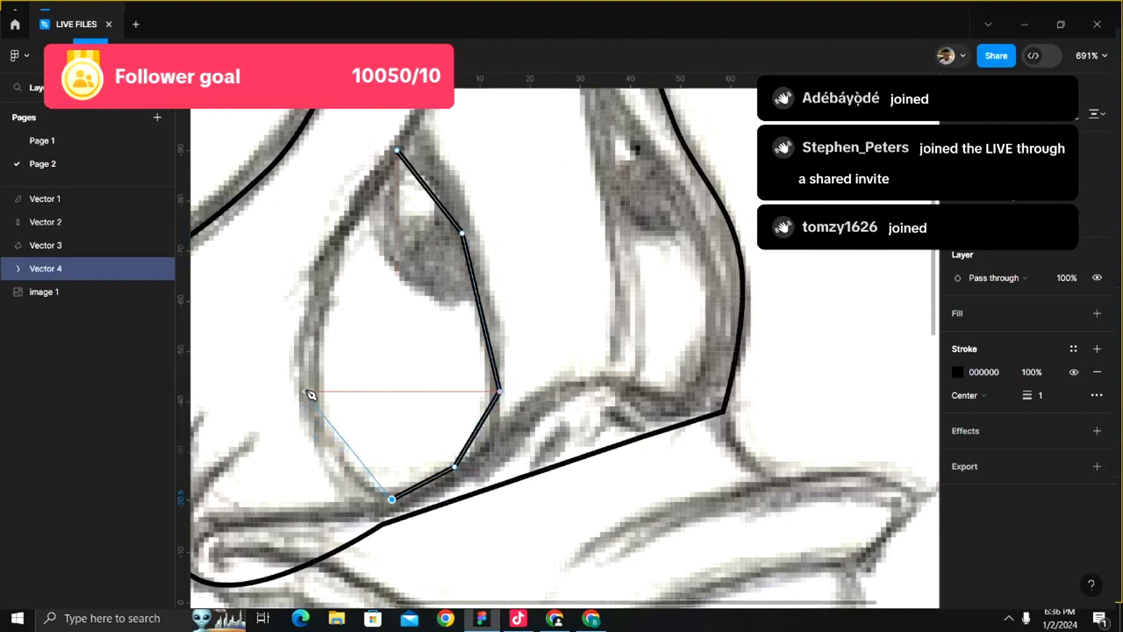
- Continue the eye path up its cheek-side edge with three more anchors and close it at the upper tip
{"action": "left_click", "coordinate": [319, 439]}
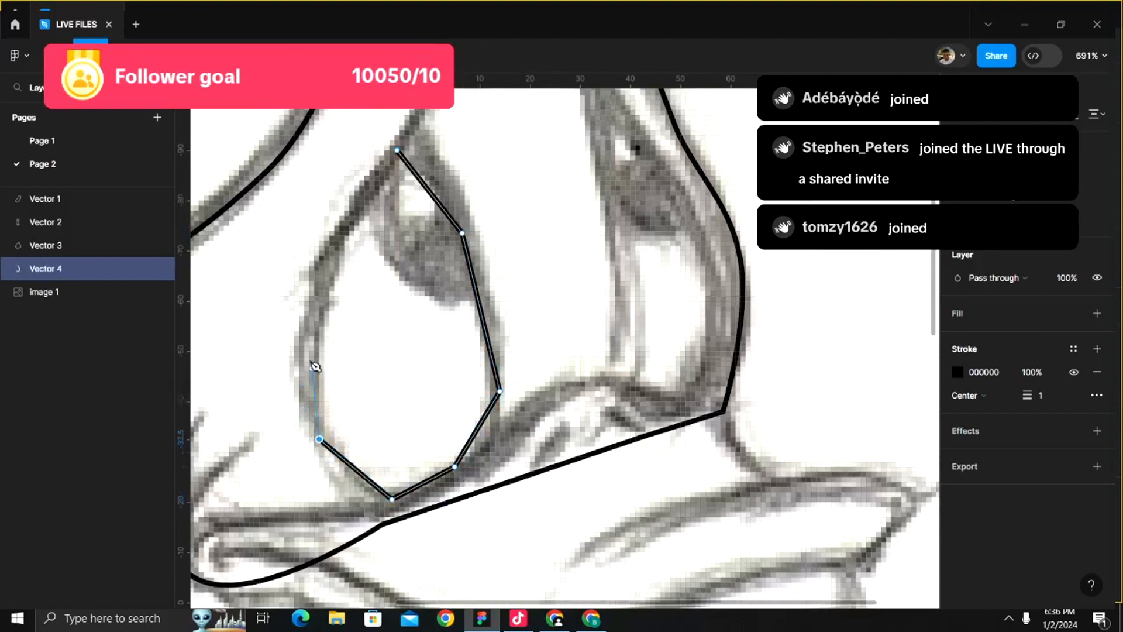
{"action": "left_click", "coordinate": [305, 326]}
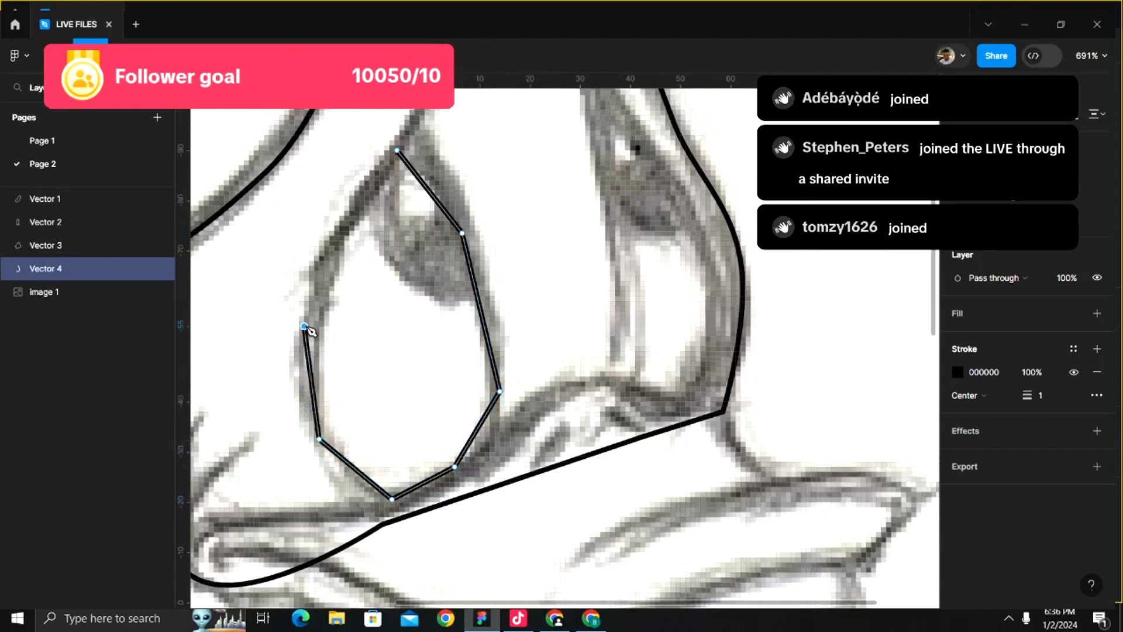
{"action": "left_click", "coordinate": [341, 234]}
{"action": "left_click", "coordinate": [398, 150]}
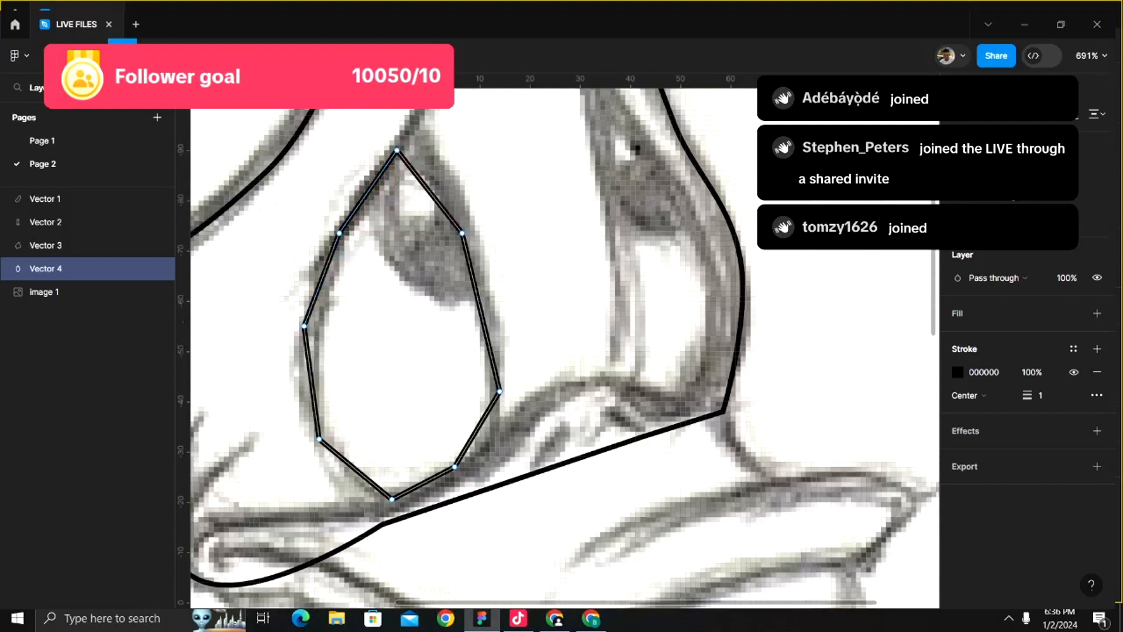
- Smooth the eye path's upper beak-side anchor and three cheek-side anchors into curves, keeping the upper tip a sharp corner
{"action": "left_click", "coordinate": [463, 233]}
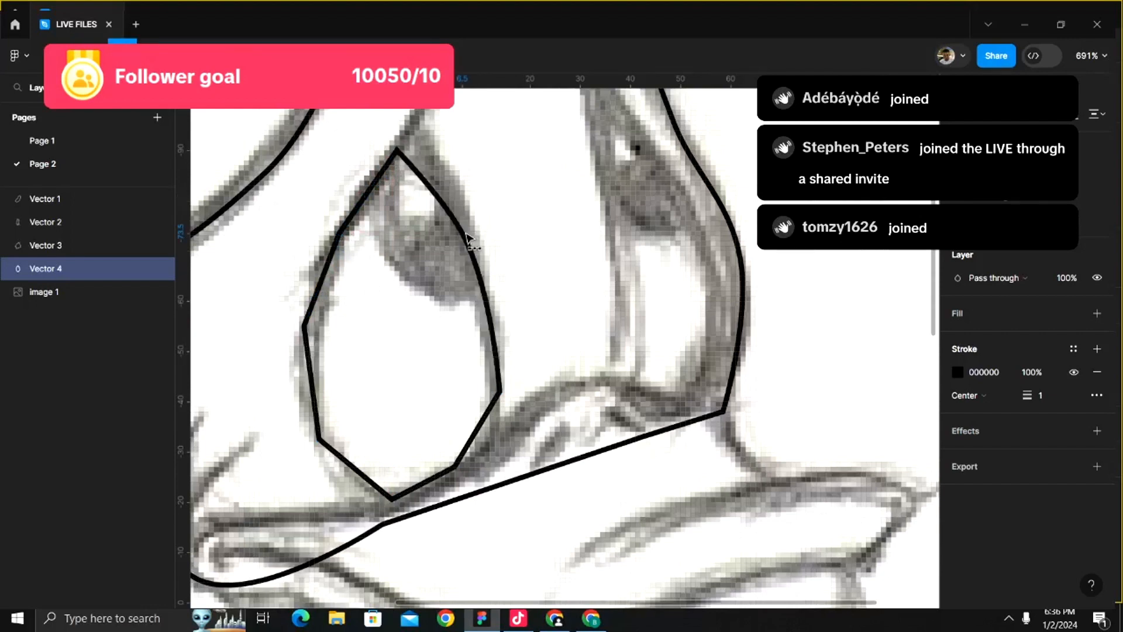
{"action": "left_click", "coordinate": [398, 151]}
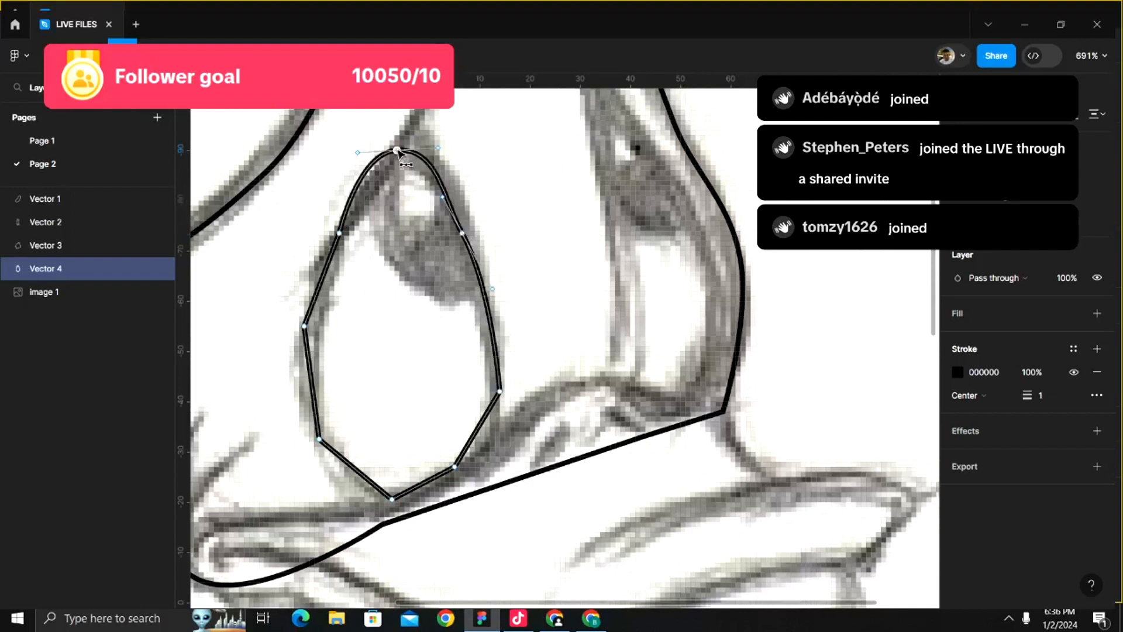
{"action": "left_click", "coordinate": [397, 151]}
{"action": "left_click", "coordinate": [340, 233]}
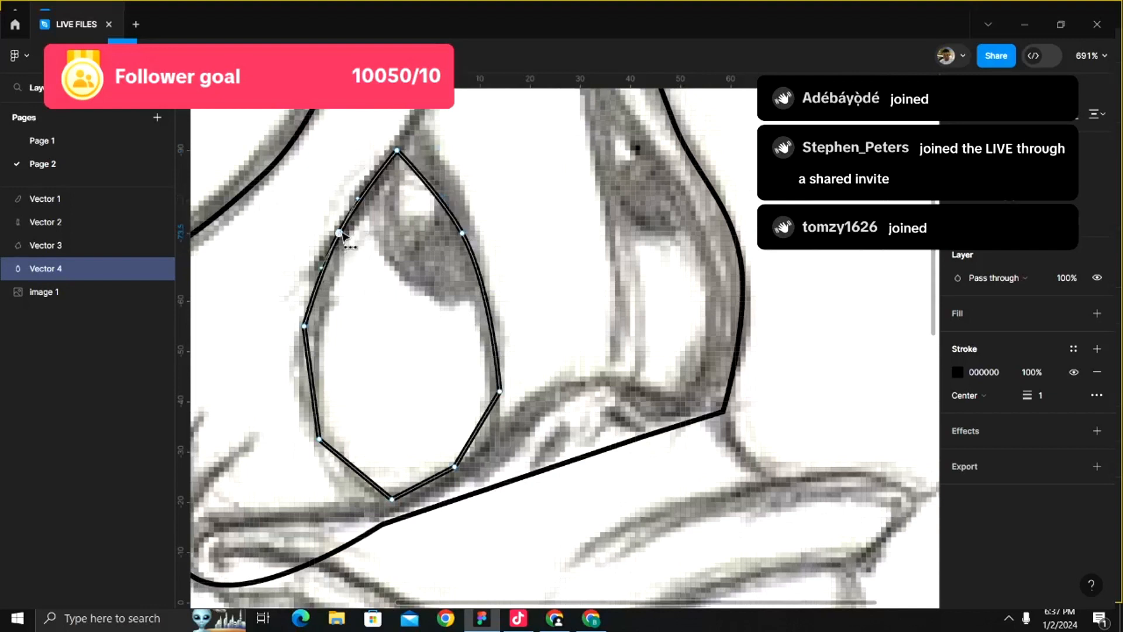
{"action": "left_click", "coordinate": [304, 325]}
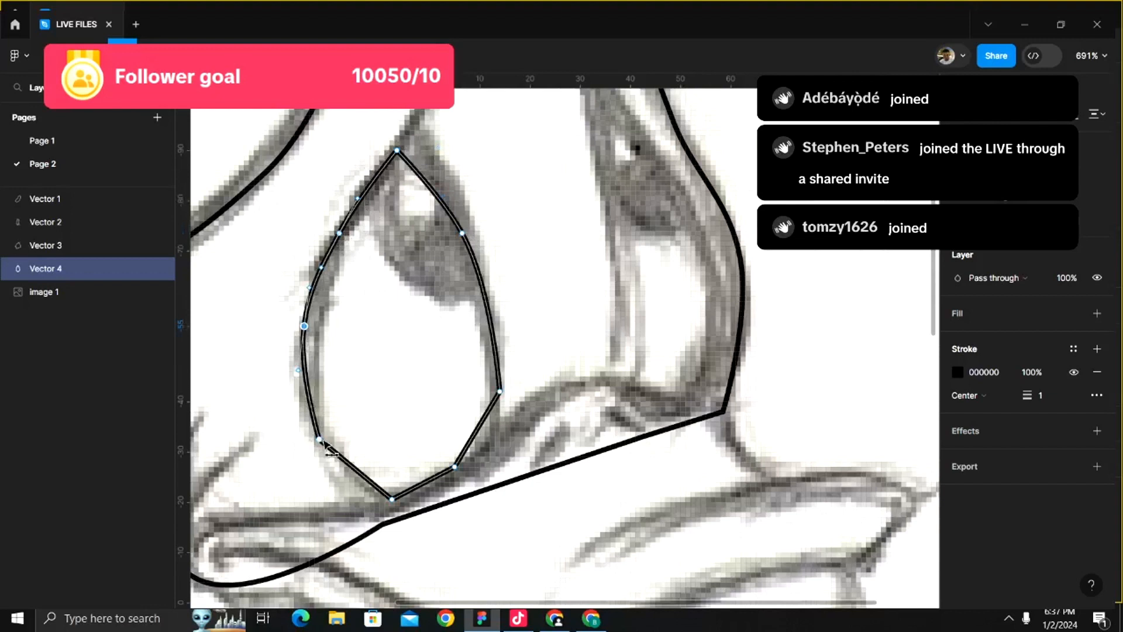
{"action": "left_click", "coordinate": [319, 440]}
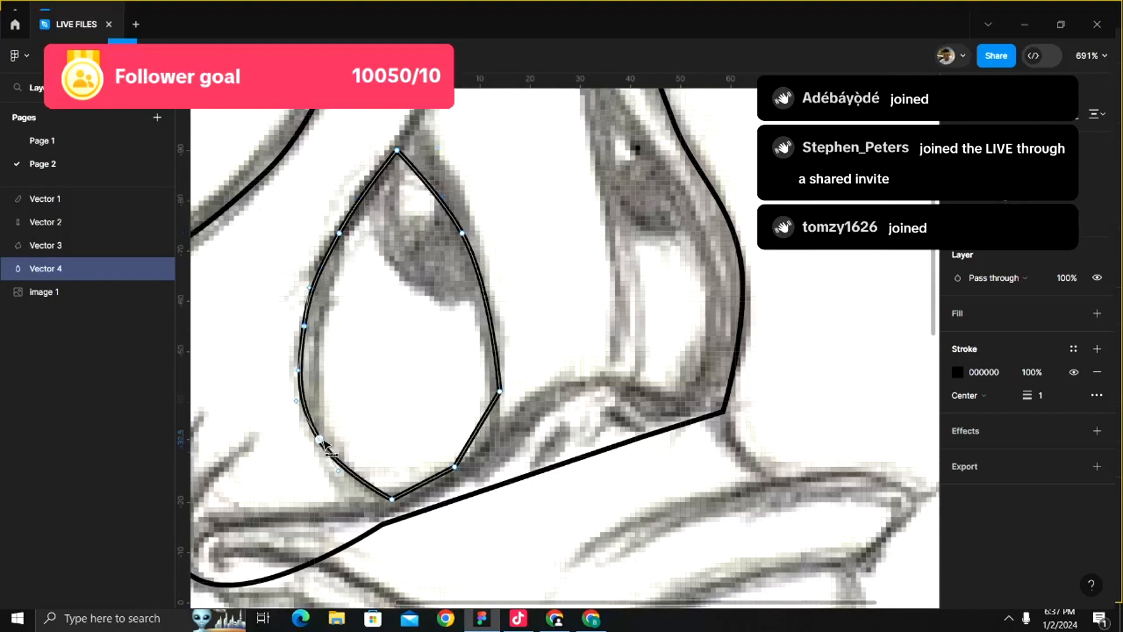
- Curve the two lower beak-side anchors of the eye path and adjust the wider one's handle to follow the sketch
{"action": "left_click", "coordinate": [455, 467]}
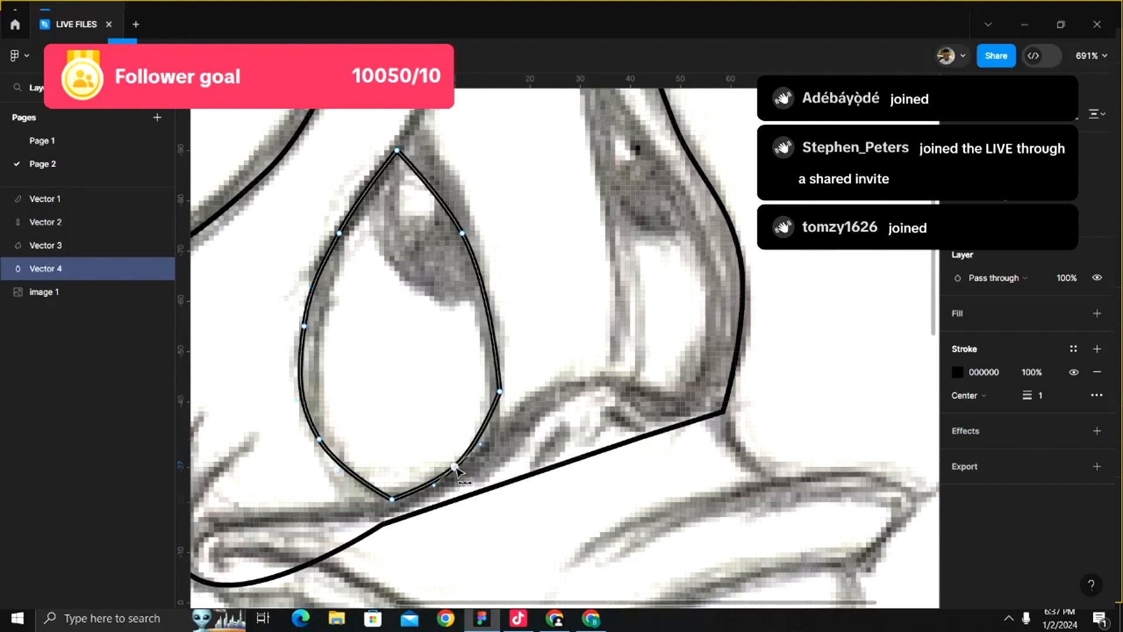
{"action": "left_click", "coordinate": [501, 392]}
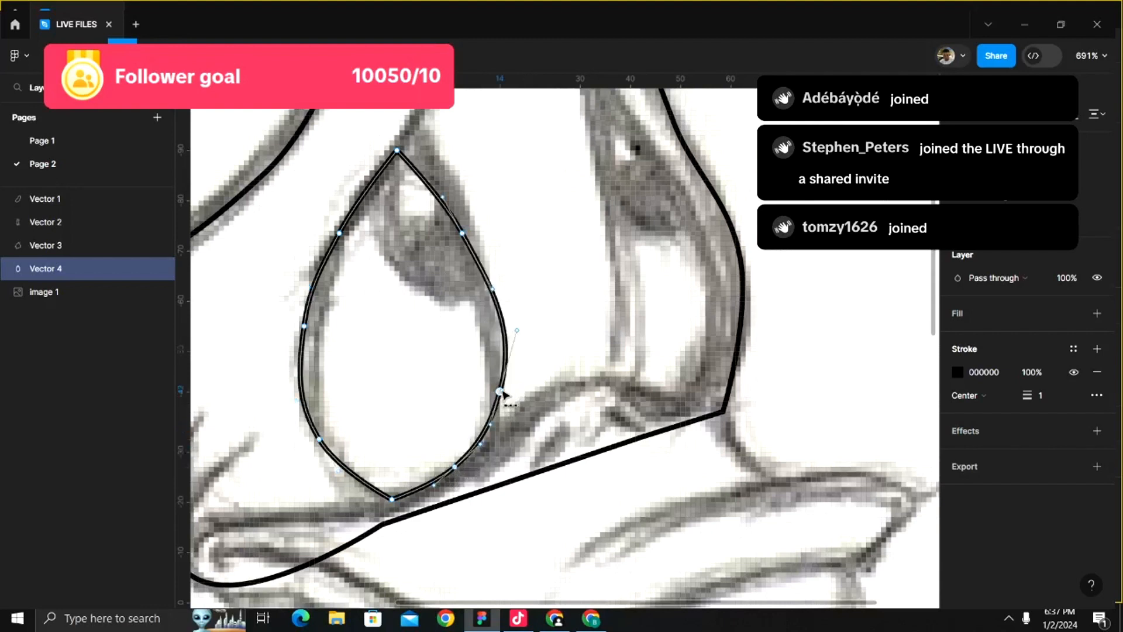
{"action": "left_click_drag", "start_coordinate": [516, 333], "coordinate": [502, 333]}
{"action": "scroll", "coordinate": [455, 468], "scroll_direction": "up", "scroll_amount": 2}
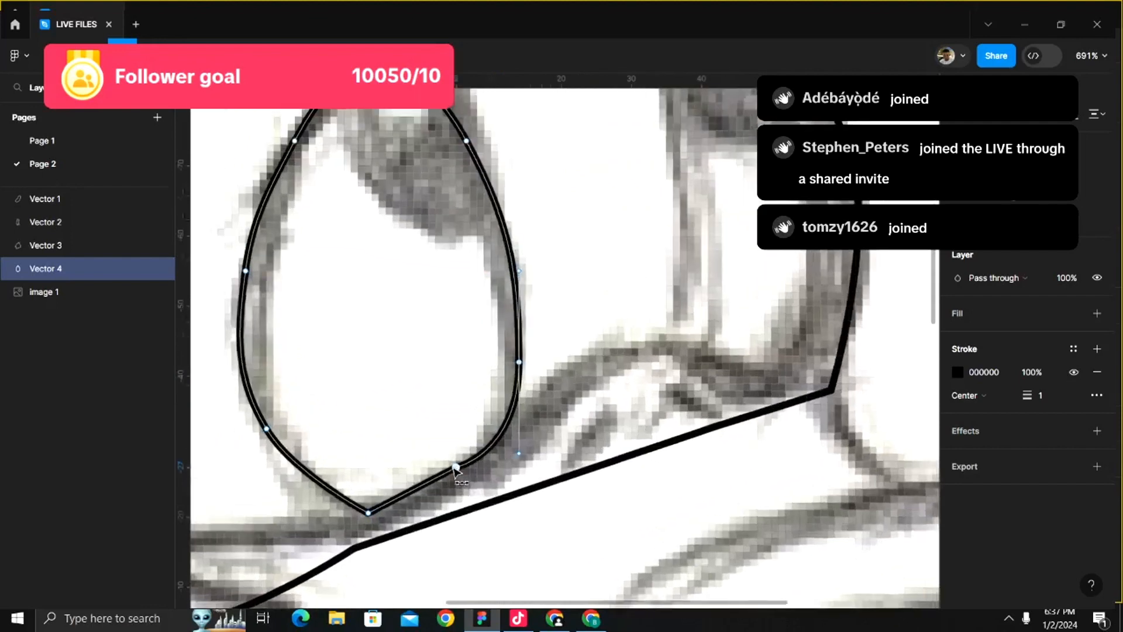
- Try to reshape the curves at the eye path's lower beak-side anchor and upper tip
{"action": "left_click", "coordinate": [455, 468]}
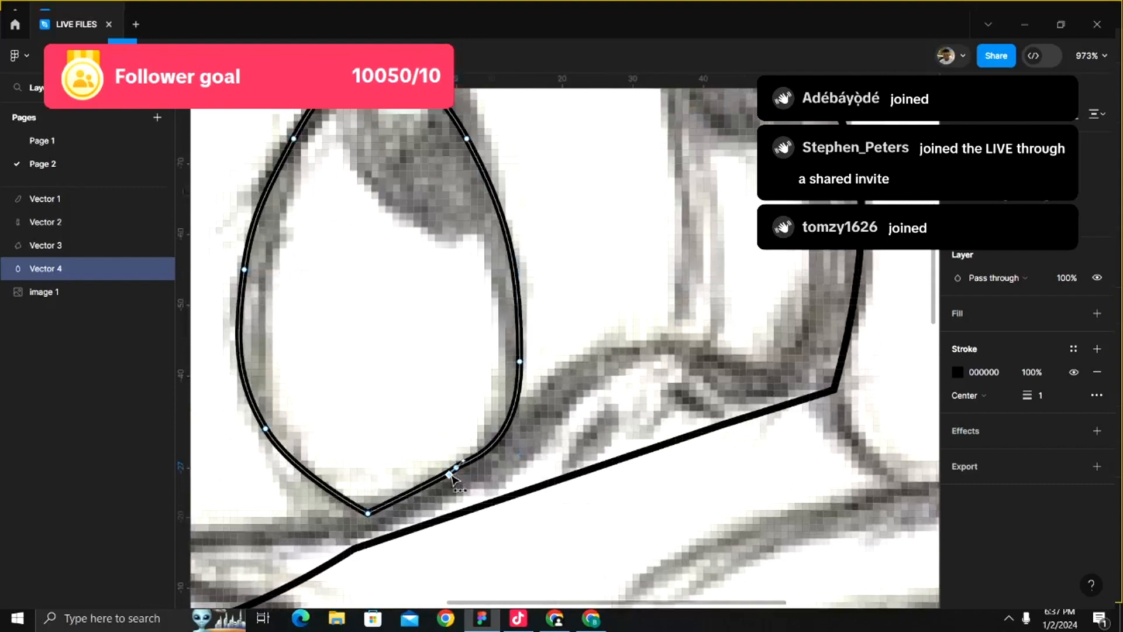
{"action": "mouse_move", "coordinate": [450, 475]}
{"action": "left_mouse_down"}
{"action": "mouse_move", "coordinate": [461, 469]}
{"action": "mouse_move", "coordinate": [448, 489]}
{"action": "left_mouse_up"}
{"action": "key", "text": "ctrl+z"}
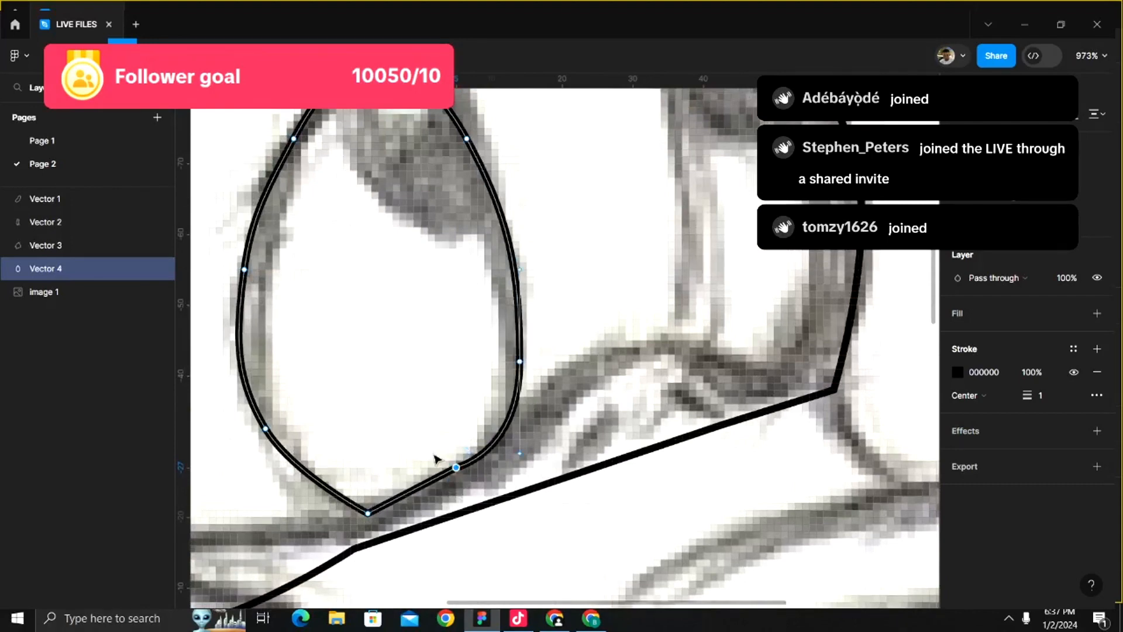
{"action": "scroll", "coordinate": [435, 458], "scroll_direction": "up", "scroll_amount": 1}
{"action": "scroll", "coordinate": [435, 458], "scroll_direction": "down", "scroll_amount": 4}
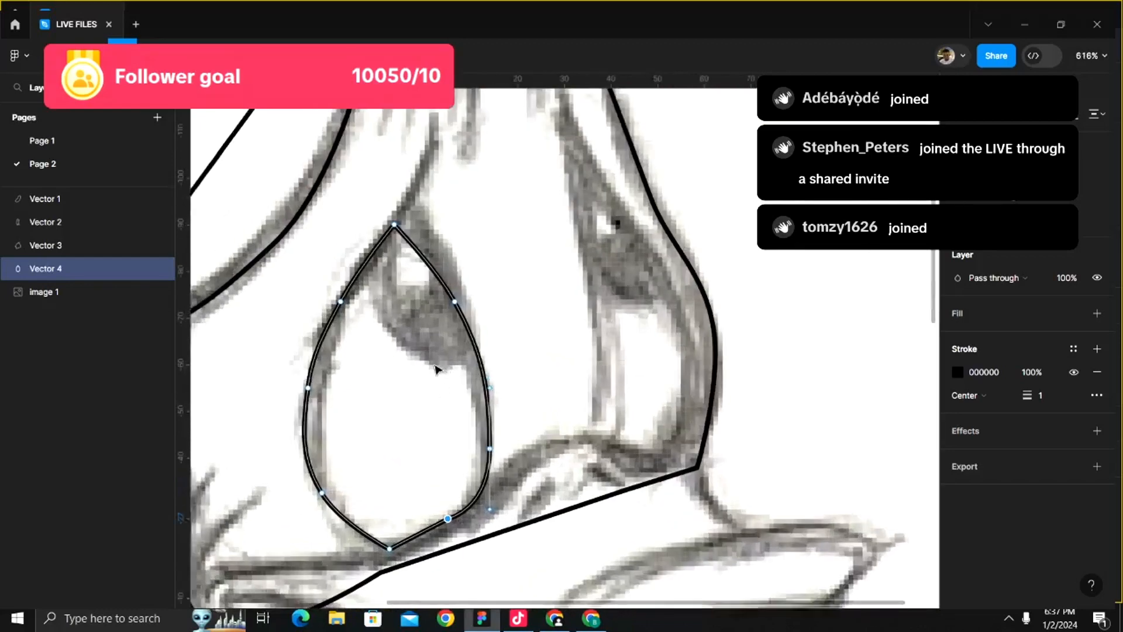
{"action": "scroll", "coordinate": [435, 368], "scroll_direction": "up", "scroll_amount": 1}
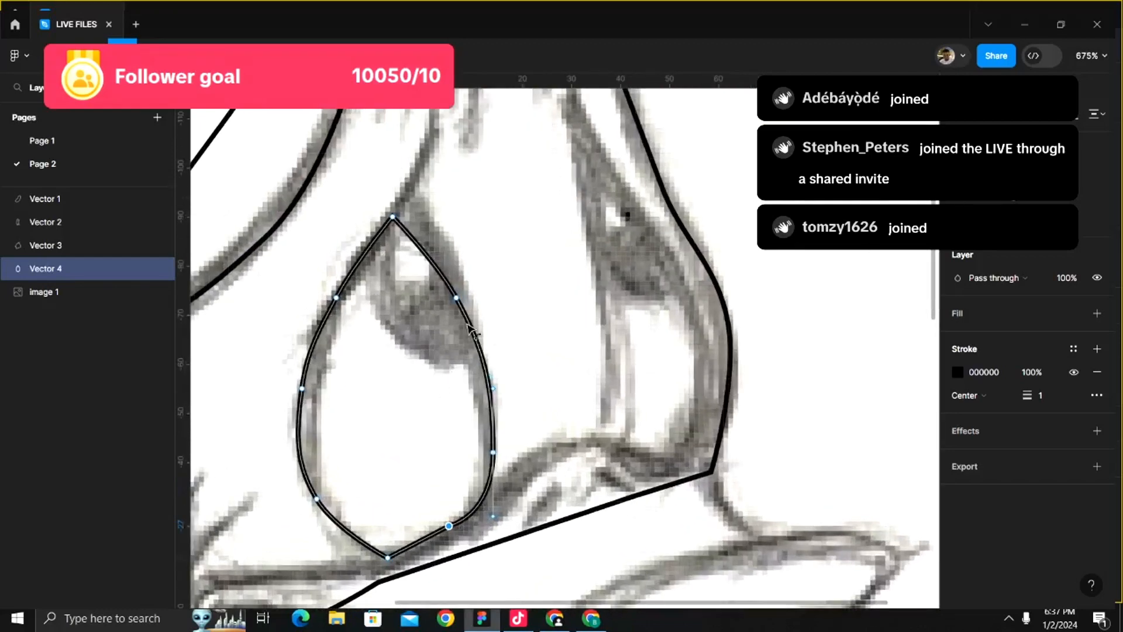
{"action": "left_click", "coordinate": [392, 217], "text": "ctrl"}
{"action": "key", "text": "ctrl+z"}
- Raise the eye path's upper tip and upper beak-side anchor, and nudge the lower beak-side anchor inward onto the sketch line
{"action": "left_click", "coordinate": [393, 217]}
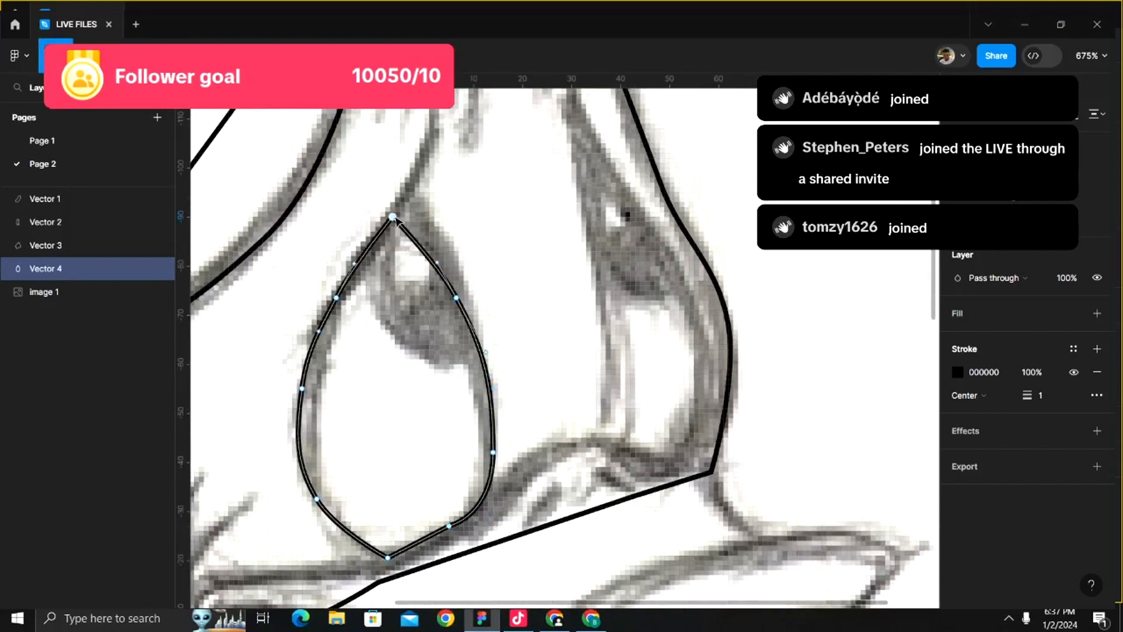
{"action": "left_click_drag", "start_coordinate": [413, 195], "coordinate": [403, 197]}
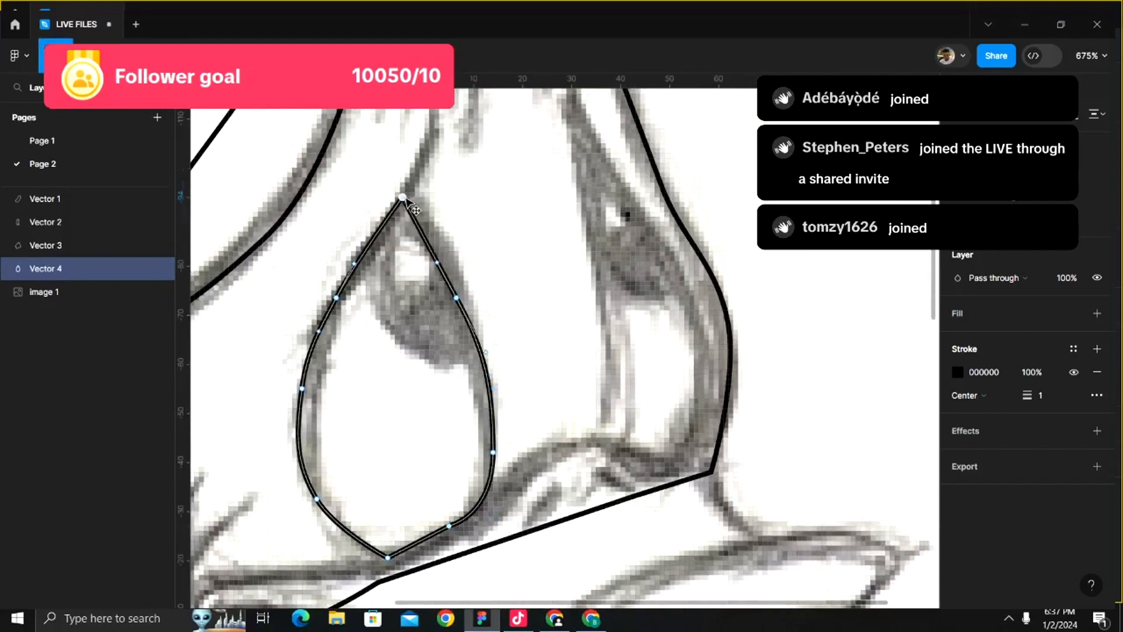
{"action": "left_click", "coordinate": [456, 298]}
{"action": "left_click_drag", "start_coordinate": [457, 299], "coordinate": [459, 287]}
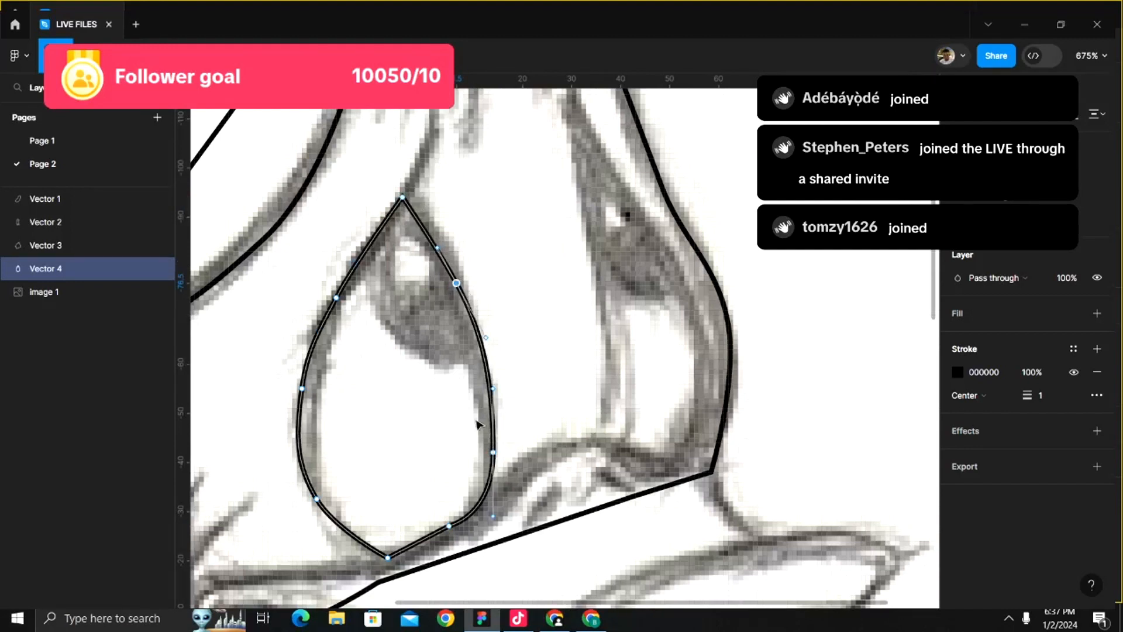
{"action": "mouse_move", "coordinate": [506, 443]}
{"action": "left_mouse_down"}
{"action": "mouse_move", "coordinate": [483, 478]}
{"action": "mouse_move", "coordinate": [488, 448]}
{"action": "left_mouse_up"}
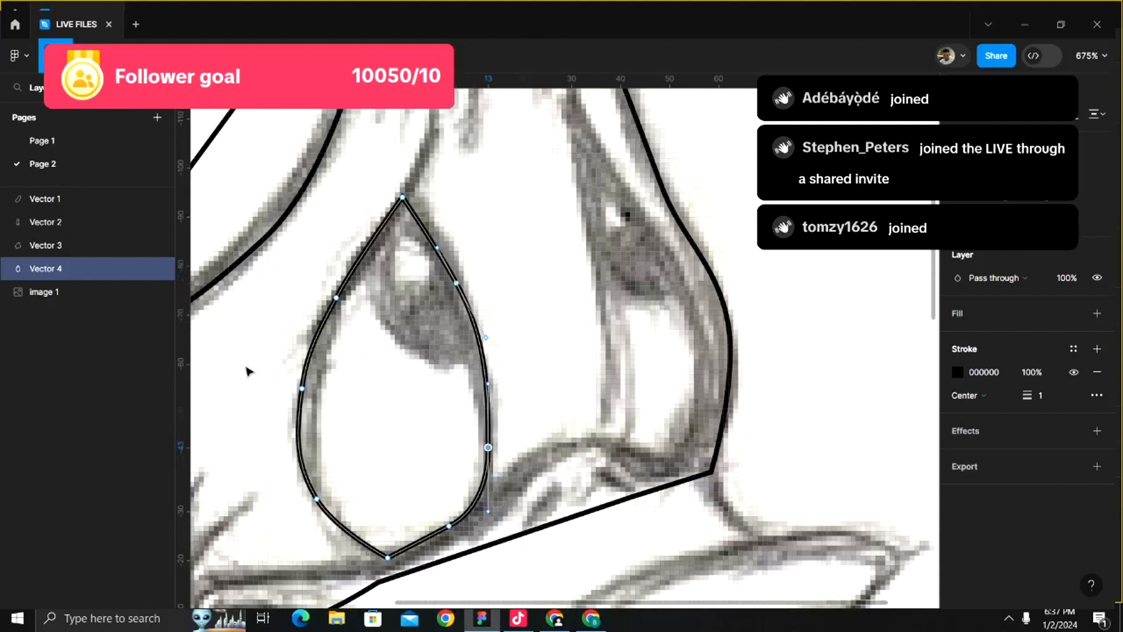
- Shift the two lower cheek-side anchors of the eye path slightly inward together and finish editing the path
{"action": "left_click_drag", "start_coordinate": [228, 334], "coordinate": [334, 504]}
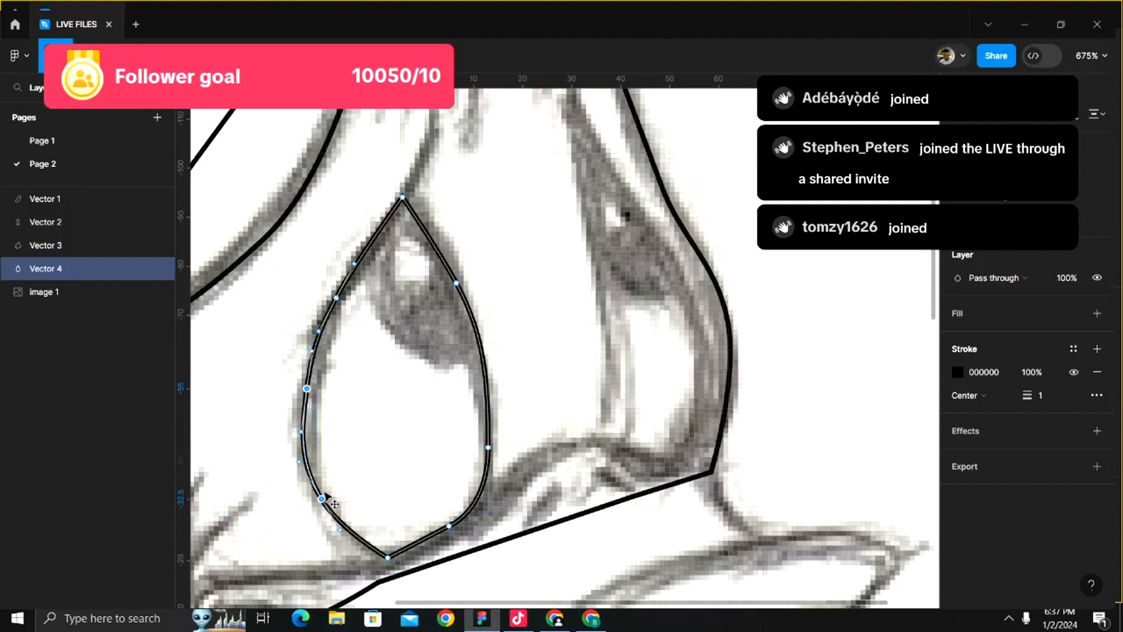
{"action": "left_click", "coordinate": [242, 425]}
{"action": "scroll", "coordinate": [241, 425], "scroll_direction": "down", "scroll_amount": 5}
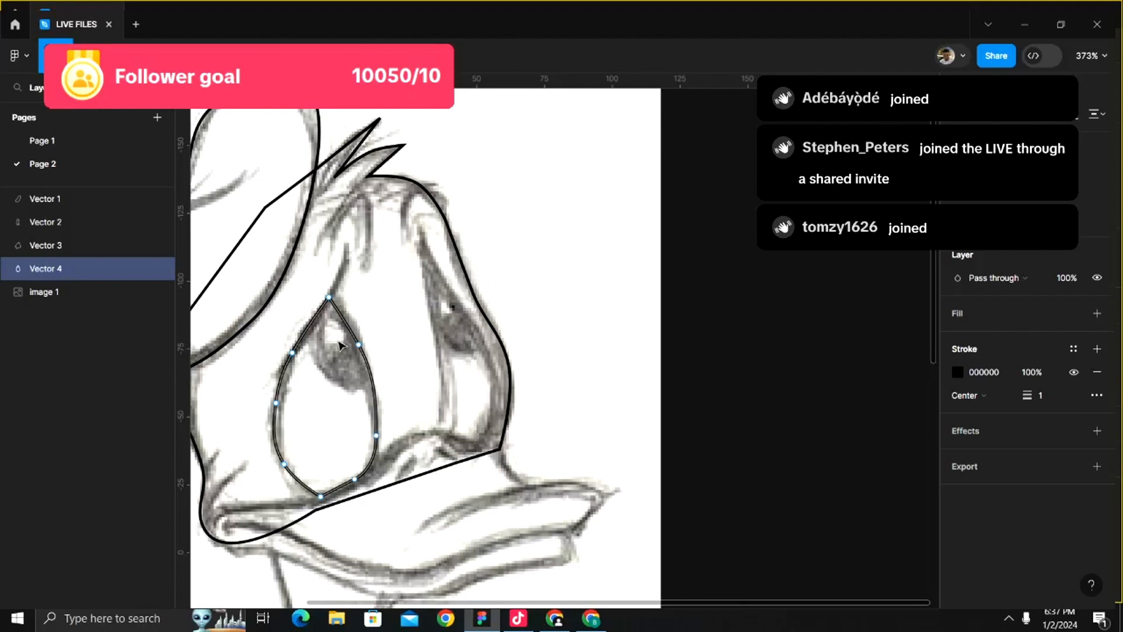
{"action": "scroll", "coordinate": [340, 346], "scroll_direction": "up", "scroll_amount": 4}
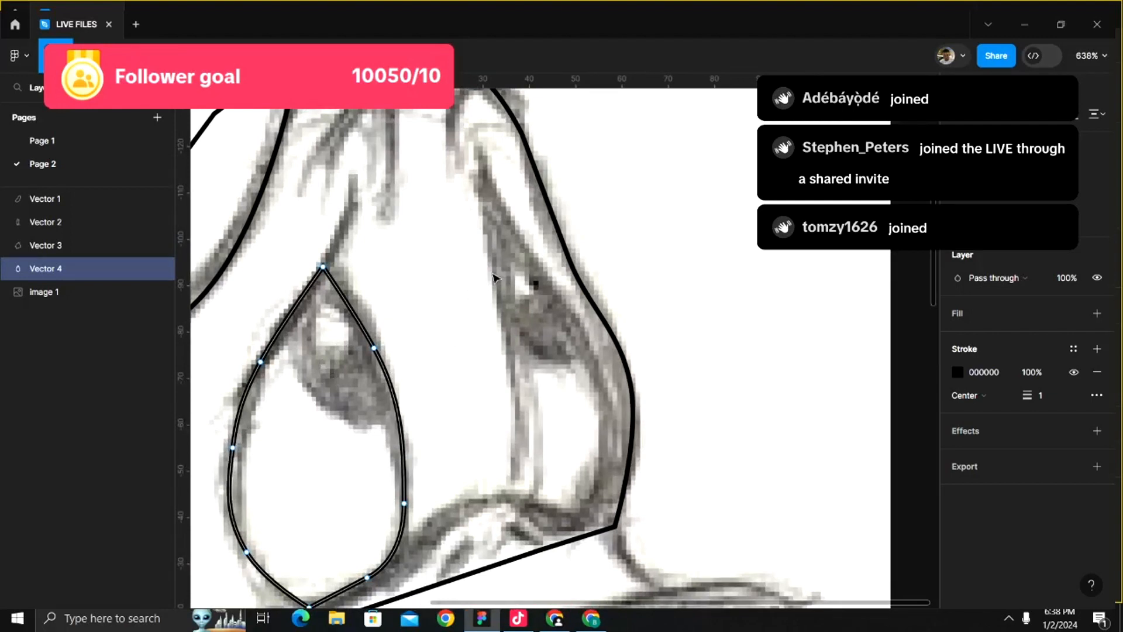
{"action": "key", "text": "Escape"}
{"action": "left_click", "coordinate": [463, 327]}
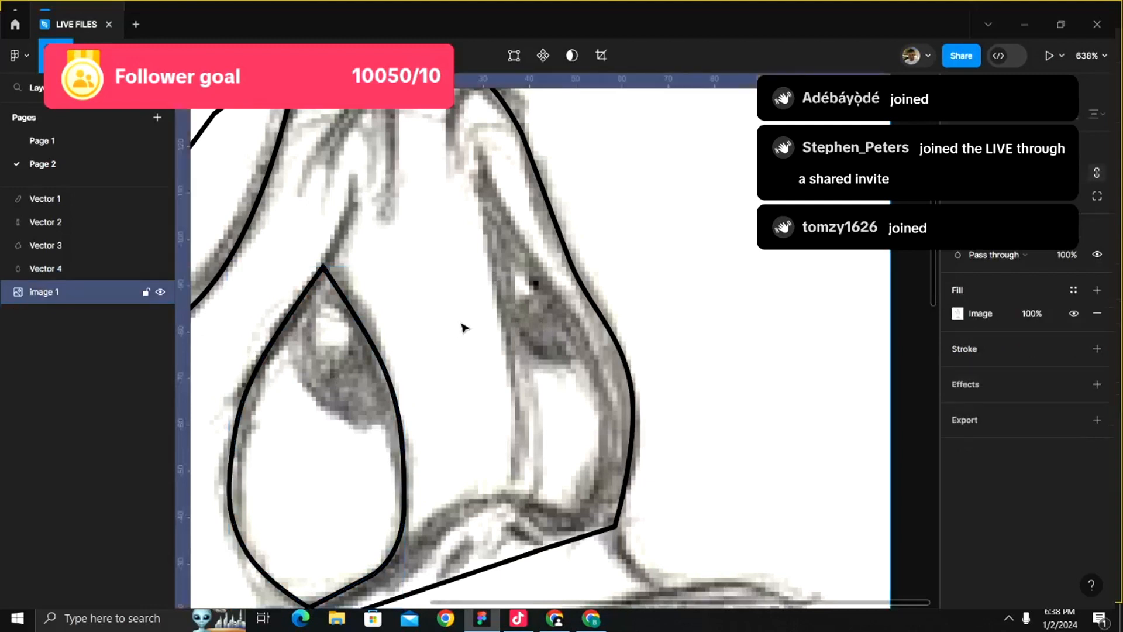
{"action": "left_click", "coordinate": [389, 363]}
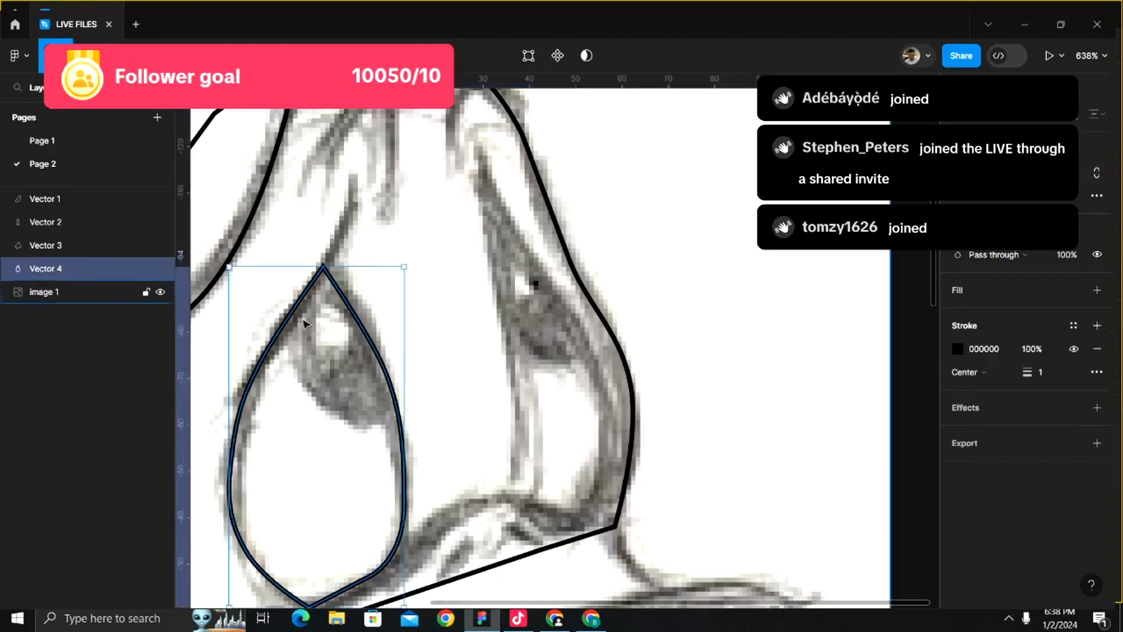
- With the Pen tool, start the pupil path on the eye outline's cheek-side edge and add a second anchor at the shading's lower edge
{"action": "key", "text": "p"}
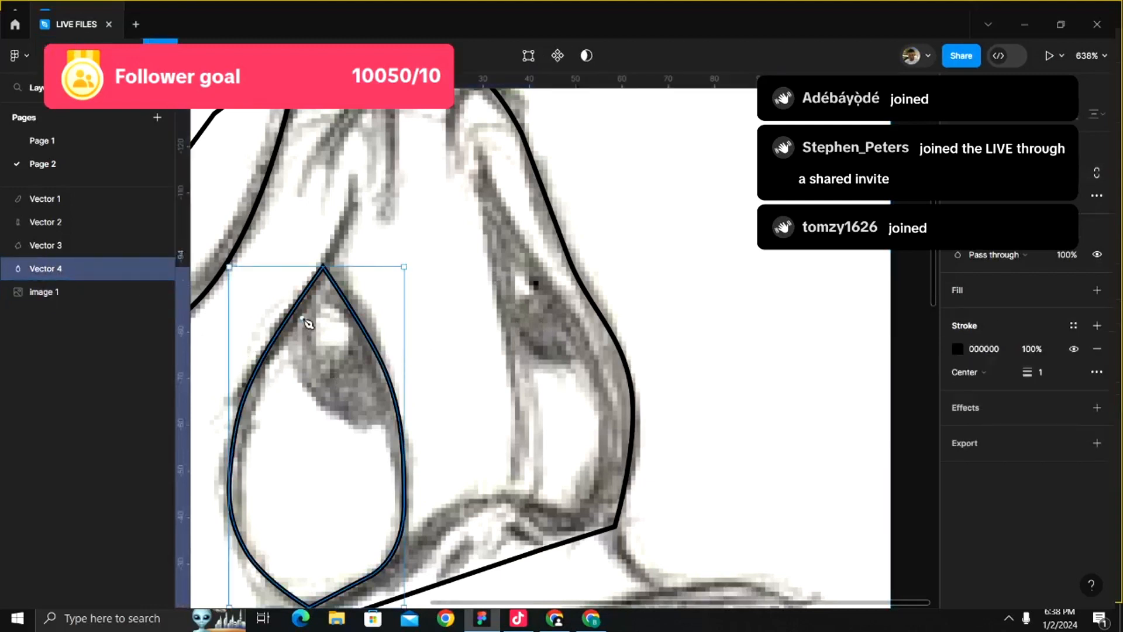
{"action": "left_click", "coordinate": [302, 318]}
{"action": "left_click", "coordinate": [328, 454]}
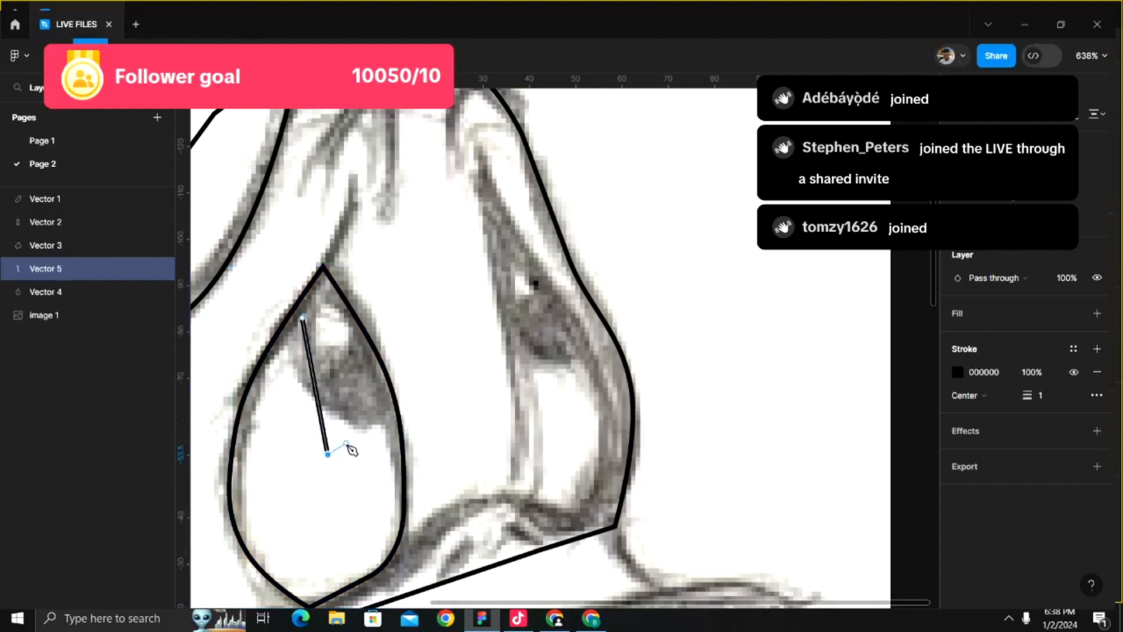
{"action": "key", "text": "ctrl+z"}
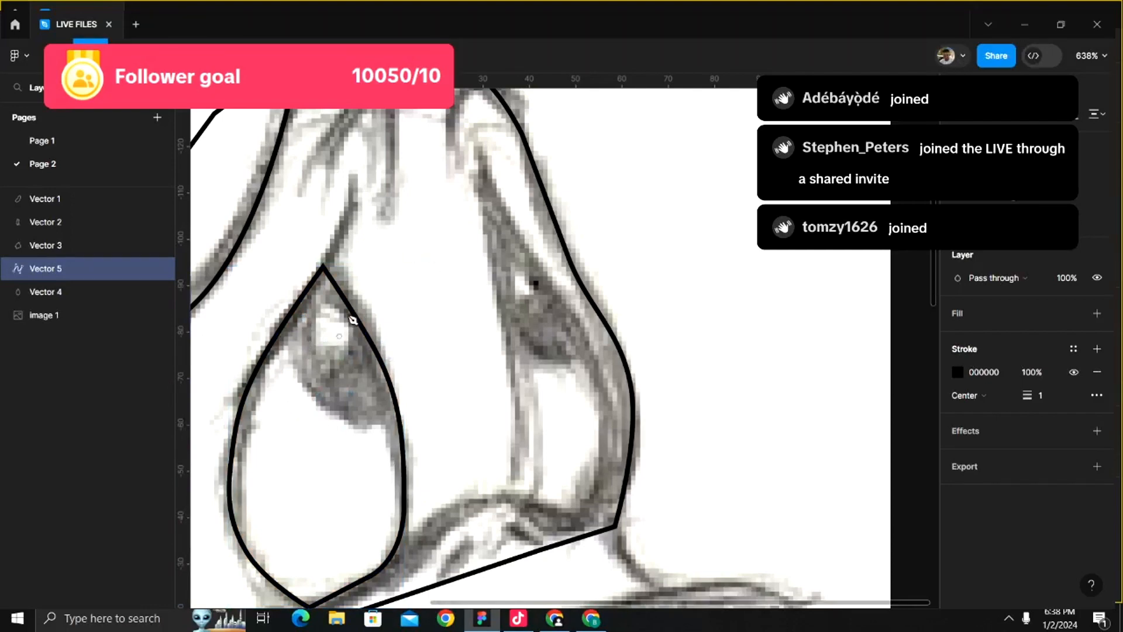
{"action": "scroll", "coordinate": [268, 369], "scroll_direction": "up", "scroll_amount": 5}
{"action": "scroll", "coordinate": [268, 368], "scroll_direction": "down", "scroll_amount": 3}
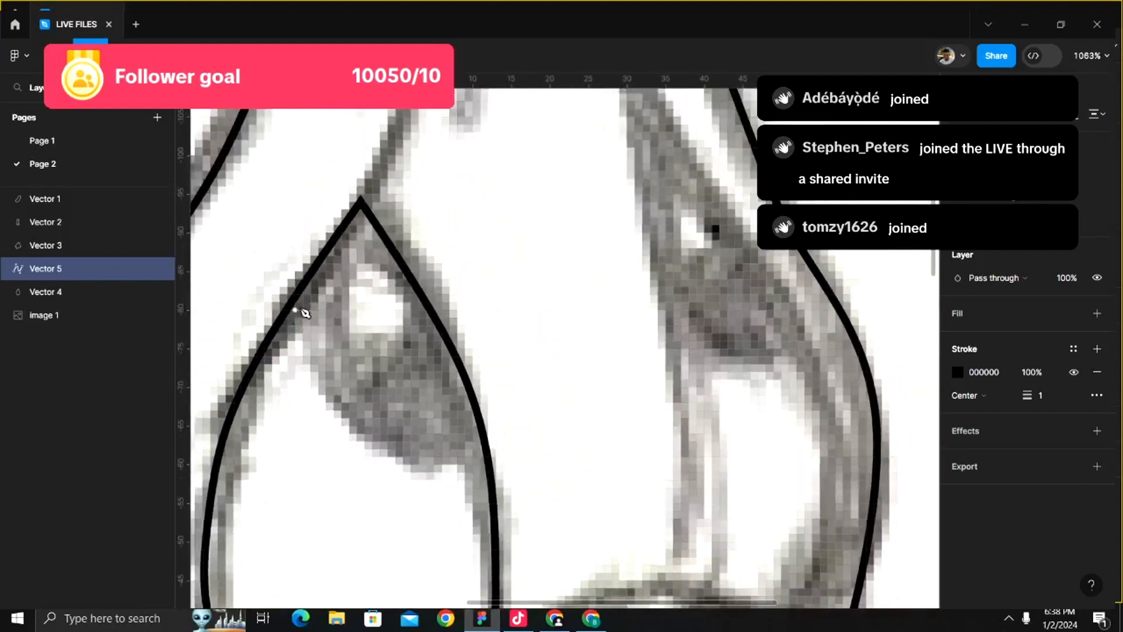
{"action": "left_click", "coordinate": [292, 303]}
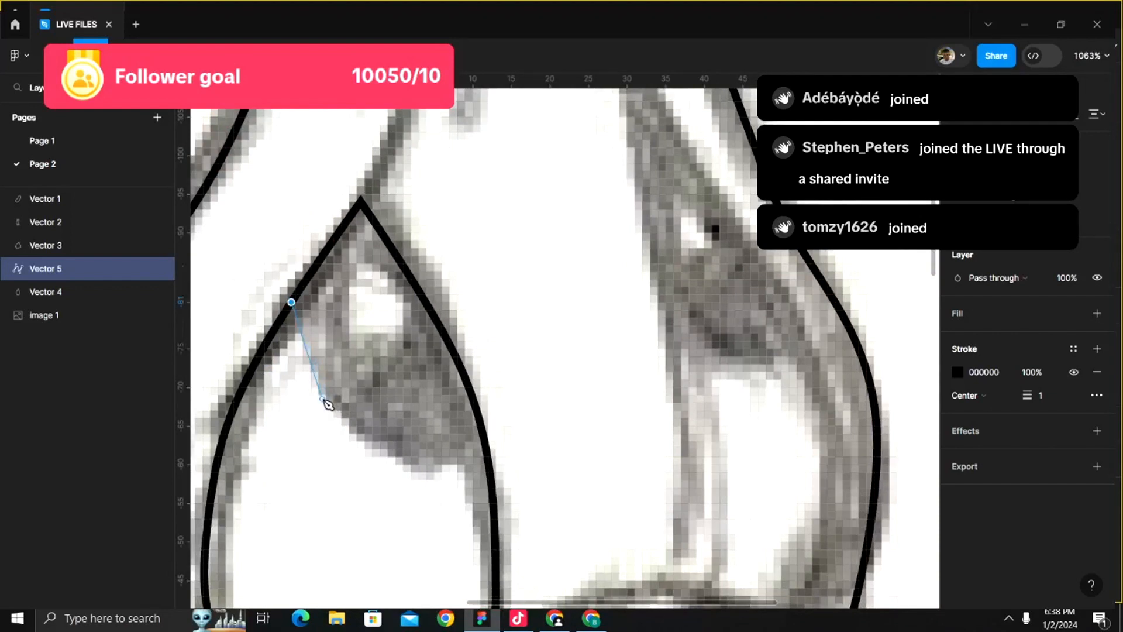
{"action": "left_click", "coordinate": [322, 398]}
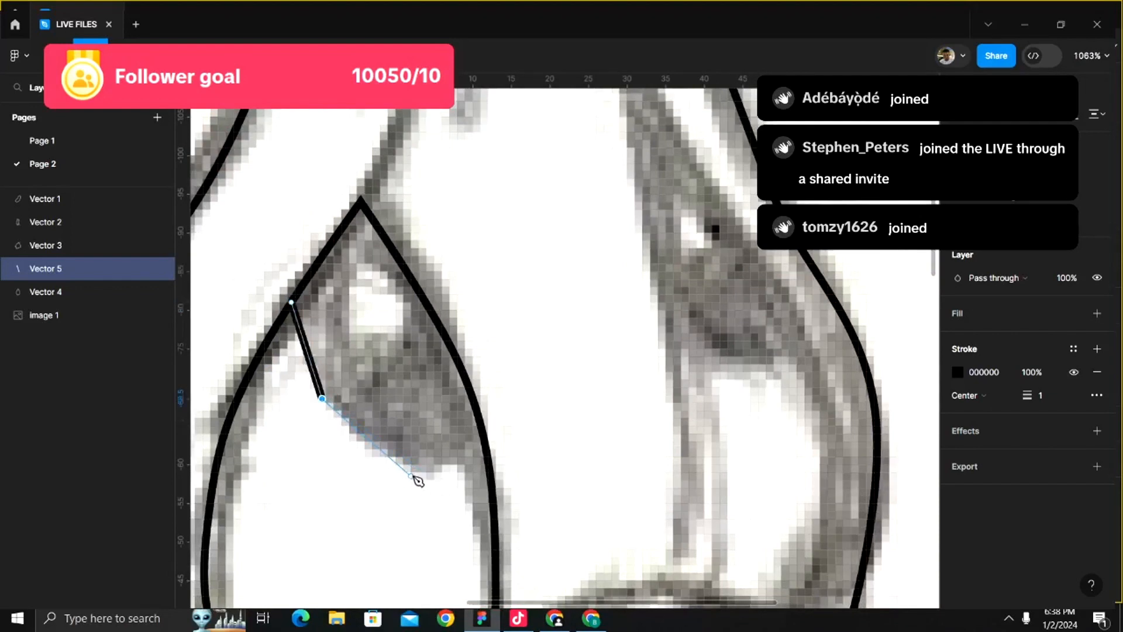
{"action": "key", "text": "ctrl+z"}
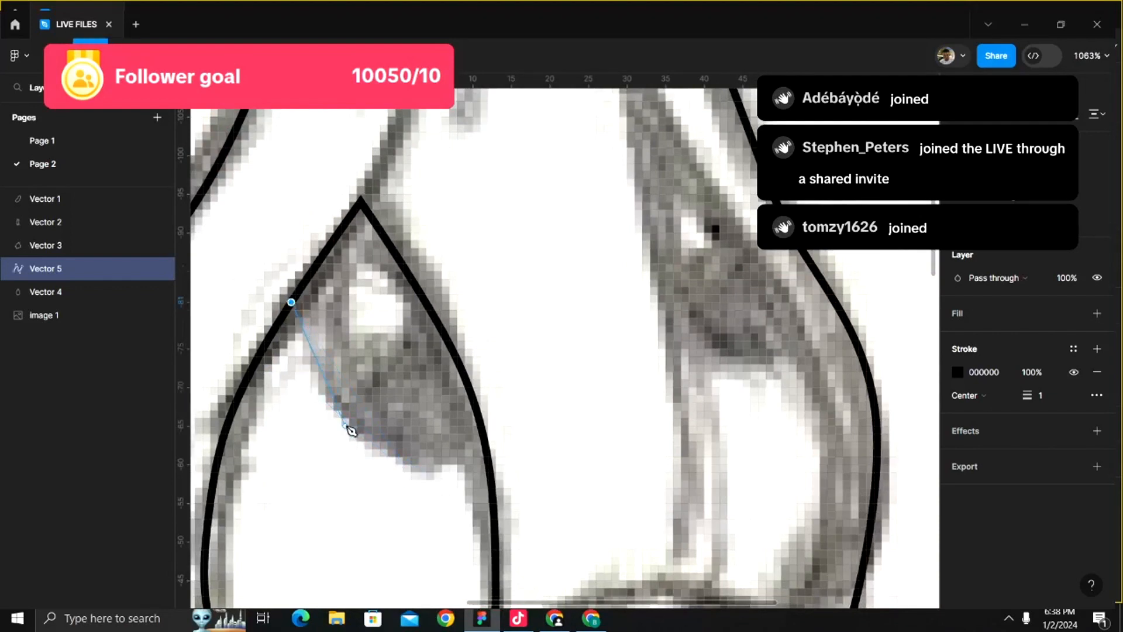
{"action": "left_click", "coordinate": [345, 425]}
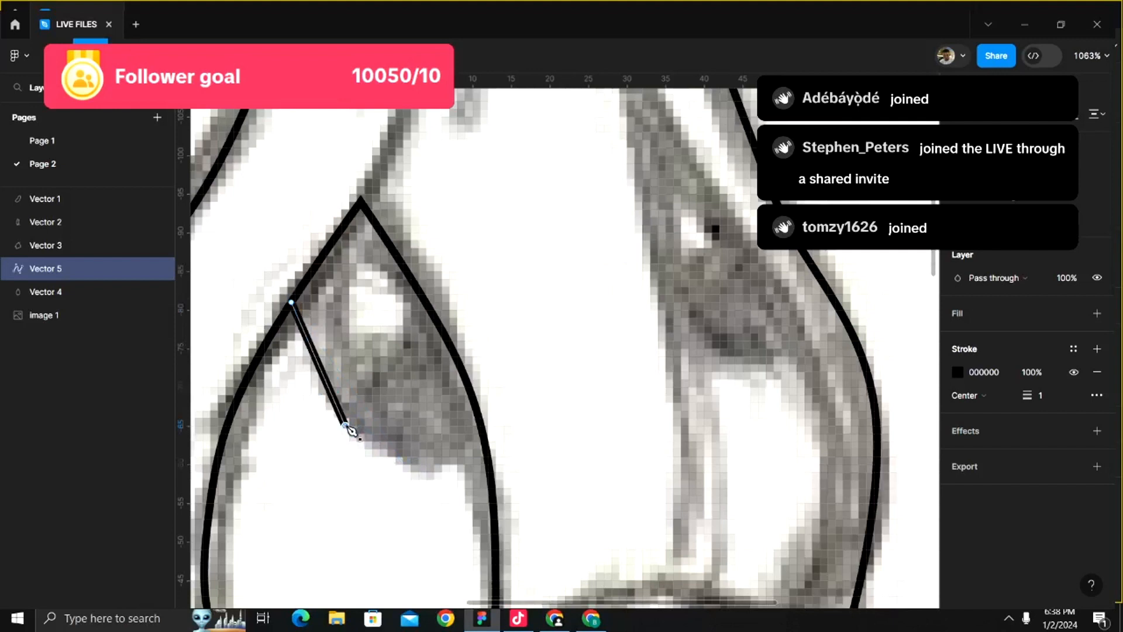
{"action": "left_click", "coordinate": [490, 472]}
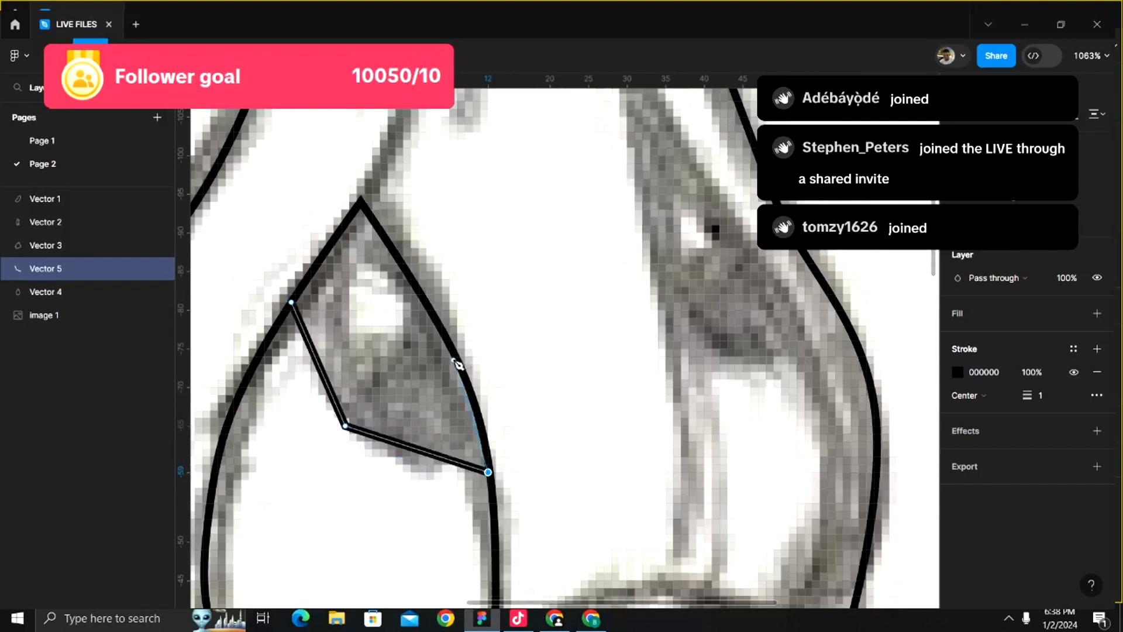
{"action": "left_click", "coordinate": [453, 360]}
{"action": "key", "text": "ctrl+z"}
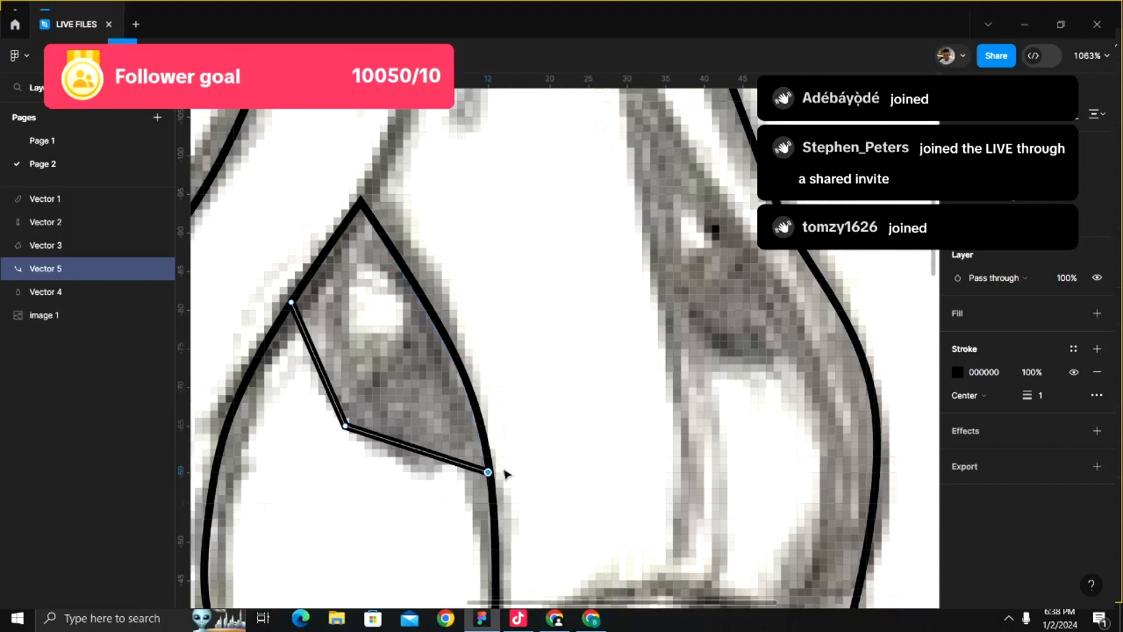
{"action": "scroll", "coordinate": [504, 472], "scroll_direction": "up", "scroll_amount": 5}
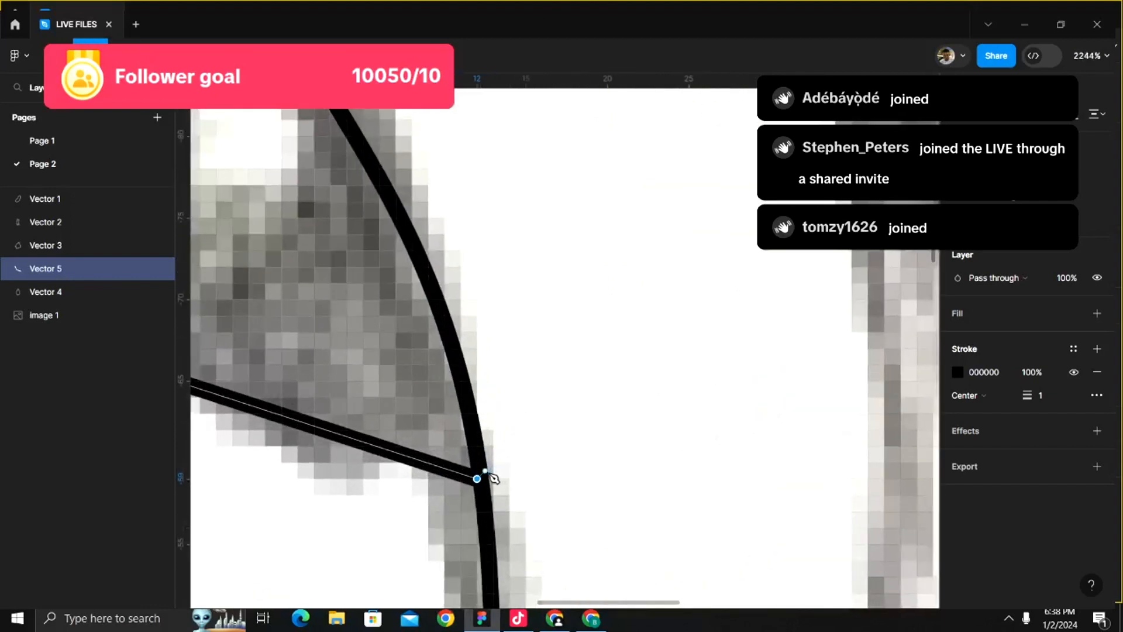
{"action": "scroll", "coordinate": [486, 494], "scroll_direction": "down", "scroll_amount": 7}
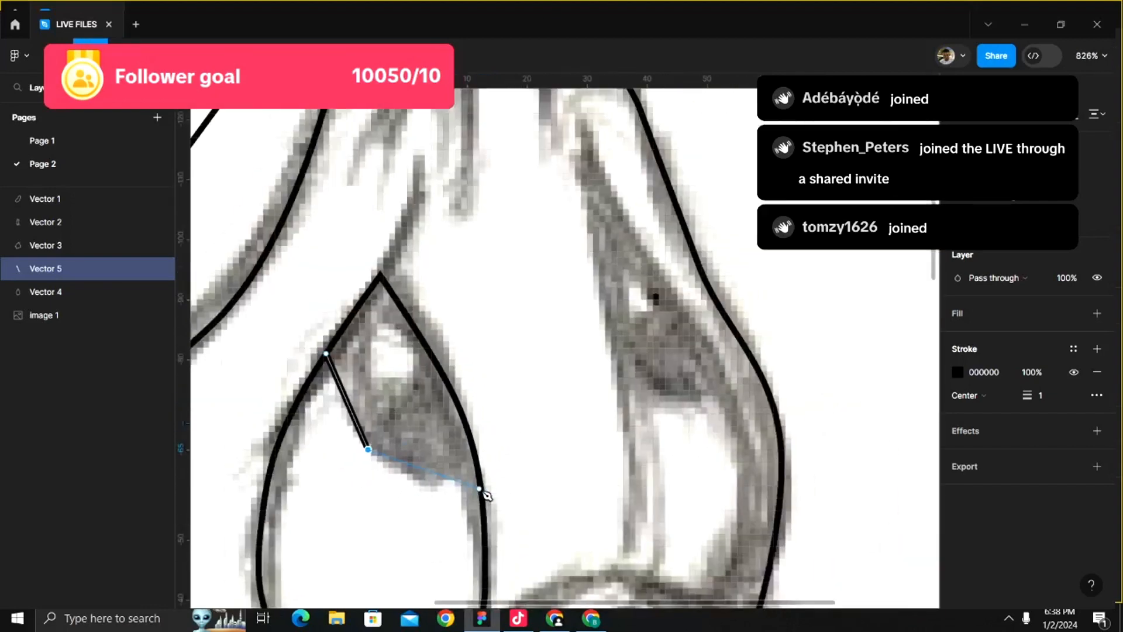
- Add the pupil path's third anchor on the eye outline's beak-side edge, level with the bottom of the shading
{"action": "scroll", "coordinate": [484, 492], "scroll_direction": "up", "scroll_amount": 5}
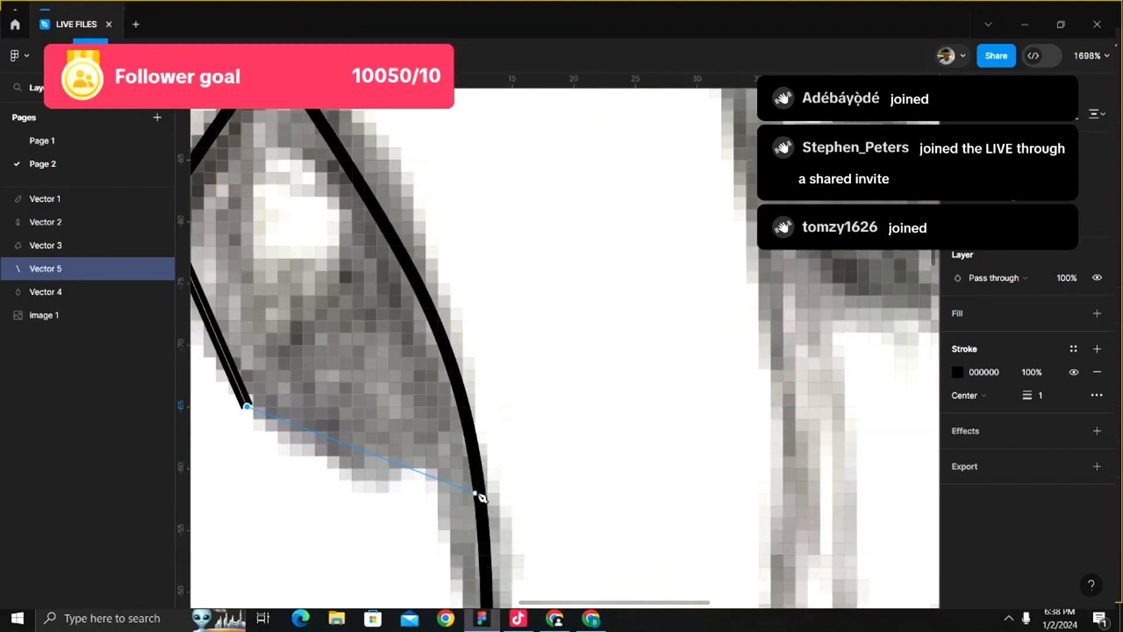
{"action": "left_click", "coordinate": [481, 492]}
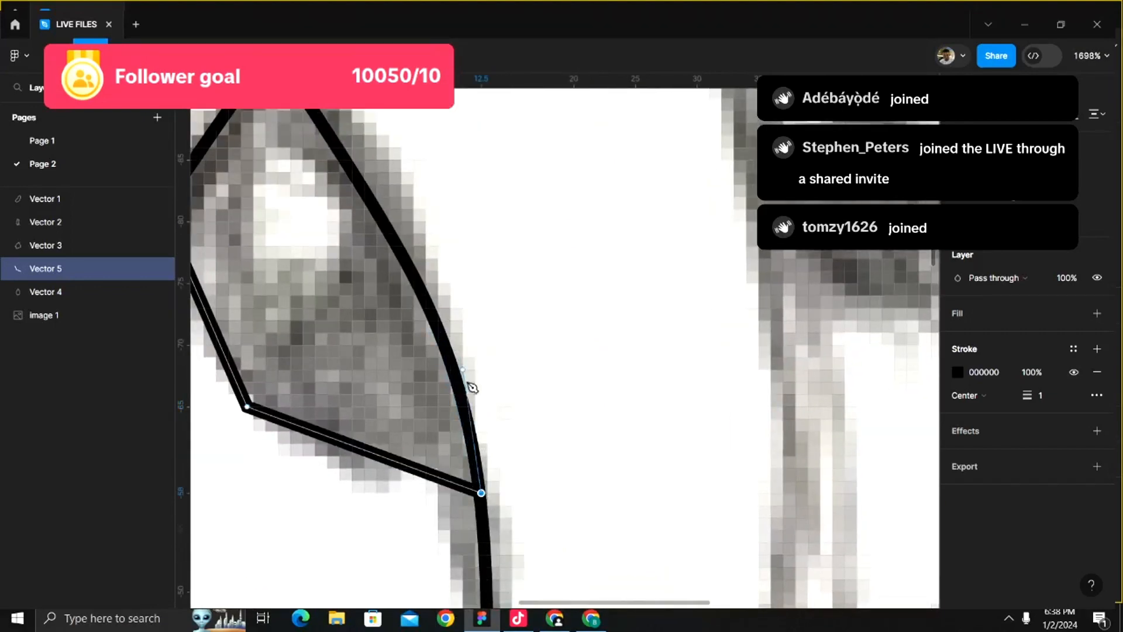
{"action": "left_click", "coordinate": [462, 400]}
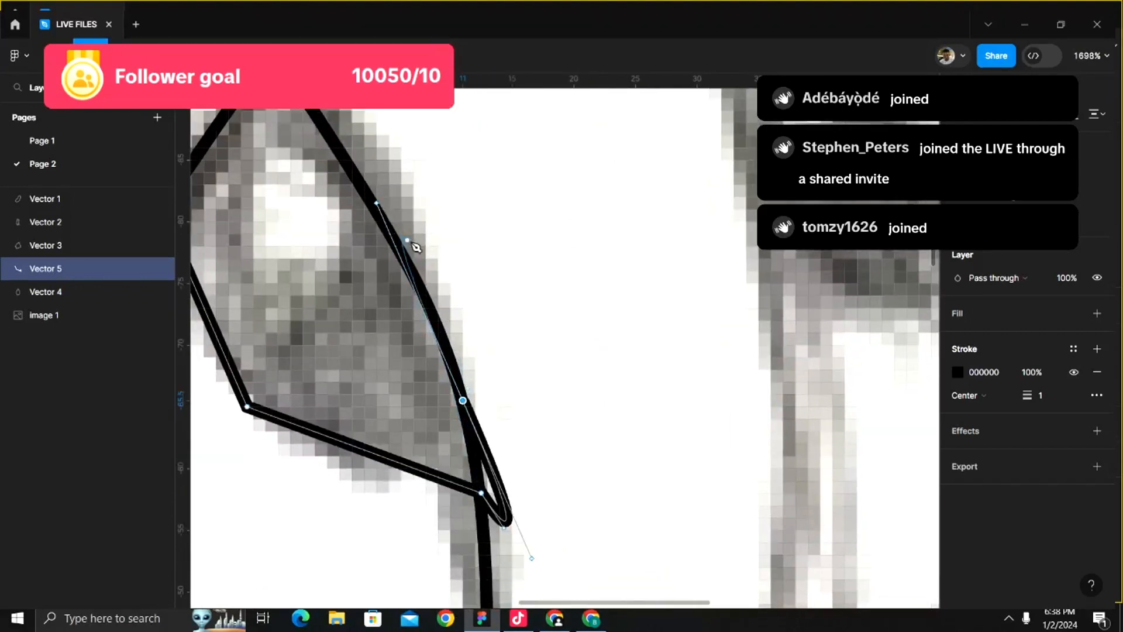
{"action": "key", "text": "ctrl+z"}
{"action": "left_click", "coordinate": [444, 351]}
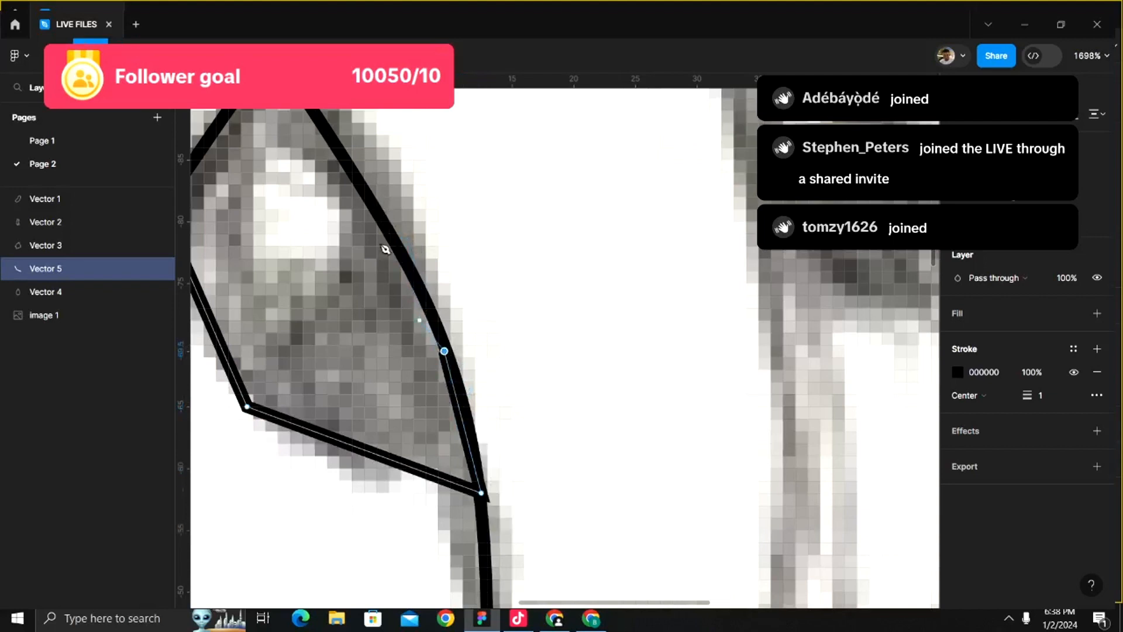
{"action": "left_click", "coordinate": [364, 198]}
{"action": "scroll", "coordinate": [368, 199], "scroll_direction": "up", "scroll_amount": 5}
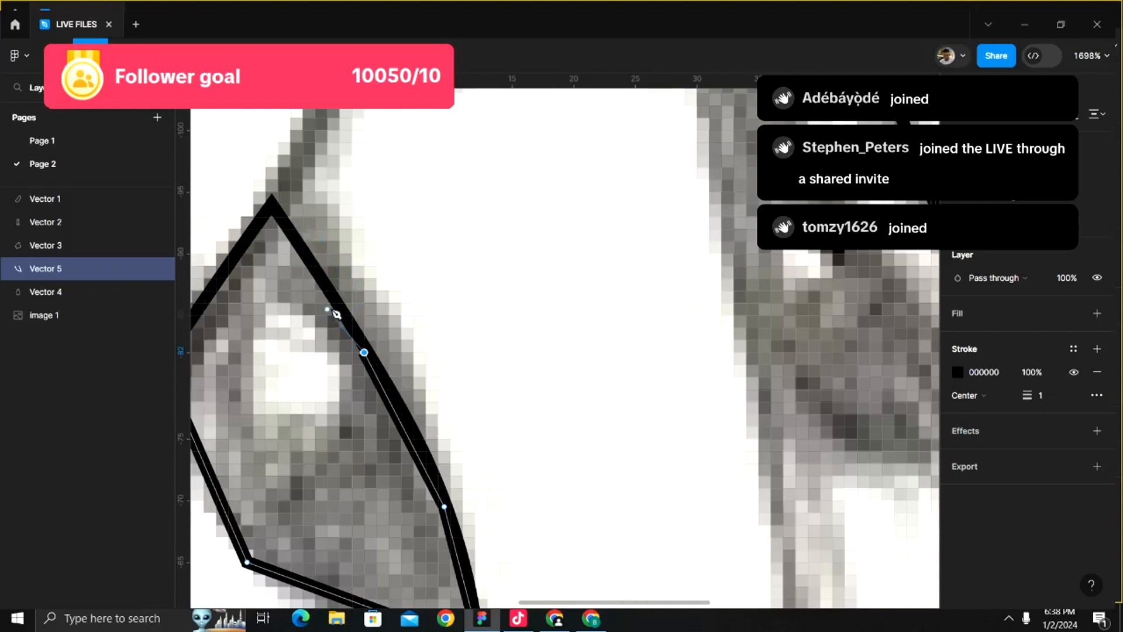
{"action": "key", "text": "ctrl+z"}
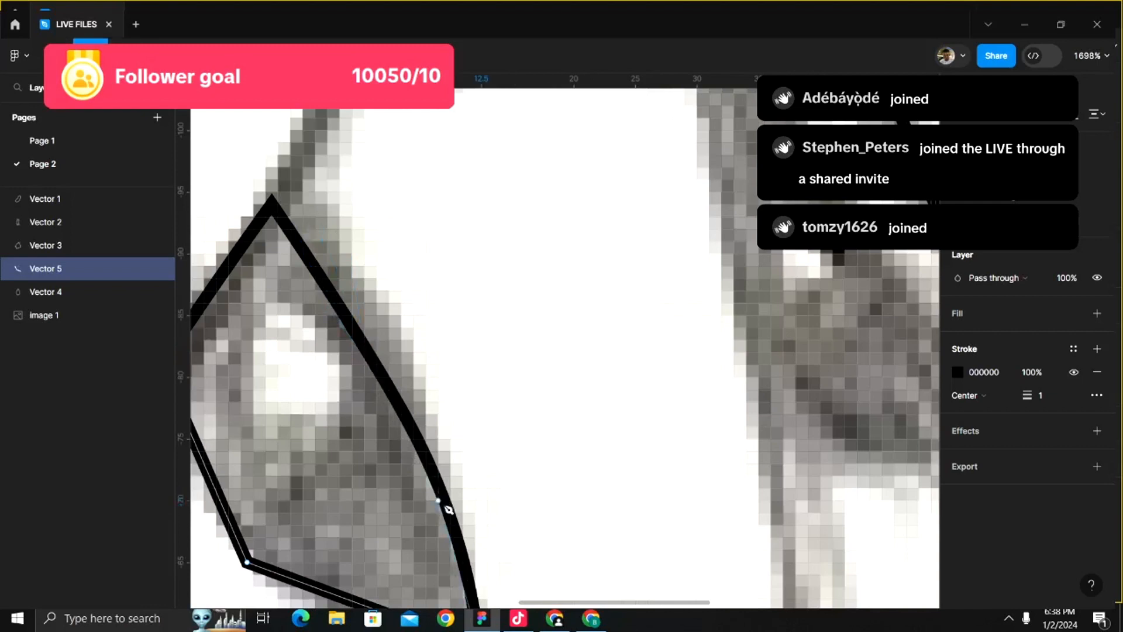
- Continue the pupil path with a chain of corner anchors up the eye outline's beak-side edge to just below the upper tip
{"action": "scroll", "coordinate": [451, 509], "scroll_direction": "down", "scroll_amount": 4}
{"action": "left_click", "coordinate": [481, 523]}
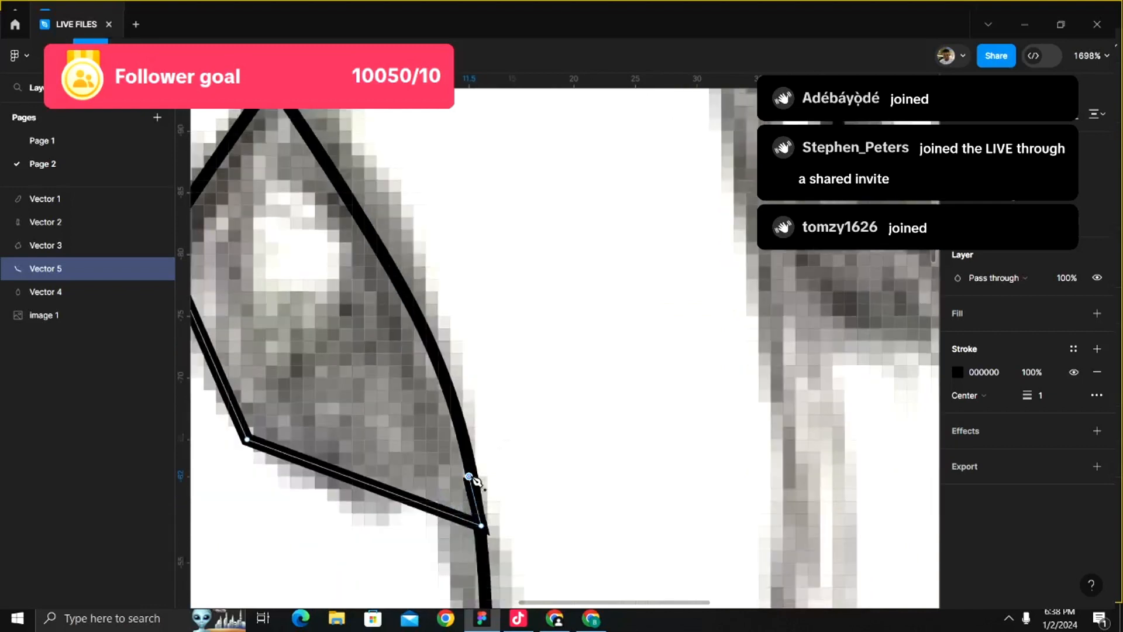
{"action": "key", "text": "Escape"}
{"action": "left_click", "coordinate": [469, 476]}
{"action": "left_click", "coordinate": [463, 433]}
{"action": "left_click", "coordinate": [408, 298]}
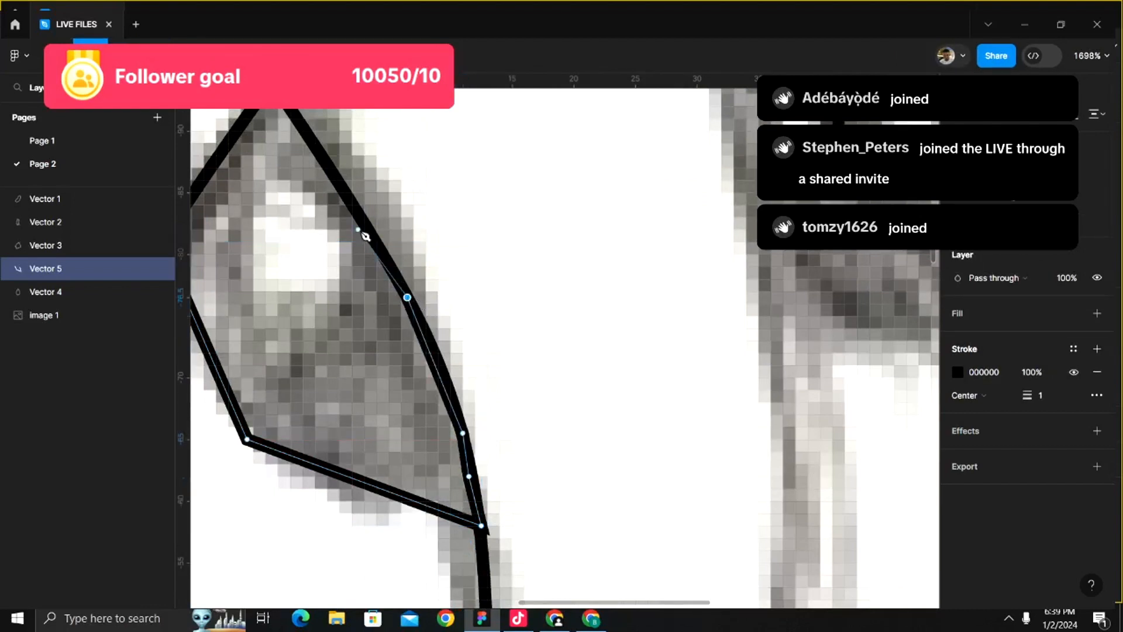
{"action": "left_click", "coordinate": [353, 206]}
{"action": "scroll", "coordinate": [353, 205], "scroll_direction": "up", "scroll_amount": 3}
{"action": "scroll", "coordinate": [353, 204], "scroll_direction": "left", "scroll_amount": 1}
{"action": "scroll", "coordinate": [360, 234], "scroll_direction": "up", "scroll_amount": 3}
{"action": "scroll", "coordinate": [360, 234], "scroll_direction": "left", "scroll_amount": 1}
{"action": "left_click", "coordinate": [356, 264]}
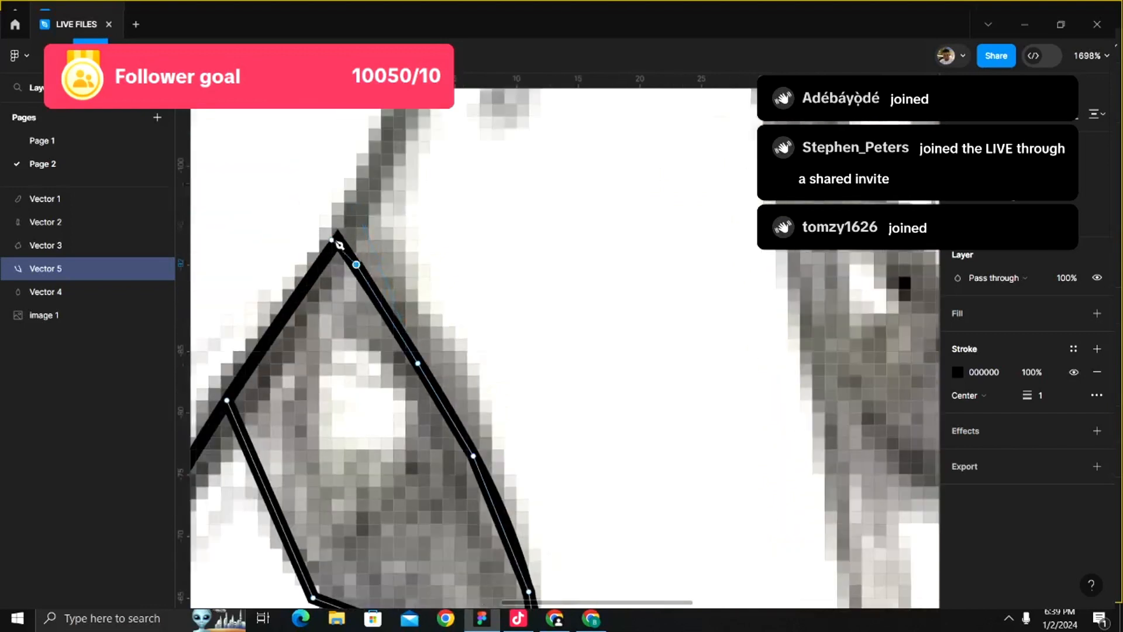
- Carry the pupil path over the eye's upper tip and down the cheek-side edge, and close it at its first anchor
{"action": "left_click", "coordinate": [337, 241]}
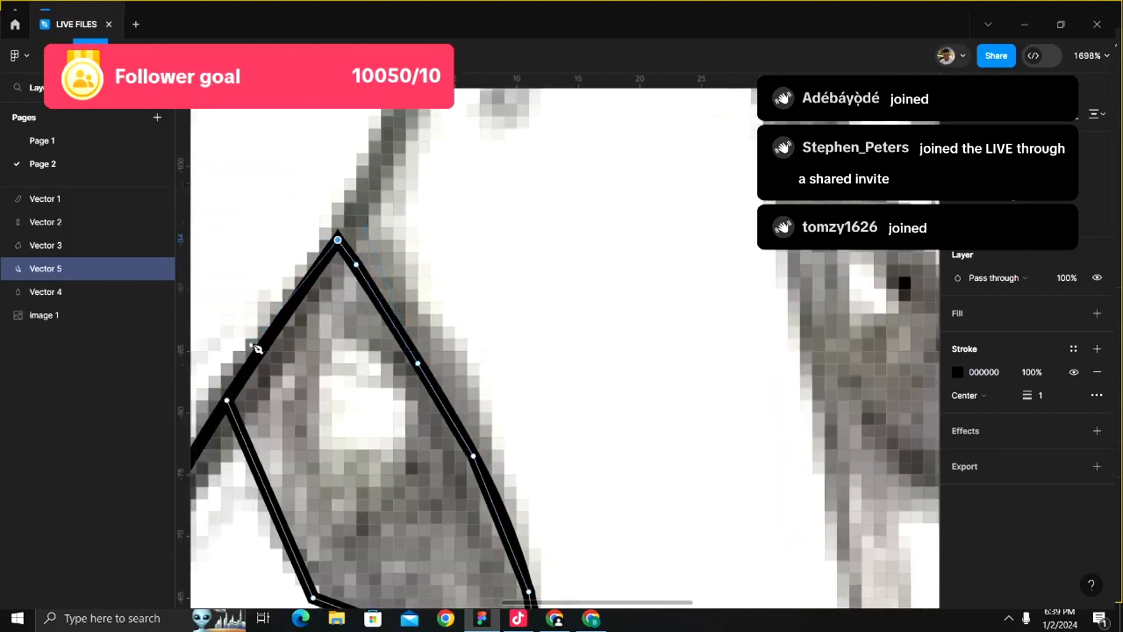
{"action": "left_click", "coordinate": [257, 351]}
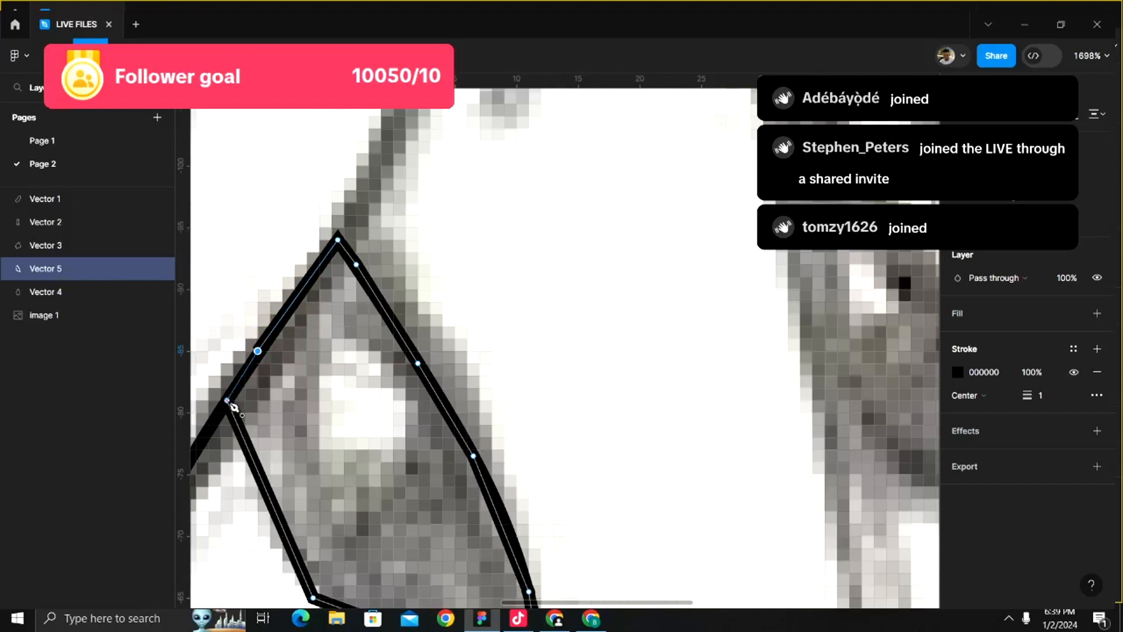
{"action": "left_click", "coordinate": [228, 402]}
{"action": "scroll", "coordinate": [231, 405], "scroll_direction": "down", "scroll_amount": 5}
{"action": "scroll", "coordinate": [232, 406], "scroll_direction": "left", "scroll_amount": 3}
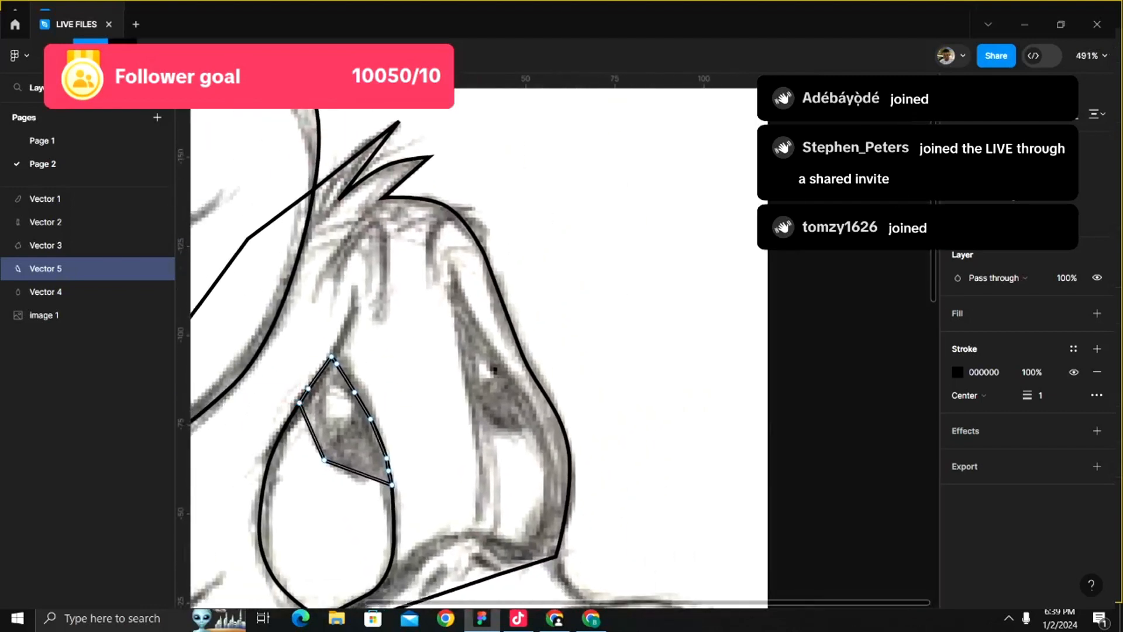
- Bend the pupil path's anchor at the shading's lower edge into a smooth curve that follows the bottom of the shading
{"action": "scroll", "coordinate": [271, 491], "scroll_direction": "up", "scroll_amount": 5}
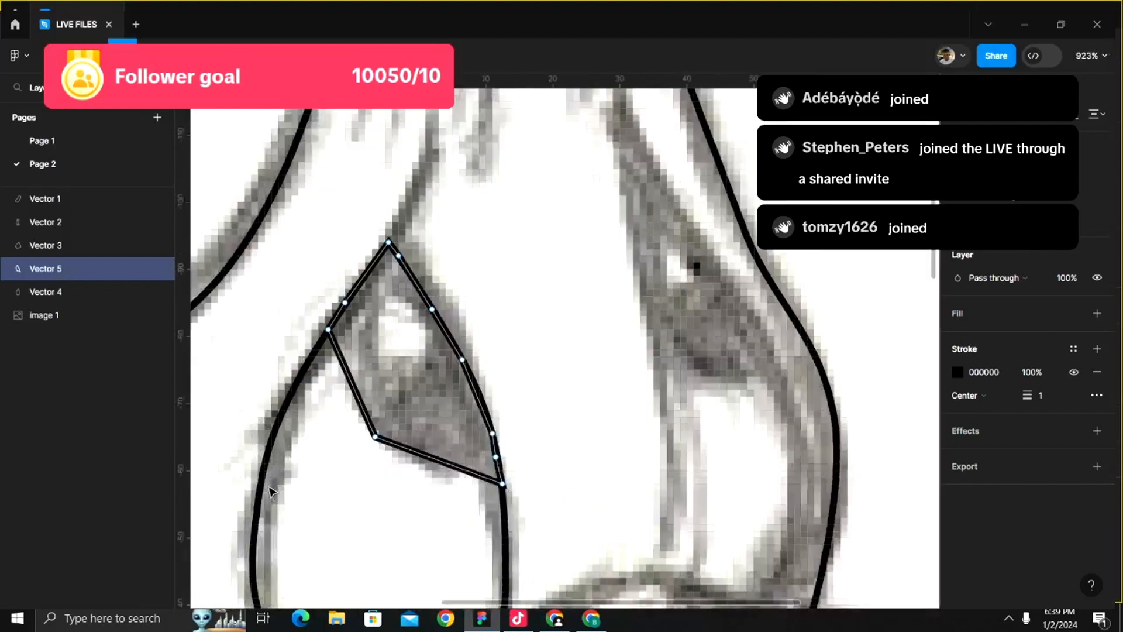
{"action": "left_click", "coordinate": [462, 402], "text": "ctrl"}
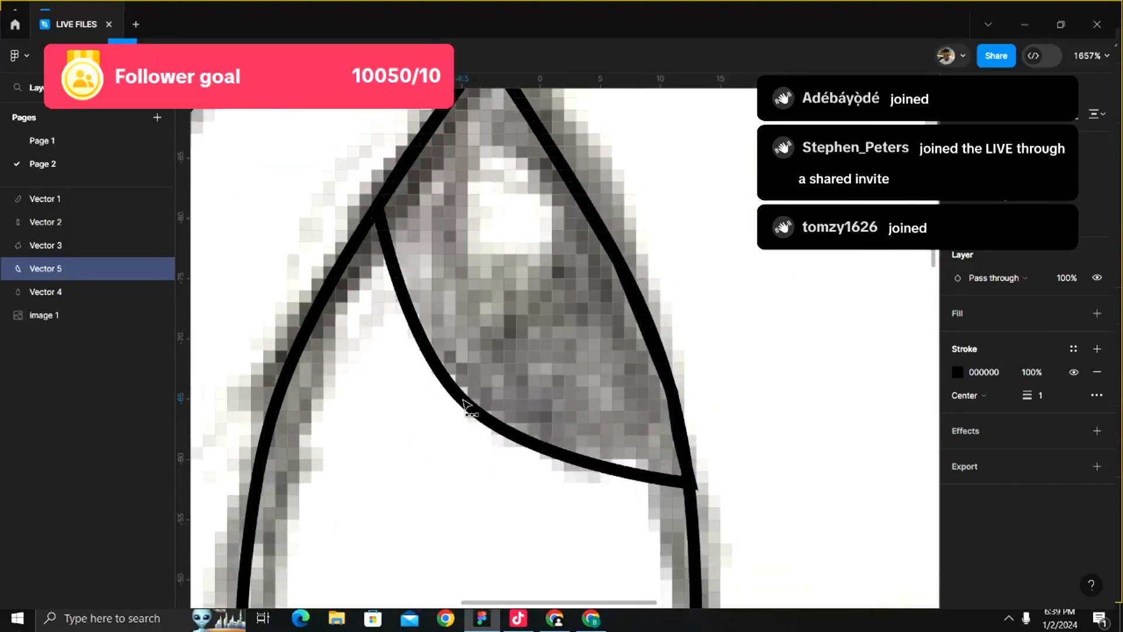
{"action": "scroll", "coordinate": [462, 404], "scroll_direction": "down", "scroll_amount": 2}
{"action": "scroll", "coordinate": [640, 471], "scroll_direction": "up", "scroll_amount": 3}
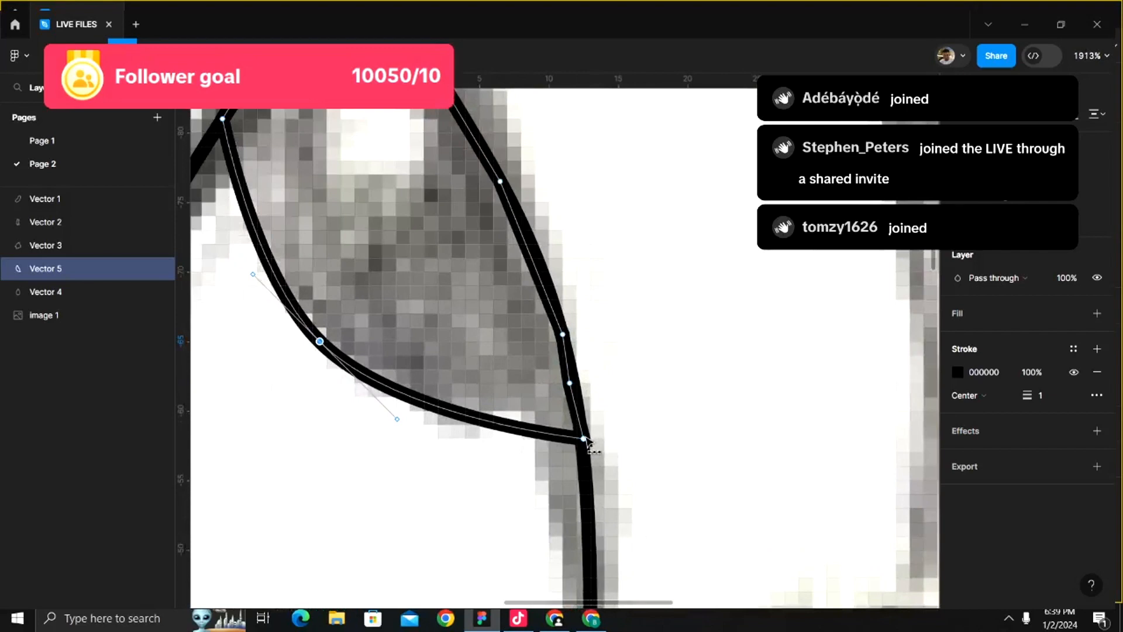
{"action": "scroll", "coordinate": [587, 443], "scroll_direction": "down", "scroll_amount": 2}
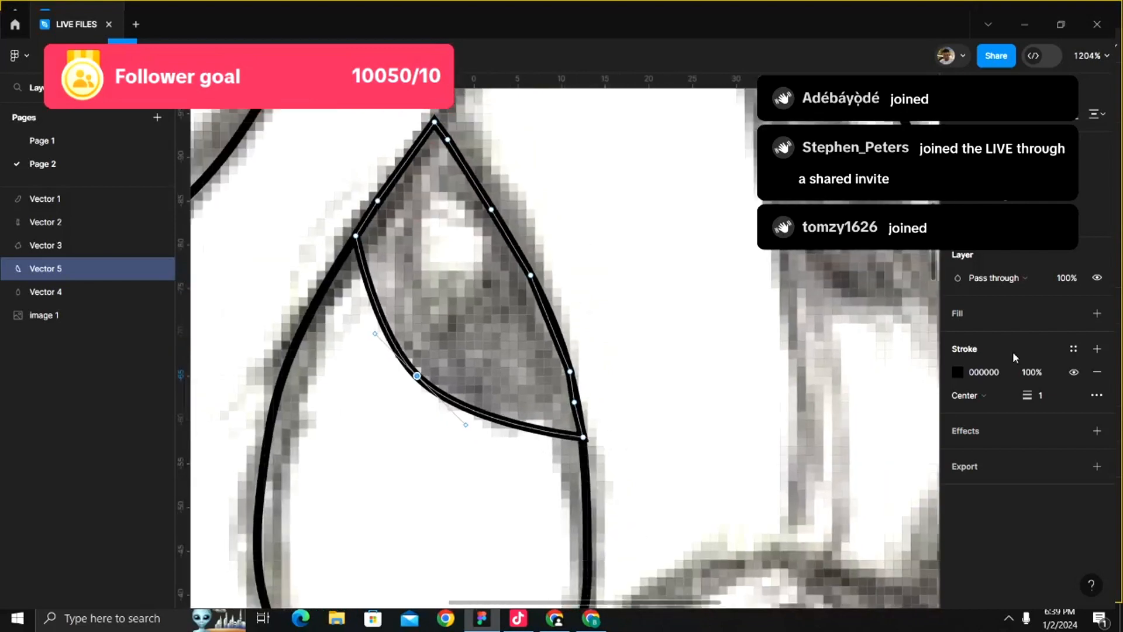
- Hide the pupil's stroke, give it a solid 000000 fill, and finish editing the path
{"action": "left_click", "coordinate": [1074, 373]}
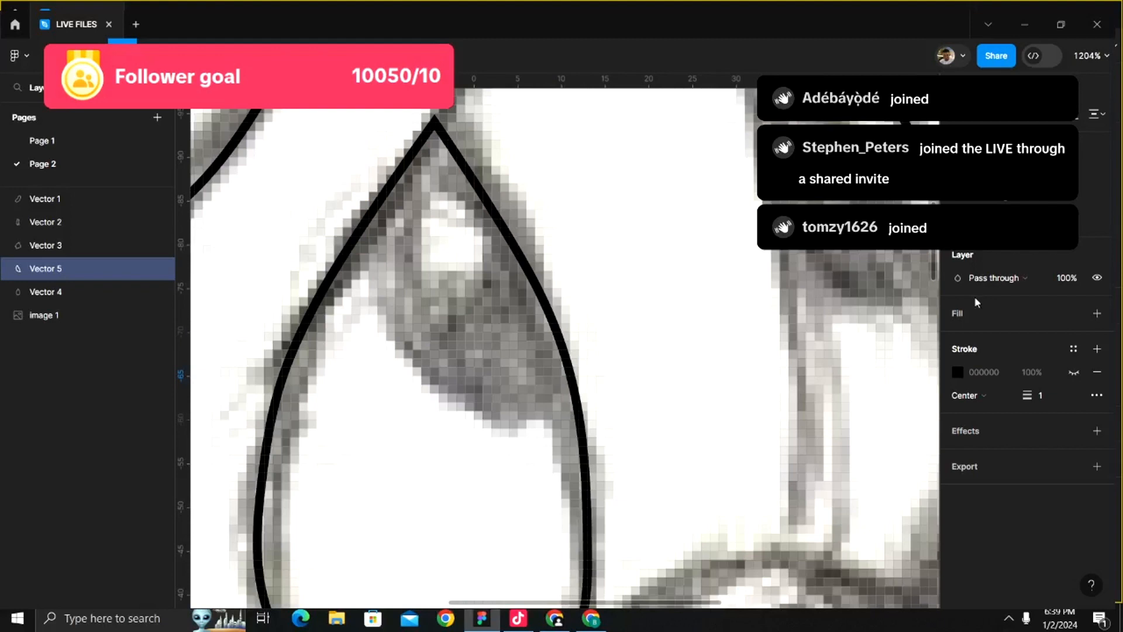
{"action": "left_click", "coordinate": [979, 302]}
{"action": "left_click", "coordinate": [958, 337]}
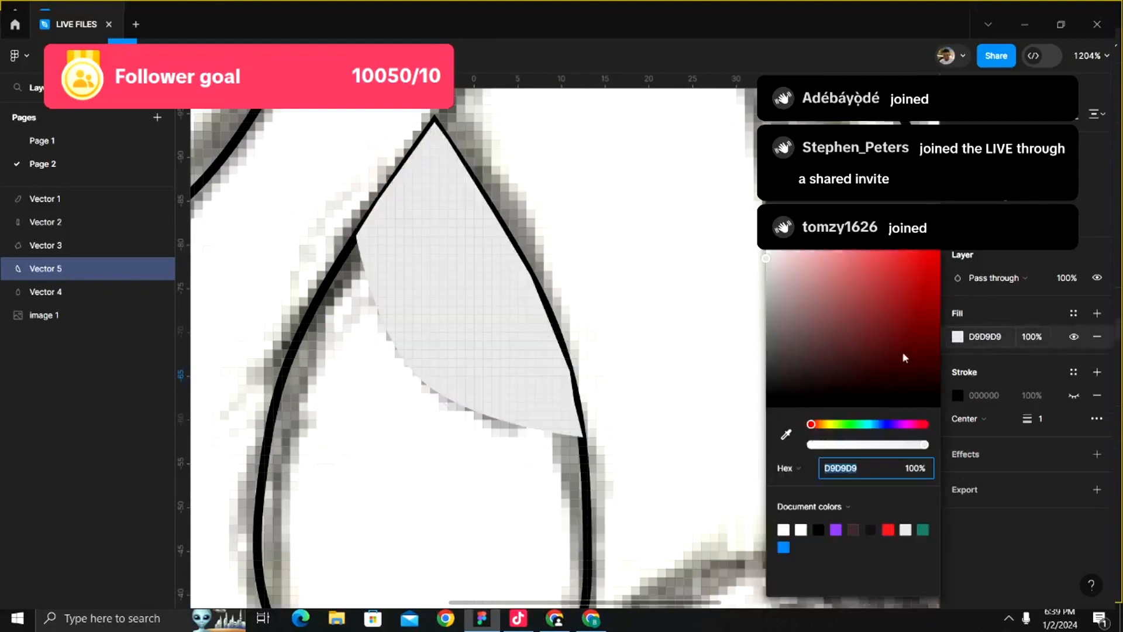
{"action": "left_click_drag", "start_coordinate": [835, 329], "coordinate": [708, 471]}
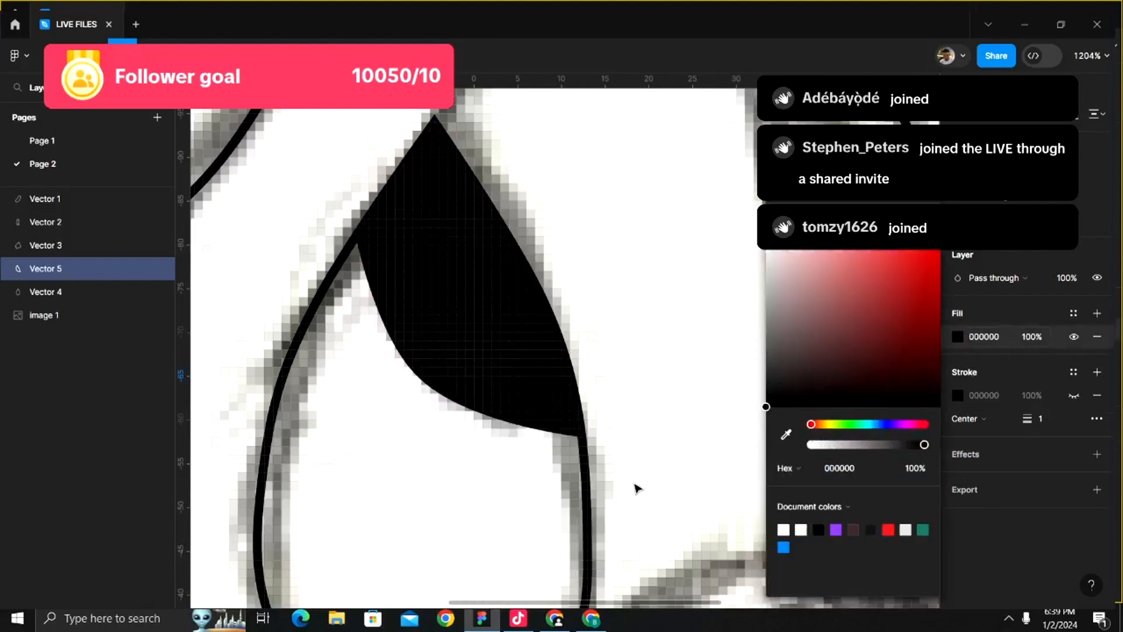
{"action": "key", "text": "Escape"}
{"action": "scroll", "coordinate": [638, 488], "scroll_direction": "down", "scroll_amount": 10}
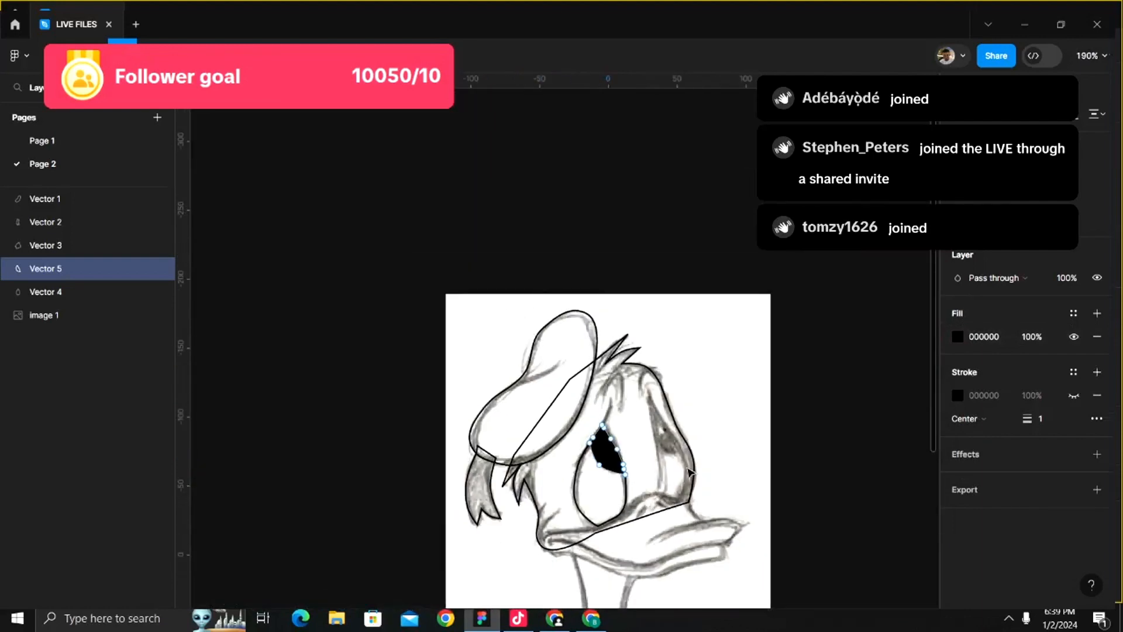
{"action": "key", "text": "Escape"}
{"action": "scroll", "coordinate": [691, 472], "scroll_direction": "up", "scroll_amount": 4}
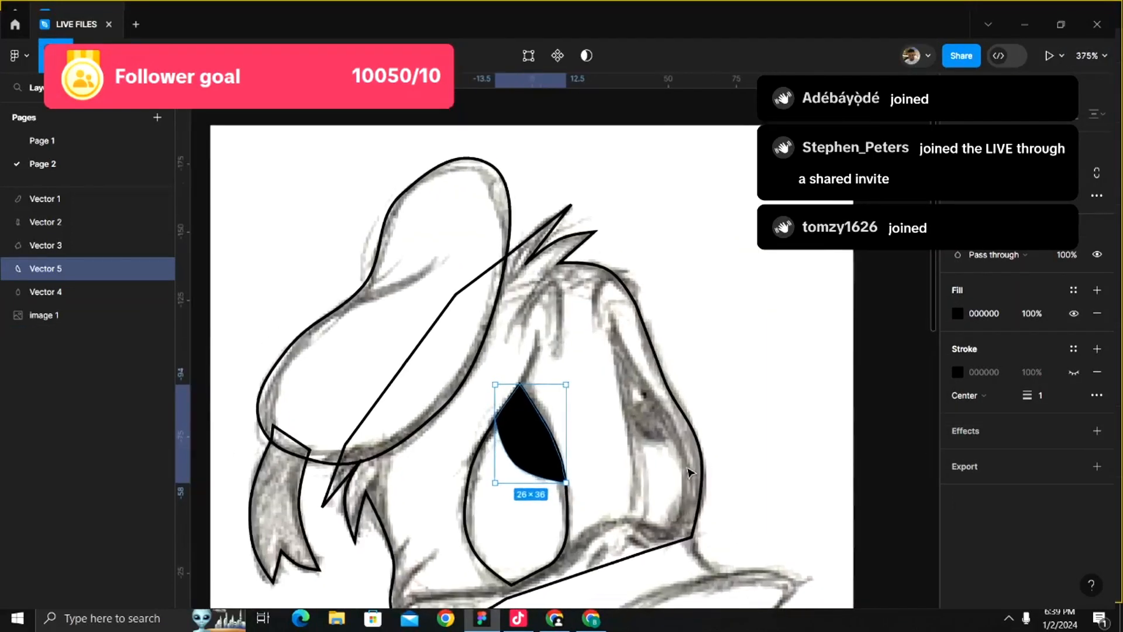
{"action": "right_click", "coordinate": [689, 471]}
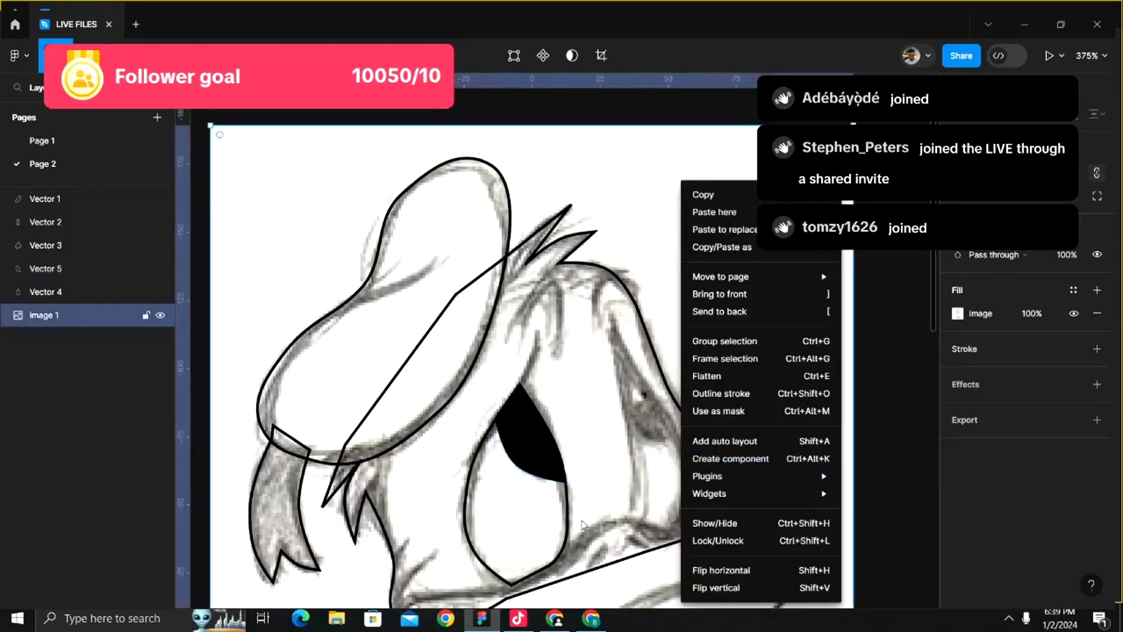
{"action": "left_click", "coordinate": [577, 473]}
{"action": "scroll", "coordinate": [687, 437], "scroll_direction": "up", "scroll_amount": 4}
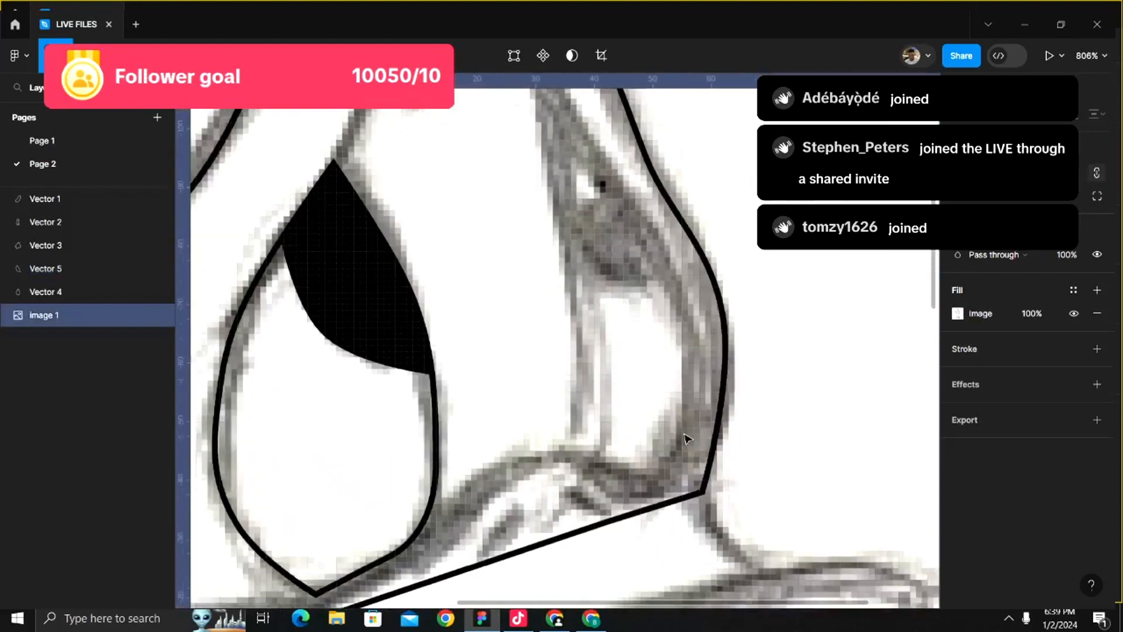
{"action": "right_click", "coordinate": [684, 435]}
{"action": "left_click", "coordinate": [603, 391]}
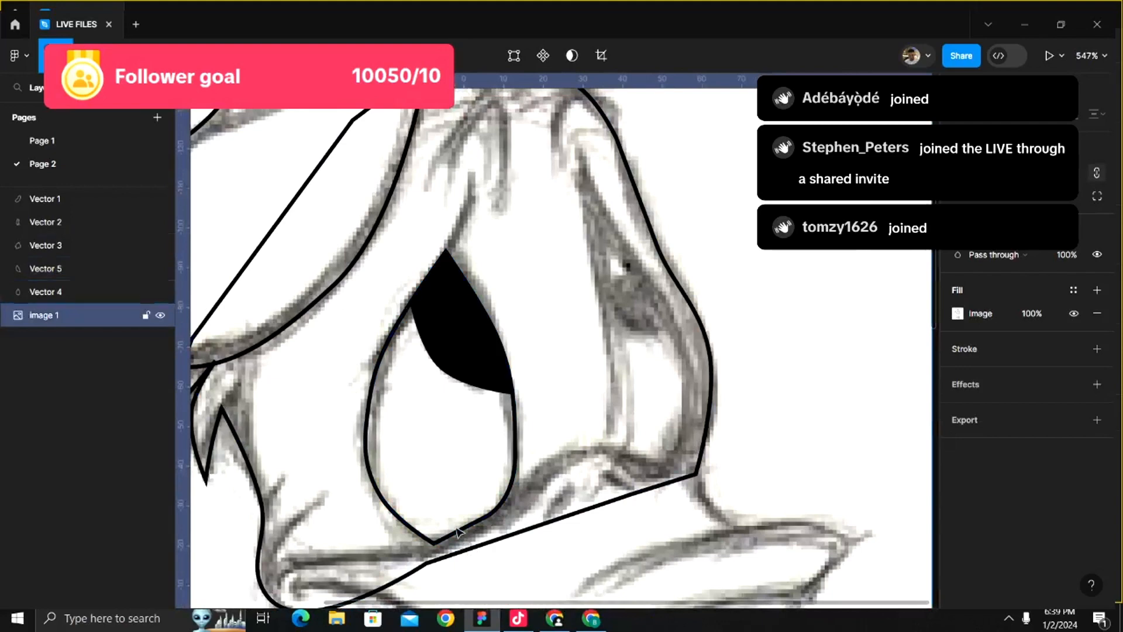
- Move the larger eye path's bottom tip and lower beak-side anchor slightly down onto the sketch line, and finish editing the path
{"action": "scroll", "coordinate": [459, 532], "scroll_direction": "up", "scroll_amount": 2}
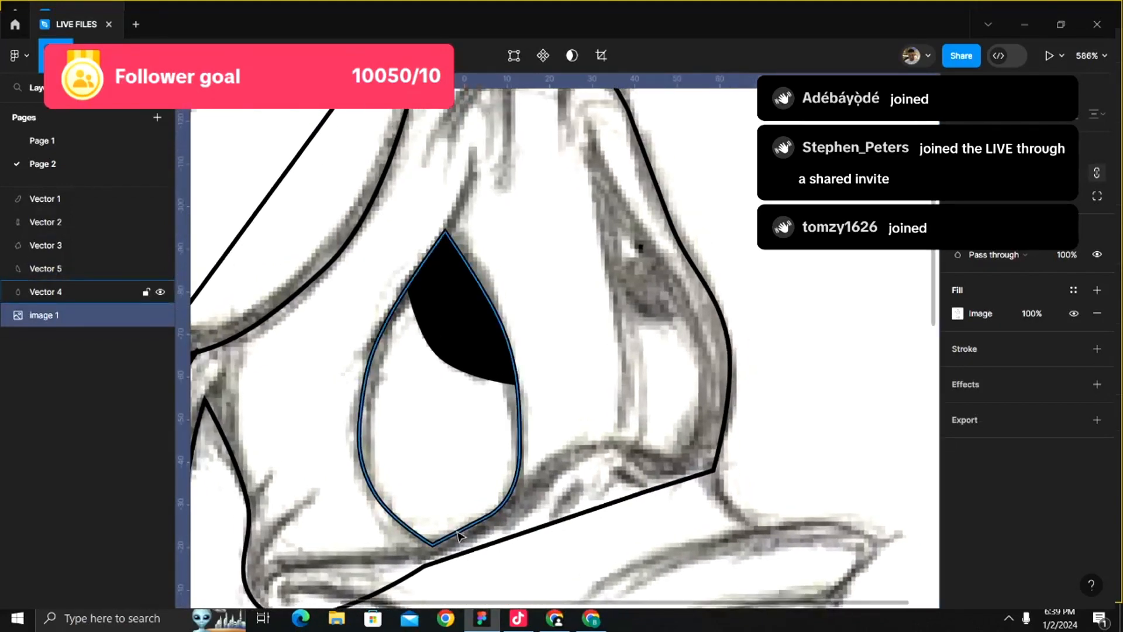
{"action": "left_click", "coordinate": [460, 534]}
{"action": "scroll", "coordinate": [459, 534], "scroll_direction": "up", "scroll_amount": 1}
{"action": "double_click", "coordinate": [460, 534]}
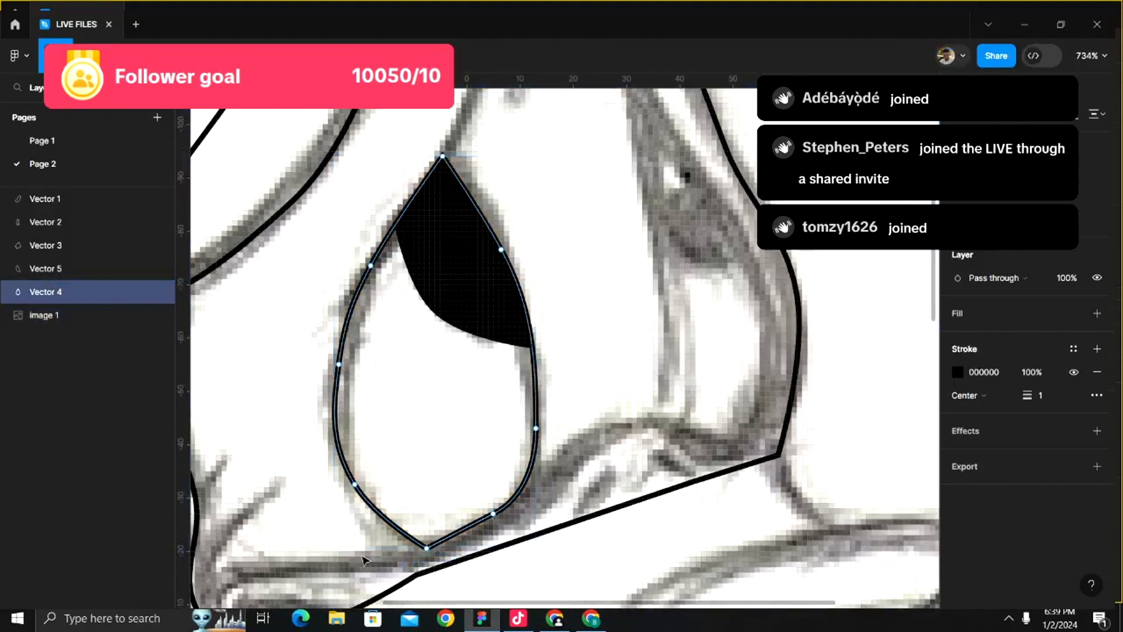
{"action": "left_click_drag", "start_coordinate": [375, 558], "coordinate": [491, 529]}
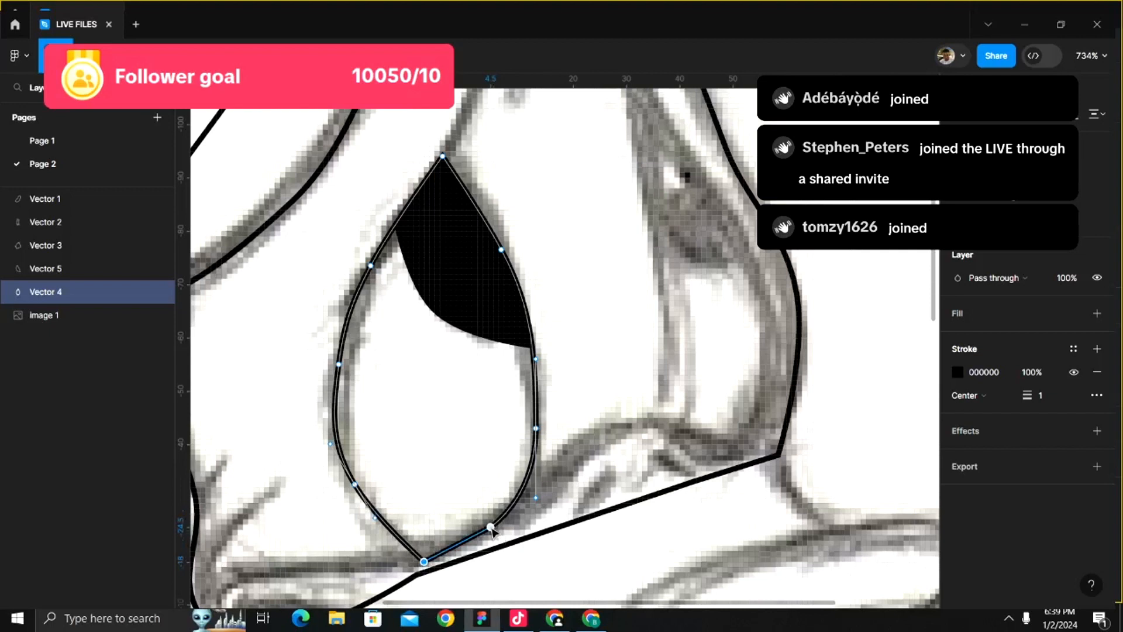
{"action": "key", "text": "Escape"}
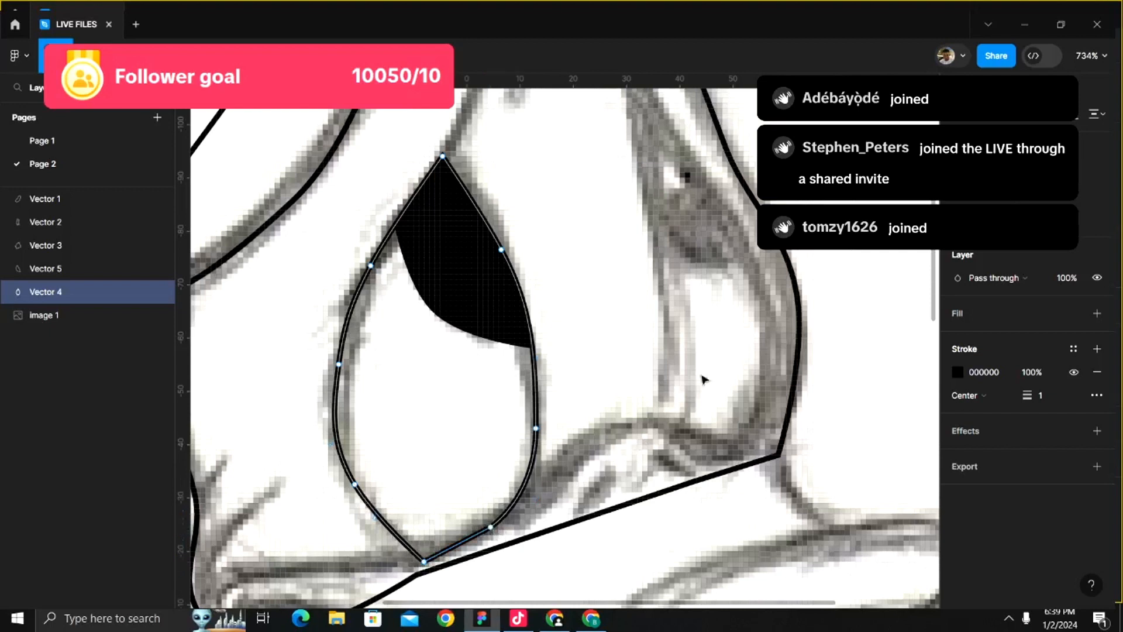
- Draw a closed five-point Pen path around the smaller eye, starting at its upper tip and going down the side facing the larger eye
{"action": "scroll", "coordinate": [712, 372], "scroll_direction": "up", "scroll_amount": 3}
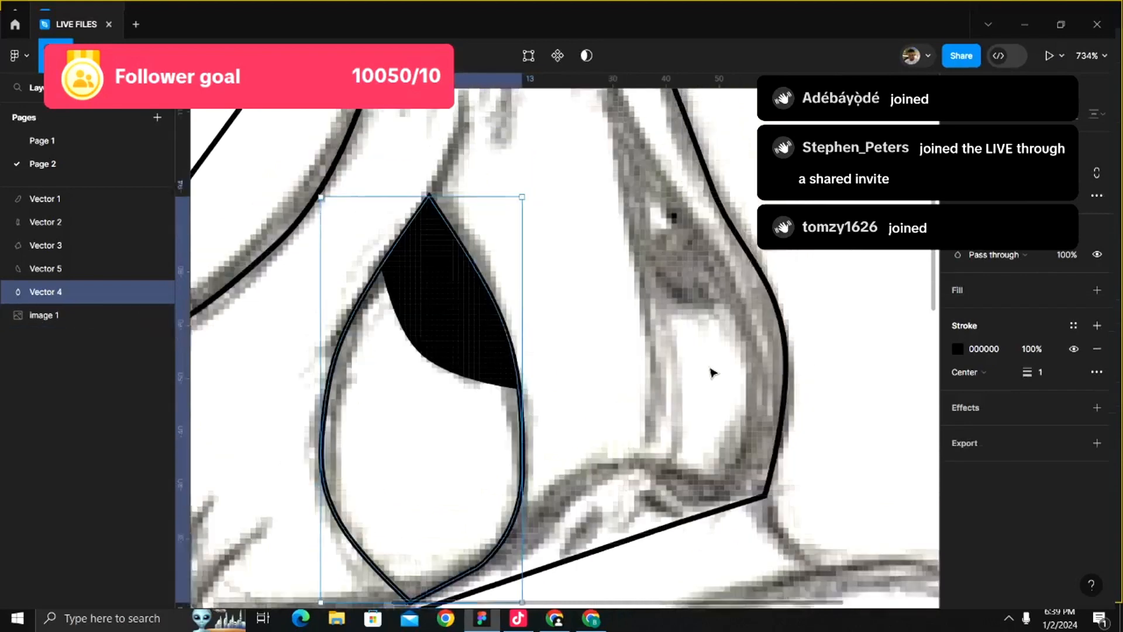
{"action": "scroll", "coordinate": [712, 372], "scroll_direction": "down", "scroll_amount": 5}
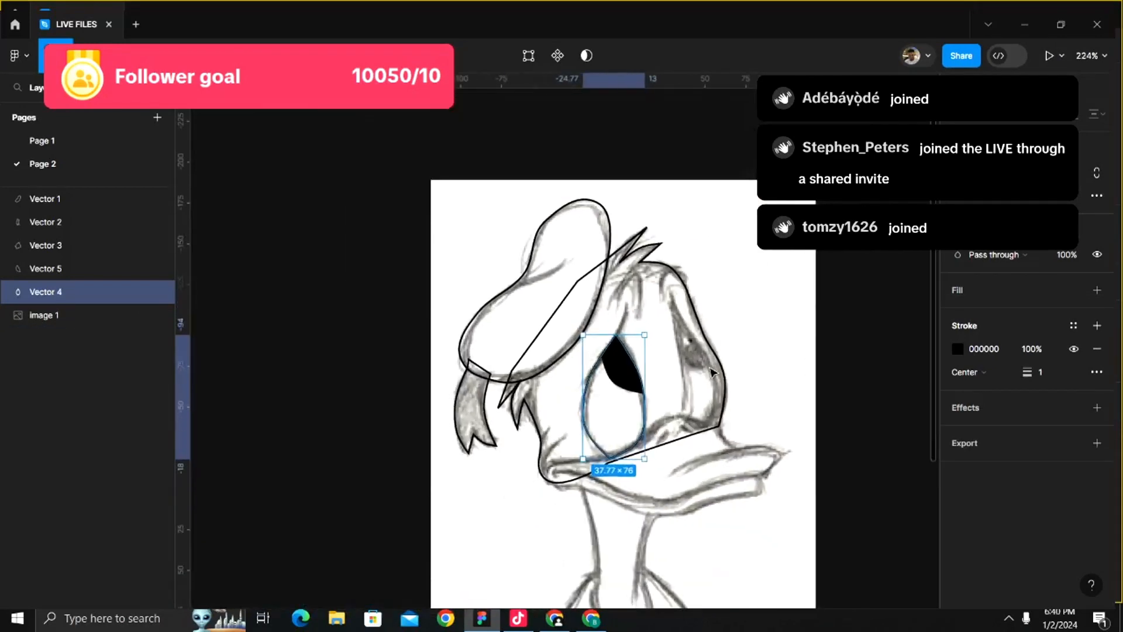
{"action": "scroll", "coordinate": [712, 372], "scroll_direction": "up", "scroll_amount": 8}
{"action": "key", "text": "p"}
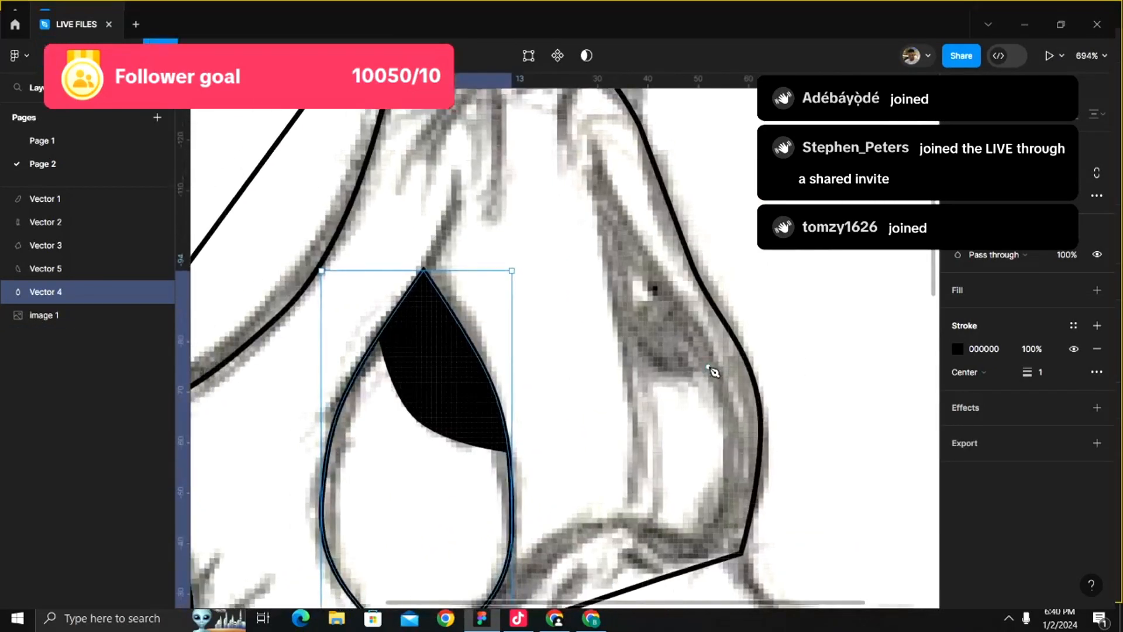
{"action": "left_click", "coordinate": [593, 147]}
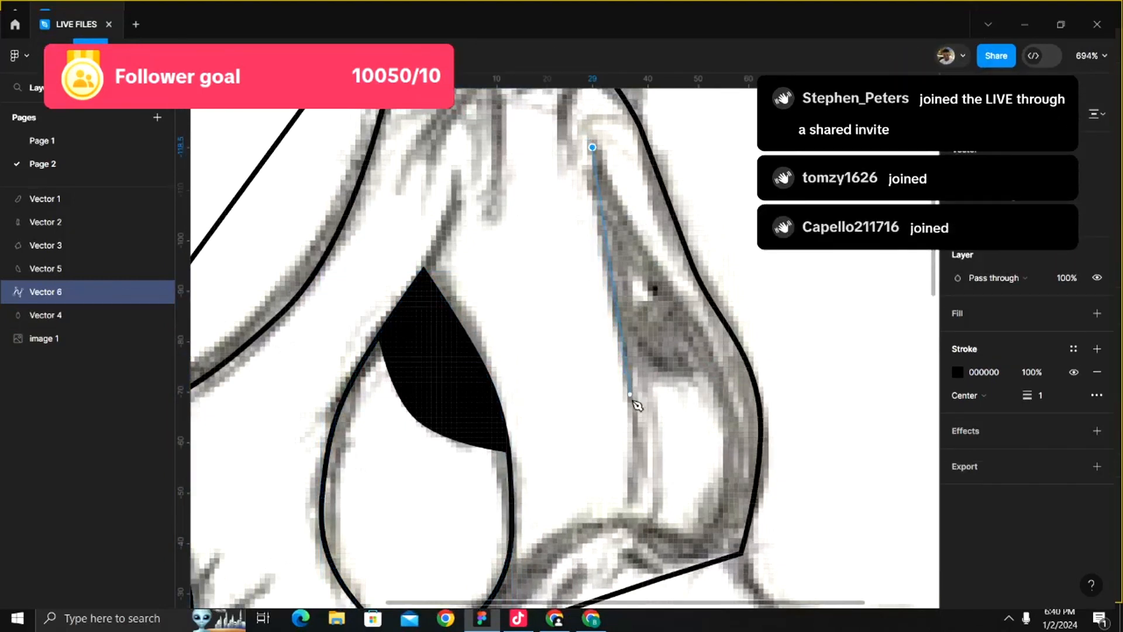
{"action": "left_click", "coordinate": [633, 422]}
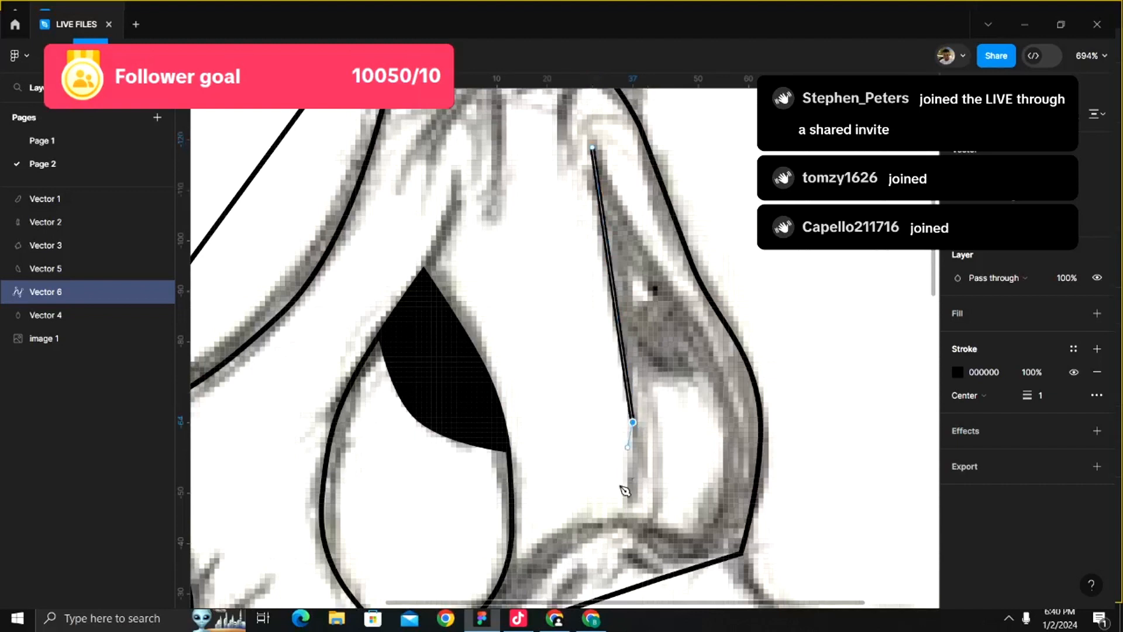
{"action": "left_click", "coordinate": [628, 525]}
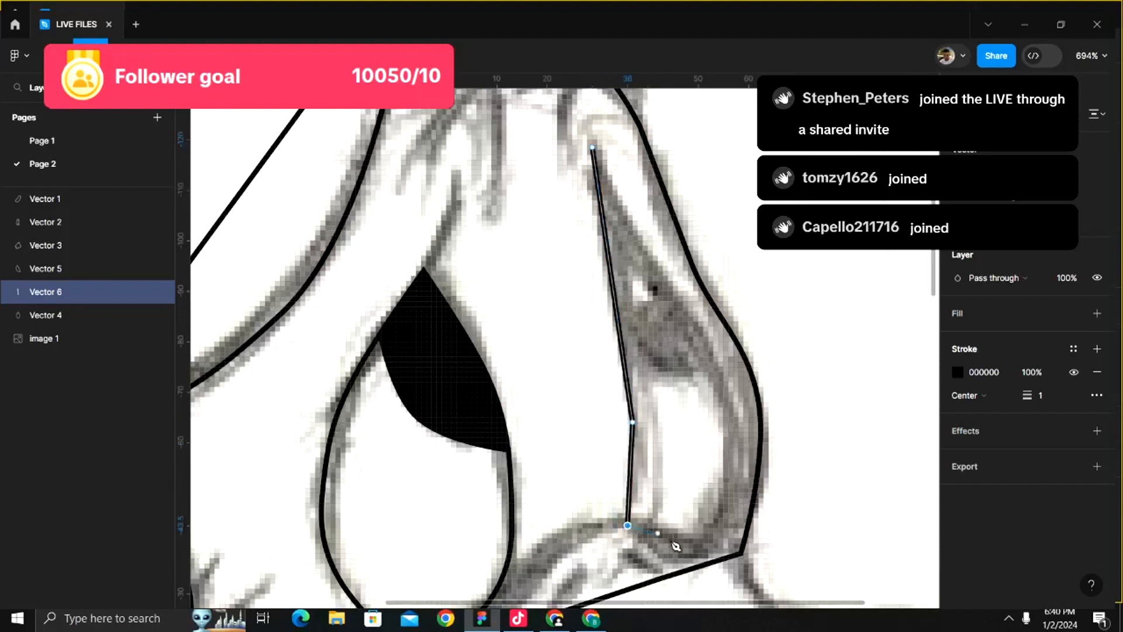
{"action": "left_click", "coordinate": [704, 545]}
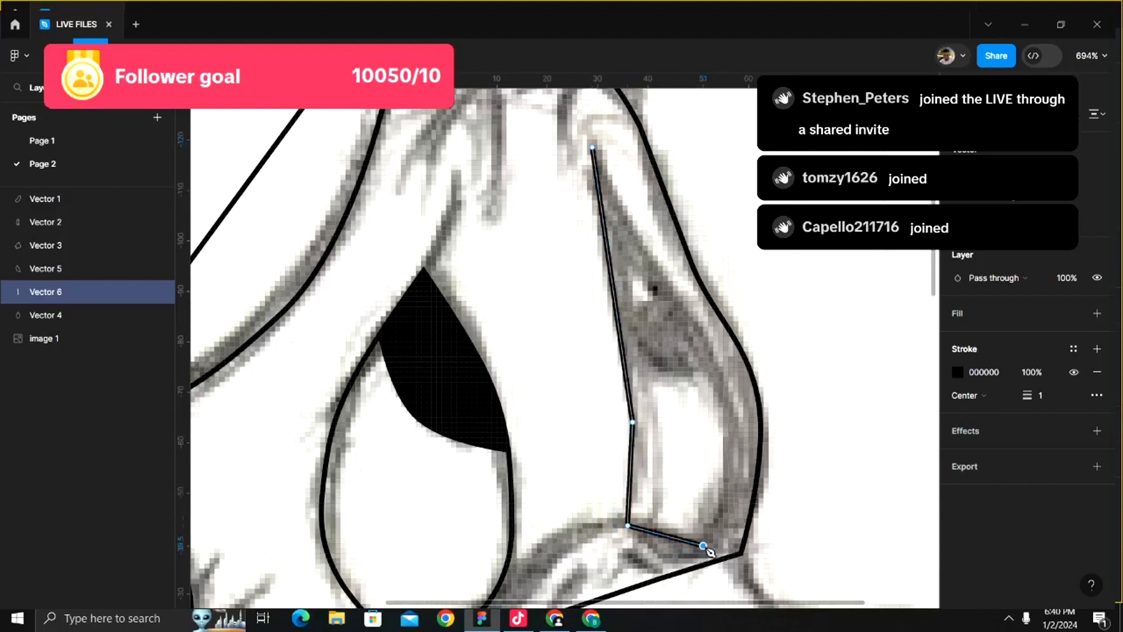
{"action": "left_click", "coordinate": [738, 428]}
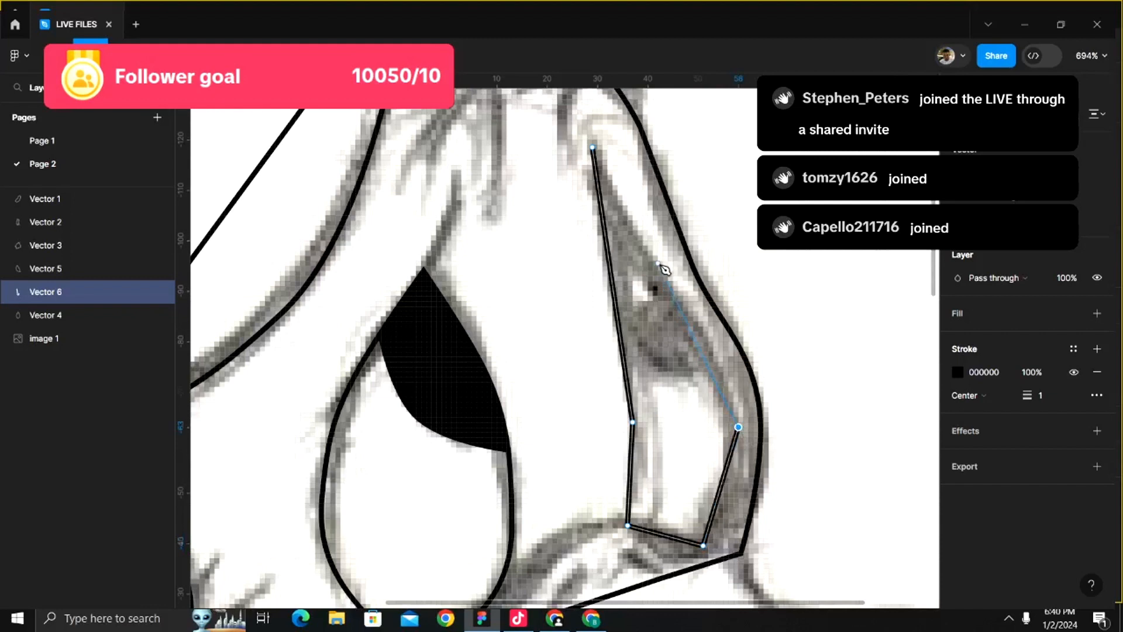
{"action": "left_click", "coordinate": [593, 147]}
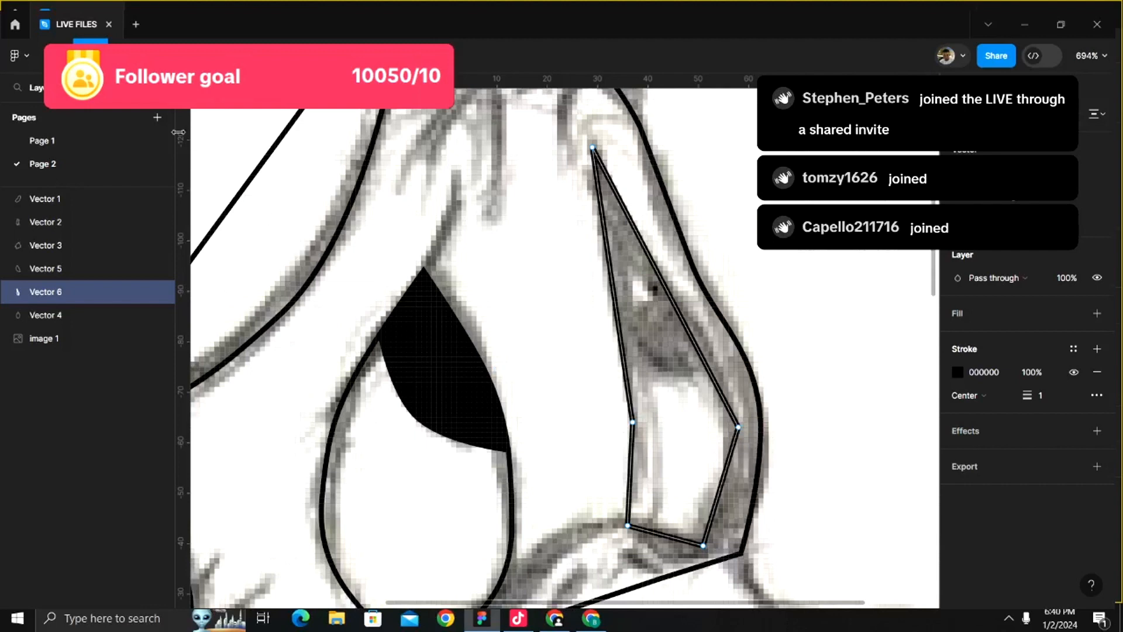
- Bend the smaller eye path's outer-side anchor into a smooth curve along the edge nearest the head outline
{"action": "left_click", "coordinate": [122, 56]}
{"action": "left_click_drag", "start_coordinate": [738, 445], "coordinate": [746, 424]}
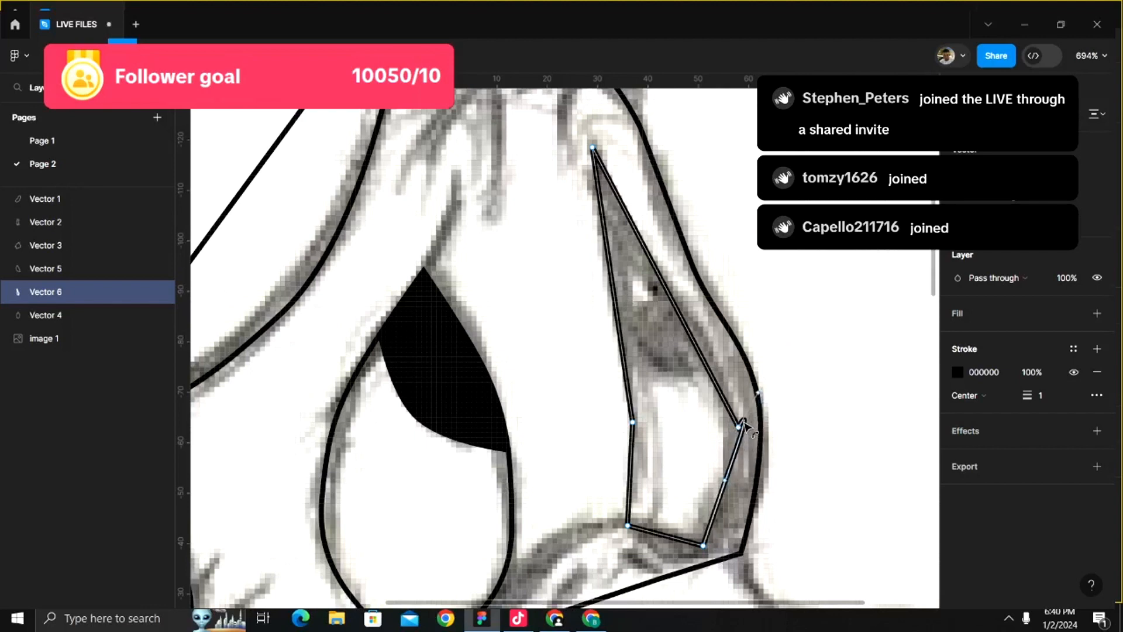
{"action": "key", "text": "ctrl+z"}
{"action": "left_click", "coordinate": [739, 427]}
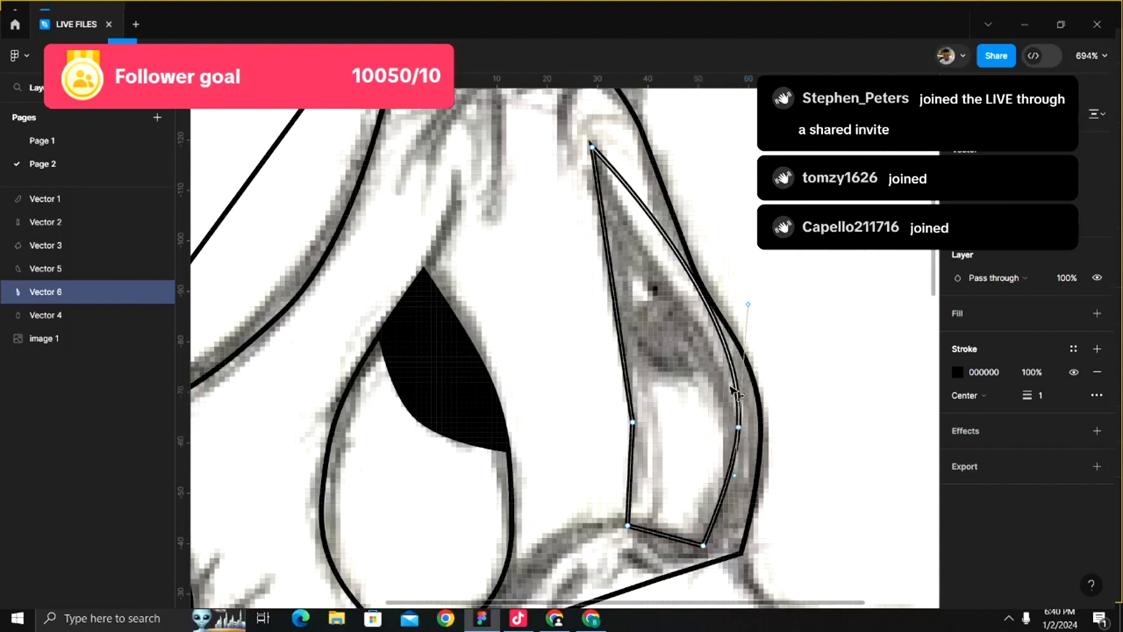
{"action": "left_click_drag", "start_coordinate": [738, 385], "coordinate": [735, 444]}
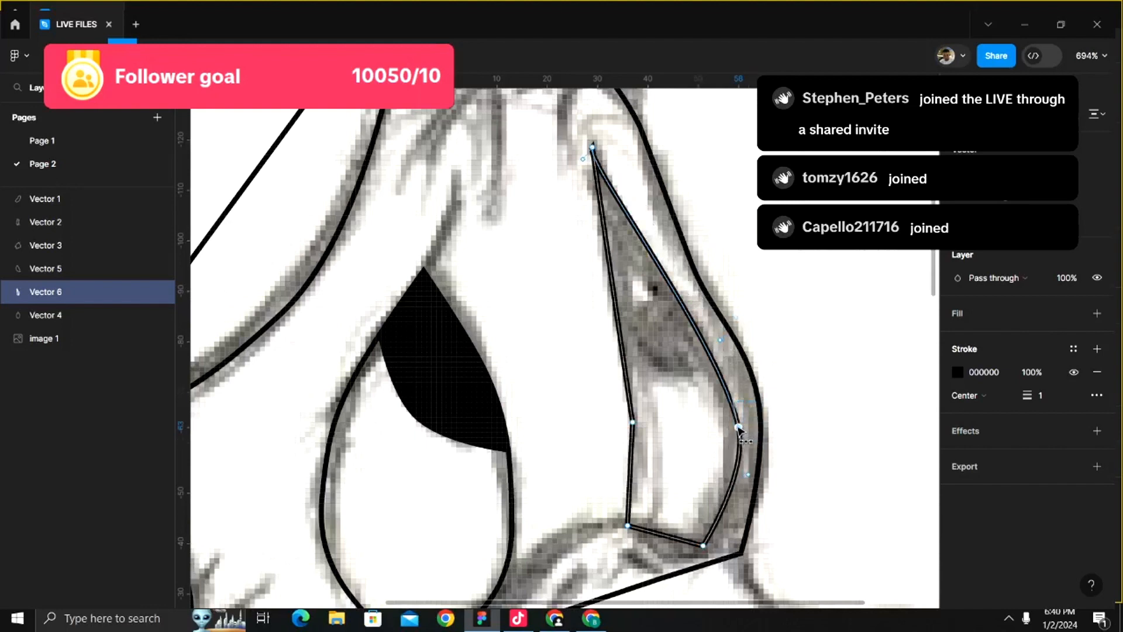
{"action": "left_click", "coordinate": [738, 427], "text": "ctrl"}
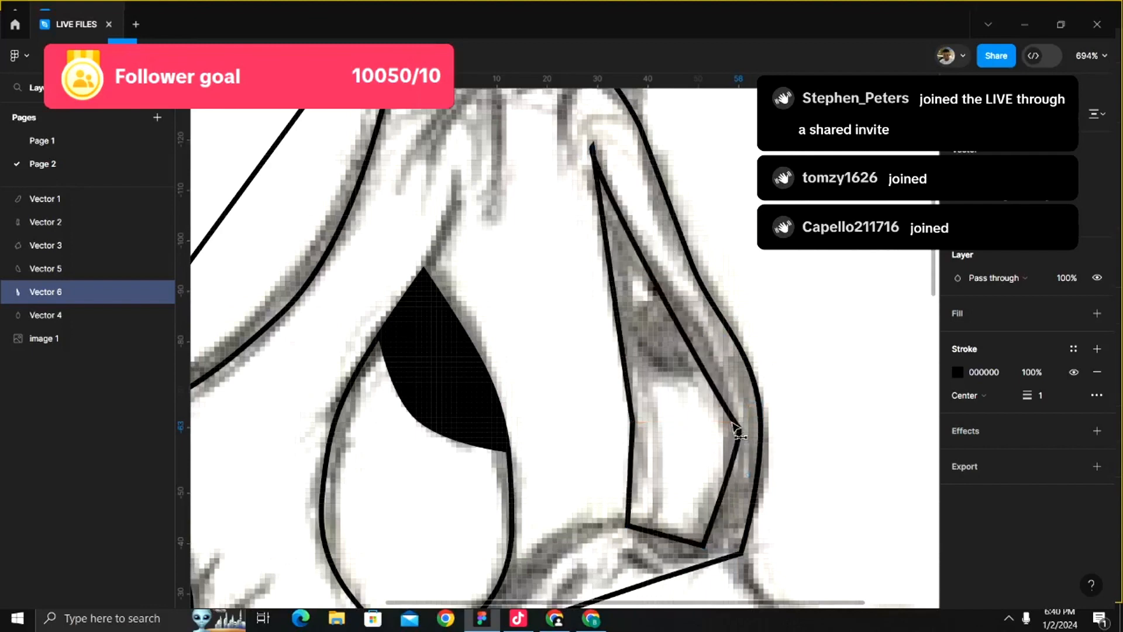
{"action": "key", "text": "ctrl+z"}
{"action": "scroll", "coordinate": [749, 443], "scroll_direction": "up", "scroll_amount": 3}
{"action": "scroll", "coordinate": [744, 436], "scroll_direction": "up", "scroll_amount": 3}
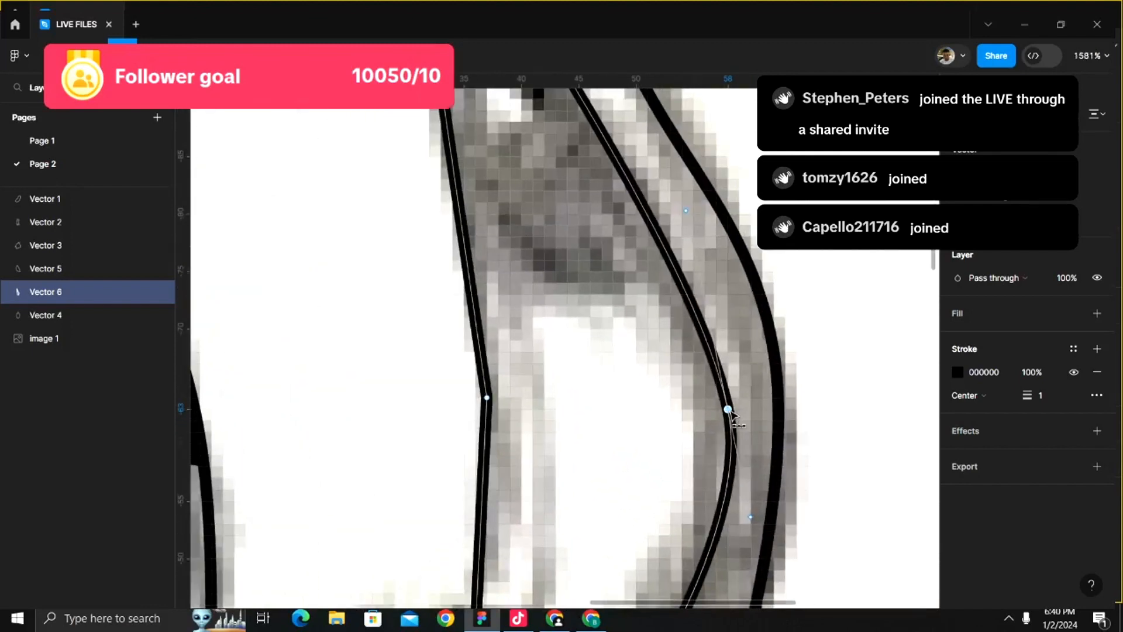
{"action": "left_click_drag", "start_coordinate": [729, 410], "coordinate": [724, 436]}
{"action": "key", "text": "ctrl+z"}
{"action": "left_click", "coordinate": [725, 407], "text": "ctrl"}
{"action": "key", "text": "ctrl+z"}
{"action": "scroll", "coordinate": [715, 404], "scroll_direction": "down", "scroll_amount": 5}
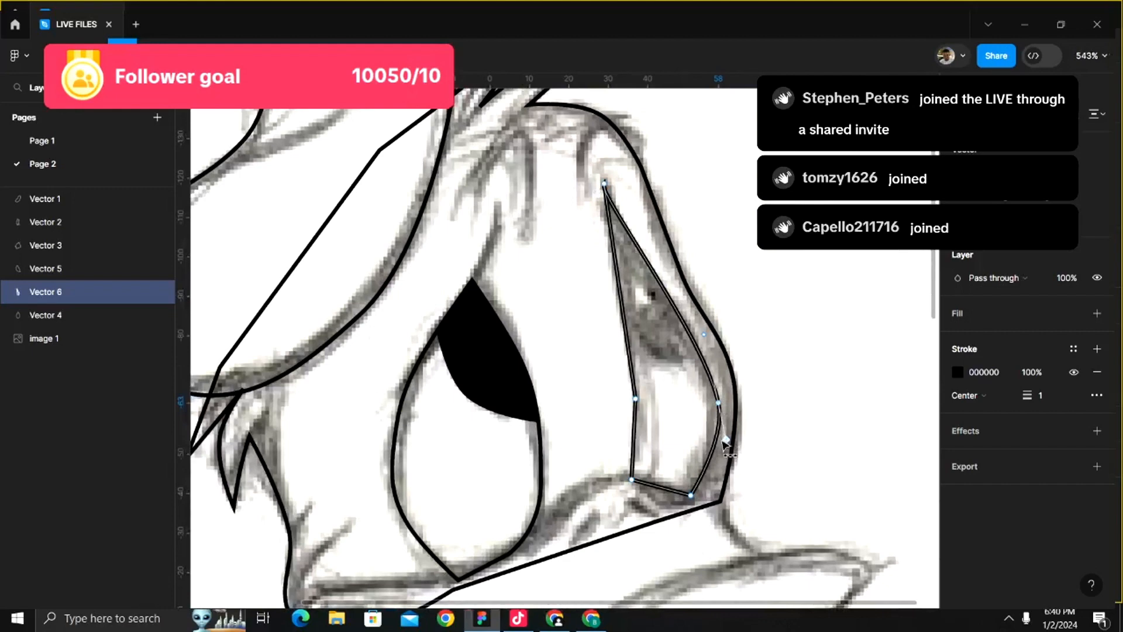
- Even out the curve handles of the smaller eye's outer-side anchor and nudge the anchor 1 px toward the larger eye
{"action": "scroll", "coordinate": [725, 445], "scroll_direction": "up", "scroll_amount": 3}
{"action": "scroll", "coordinate": [722, 441], "scroll_direction": "down", "scroll_amount": 1}
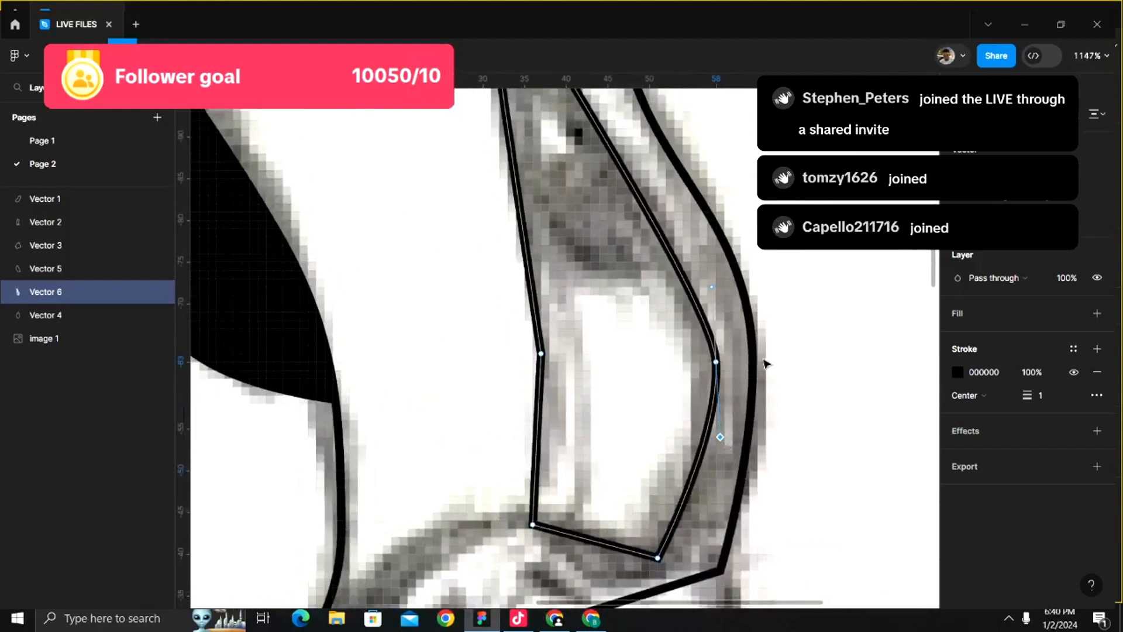
{"action": "left_click_drag", "start_coordinate": [726, 304], "coordinate": [685, 419]}
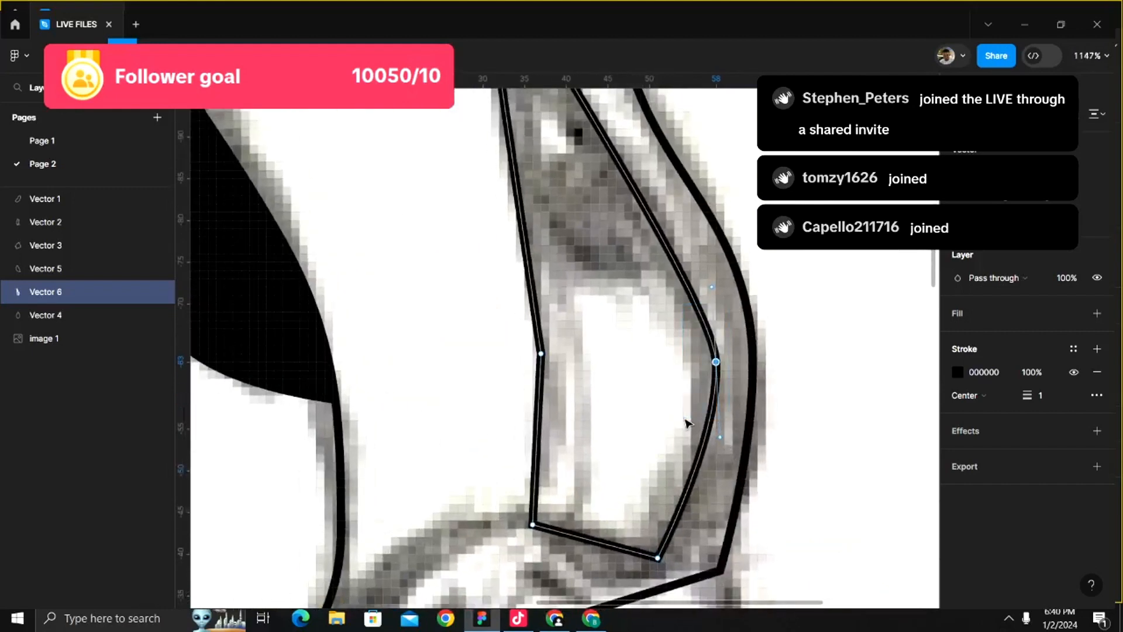
{"action": "key", "text": "Left"}
{"action": "scroll", "coordinate": [686, 420], "scroll_direction": "down", "scroll_amount": 5}
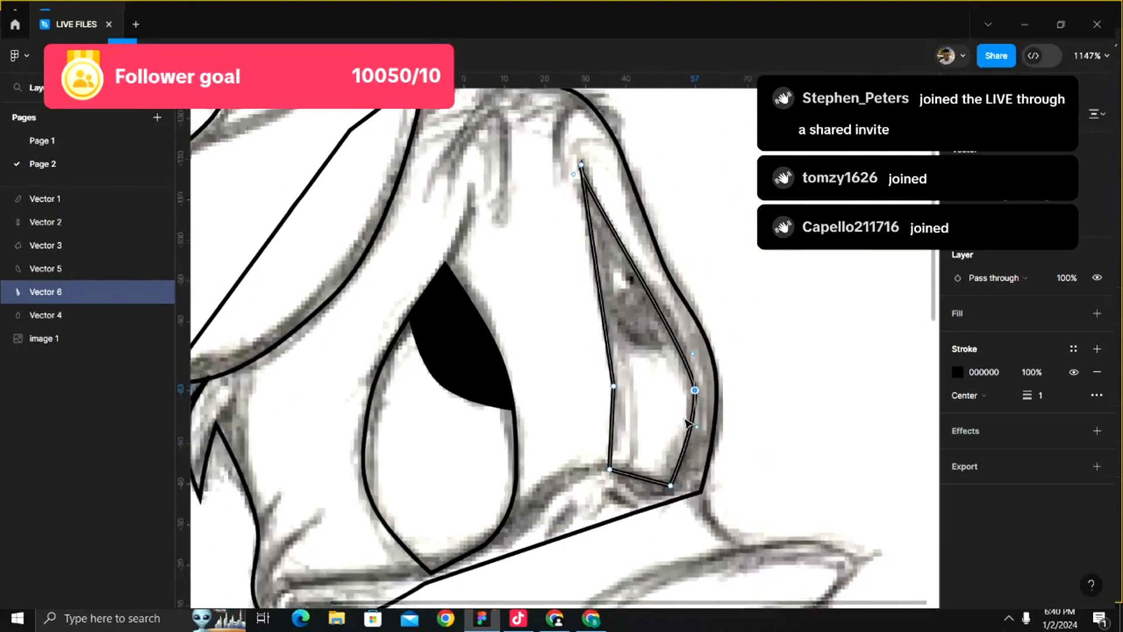
- Bend the smaller eye path's middle anchor on the side facing the larger eye, and reshape the curve at the upper tip
{"action": "left_click", "coordinate": [614, 387]}
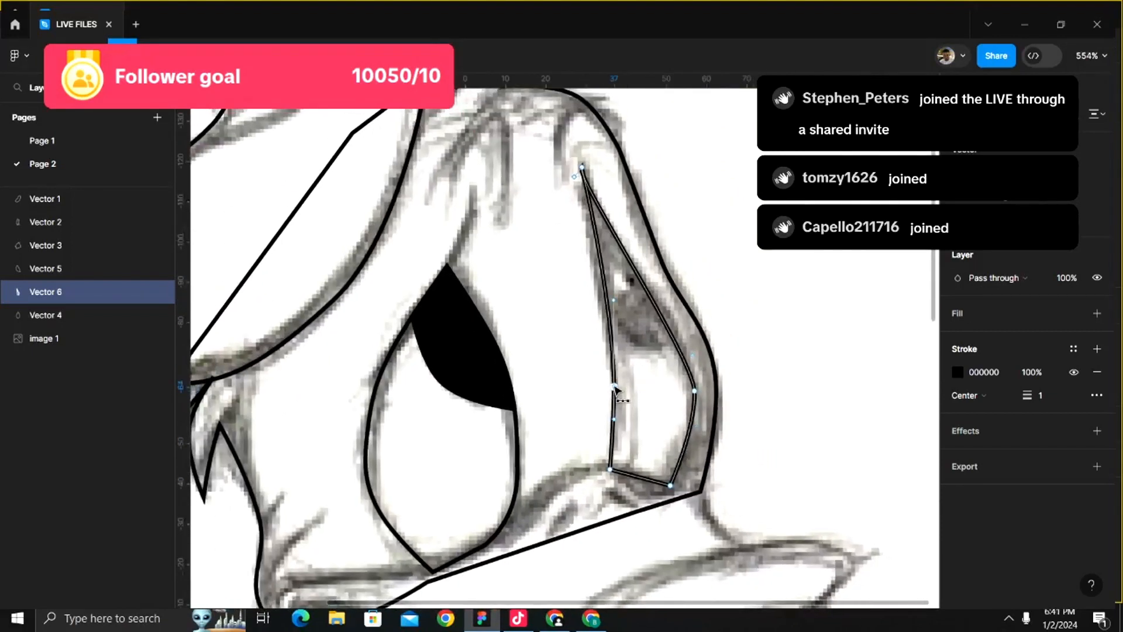
{"action": "scroll", "coordinate": [602, 179], "scroll_direction": "up", "scroll_amount": 3}
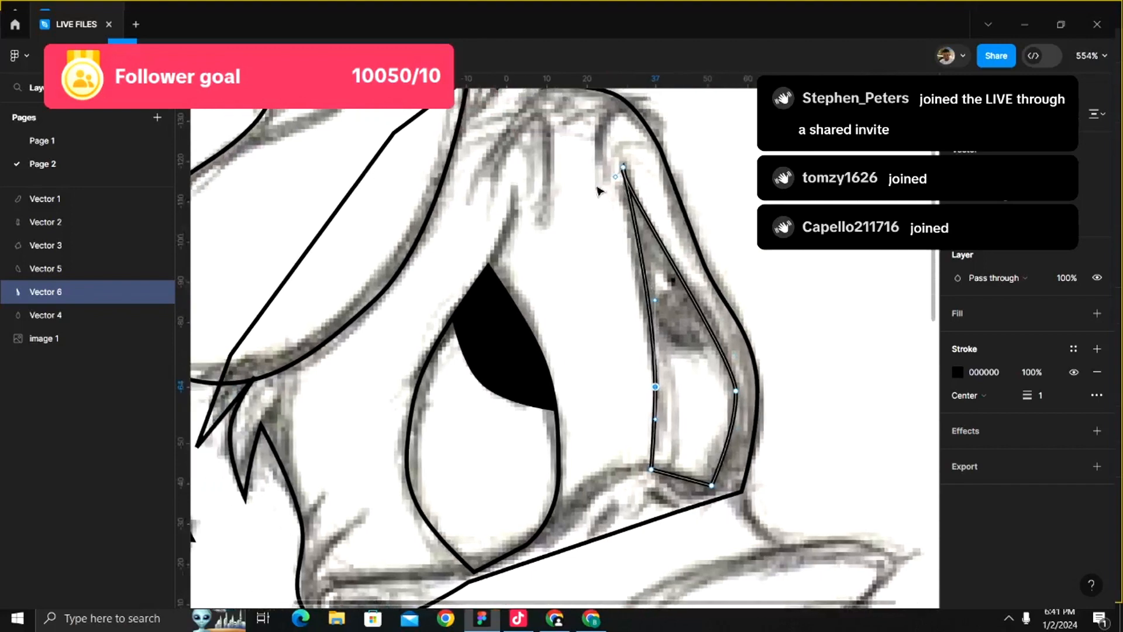
{"action": "scroll", "coordinate": [605, 186], "scroll_direction": "up", "scroll_amount": 6}
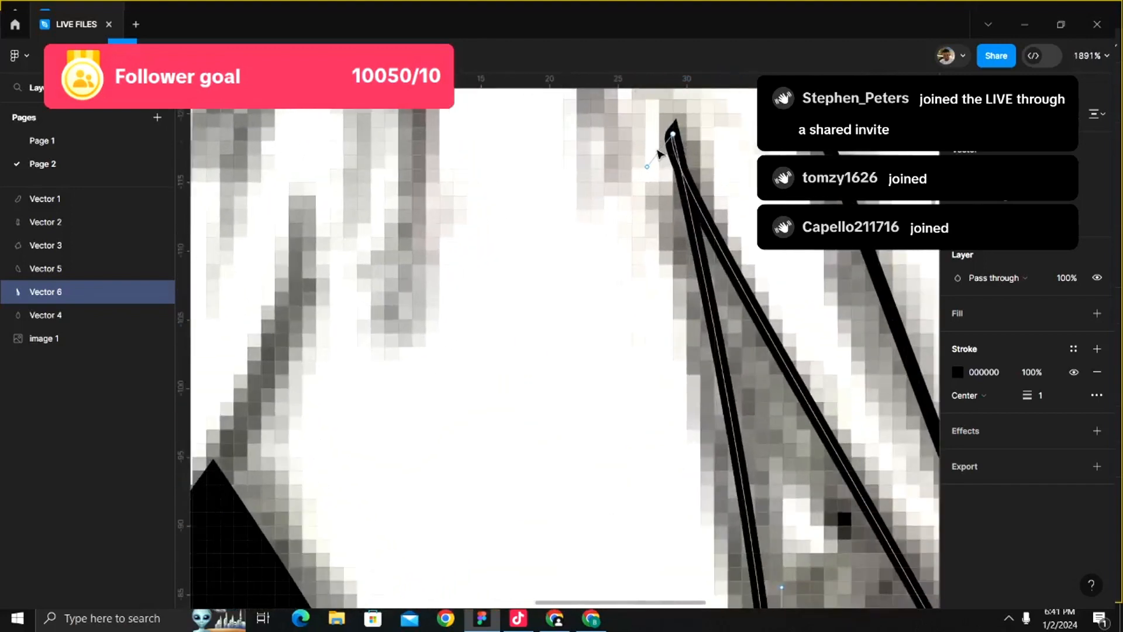
{"action": "left_click_drag", "start_coordinate": [673, 134], "coordinate": [697, 159]}
{"action": "scroll", "coordinate": [695, 157], "scroll_direction": "down", "scroll_amount": 5}
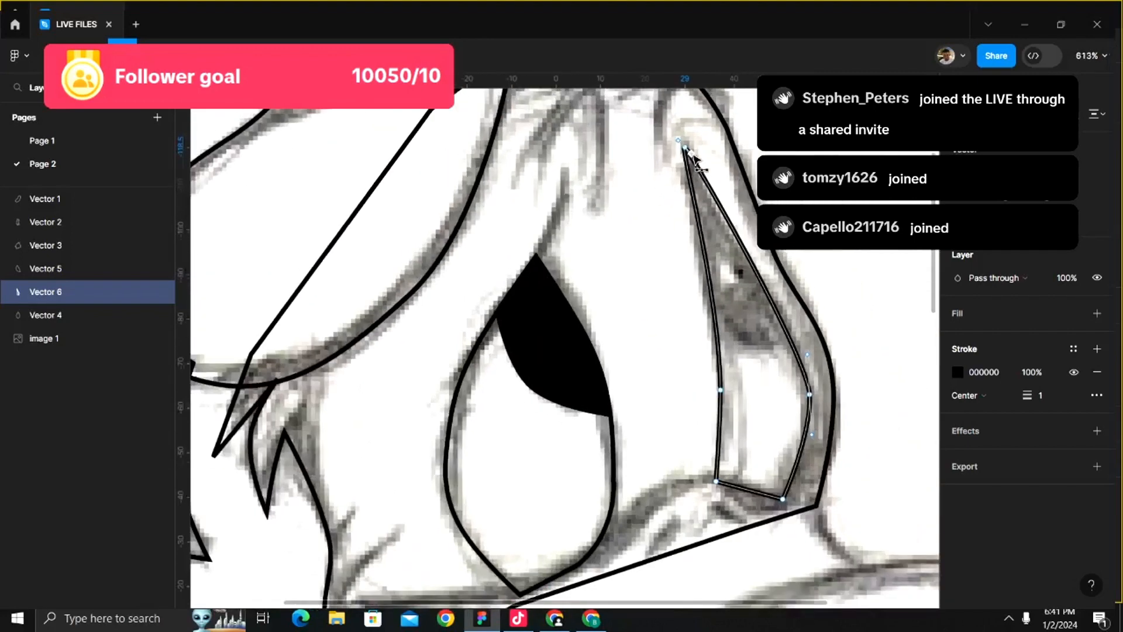
- Curve the side facing the larger eye smoothly through its middle anchor, and select that anchor
{"action": "left_click", "coordinate": [722, 390]}
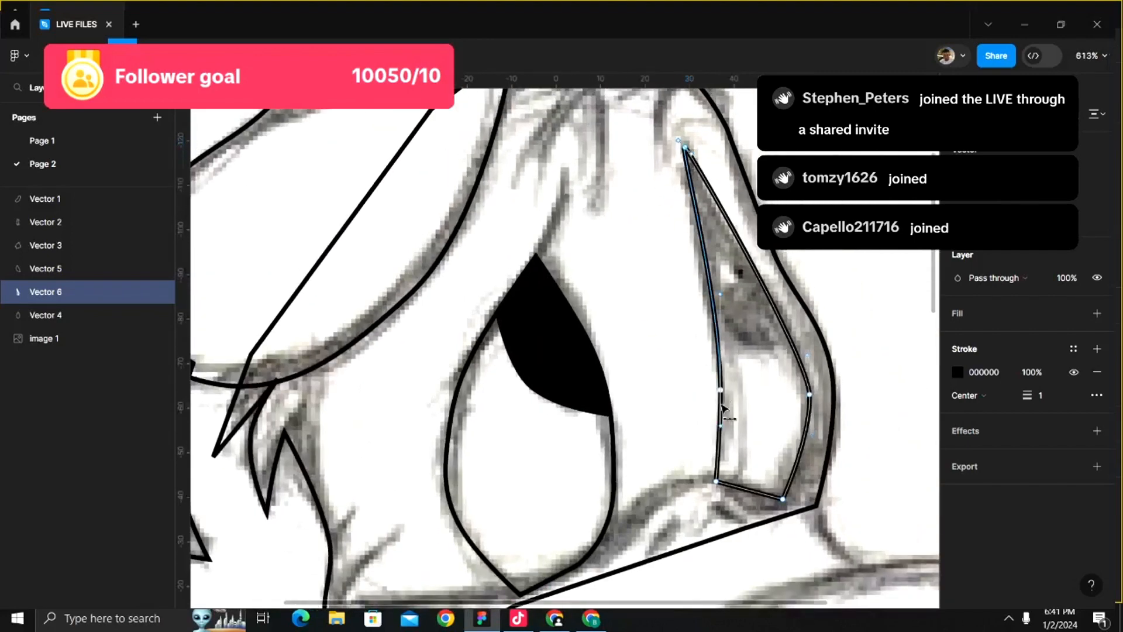
{"action": "scroll", "coordinate": [723, 417], "scroll_direction": "up", "scroll_amount": 4}
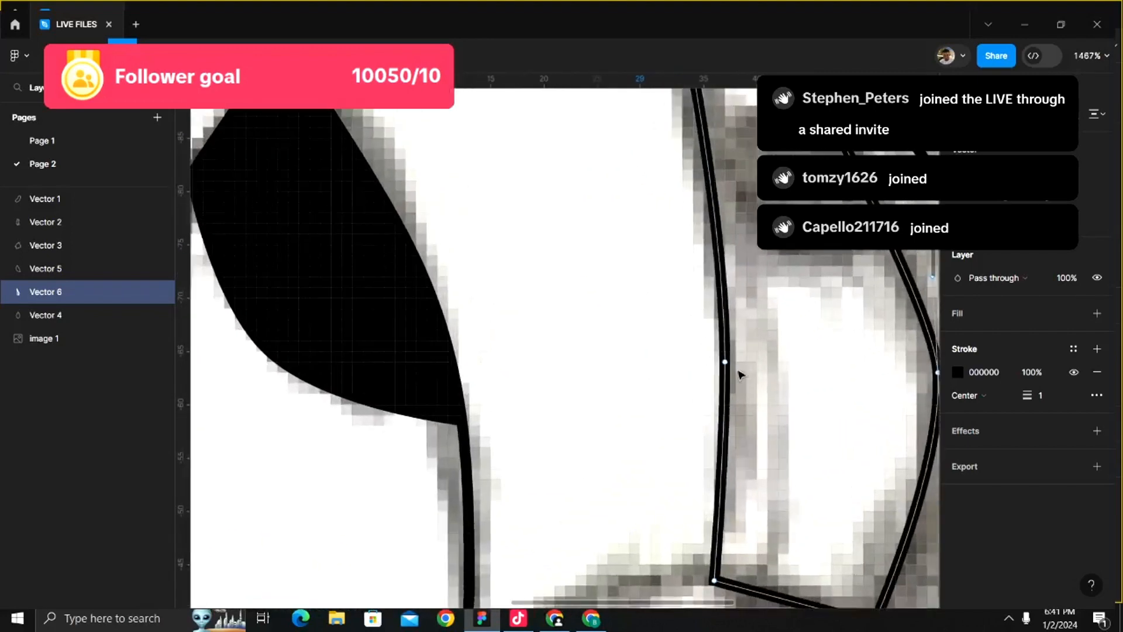
{"action": "left_click_drag", "start_coordinate": [730, 361], "coordinate": [739, 362]}
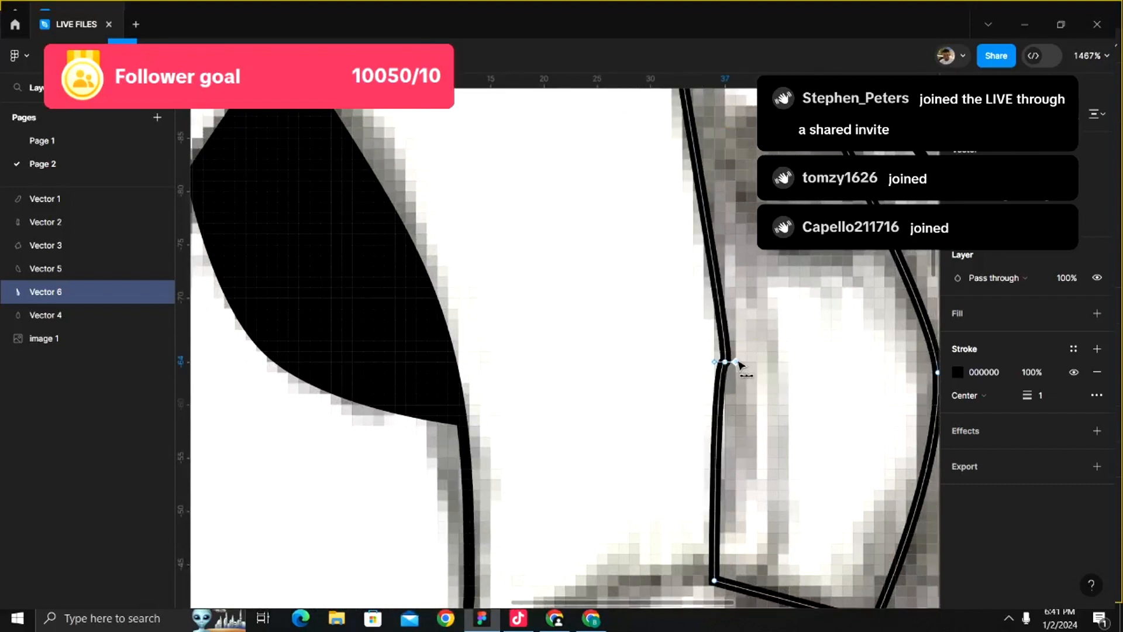
{"action": "key", "text": "ctrl+z"}
{"action": "left_click_drag", "start_coordinate": [668, 323], "coordinate": [773, 407]}
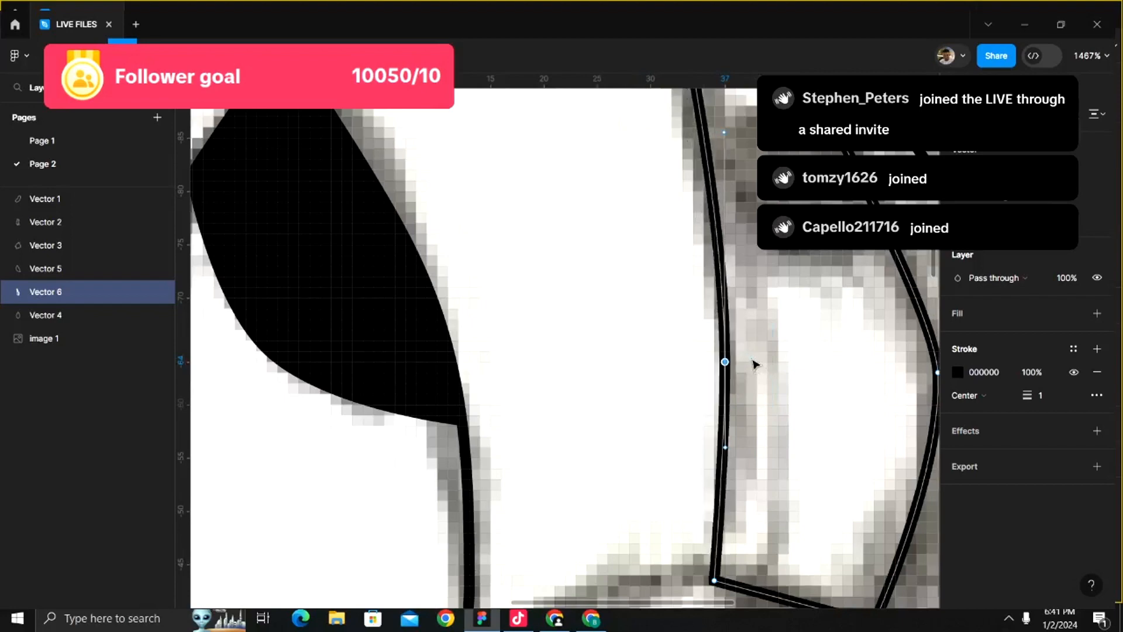
- Shift the middle anchor's upper curve handle slightly toward the larger eye, finish editing the path and deselect it
{"action": "scroll", "coordinate": [730, 364], "scroll_direction": "down", "scroll_amount": 2}
{"action": "scroll", "coordinate": [743, 367], "scroll_direction": "down", "scroll_amount": 2}
{"action": "scroll", "coordinate": [737, 351], "scroll_direction": "up", "scroll_amount": 1}
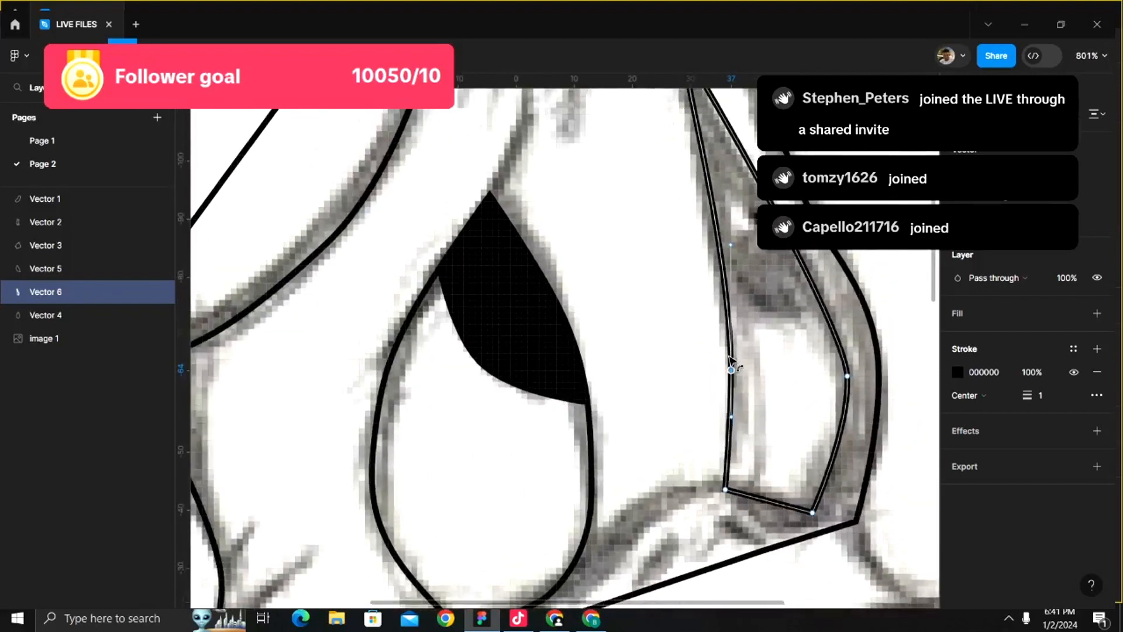
{"action": "left_click", "coordinate": [731, 244]}
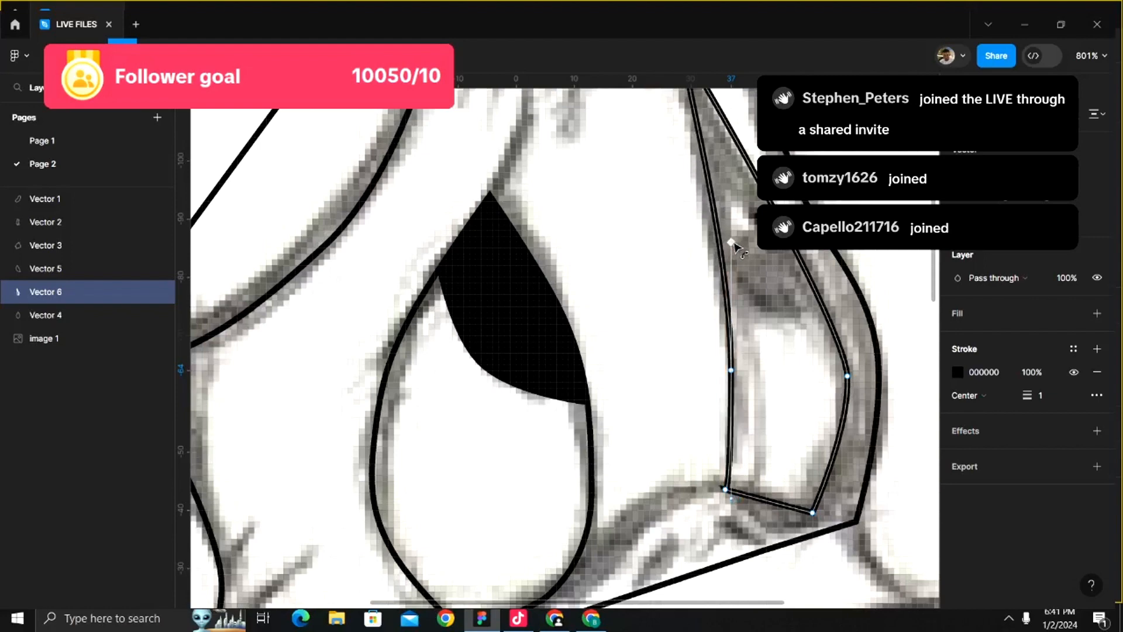
{"action": "left_click_drag", "start_coordinate": [733, 245], "coordinate": [729, 244]}
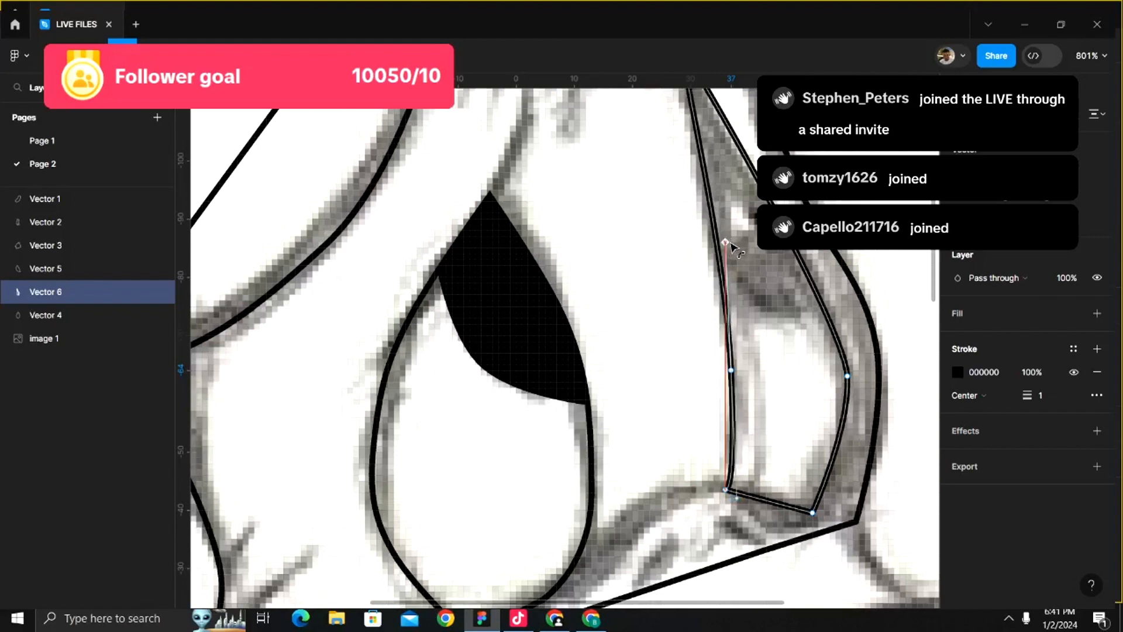
{"action": "scroll", "coordinate": [731, 246], "scroll_direction": "up", "scroll_amount": 5}
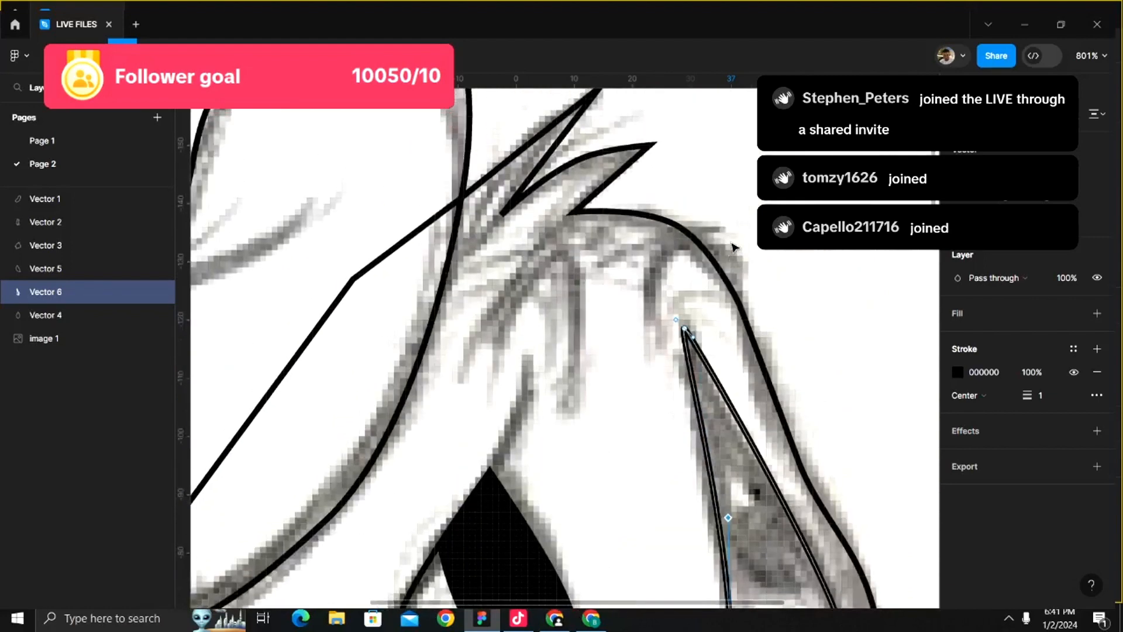
{"action": "scroll", "coordinate": [727, 321], "scroll_direction": "down", "scroll_amount": 3}
{"action": "scroll", "coordinate": [703, 489], "scroll_direction": "down", "scroll_amount": 5}
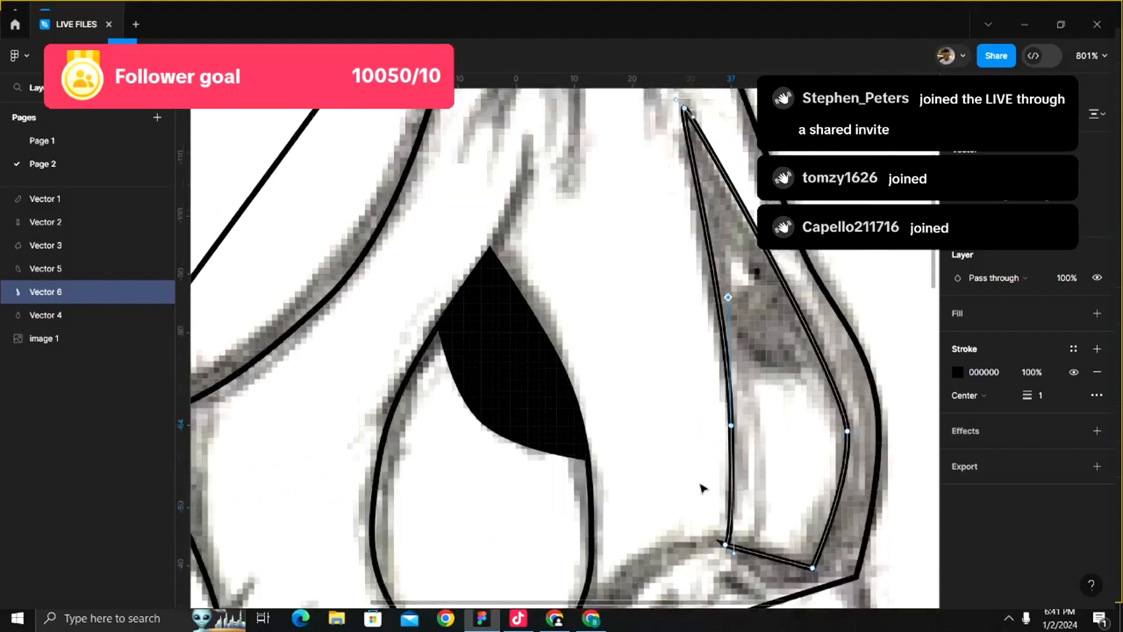
{"action": "key", "text": "Escape"}
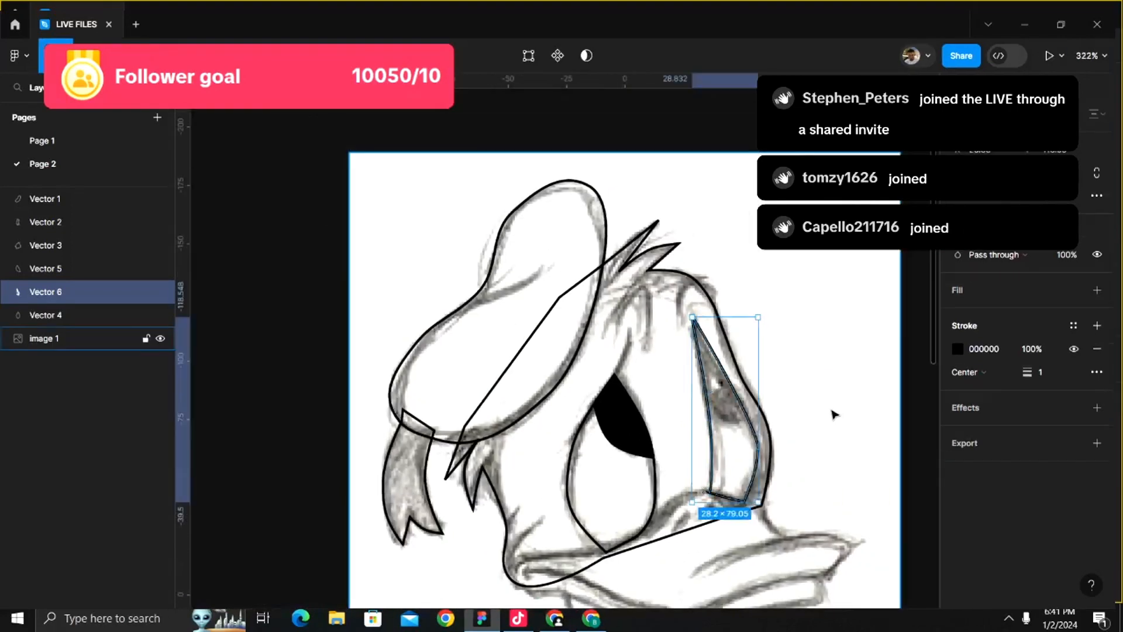
{"action": "key", "text": "Escape"}
- Examine the smaller eye path's outer-side anchor up close in path editing, and leave editing
{"action": "scroll", "coordinate": [731, 494], "scroll_direction": "up", "scroll_amount": 5}
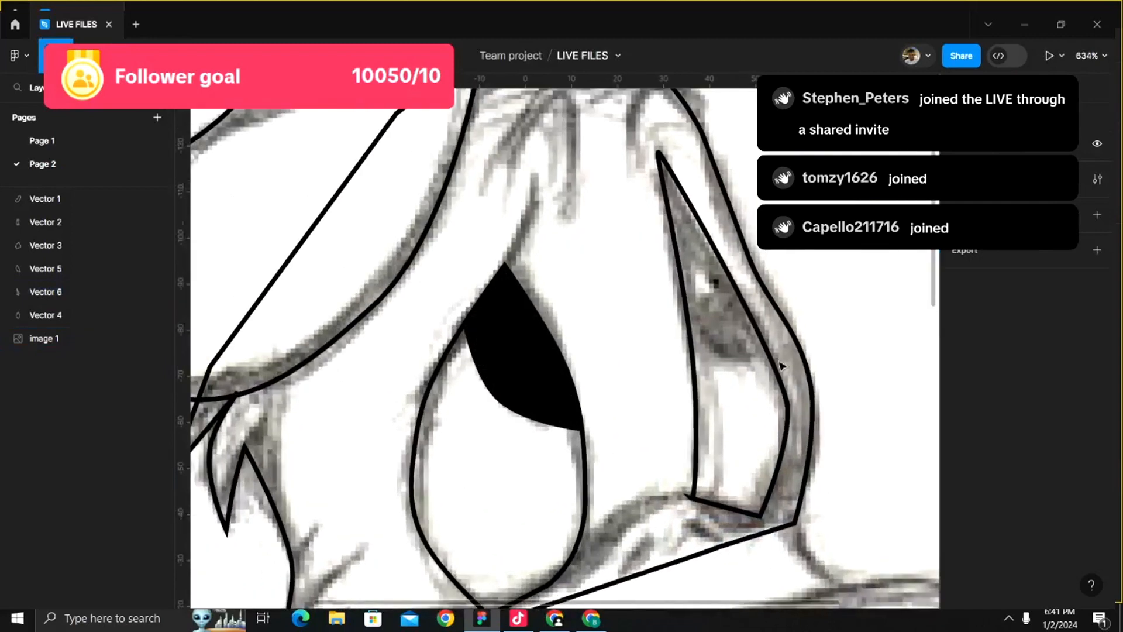
{"action": "left_click", "coordinate": [794, 448]}
{"action": "scroll", "coordinate": [795, 451], "scroll_direction": "up", "scroll_amount": 6}
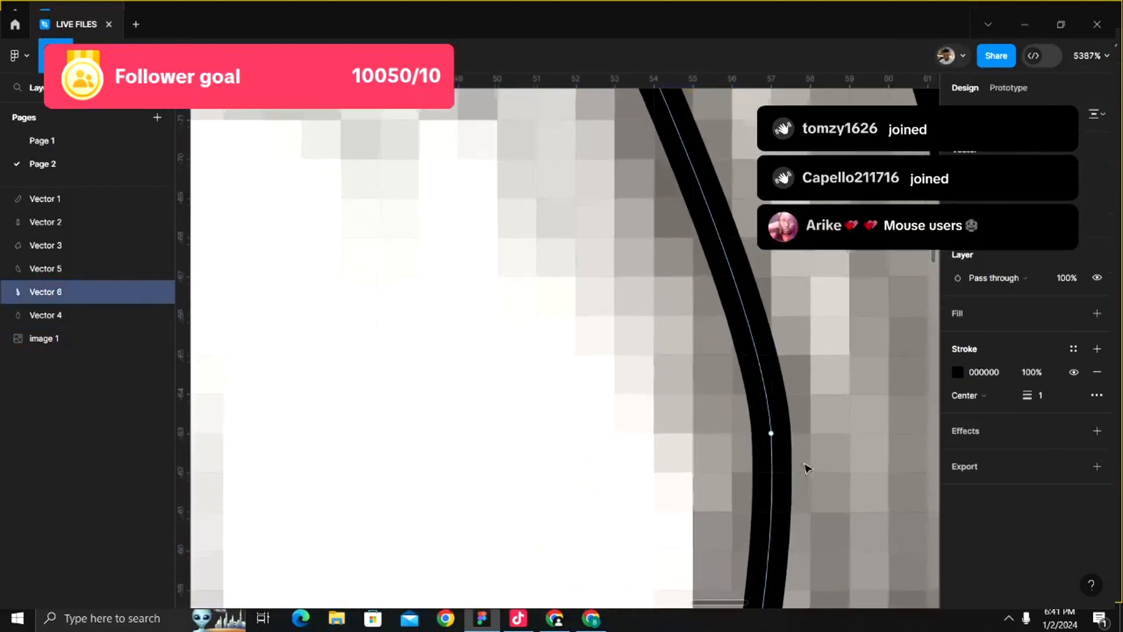
{"action": "scroll", "coordinate": [806, 468], "scroll_direction": "up", "scroll_amount": 5}
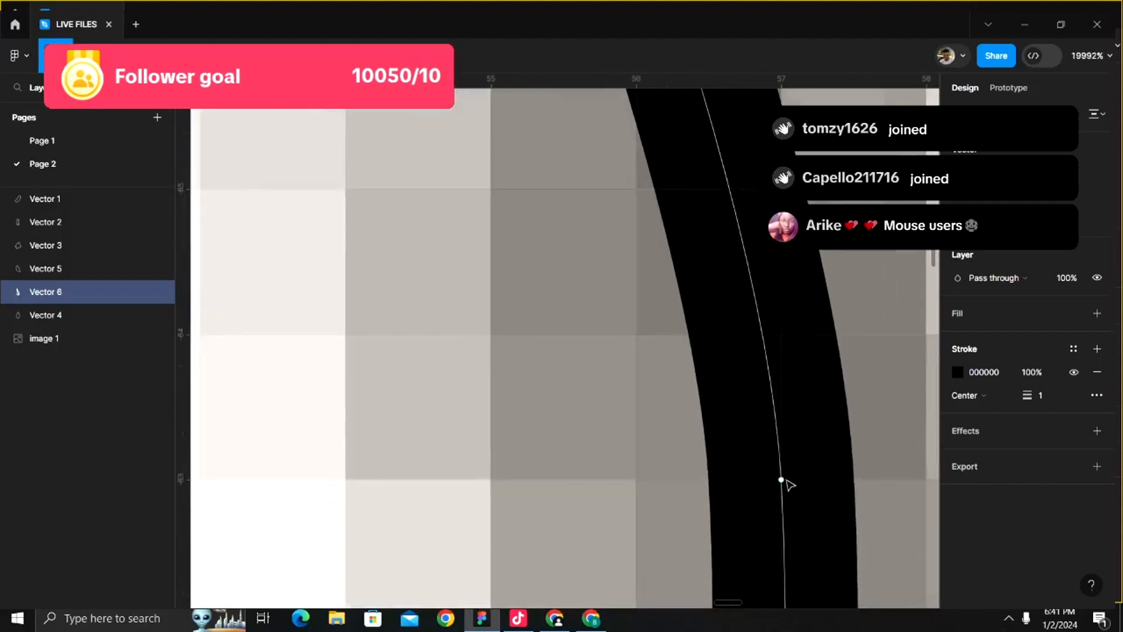
{"action": "scroll", "coordinate": [784, 479], "scroll_direction": "down", "scroll_amount": 10}
{"action": "scroll", "coordinate": [785, 480], "scroll_direction": "down", "scroll_amount": 1}
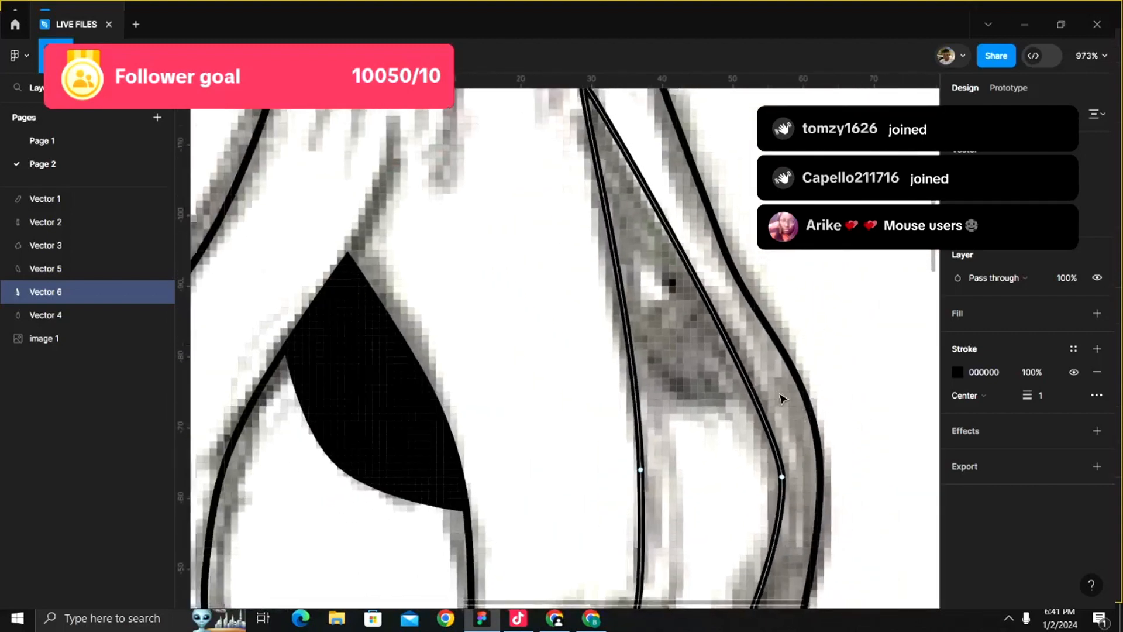
{"action": "scroll", "coordinate": [785, 402], "scroll_direction": "right", "scroll_amount": 3}
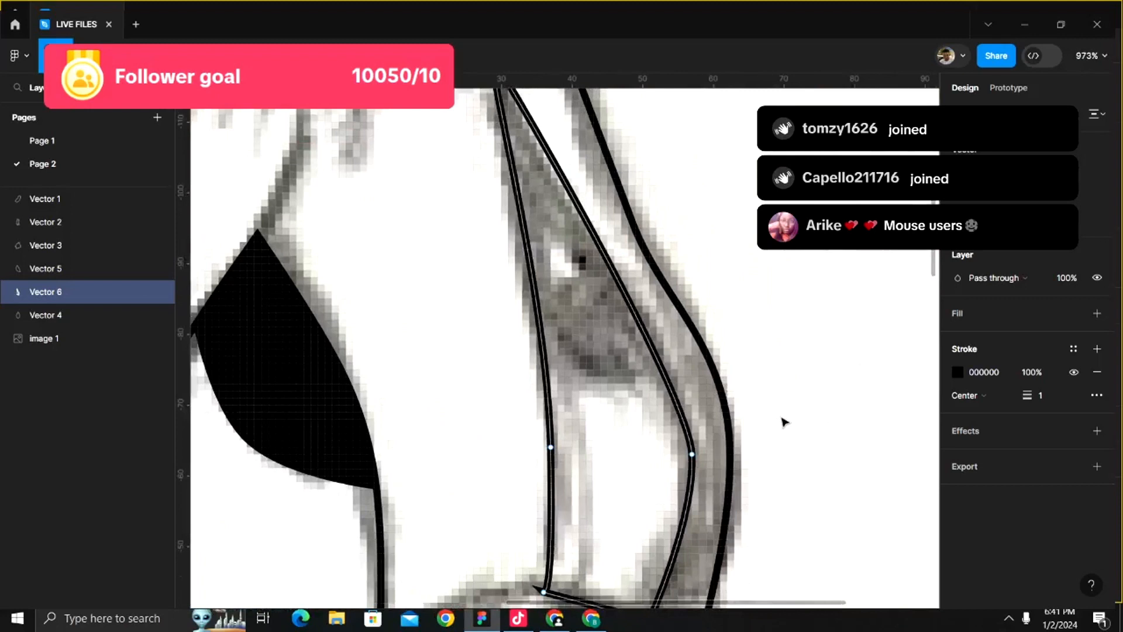
{"action": "key", "text": "Escape"}
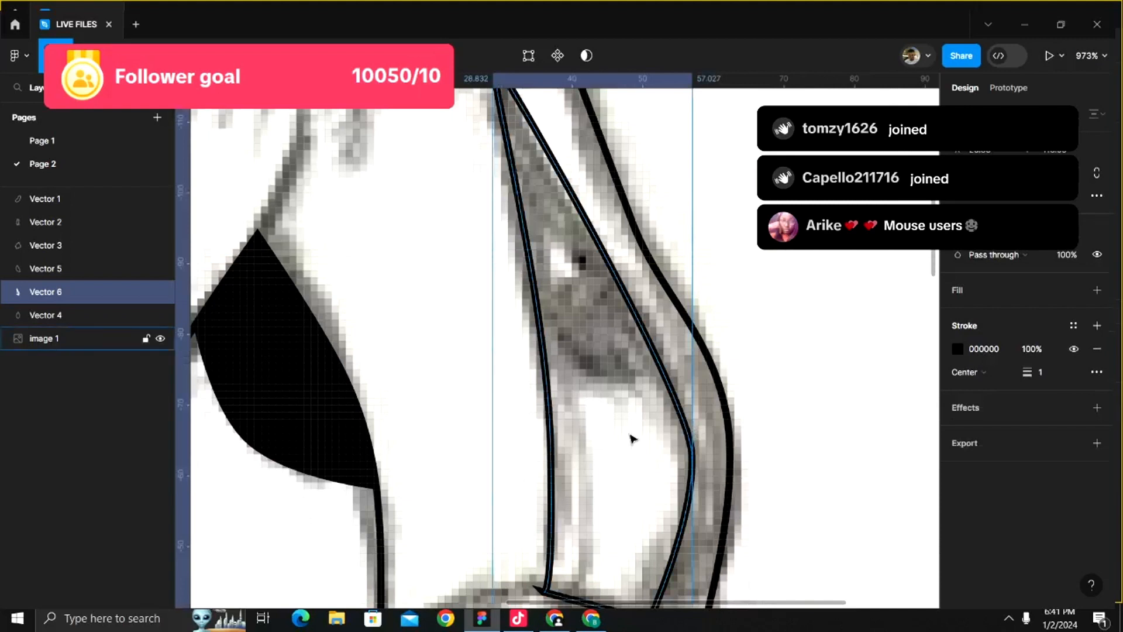
{"action": "right_click", "coordinate": [710, 426]}
{"action": "left_click", "coordinate": [548, 364]}
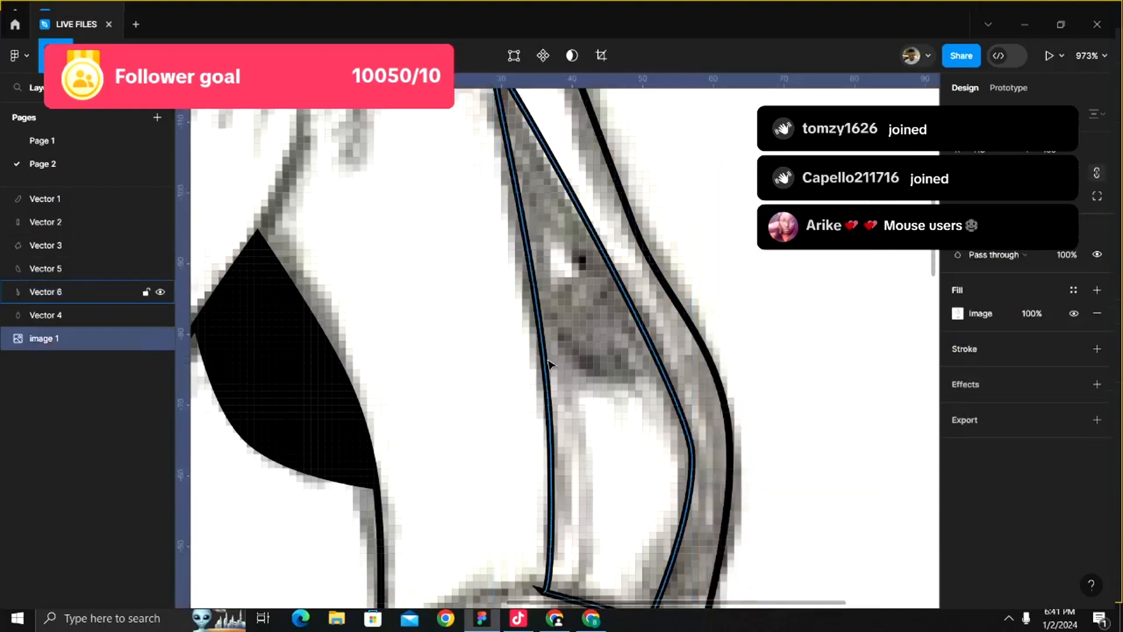
{"action": "right_click", "coordinate": [736, 329]}
{"action": "left_click", "coordinate": [659, 361]}
{"action": "right_click", "coordinate": [659, 361]}
{"action": "left_click", "coordinate": [618, 366]}
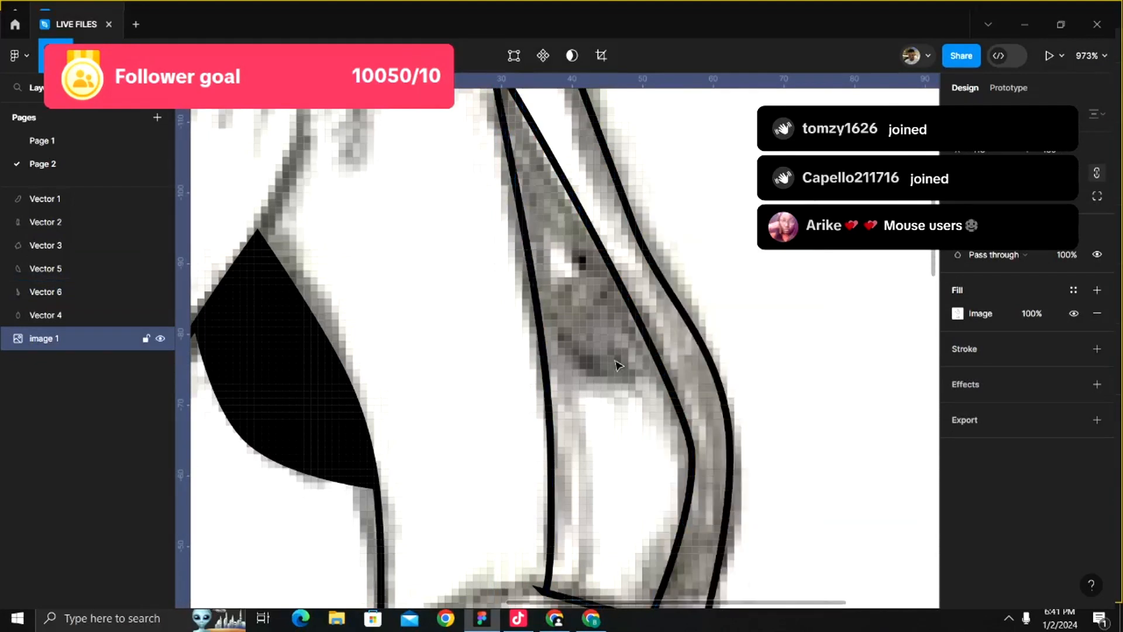
{"action": "scroll", "coordinate": [538, 360], "scroll_direction": "up", "scroll_amount": 2}
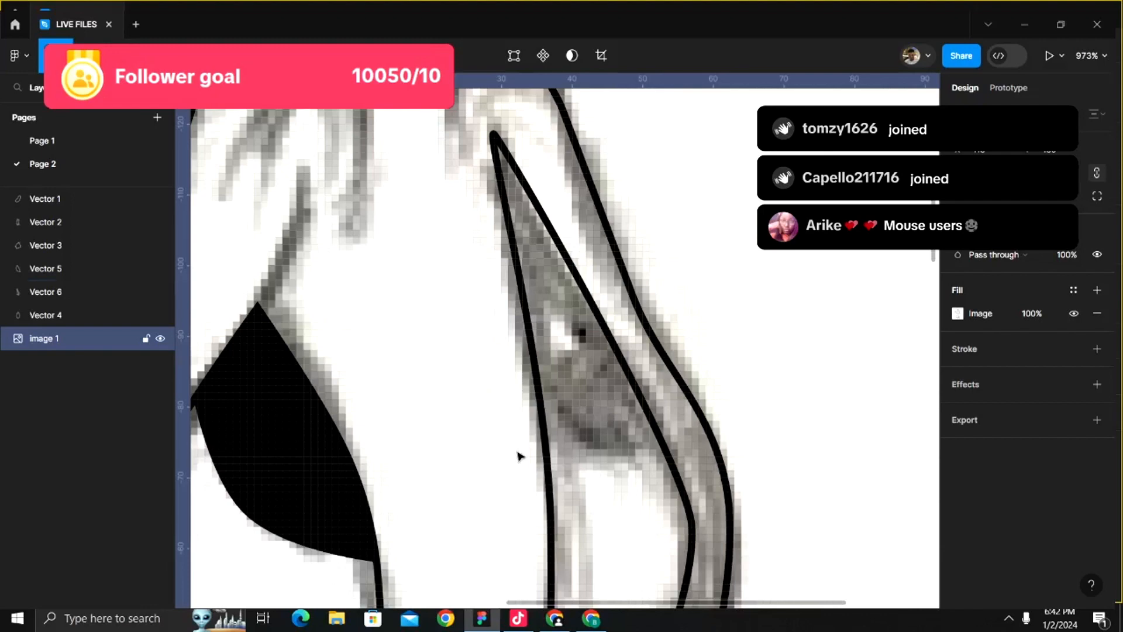
{"action": "scroll", "coordinate": [584, 468], "scroll_direction": "up", "scroll_amount": 5}
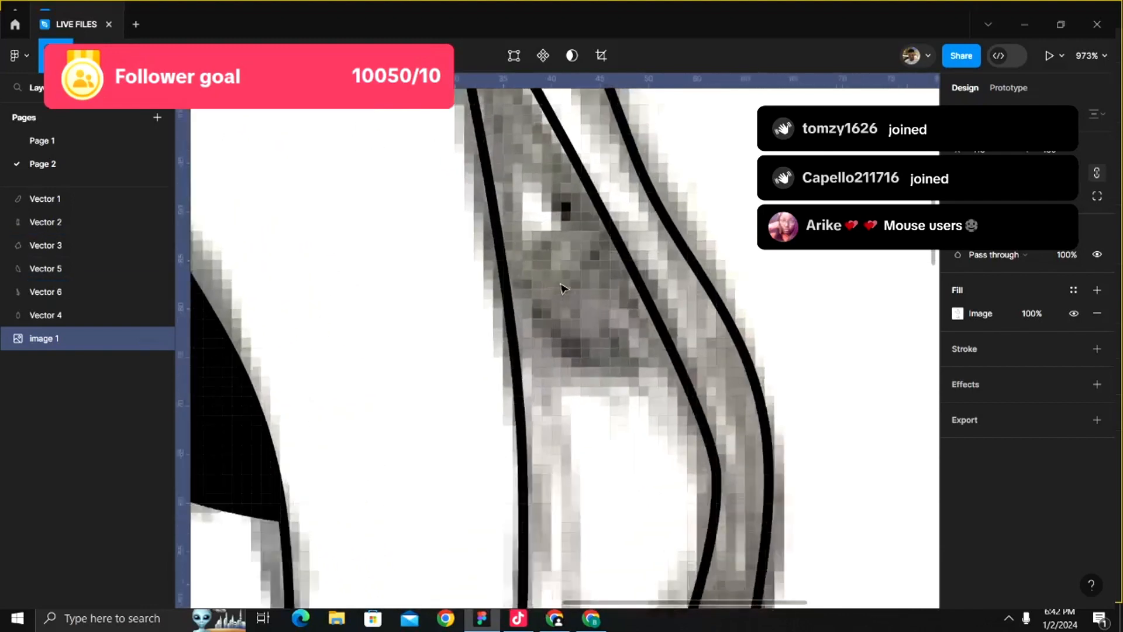
{"action": "left_click", "coordinate": [492, 331]}
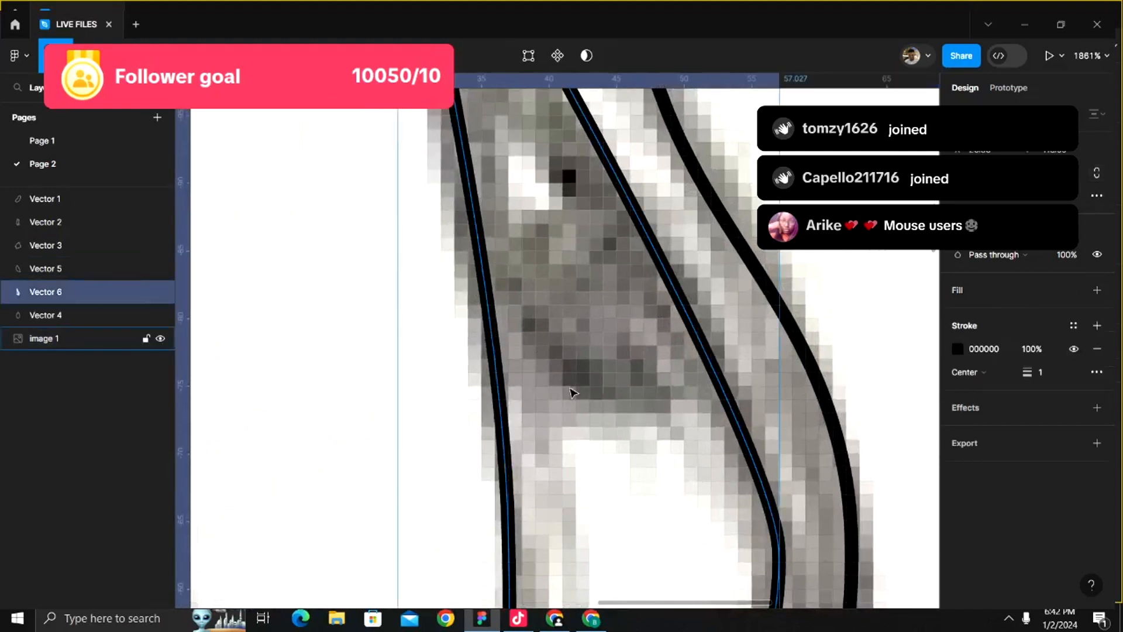
{"action": "left_click", "coordinate": [590, 369]}
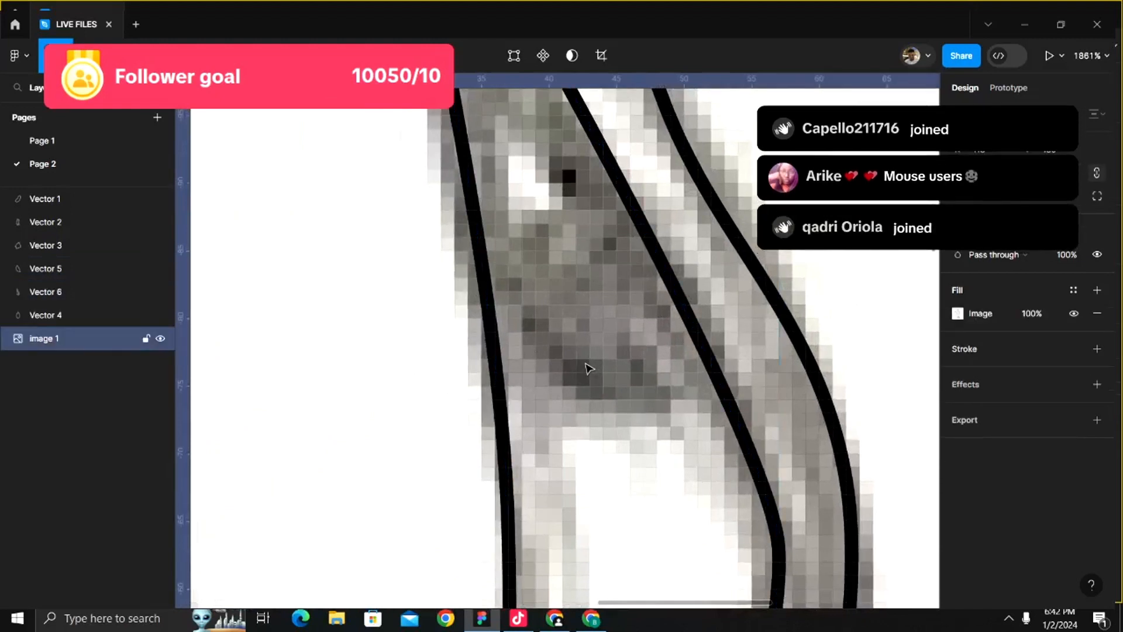
- Start a new Pen path for the smaller eye's pupil on the outline facing the larger eye, level with the pupil's lower edge
{"action": "key", "text": "p"}
{"action": "scroll", "coordinate": [531, 368], "scroll_direction": "down", "scroll_amount": 3}
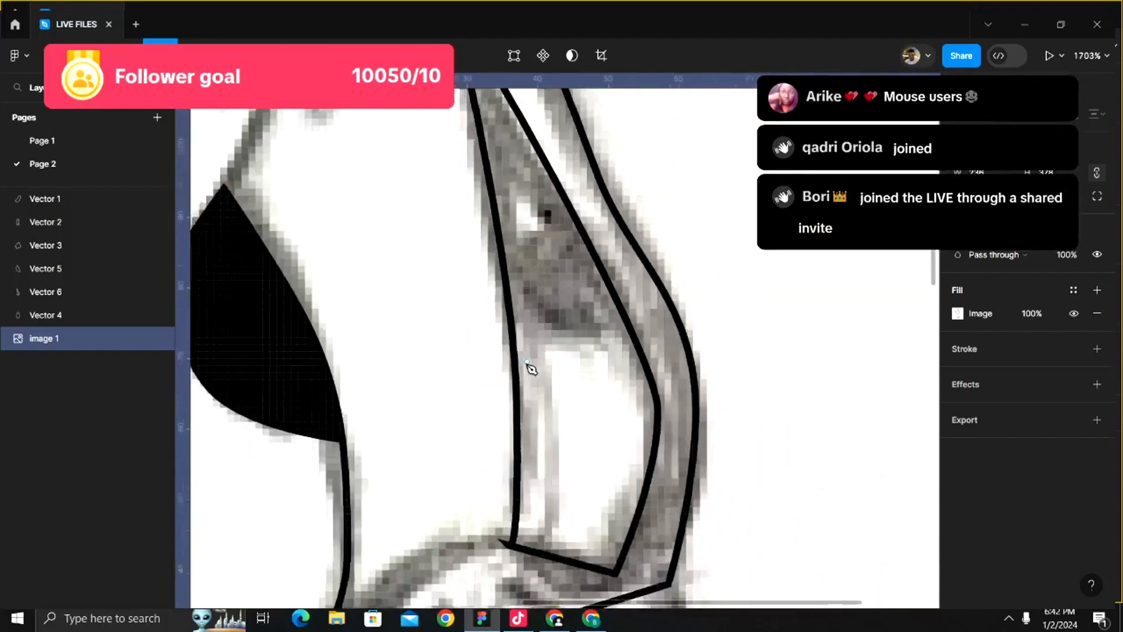
{"action": "scroll", "coordinate": [531, 368], "scroll_direction": "up", "scroll_amount": 3}
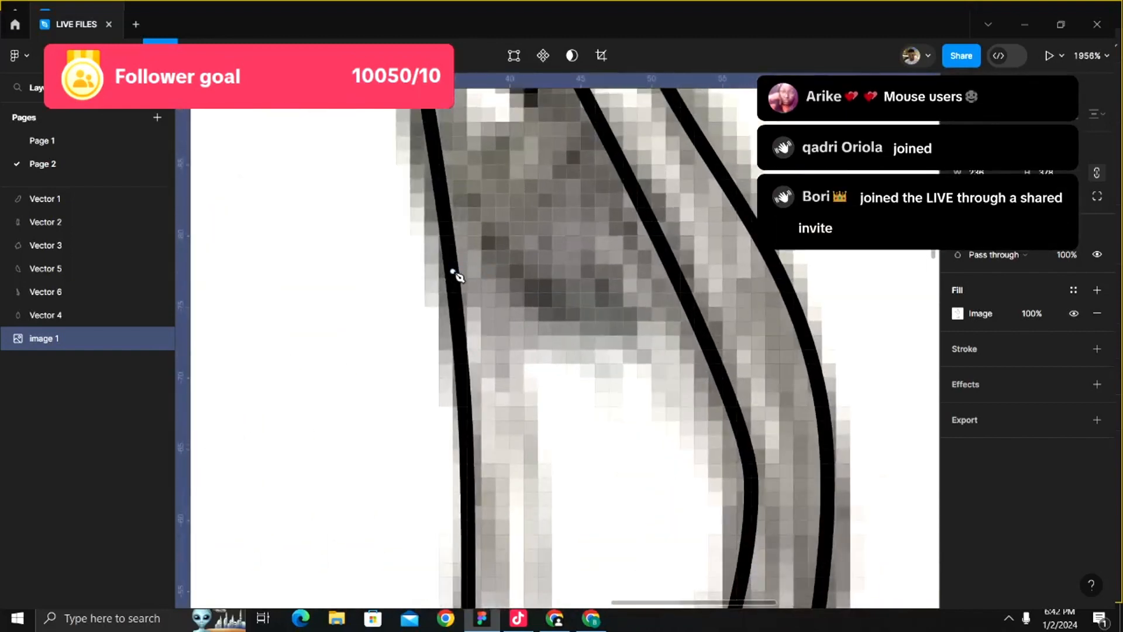
{"action": "left_click", "coordinate": [453, 278]}
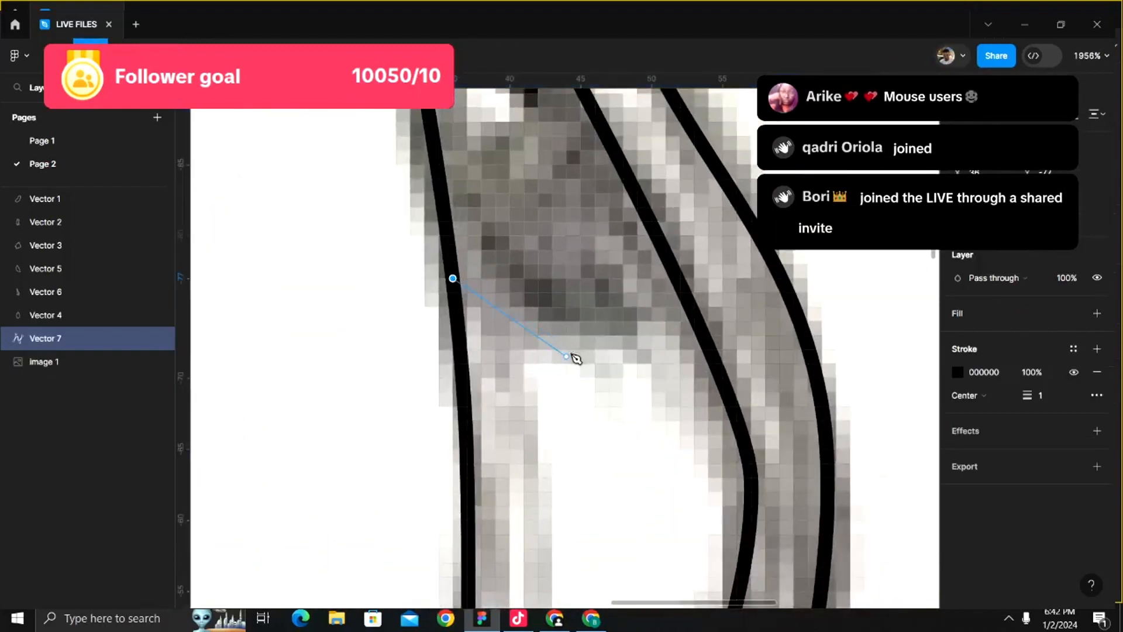
{"action": "scroll", "coordinate": [576, 359], "scroll_direction": "down", "scroll_amount": 5}
{"action": "scroll", "coordinate": [571, 357], "scroll_direction": "up", "scroll_amount": 4}
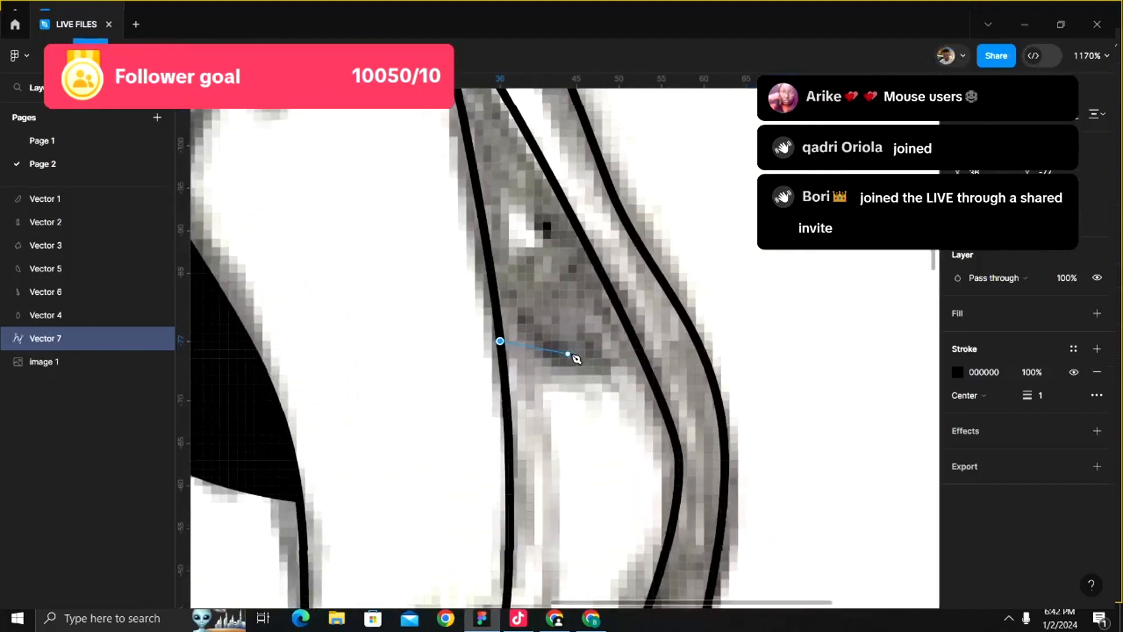
- With the Pen tool, trace the lower edge and outer side of the narrow right eye's pupil, following the sketch up toward its tip
{"action": "left_click", "coordinate": [563, 371]}
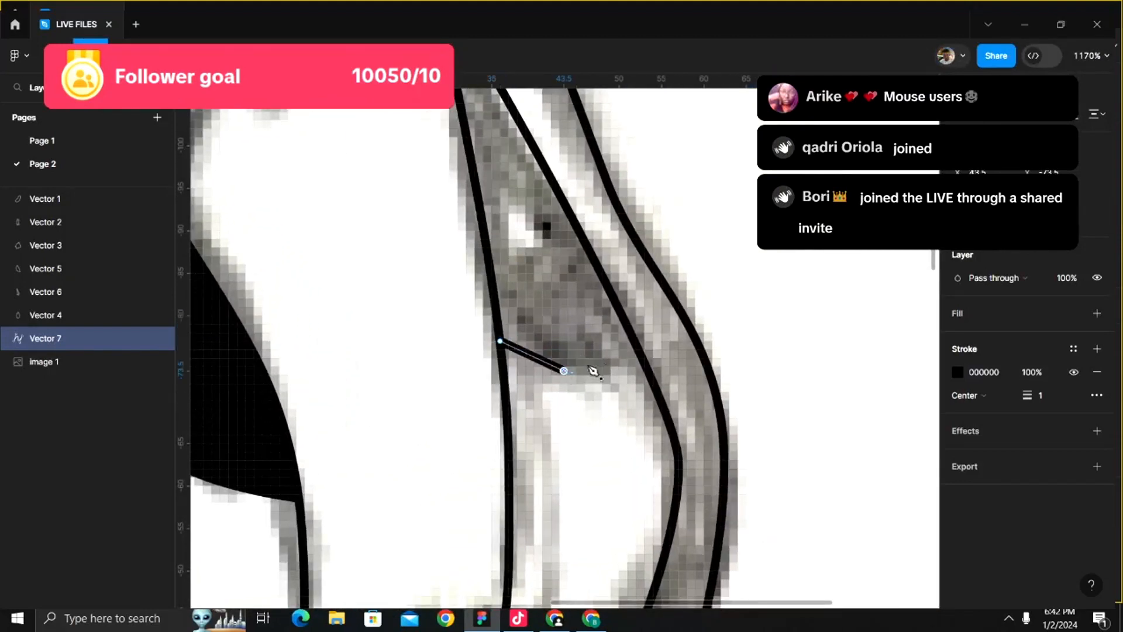
{"action": "left_click", "coordinate": [641, 358]}
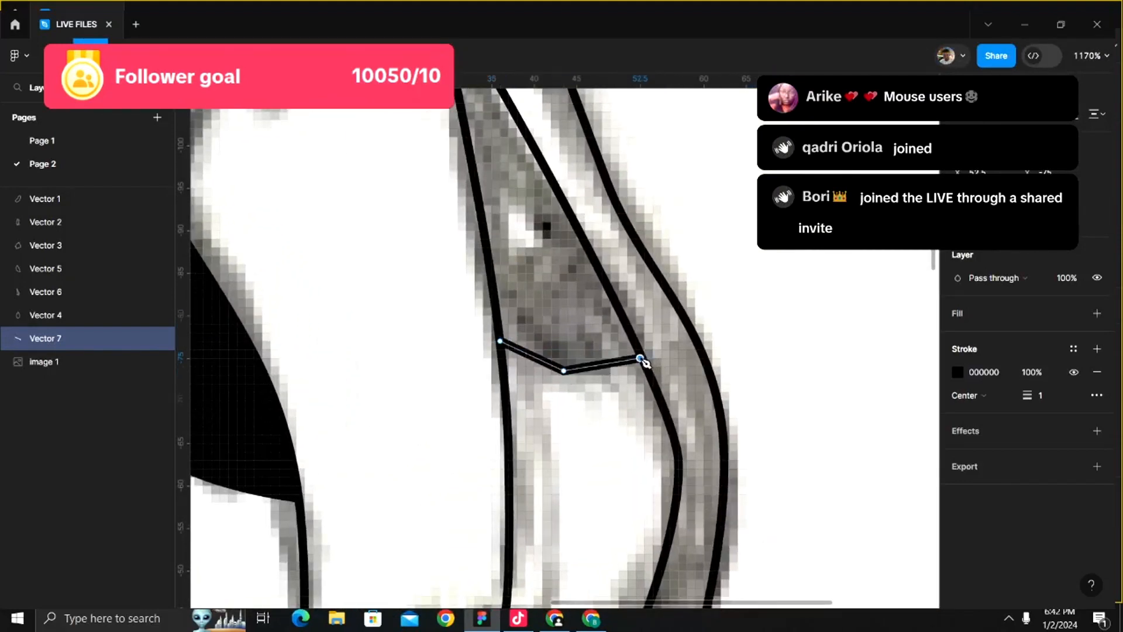
{"action": "left_click", "coordinate": [589, 255]}
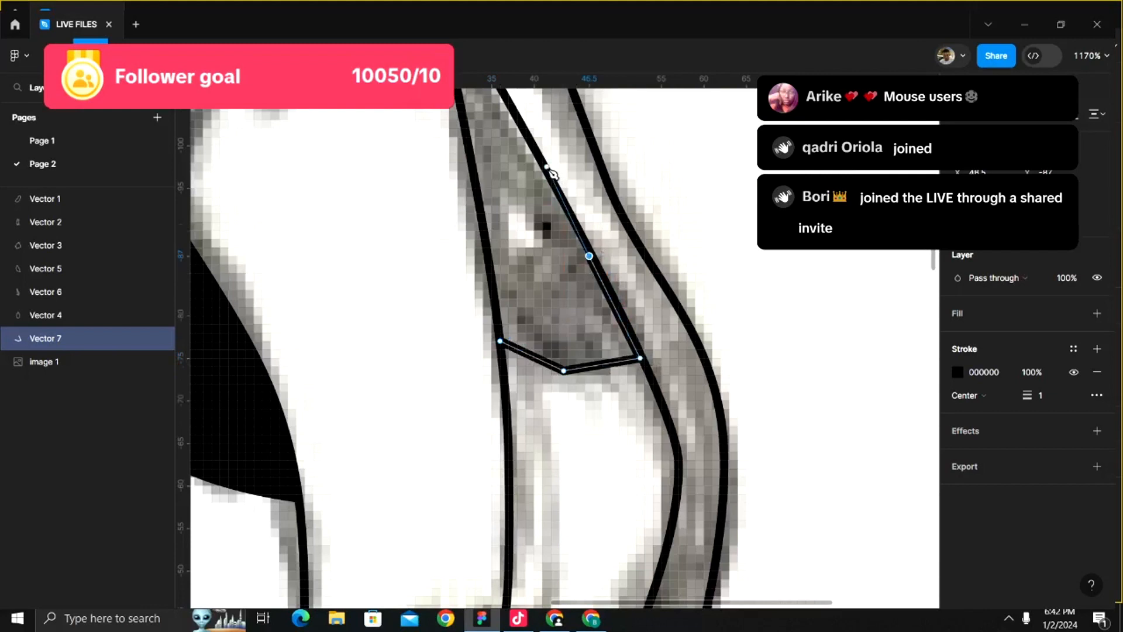
{"action": "left_click", "coordinate": [546, 165]}
{"action": "scroll", "coordinate": [546, 173], "scroll_direction": "up", "scroll_amount": 5}
{"action": "left_click", "coordinate": [467, 292]}
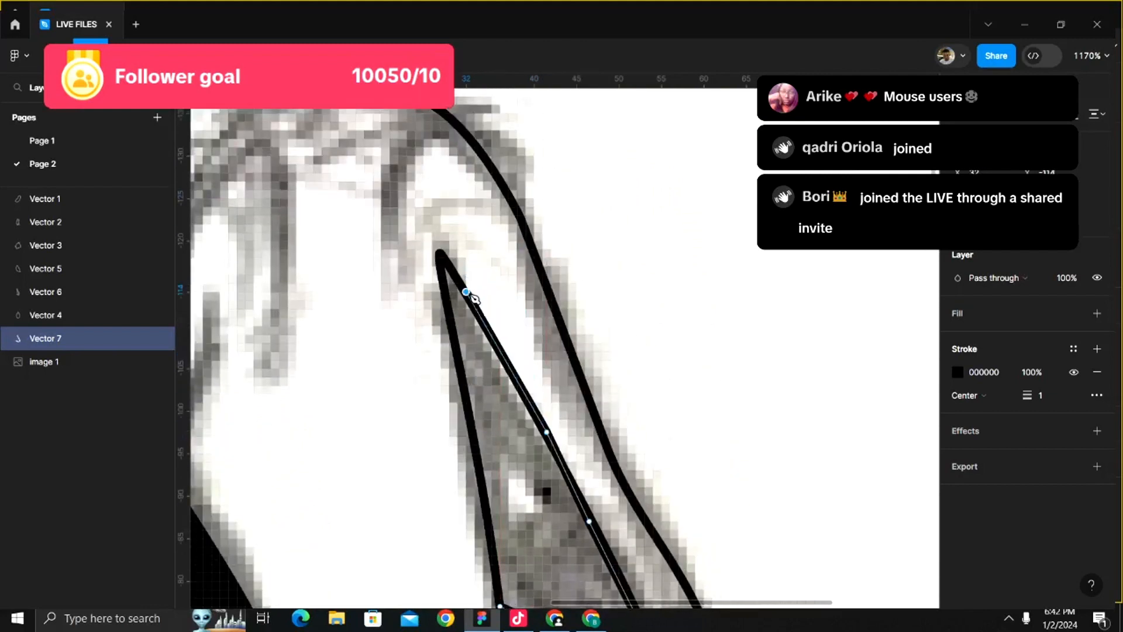
- Continue the right eye's pupil path around its upper tip and down the inner side, closing it at the starting point
{"action": "key", "text": "Escape"}
{"action": "key", "text": "Return"}
{"action": "left_click", "coordinate": [441, 259]}
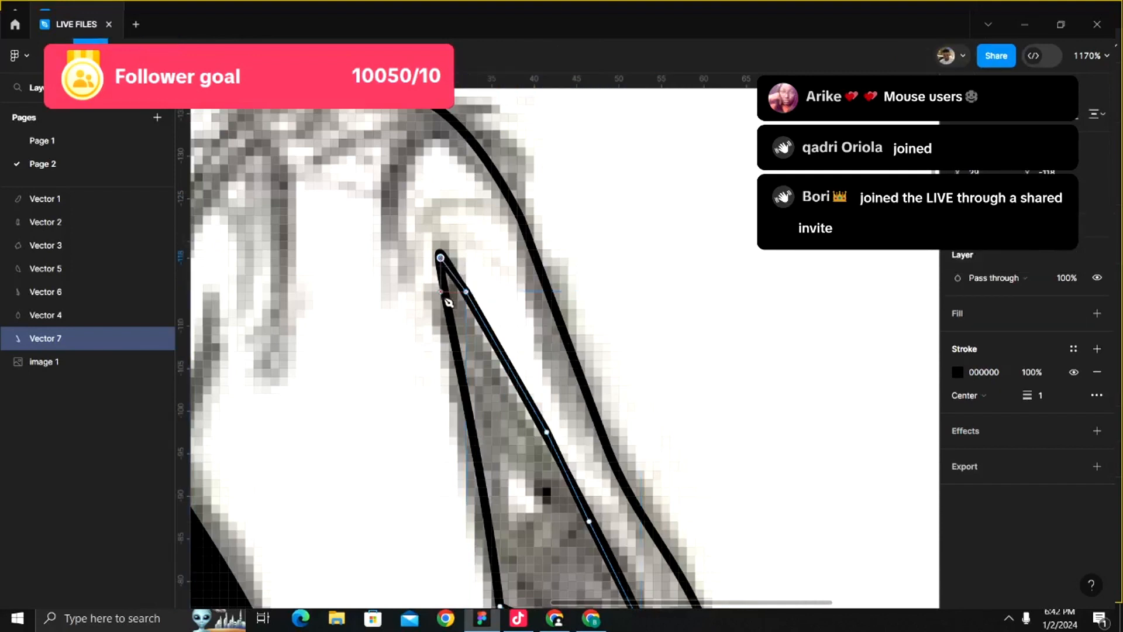
{"action": "left_click", "coordinate": [474, 445]}
{"action": "scroll", "coordinate": [481, 451], "scroll_direction": "down", "scroll_amount": 3}
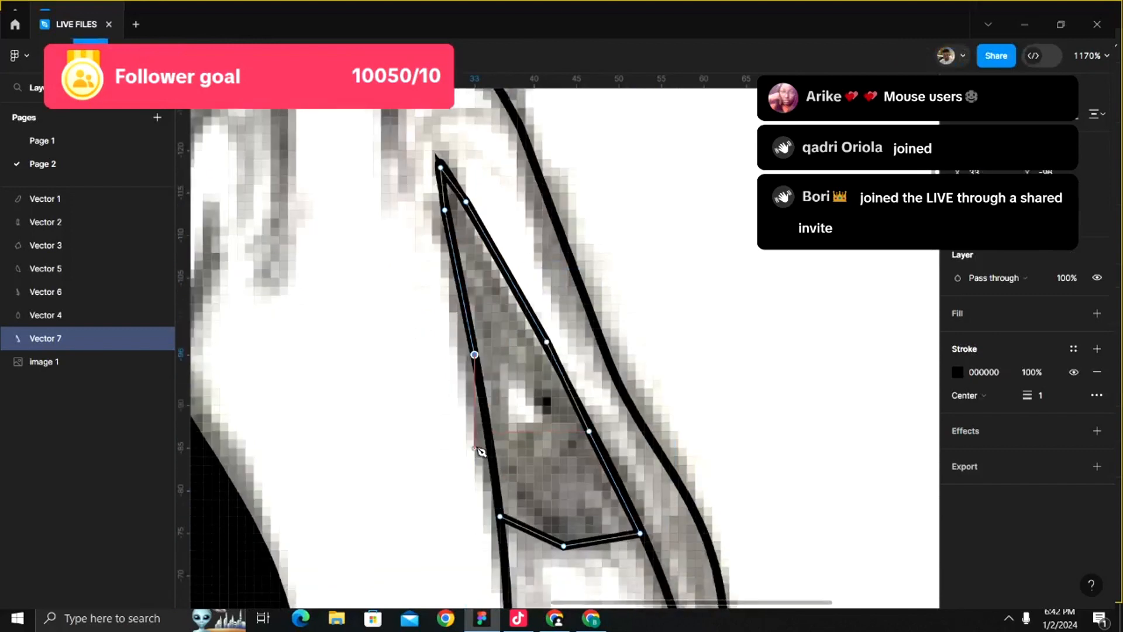
{"action": "left_click", "coordinate": [495, 478]}
{"action": "left_click", "coordinate": [501, 517]}
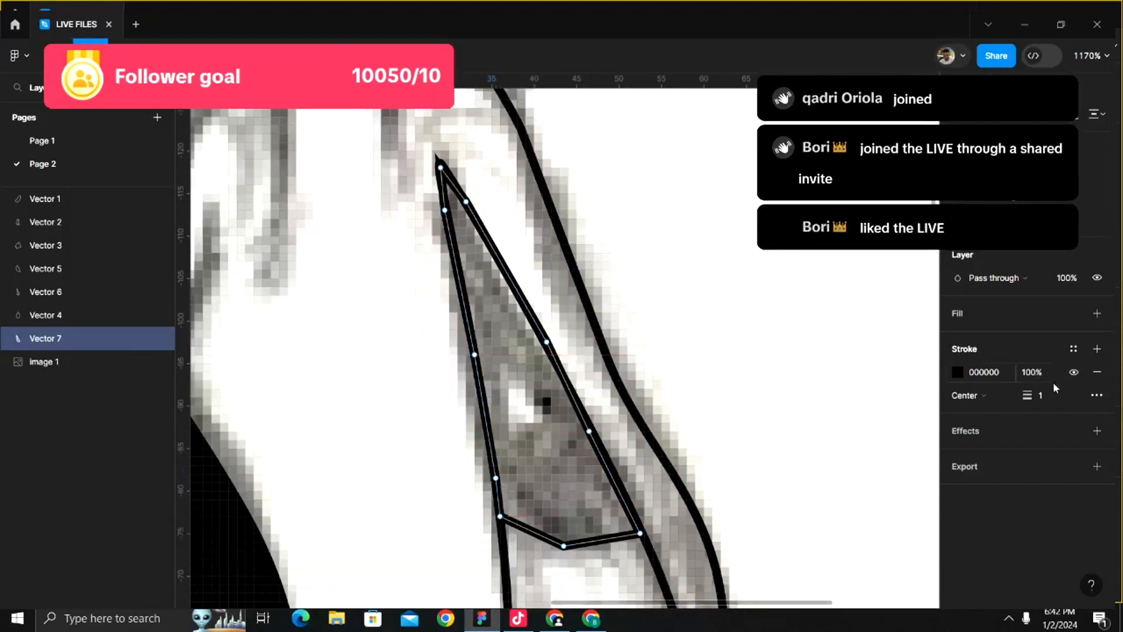
- Remove the right pupil's stroke, add a fill and sample black (000000) from the left pupil for it
{"action": "left_click", "coordinate": [1098, 372]}
{"action": "left_click", "coordinate": [1097, 313]}
{"action": "scroll", "coordinate": [652, 489], "scroll_direction": "down", "scroll_amount": 3}
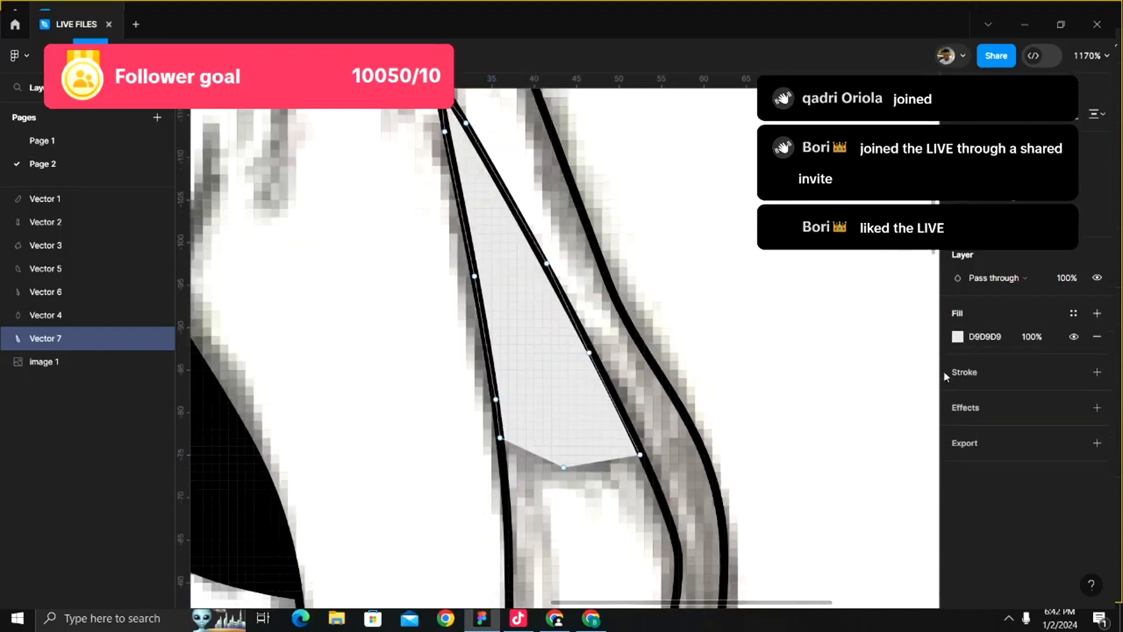
{"action": "key", "text": "i"}
{"action": "left_click", "coordinate": [228, 494]}
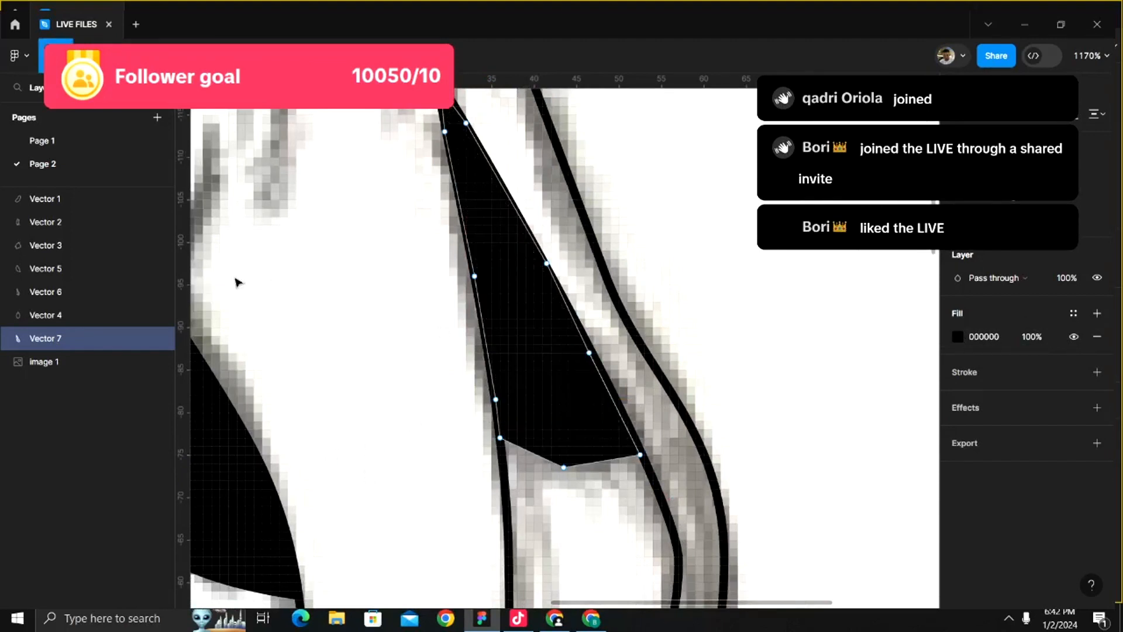
- Bend the middle point of the right pupil's lower edge into a smooth curve and leave vector editing
{"action": "key", "text": "p"}
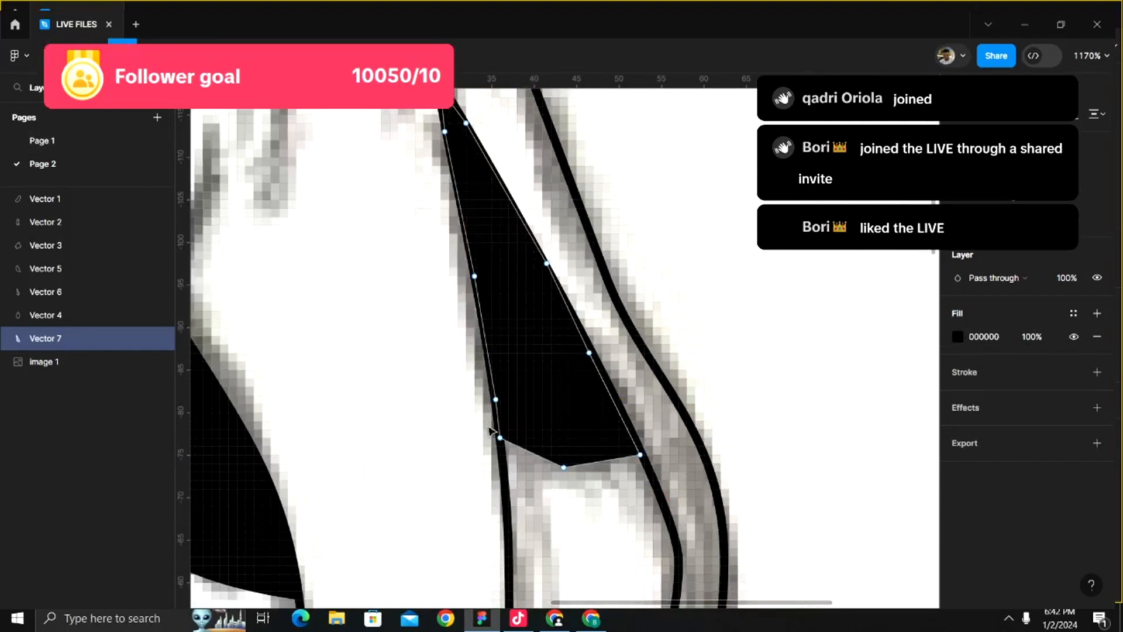
{"action": "left_click", "coordinate": [563, 466], "text": "ctrl"}
{"action": "scroll", "coordinate": [564, 468], "scroll_direction": "down", "scroll_amount": 10}
{"action": "scroll", "coordinate": [564, 469], "scroll_direction": "down", "scroll_amount": 1}
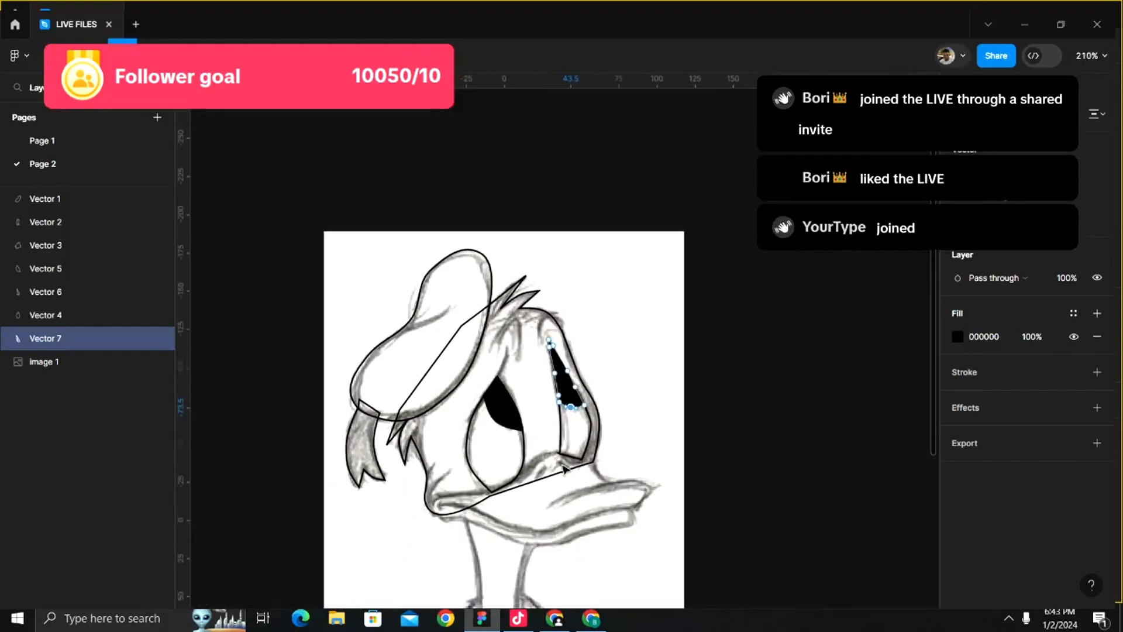
{"action": "scroll", "coordinate": [564, 466], "scroll_direction": "down", "scroll_amount": 1}
{"action": "left_click", "coordinate": [618, 488]}
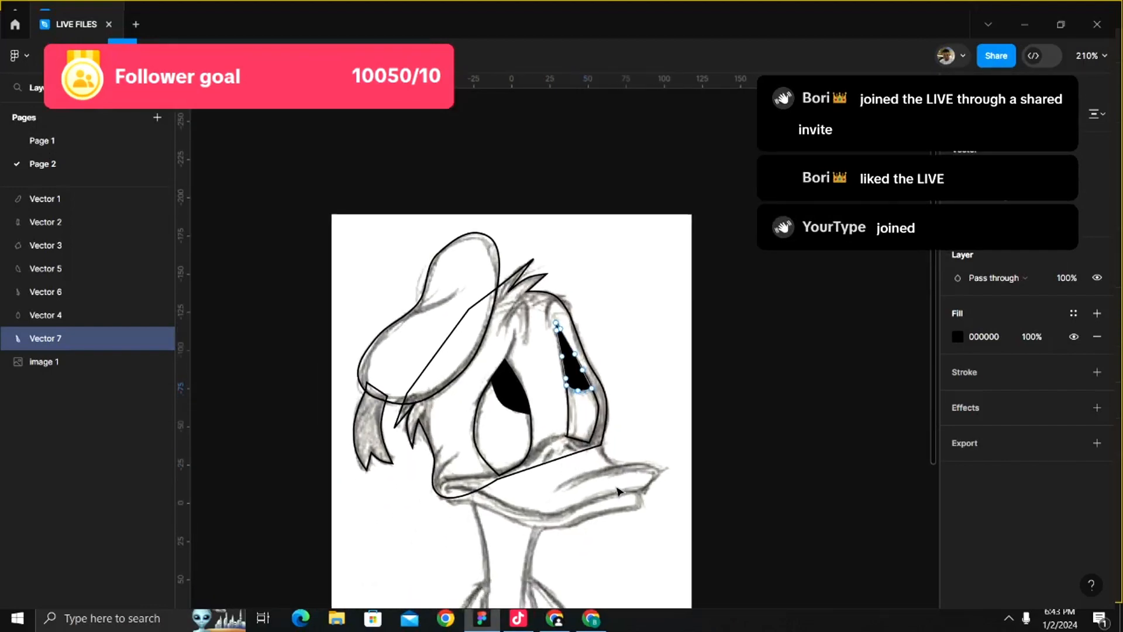
{"action": "scroll", "coordinate": [653, 353], "scroll_direction": "down", "scroll_amount": 3}
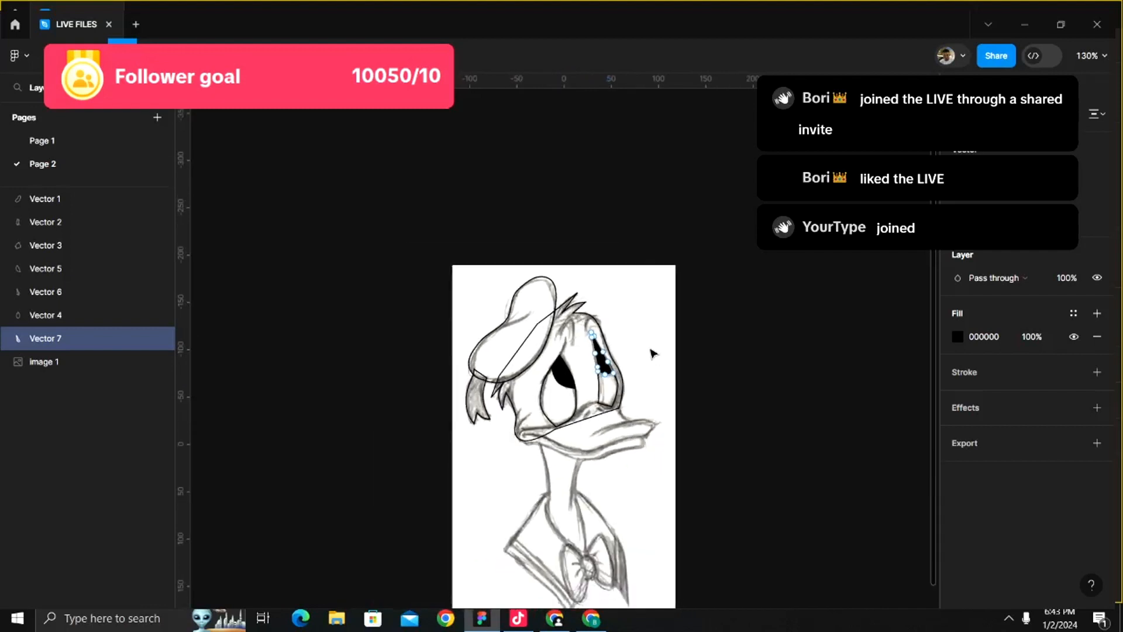
{"action": "left_click", "coordinate": [651, 351]}
- Select all the traced vectors together with the sketch image and wrap them in a frame
{"action": "right_click", "coordinate": [634, 338]}
{"action": "left_click", "coordinate": [616, 260]}
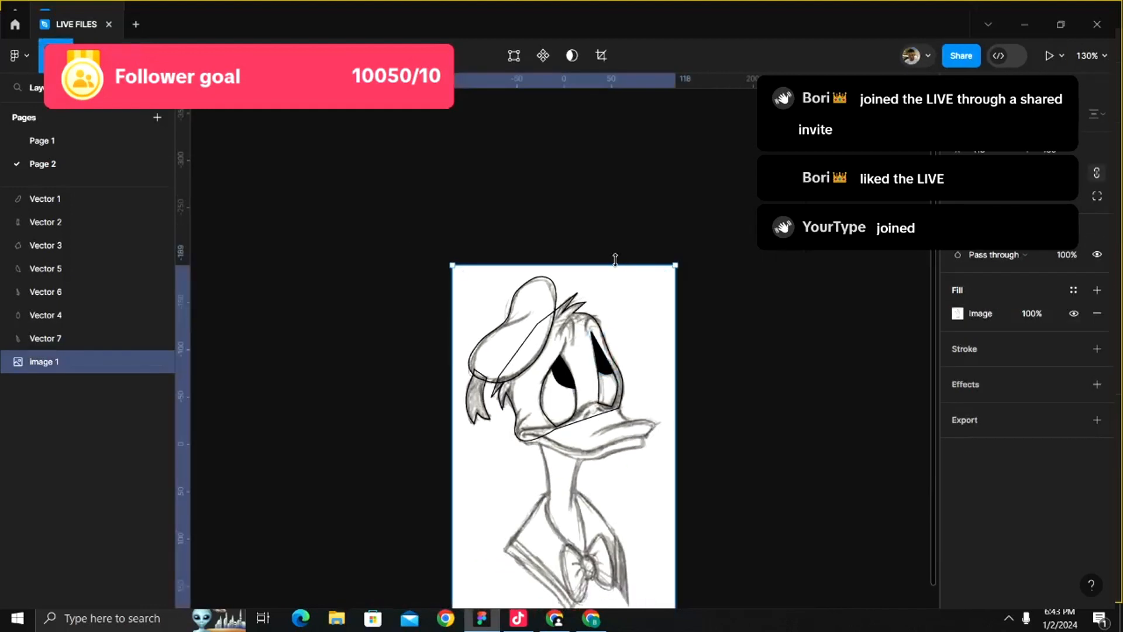
{"action": "scroll", "coordinate": [618, 240], "scroll_direction": "down", "scroll_amount": 3}
{"action": "left_click", "coordinate": [396, 161]}
{"action": "mouse_move", "coordinate": [721, 464]}
{"action": "left_mouse_down"}
{"action": "mouse_move", "coordinate": [724, 591]}
{"action": "mouse_move", "coordinate": [729, 566]}
{"action": "left_mouse_up"}
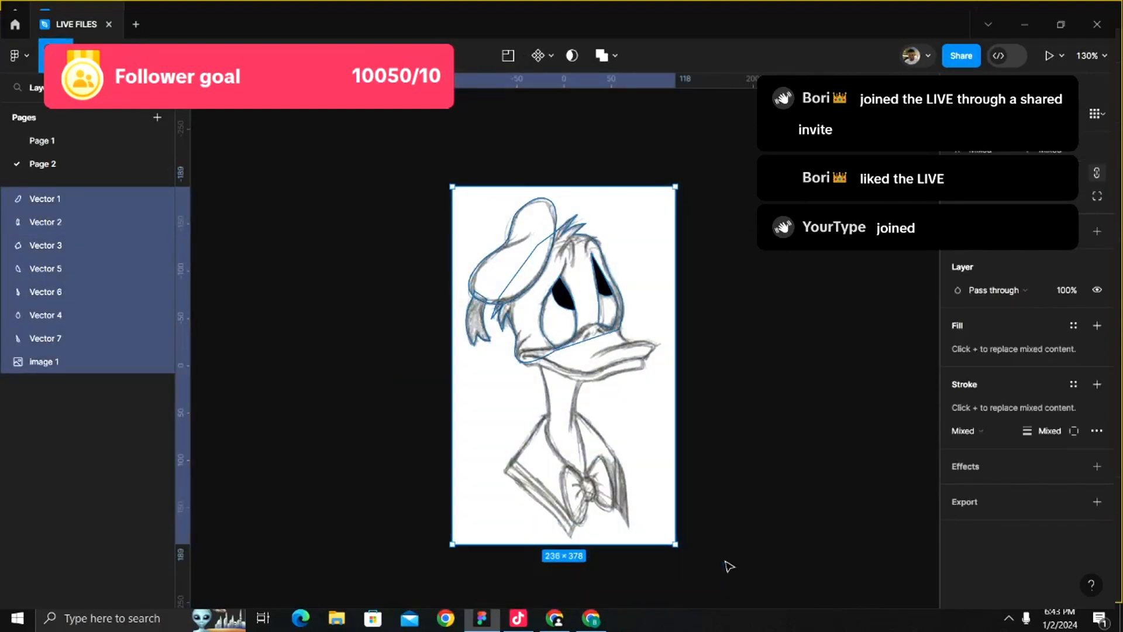
{"action": "key", "text": "ctrl+alt+g"}
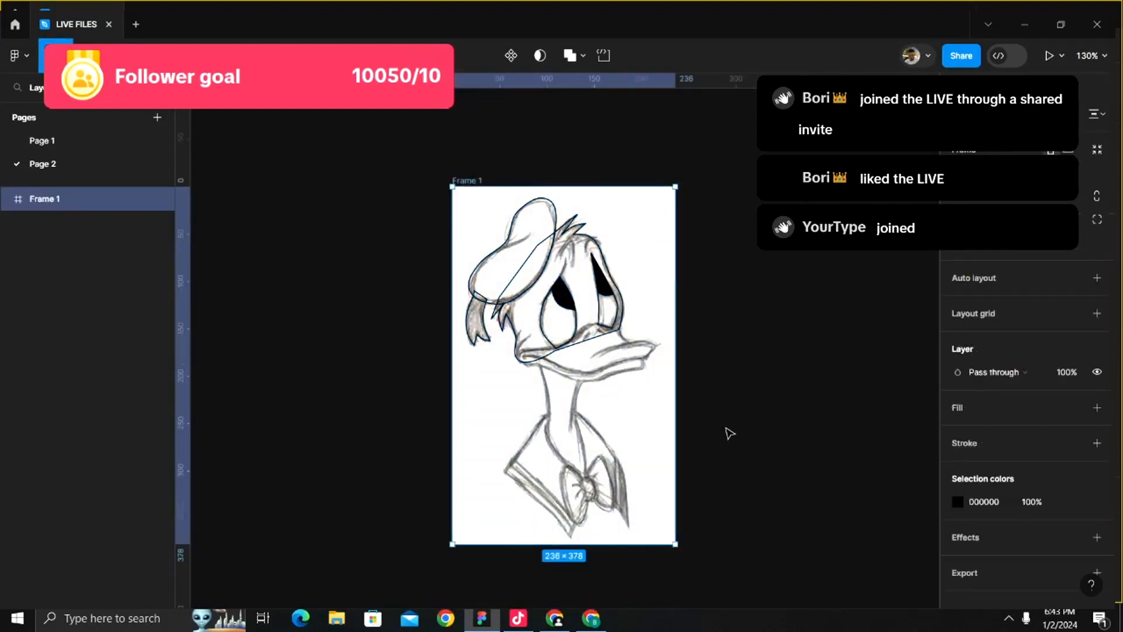
- Enlarge the whole frame proportionally with the Scale tool to about 1232 × 1974 (5.22x)
{"action": "scroll", "coordinate": [731, 434], "scroll_direction": "down", "scroll_amount": 5}
{"action": "scroll", "coordinate": [730, 434], "scroll_direction": "down", "scroll_amount": 1}
{"action": "scroll", "coordinate": [730, 434], "scroll_direction": "right", "scroll_amount": 1}
{"action": "key", "text": "k"}
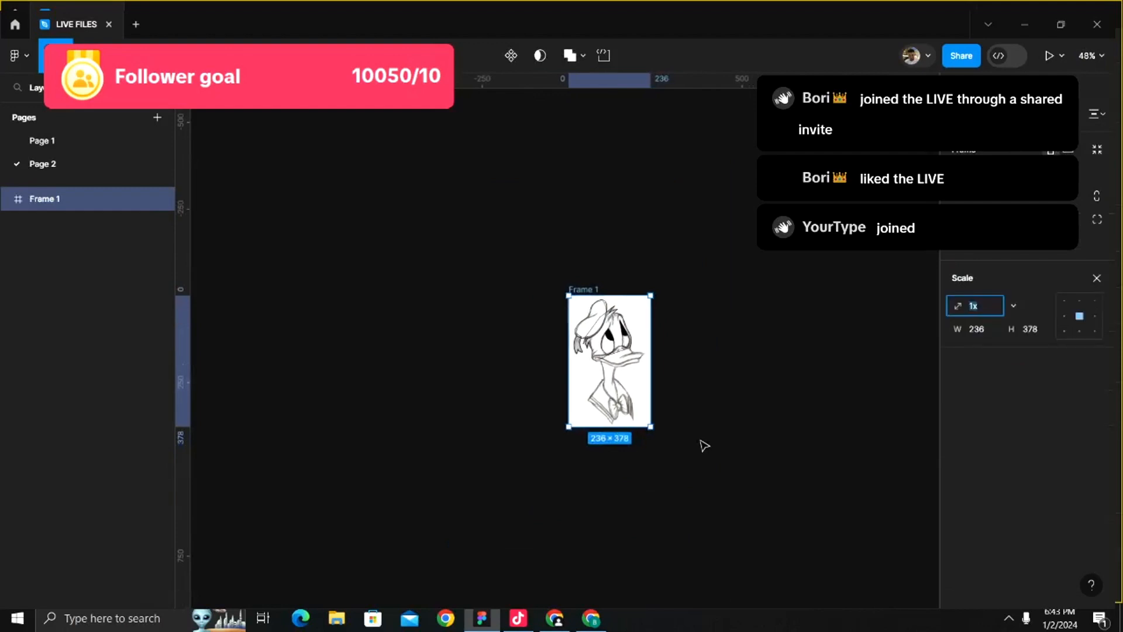
{"action": "left_click_drag", "start_coordinate": [654, 430], "coordinate": [655, 430]}
{"action": "left_click_drag", "start_coordinate": [759, 558], "coordinate": [793, 624]}
{"action": "scroll", "coordinate": [779, 471], "scroll_direction": "down", "scroll_amount": 5}
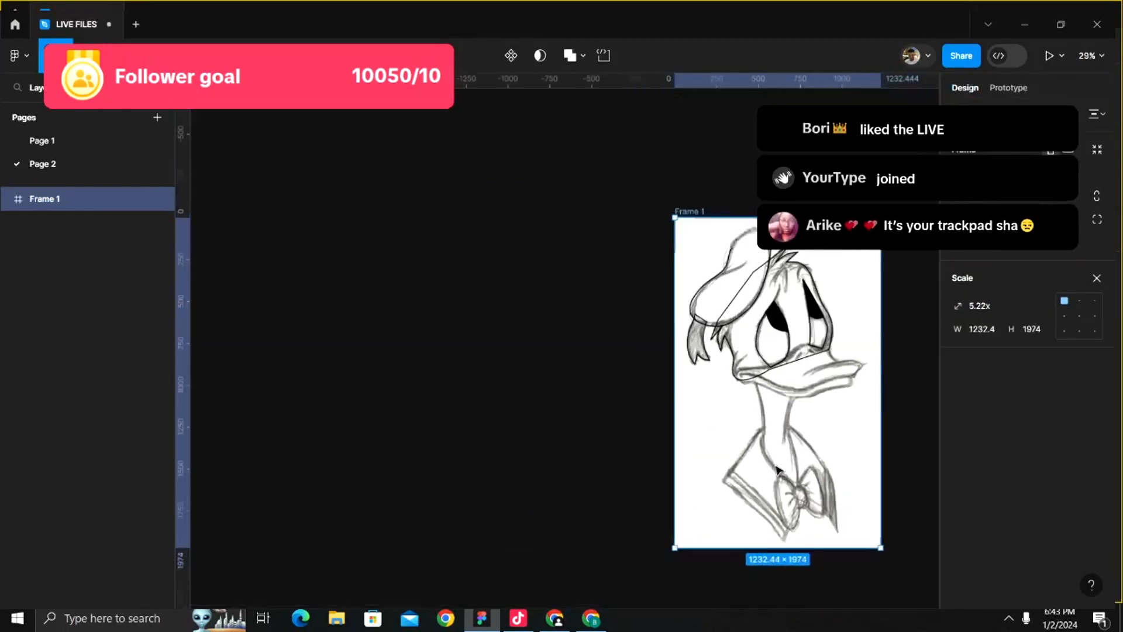
- Scale the frame up again proportionally by 2.88x to about 3554 × 5693
{"action": "scroll", "coordinate": [779, 471], "scroll_direction": "right", "scroll_amount": 4}
{"action": "left_click", "coordinate": [779, 471]}
{"action": "scroll", "coordinate": [779, 471], "scroll_direction": "down", "scroll_amount": 3}
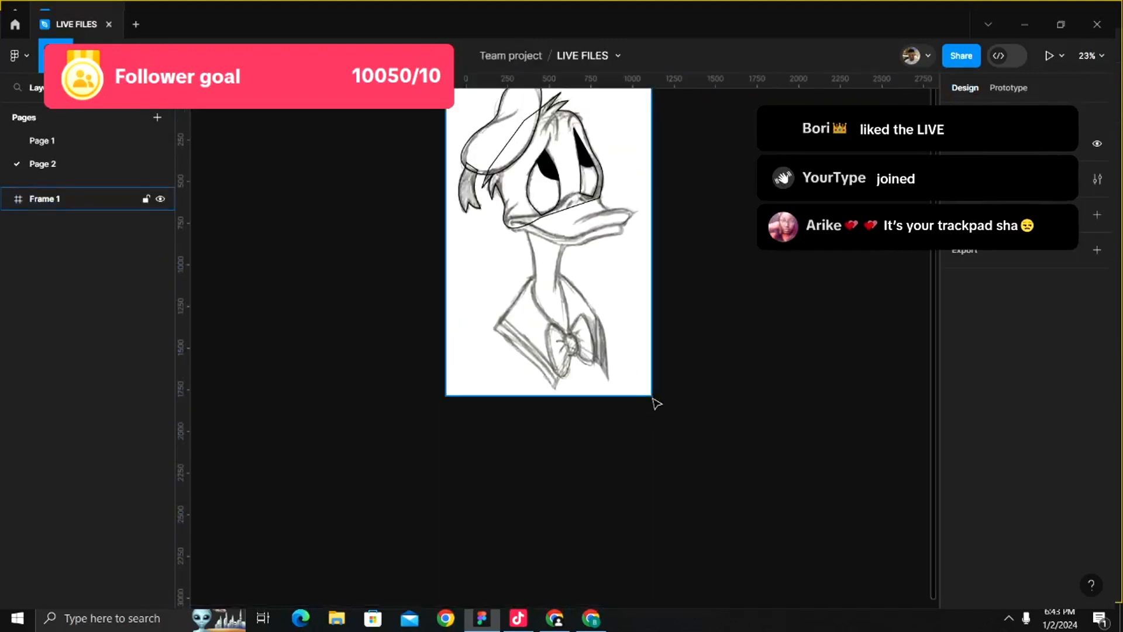
{"action": "scroll", "coordinate": [651, 397], "scroll_direction": "down", "scroll_amount": 2}
{"action": "scroll", "coordinate": [652, 402], "scroll_direction": "up", "scroll_amount": 1}
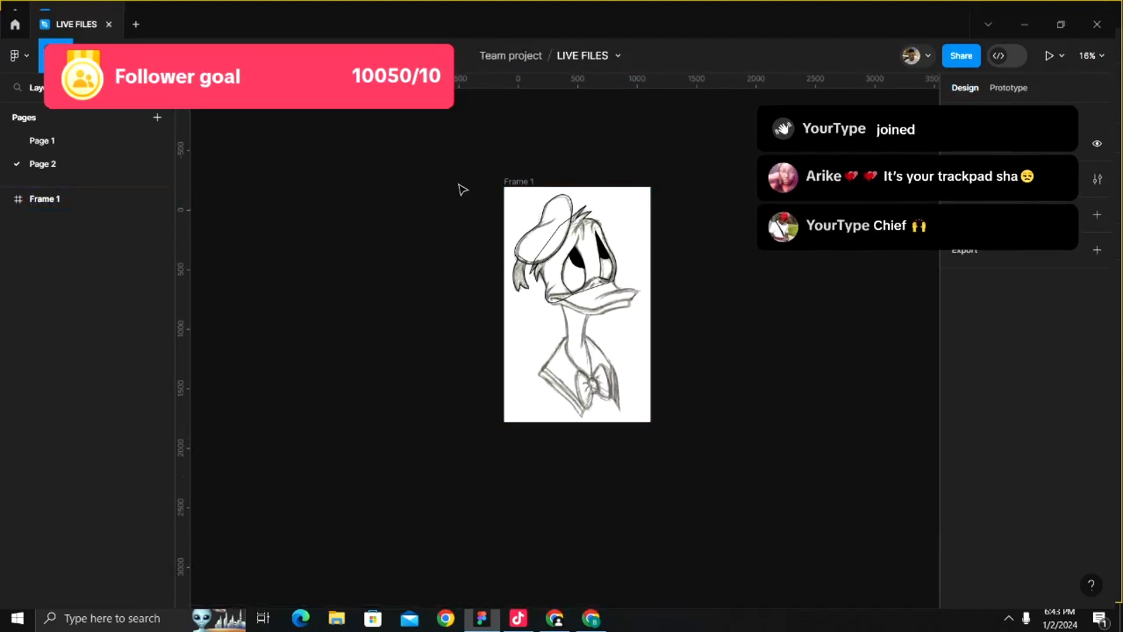
{"action": "left_click_drag", "start_coordinate": [473, 154], "coordinate": [760, 488]}
{"action": "scroll", "coordinate": [760, 488], "scroll_direction": "down", "scroll_amount": 4}
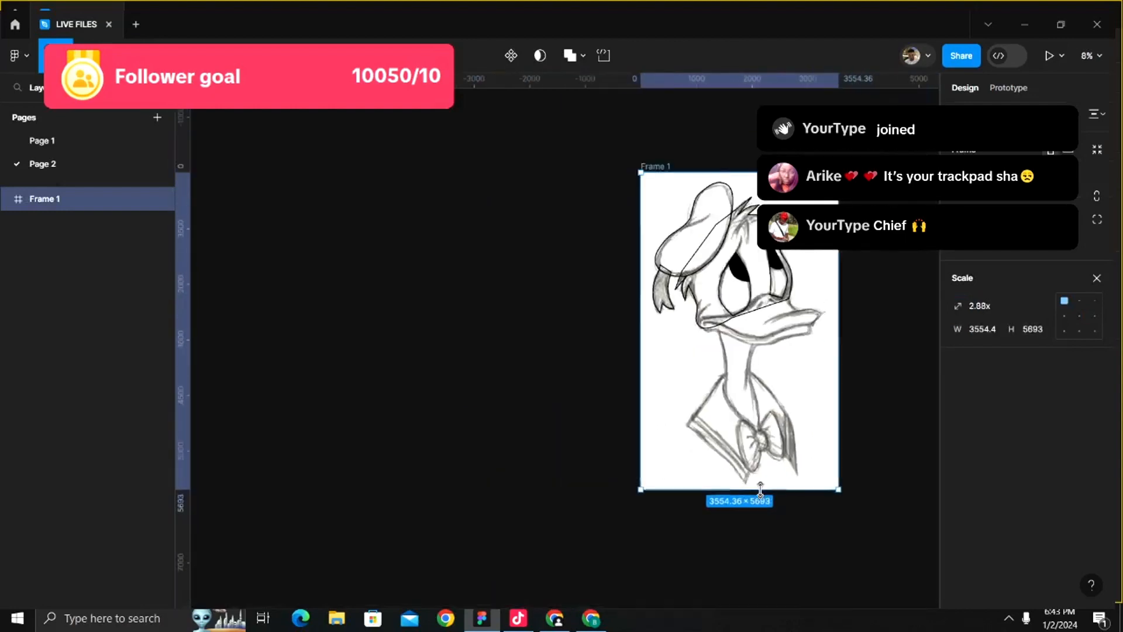
- Examine the enlarged sketch around the eyes and the duck's beak for the next part to trace
{"action": "scroll", "coordinate": [690, 360], "scroll_direction": "up", "scroll_amount": 4}
{"action": "scroll", "coordinate": [690, 360], "scroll_direction": "up", "scroll_amount": 3}
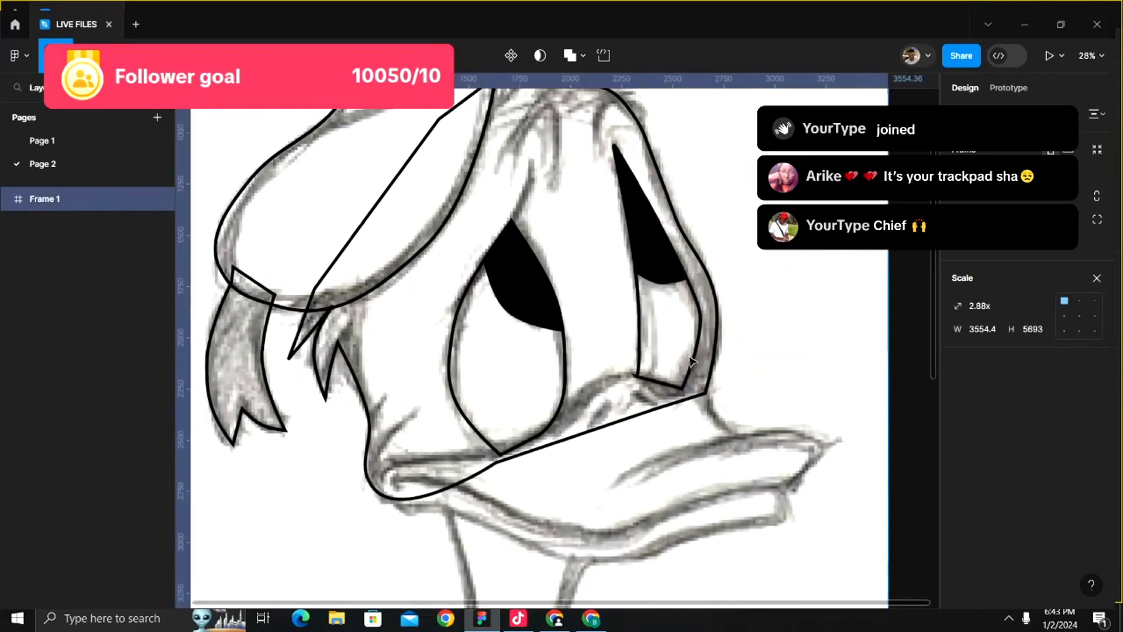
{"action": "left_click", "coordinate": [672, 388]}
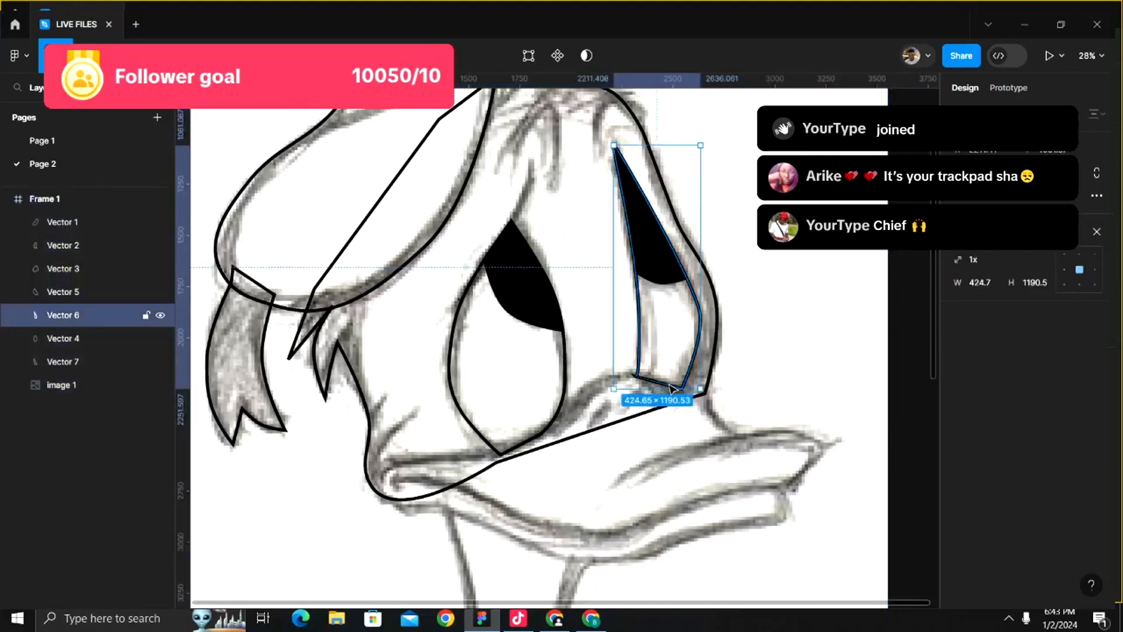
{"action": "scroll", "coordinate": [673, 388], "scroll_direction": "down", "scroll_amount": 1}
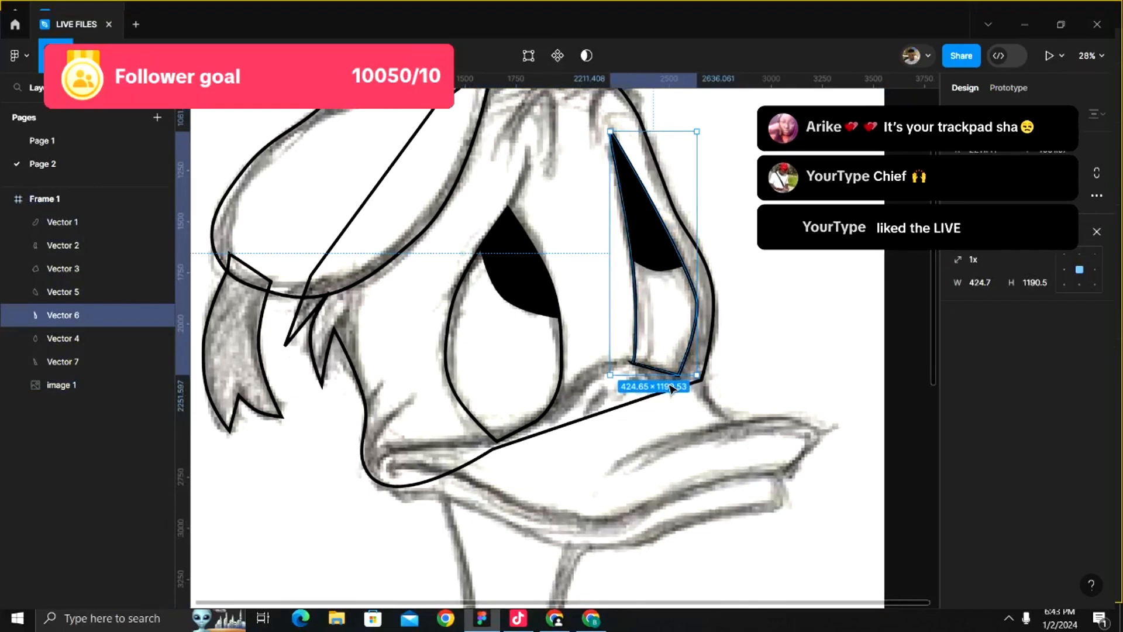
{"action": "scroll", "coordinate": [673, 387], "scroll_direction": "down", "scroll_amount": 3}
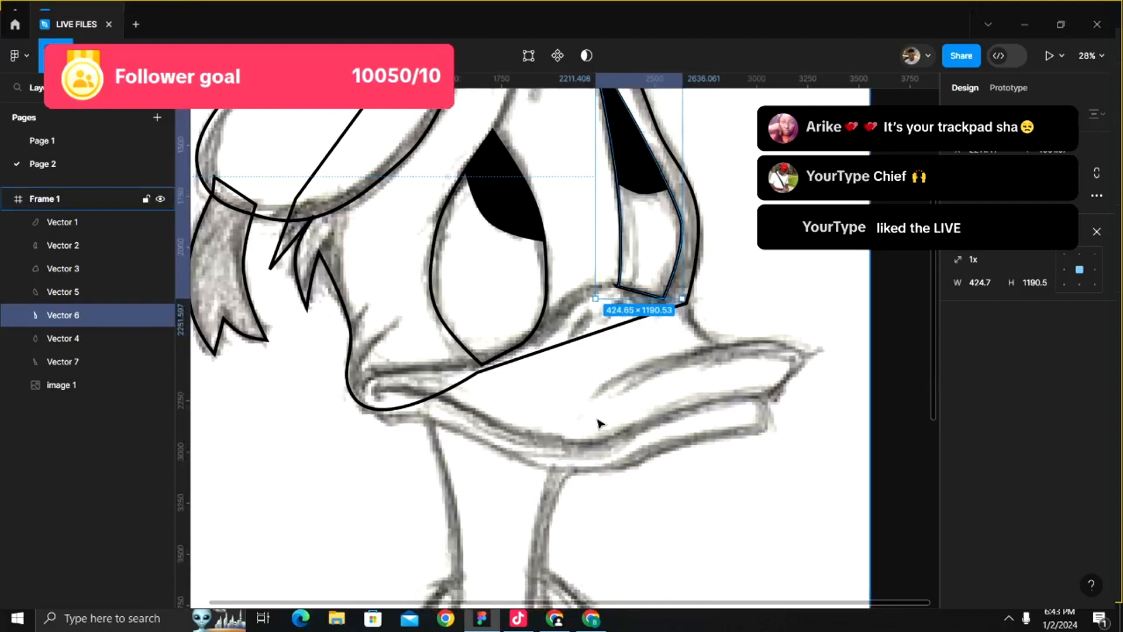
{"action": "key", "text": "ctrl+a"}
{"action": "scroll", "coordinate": [579, 471], "scroll_direction": "down", "scroll_amount": 3}
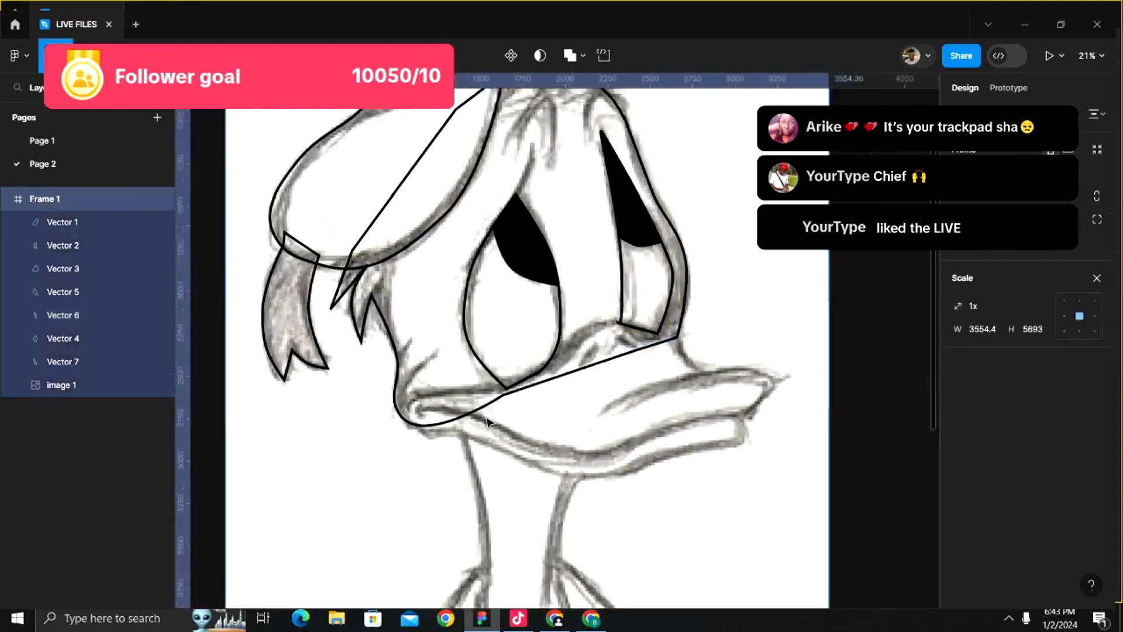
{"action": "scroll", "coordinate": [488, 420], "scroll_direction": "up", "scroll_amount": 3}
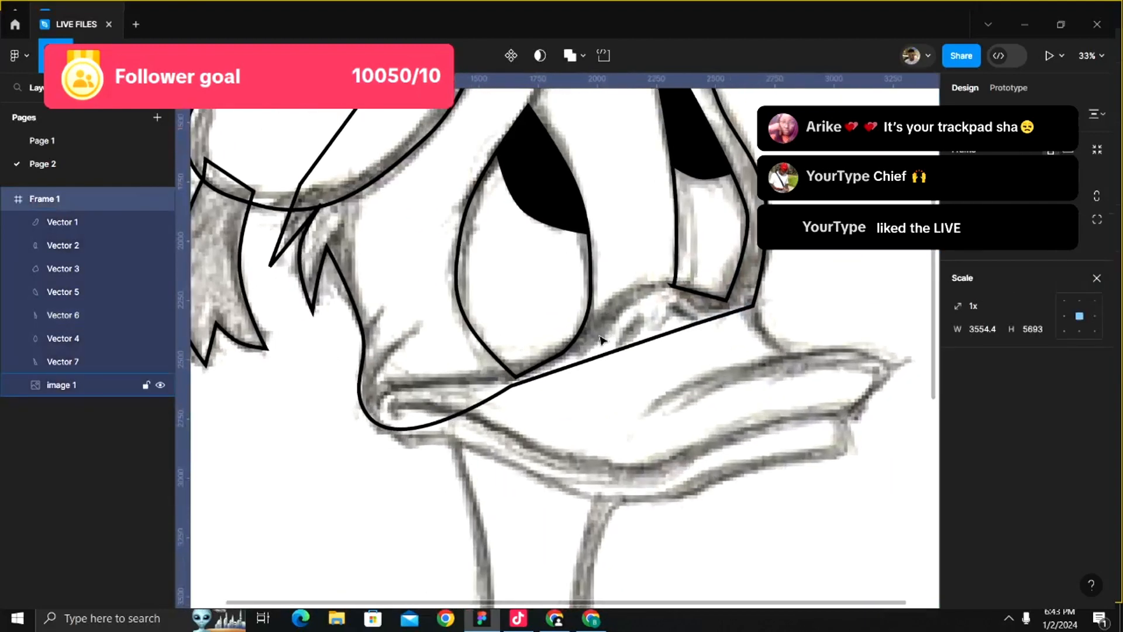
{"action": "left_click", "coordinate": [461, 468]}
{"action": "scroll", "coordinate": [461, 468], "scroll_direction": "up", "scroll_amount": 3}
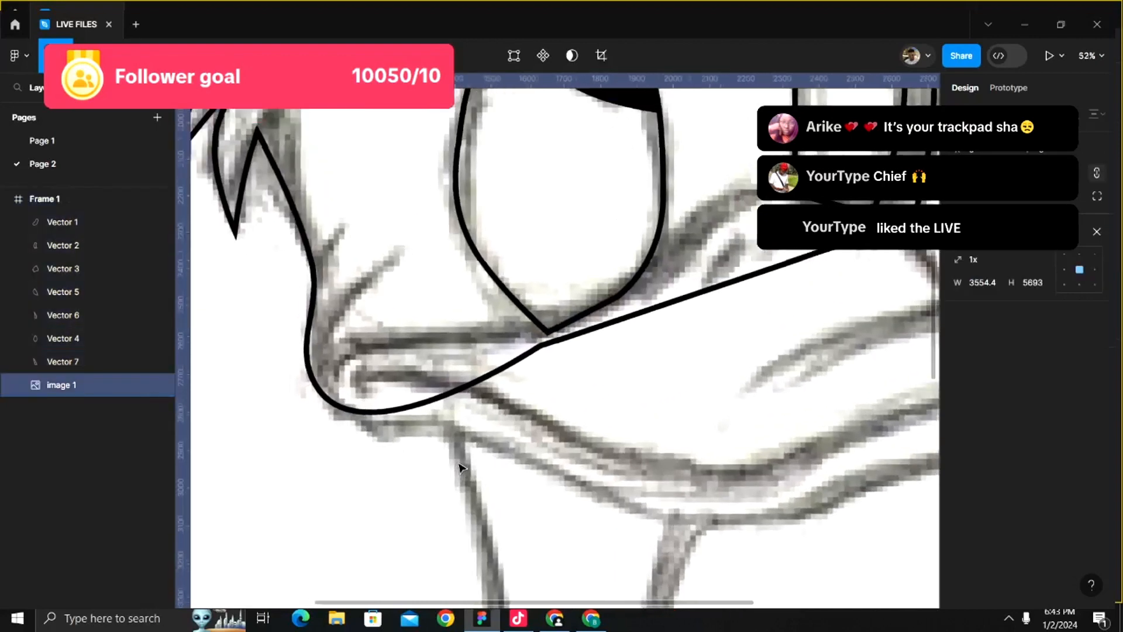
{"action": "scroll", "coordinate": [461, 468], "scroll_direction": "right", "scroll_amount": 3}
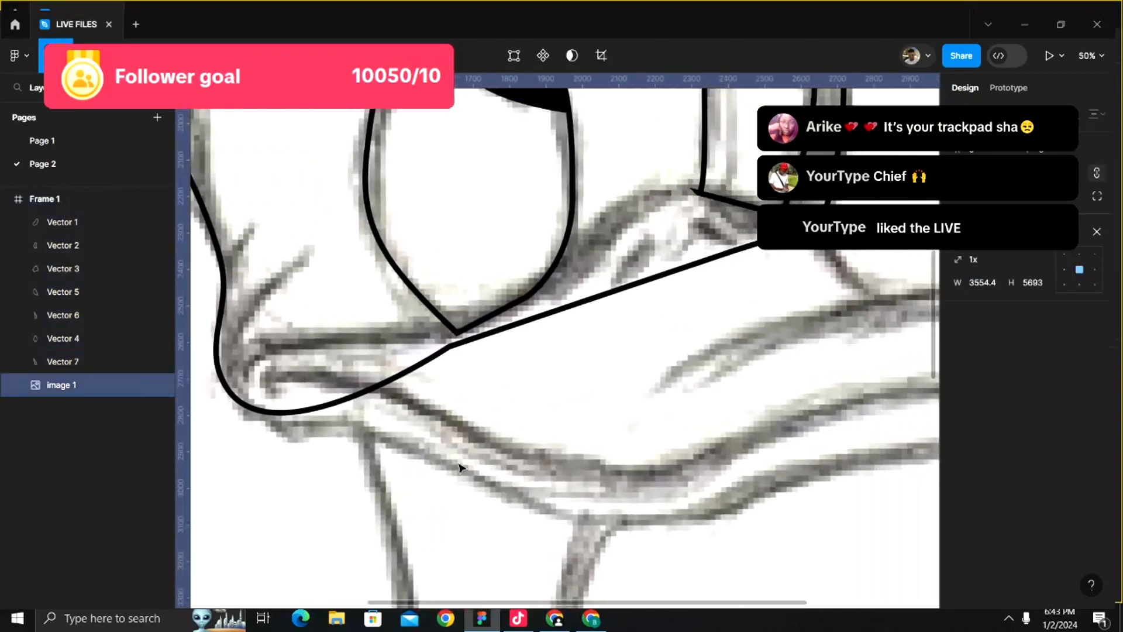
{"action": "scroll", "coordinate": [461, 468], "scroll_direction": "down", "scroll_amount": 5}
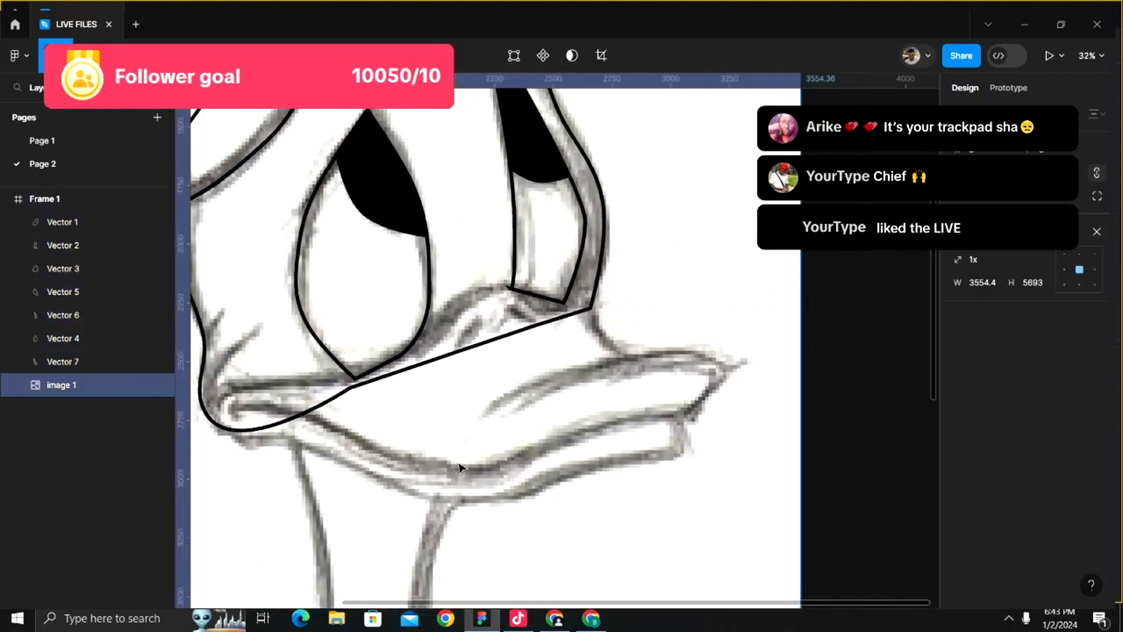
{"action": "scroll", "coordinate": [566, 385], "scroll_direction": "left", "scroll_amount": 1}
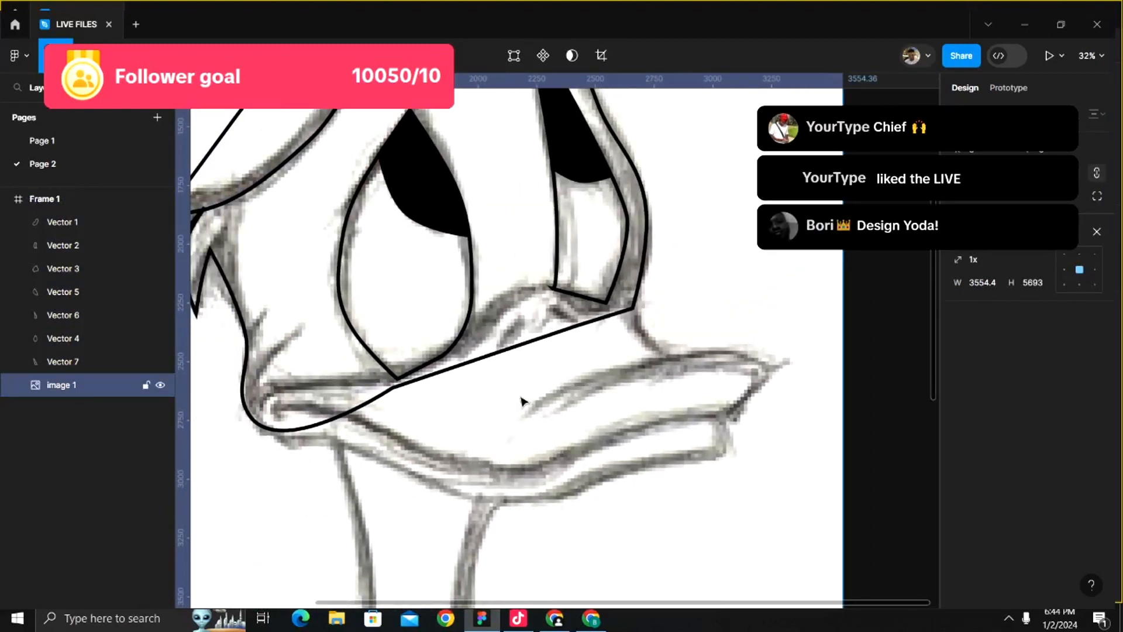
{"action": "scroll", "coordinate": [523, 401], "scroll_direction": "down", "scroll_amount": 3}
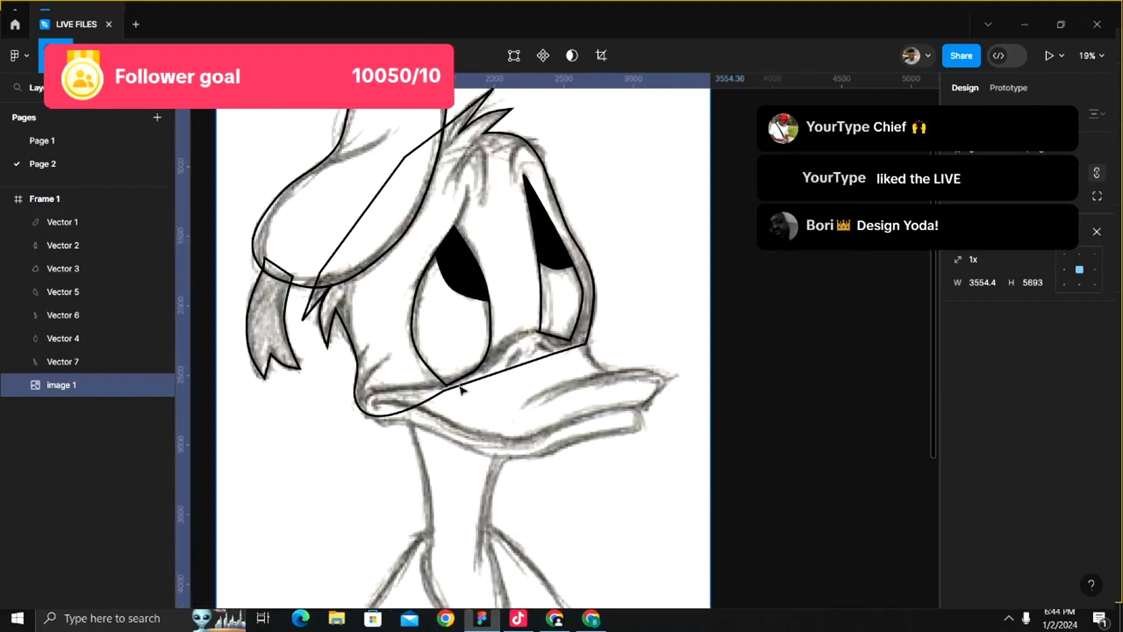
{"action": "scroll", "coordinate": [709, 343], "scroll_direction": "up", "scroll_amount": 3}
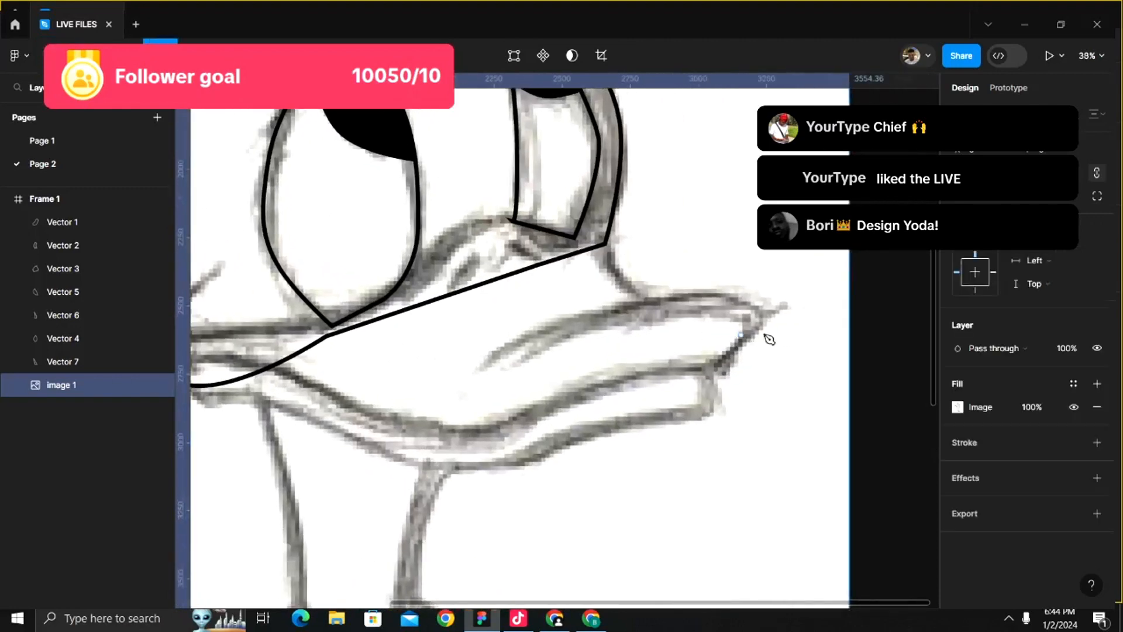
{"action": "scroll", "coordinate": [766, 325], "scroll_direction": "down", "scroll_amount": 1}
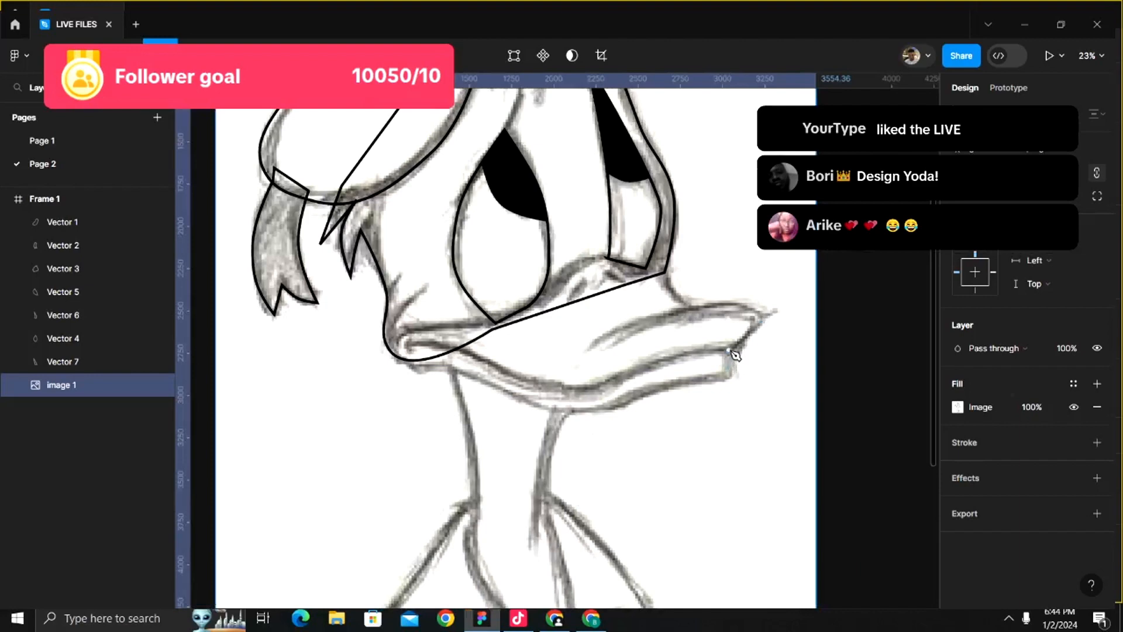
{"action": "scroll", "coordinate": [733, 354], "scroll_direction": "up", "scroll_amount": 3}
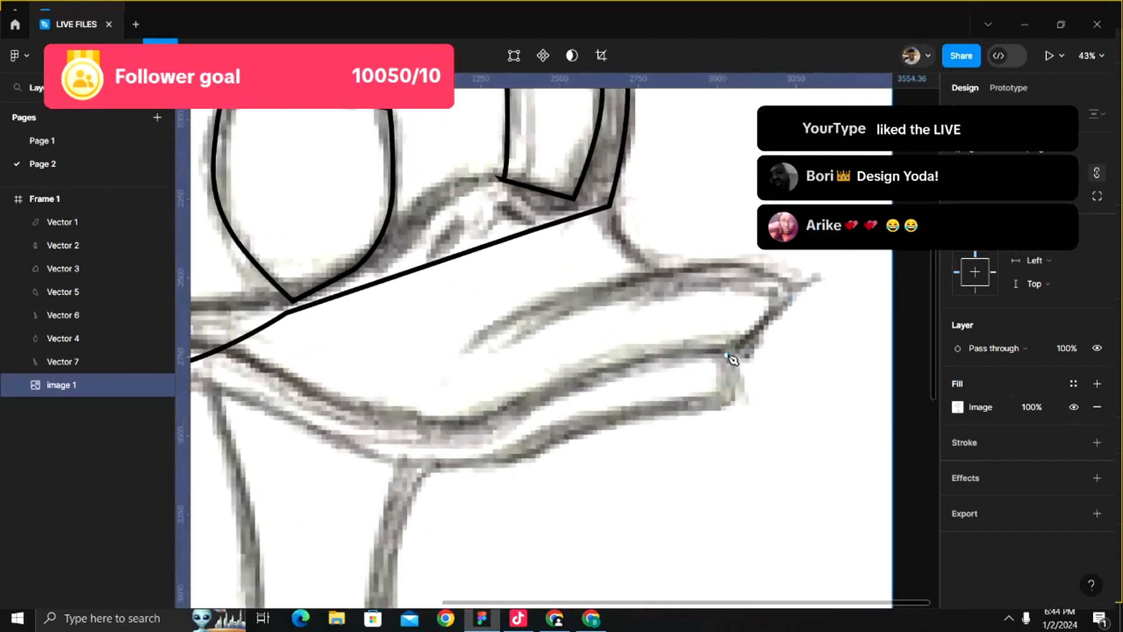
- Trace the lower edge of the beak with the Pen tool, from its right tip past the neck to near the left mouth corner
{"action": "left_click", "coordinate": [725, 352]}
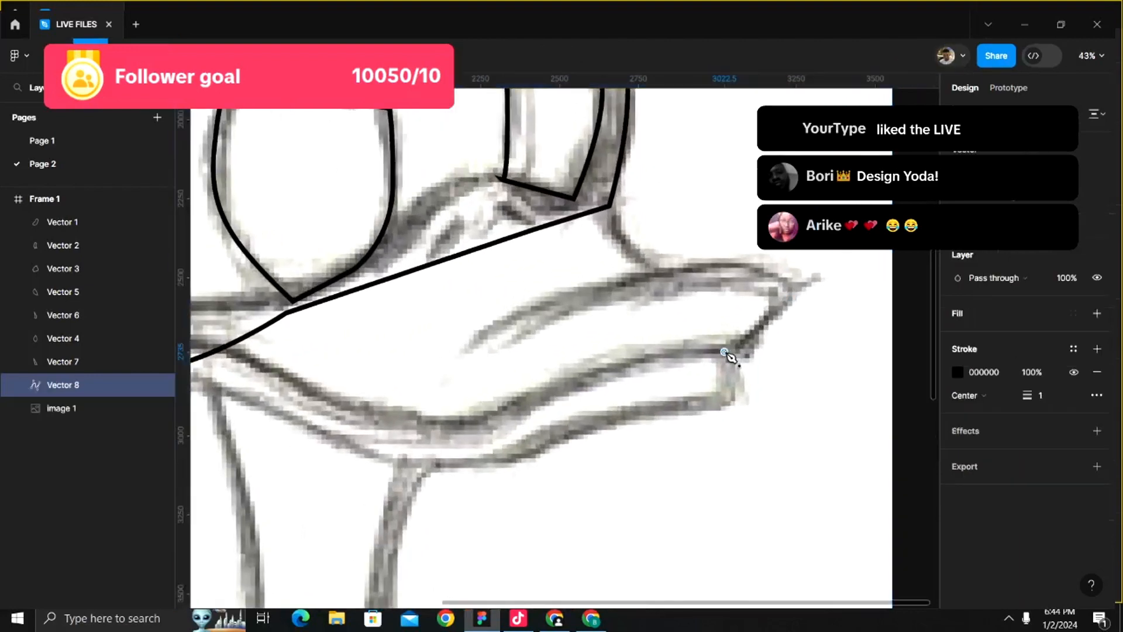
{"action": "left_click", "coordinate": [739, 407]}
{"action": "left_click_drag", "start_coordinate": [592, 427], "coordinate": [522, 470]}
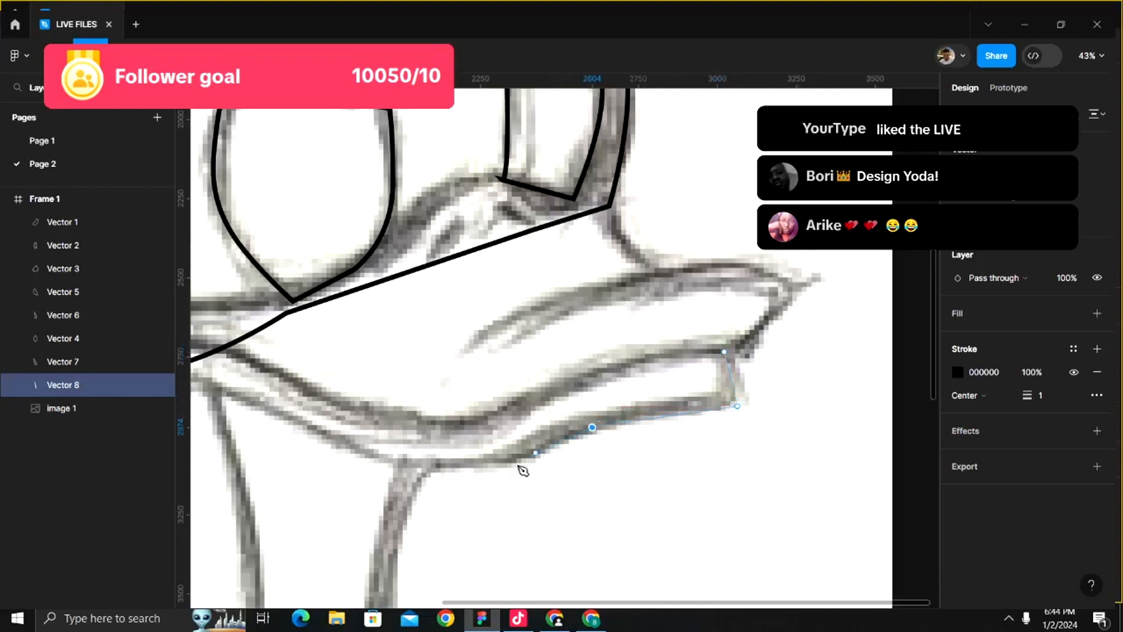
{"action": "left_click", "coordinate": [485, 467]}
{"action": "scroll", "coordinate": [488, 466], "scroll_direction": "left", "scroll_amount": 4}
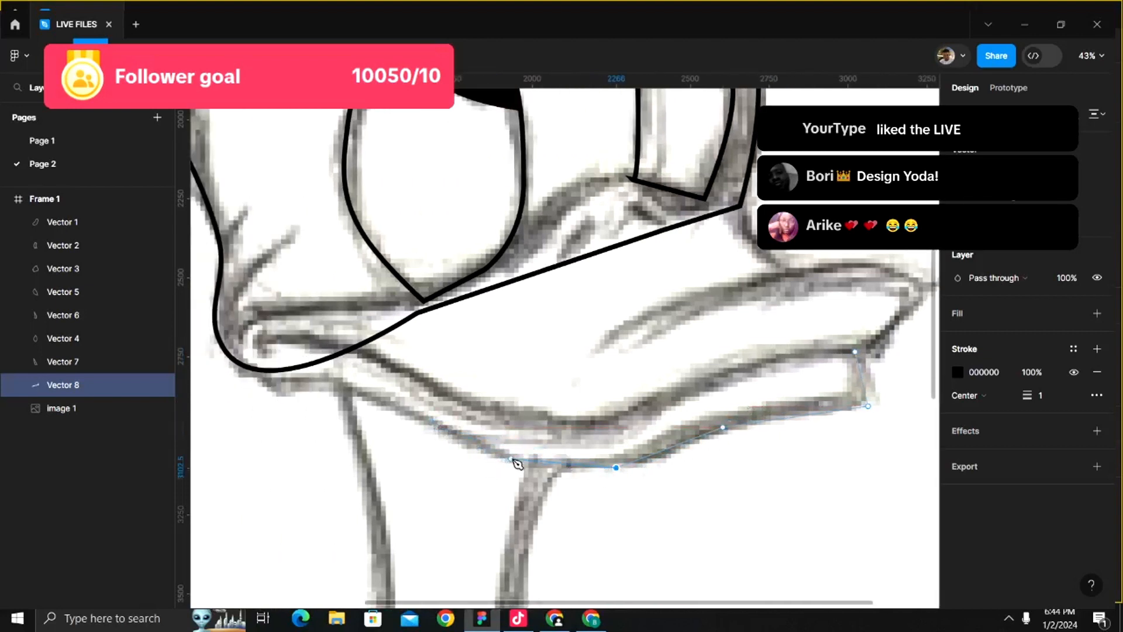
{"action": "key", "text": "ctrl+z"}
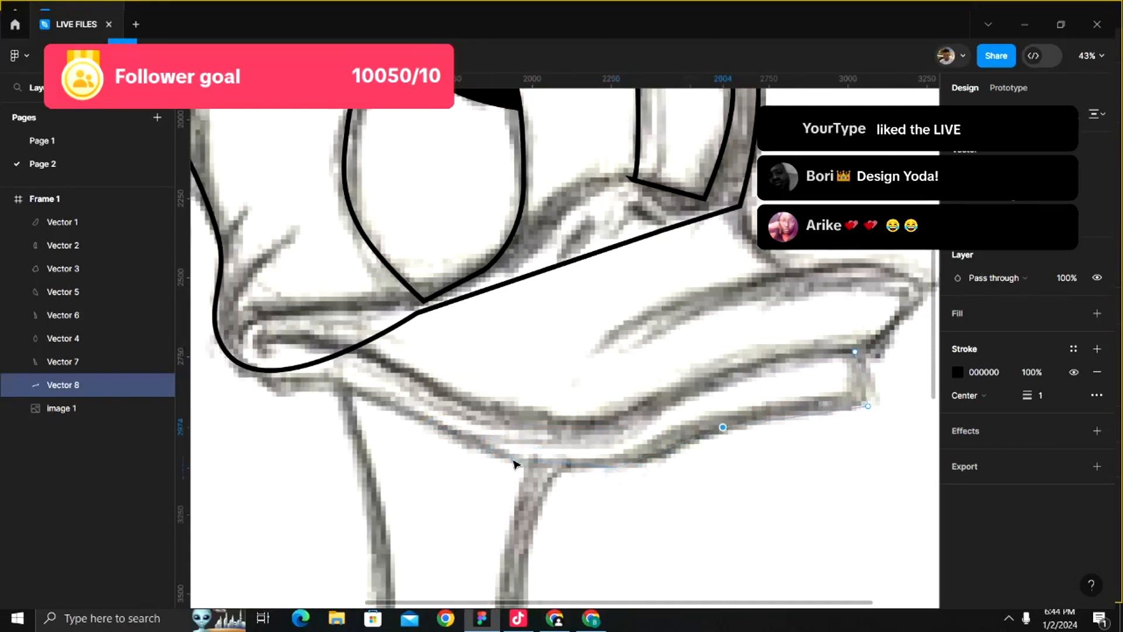
{"action": "left_click", "coordinate": [577, 467]}
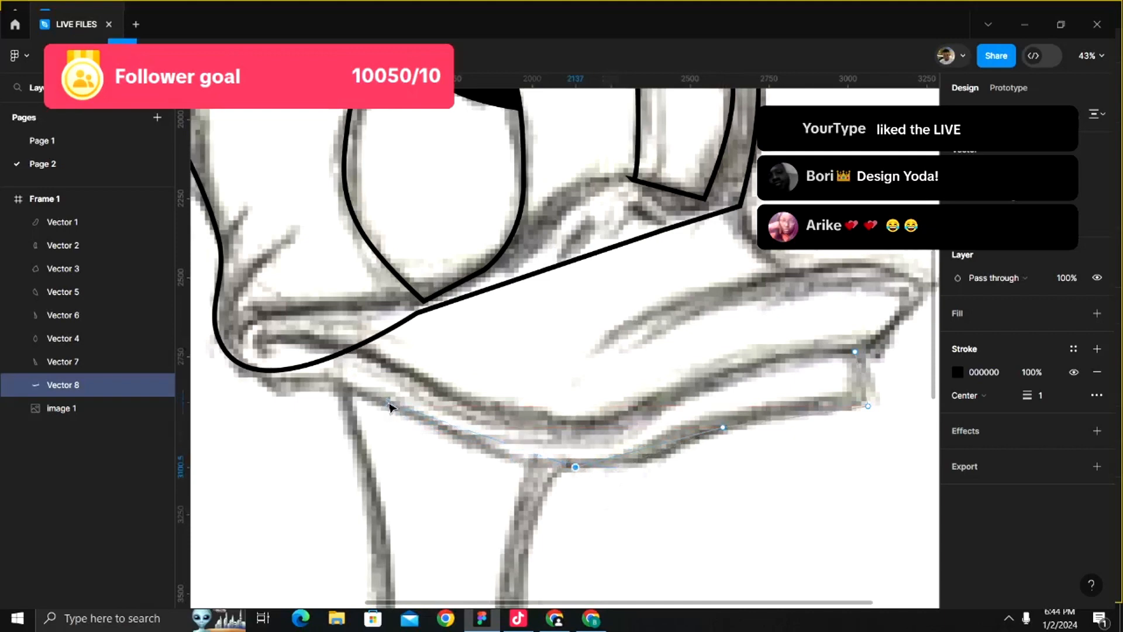
{"action": "left_click", "coordinate": [348, 389]}
{"action": "scroll", "coordinate": [346, 388], "scroll_direction": "up", "scroll_amount": 5}
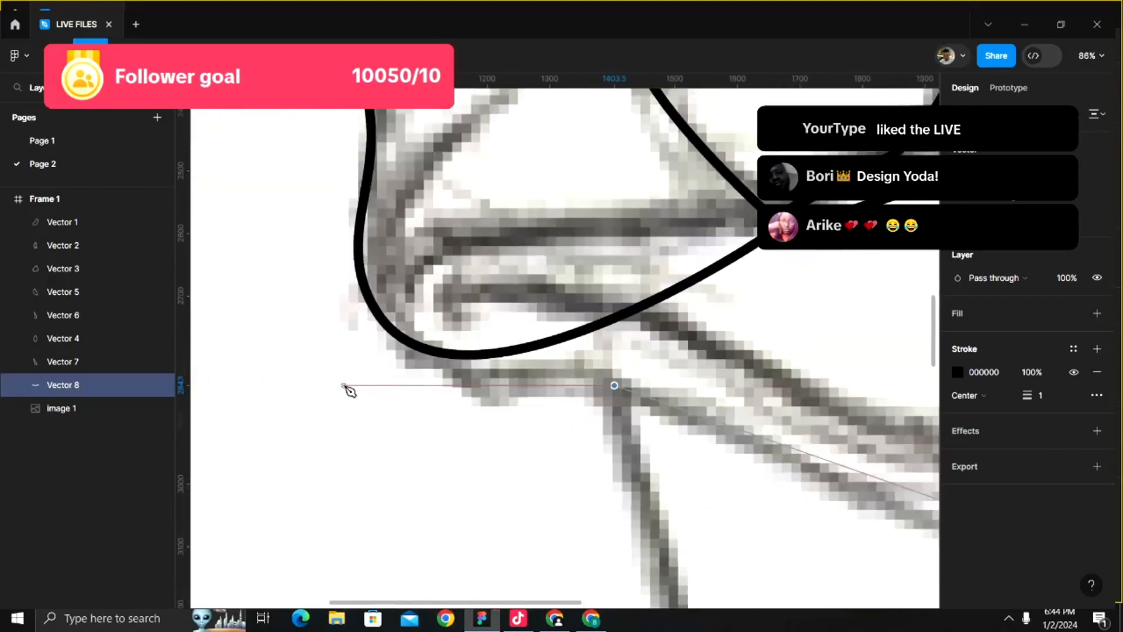
{"action": "left_click", "coordinate": [491, 374]}
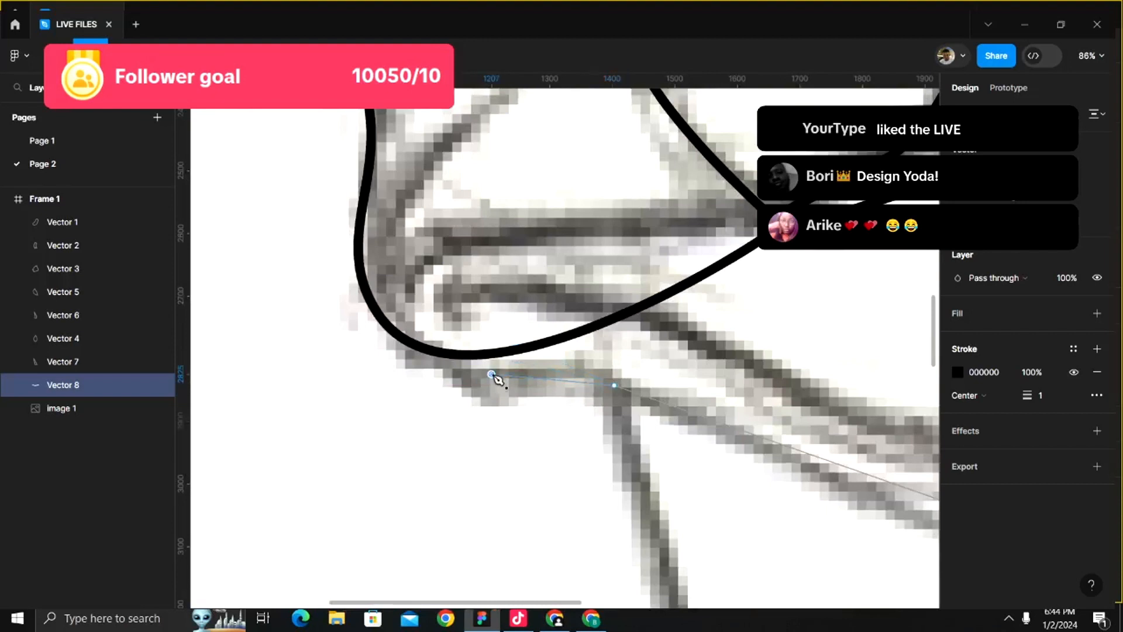
{"action": "key", "text": "Escape"}
{"action": "right_click", "coordinate": [416, 352]}
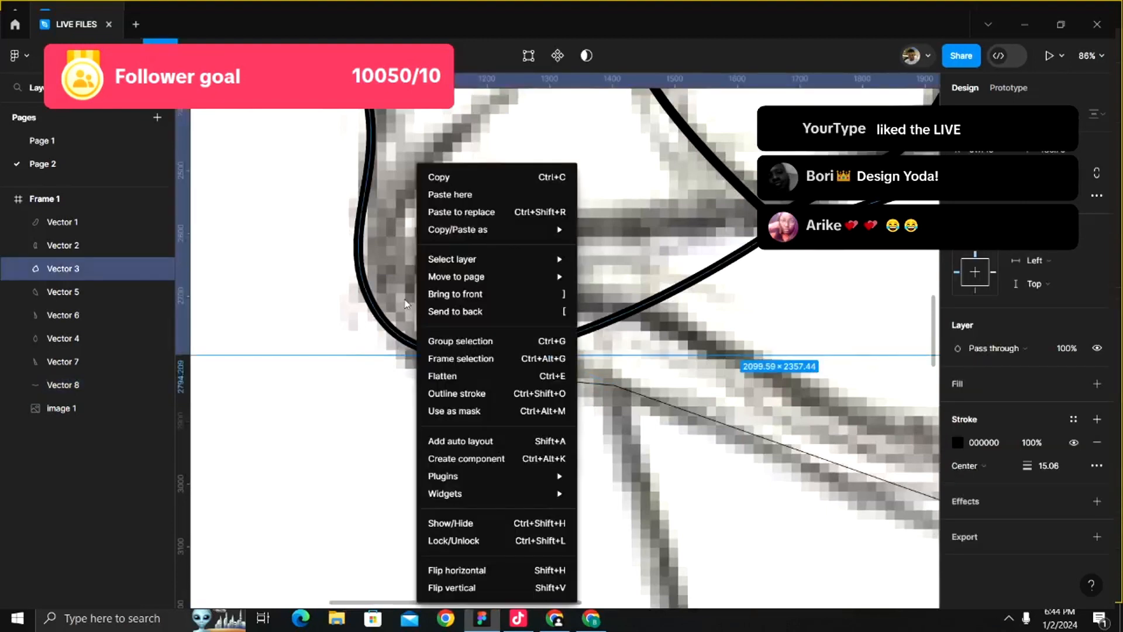
{"action": "left_click", "coordinate": [399, 310]}
{"action": "key", "text": "ctrl+z"}
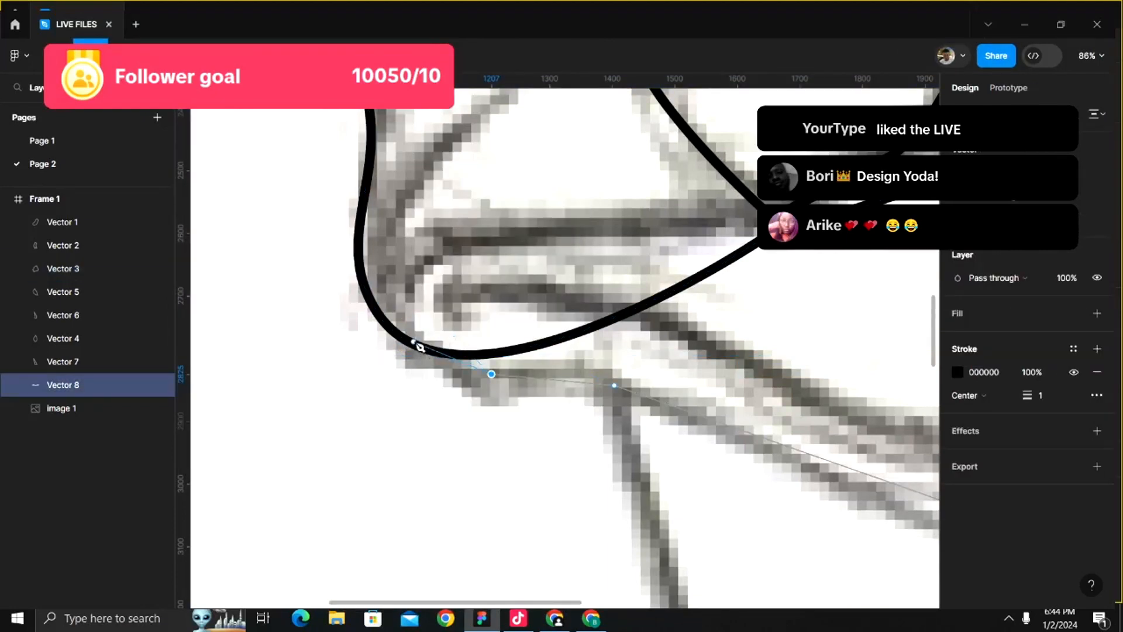
- Continue the beak path around the left mouth corner and along the upper edge to just beneath the left eye
{"action": "scroll", "coordinate": [417, 342], "scroll_direction": "down", "scroll_amount": 5}
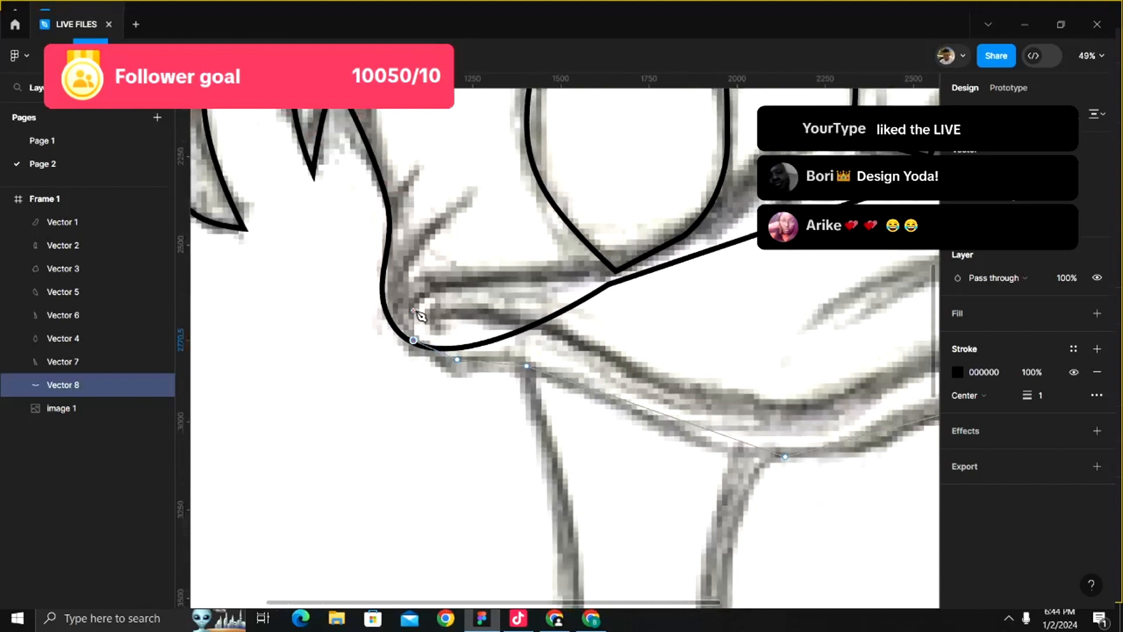
{"action": "left_click", "coordinate": [414, 310]}
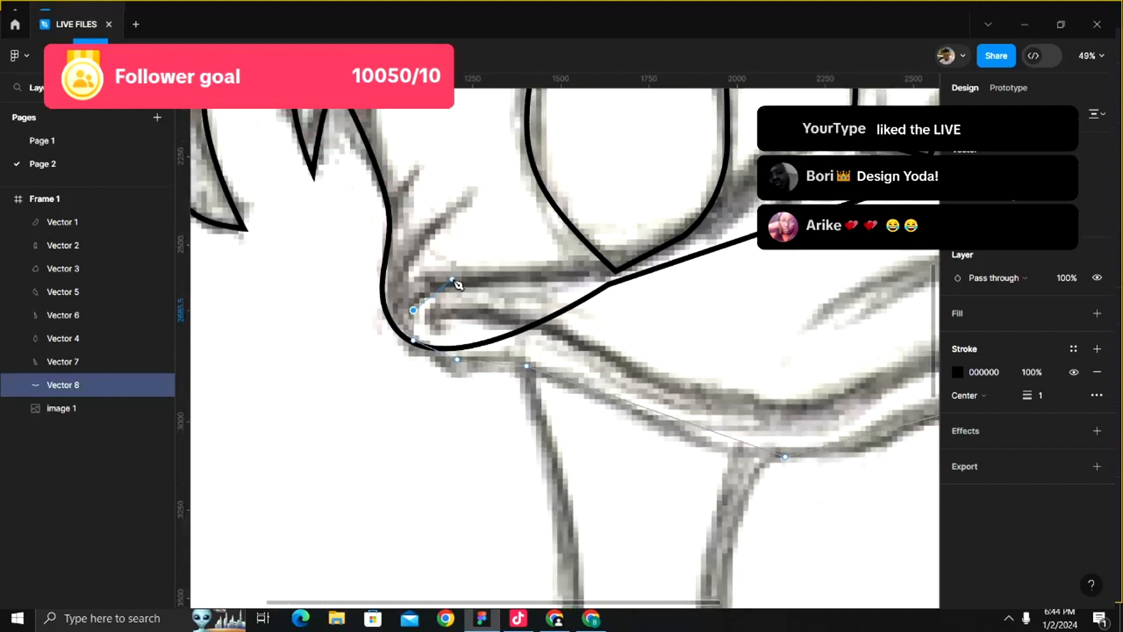
{"action": "left_click", "coordinate": [458, 275]}
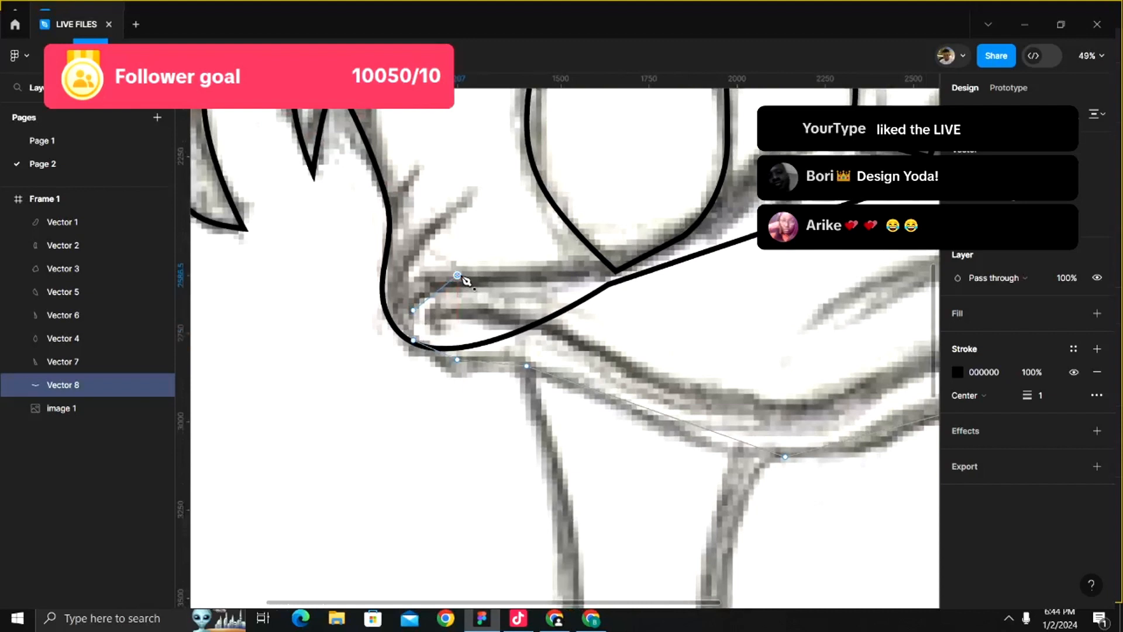
{"action": "scroll", "coordinate": [466, 280], "scroll_direction": "down", "scroll_amount": 2}
{"action": "scroll", "coordinate": [466, 279], "scroll_direction": "right", "scroll_amount": 5}
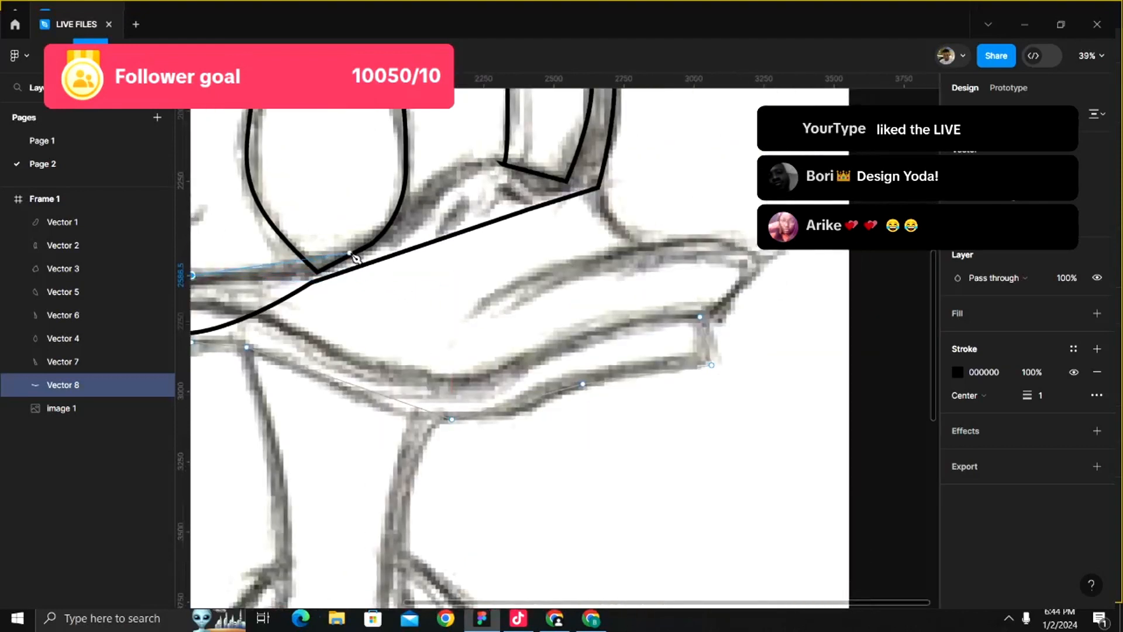
{"action": "left_click", "coordinate": [350, 253]}
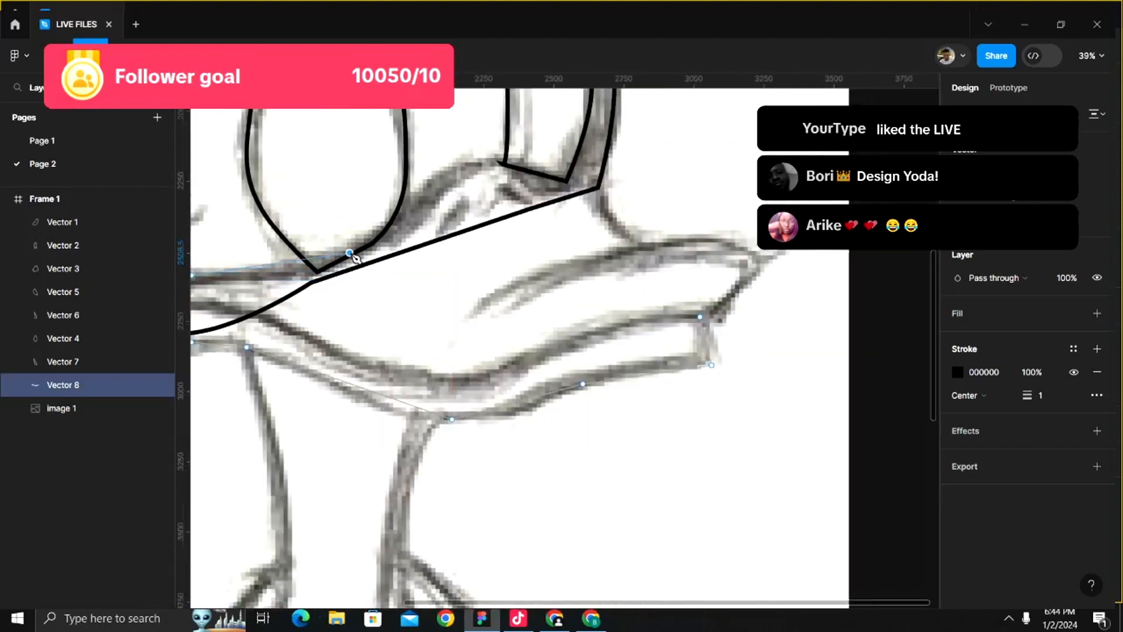
- Trace over the bump between the eyes and along the upper bill to the right tip, closing the beak outline
{"action": "left_click", "coordinate": [468, 162]}
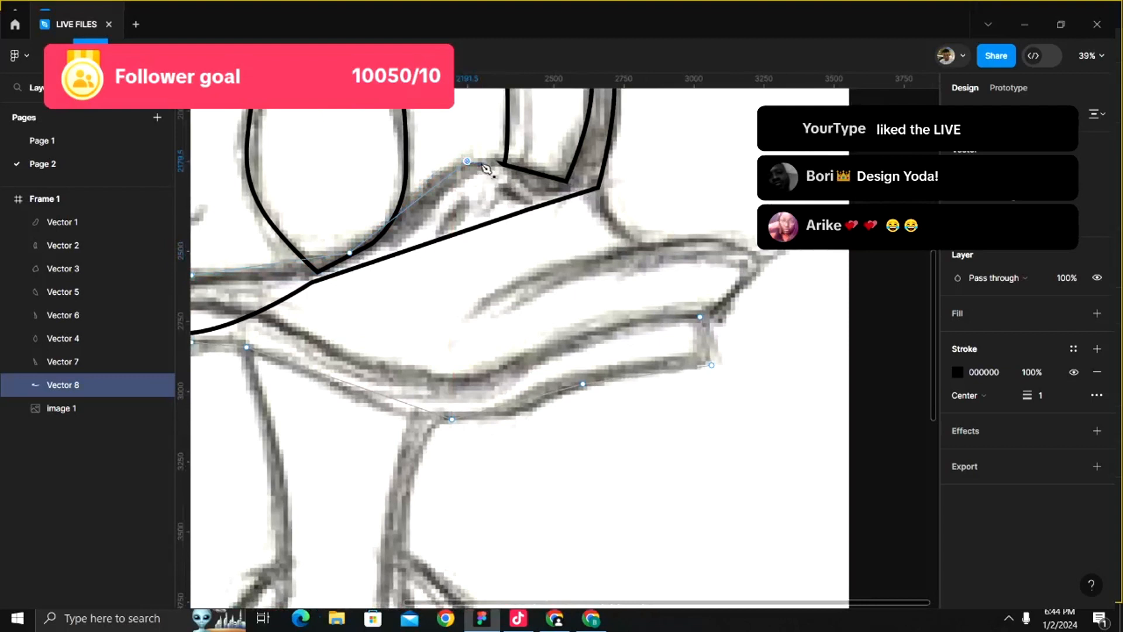
{"action": "left_click", "coordinate": [577, 191]}
{"action": "left_click", "coordinate": [636, 243]}
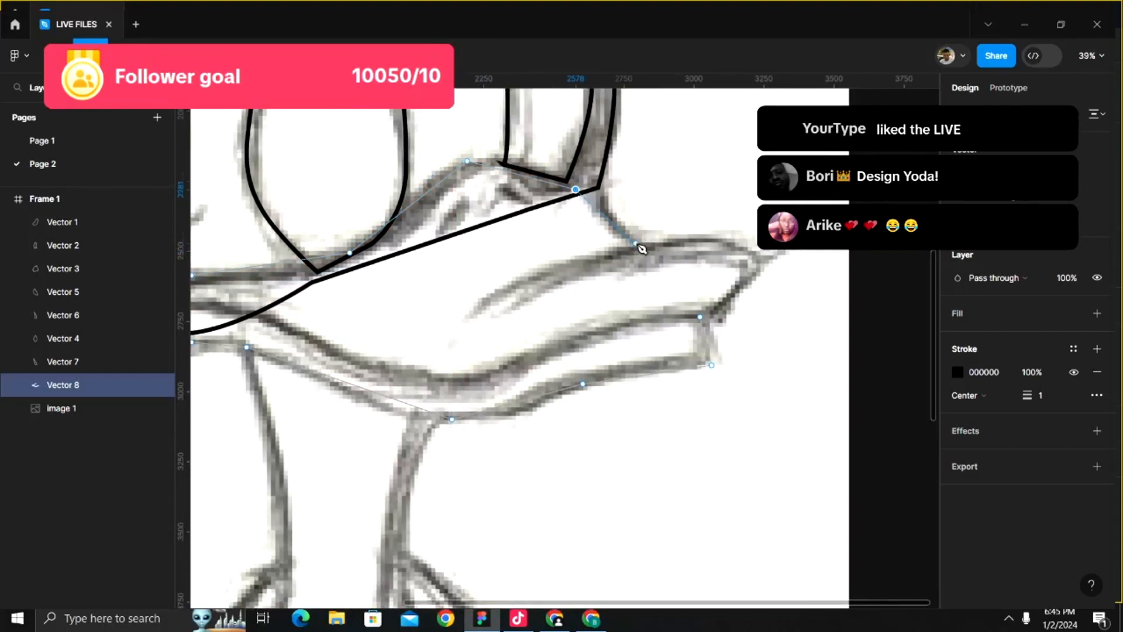
{"action": "left_click", "coordinate": [717, 239]}
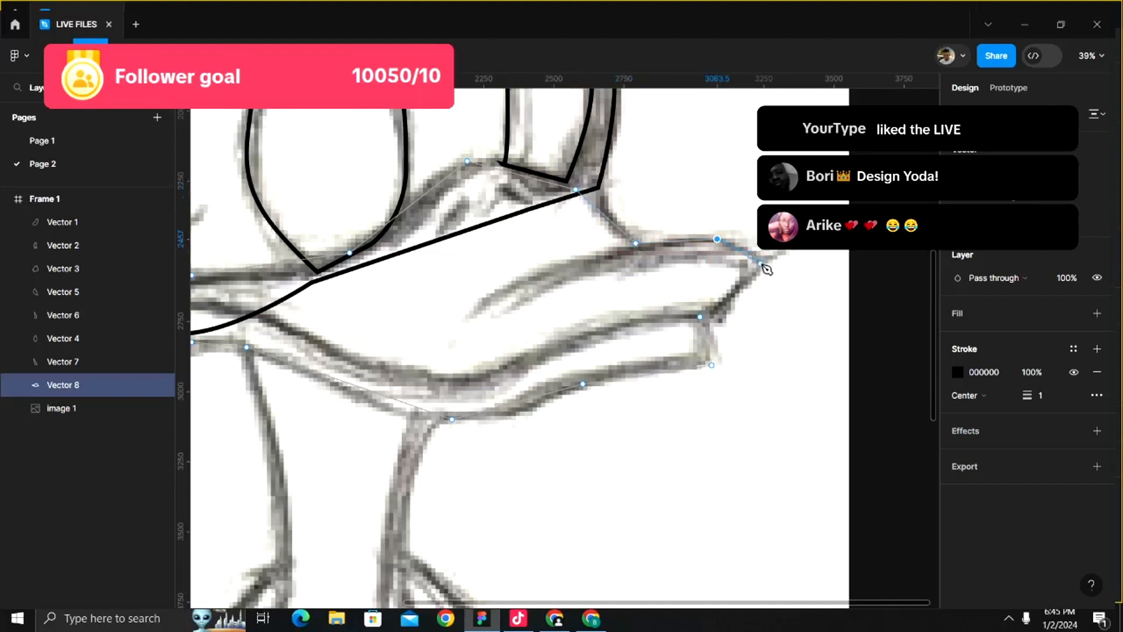
{"action": "left_click", "coordinate": [759, 264]}
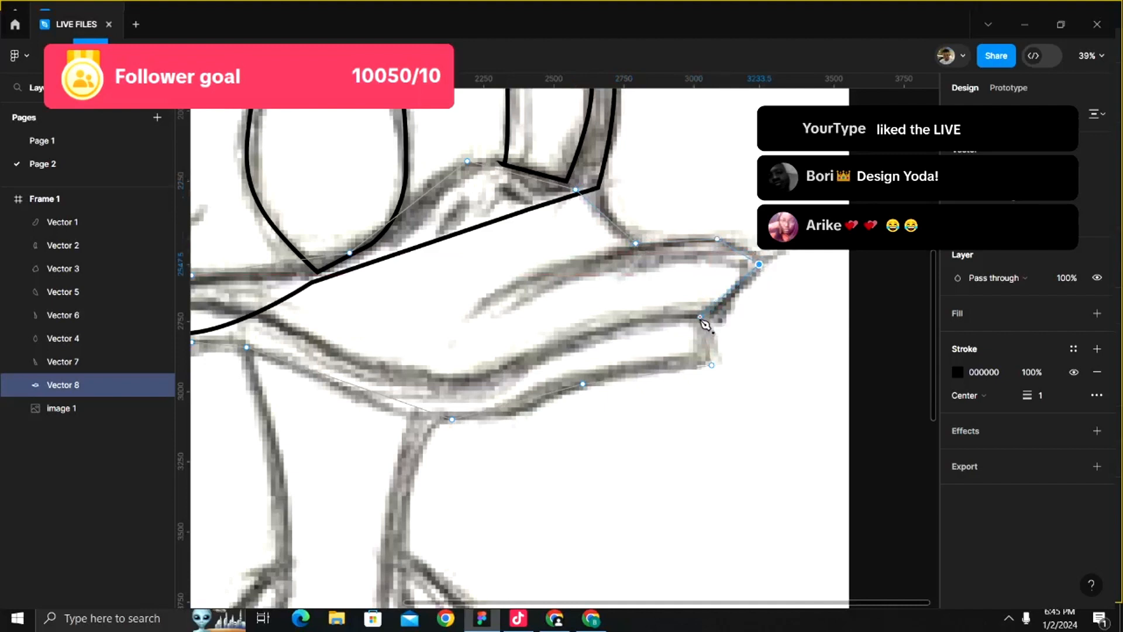
{"action": "scroll", "coordinate": [705, 323], "scroll_direction": "down", "scroll_amount": 6}
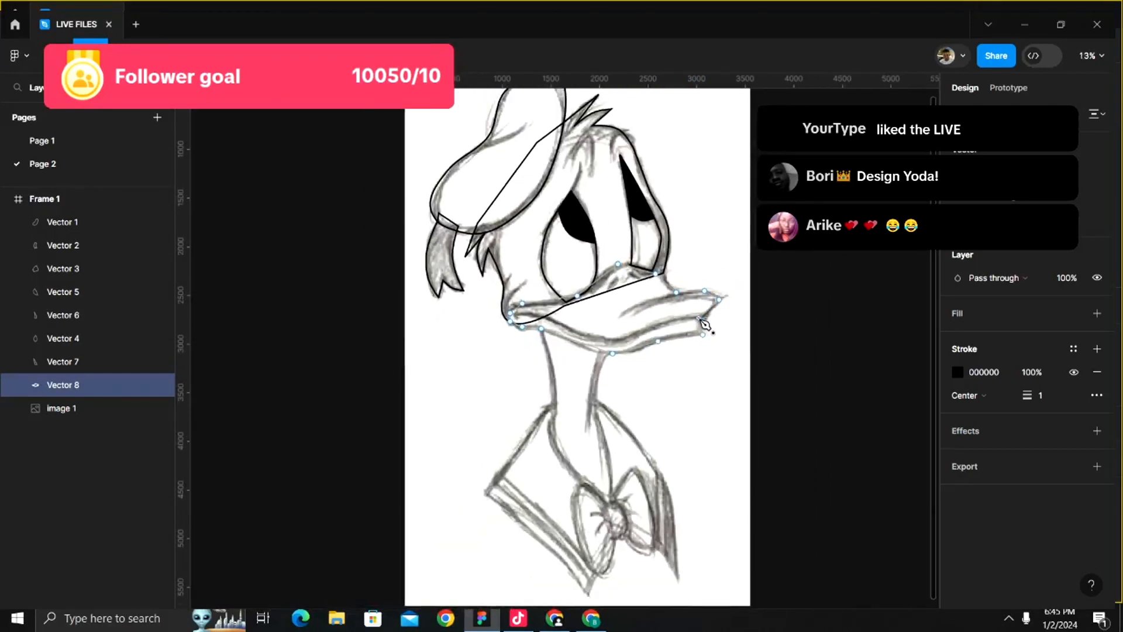
- Set the beak outline's stroke weight to 4
{"action": "scroll", "coordinate": [611, 255], "scroll_direction": "up", "scroll_amount": 5}
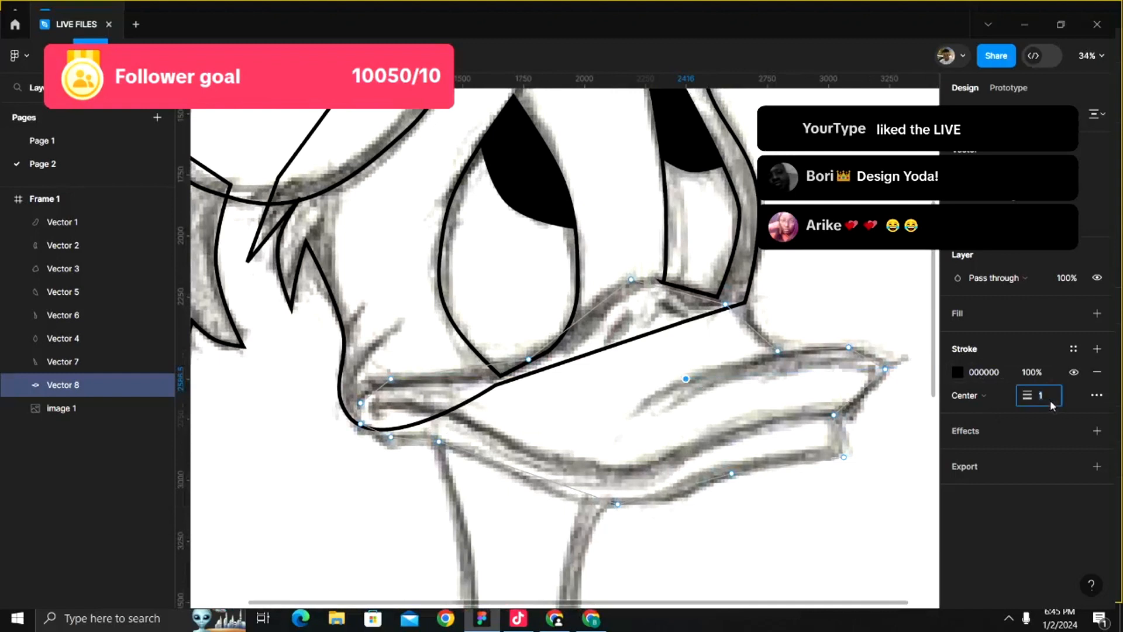
{"action": "type", "text": "4"}
{"action": "key", "text": "Return"}
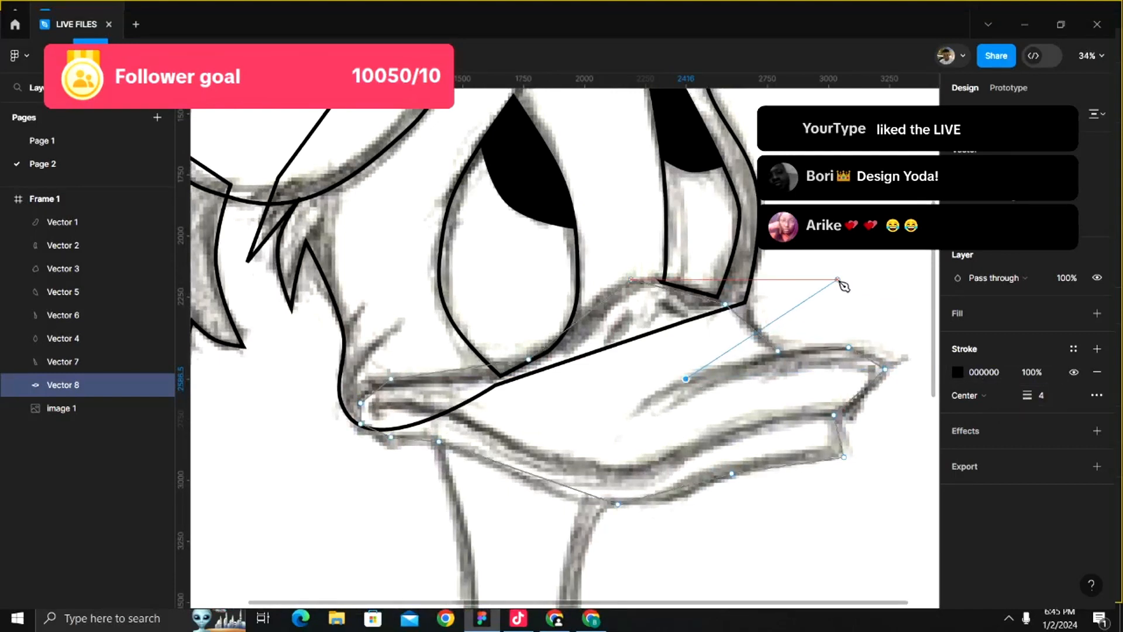
- Leave path editing, check the head outline's stroke weight, and set the beak outline's stroke weight to 16
{"action": "key", "text": "v"}
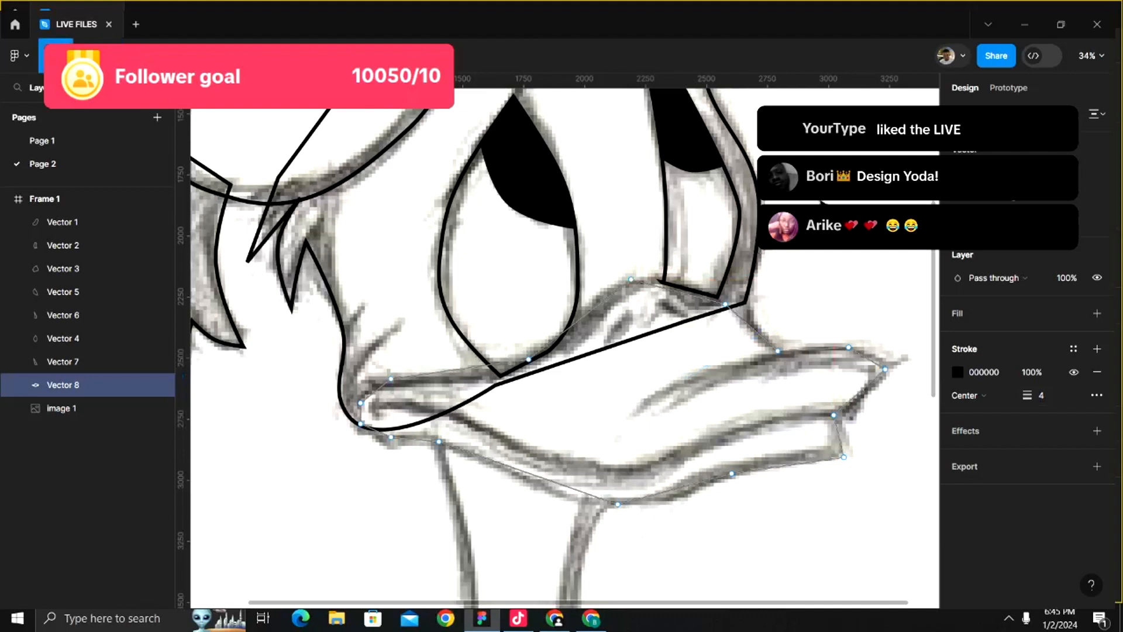
{"action": "key", "text": "Escape"}
{"action": "left_click", "coordinate": [759, 219]}
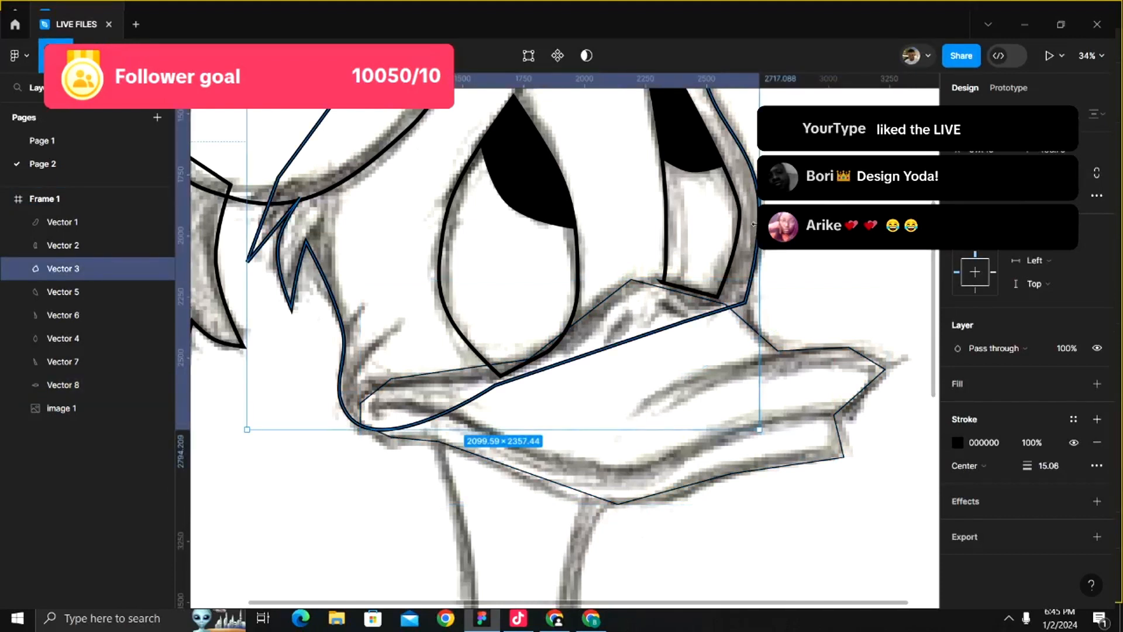
{"action": "left_click", "coordinate": [854, 356]}
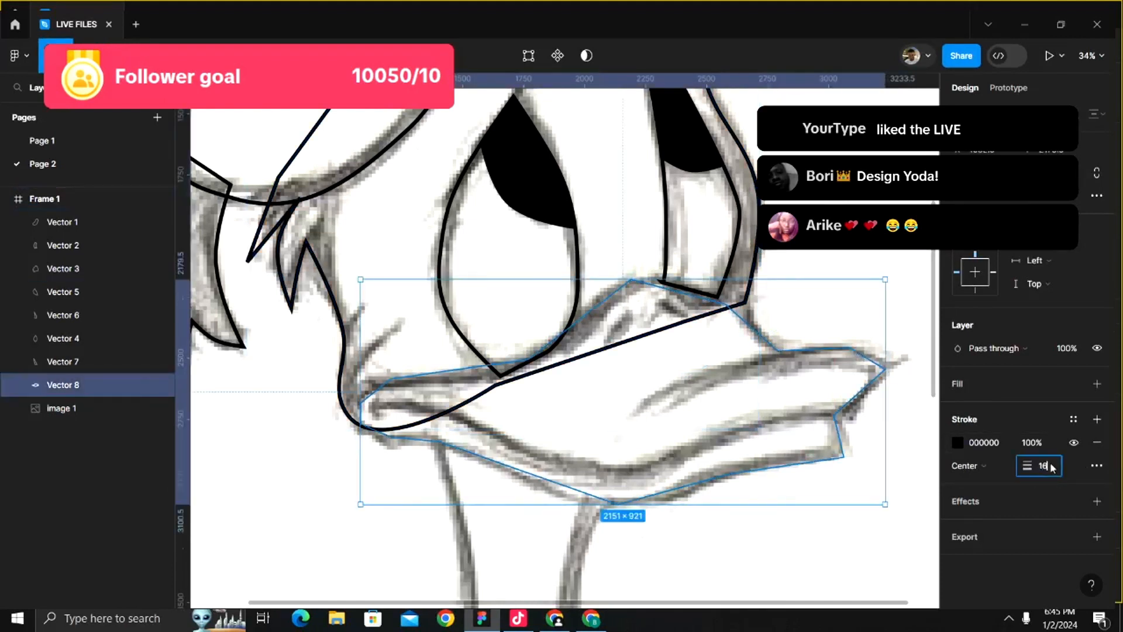
{"action": "key", "text": "Return"}
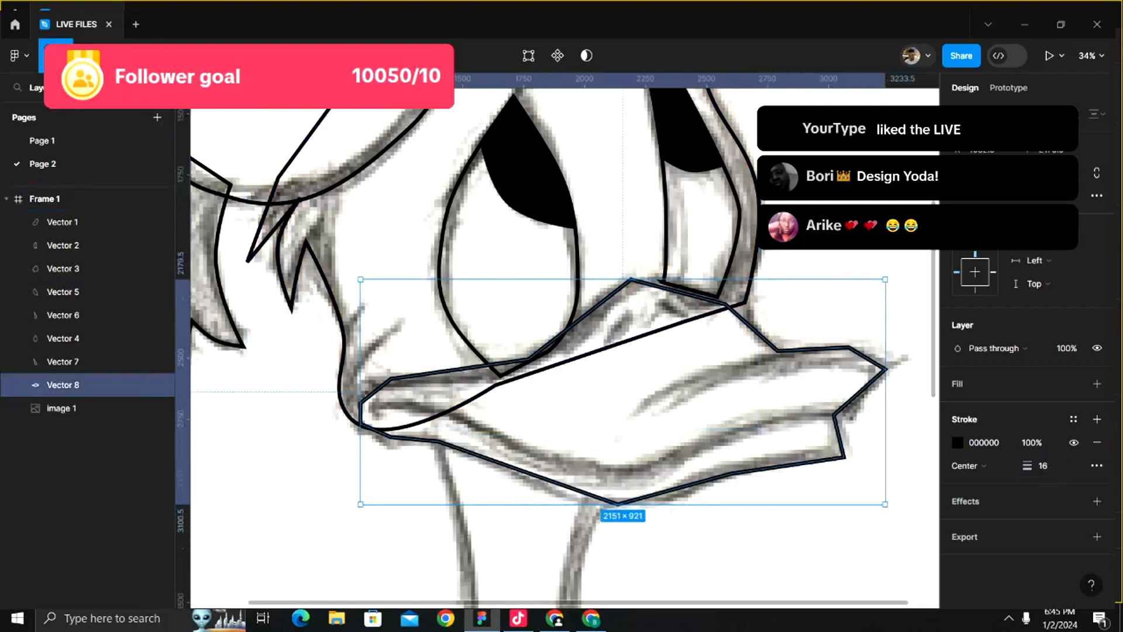
- Bend the beak's upper edge into curves at the bump between the eyes, beneath the left eye and near the left mouth corner
{"action": "key", "text": "Return"}
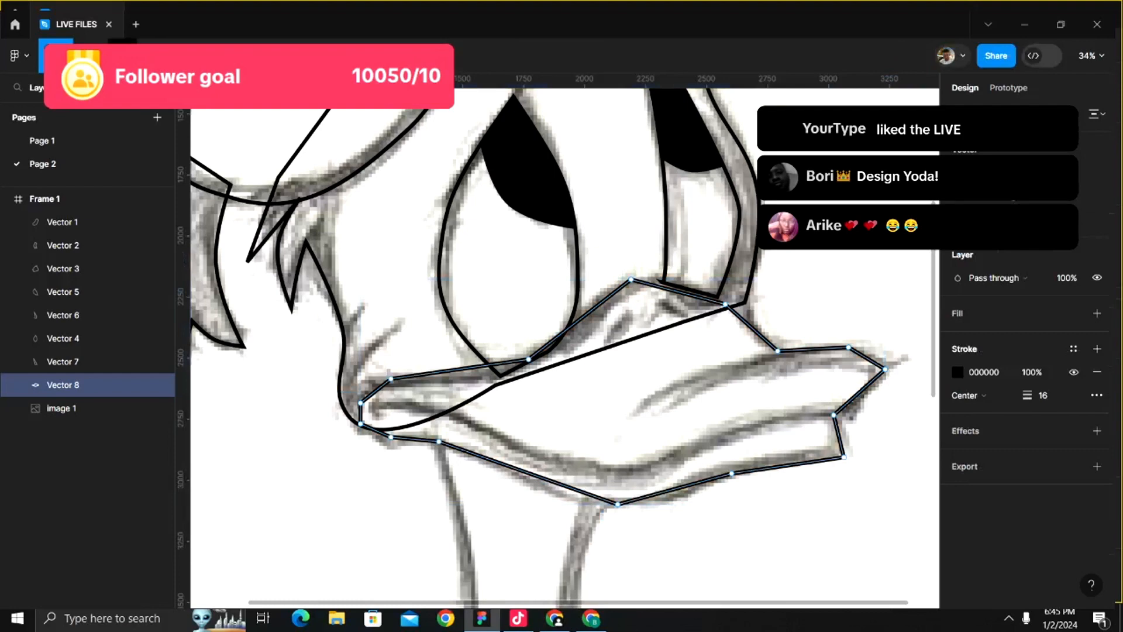
{"action": "left_click", "coordinate": [122, 56]}
{"action": "scroll", "coordinate": [603, 367], "scroll_direction": "up", "scroll_amount": 5}
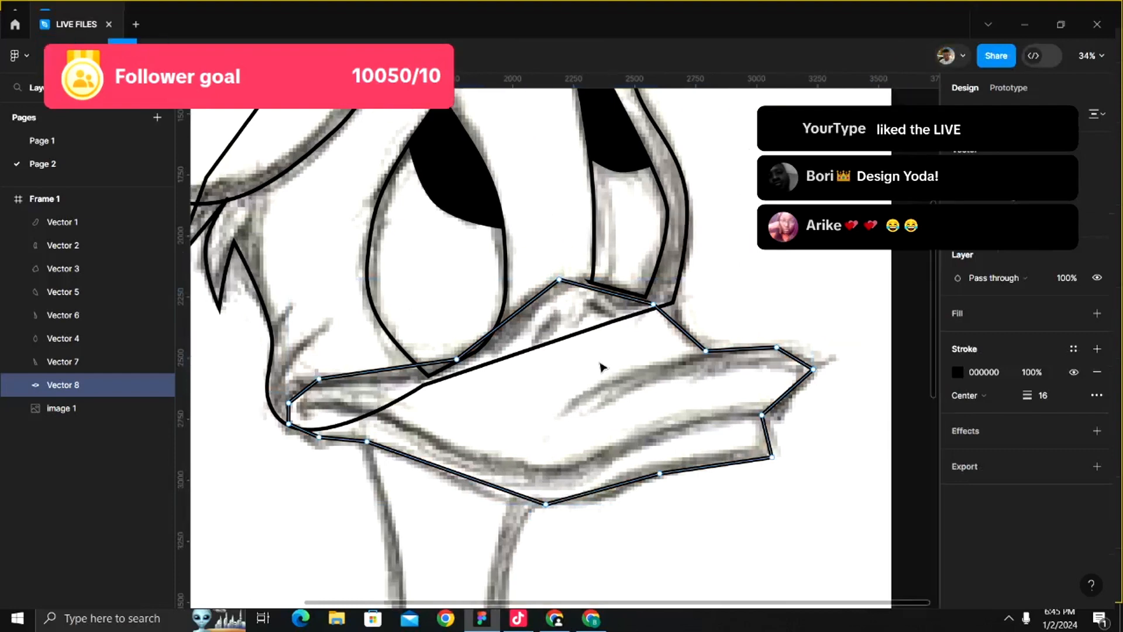
{"action": "left_click_drag", "start_coordinate": [462, 247], "coordinate": [463, 252]}
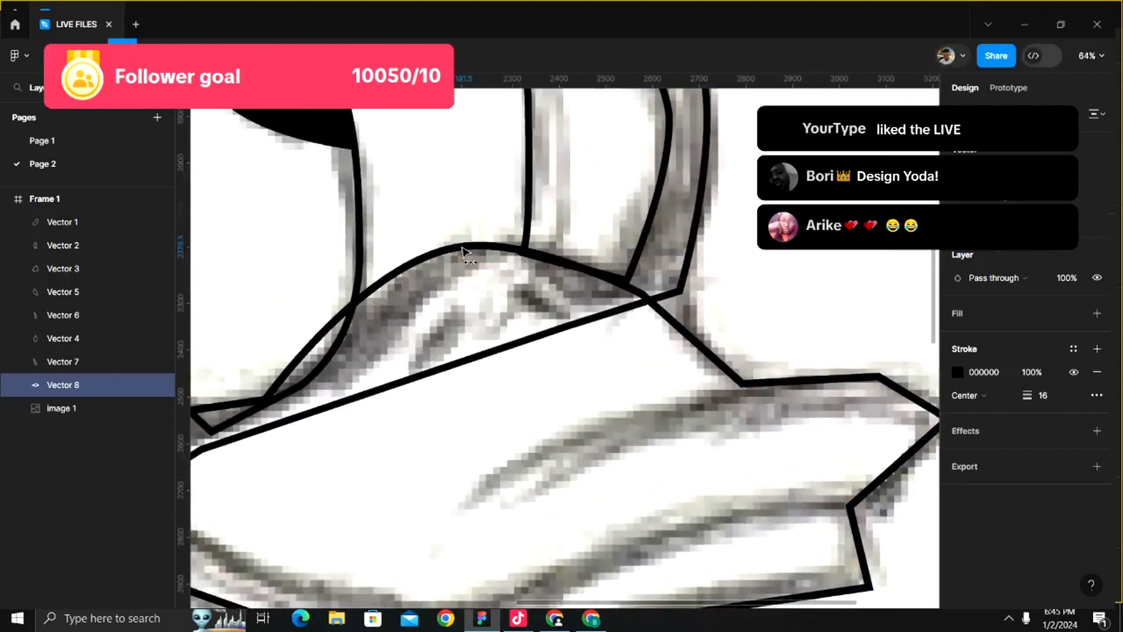
{"action": "scroll", "coordinate": [462, 248], "scroll_direction": "left", "scroll_amount": 2}
{"action": "scroll", "coordinate": [545, 290], "scroll_direction": "left", "scroll_amount": 3}
{"action": "scroll", "coordinate": [537, 294], "scroll_direction": "down", "scroll_amount": 1}
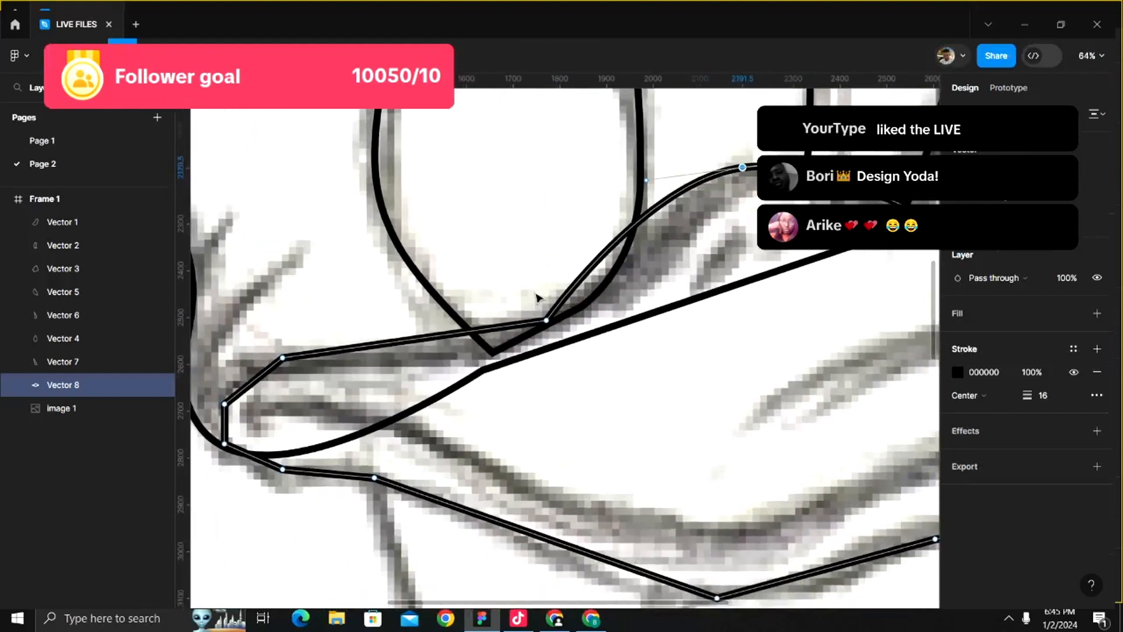
{"action": "left_click", "coordinate": [546, 320]}
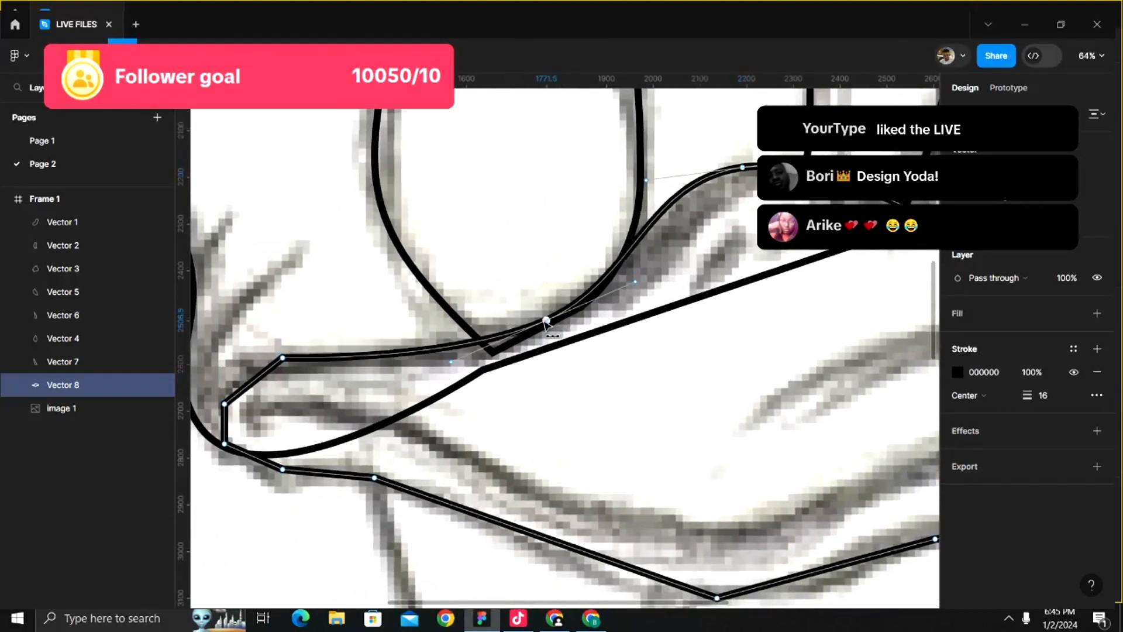
{"action": "scroll", "coordinate": [546, 320], "scroll_direction": "left", "scroll_amount": 3}
{"action": "left_click", "coordinate": [425, 357]}
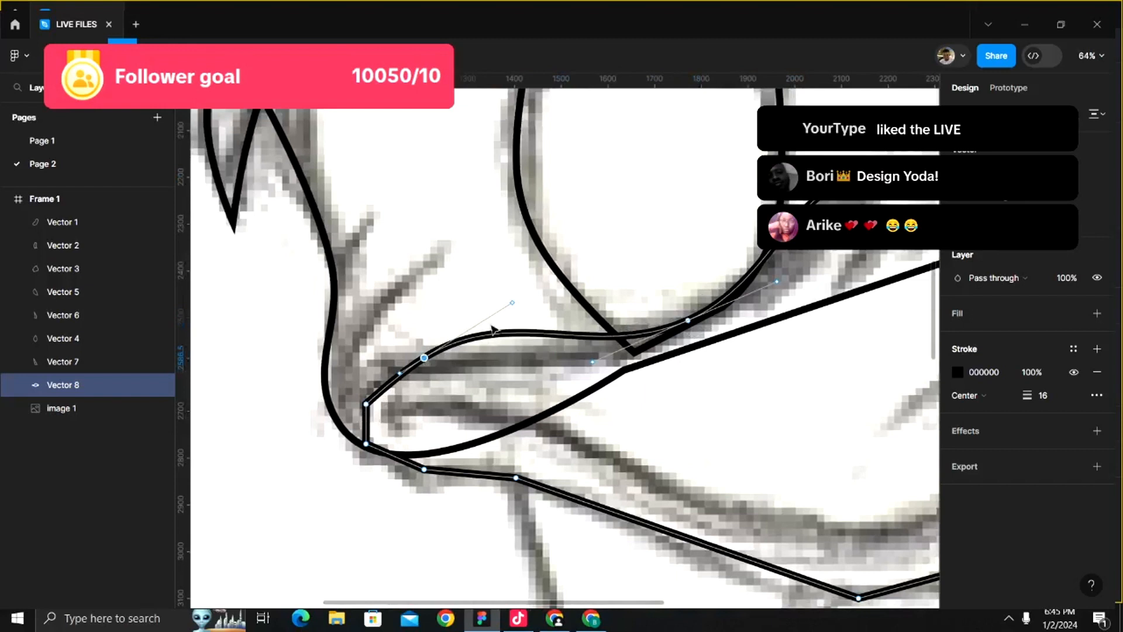
- Try to adjust the curve near the left mouth corner and round the corner point below it
{"action": "left_click_drag", "start_coordinate": [518, 308], "coordinate": [522, 319]}
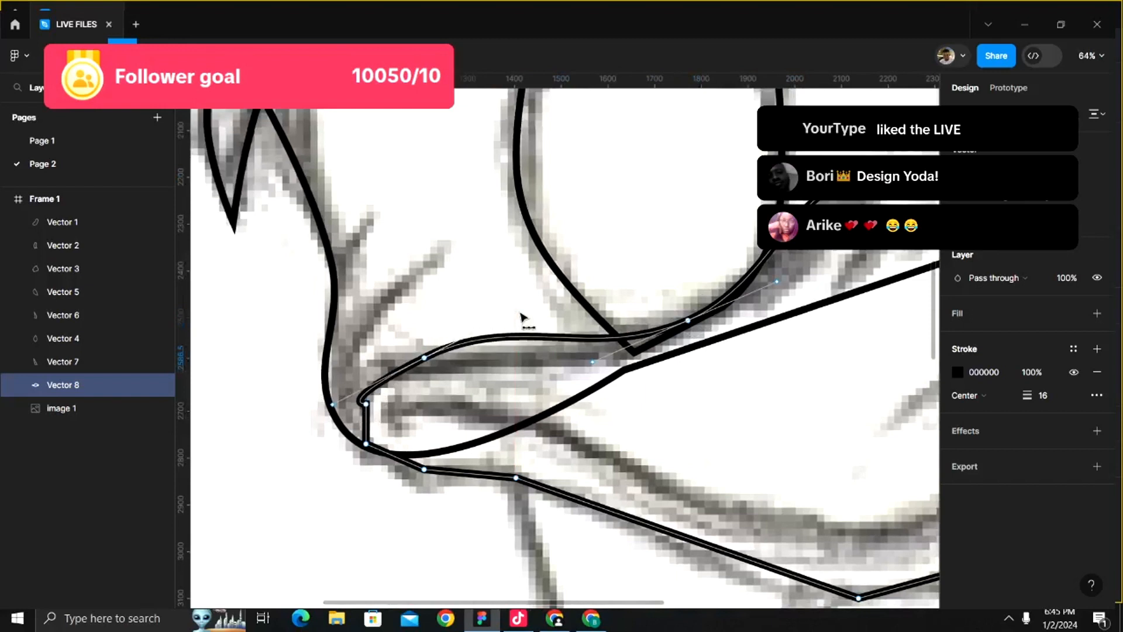
{"action": "left_click", "coordinate": [366, 405]}
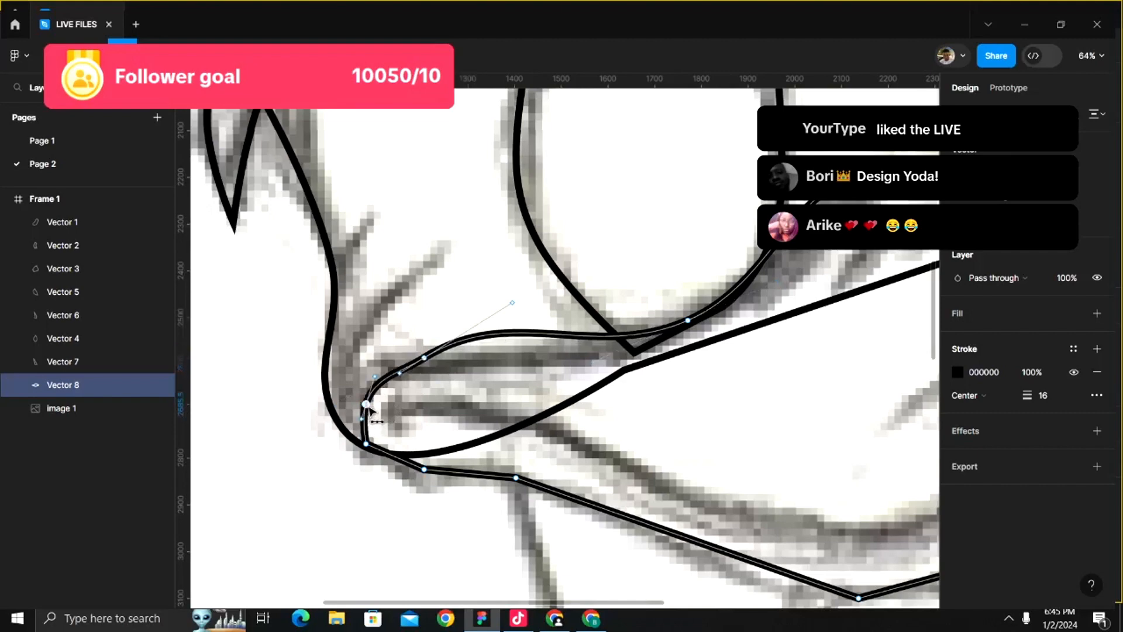
{"action": "key", "text": "ctrl+z"}
- Delete the lower of the two corner points at the beak outline's left mouth corner and leave path editing
{"action": "scroll", "coordinate": [351, 441], "scroll_direction": "up", "scroll_amount": 1}
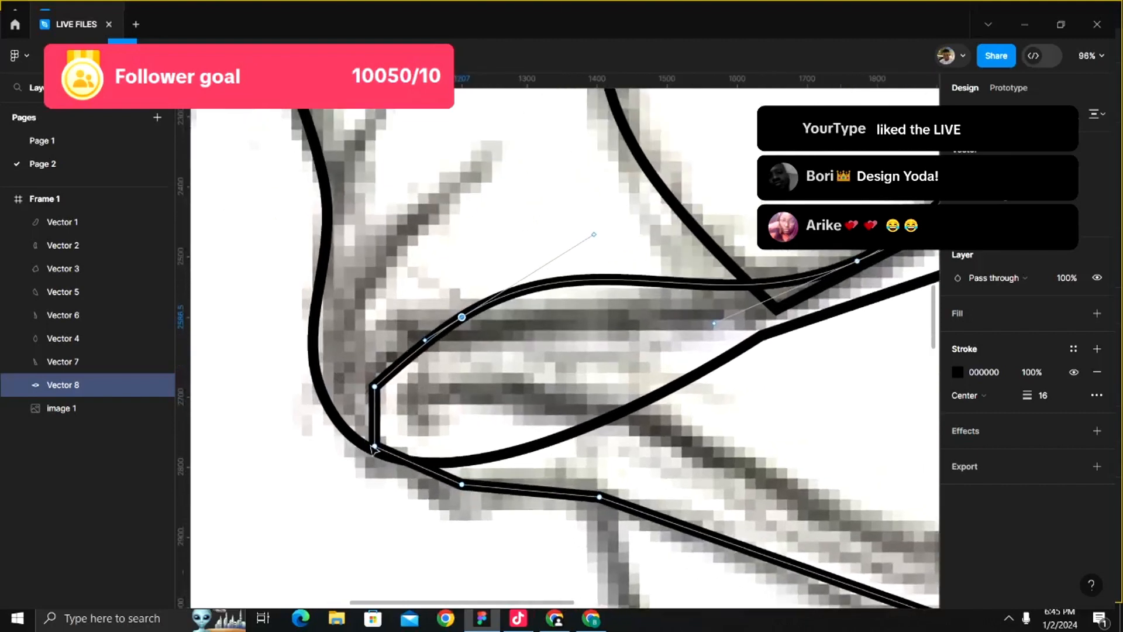
{"action": "key", "text": "p"}
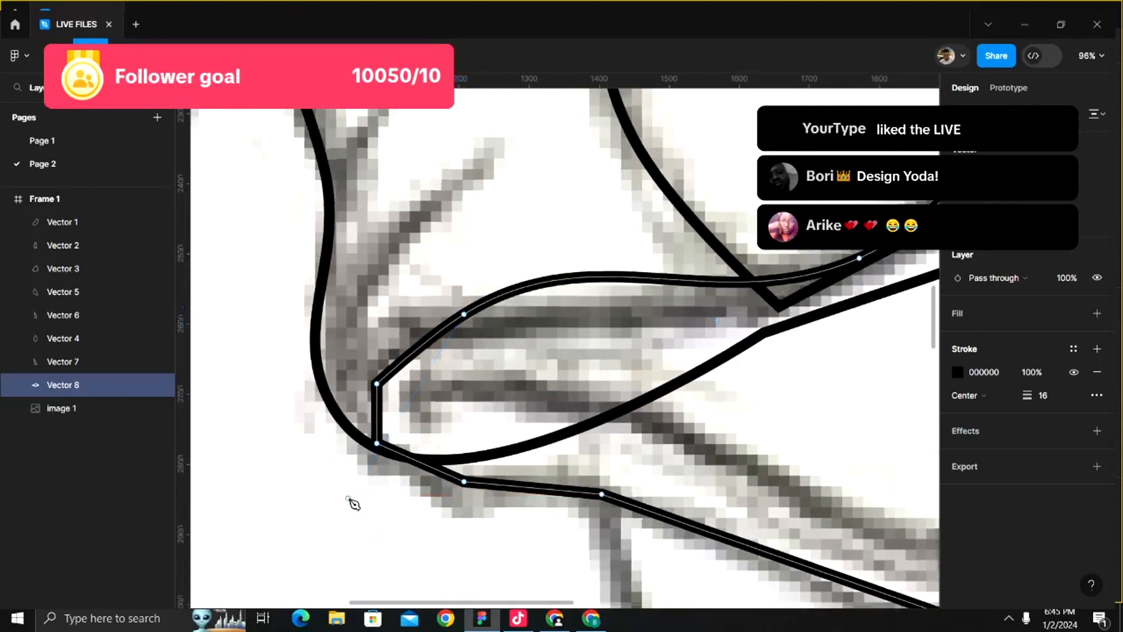
{"action": "scroll", "coordinate": [350, 501], "scroll_direction": "up", "scroll_amount": 1}
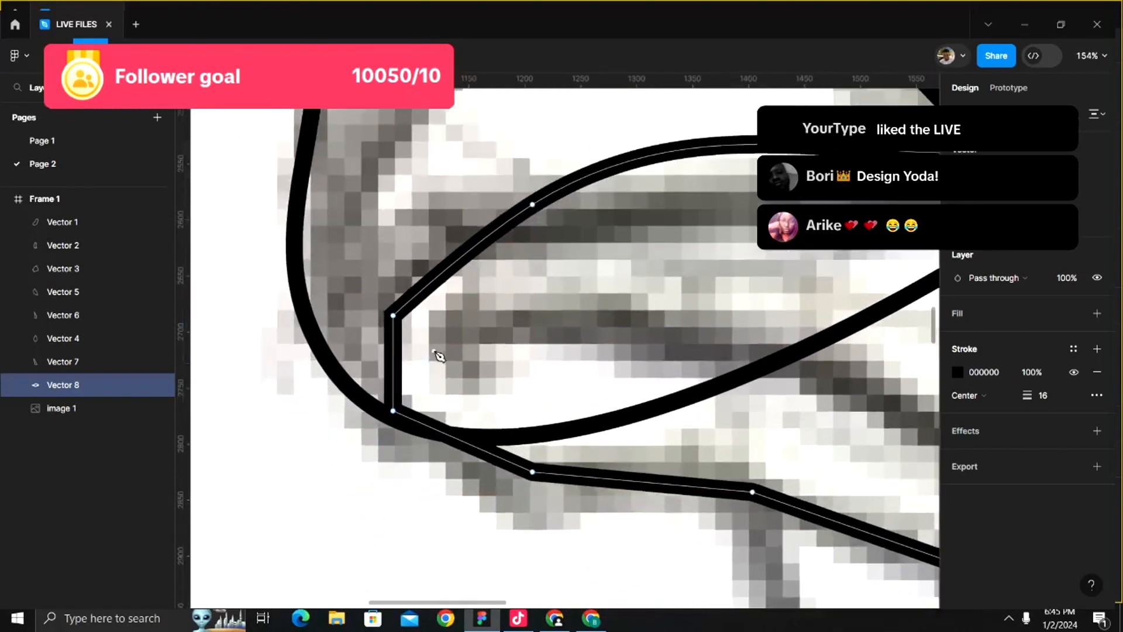
{"action": "key", "text": "Delete"}
{"action": "left_click", "coordinate": [394, 413]}
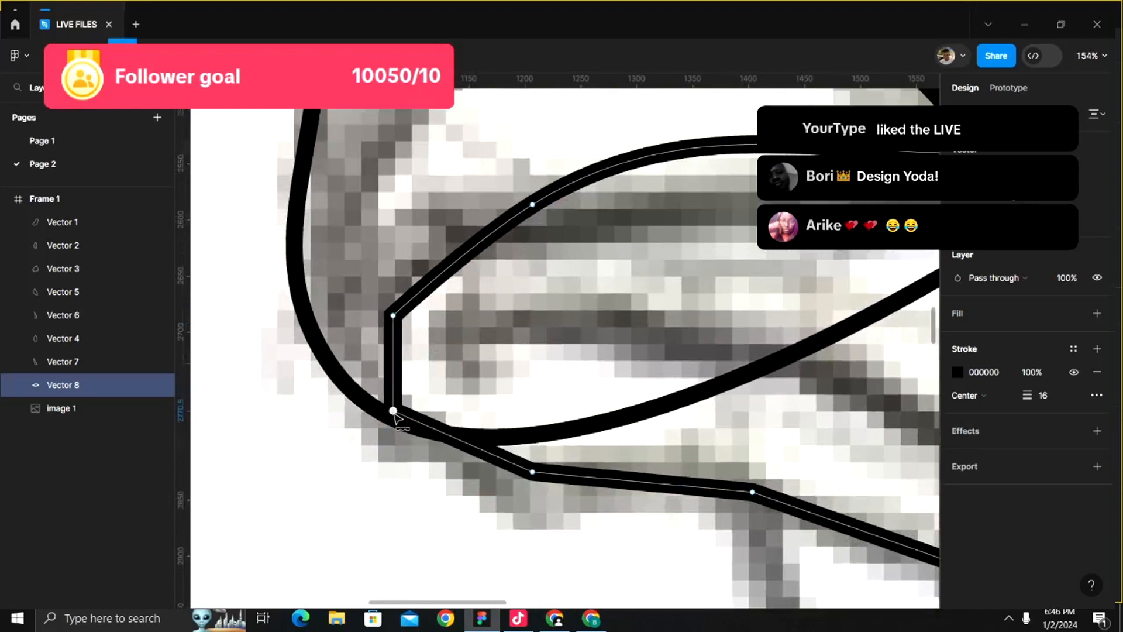
{"action": "mouse_move", "coordinate": [394, 412]}
{"action": "left_mouse_down"}
{"action": "mouse_move", "coordinate": [375, 468]}
{"action": "mouse_move", "coordinate": [393, 412]}
{"action": "left_mouse_up"}
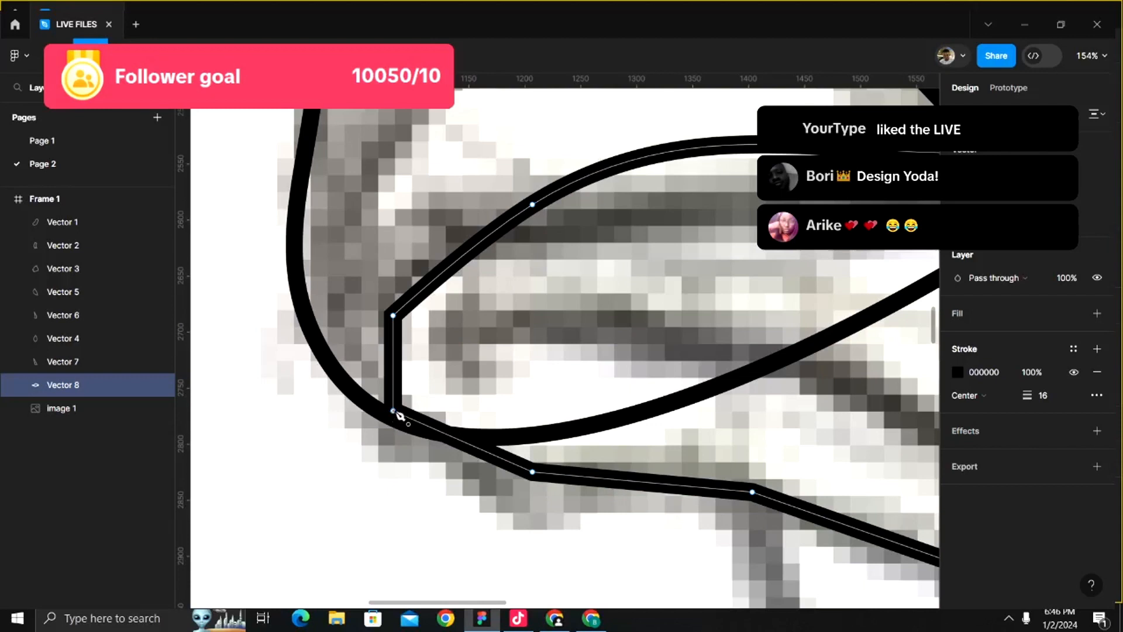
{"action": "left_click", "coordinate": [397, 414]}
{"action": "right_click", "coordinate": [396, 414]}
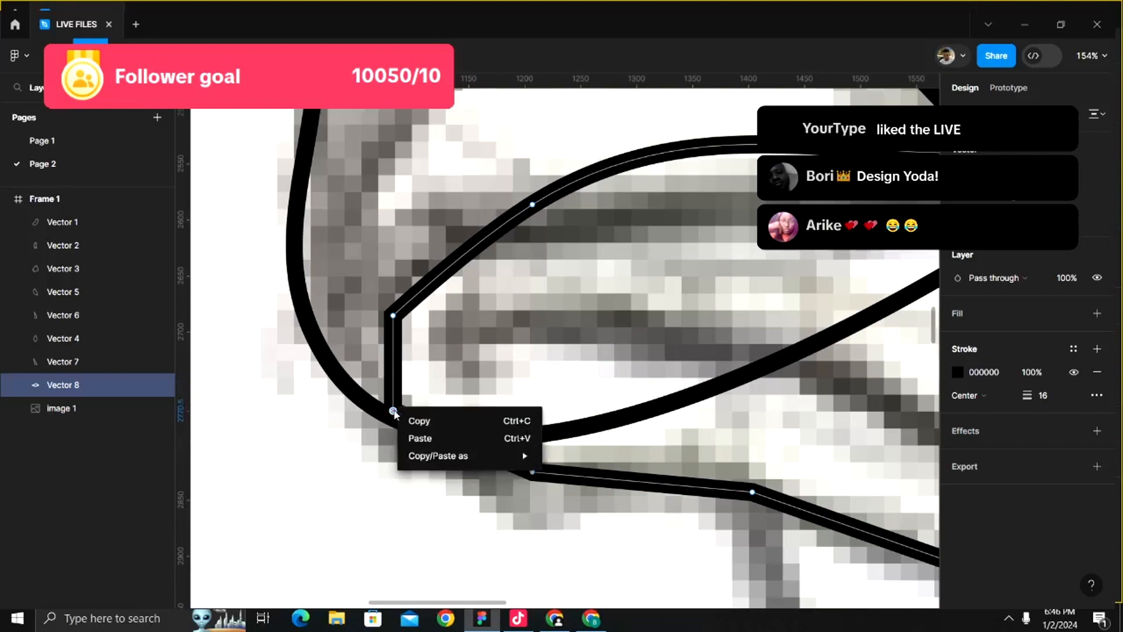
{"action": "left_click", "coordinate": [394, 412]}
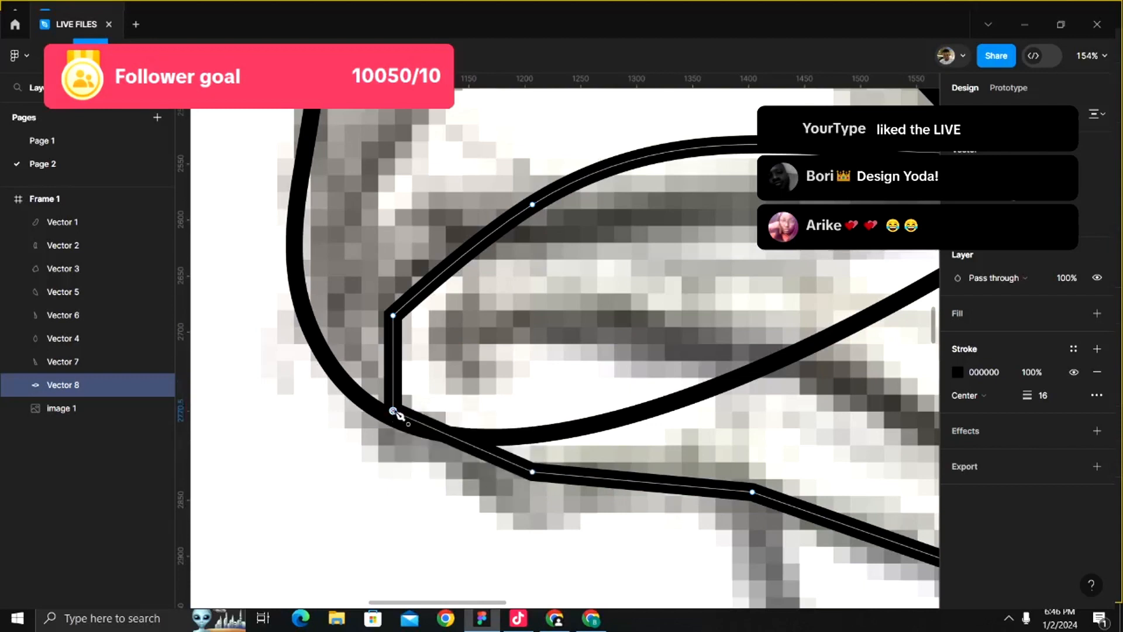
{"action": "scroll", "coordinate": [395, 415], "scroll_direction": "up", "scroll_amount": 4}
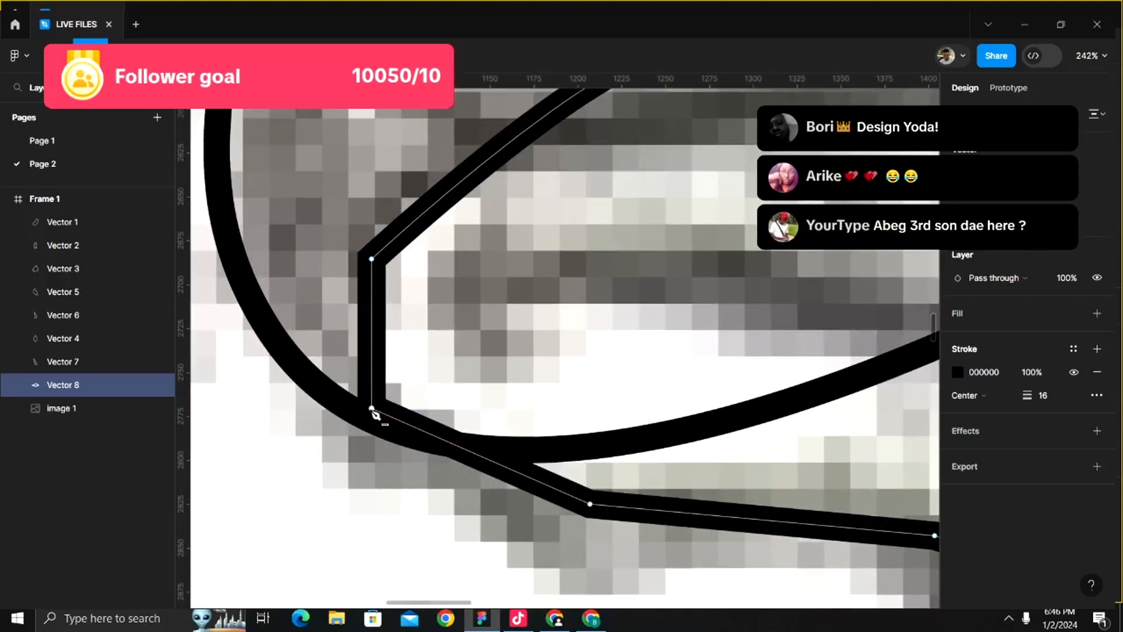
{"action": "key", "text": "Delete"}
{"action": "scroll", "coordinate": [378, 413], "scroll_direction": "down", "scroll_amount": 5}
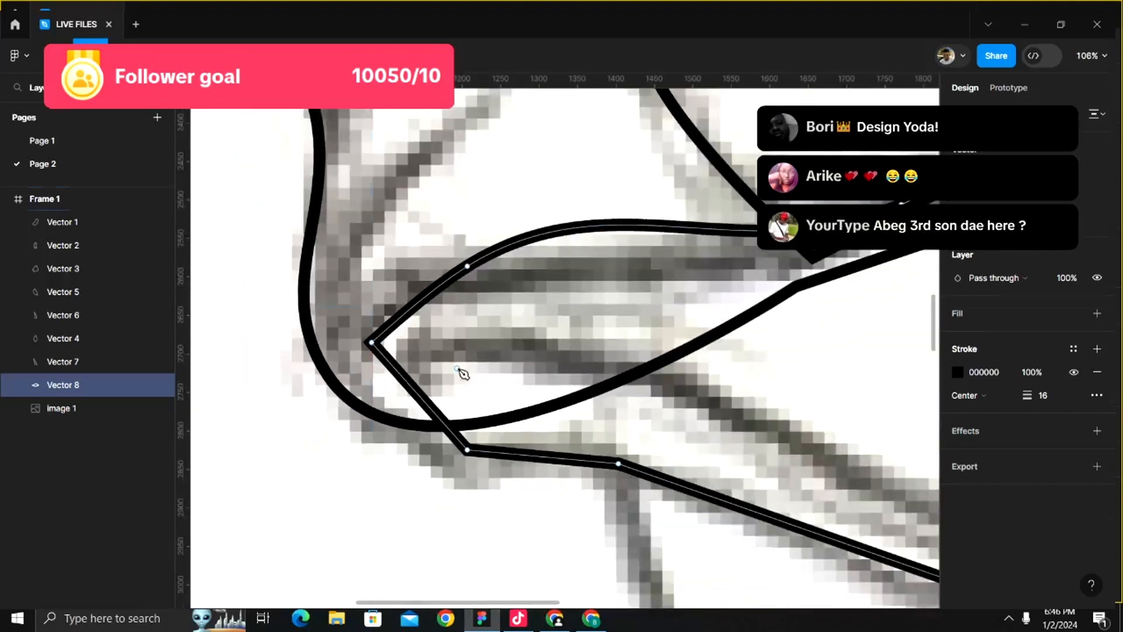
{"action": "key", "text": "Escape"}
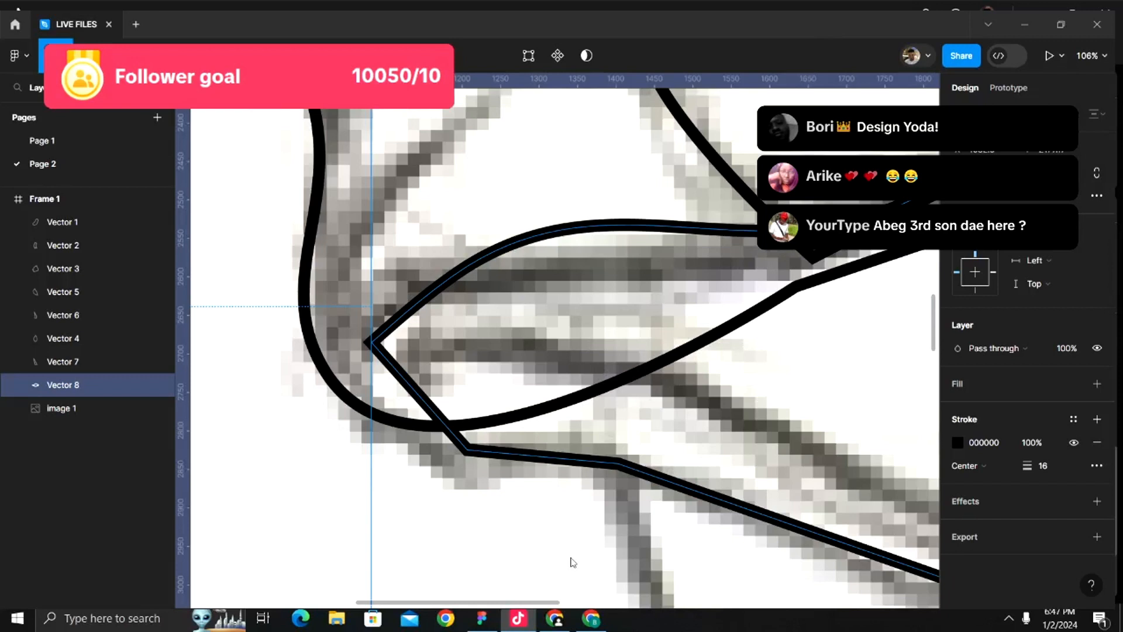
- Reopen the beak outline for editing and bend the leftmost corner point and the point below it into curves
{"action": "left_click", "coordinate": [482, 618]}
{"action": "scroll", "coordinate": [616, 432], "scroll_direction": "down", "scroll_amount": 3}
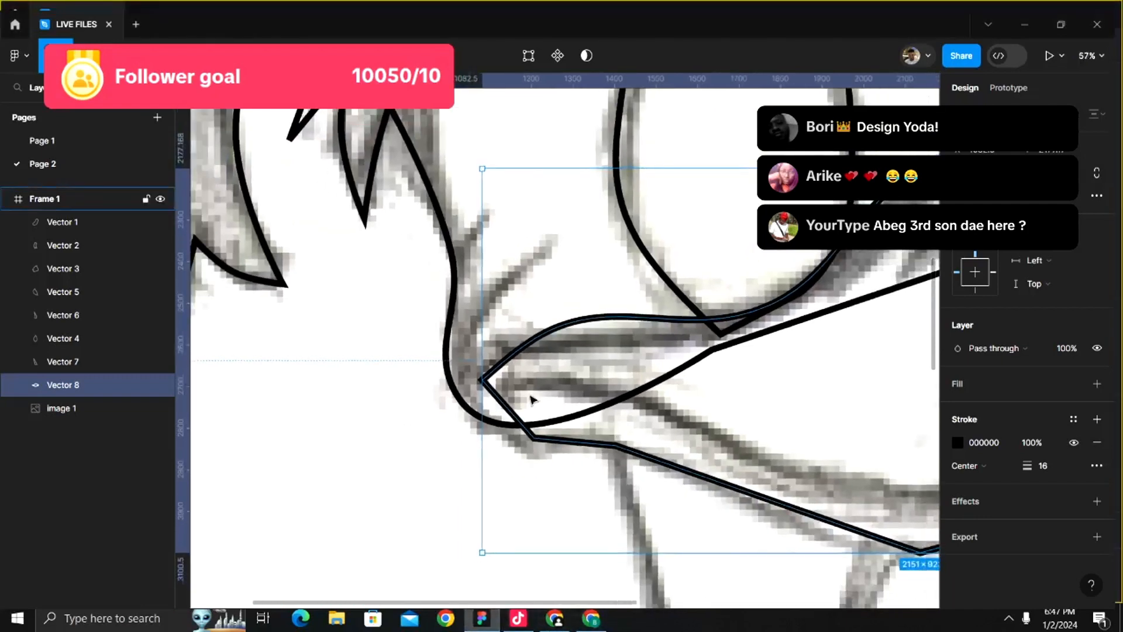
{"action": "scroll", "coordinate": [532, 396], "scroll_direction": "up", "scroll_amount": 2}
{"action": "key", "text": "Return"}
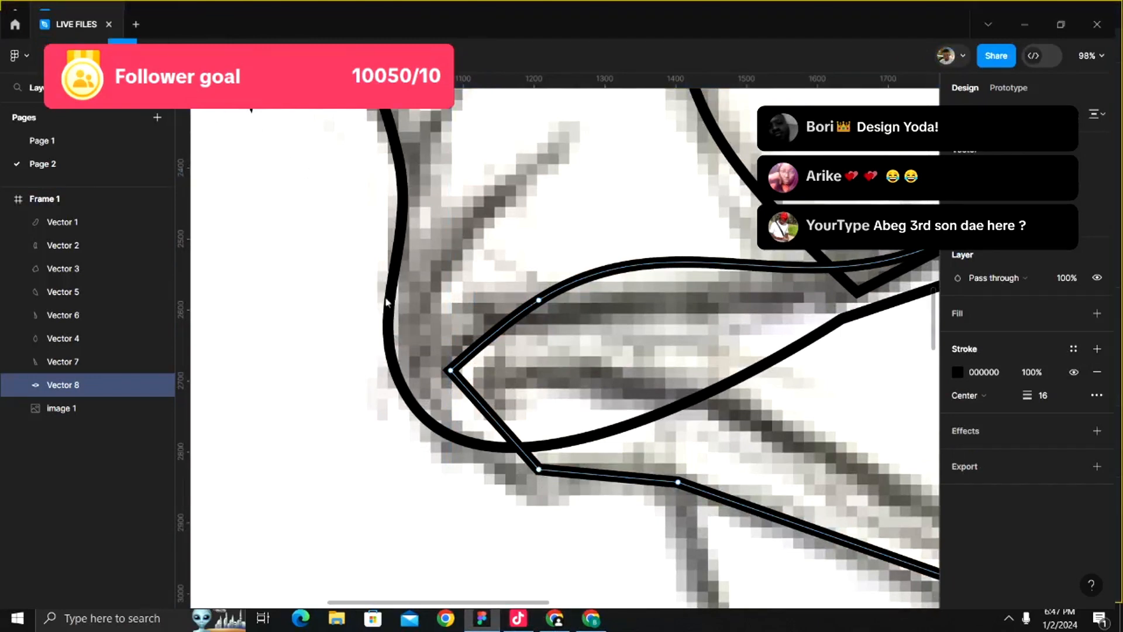
{"action": "left_click", "coordinate": [539, 469], "text": "ctrl"}
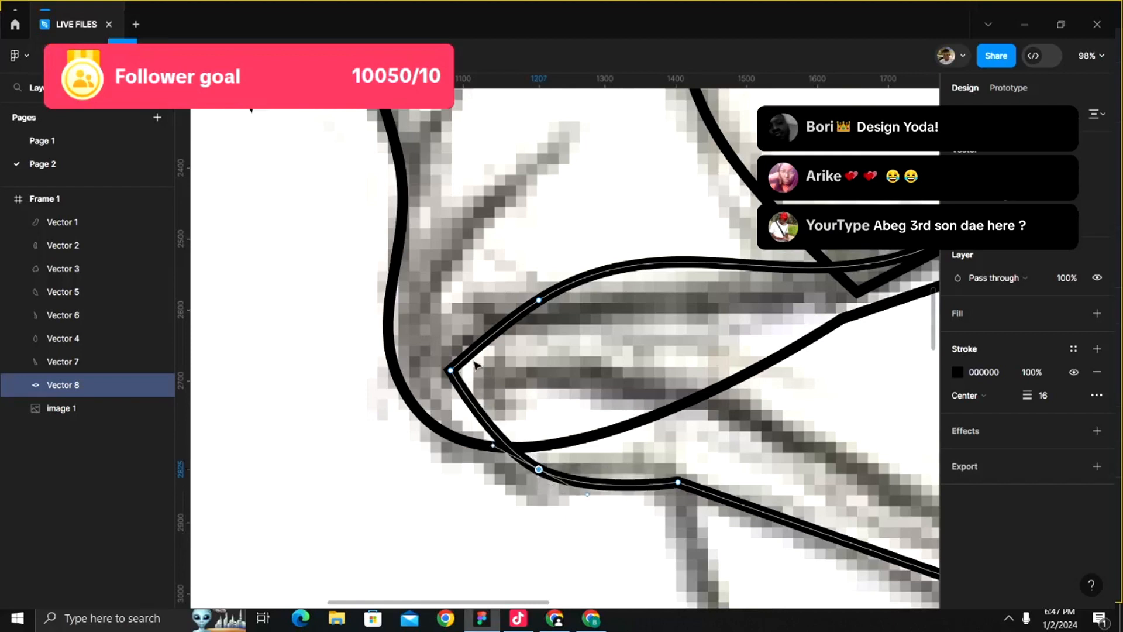
{"action": "left_click", "coordinate": [450, 371], "text": "ctrl"}
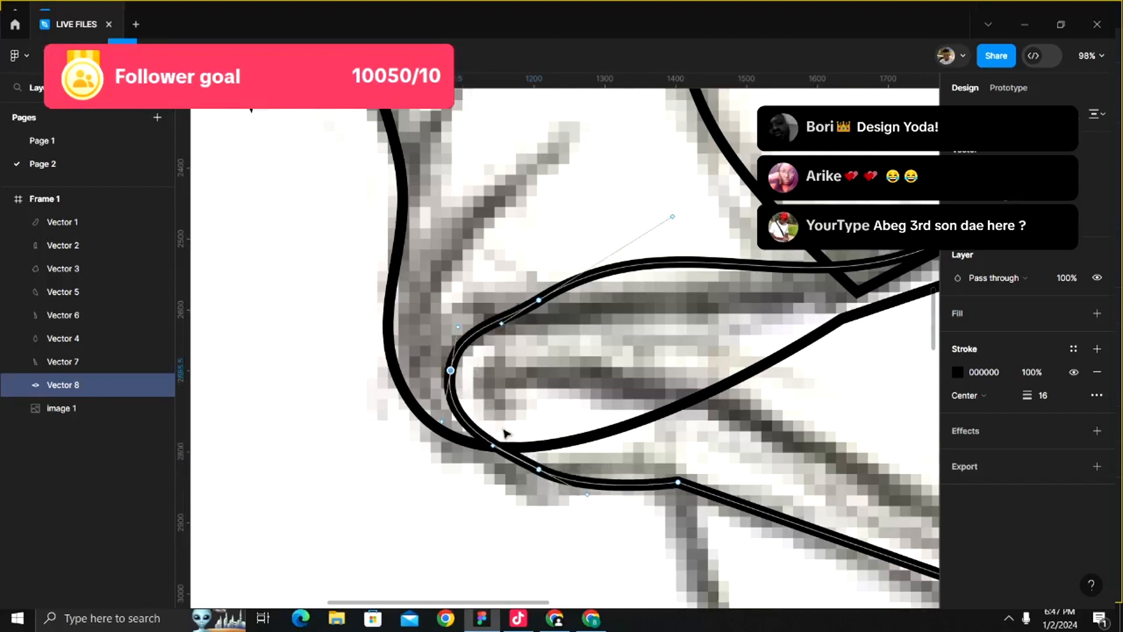
- Delete the beak outline's leftmost anchor point at the mouth corner and leave path editing
{"action": "scroll", "coordinate": [504, 431], "scroll_direction": "up", "scroll_amount": 2}
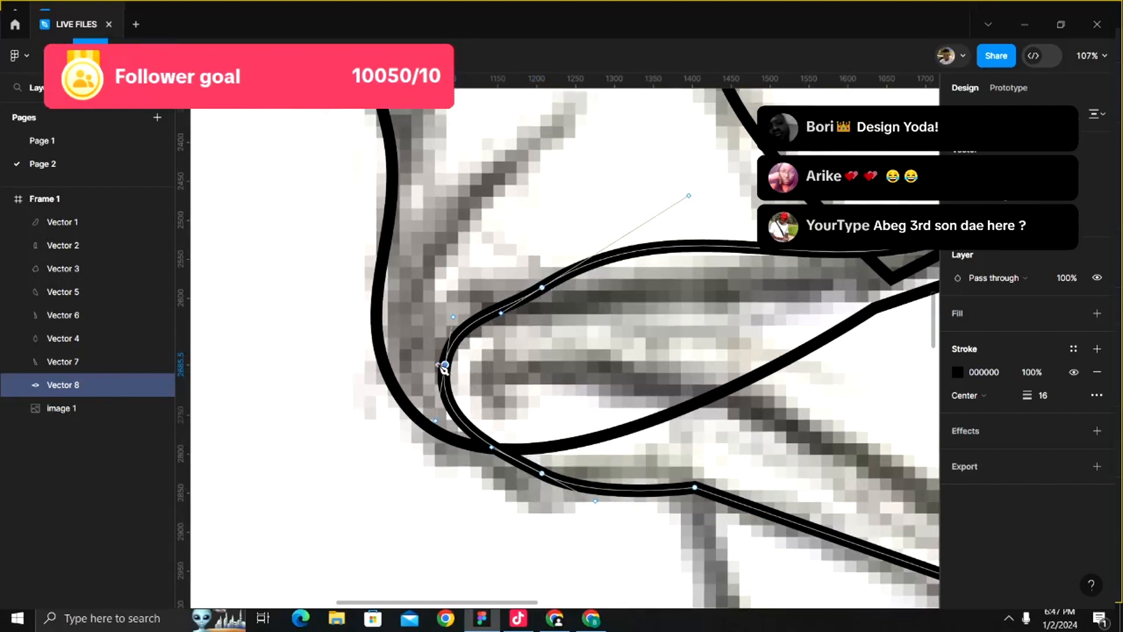
{"action": "key", "text": "Delete"}
{"action": "scroll", "coordinate": [509, 371], "scroll_direction": "down", "scroll_amount": 5}
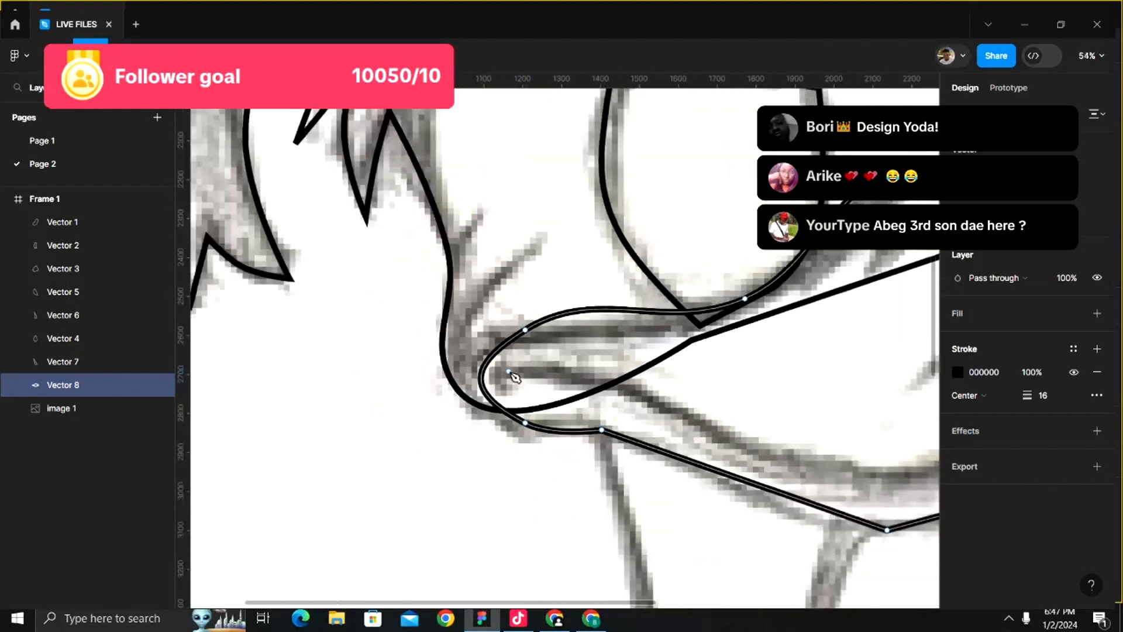
{"action": "scroll", "coordinate": [515, 380], "scroll_direction": "up", "scroll_amount": 2}
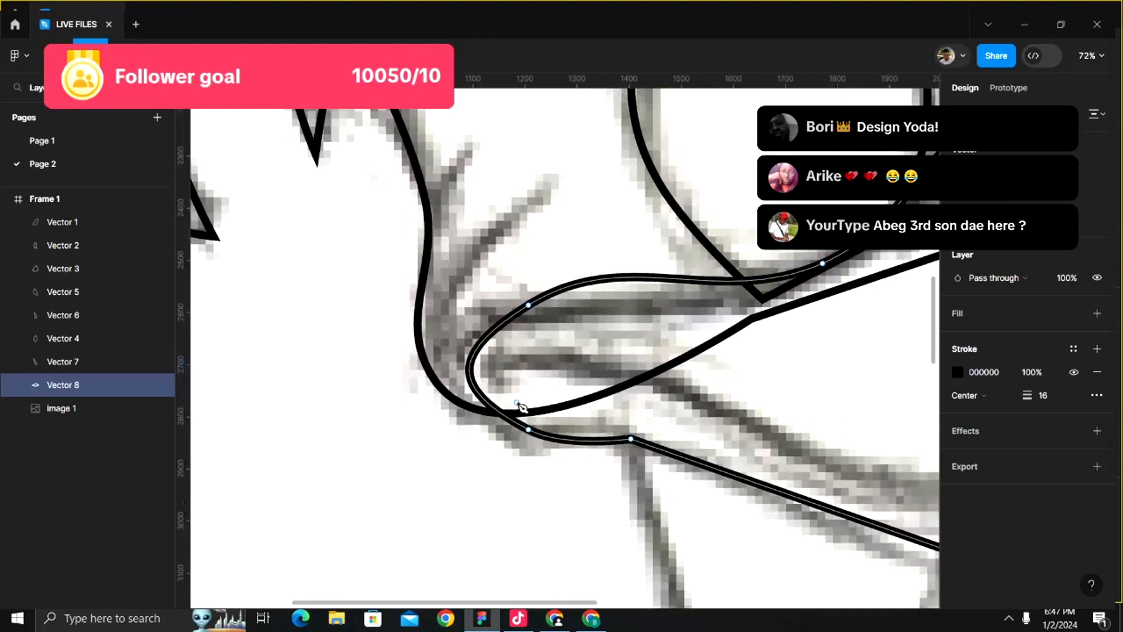
{"action": "key", "text": "Escape"}
- Move the lower mouth-corner point onto the head outline's bottom curve and slightly lower the curve handle on the beak's upper edge
{"action": "double_click", "coordinate": [519, 407]}
{"action": "scroll", "coordinate": [521, 410], "scroll_direction": "up", "scroll_amount": 3}
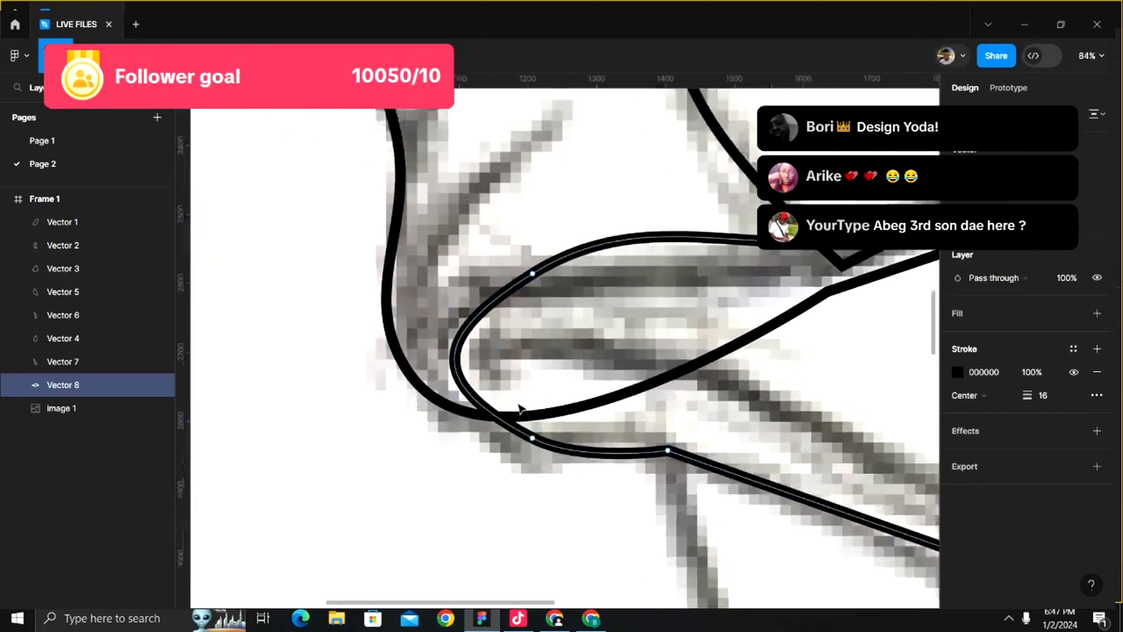
{"action": "left_click_drag", "start_coordinate": [533, 445], "coordinate": [463, 422]}
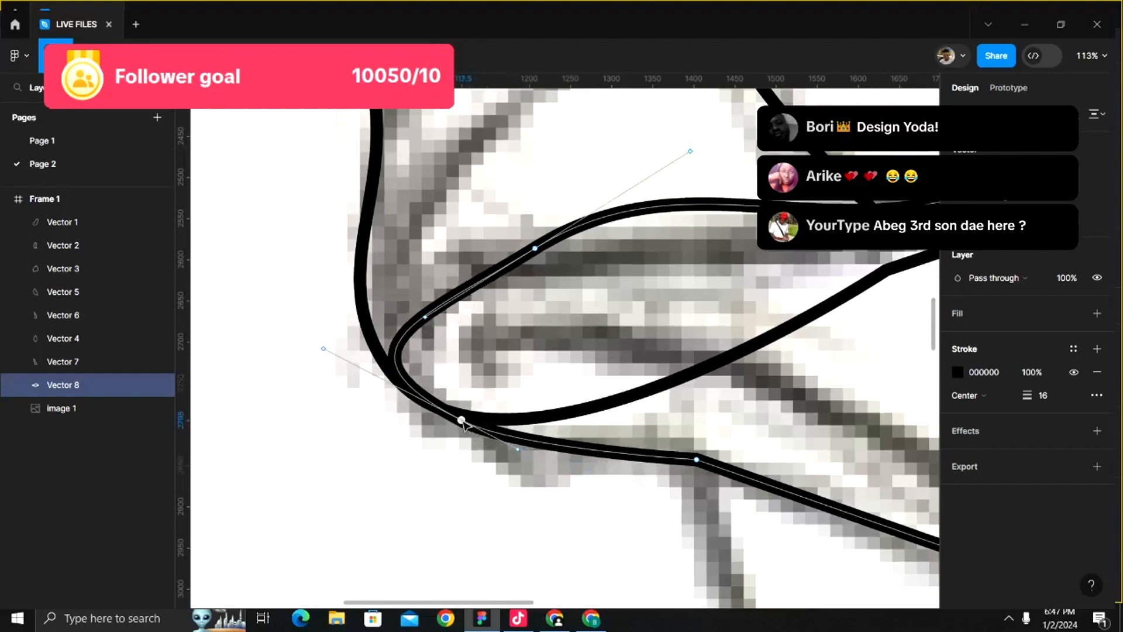
{"action": "scroll", "coordinate": [577, 310], "scroll_direction": "down", "scroll_amount": 6}
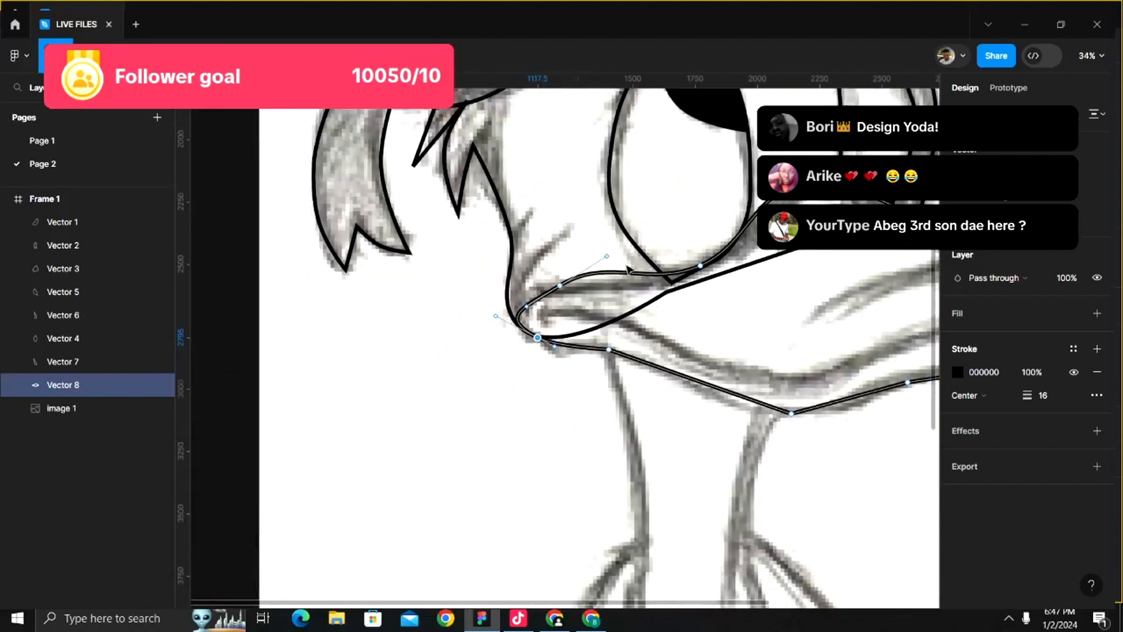
{"action": "left_click_drag", "start_coordinate": [607, 261], "coordinate": [607, 263]}
{"action": "scroll", "coordinate": [607, 263], "scroll_direction": "up", "scroll_amount": 5}
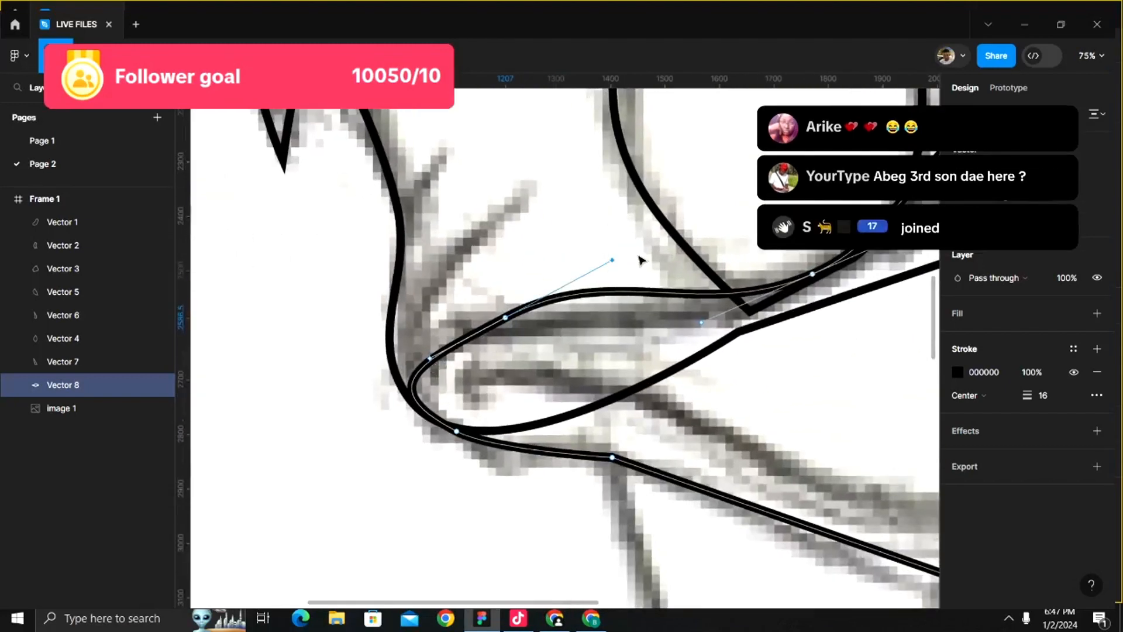
- Bend the beak's lower edge into curves at its lowest point, the next point toward the tip, and the lower beak's tip corner
{"action": "scroll", "coordinate": [639, 263], "scroll_direction": "down", "scroll_amount": 3}
{"action": "scroll", "coordinate": [639, 262], "scroll_direction": "down", "scroll_amount": 3}
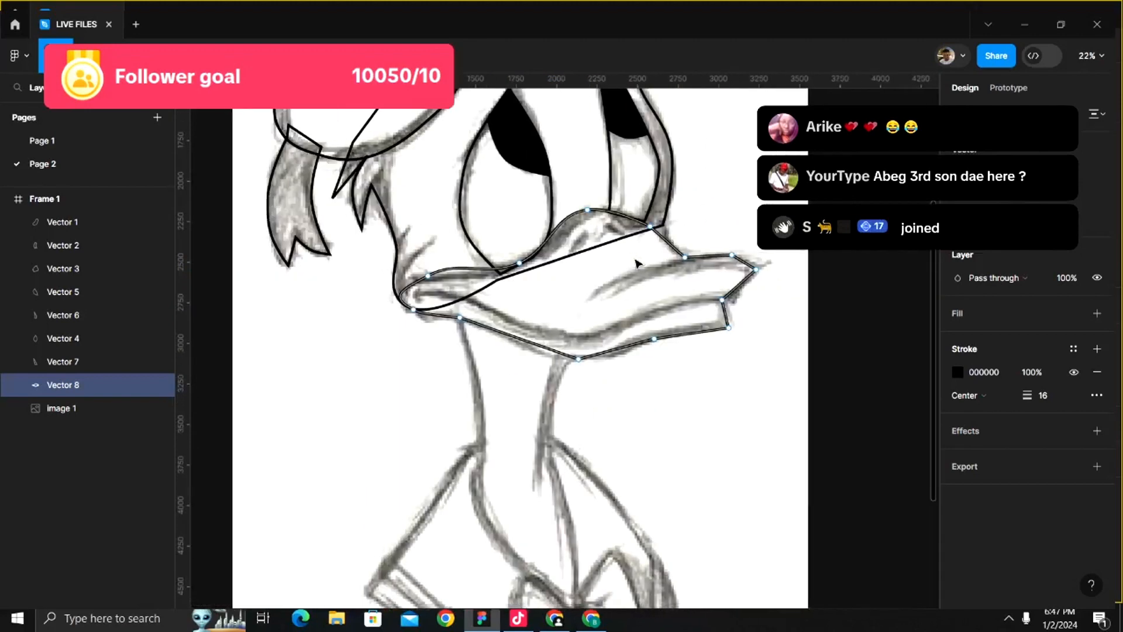
{"action": "scroll", "coordinate": [539, 359], "scroll_direction": "up", "scroll_amount": 3}
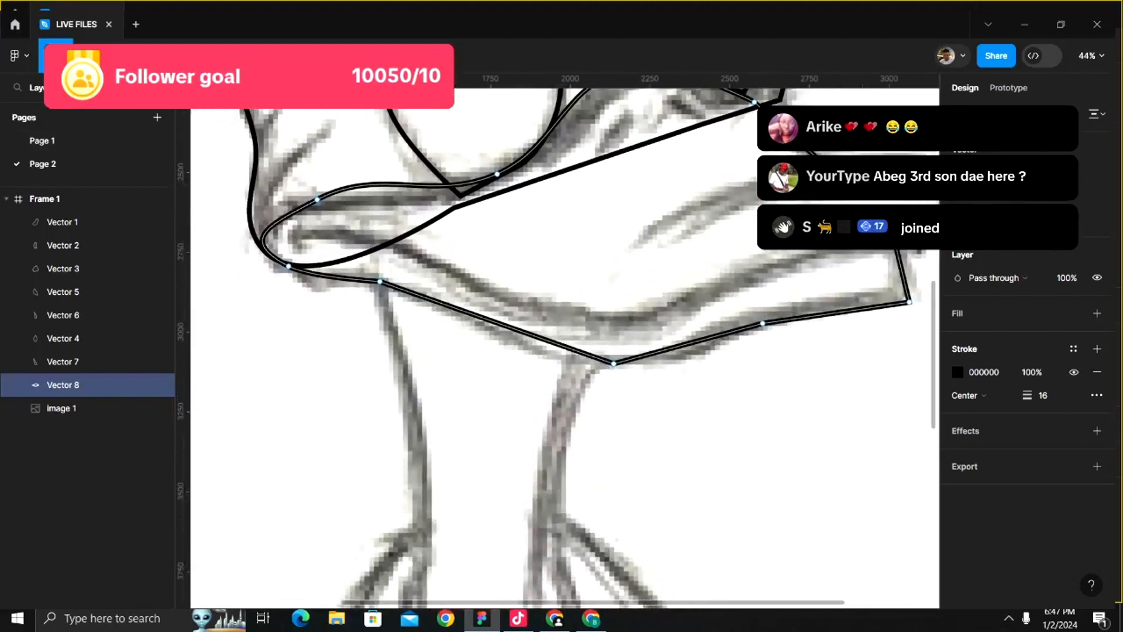
{"action": "left_click", "coordinate": [122, 56]}
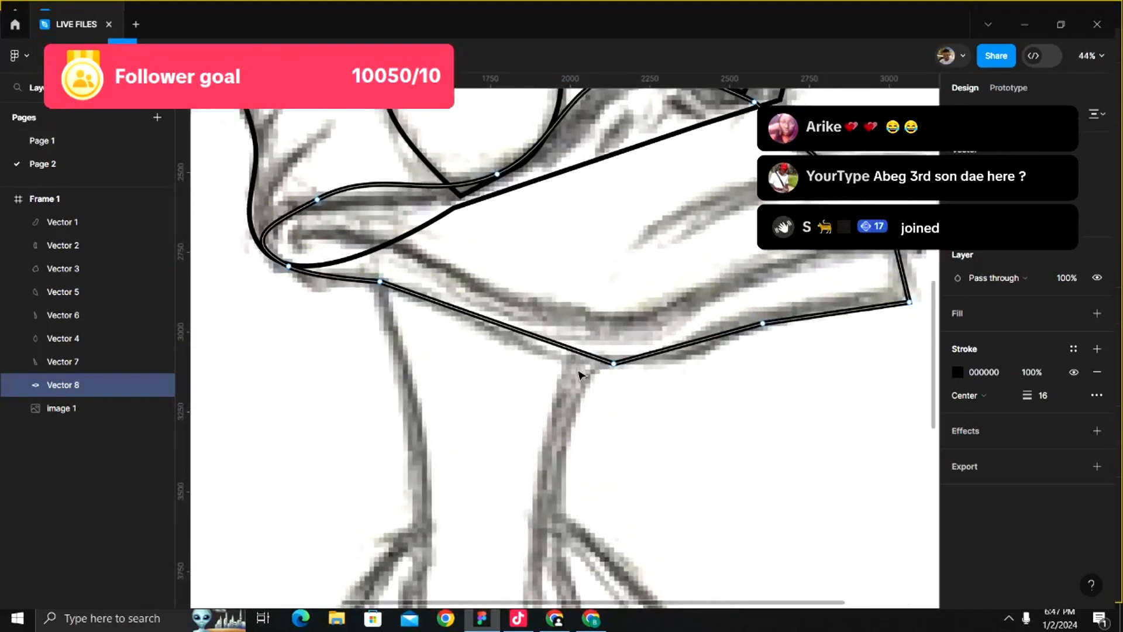
{"action": "left_click", "coordinate": [614, 364]}
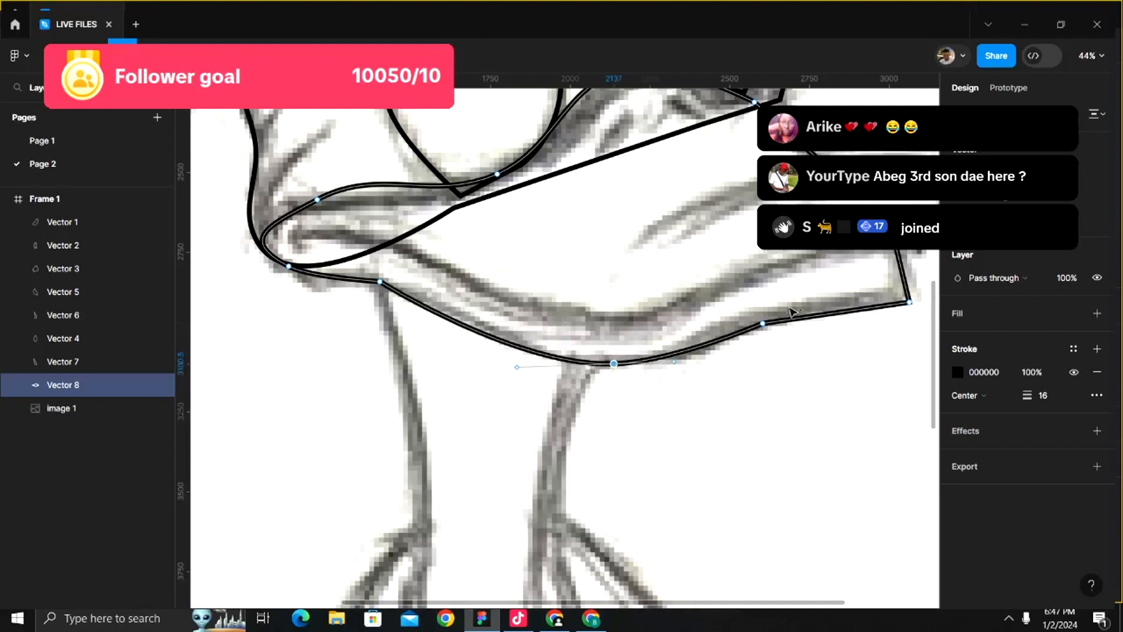
{"action": "left_click", "coordinate": [764, 323]}
{"action": "scroll", "coordinate": [770, 324], "scroll_direction": "right", "scroll_amount": 3}
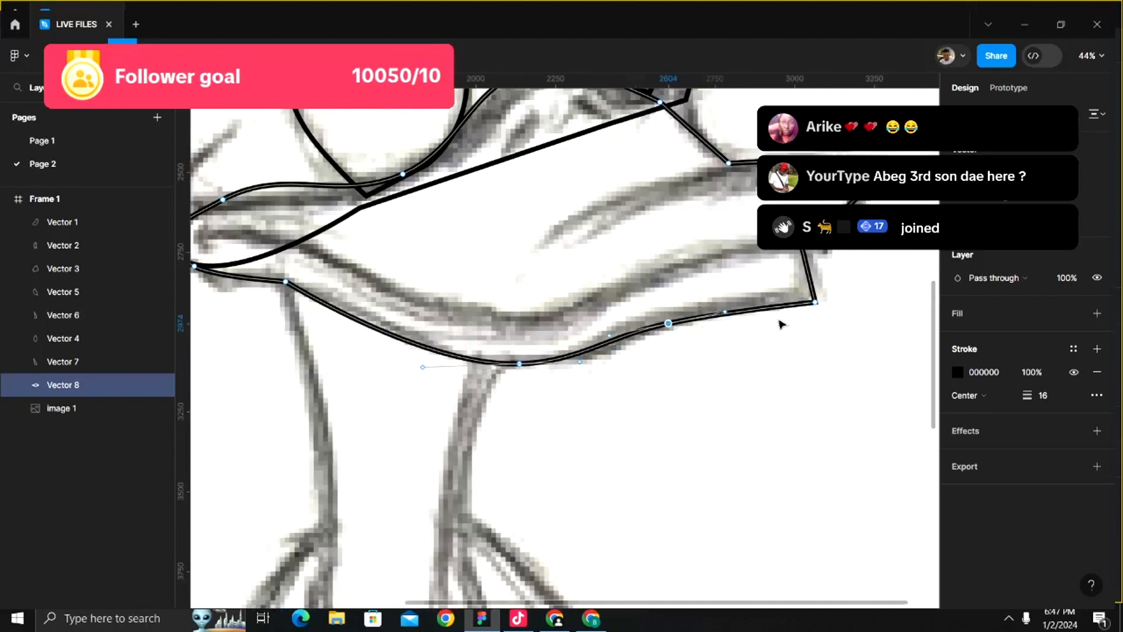
{"action": "mouse_move", "coordinate": [815, 303]}
{"action": "left_mouse_down"}
{"action": "mouse_move", "coordinate": [808, 369]}
{"action": "mouse_move", "coordinate": [796, 306]}
{"action": "left_mouse_up"}
{"action": "scroll", "coordinate": [796, 309], "scroll_direction": "up", "scroll_amount": 2}
{"action": "scroll", "coordinate": [796, 309], "scroll_direction": "right", "scroll_amount": 1}
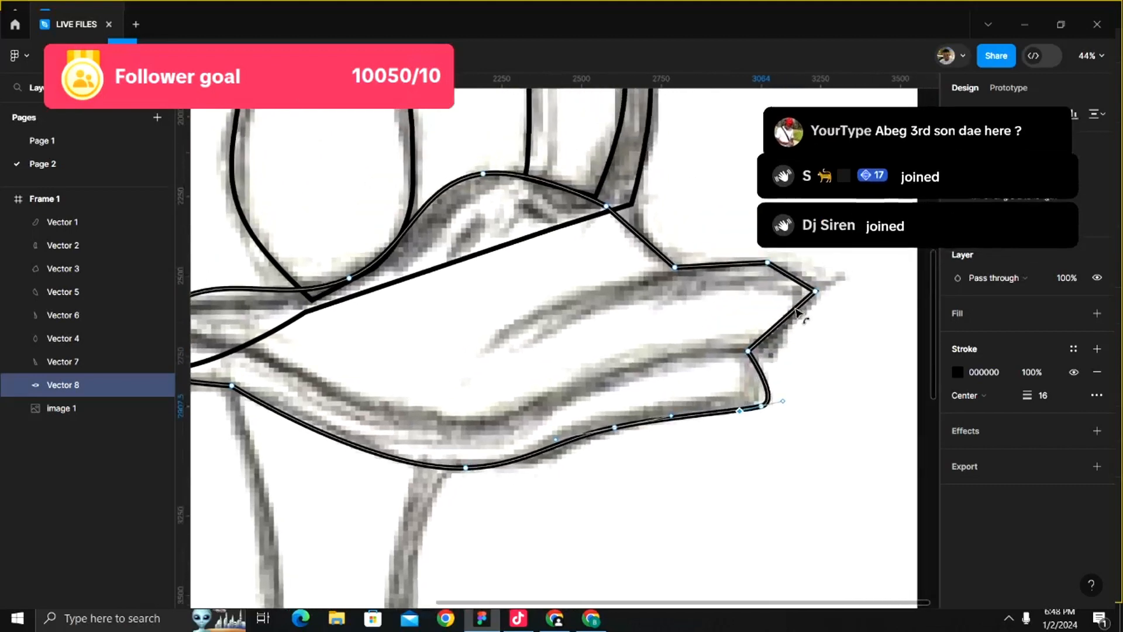
- Try to bend the upper beak's pointed tip into a curve, and undo the attempt
{"action": "scroll", "coordinate": [796, 309], "scroll_direction": "up", "scroll_amount": 2}
{"action": "scroll", "coordinate": [796, 309], "scroll_direction": "right", "scroll_amount": 1}
{"action": "scroll", "coordinate": [796, 309], "scroll_direction": "up", "scroll_amount": 1}
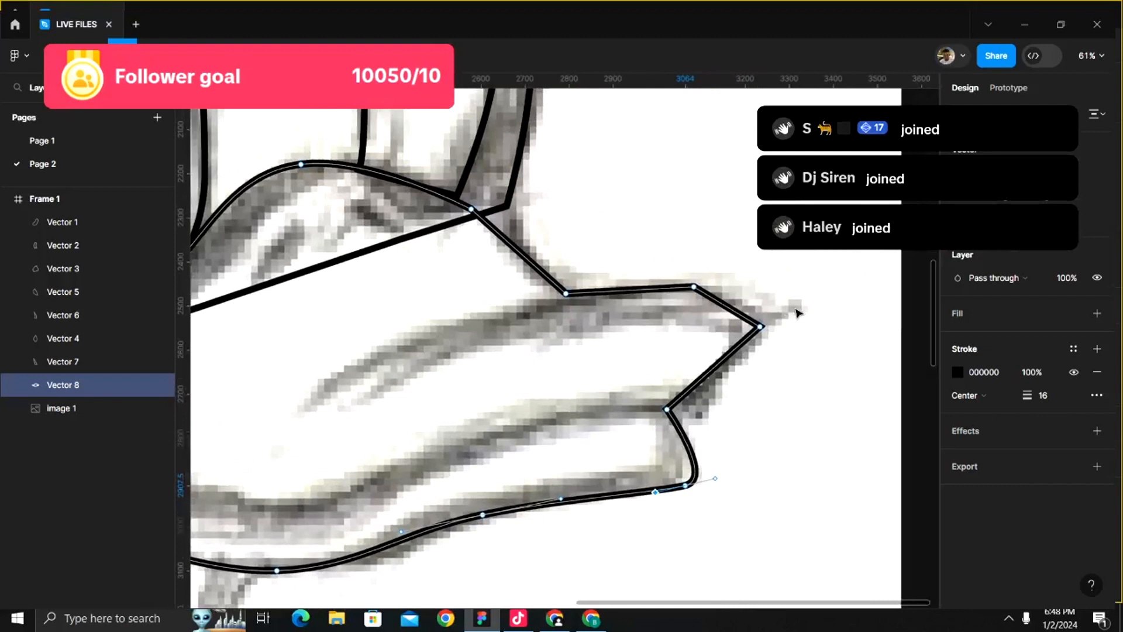
{"action": "left_click", "coordinate": [759, 326]}
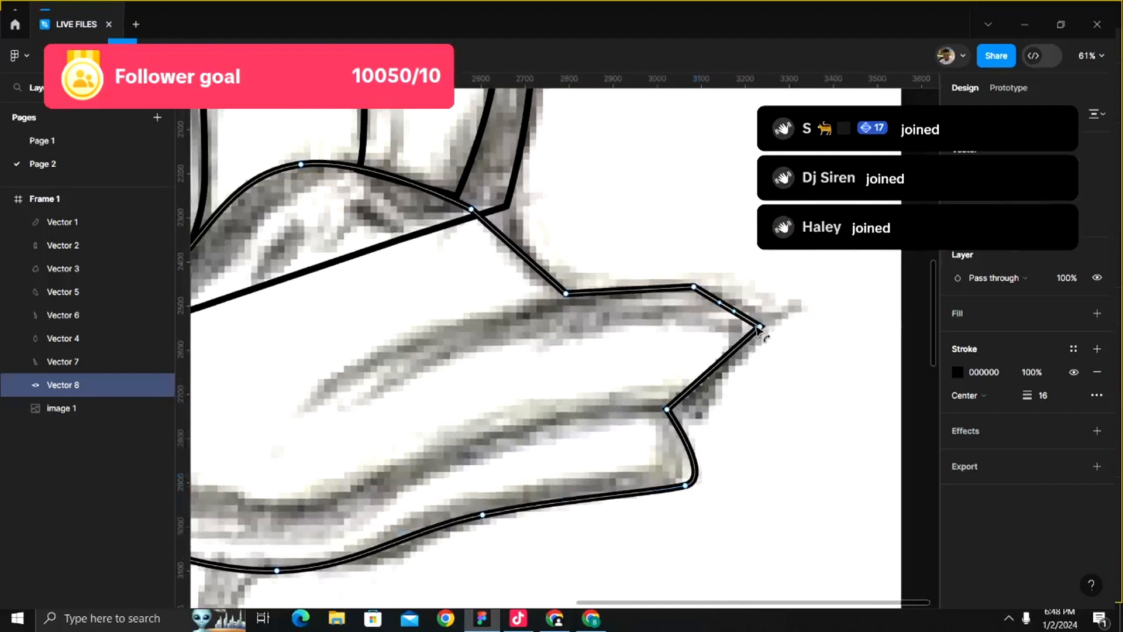
{"action": "left_click", "coordinate": [759, 327]}
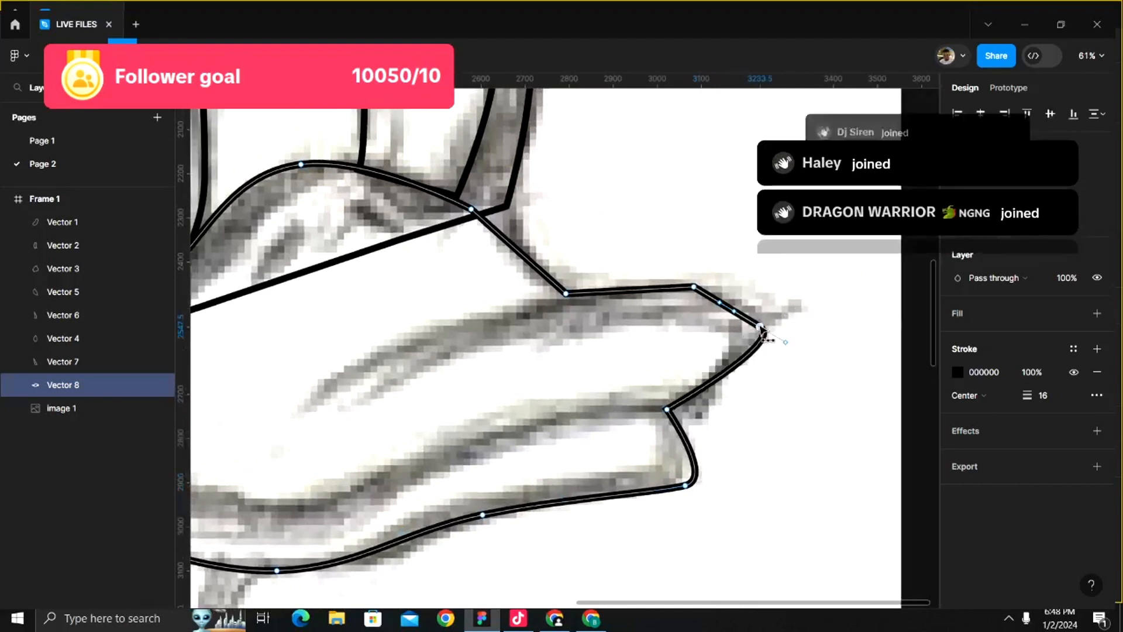
{"action": "scroll", "coordinate": [779, 325], "scroll_direction": "up", "scroll_amount": 4}
{"action": "key", "text": "ctrl+z"}
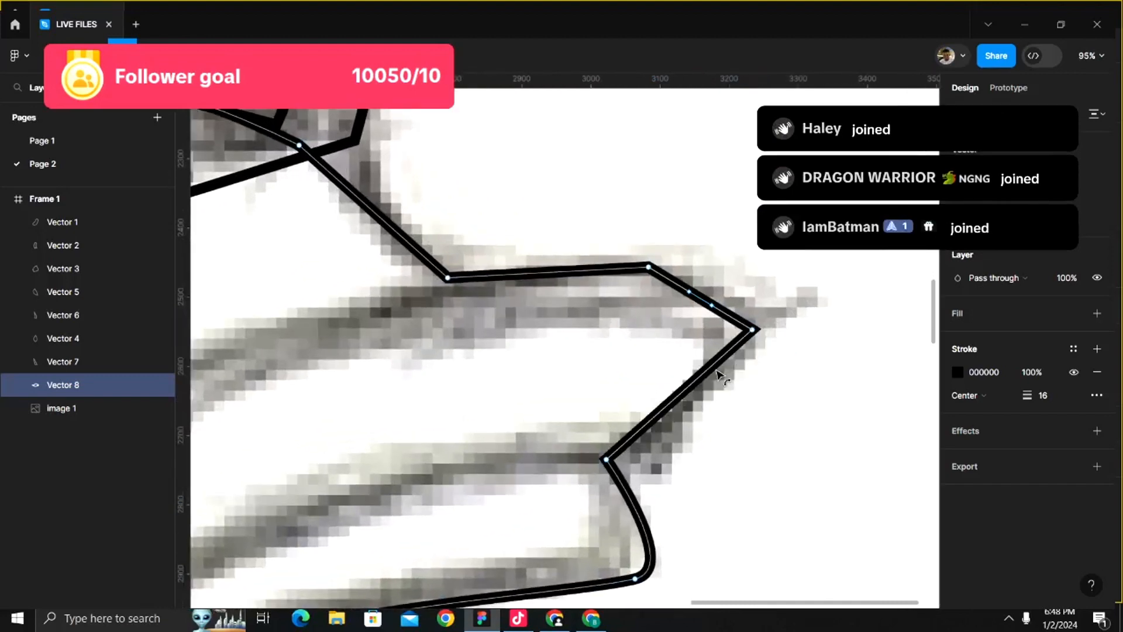
{"action": "key", "text": "ctrl+z"}
{"action": "key", "text": "ctrl+z"}
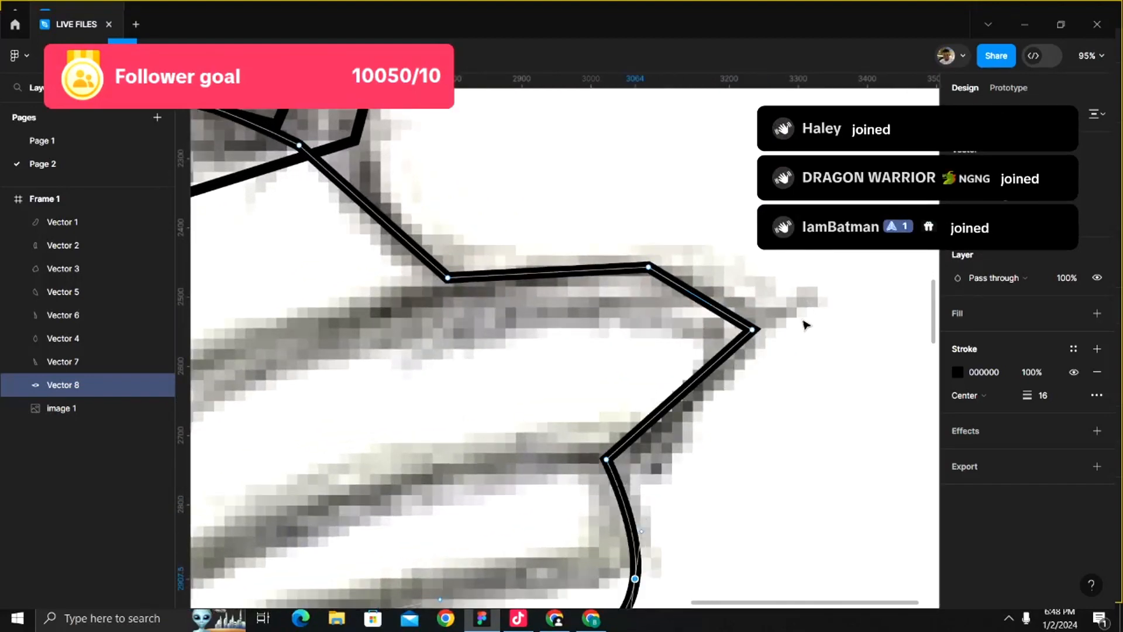
{"action": "key", "text": "ctrl+z"}
- Round the upper beak's tip by bending its end point and the neighbouring point on the top edge into curves
{"action": "scroll", "coordinate": [757, 357], "scroll_direction": "up", "scroll_amount": 5}
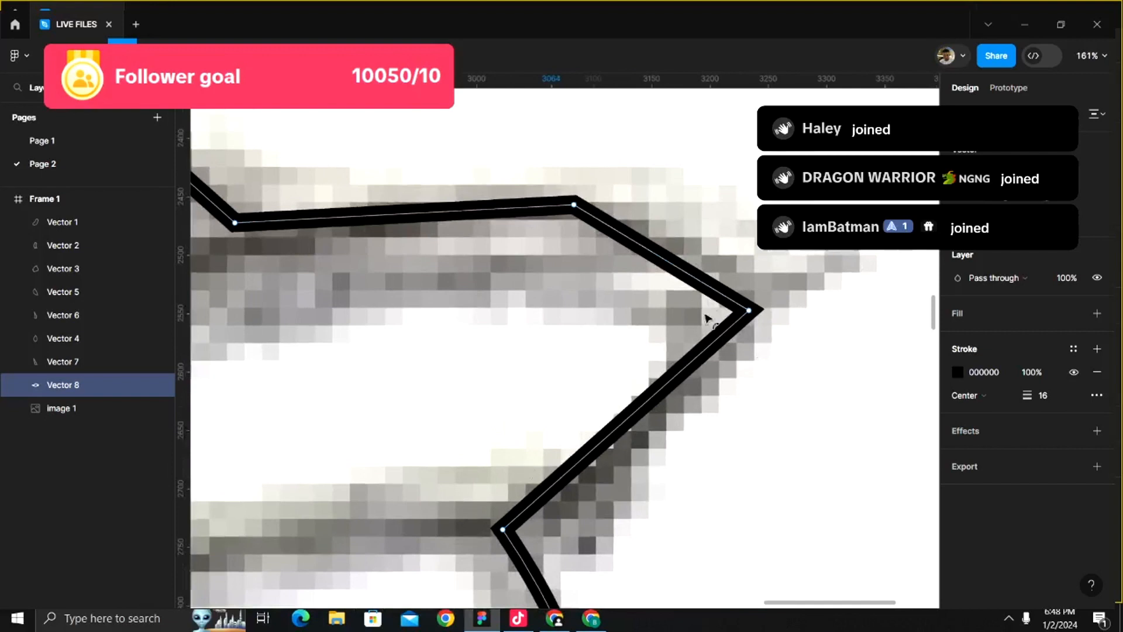
{"action": "left_click", "coordinate": [750, 311]}
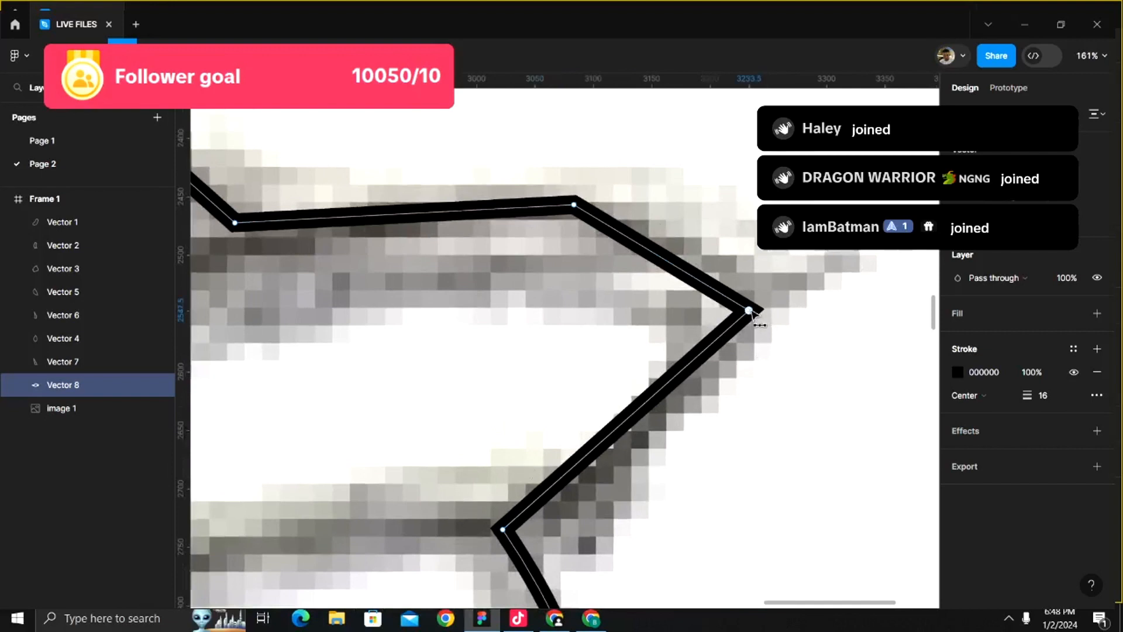
{"action": "left_click", "coordinate": [573, 202]}
{"action": "scroll", "coordinate": [561, 199], "scroll_direction": "down", "scroll_amount": 5}
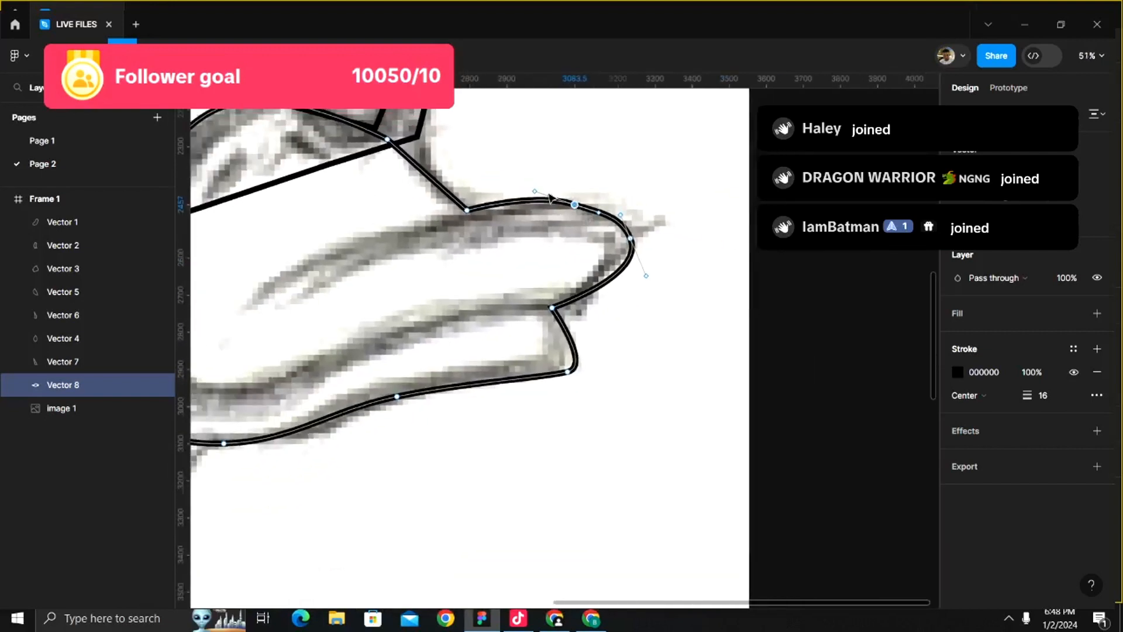
- Adjust the curve handles of the point just behind the upper beak's tip so the top edge follows the sketch
{"action": "scroll", "coordinate": [550, 199], "scroll_direction": "up", "scroll_amount": 5}
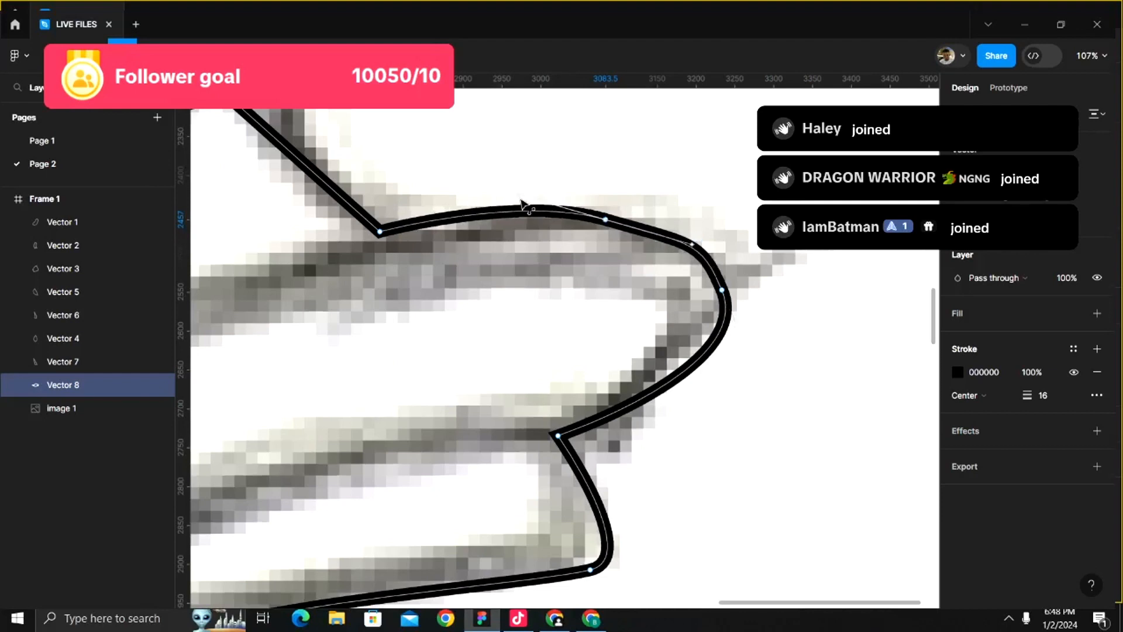
{"action": "mouse_move", "coordinate": [521, 200]}
{"action": "left_mouse_down"}
{"action": "mouse_move", "coordinate": [525, 209]}
{"action": "mouse_move", "coordinate": [520, 200]}
{"action": "left_mouse_up"}
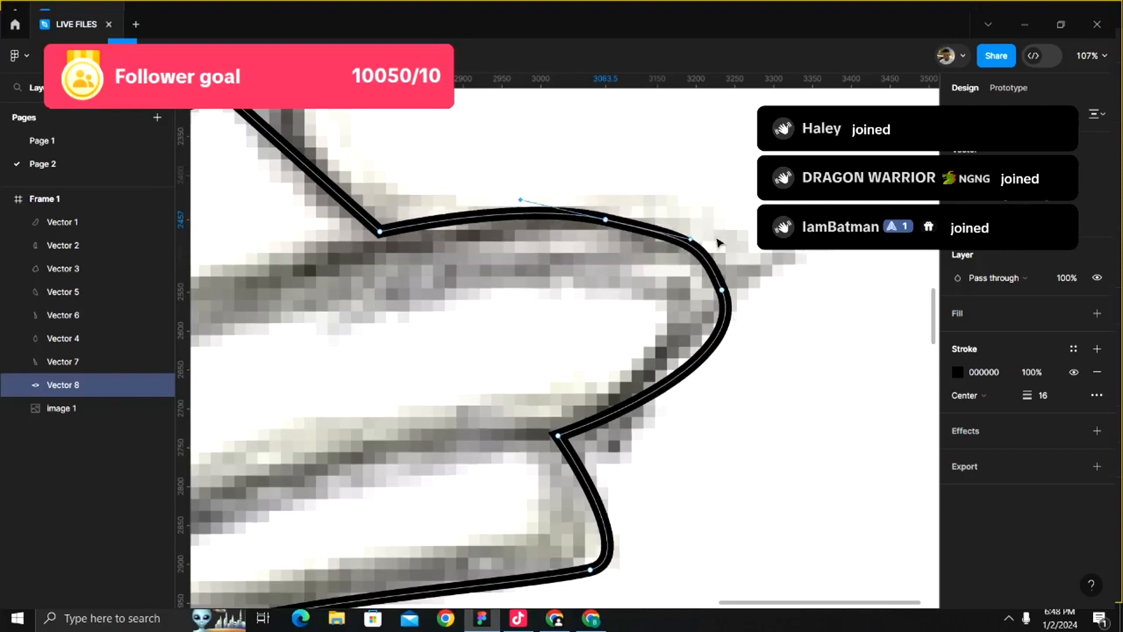
{"action": "mouse_move", "coordinate": [691, 239]}
{"action": "left_mouse_down"}
{"action": "mouse_move", "coordinate": [678, 240]}
{"action": "mouse_move", "coordinate": [670, 186]}
{"action": "mouse_move", "coordinate": [689, 221]}
{"action": "mouse_move", "coordinate": [674, 233]}
{"action": "left_mouse_up"}
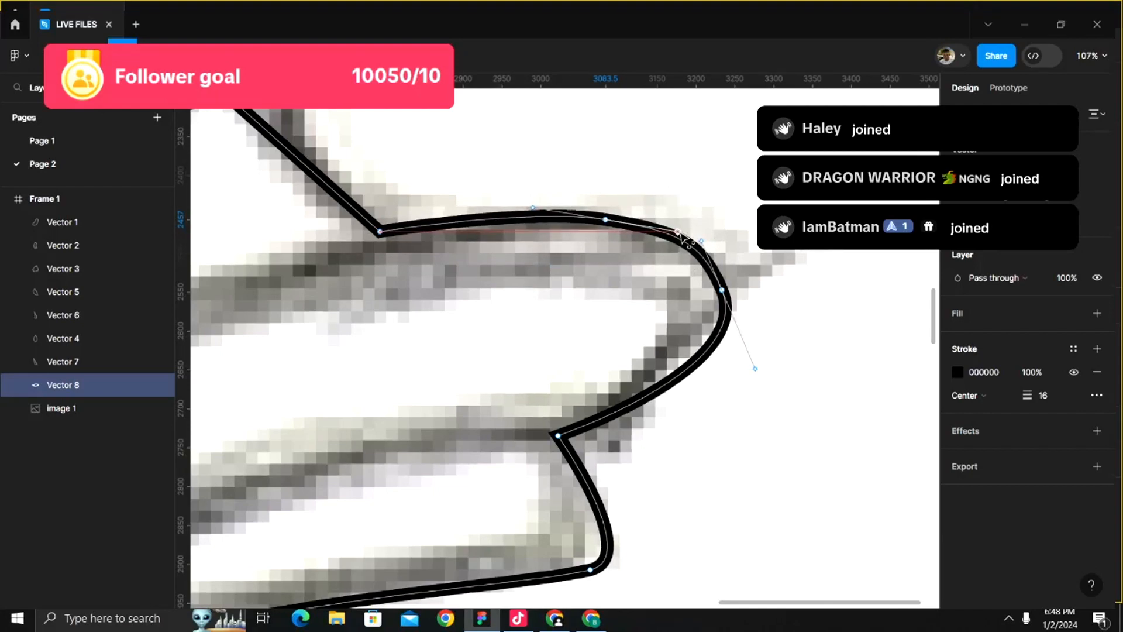
- Bend the sharp corner point where the bridge of the beak meets its top edge into a smooth curve
{"action": "scroll", "coordinate": [679, 234], "scroll_direction": "down", "scroll_amount": 5}
{"action": "scroll", "coordinate": [614, 231], "scroll_direction": "up", "scroll_amount": 5}
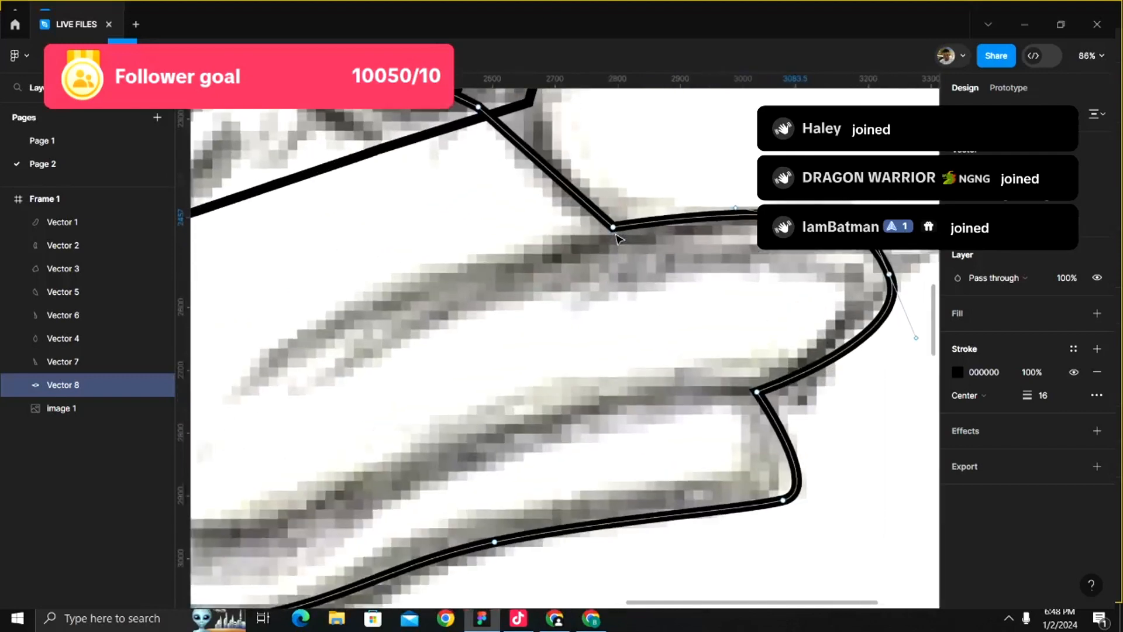
{"action": "left_click", "coordinate": [613, 229]}
{"action": "scroll", "coordinate": [614, 231], "scroll_direction": "down", "scroll_amount": 4}
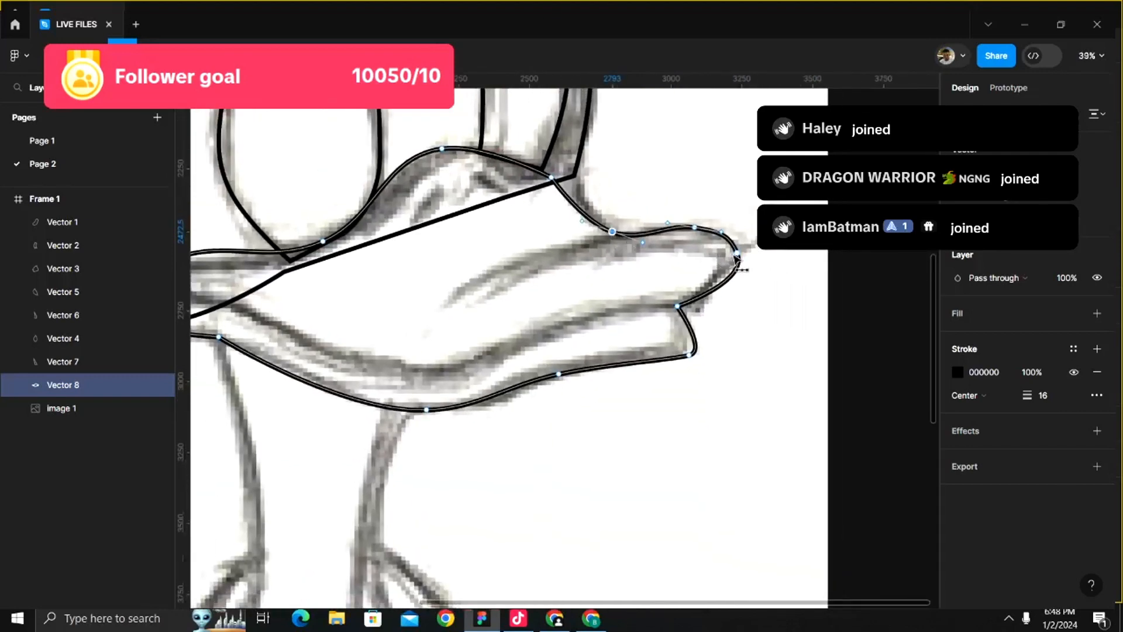
- Re-bend the upper beak's tip point and pull its lower curve handle inward toward the sketch line
{"action": "scroll", "coordinate": [738, 266], "scroll_direction": "up", "scroll_amount": 4}
{"action": "left_click", "coordinate": [698, 316]}
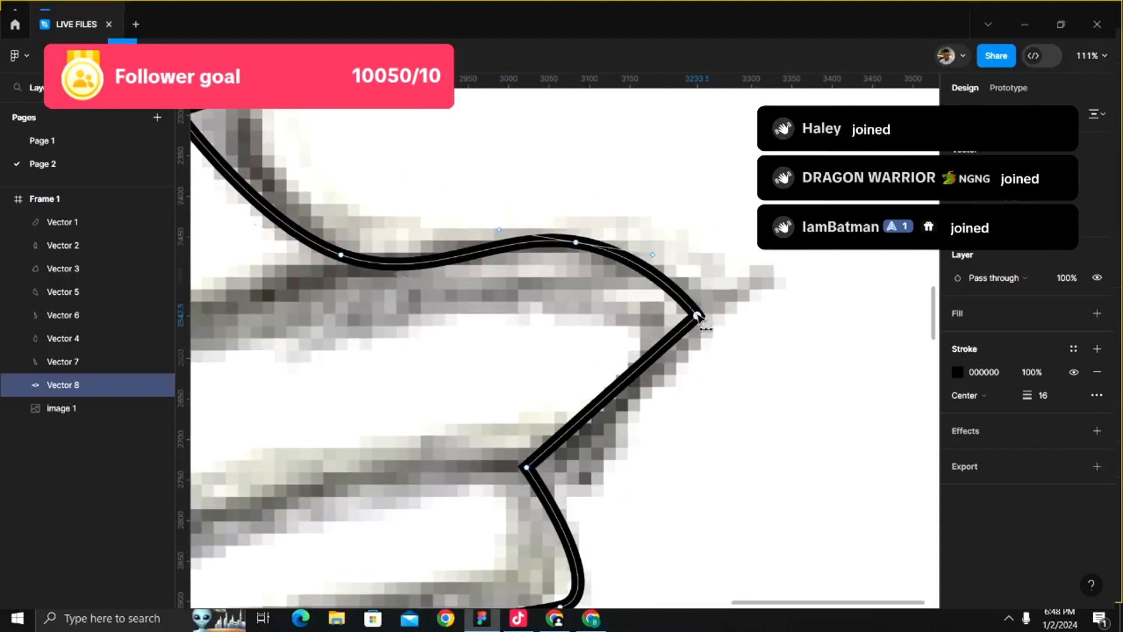
{"action": "scroll", "coordinate": [698, 317], "scroll_direction": "down", "scroll_amount": 3}
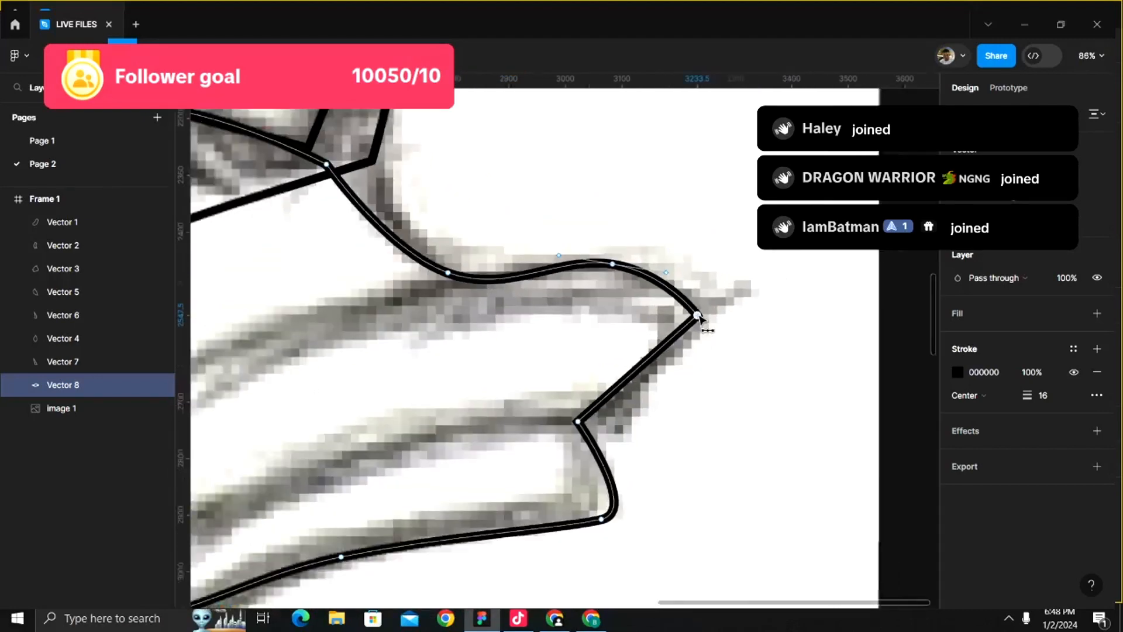
{"action": "left_click", "coordinate": [698, 317], "text": "ctrl"}
{"action": "key", "text": "Escape"}
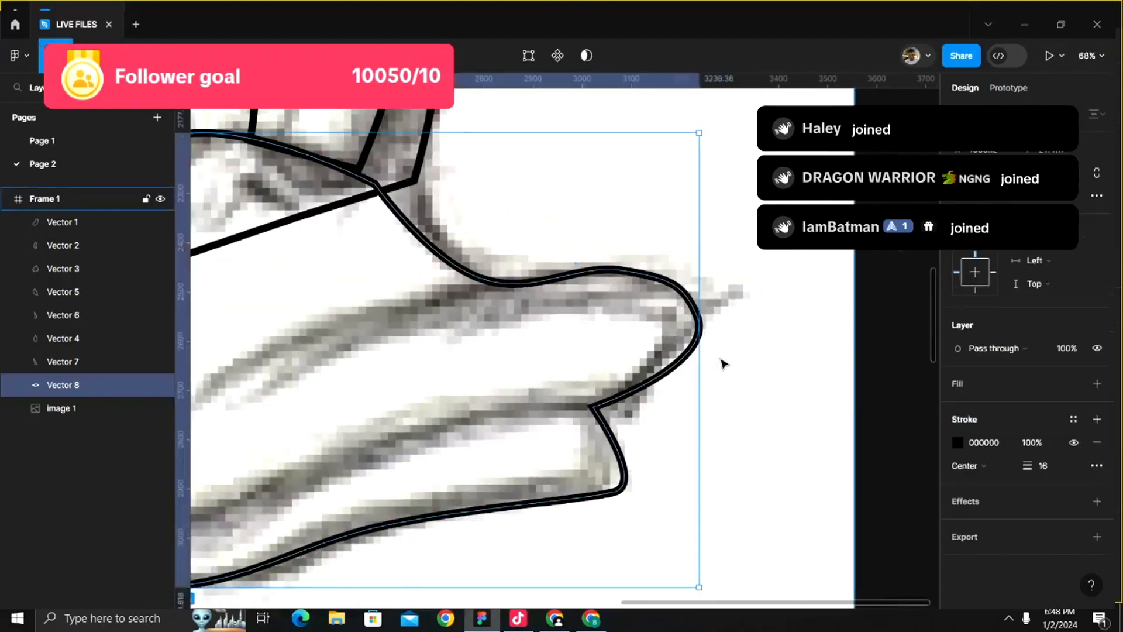
{"action": "double_click", "coordinate": [708, 354]}
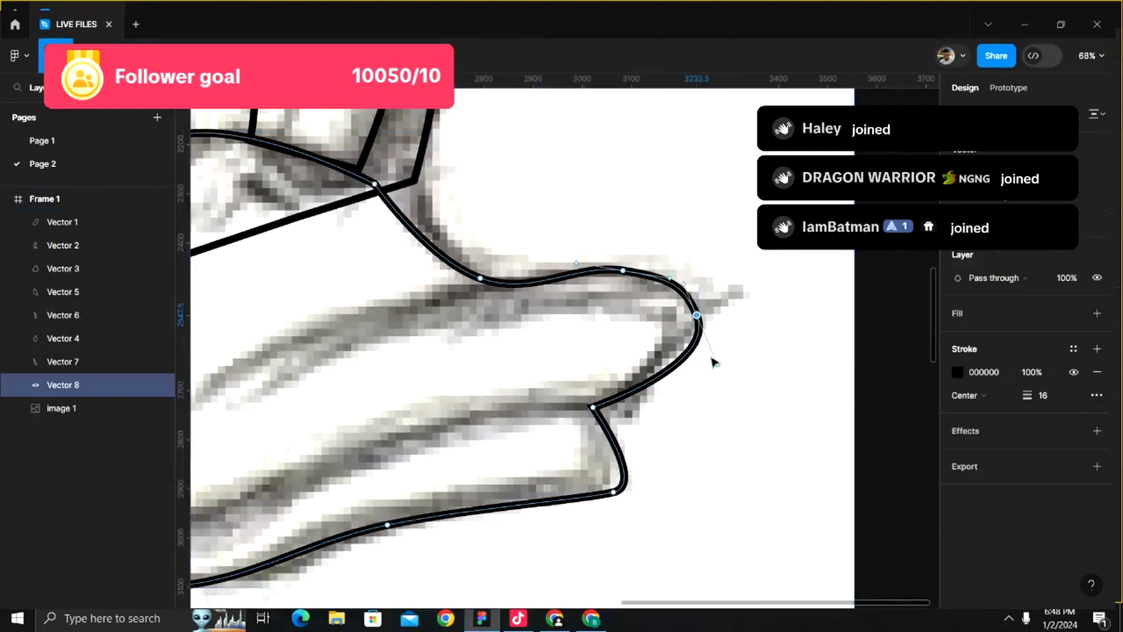
{"action": "left_click_drag", "start_coordinate": [716, 363], "coordinate": [685, 366]}
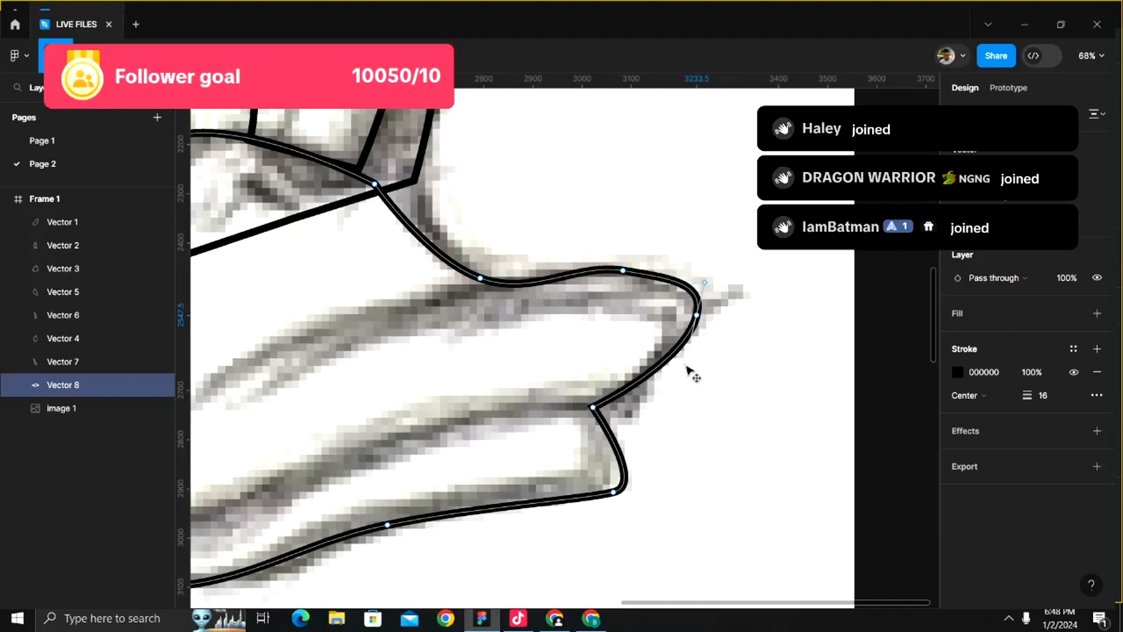
- Raise the beak outline's point below the inner eye's corner and the next curved point along the top edge
{"action": "scroll", "coordinate": [694, 374], "scroll_direction": "down", "scroll_amount": 5}
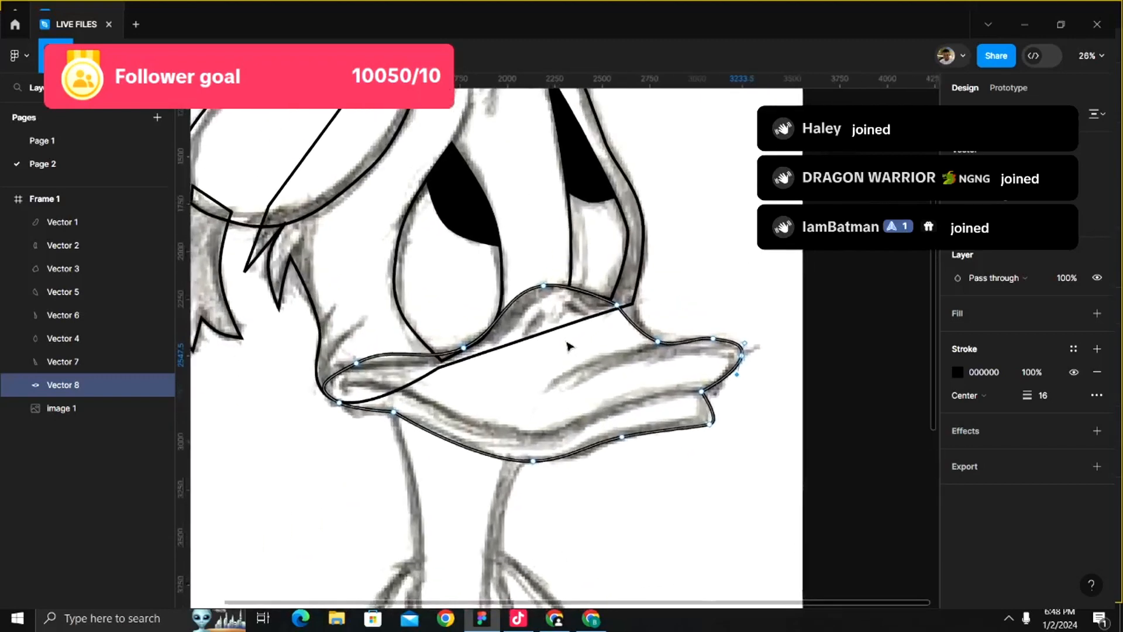
{"action": "scroll", "coordinate": [571, 346], "scroll_direction": "down", "scroll_amount": 2}
{"action": "scroll", "coordinate": [586, 328], "scroll_direction": "up", "scroll_amount": 5}
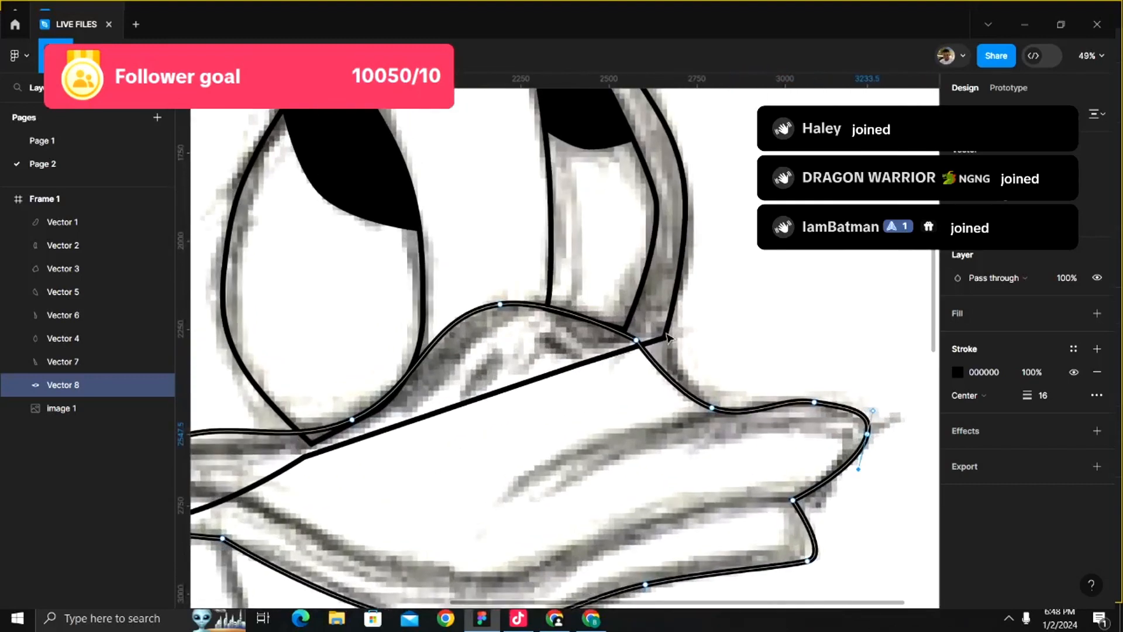
{"action": "scroll", "coordinate": [667, 338], "scroll_direction": "up", "scroll_amount": 3}
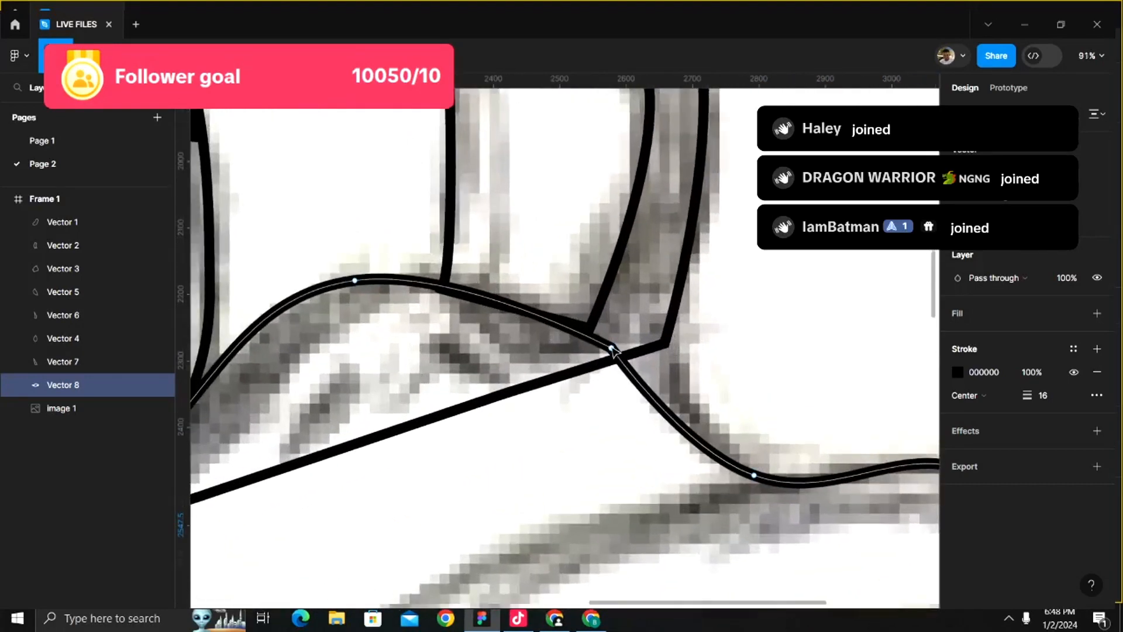
{"action": "left_click", "coordinate": [612, 349]}
{"action": "mouse_move", "coordinate": [615, 351]}
{"action": "left_mouse_down"}
{"action": "mouse_move", "coordinate": [663, 330]}
{"action": "mouse_move", "coordinate": [607, 343]}
{"action": "mouse_move", "coordinate": [605, 334]}
{"action": "left_mouse_up"}
{"action": "scroll", "coordinate": [754, 474], "scroll_direction": "right", "scroll_amount": 3}
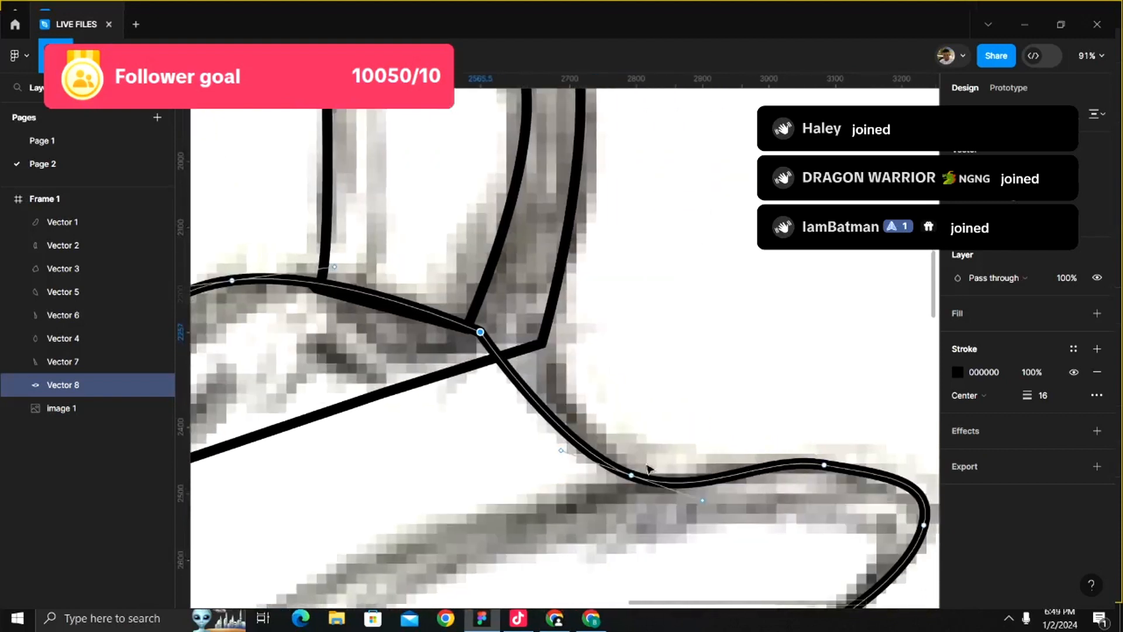
{"action": "left_click_drag", "start_coordinate": [632, 478], "coordinate": [621, 452]}
{"action": "scroll", "coordinate": [543, 391], "scroll_direction": "down", "scroll_amount": 5}
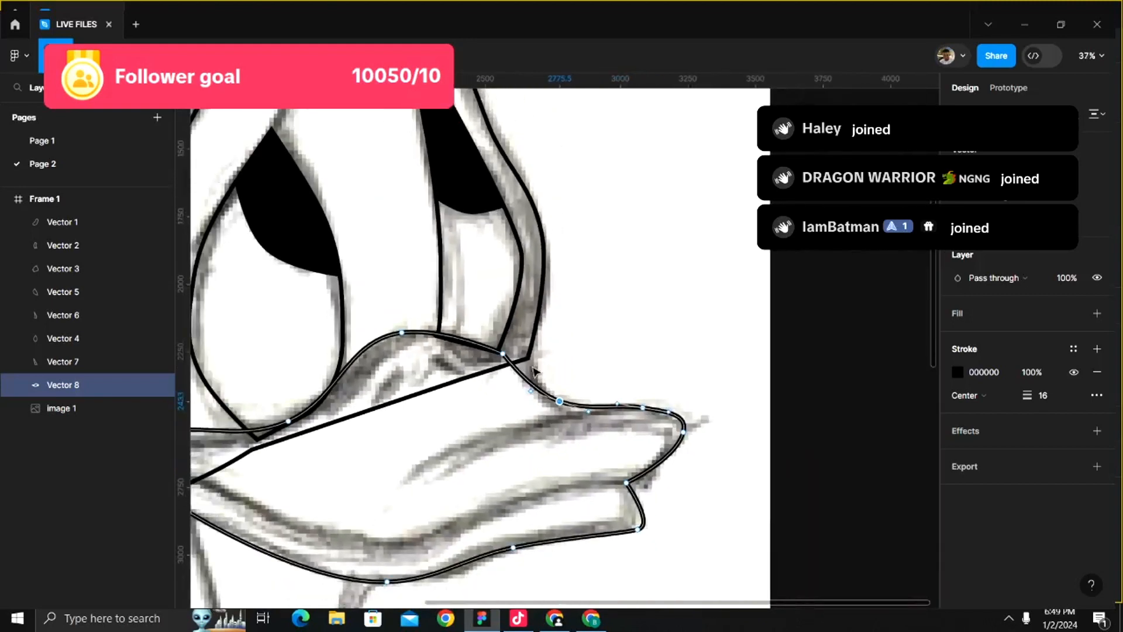
- Move the beak's upper corner point onto the outer eye outline's bottom corner and finish editing the beak shape
{"action": "scroll", "coordinate": [534, 370], "scroll_direction": "right", "scroll_amount": 1}
{"action": "scroll", "coordinate": [534, 371], "scroll_direction": "up", "scroll_amount": 1}
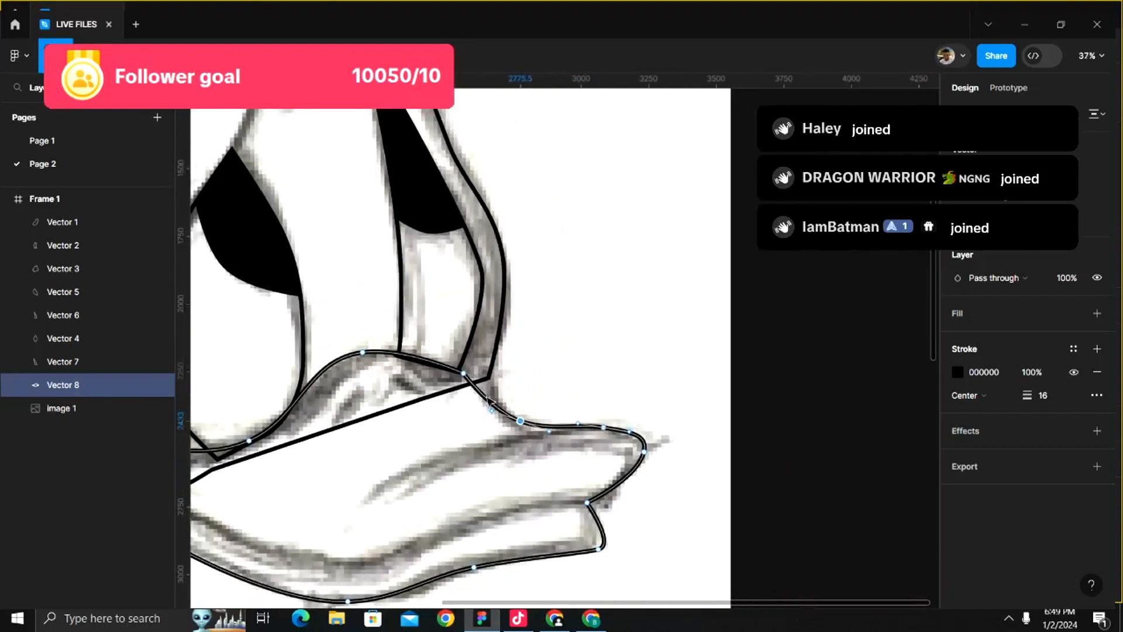
{"action": "left_click", "coordinate": [464, 373]}
{"action": "left_click_drag", "start_coordinate": [464, 373], "coordinate": [492, 380]}
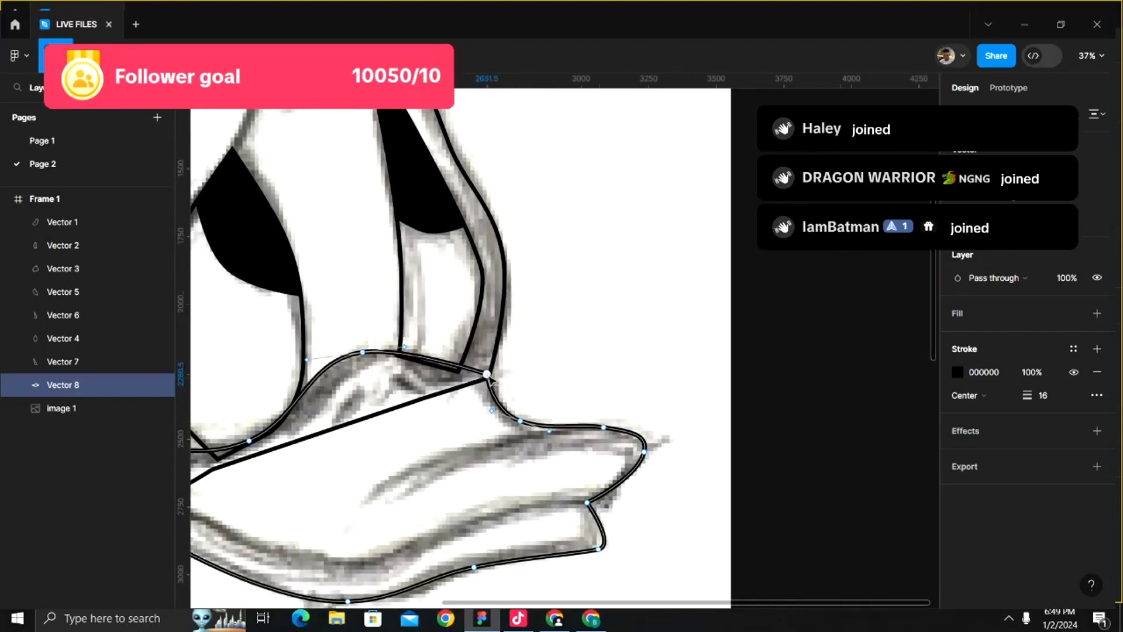
{"action": "scroll", "coordinate": [490, 379], "scroll_direction": "down", "scroll_amount": 5}
{"action": "scroll", "coordinate": [489, 378], "scroll_direction": "down", "scroll_amount": 3}
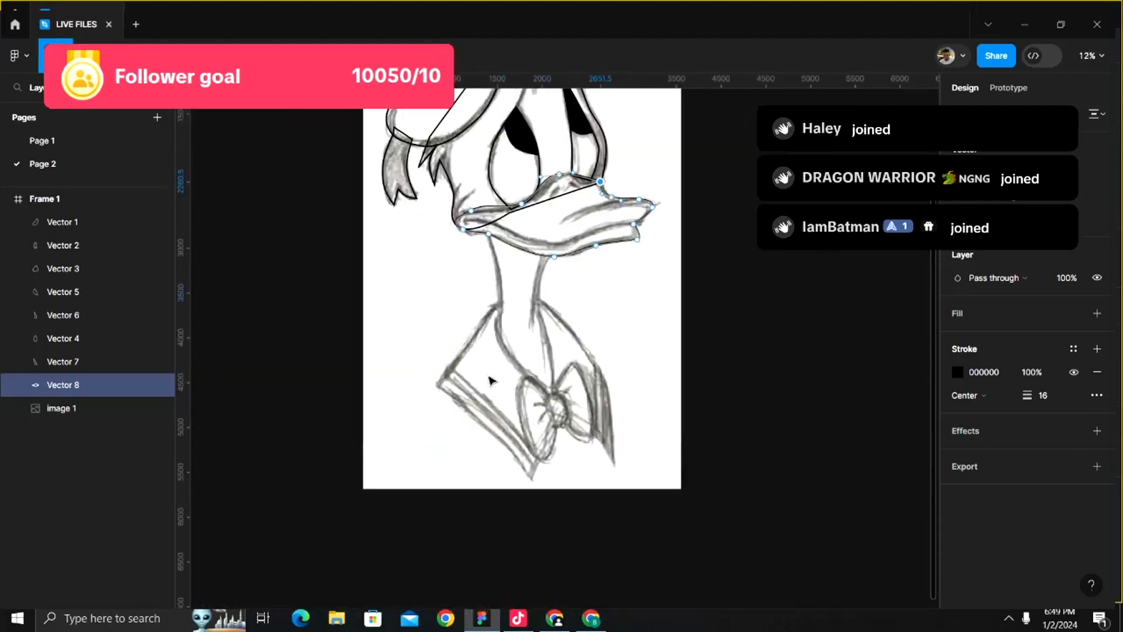
{"action": "left_click", "coordinate": [652, 308]}
{"action": "key", "text": "Escape"}
{"action": "key", "text": "Escape"}
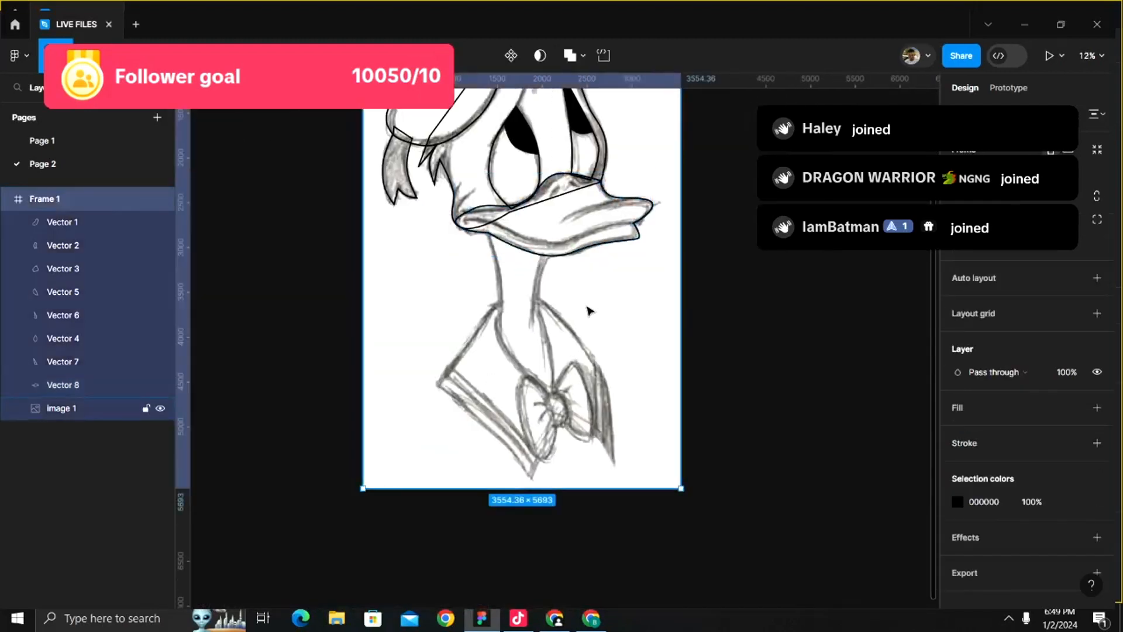
- Draw a Pen path from the mouth-side underside of the beak down that side of the neck and along the collar's curve
{"action": "scroll", "coordinate": [489, 280], "scroll_direction": "up", "scroll_amount": 4}
{"action": "scroll", "coordinate": [489, 280], "scroll_direction": "up", "scroll_amount": 1}
{"action": "scroll", "coordinate": [489, 280], "scroll_direction": "down", "scroll_amount": 1}
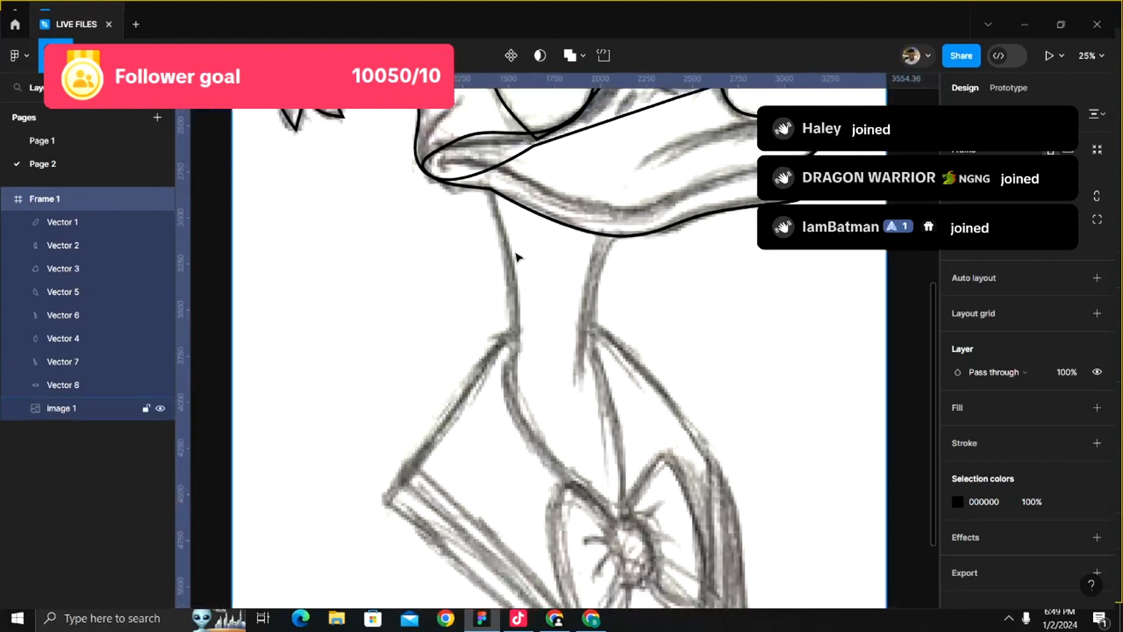
{"action": "key", "text": "p"}
{"action": "scroll", "coordinate": [517, 258], "scroll_direction": "up", "scroll_amount": 4}
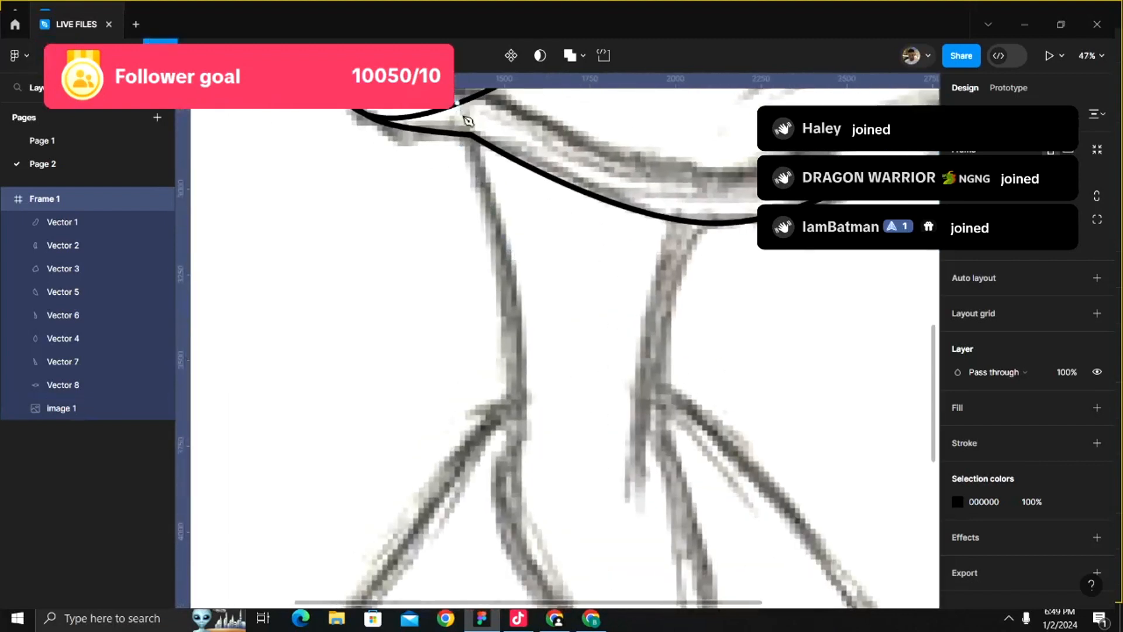
{"action": "left_click", "coordinate": [459, 126]}
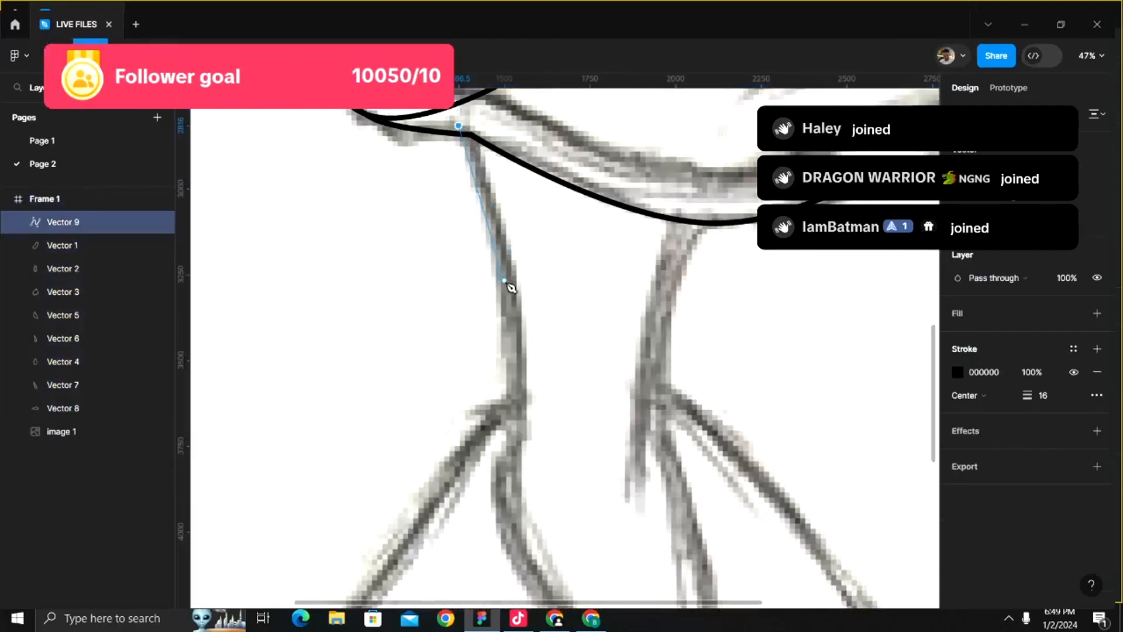
{"action": "left_click", "coordinate": [507, 288]}
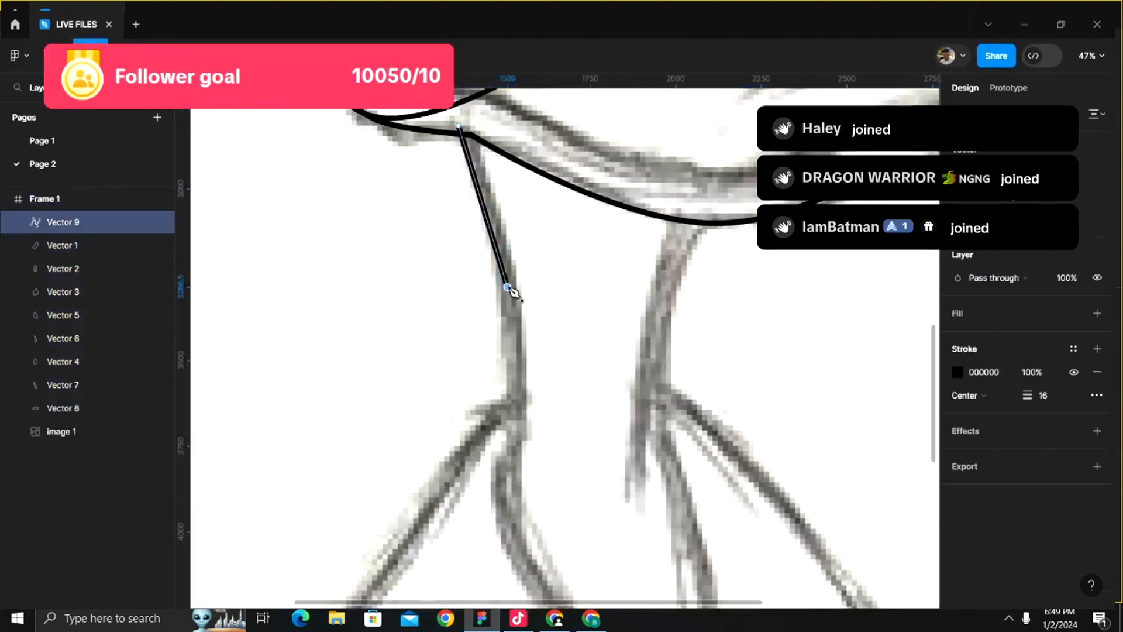
{"action": "left_click", "coordinate": [516, 441]}
{"action": "scroll", "coordinate": [517, 433], "scroll_direction": "down", "scroll_amount": 5}
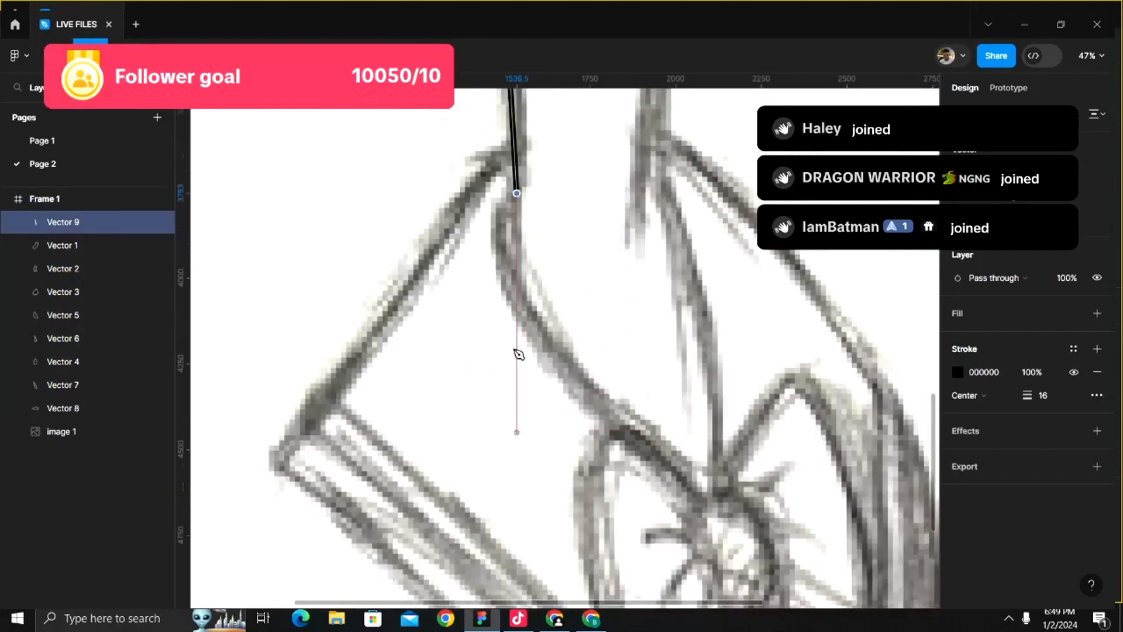
{"action": "left_click", "coordinate": [516, 279]}
{"action": "left_click", "coordinate": [573, 358]}
{"action": "key", "text": "Escape"}
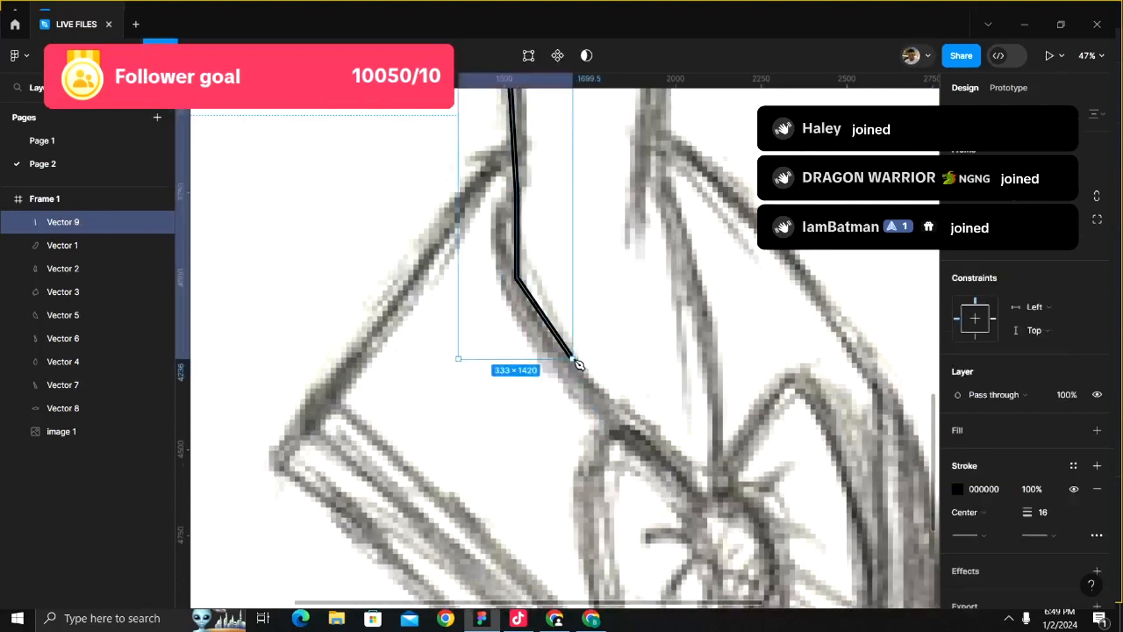
- Undo the stray new path and extend the neck path from its last point to the bow tie knot and up the opposite collar edge
{"action": "left_click", "coordinate": [573, 359]}
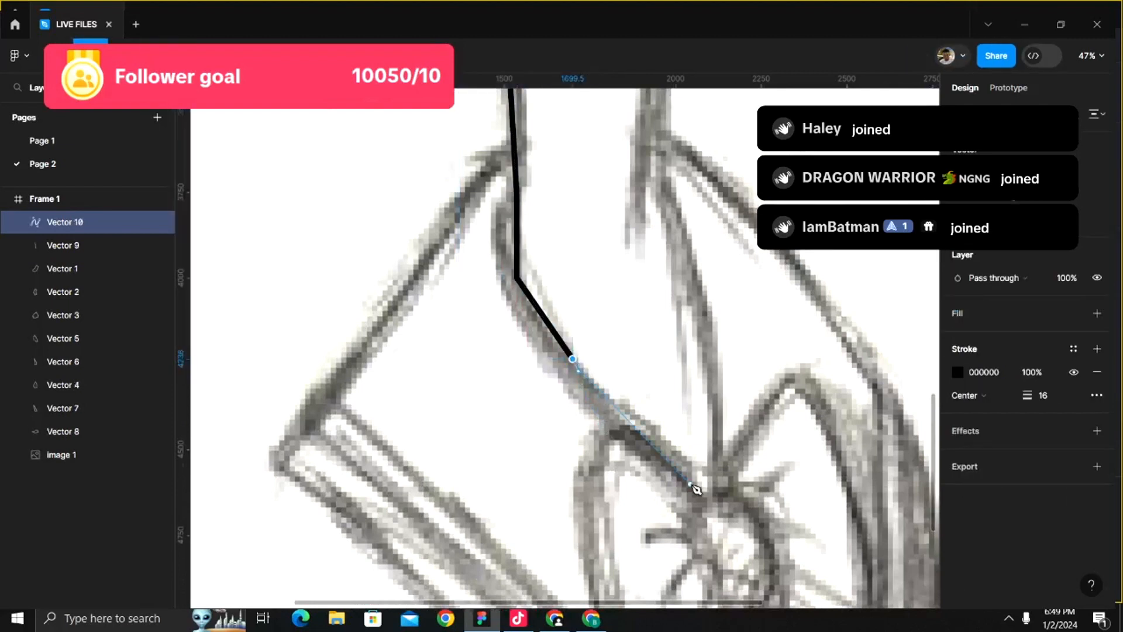
{"action": "key", "text": "ctrl+z"}
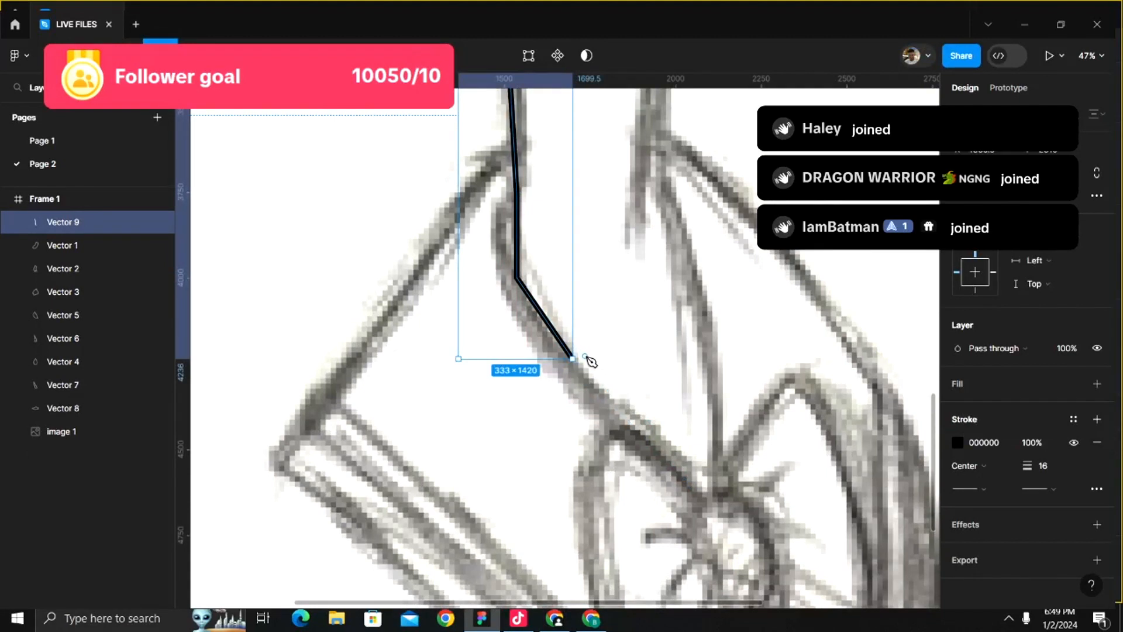
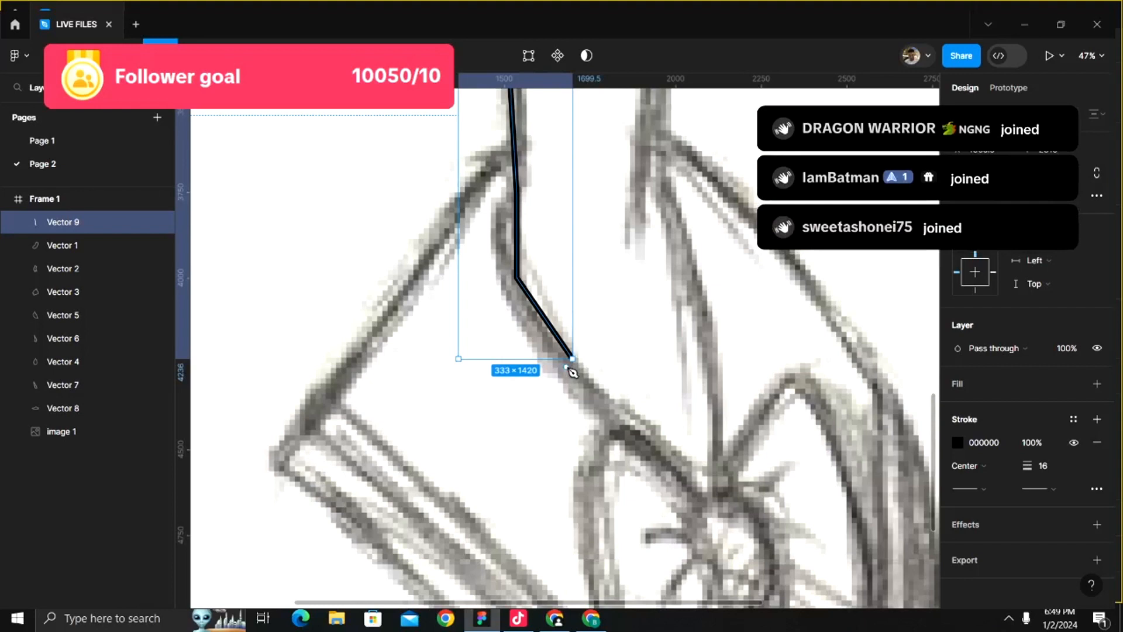
{"action": "left_click", "coordinate": [568, 368]}
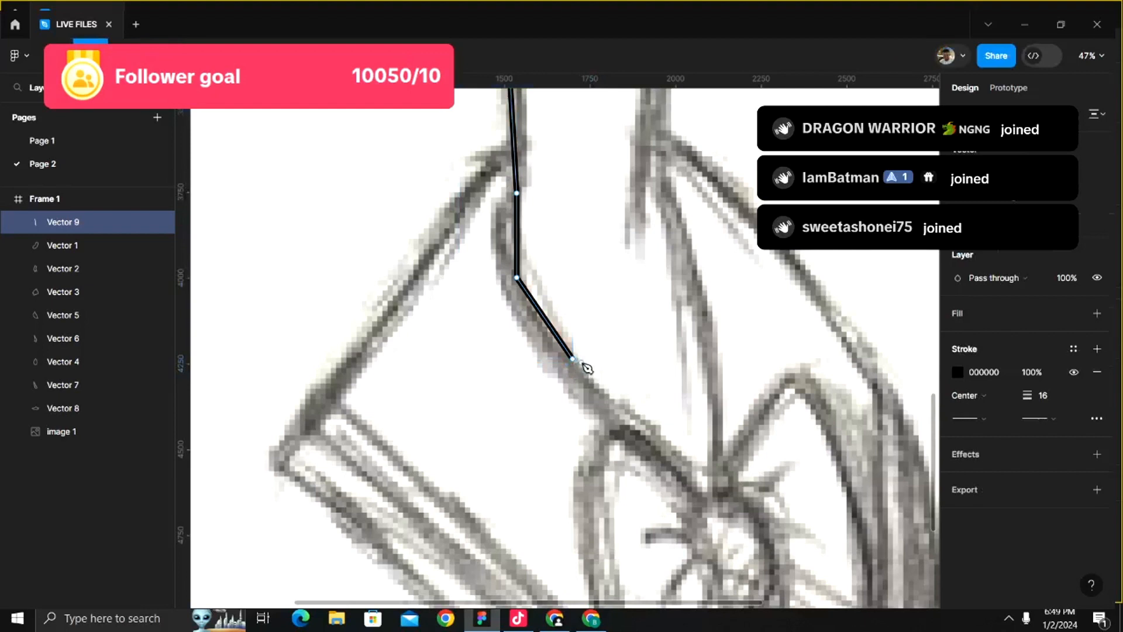
{"action": "left_click", "coordinate": [574, 360]}
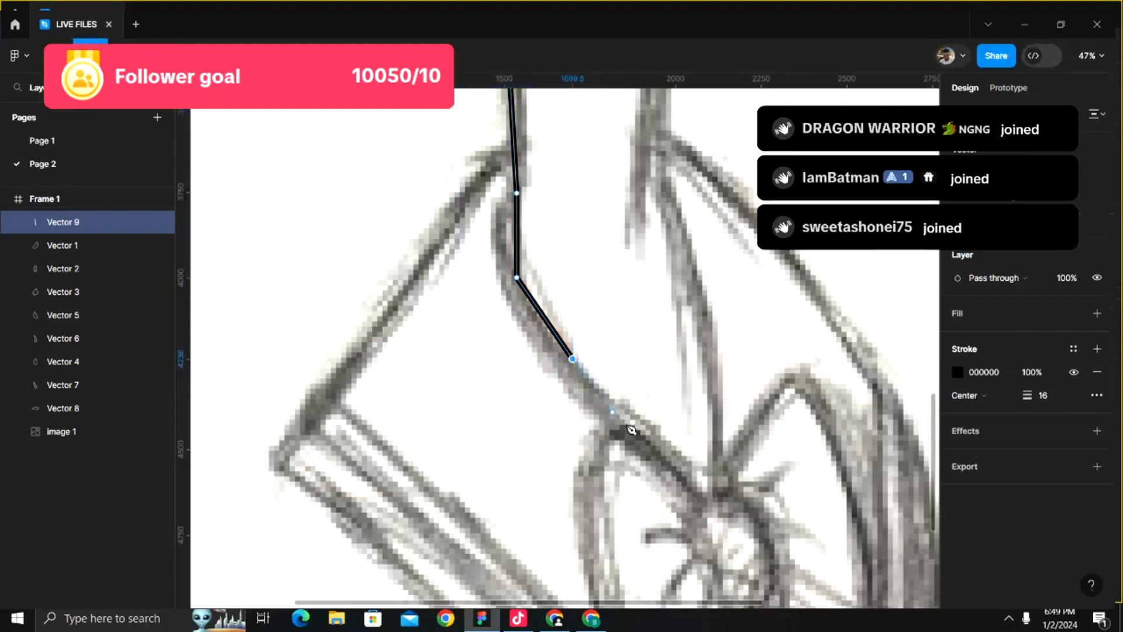
{"action": "left_click", "coordinate": [712, 485]}
{"action": "left_click", "coordinate": [701, 307]}
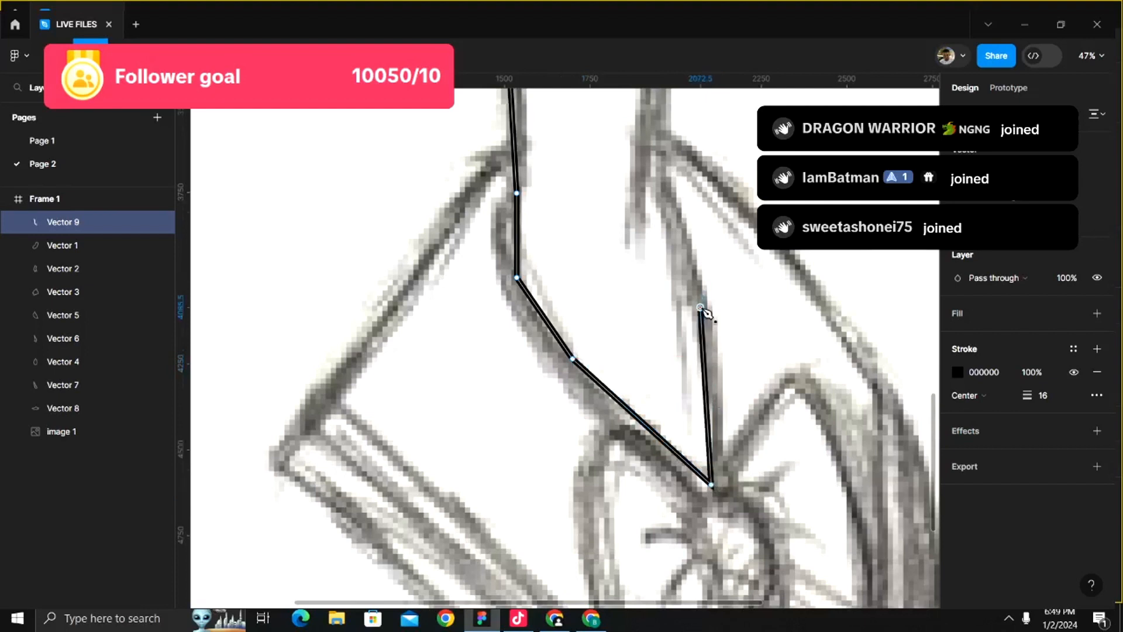
- Continue the neck path up the opposite side of the neck, across the beak's underside, and close it at its starting point
{"action": "scroll", "coordinate": [704, 313], "scroll_direction": "up", "scroll_amount": 5}
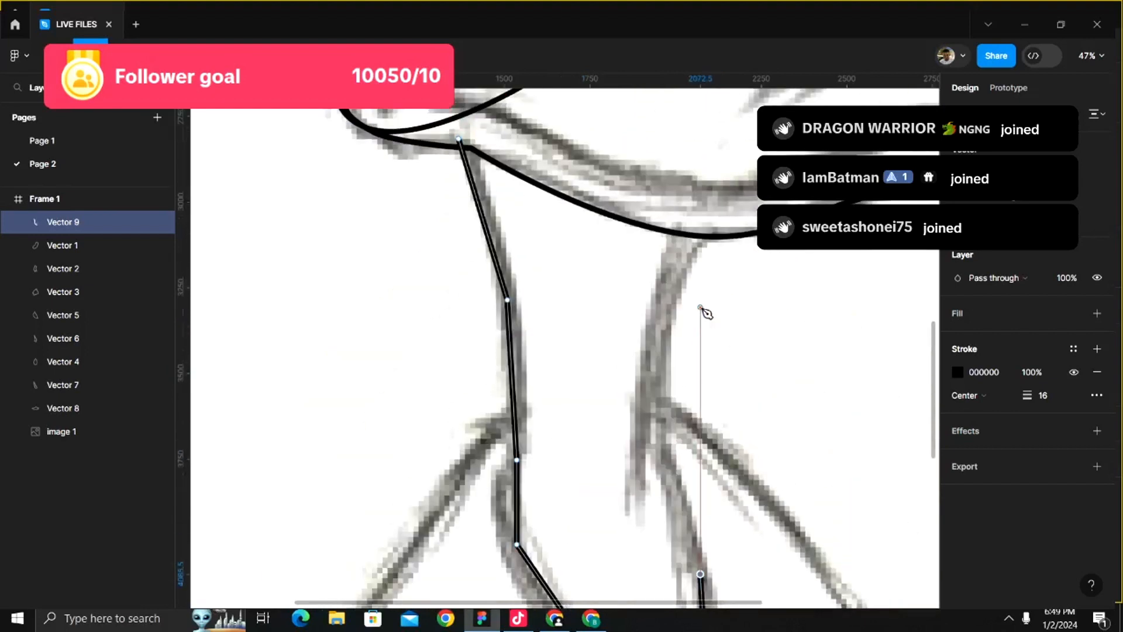
{"action": "left_click", "coordinate": [663, 411]}
{"action": "left_click", "coordinate": [671, 313]}
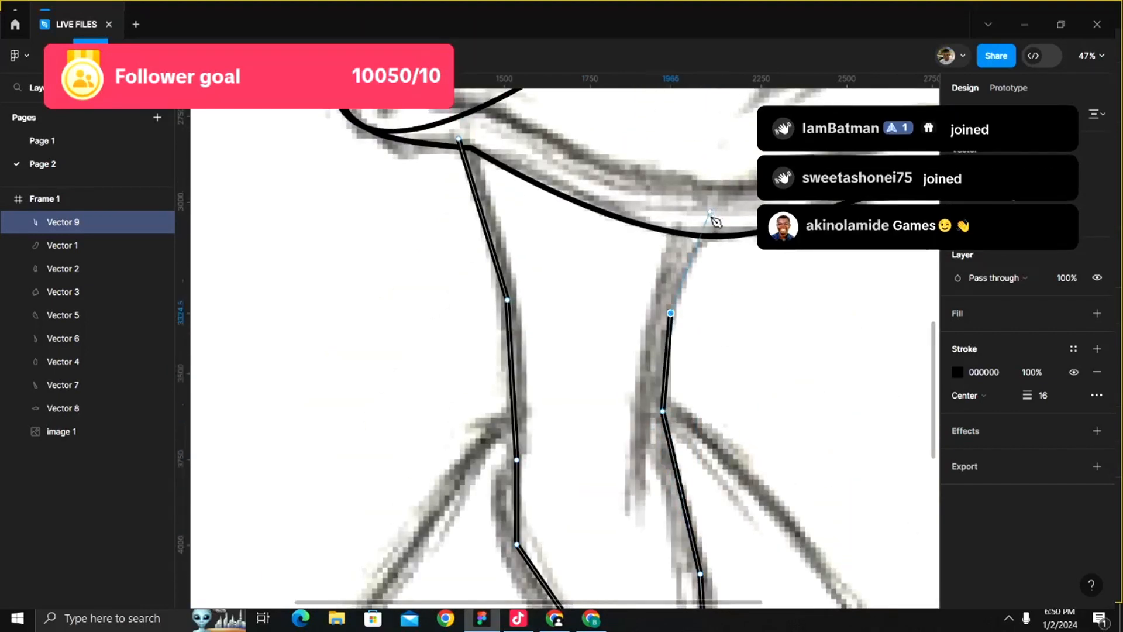
{"action": "left_click", "coordinate": [709, 221]}
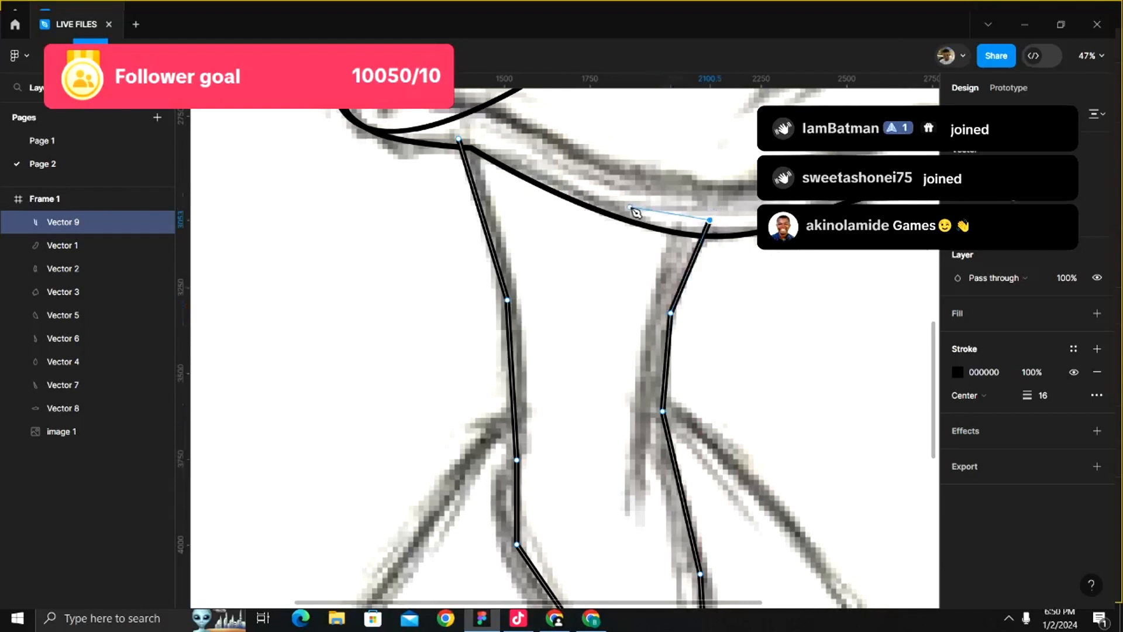
{"action": "left_click", "coordinate": [479, 134]}
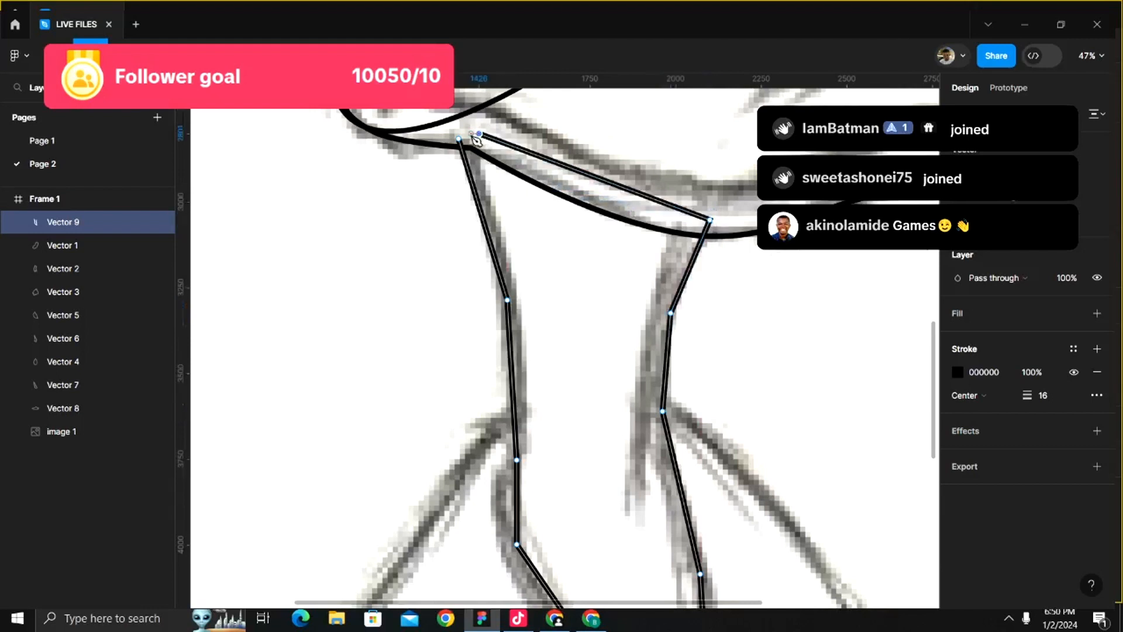
{"action": "left_click", "coordinate": [459, 139]}
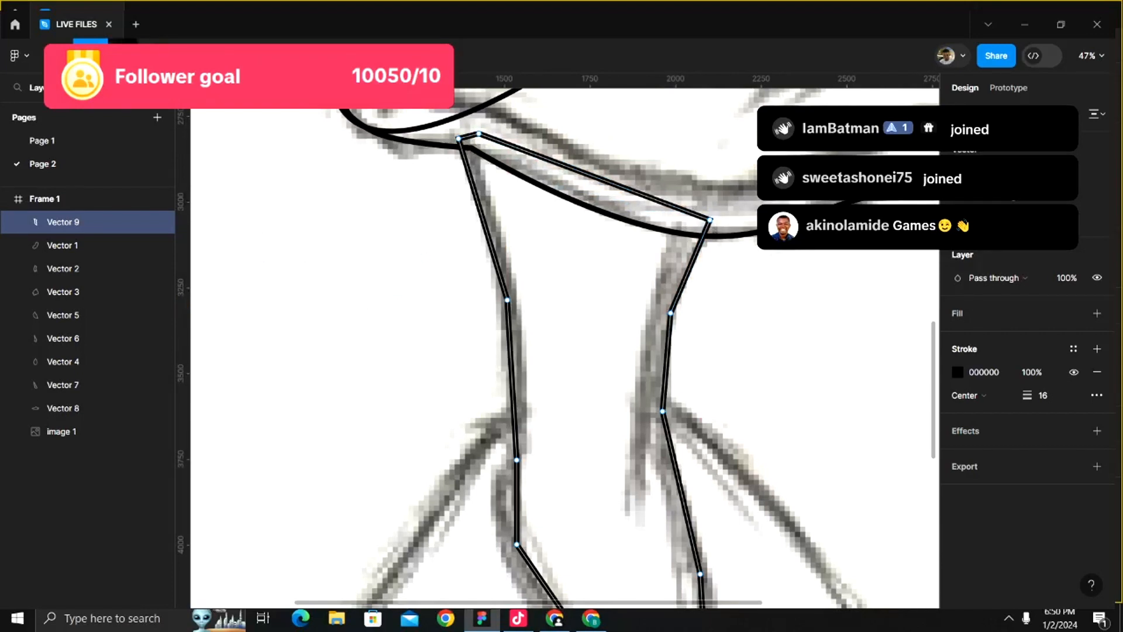
{"action": "key", "text": "Escape"}
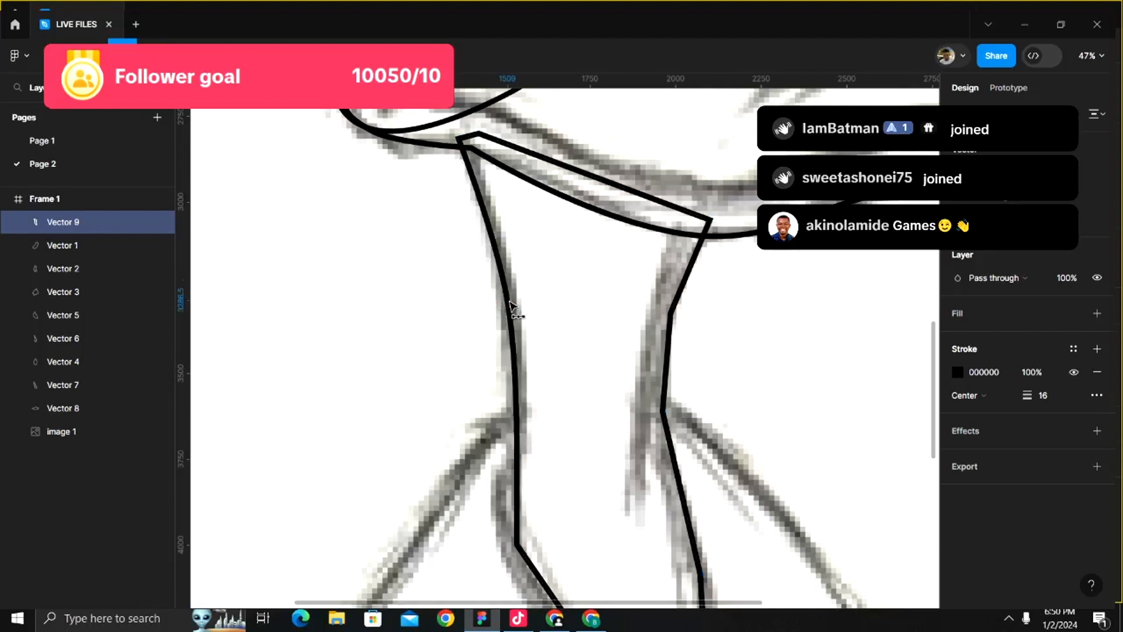
- Bend the upper point on each side of the neck and the opposite neck-collar junction into smooth curves
{"action": "scroll", "coordinate": [527, 499], "scroll_direction": "down", "scroll_amount": 3}
{"action": "scroll", "coordinate": [530, 497], "scroll_direction": "right", "scroll_amount": 1}
{"action": "scroll", "coordinate": [530, 498], "scroll_direction": "down", "scroll_amount": 1}
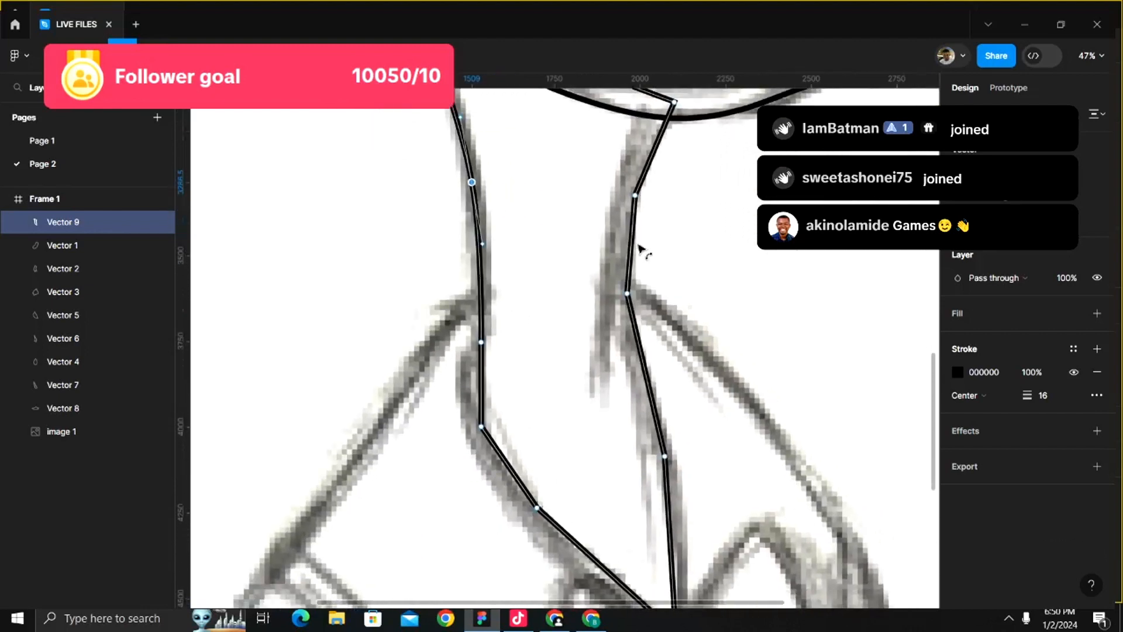
{"action": "left_click", "coordinate": [635, 197]}
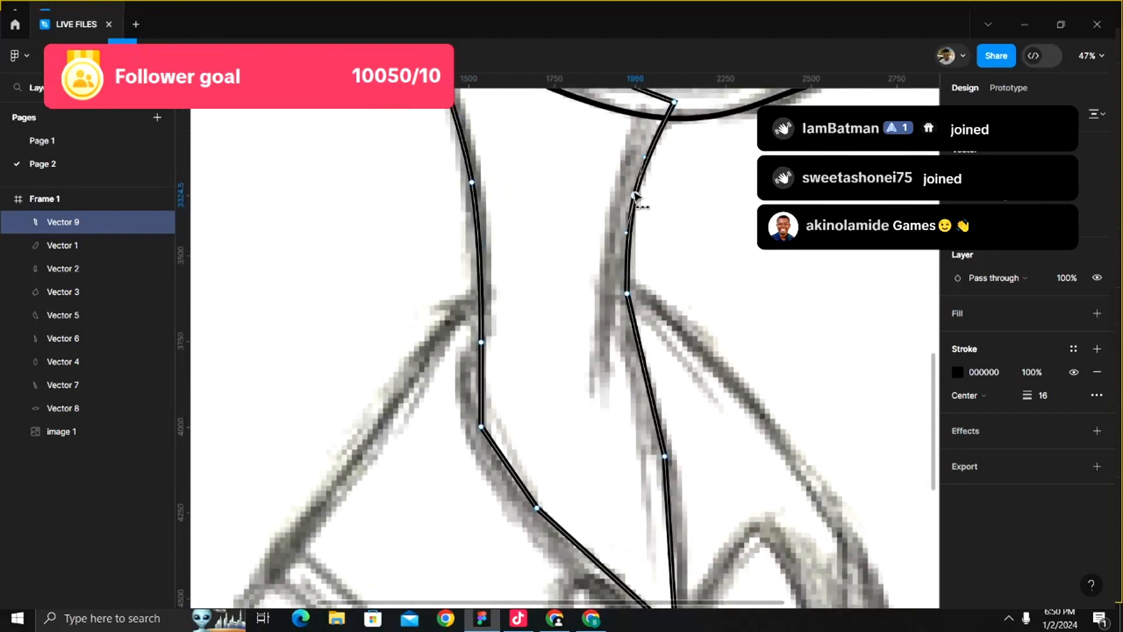
{"action": "left_click", "coordinate": [627, 296]}
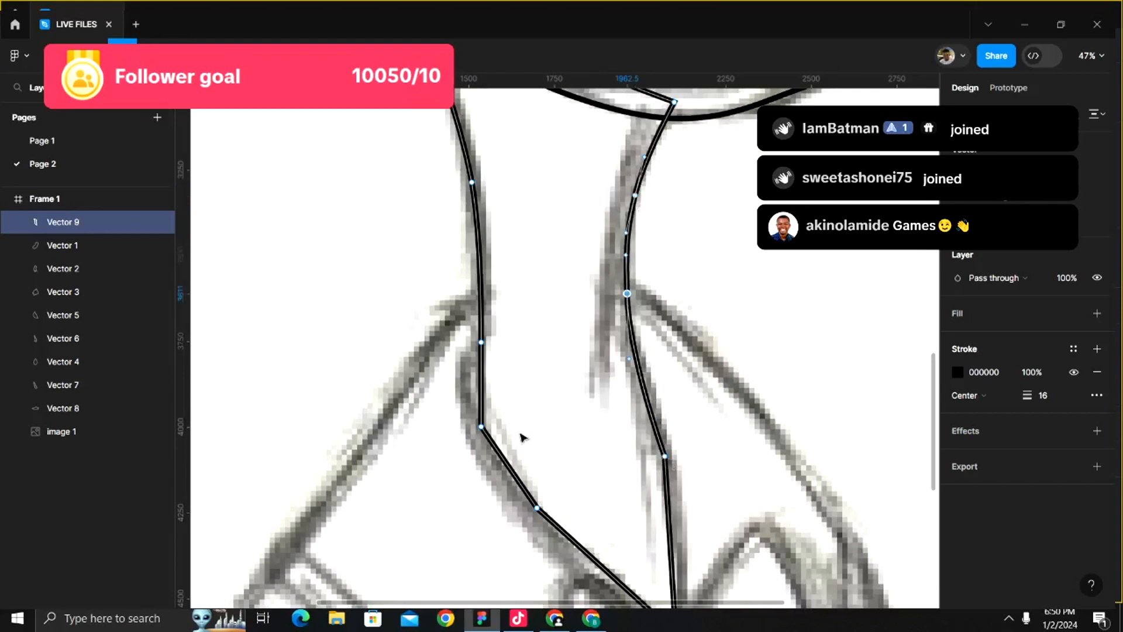
- Curve the neck outline's bend points along both collar edges above the bow tie and finish editing the neck shape
{"action": "left_click", "coordinate": [481, 426]}
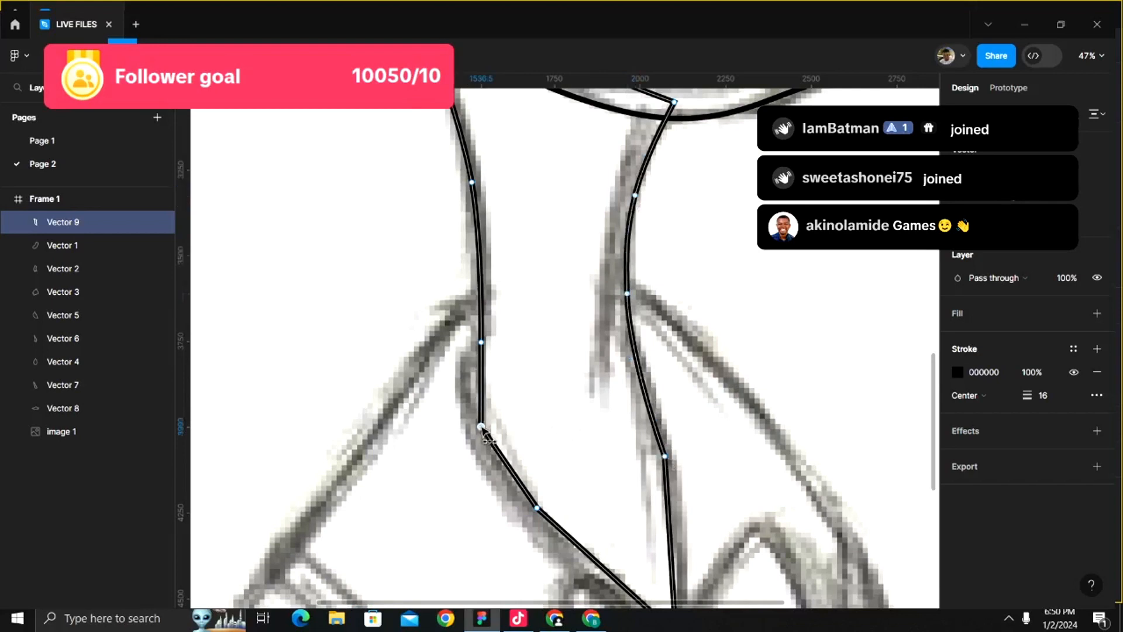
{"action": "left_click", "coordinate": [481, 427]}
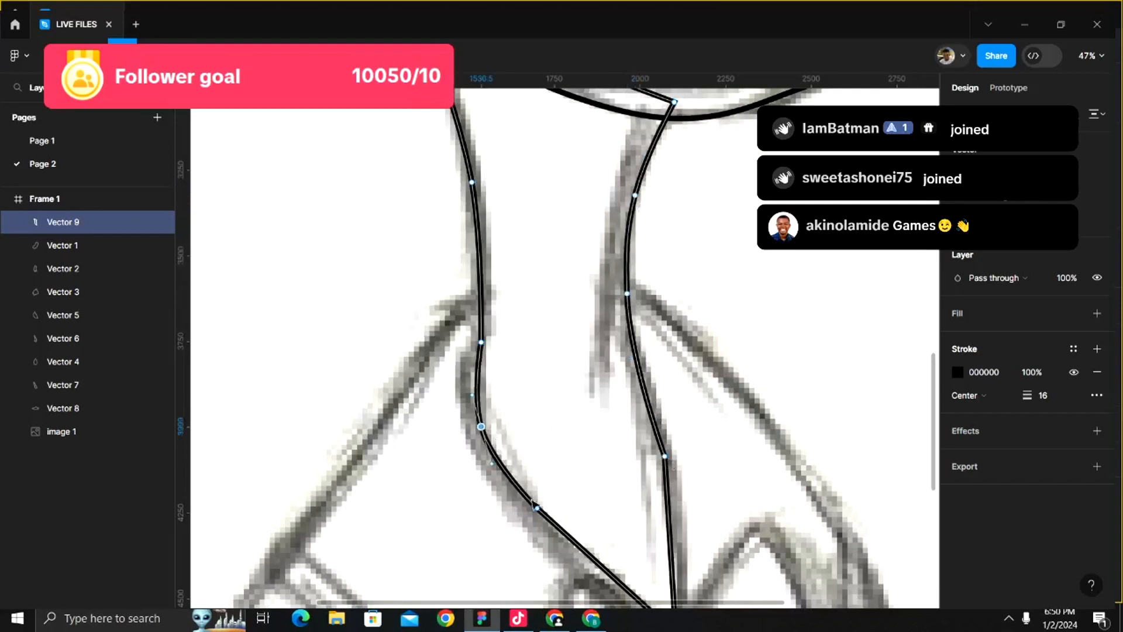
{"action": "left_click", "coordinate": [665, 456]}
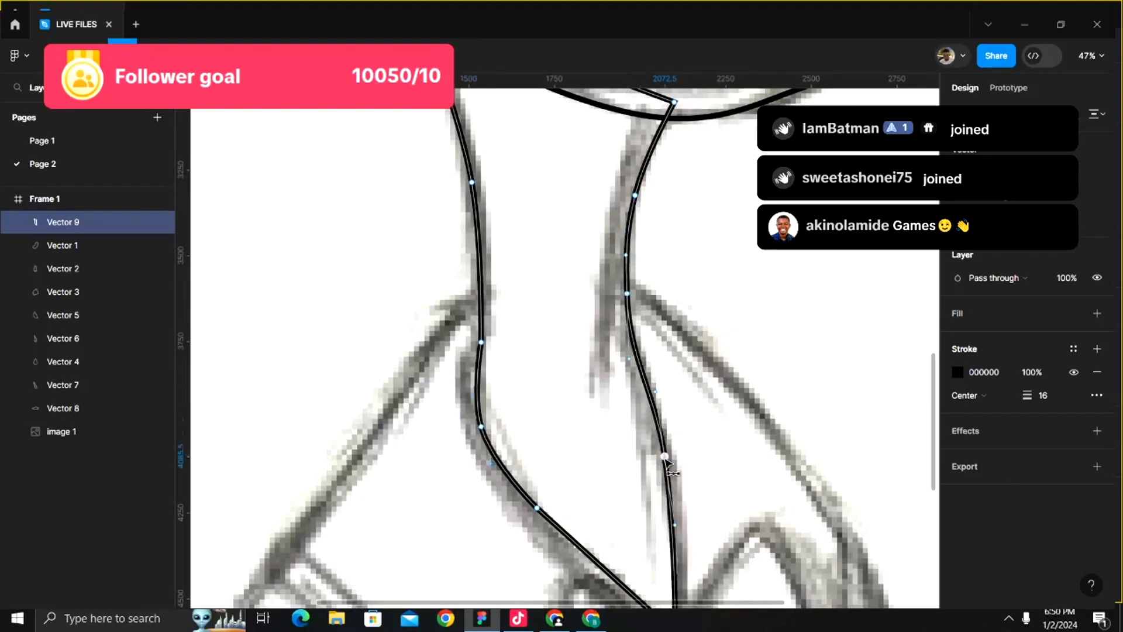
{"action": "scroll", "coordinate": [634, 316], "scroll_direction": "down", "scroll_amount": 5}
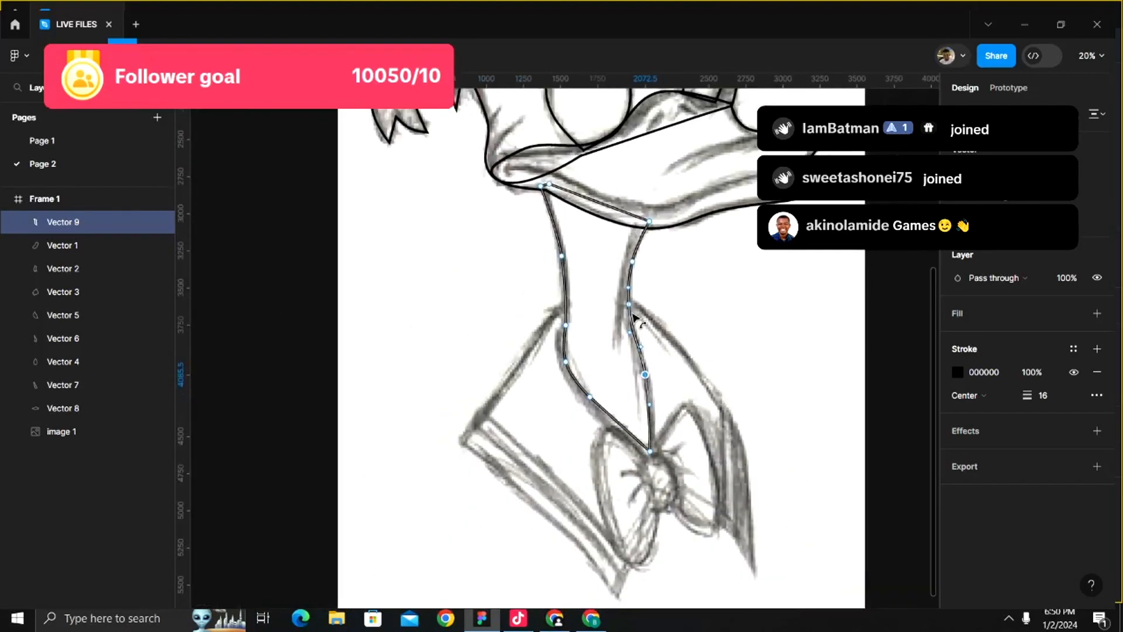
{"action": "scroll", "coordinate": [606, 364], "scroll_direction": "up", "scroll_amount": 4}
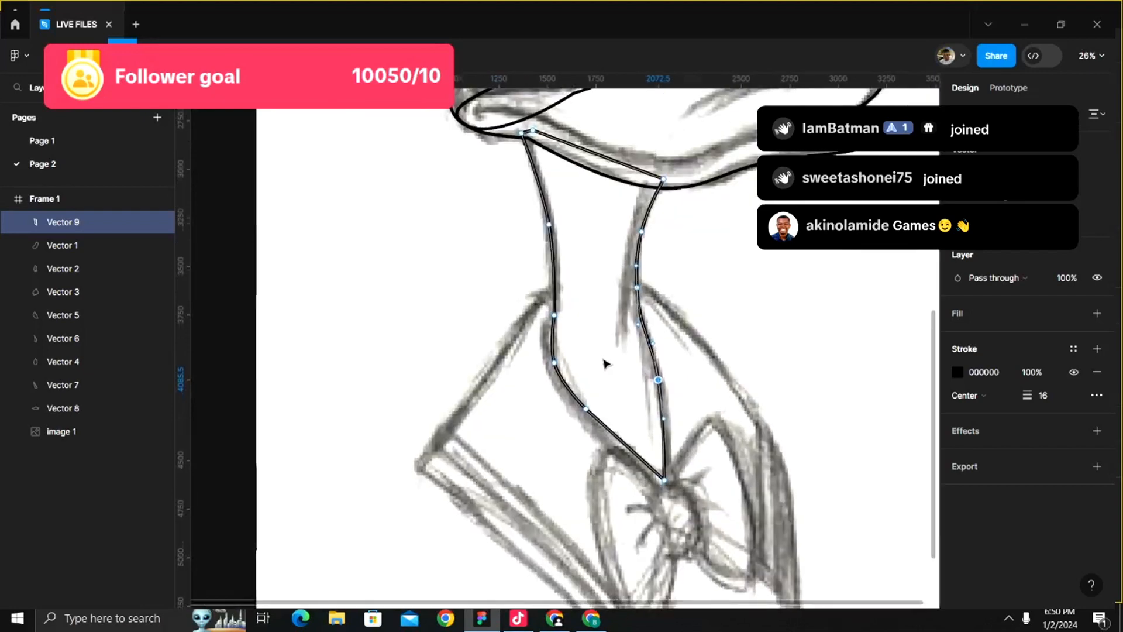
{"action": "scroll", "coordinate": [595, 420], "scroll_direction": "down", "scroll_amount": 2}
{"action": "scroll", "coordinate": [596, 420], "scroll_direction": "down", "scroll_amount": 4}
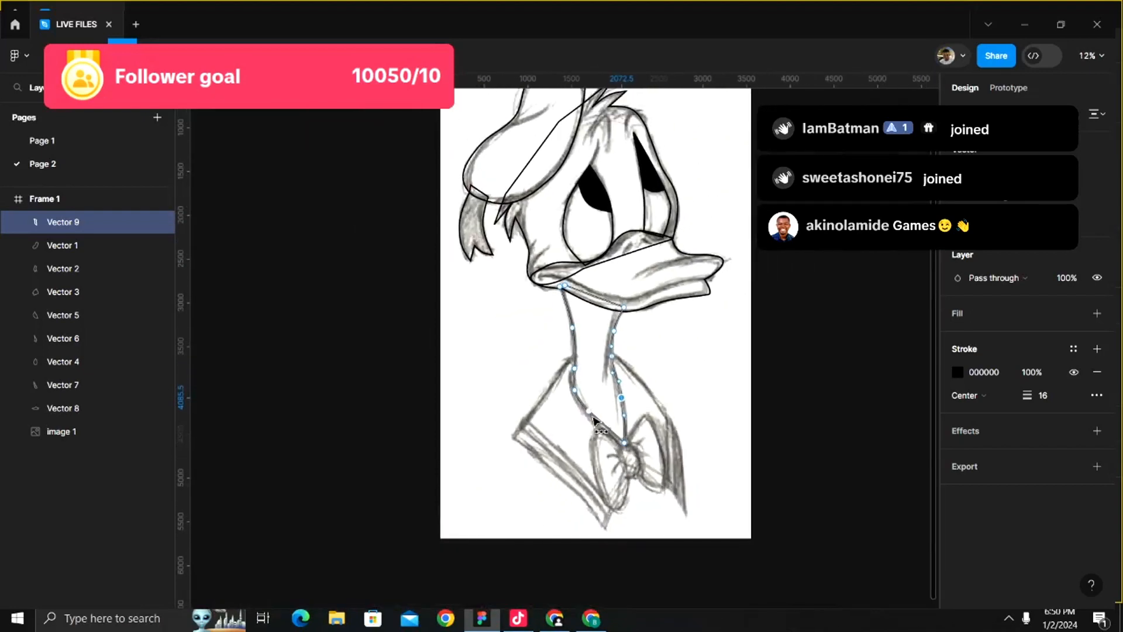
{"action": "scroll", "coordinate": [565, 457], "scroll_direction": "up", "scroll_amount": 2}
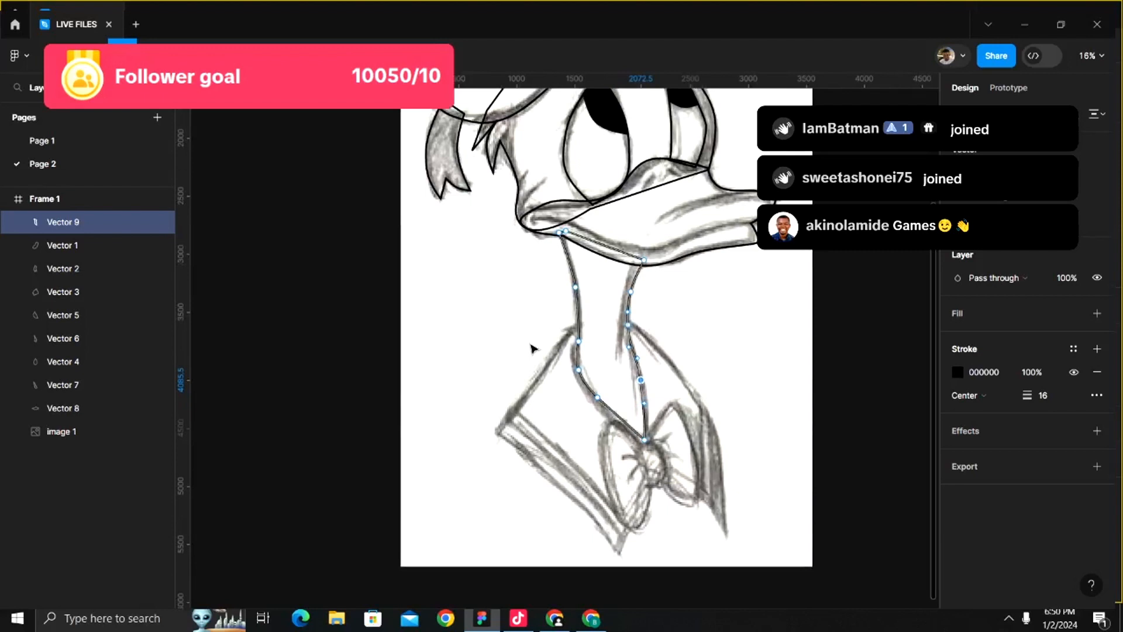
{"action": "scroll", "coordinate": [533, 348], "scroll_direction": "down", "scroll_amount": 2}
{"action": "scroll", "coordinate": [532, 348], "scroll_direction": "down", "scroll_amount": 5}
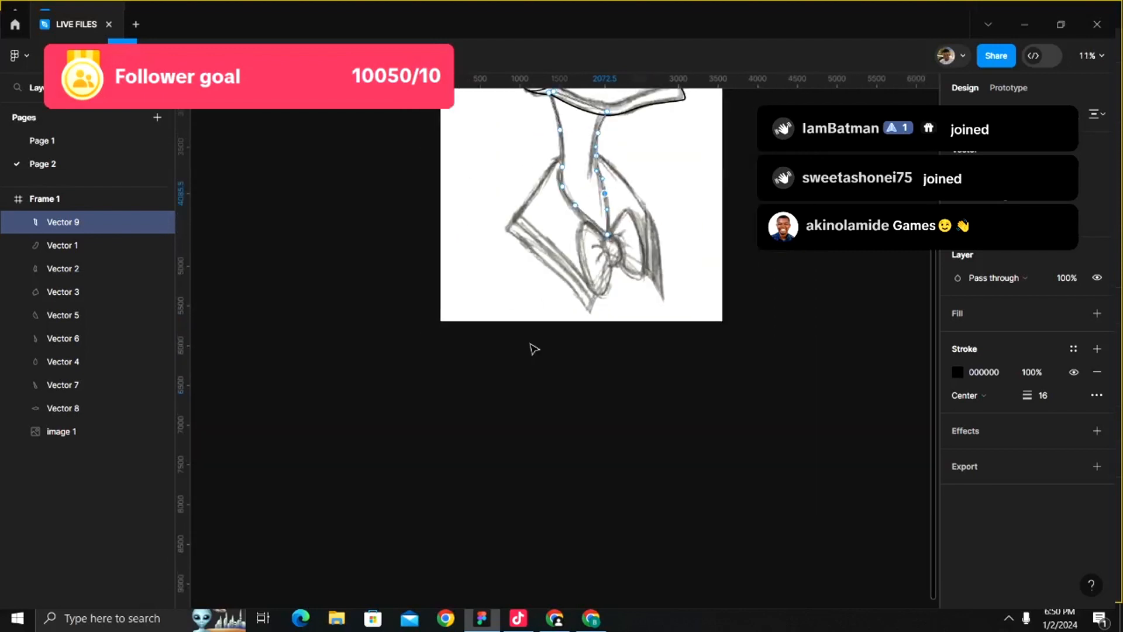
{"action": "key", "text": "Escape"}
- Start a trial Pen path below the frame, set its stroke color to FFFFFF, and abandon the path
{"action": "right_click", "coordinate": [518, 399]}
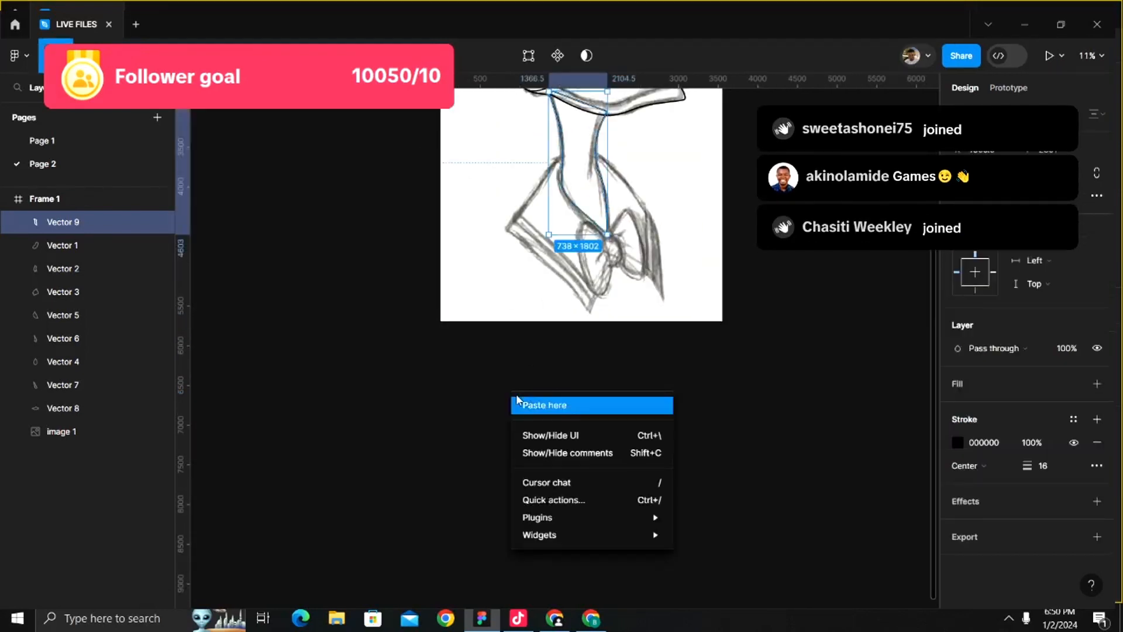
{"action": "left_click", "coordinate": [406, 390]}
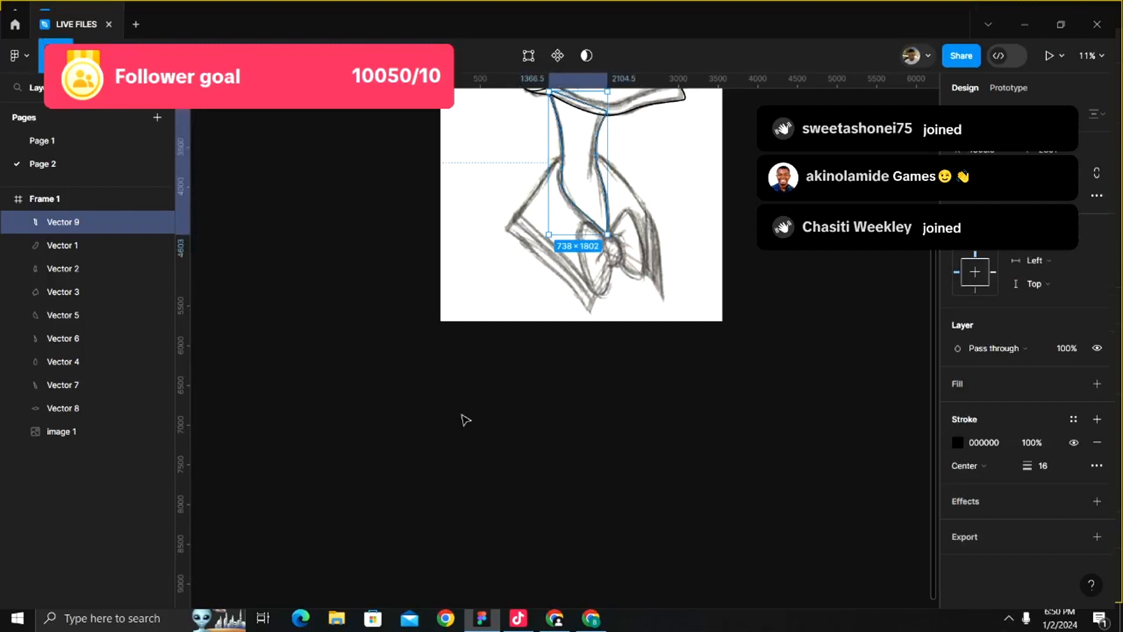
{"action": "key", "text": "p"}
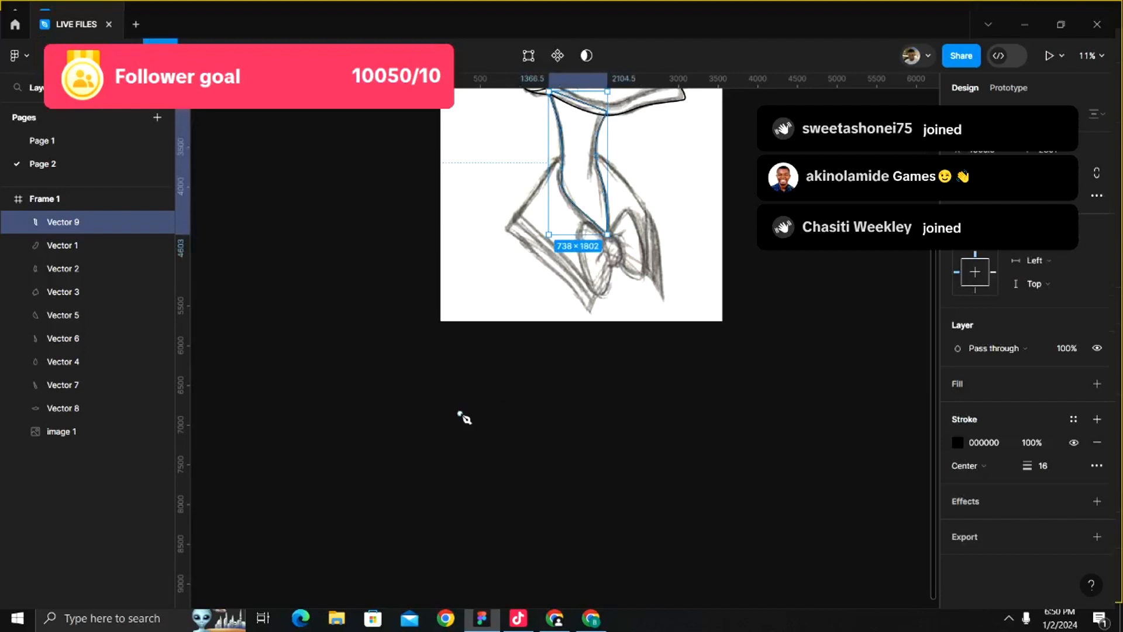
{"action": "left_click", "coordinate": [401, 450]}
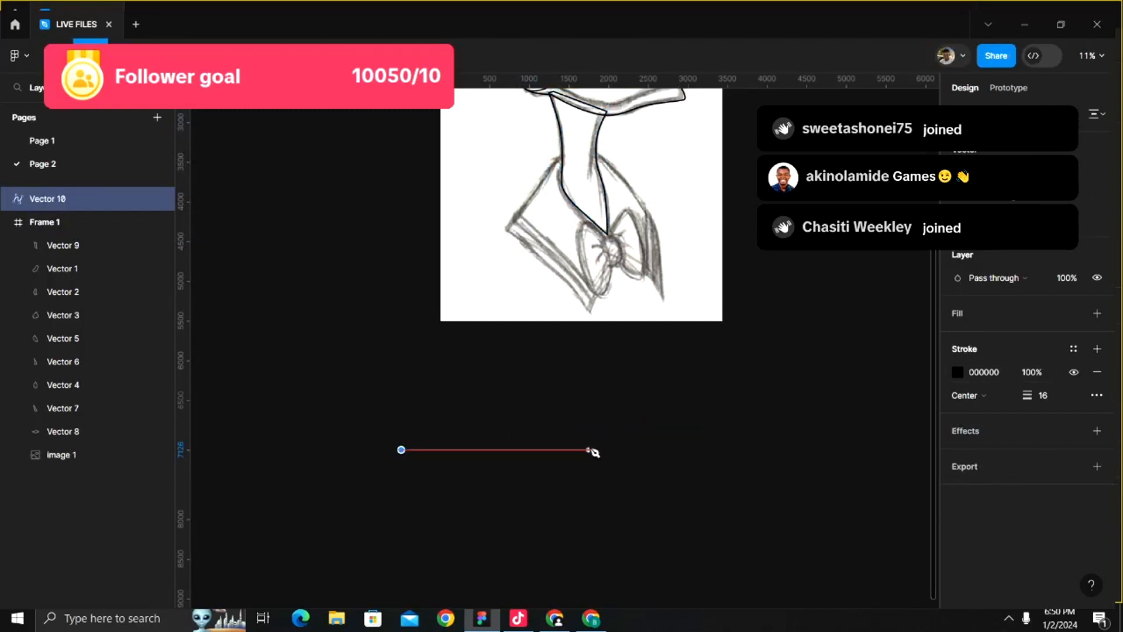
{"action": "left_click", "coordinate": [590, 449]}
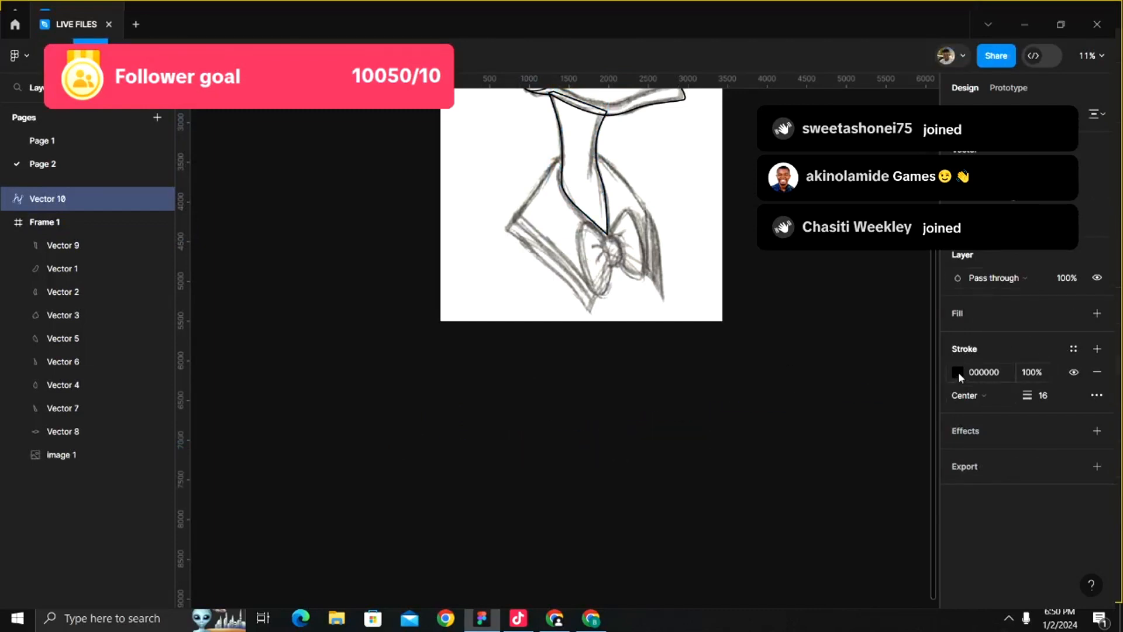
{"action": "left_click", "coordinate": [959, 372]}
{"action": "type", "text": "ffffff"}
{"action": "key", "text": "Return"}
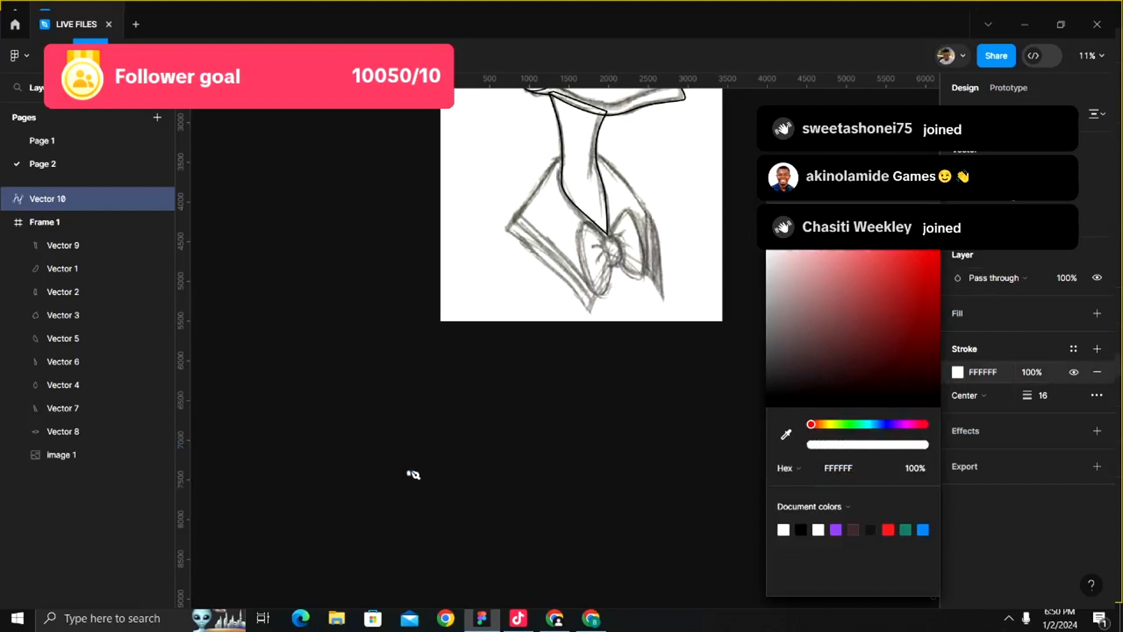
{"action": "key", "text": "Escape"}
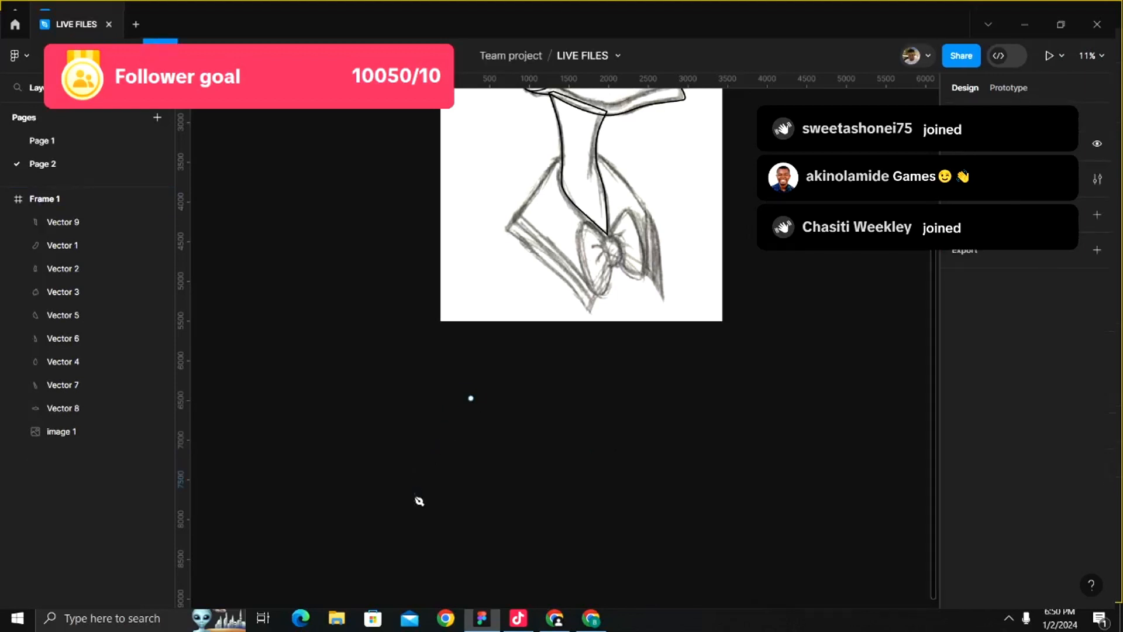
- Draw an open white zigzag Pen path with seven points and three equal peaks below the frame
{"action": "left_click", "coordinate": [427, 463]}
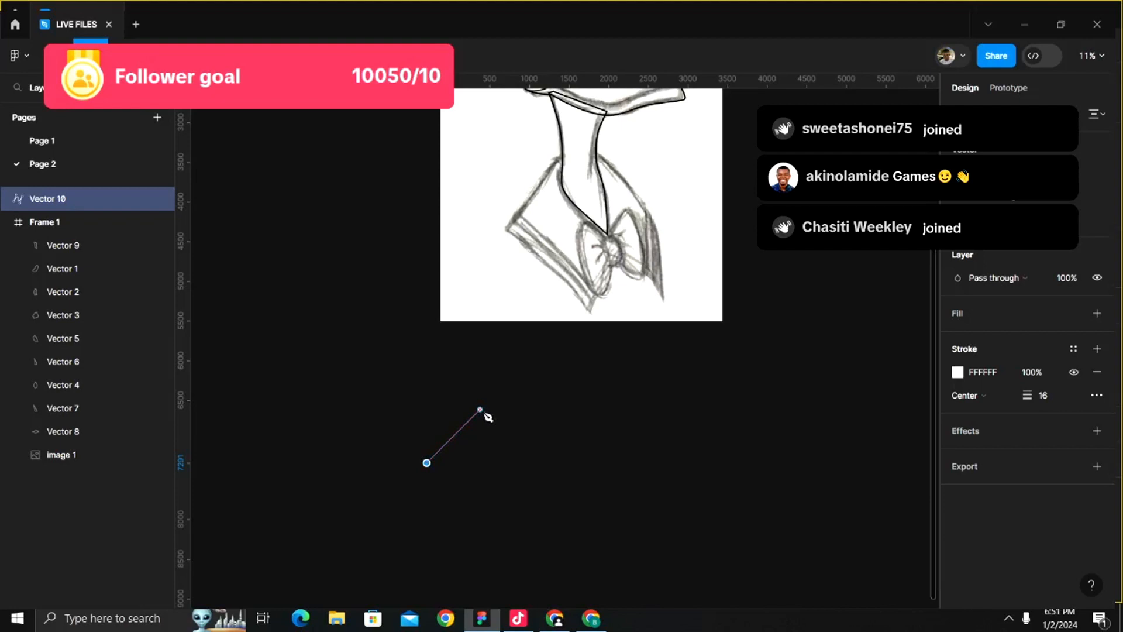
{"action": "left_click", "coordinate": [479, 410]}
{"action": "left_click", "coordinate": [533, 462]}
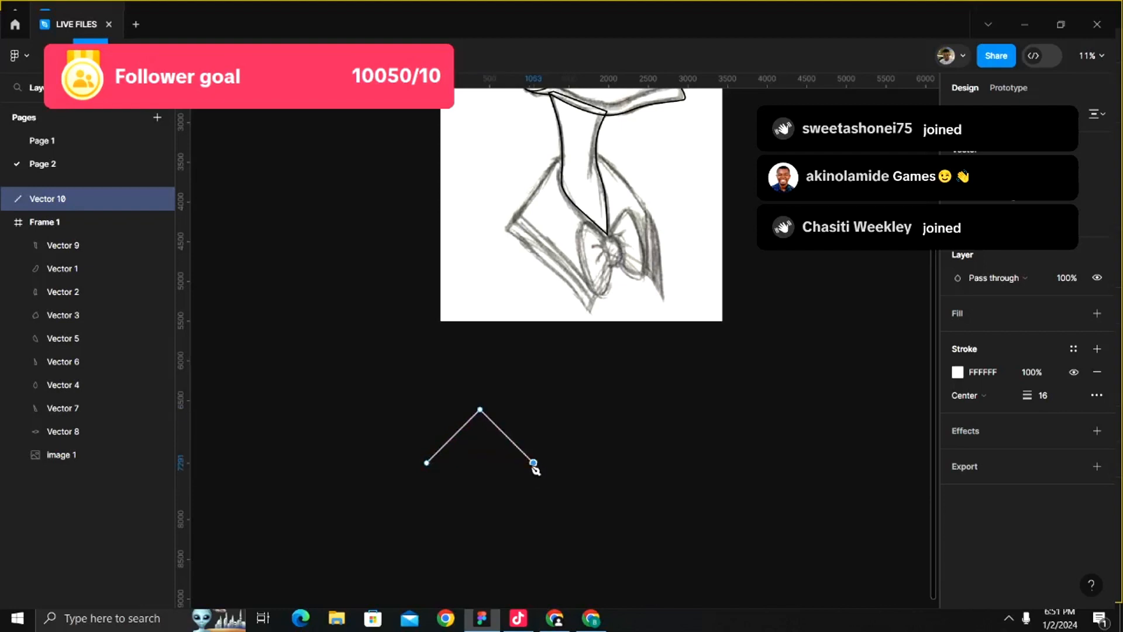
{"action": "left_click", "coordinate": [586, 409]}
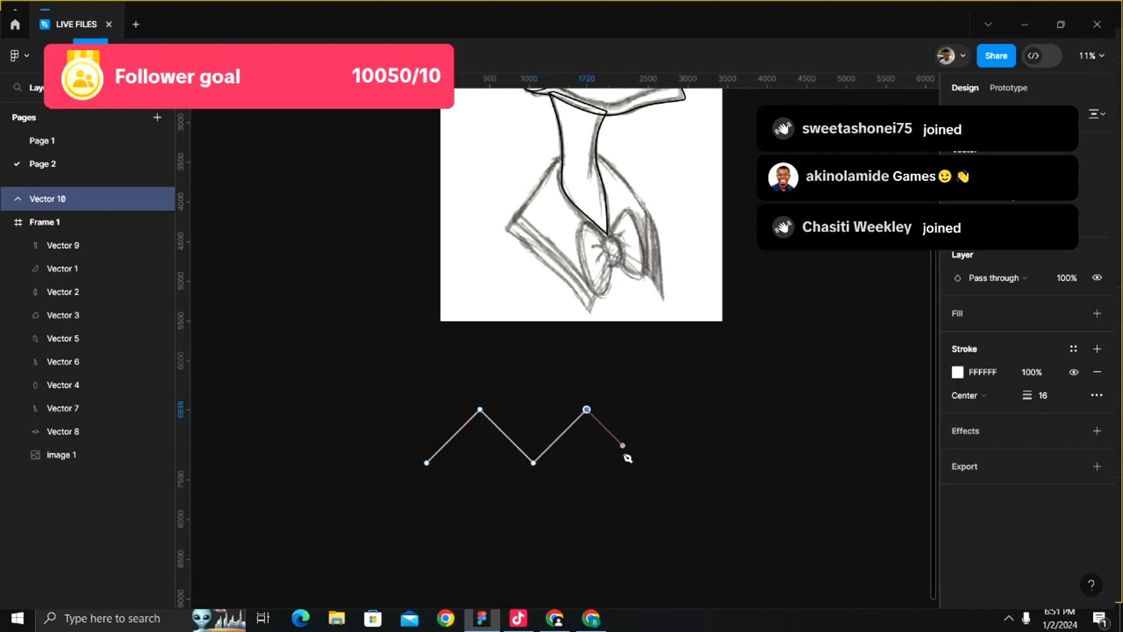
{"action": "left_click", "coordinate": [640, 462]}
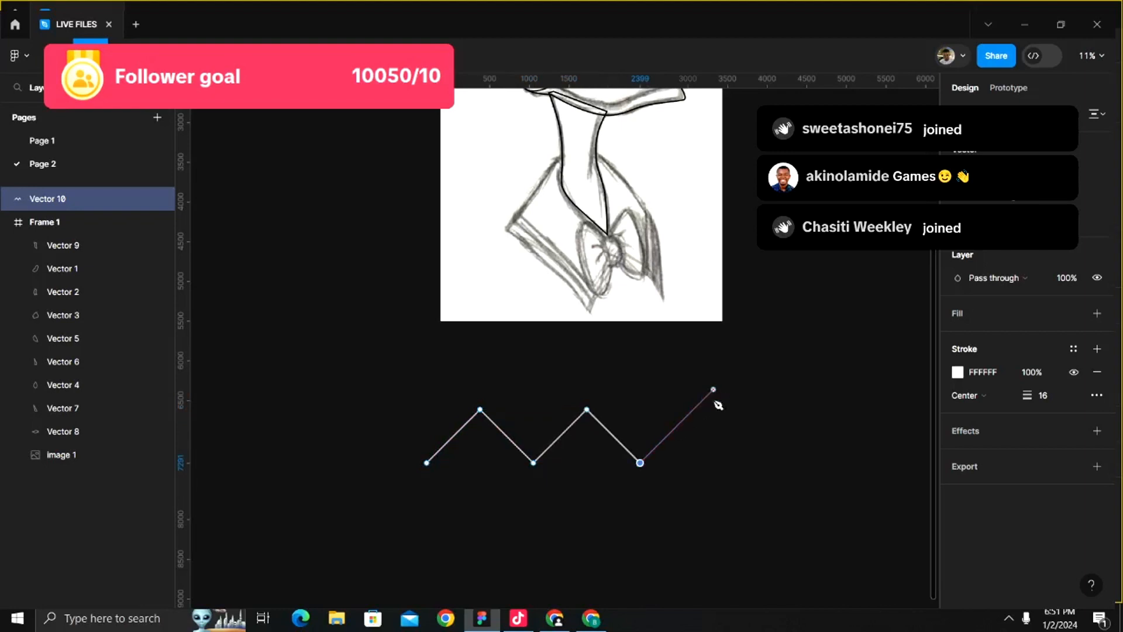
{"action": "left_click", "coordinate": [693, 410]}
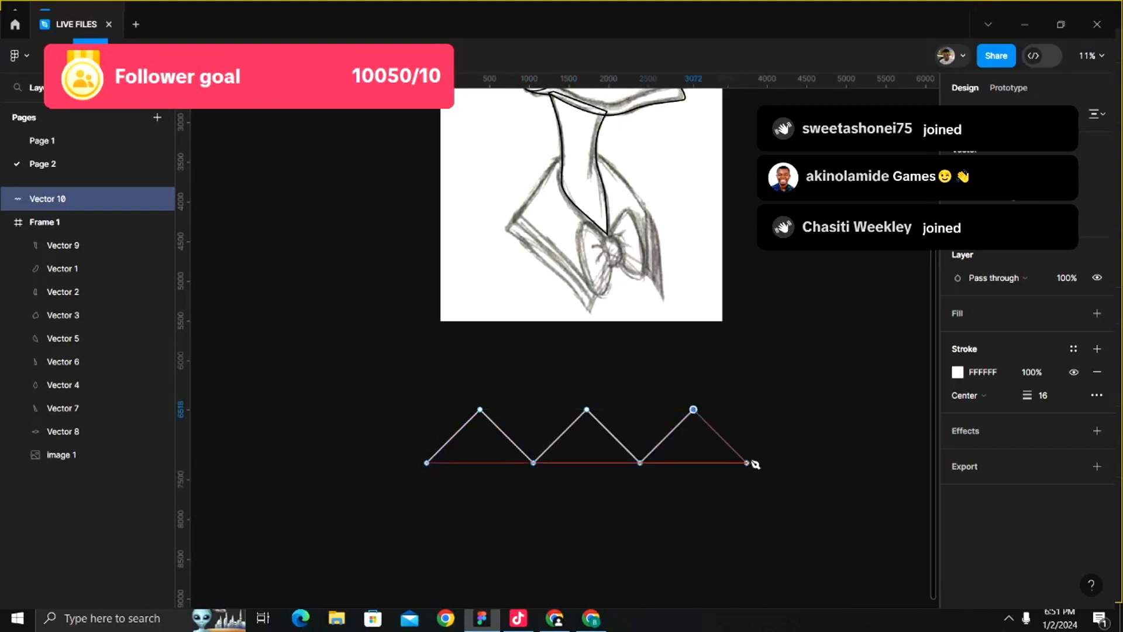
{"action": "left_click", "coordinate": [747, 463]}
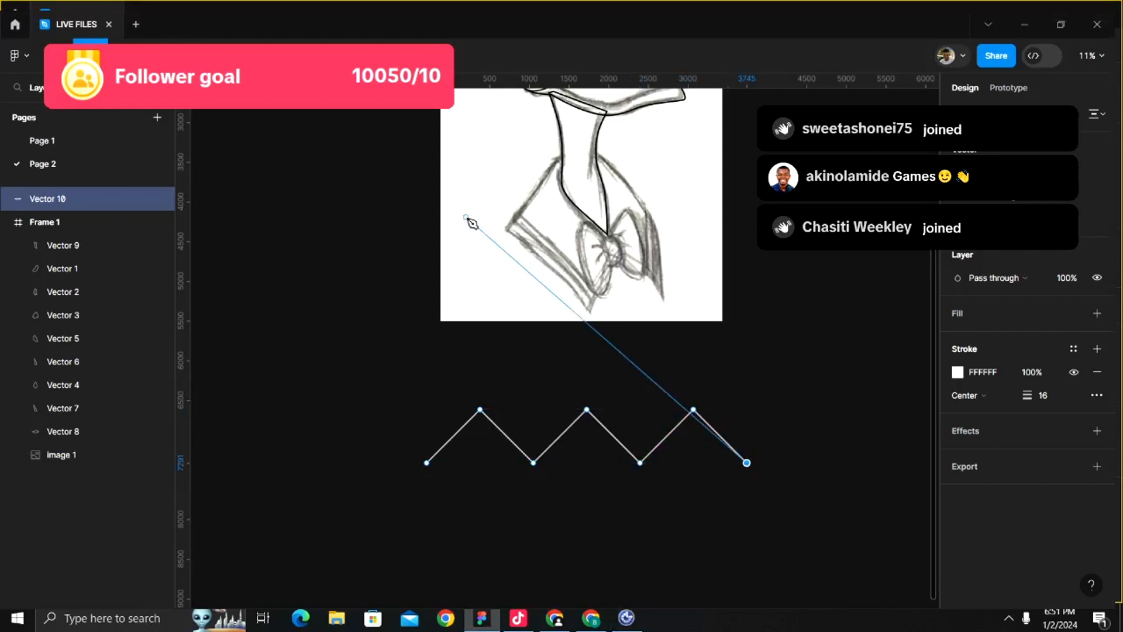
{"action": "key", "text": "Escape"}
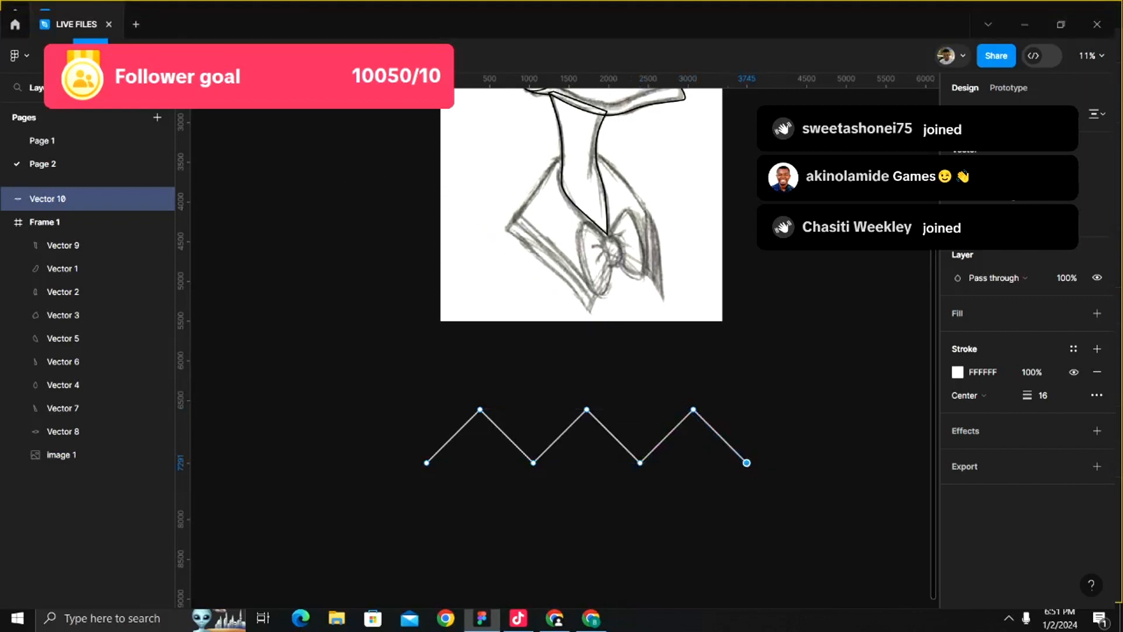
{"action": "key", "text": "Escape"}
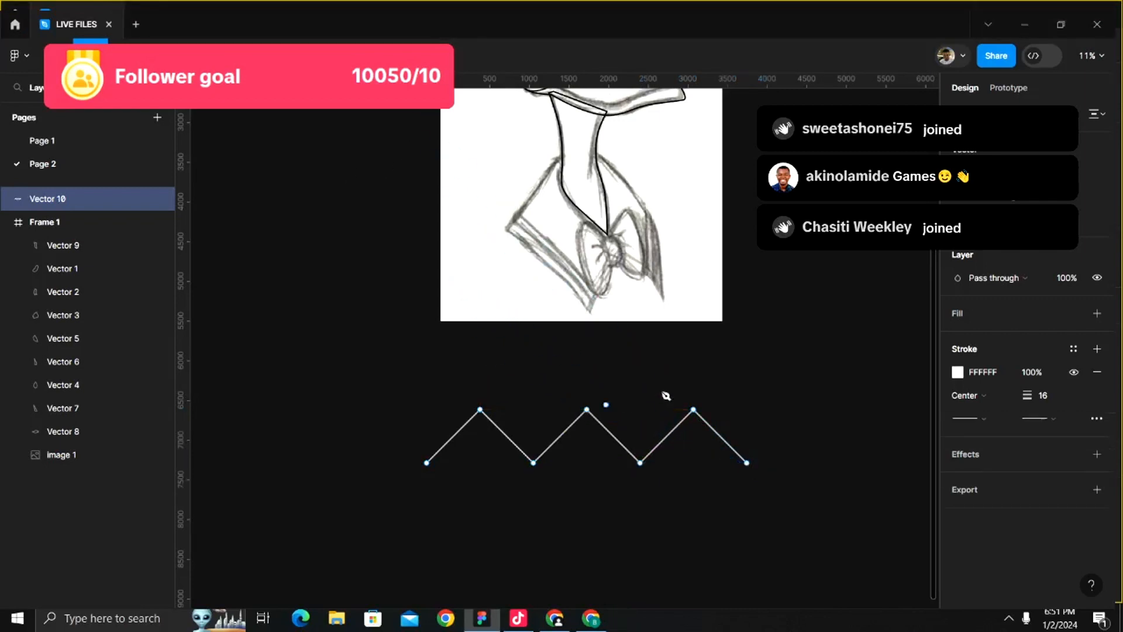
{"action": "key", "text": "Escape"}
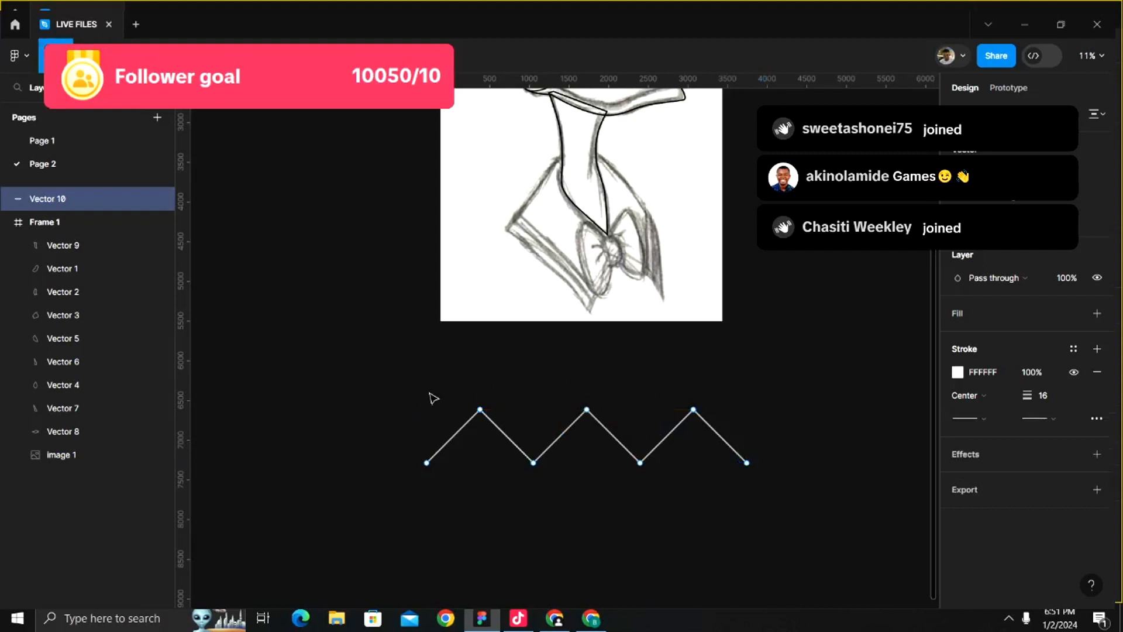
{"action": "key", "text": "Escape"}
- Round the zigzag's three peak points by increasing their corner radius
{"action": "key", "text": "Return"}
{"action": "left_click_drag", "start_coordinate": [434, 394], "coordinate": [759, 409]}
{"action": "left_click_drag", "start_coordinate": [431, 361], "coordinate": [762, 439]}
{"action": "left_click_drag", "start_coordinate": [958, 222], "coordinate": [440, 221]}
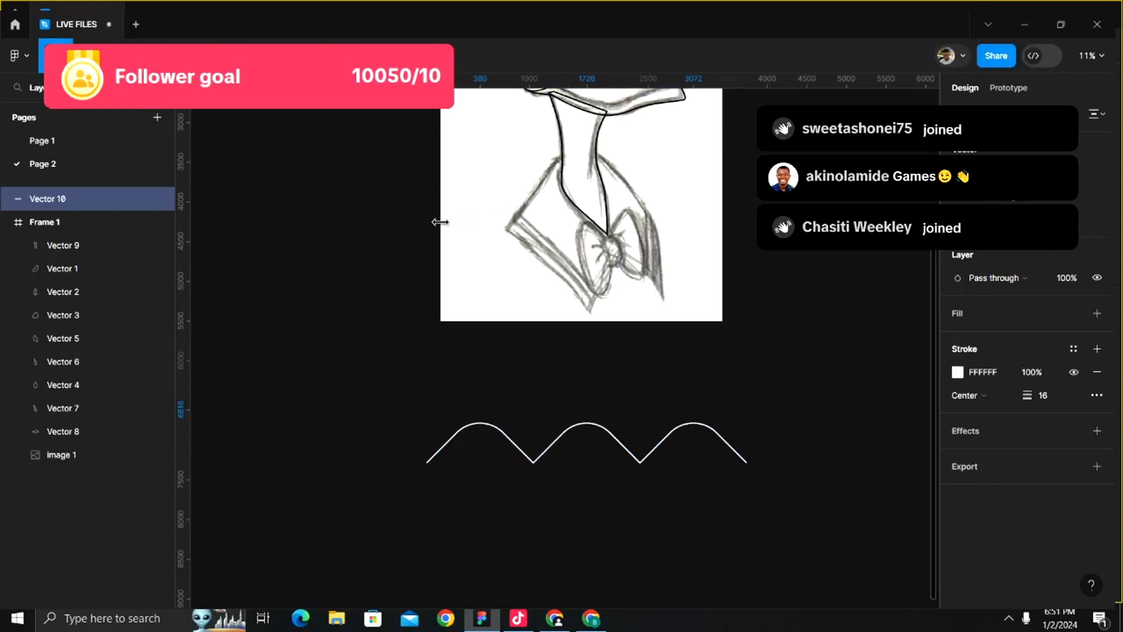
- Round the zigzag's two lower valley points by increasing their corner radius to match the rounded peaks
{"action": "left_click_drag", "start_coordinate": [512, 486], "coordinate": [671, 458]}
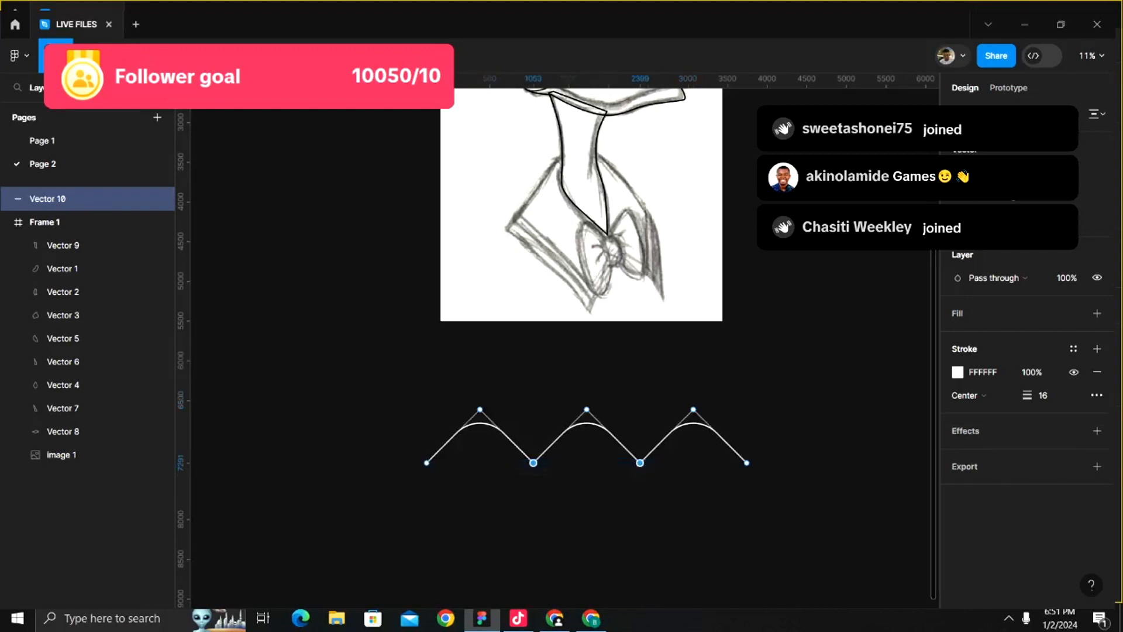
{"action": "left_click_drag", "start_coordinate": [958, 221], "coordinate": [184, 219]}
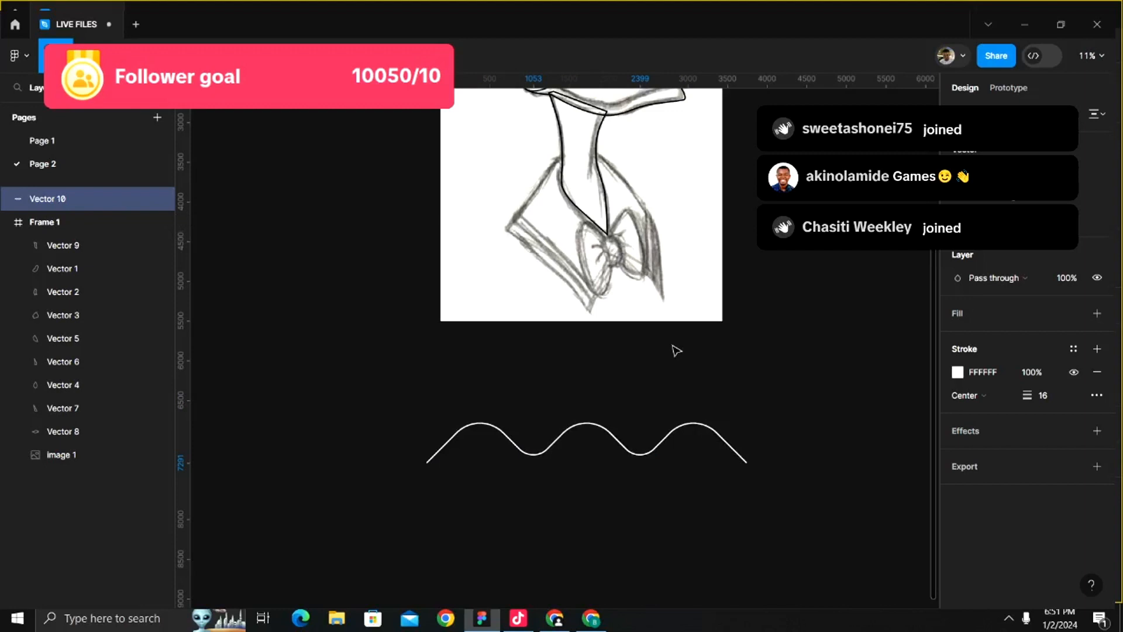
{"action": "right_click", "coordinate": [718, 361]}
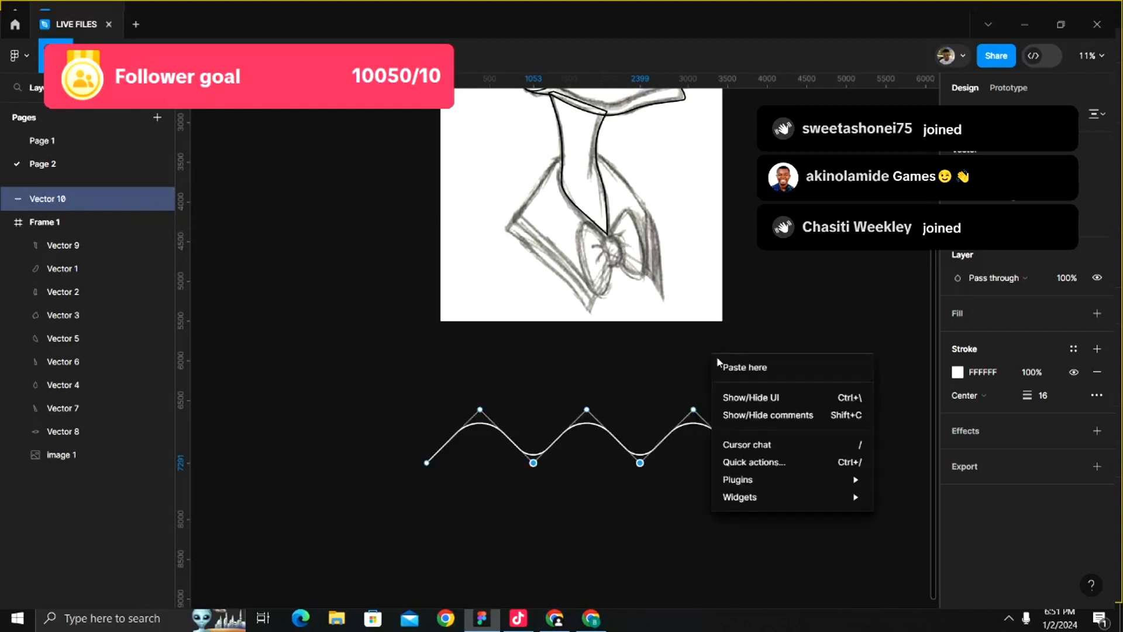
{"action": "left_click", "coordinate": [662, 345]}
{"action": "key", "text": "Escape"}
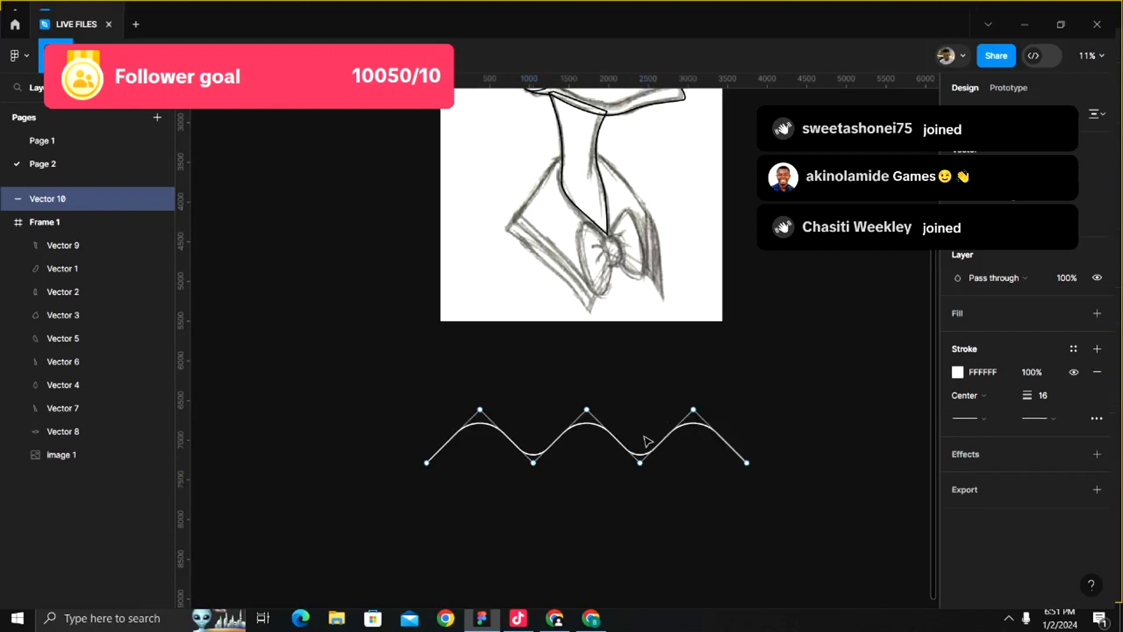
- Hide the image fill of the duck sketch in Frame 1 so only the traced vectors show
{"action": "scroll", "coordinate": [648, 442], "scroll_direction": "up", "scroll_amount": 5}
{"action": "scroll", "coordinate": [670, 301], "scroll_direction": "up", "scroll_amount": 2}
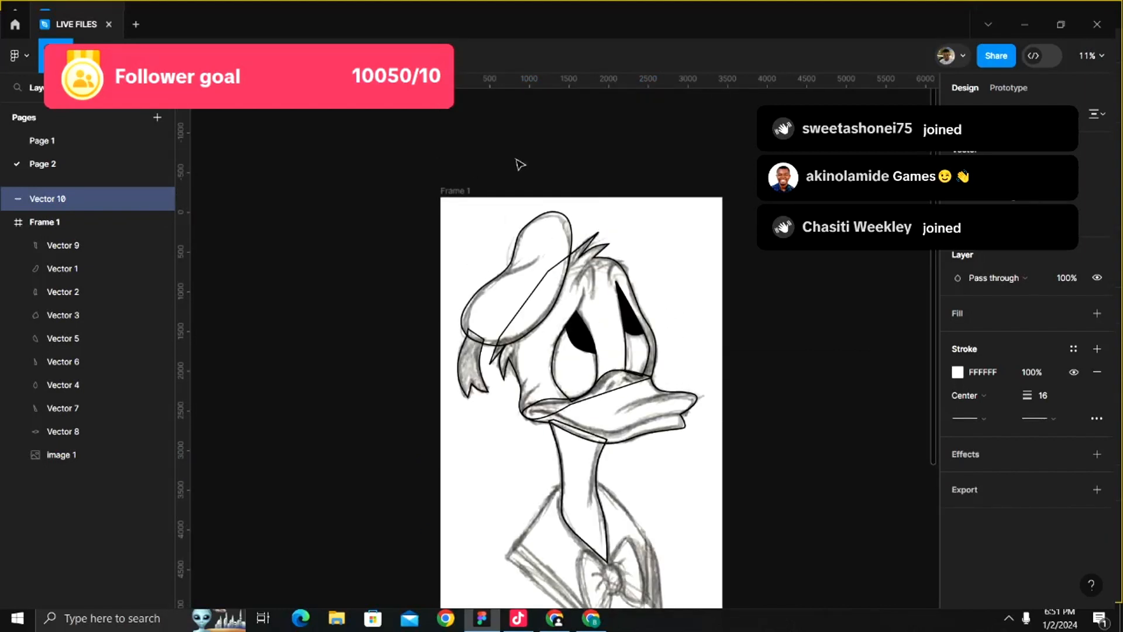
{"action": "scroll", "coordinate": [459, 188], "scroll_direction": "down", "scroll_amount": 4}
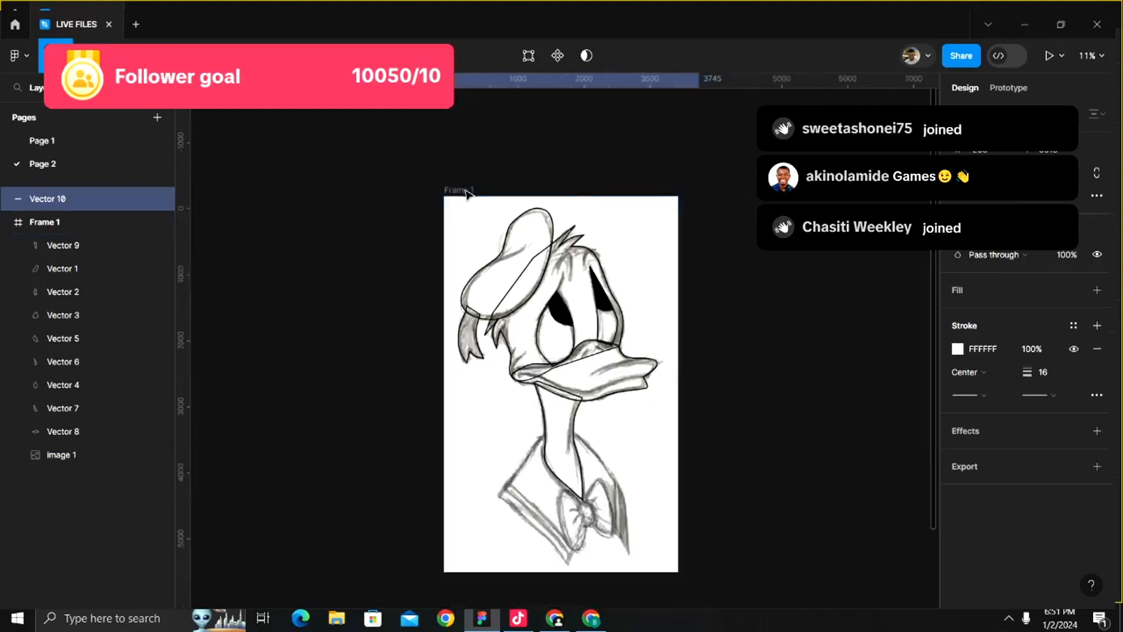
{"action": "left_click", "coordinate": [461, 188]}
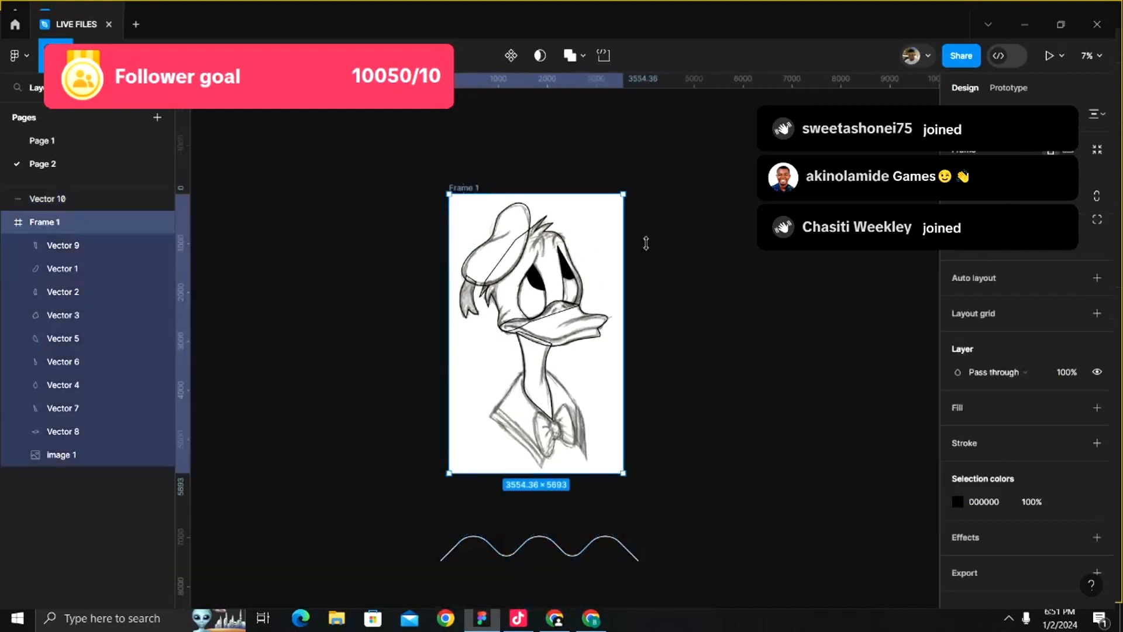
{"action": "left_click", "coordinate": [998, 404]}
{"action": "left_click", "coordinate": [598, 399]}
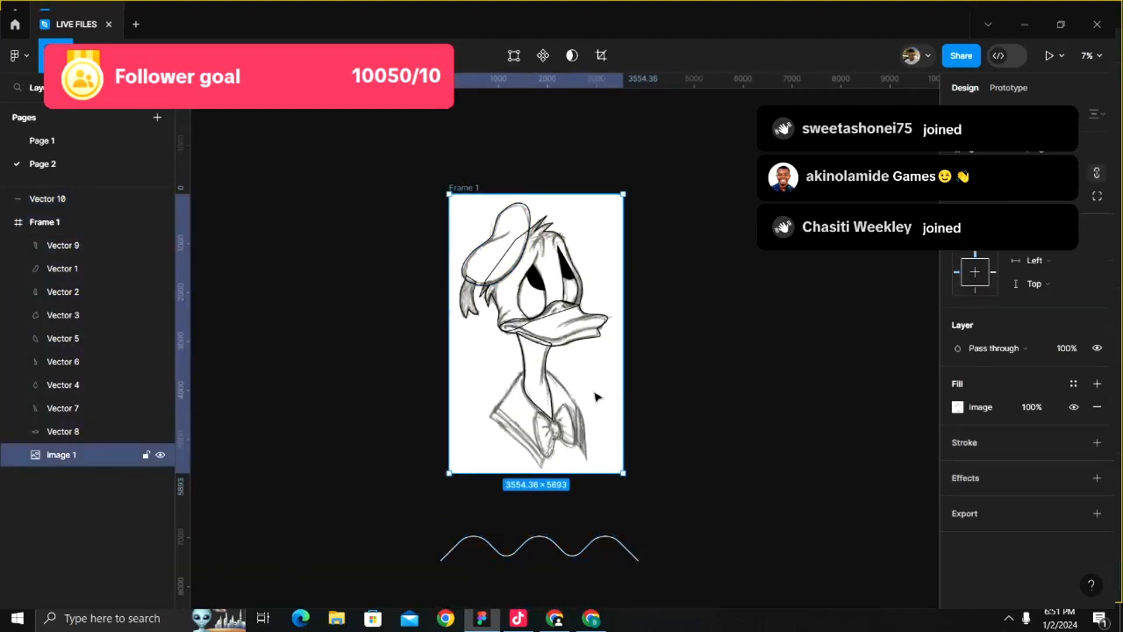
{"action": "left_click", "coordinate": [1074, 408]}
- Hide the hat shape's black stroke and turn on its blue 0888FE fill
{"action": "scroll", "coordinate": [635, 329], "scroll_direction": "up", "scroll_amount": 3}
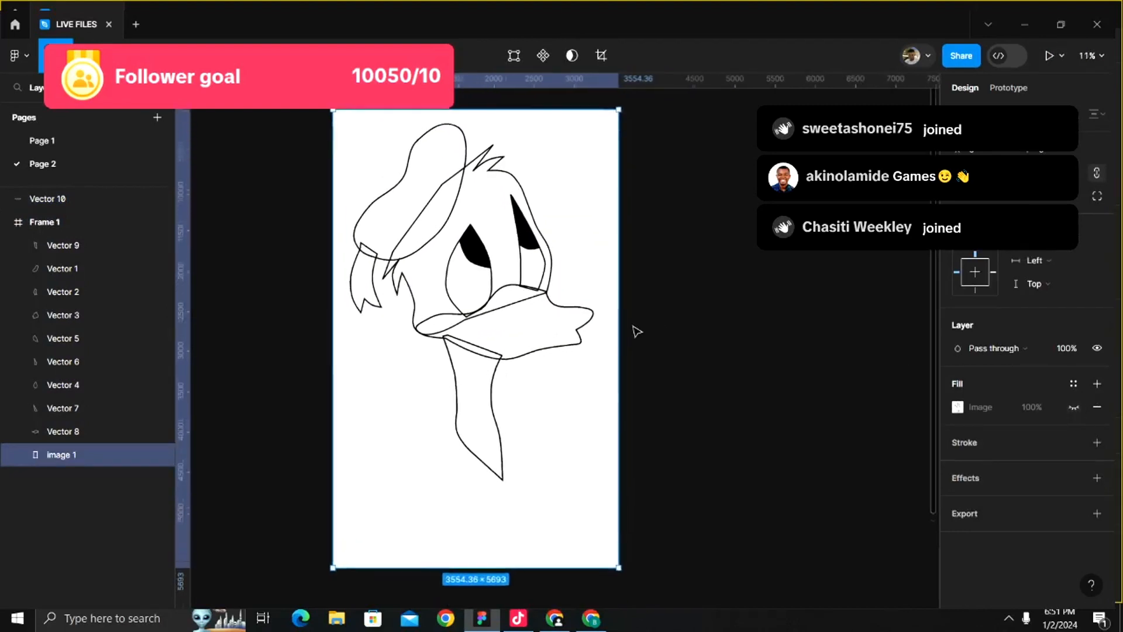
{"action": "left_click", "coordinate": [499, 298]}
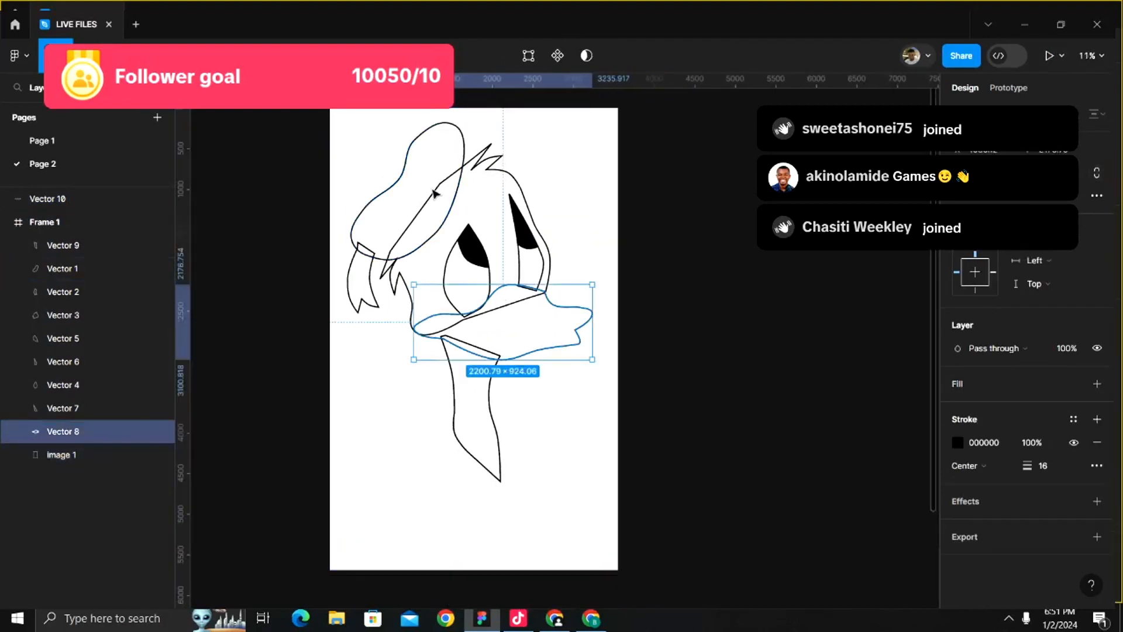
{"action": "left_click", "coordinate": [464, 190]}
{"action": "left_click", "coordinate": [461, 183]}
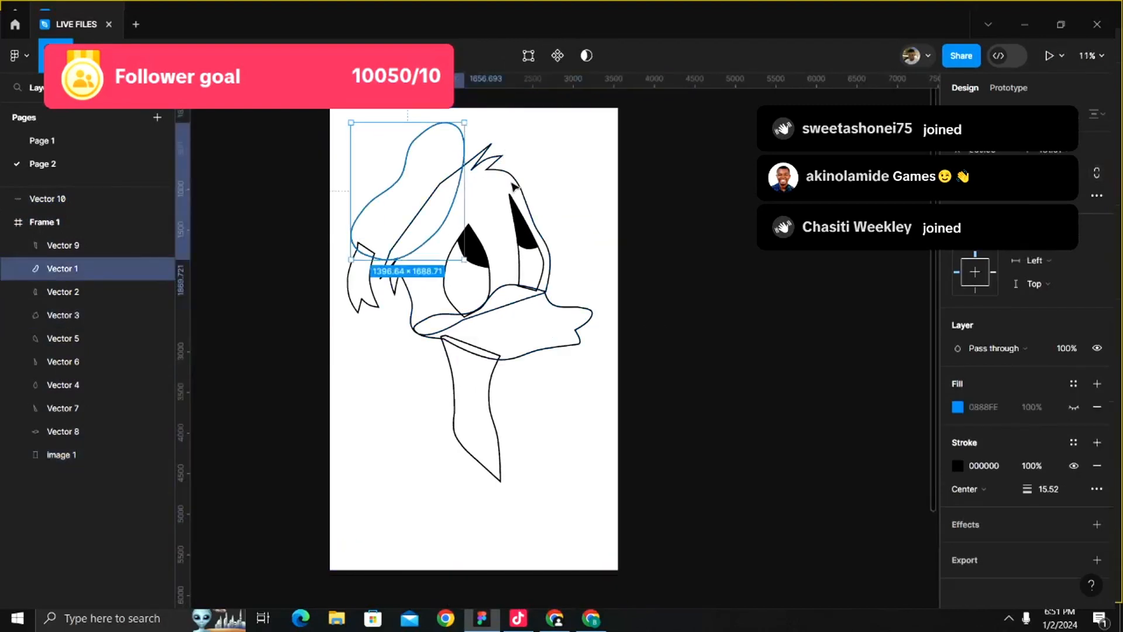
{"action": "left_click", "coordinate": [1074, 466]}
{"action": "left_click", "coordinate": [1074, 407]}
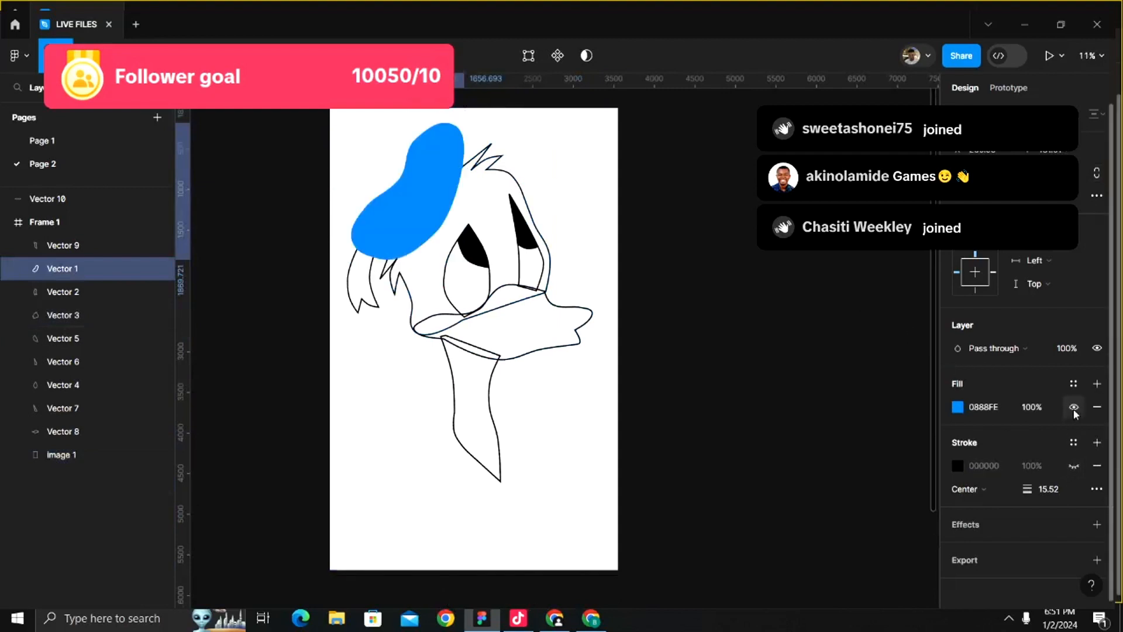
- Hide the hat ribbon's black stroke and turn on its red FF2525 fill
{"action": "left_click", "coordinate": [381, 303]}
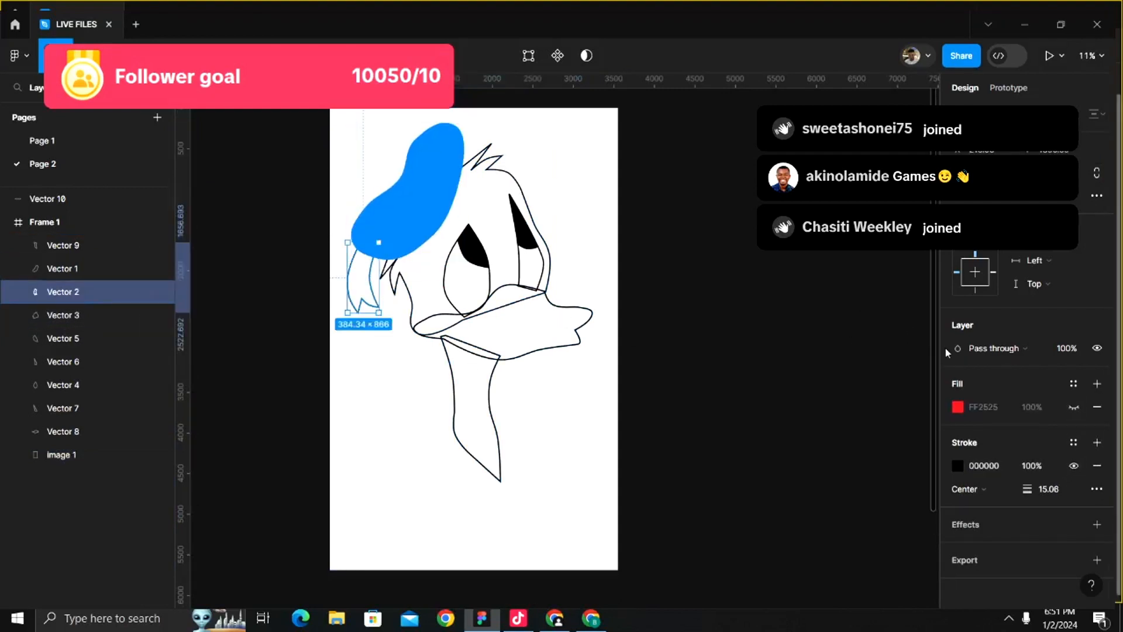
{"action": "left_click", "coordinate": [1074, 466]}
{"action": "left_click", "coordinate": [1074, 406]}
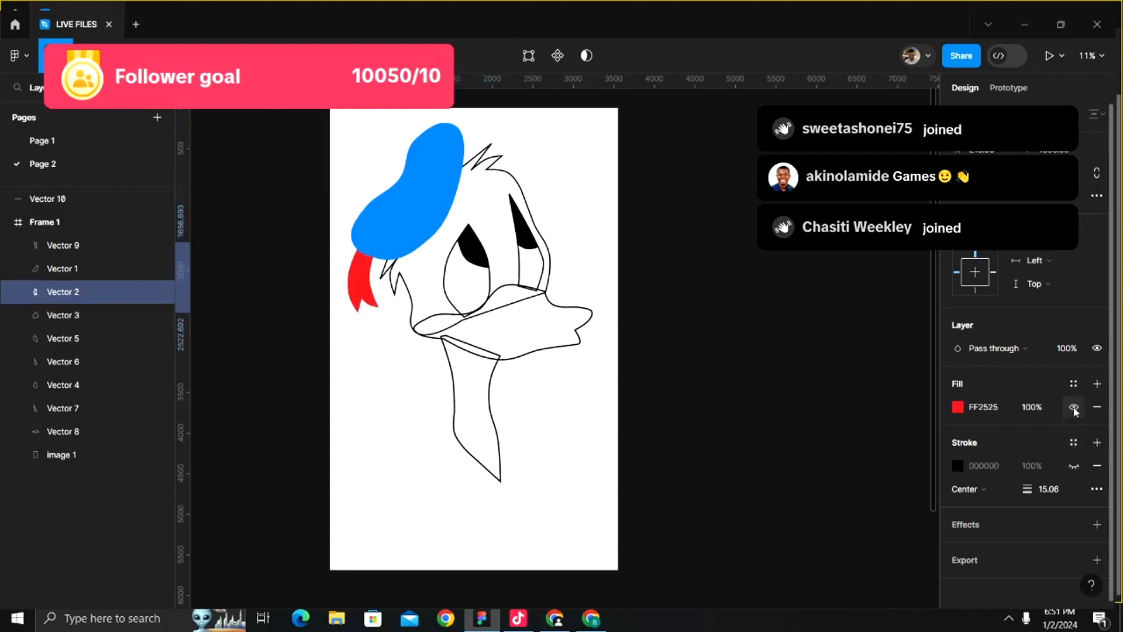
- Select both eye outlines, both pupils and the beak together and bring them to the front of the layer order
{"action": "left_click", "coordinate": [455, 307]}
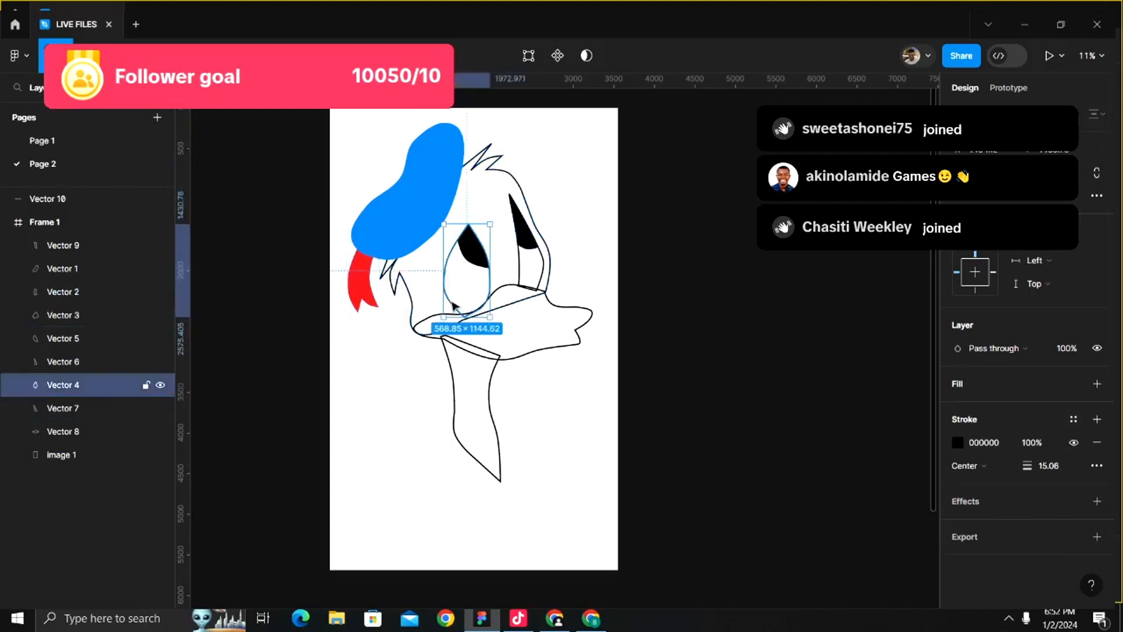
{"action": "left_click", "coordinate": [472, 249], "text": "shift"}
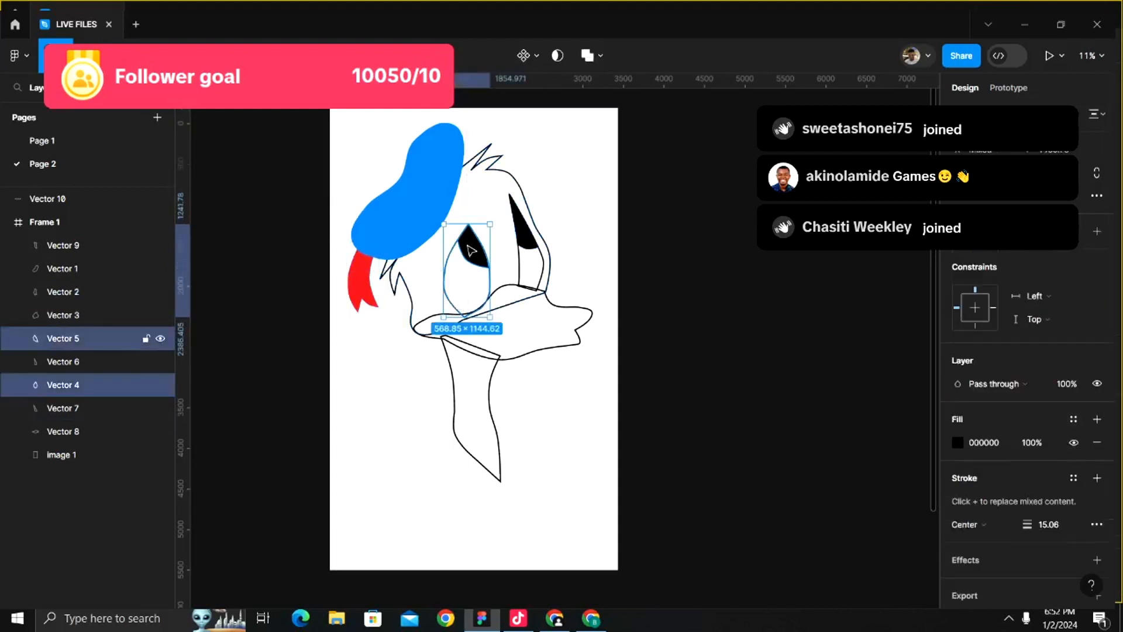
{"action": "left_click", "coordinate": [535, 256], "text": "shift"}
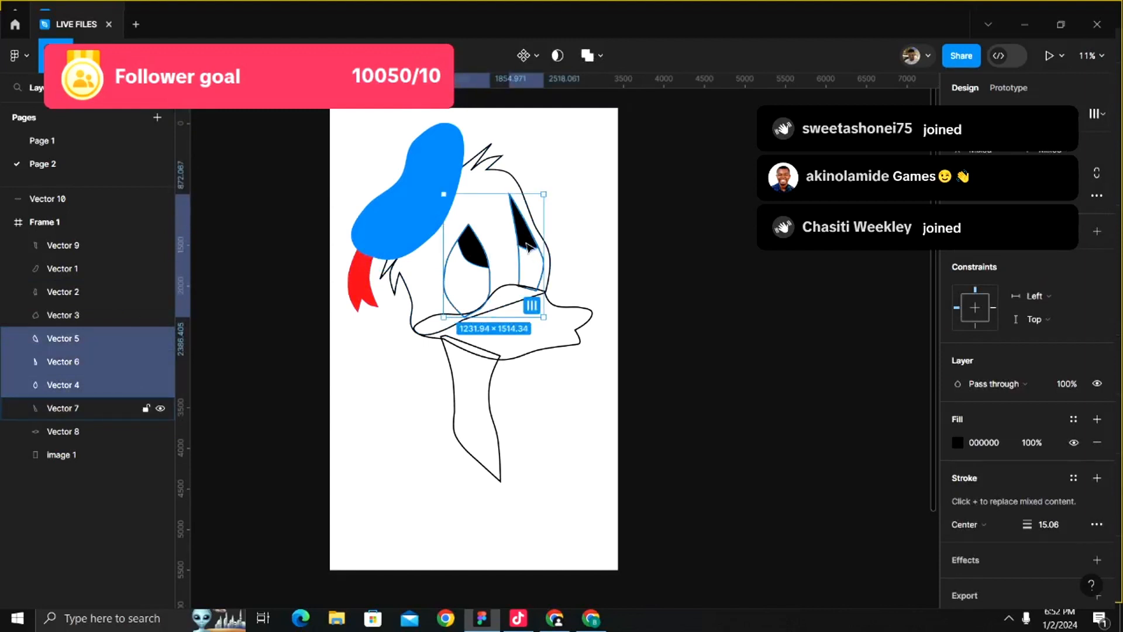
{"action": "left_click", "coordinate": [529, 247], "text": "shift"}
{"action": "left_click", "coordinate": [571, 312], "text": "shift"}
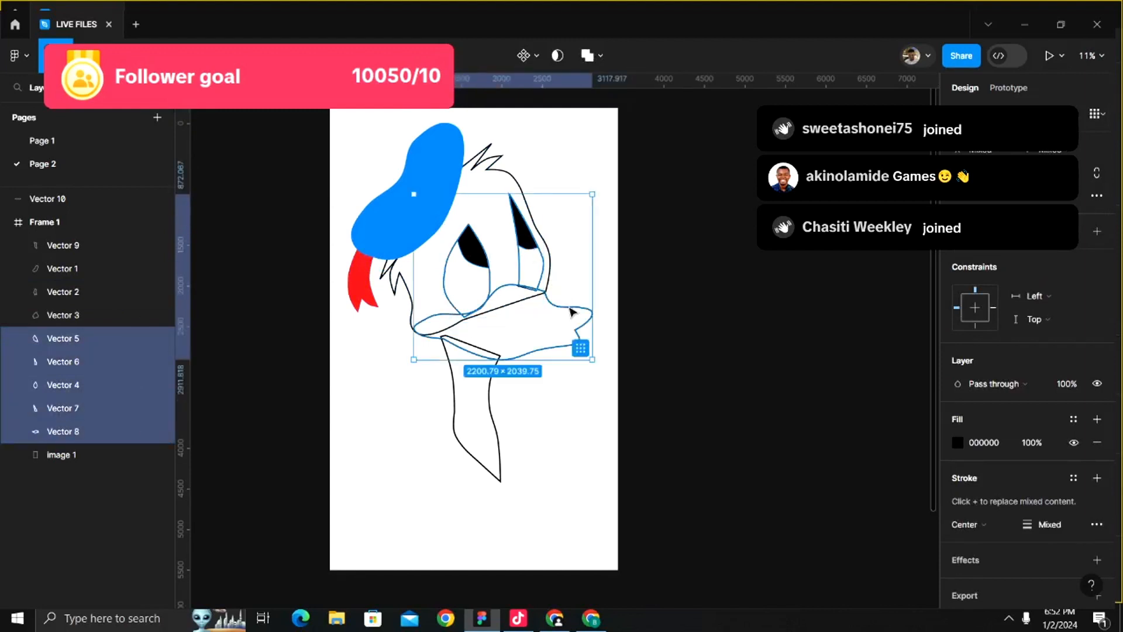
{"action": "key", "text": "ctrl+shift+bracketright"}
- Remove the black stroke from the duck's head shape
{"action": "left_click", "coordinate": [572, 312]}
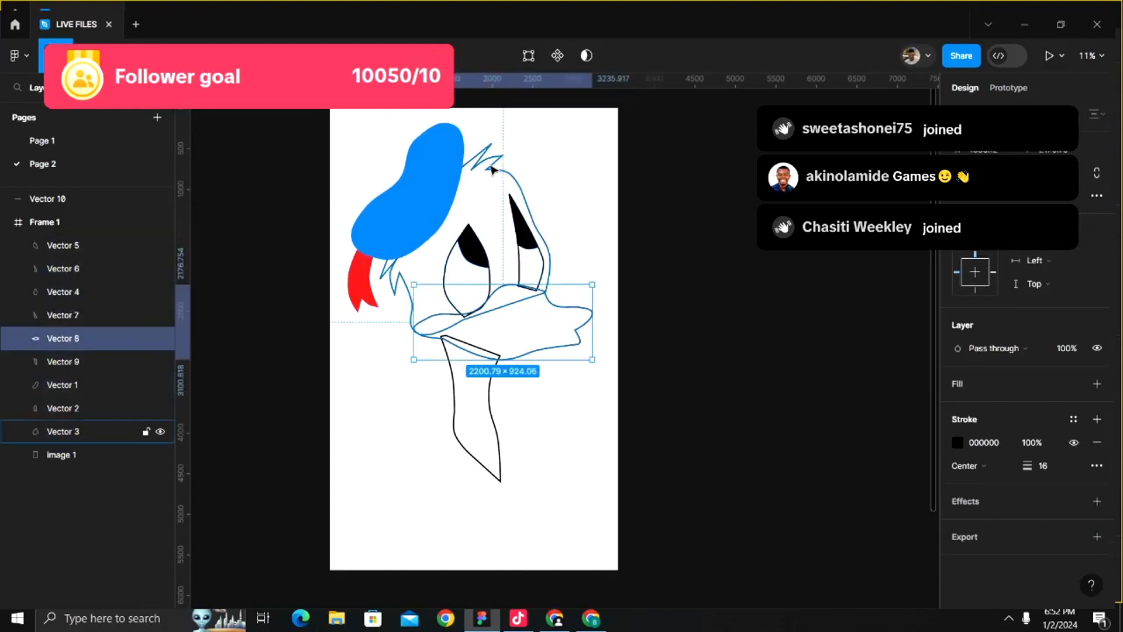
{"action": "left_click", "coordinate": [494, 169]}
{"action": "left_click", "coordinate": [957, 441]}
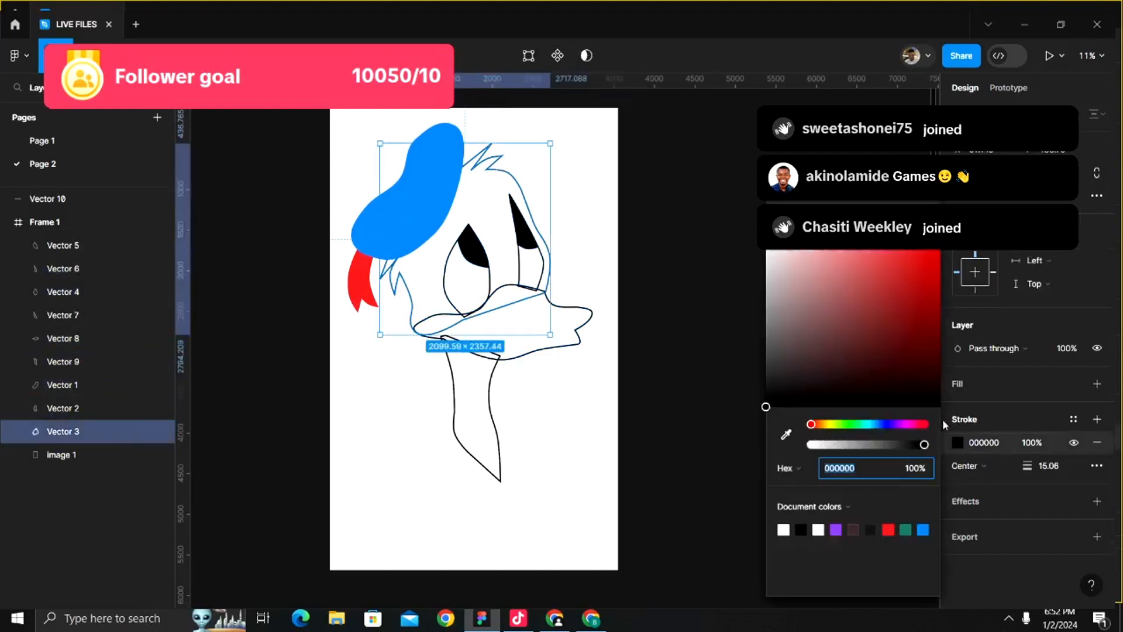
{"action": "left_click", "coordinate": [830, 423]}
{"action": "left_click", "coordinate": [858, 316]}
{"action": "left_click_drag", "start_coordinate": [872, 276], "coordinate": [952, 203]}
{"action": "left_click", "coordinate": [1100, 451]}
{"action": "left_click", "coordinate": [1098, 443]}
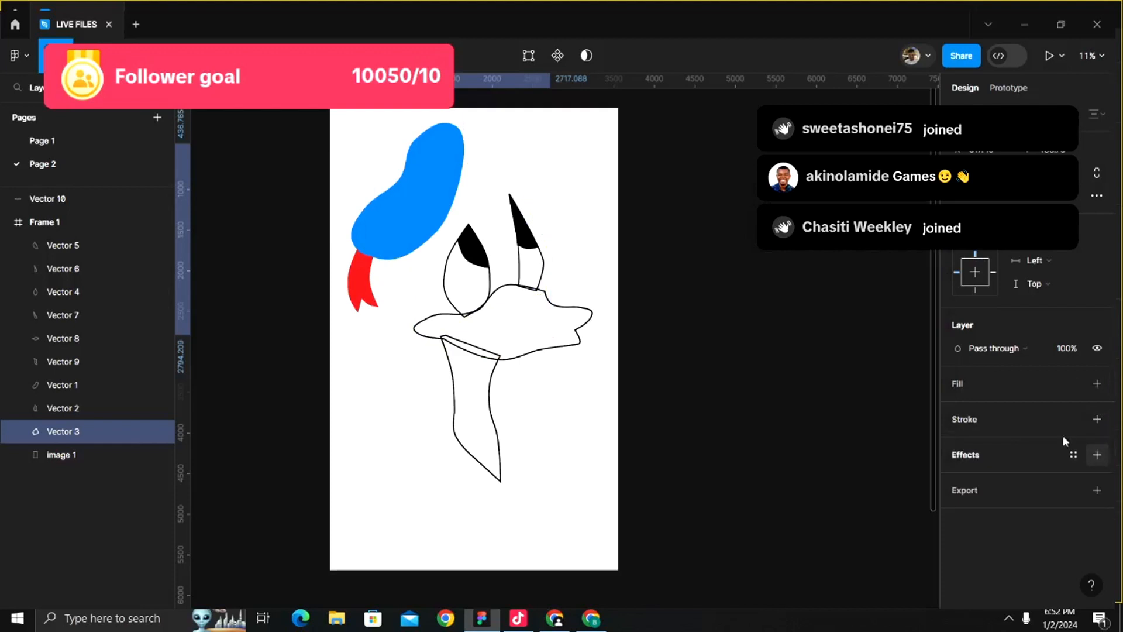
- Add a solid fill to the head shape and color it light orange
{"action": "left_click", "coordinate": [1002, 384]}
{"action": "left_click", "coordinate": [958, 409]}
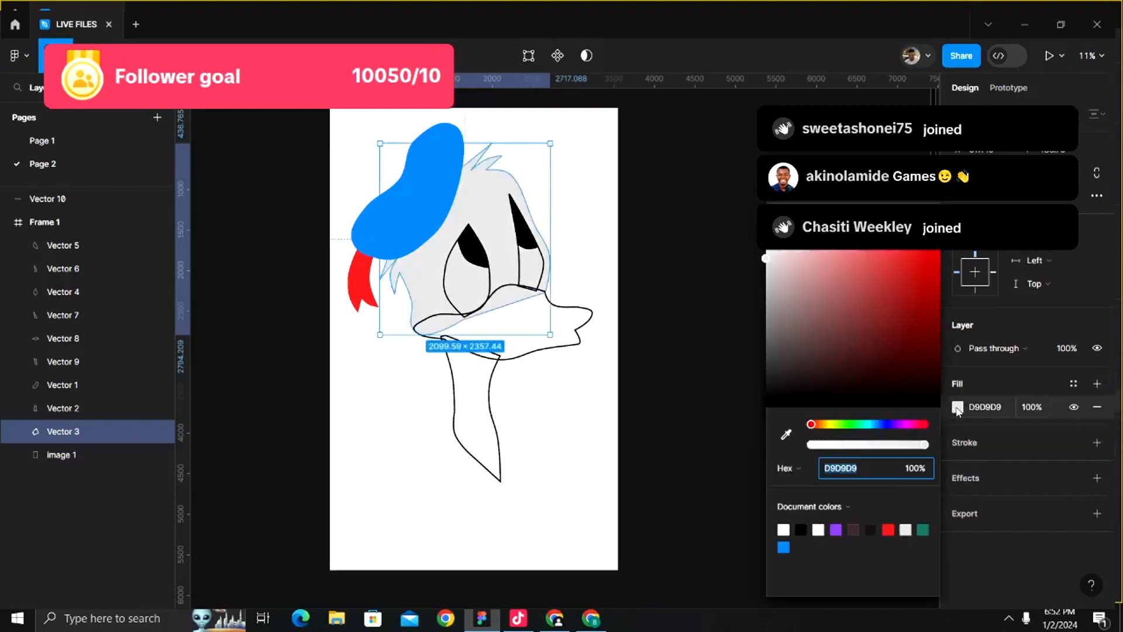
{"action": "left_click", "coordinate": [880, 313]}
{"action": "left_click_drag", "start_coordinate": [877, 288], "coordinate": [860, 257]}
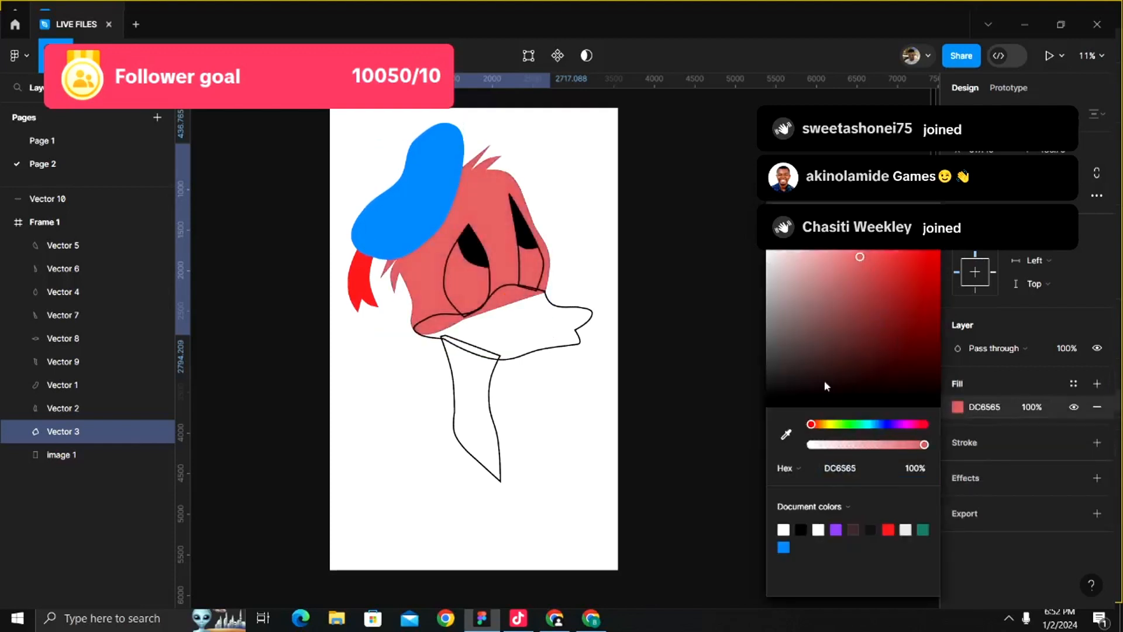
{"action": "left_click", "coordinate": [821, 427]}
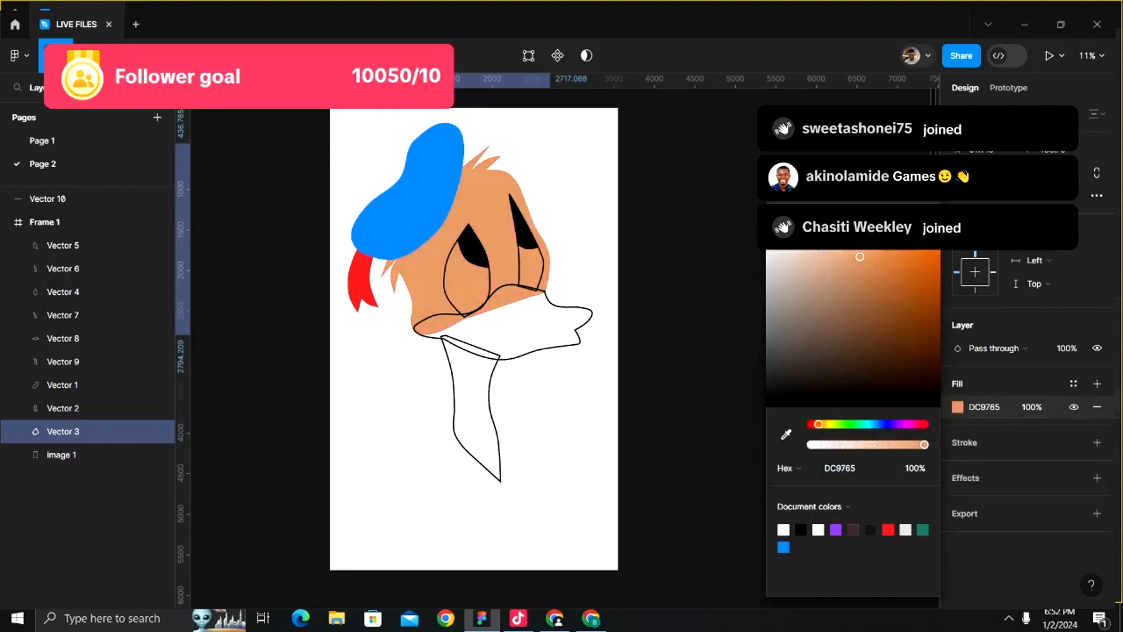
{"action": "left_click", "coordinate": [882, 251]}
{"action": "left_click", "coordinate": [672, 223]}
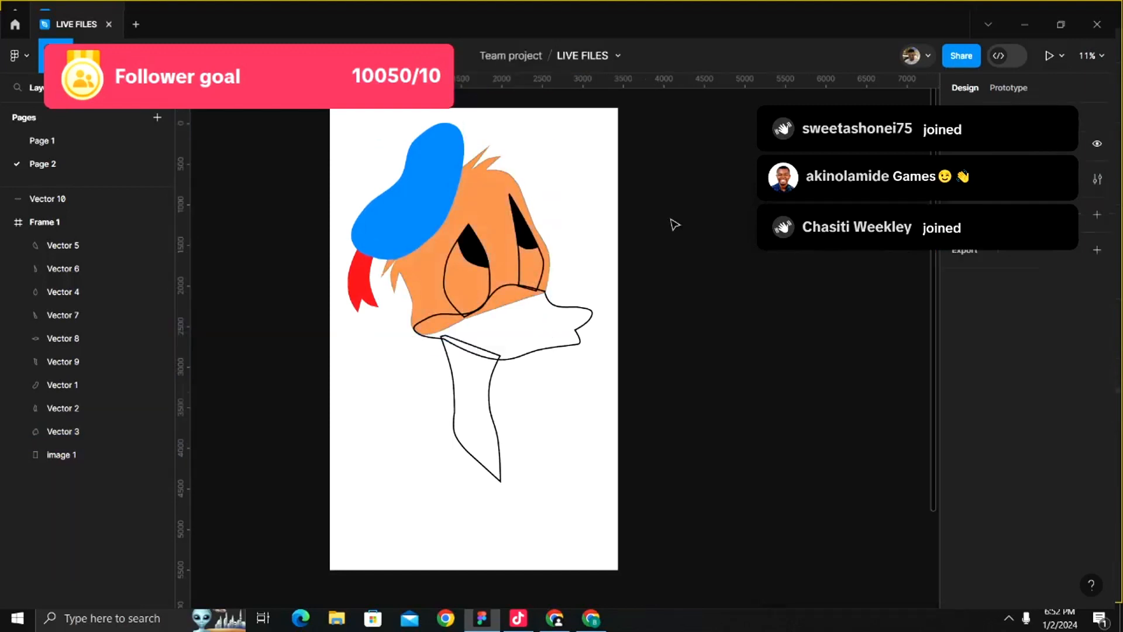
- Add a fill to the two eye outlines and set its color to off-white F8F1F1
{"action": "left_click", "coordinate": [494, 287]}
{"action": "left_click", "coordinate": [526, 242], "text": "shift"}
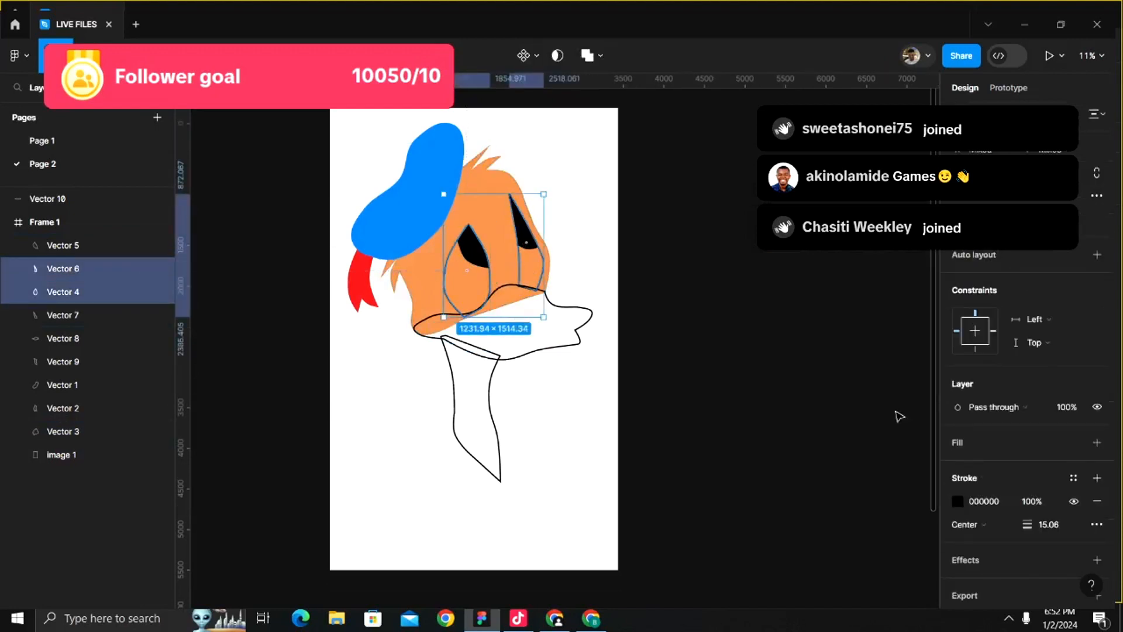
{"action": "left_click", "coordinate": [988, 440]}
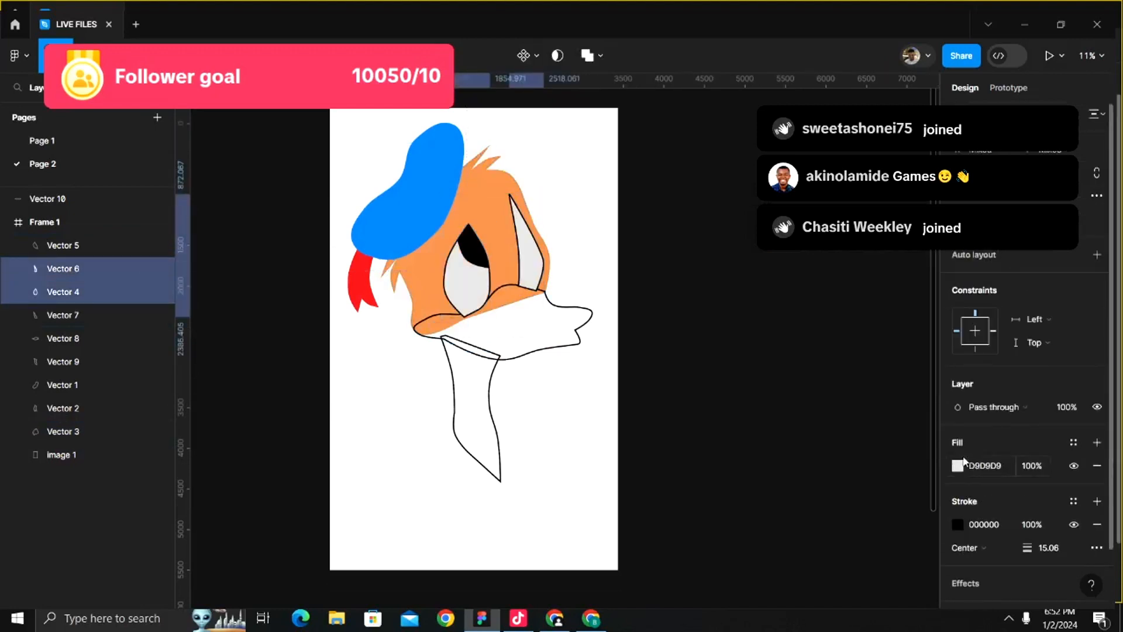
{"action": "left_click", "coordinate": [962, 465]}
{"action": "left_click_drag", "start_coordinate": [842, 298], "coordinate": [677, 168]}
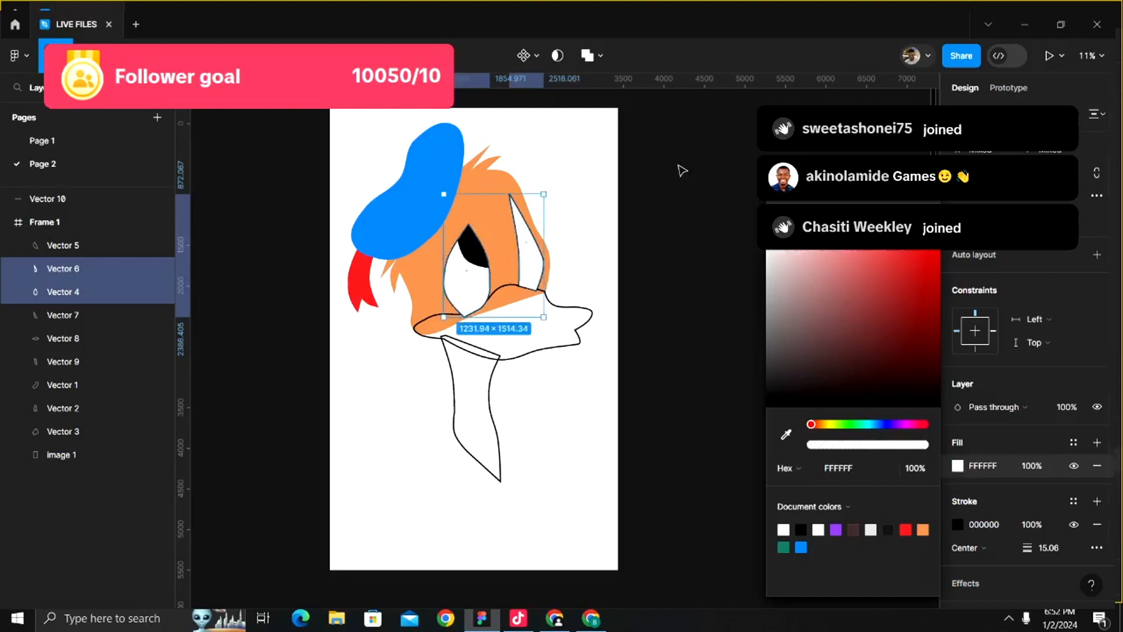
{"action": "left_click", "coordinate": [774, 250]}
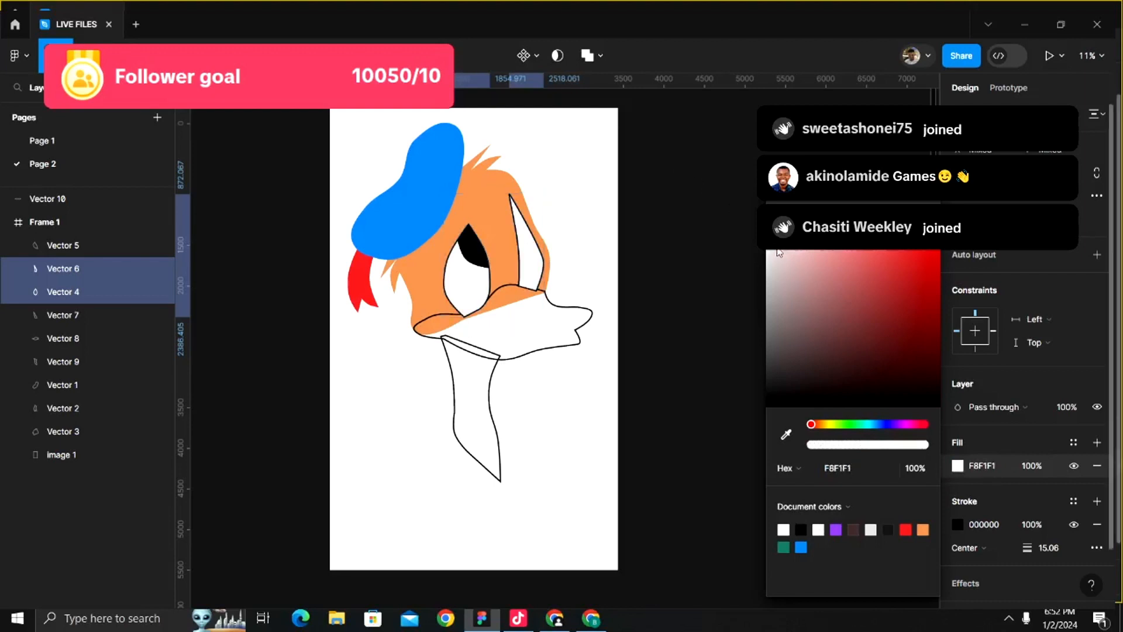
{"action": "left_click", "coordinate": [678, 257]}
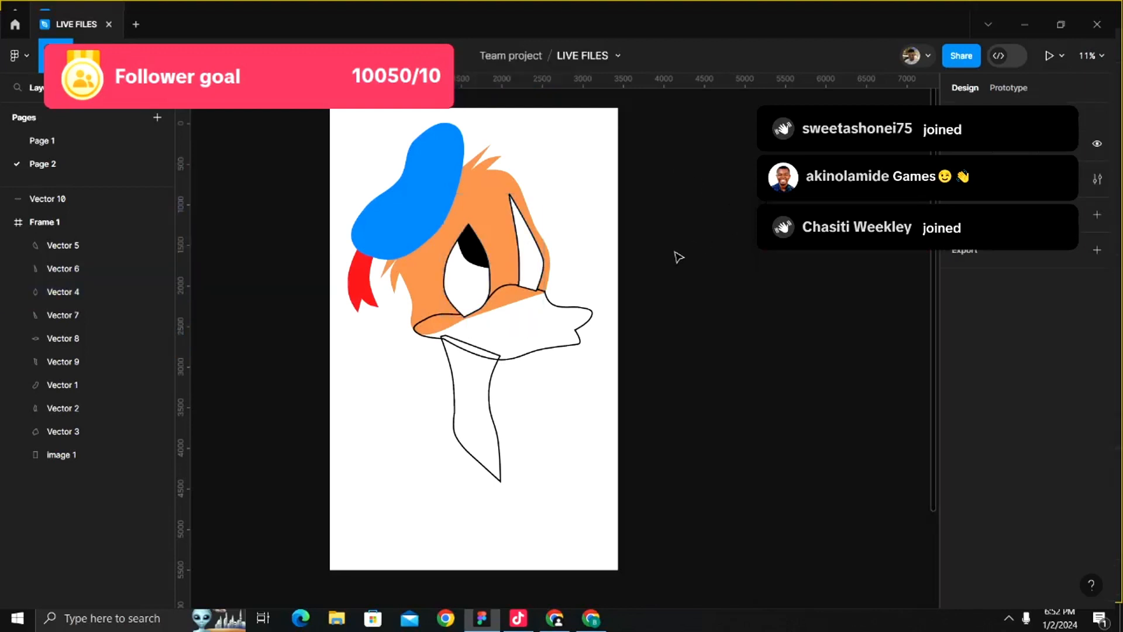
- Find the narrow eye's black pupil among the vector layers and bring it to the front of the layer order
{"action": "left_click", "coordinate": [77, 294]}
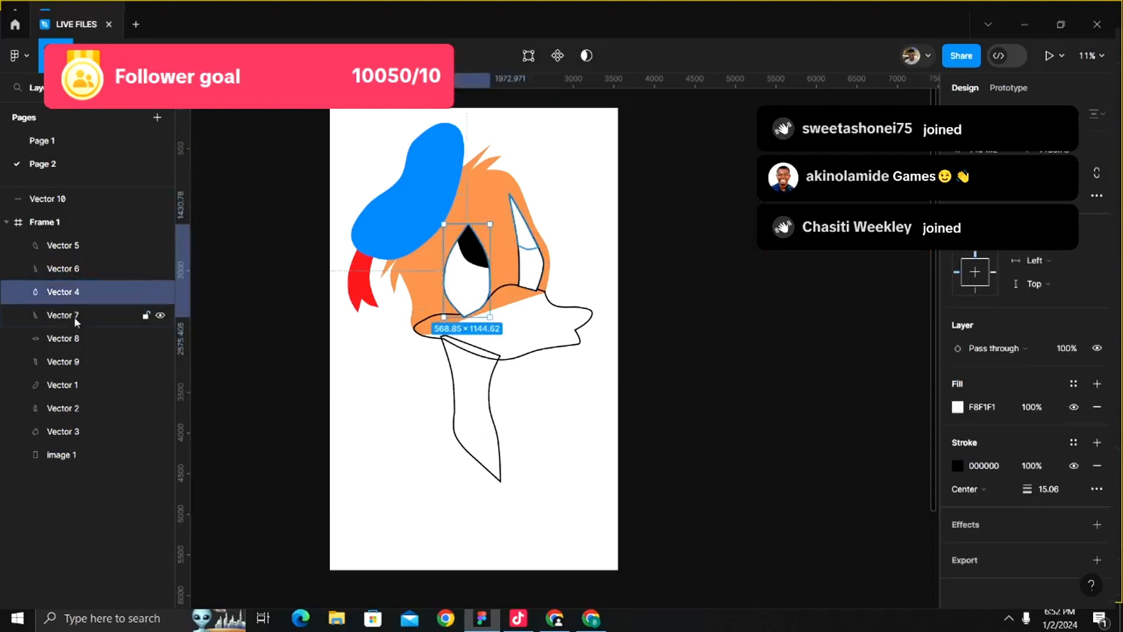
{"action": "left_click", "coordinate": [72, 341]}
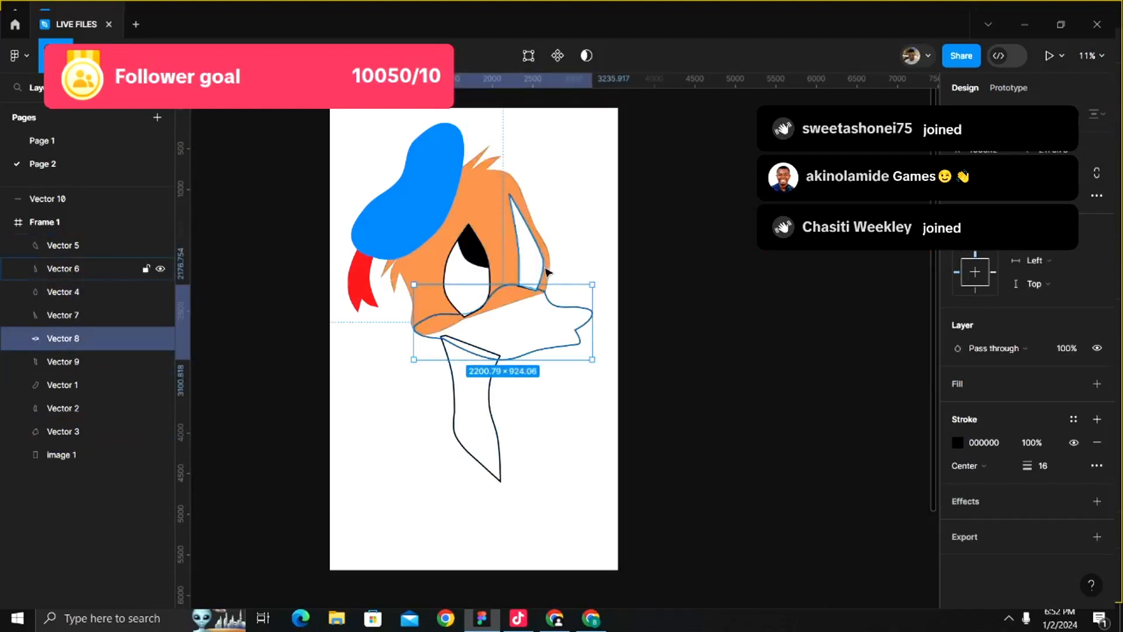
{"action": "left_click", "coordinate": [62, 268]}
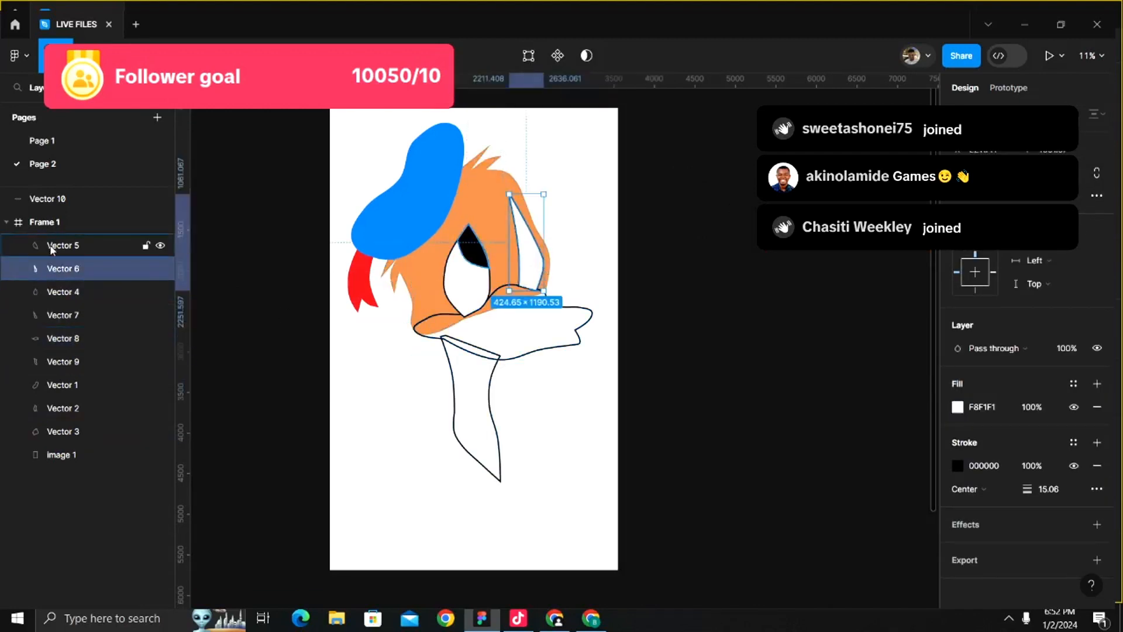
{"action": "left_click", "coordinate": [56, 294]}
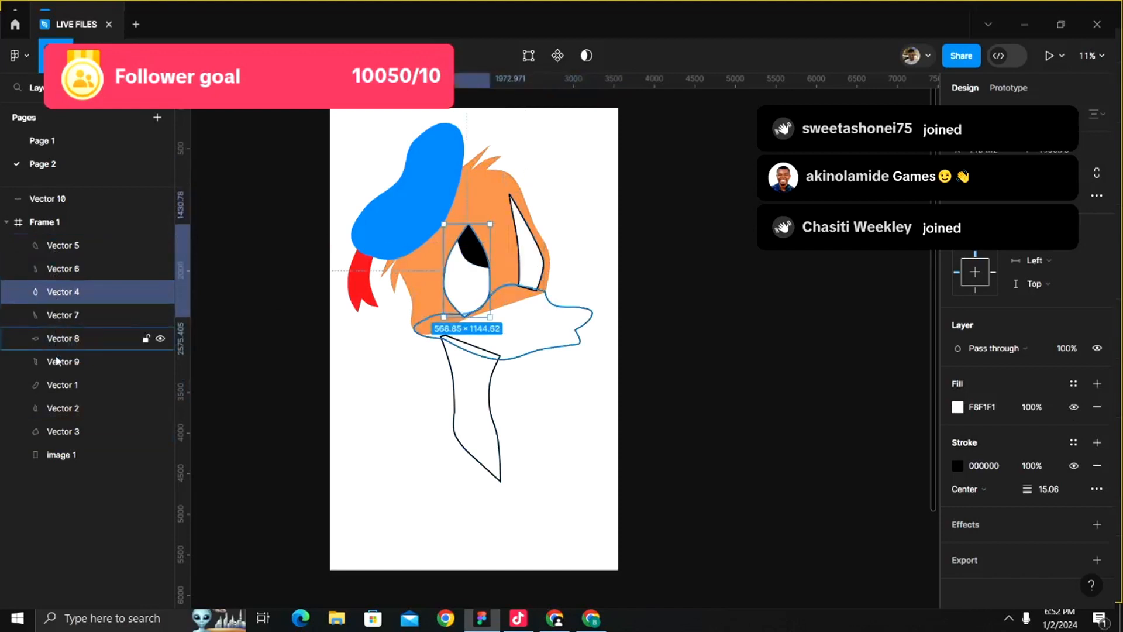
{"action": "left_click", "coordinate": [56, 412]}
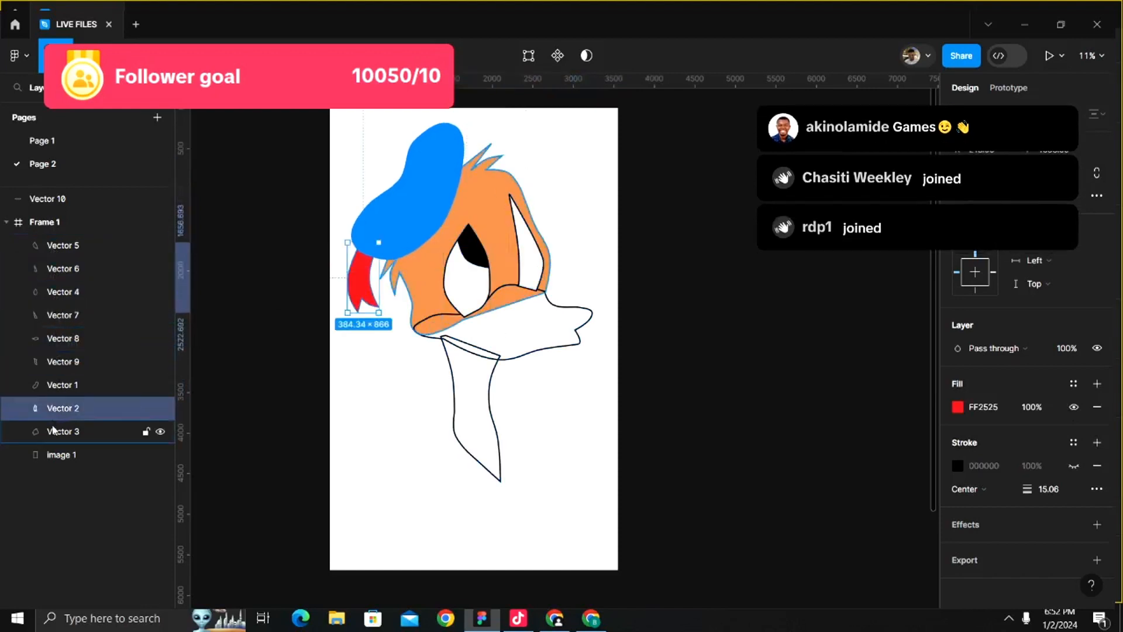
{"action": "left_click", "coordinate": [54, 295]}
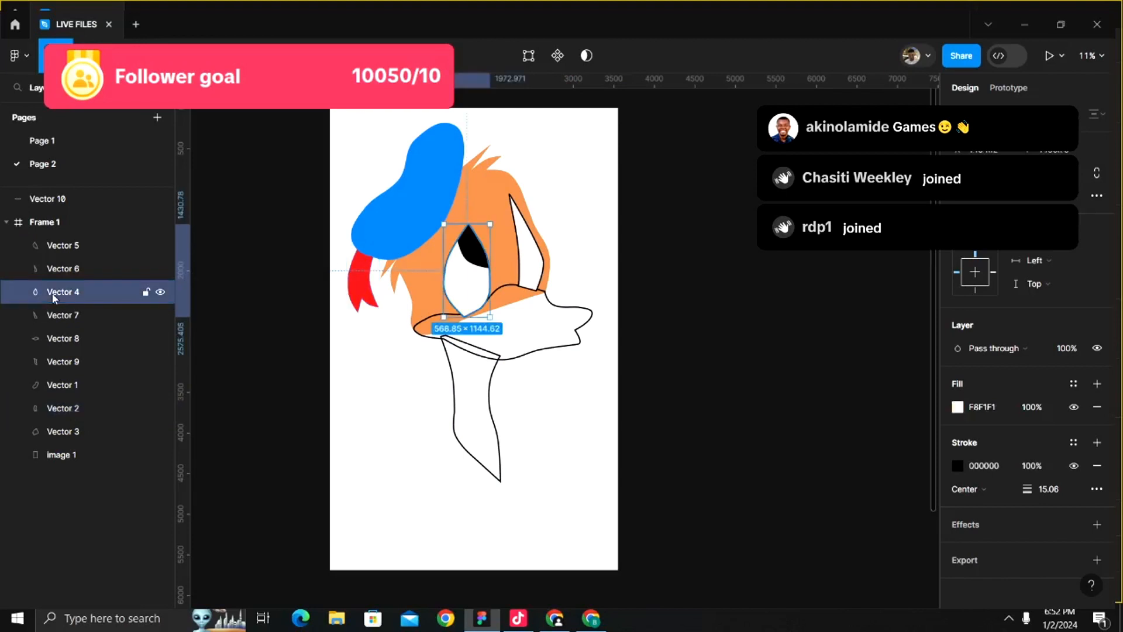
{"action": "left_click", "coordinate": [53, 269]}
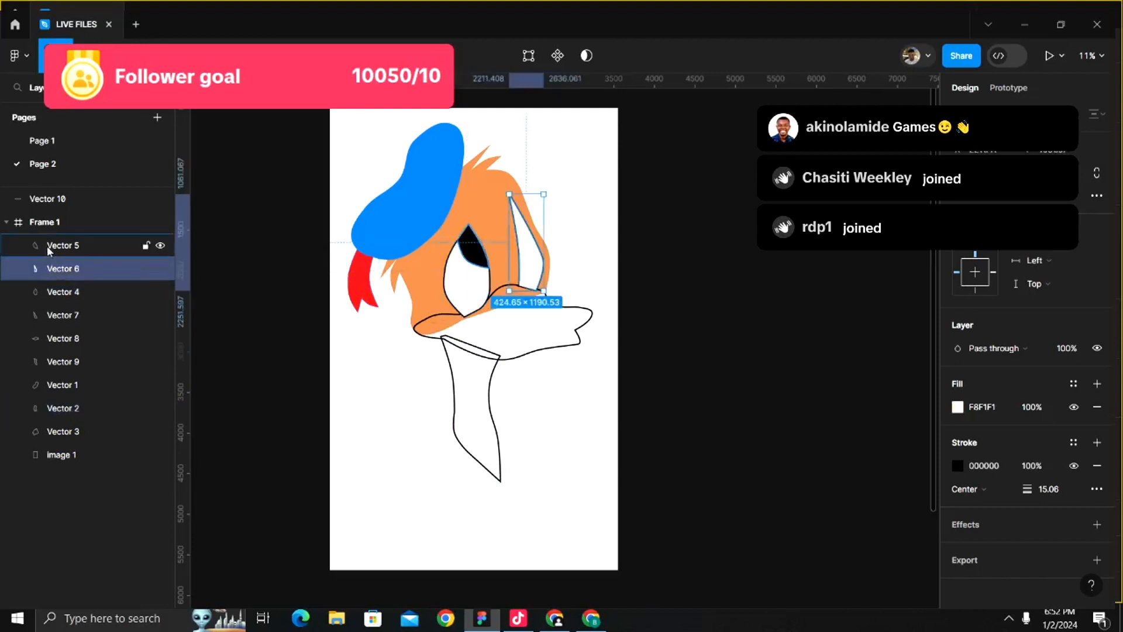
{"action": "left_click", "coordinate": [48, 249]}
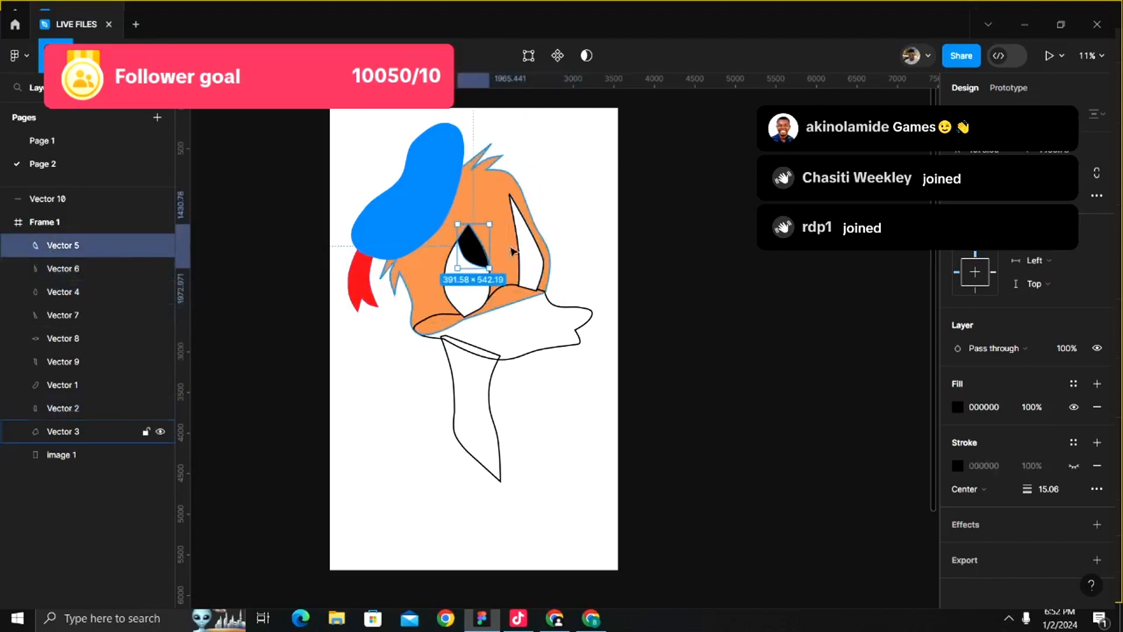
{"action": "scroll", "coordinate": [528, 246], "scroll_direction": "up", "scroll_amount": 3}
{"action": "left_click", "coordinate": [530, 290]}
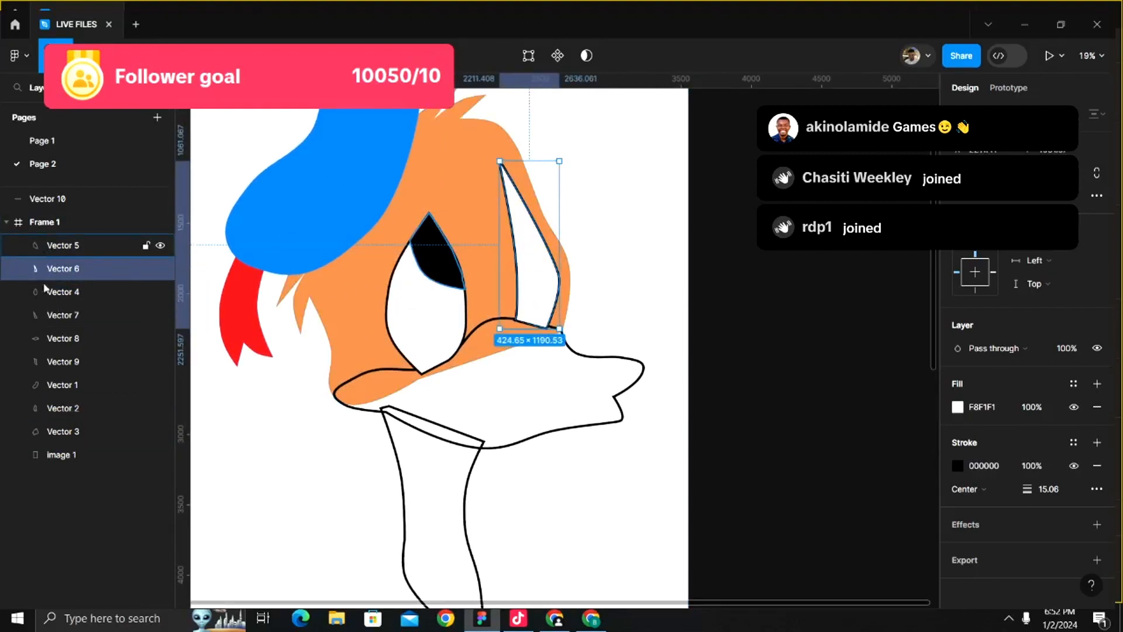
{"action": "left_click", "coordinate": [56, 325]}
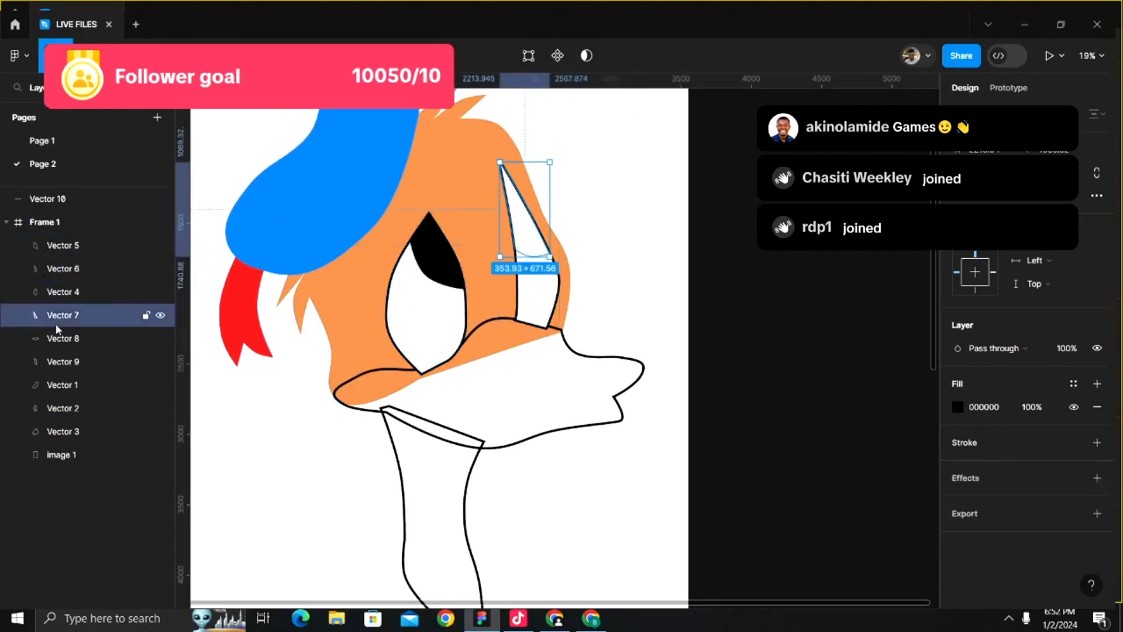
{"action": "key", "text": "bracketright"}
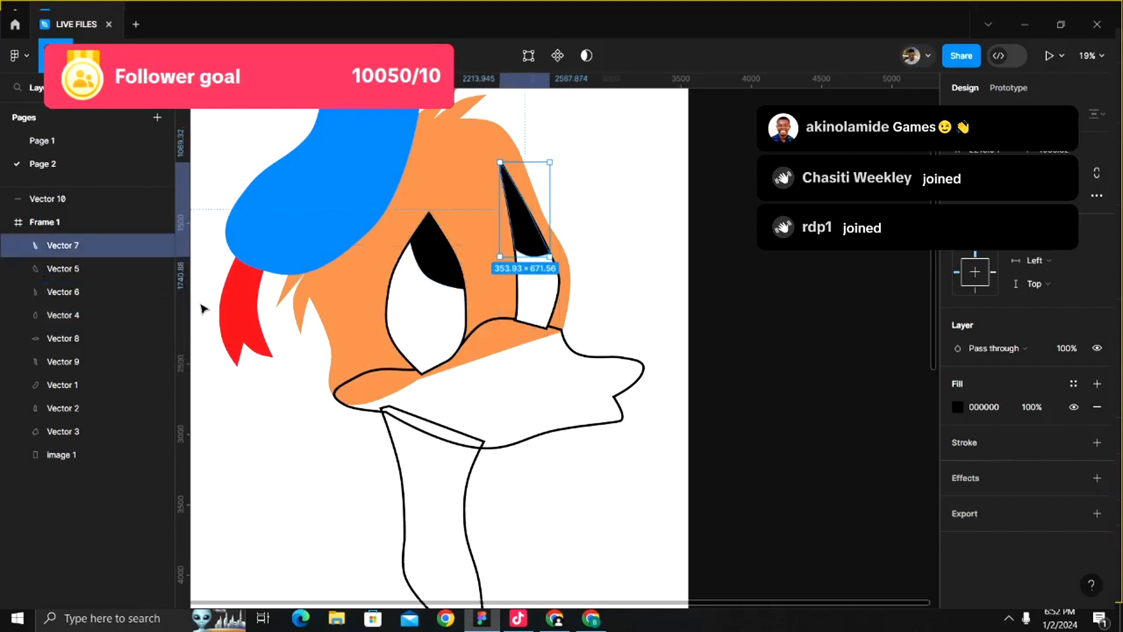
- Select the beak outline and bring it to the front of the layer order
{"action": "right_click", "coordinate": [592, 314]}
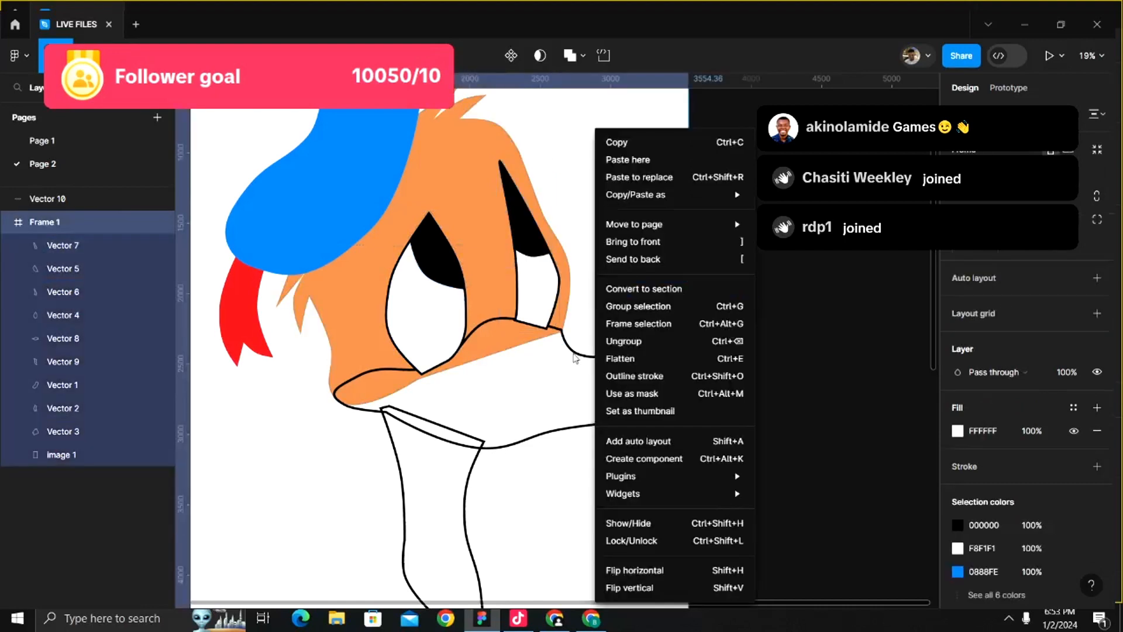
{"action": "key", "text": "Escape"}
{"action": "right_click", "coordinate": [583, 360]}
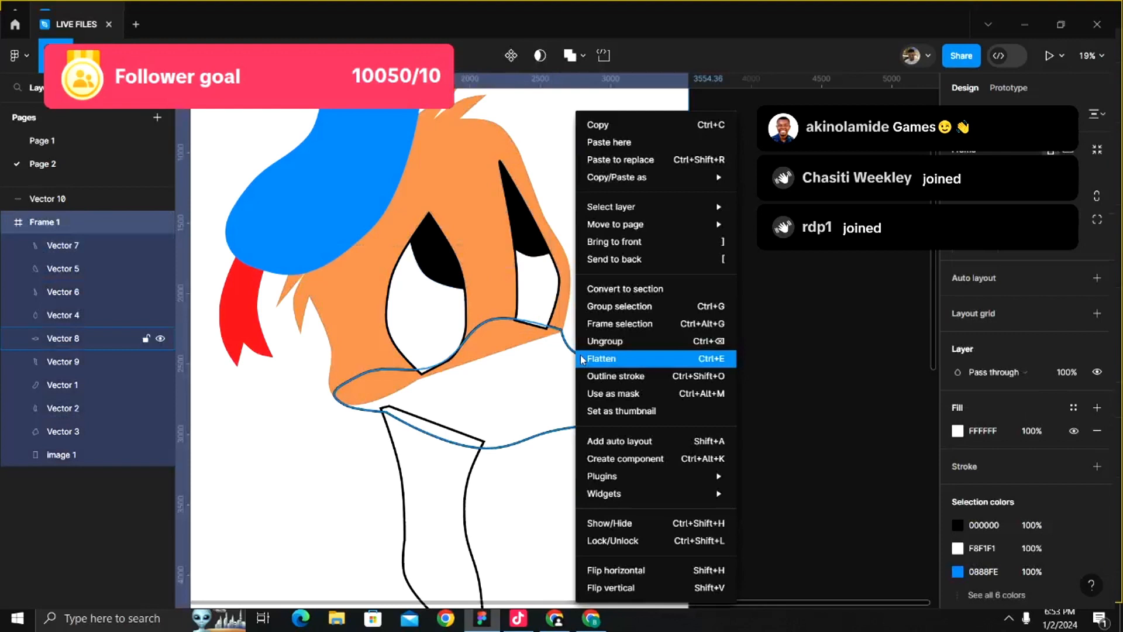
{"action": "key", "text": "Escape"}
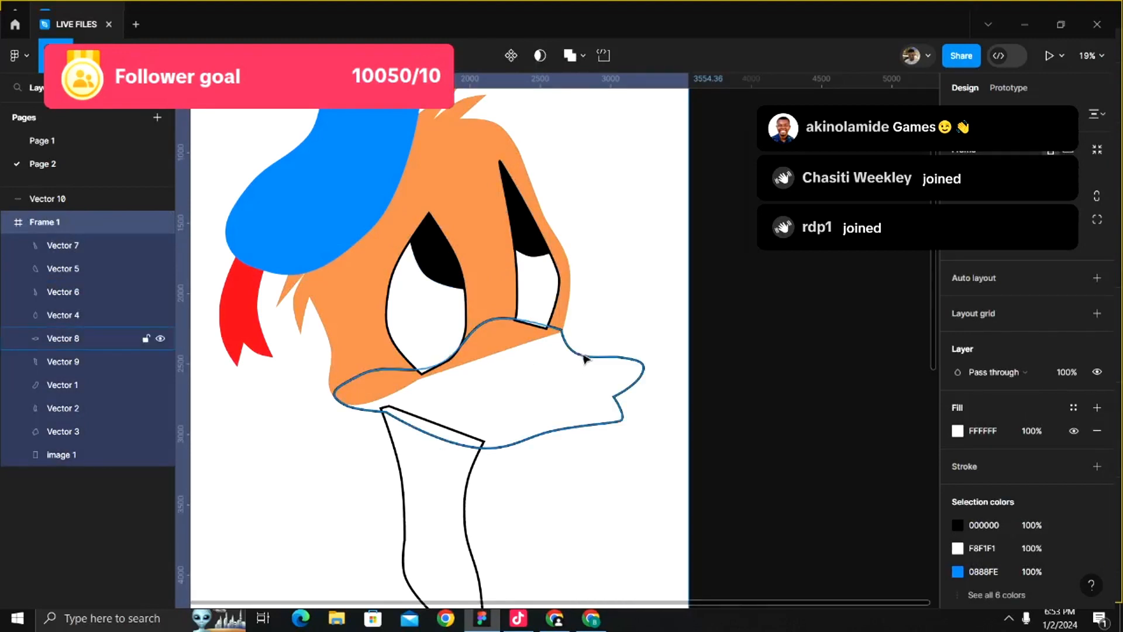
{"action": "left_click", "coordinate": [582, 356]}
{"action": "key", "text": "ctrl+shift+bracketright"}
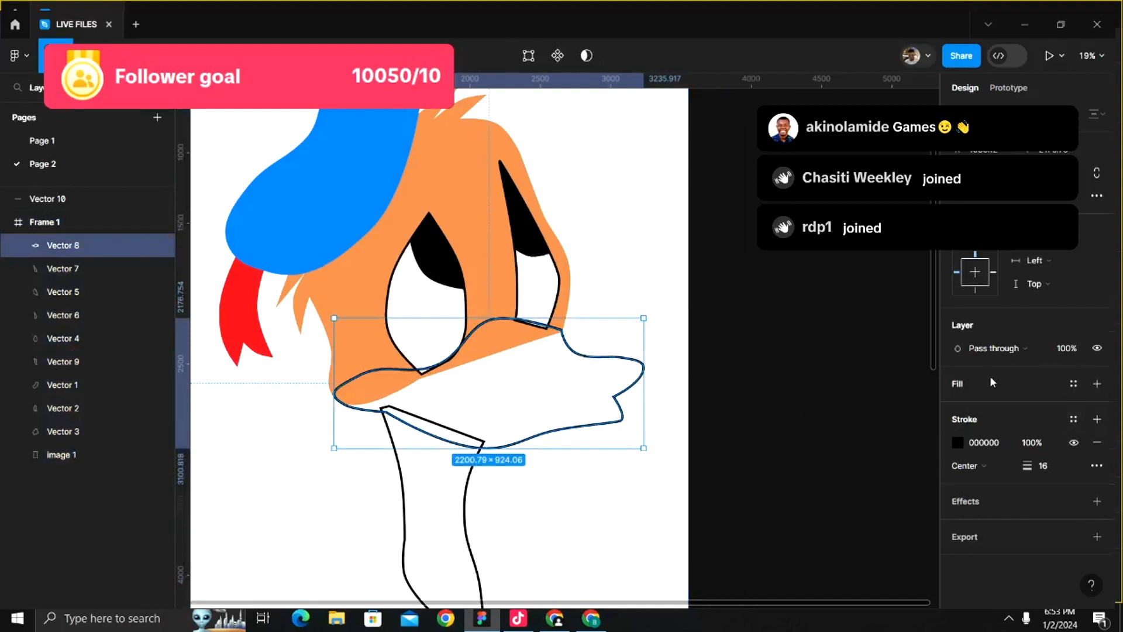
- Add a solid fill to the beak and color it bright yellow FFE817
{"action": "left_click", "coordinate": [979, 386]}
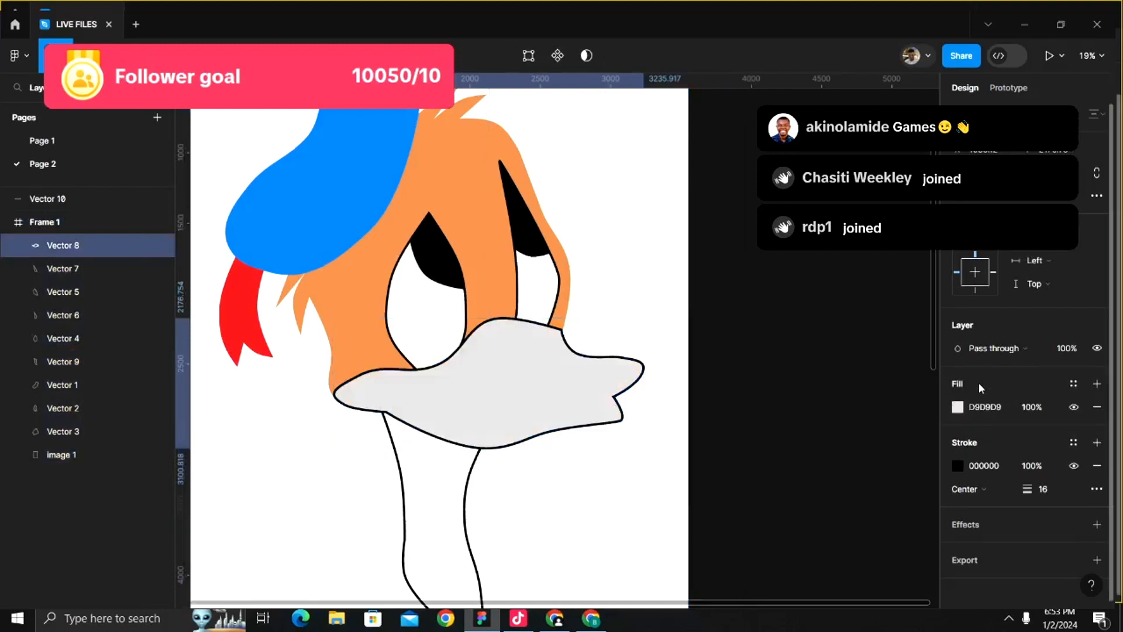
{"action": "left_click", "coordinate": [959, 407]}
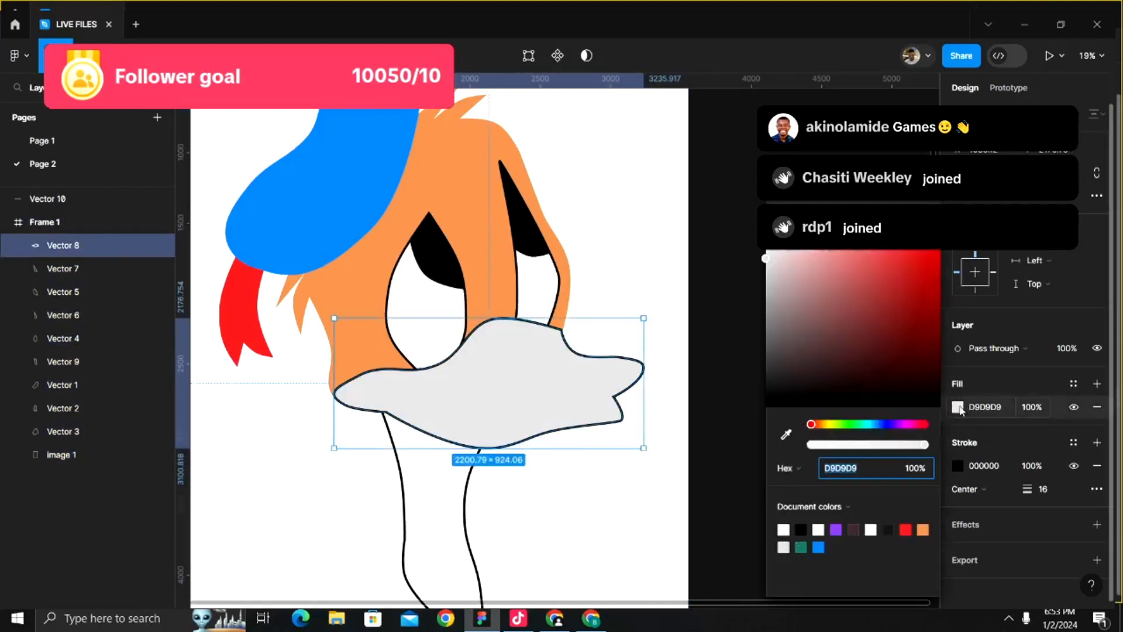
{"action": "left_click", "coordinate": [828, 428]}
{"action": "left_click_drag", "start_coordinate": [883, 293], "coordinate": [926, 251]}
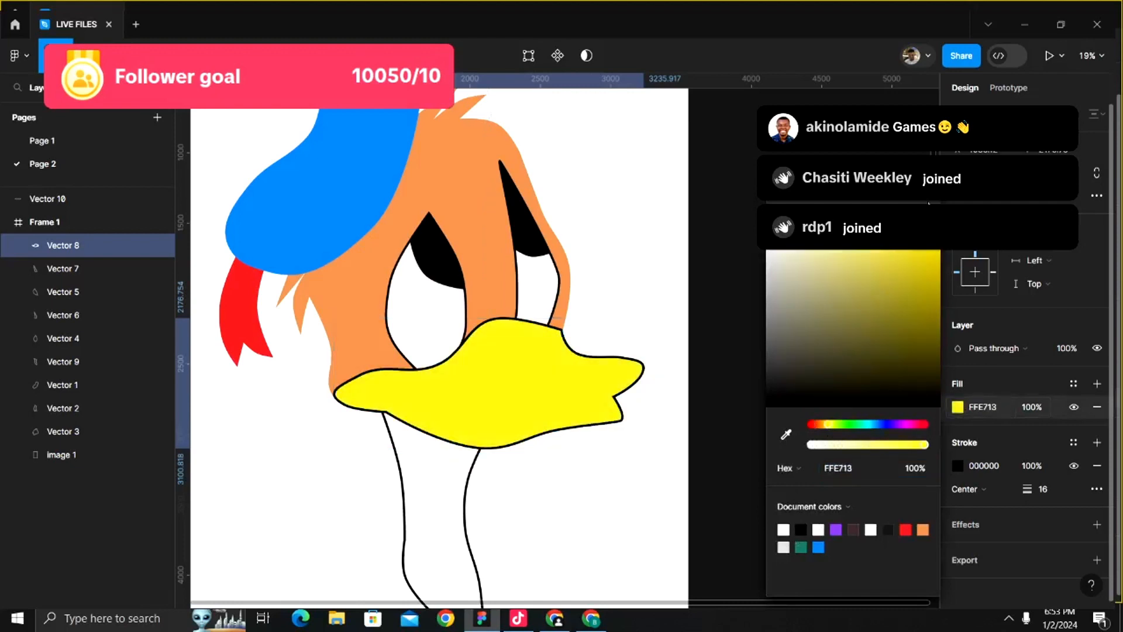
{"action": "scroll", "coordinate": [556, 354], "scroll_direction": "up", "scroll_amount": 5}
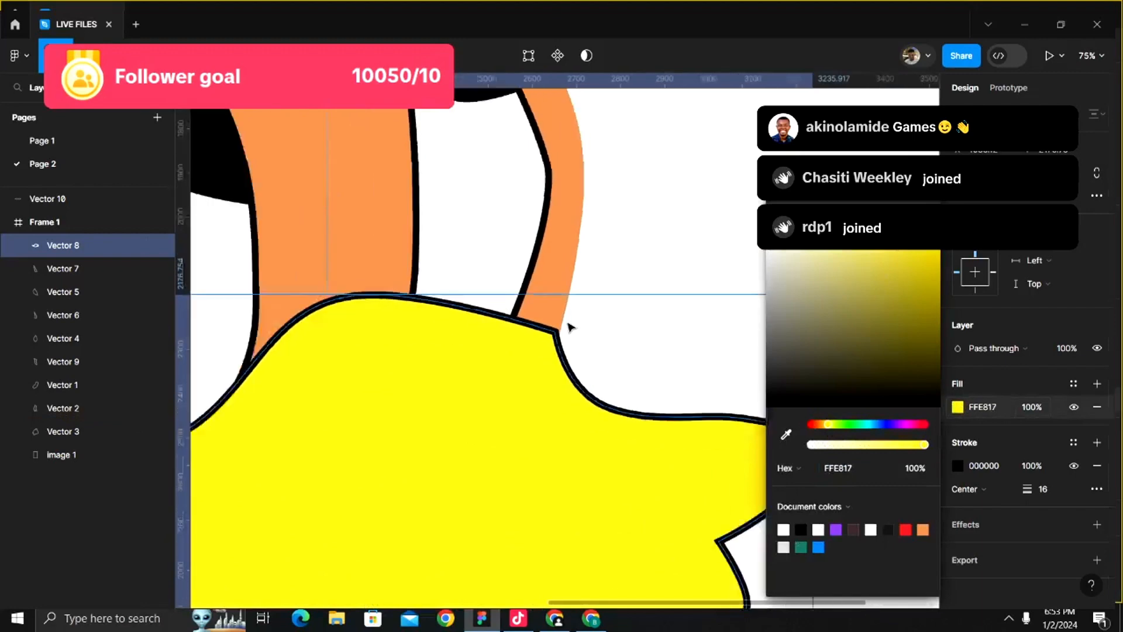
{"action": "scroll", "coordinate": [569, 324], "scroll_direction": "down", "scroll_amount": 8}
{"action": "left_click", "coordinate": [598, 403]}
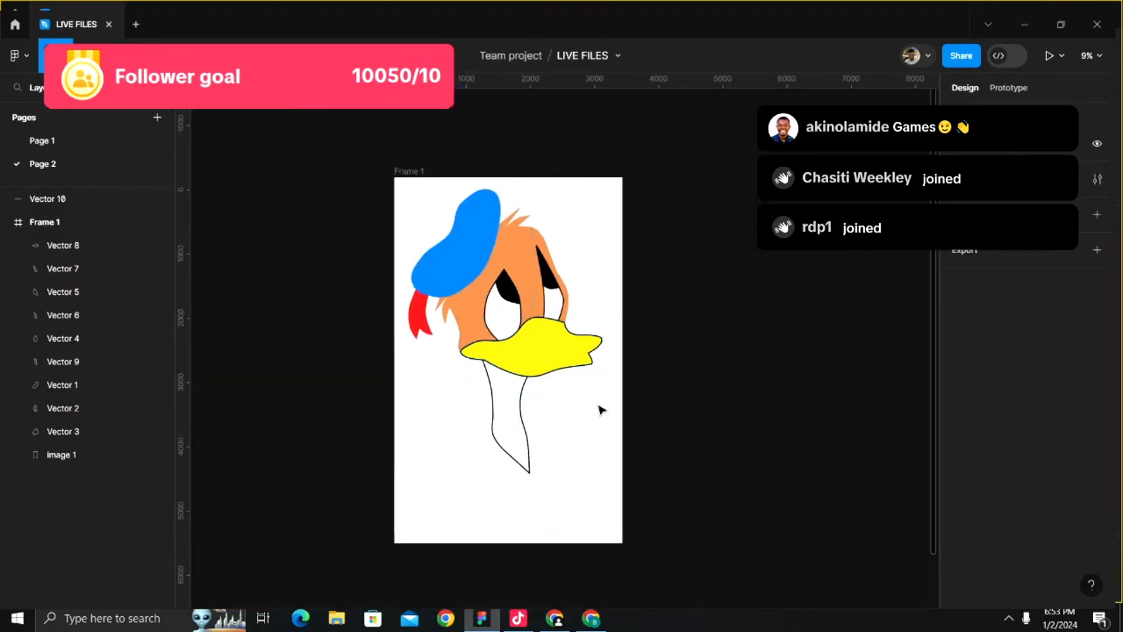
- Add a fill to the neck shape and match it to the head's orange EC9251 by sampling the color from the head
{"action": "right_click", "coordinate": [524, 413]}
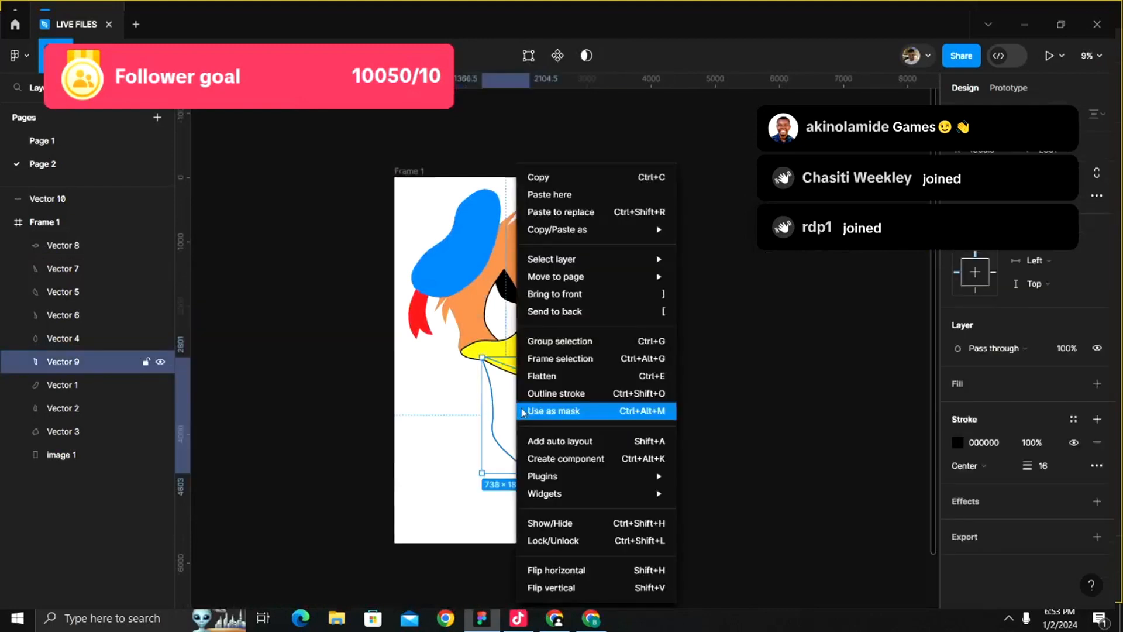
{"action": "key", "text": "Escape"}
{"action": "key", "text": "i"}
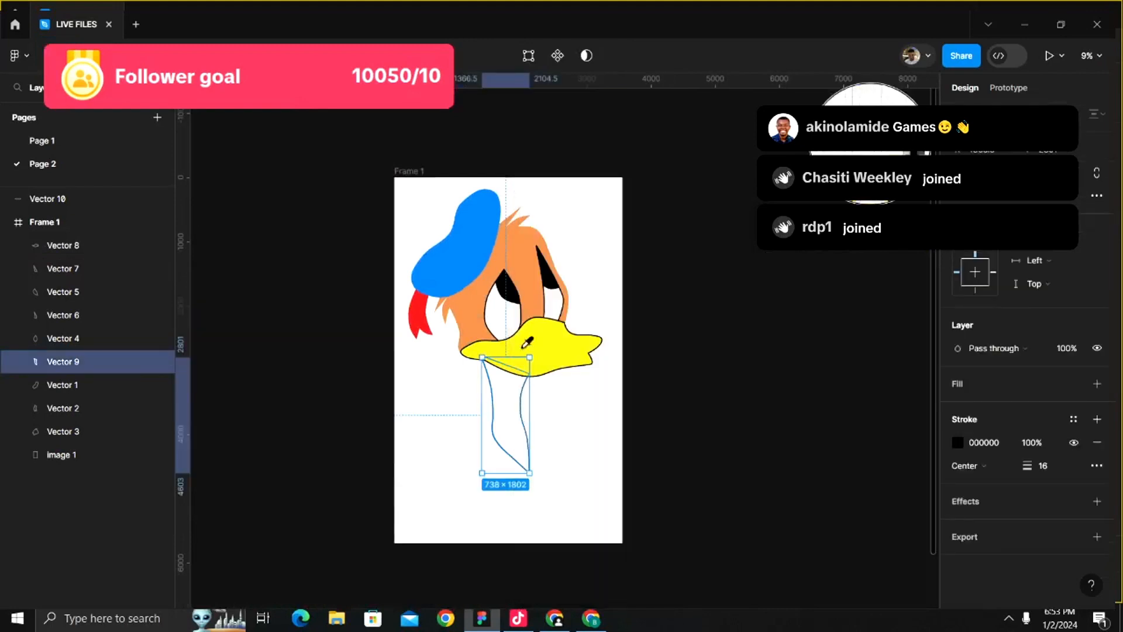
{"action": "left_click", "coordinate": [528, 259]}
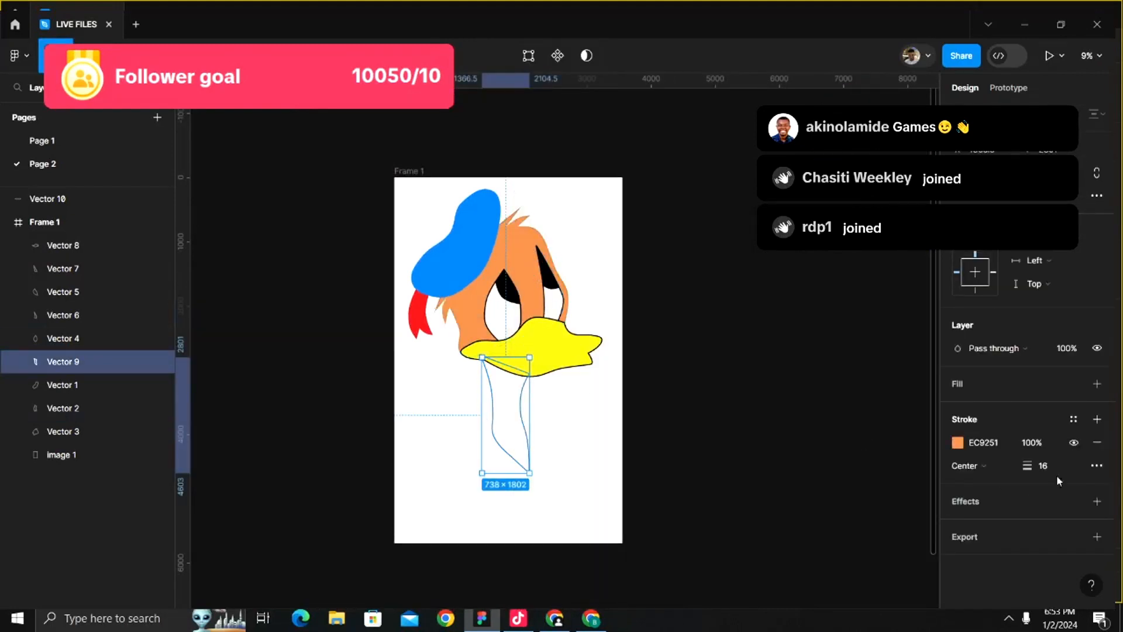
{"action": "key", "text": "ctrl+z"}
{"action": "left_click", "coordinate": [992, 385]}
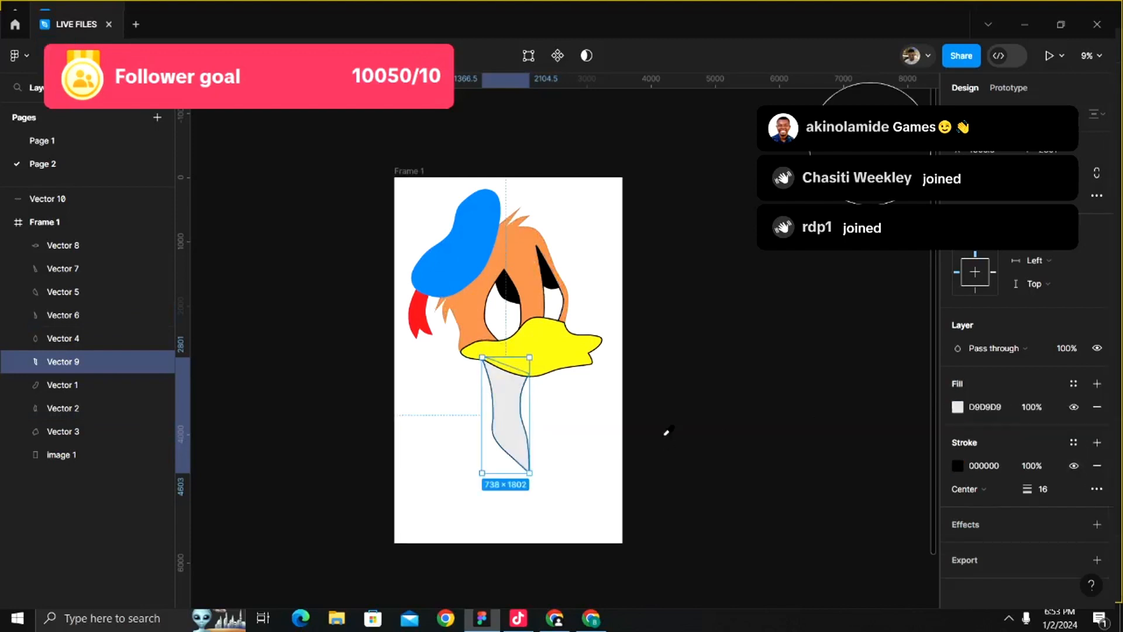
{"action": "left_click", "coordinate": [528, 238]}
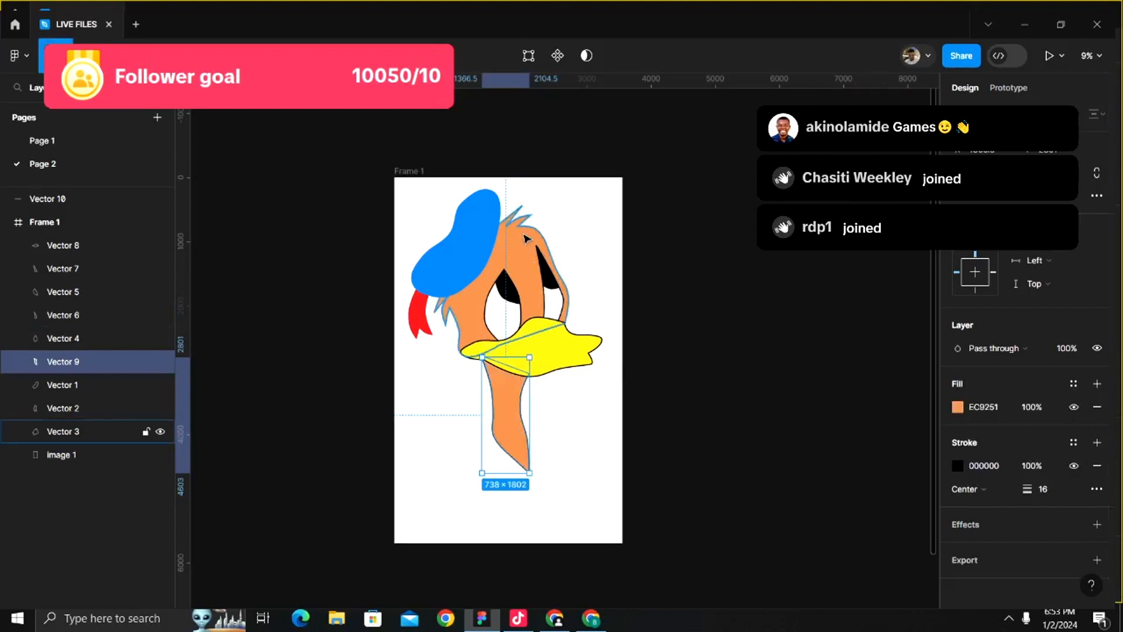
{"action": "left_click", "coordinate": [678, 333]}
- Make the hidden black strokes of the blue hat and the red ribbon visible again
{"action": "left_click", "coordinate": [473, 276]}
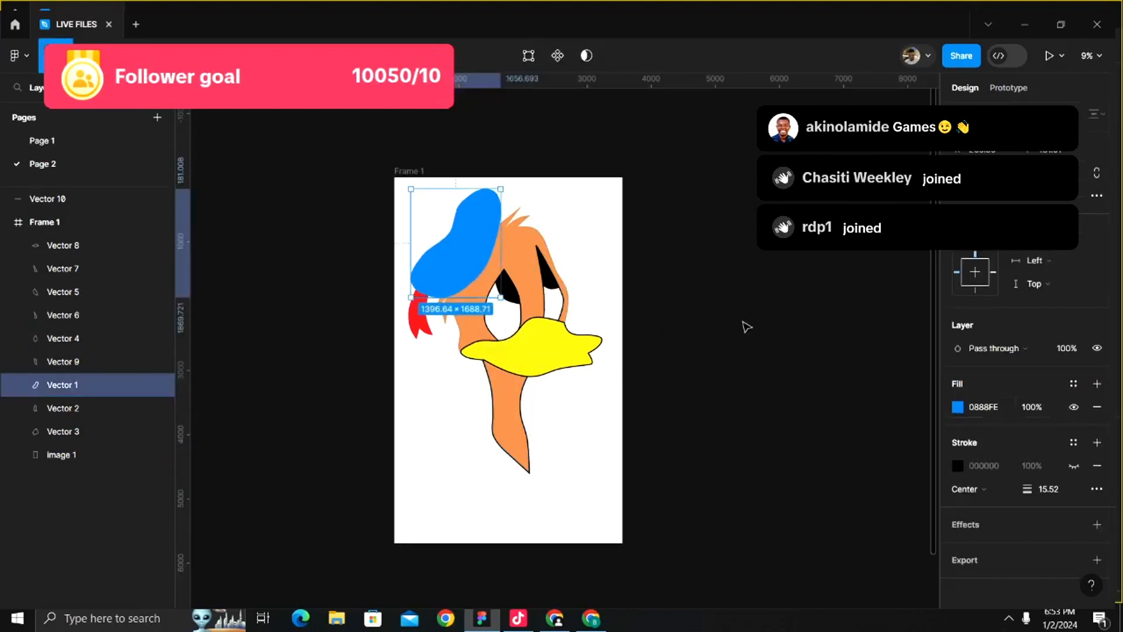
{"action": "left_click", "coordinate": [1075, 466]}
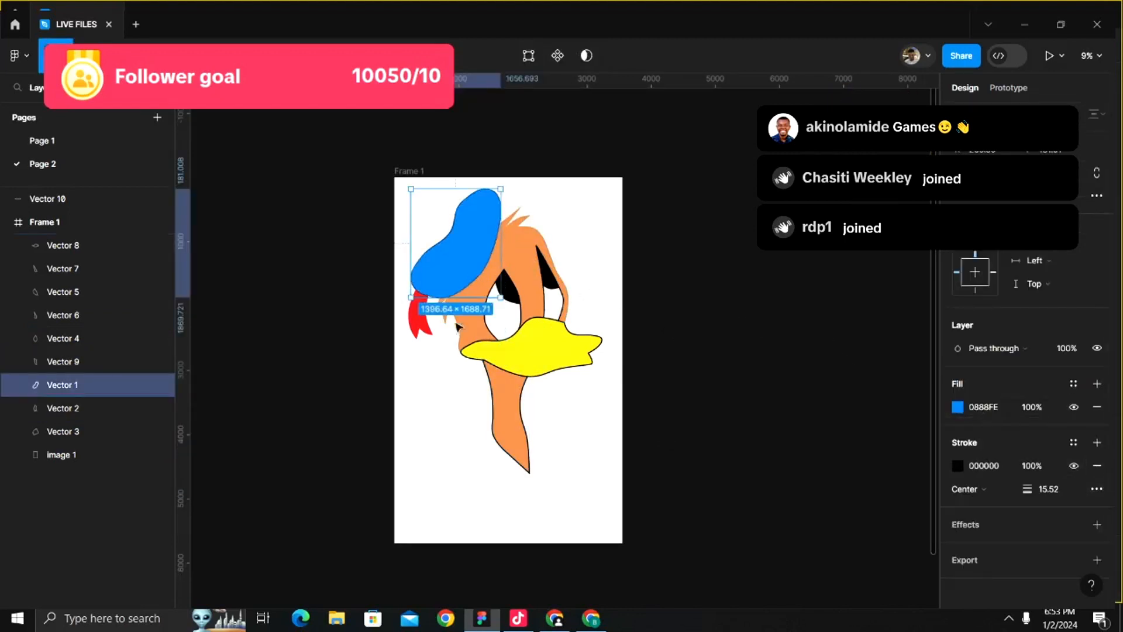
{"action": "left_click", "coordinate": [416, 328]}
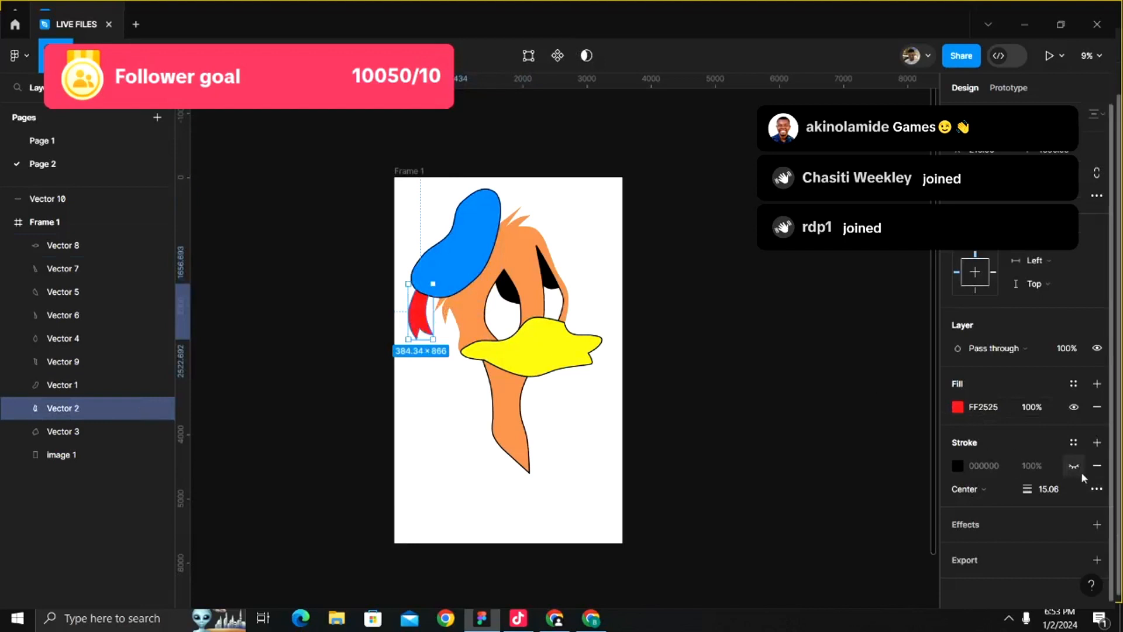
{"action": "left_click", "coordinate": [1075, 467]}
- Add a black stroke to the orange head shape and set its weight to 15
{"action": "left_click", "coordinate": [526, 250]}
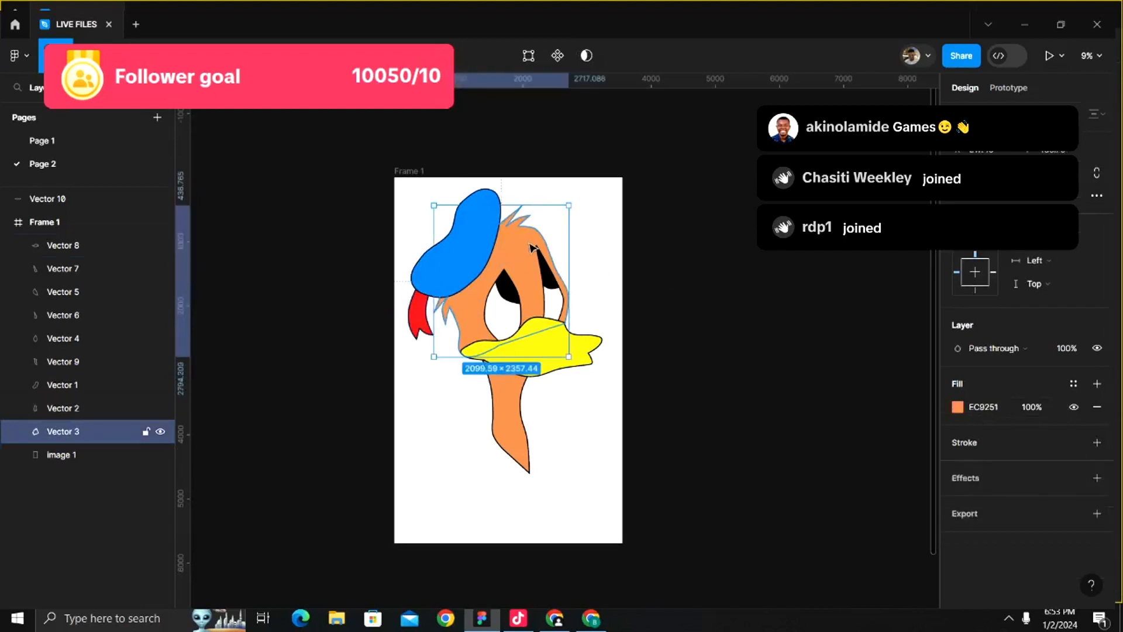
{"action": "left_click", "coordinate": [1000, 447]}
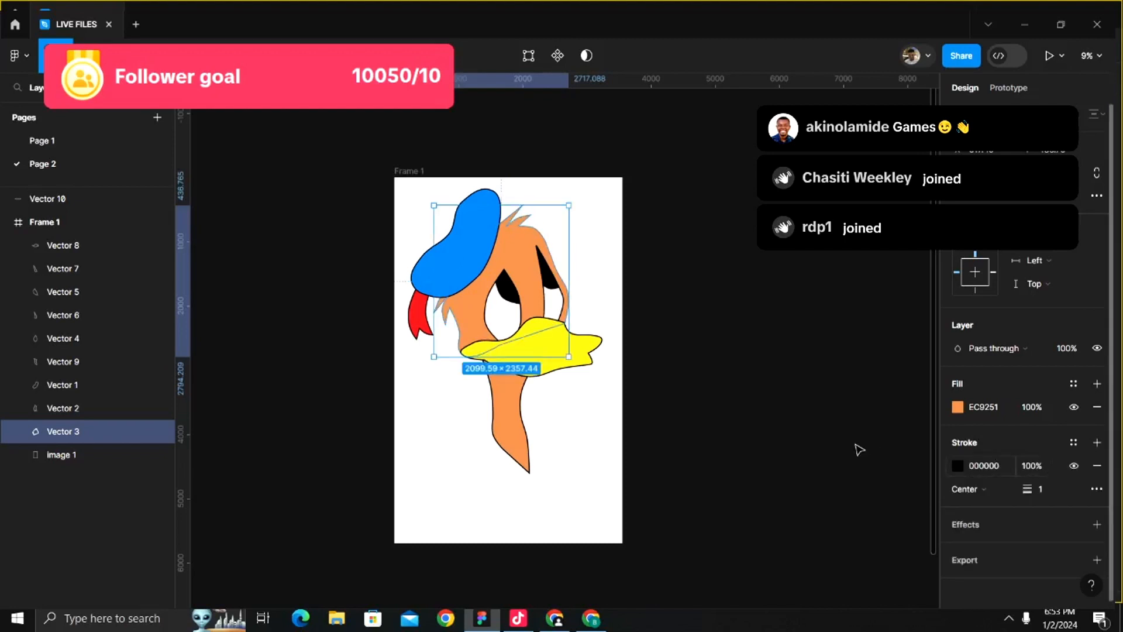
{"action": "key", "text": "ctrl+z"}
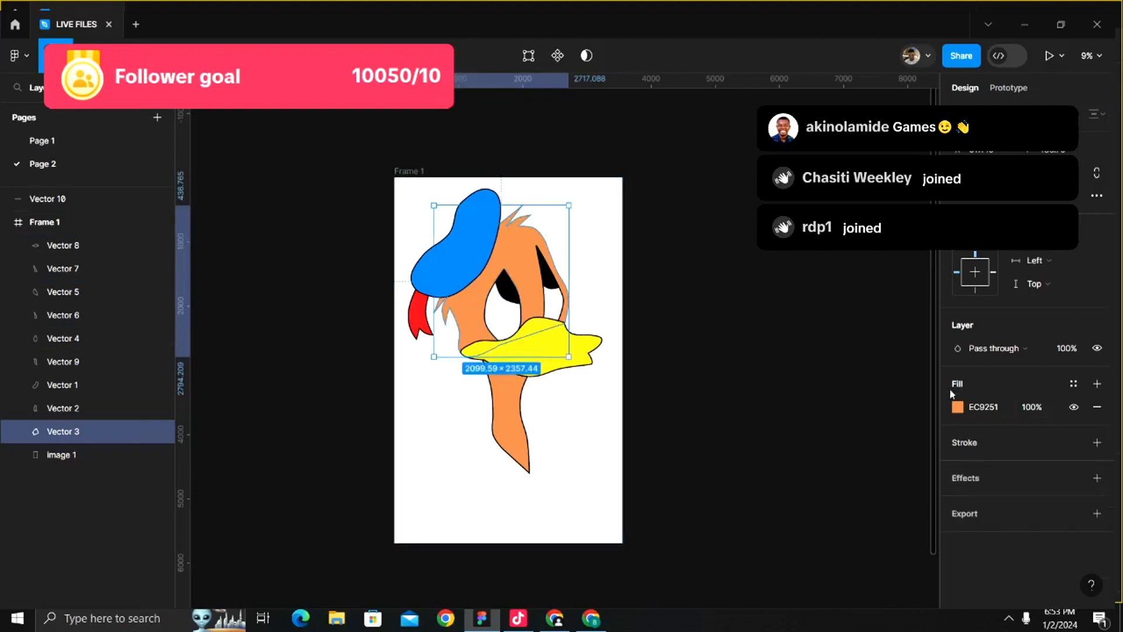
{"action": "left_click", "coordinate": [980, 451]}
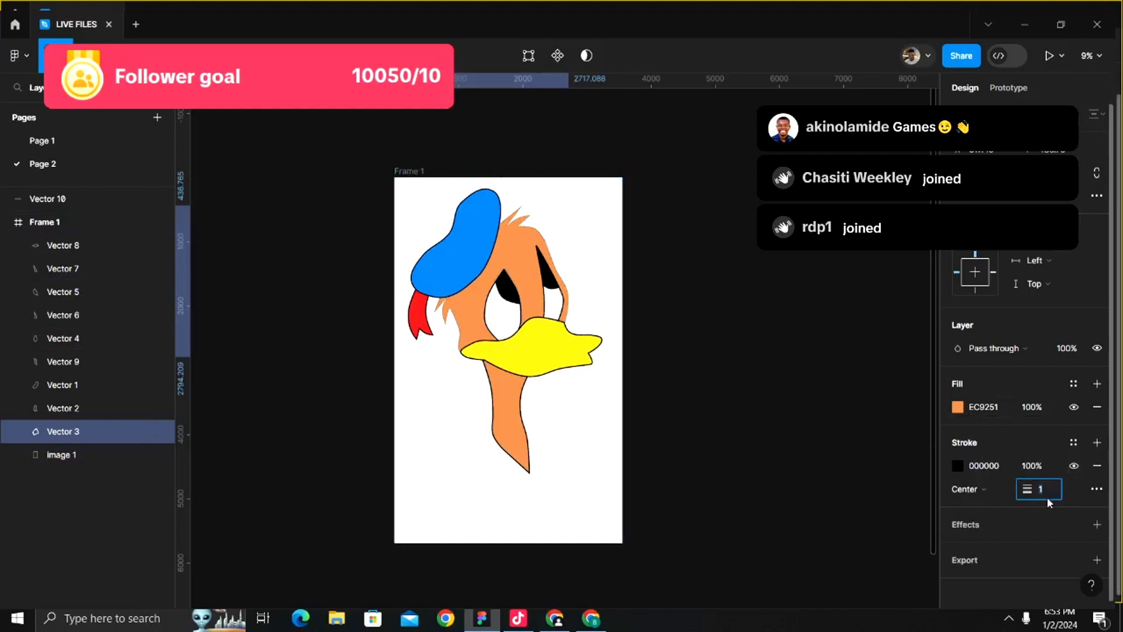
{"action": "type", "text": "1"}
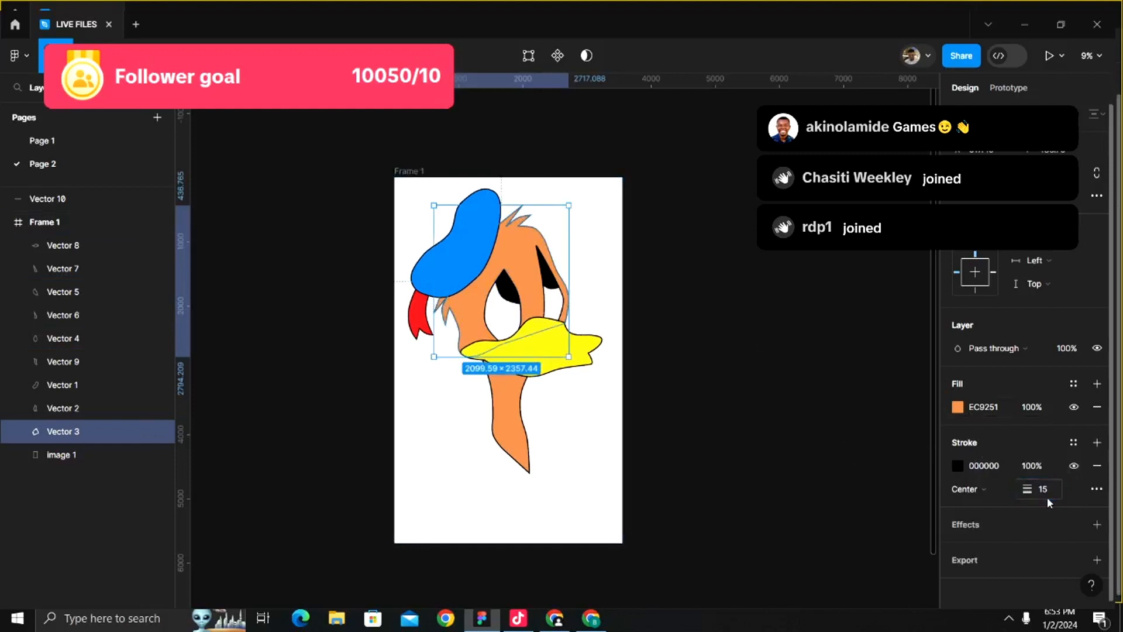
{"action": "left_click", "coordinate": [738, 396]}
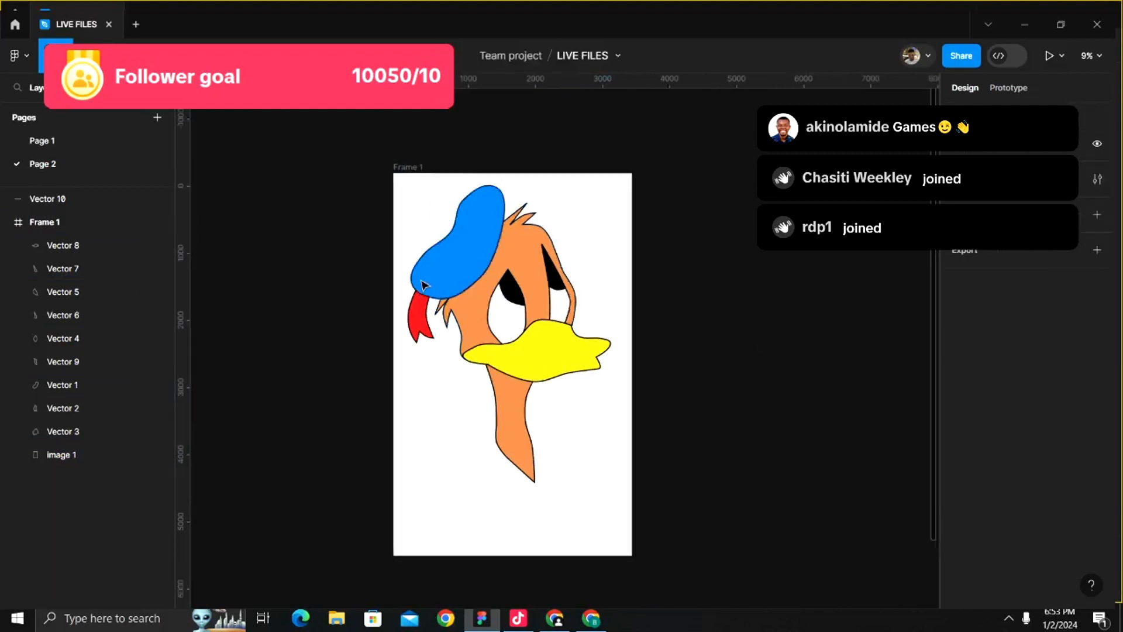
{"action": "scroll", "coordinate": [531, 387], "scroll_direction": "up", "scroll_amount": 3}
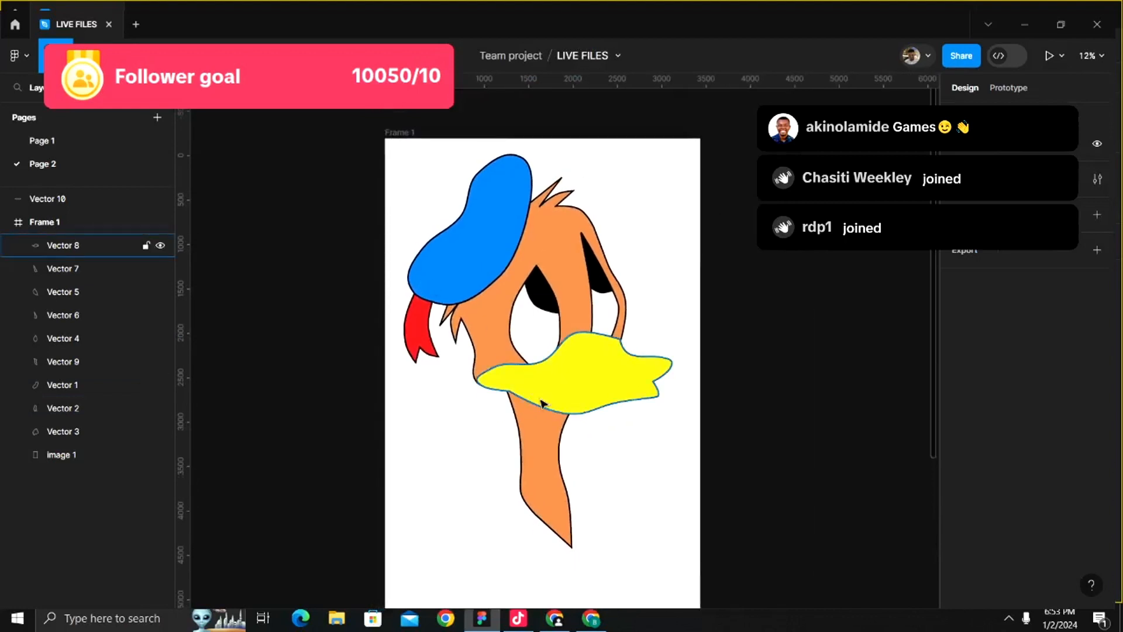
- Change the fill color of the blue hat to pink E83FD7
{"action": "left_click", "coordinate": [482, 258]}
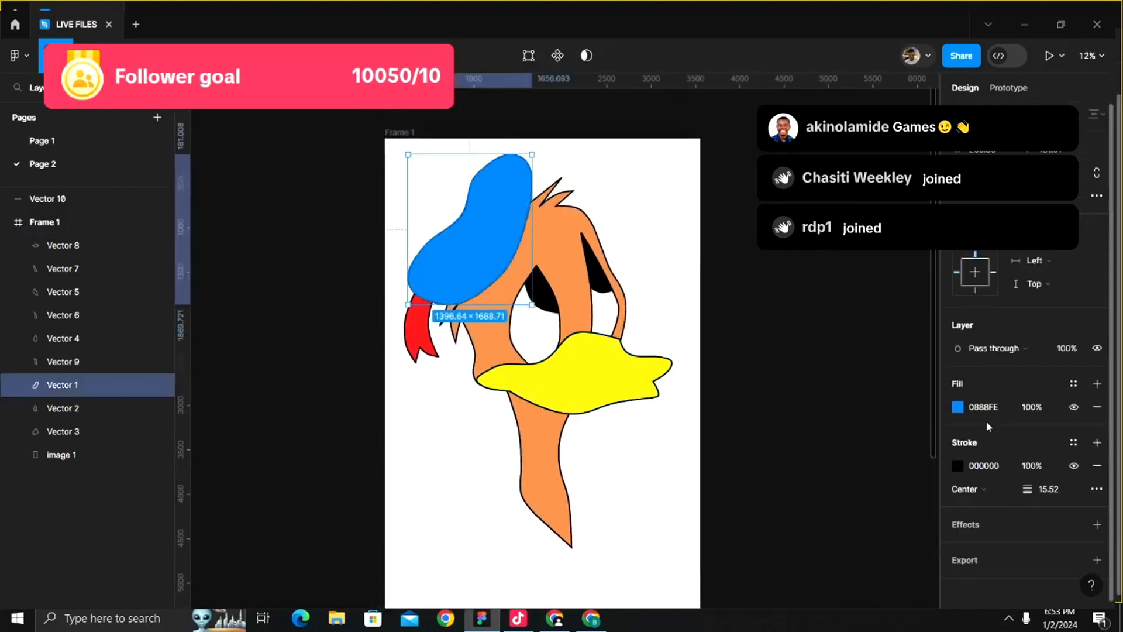
{"action": "left_click", "coordinate": [958, 408]}
{"action": "left_click", "coordinate": [910, 425]}
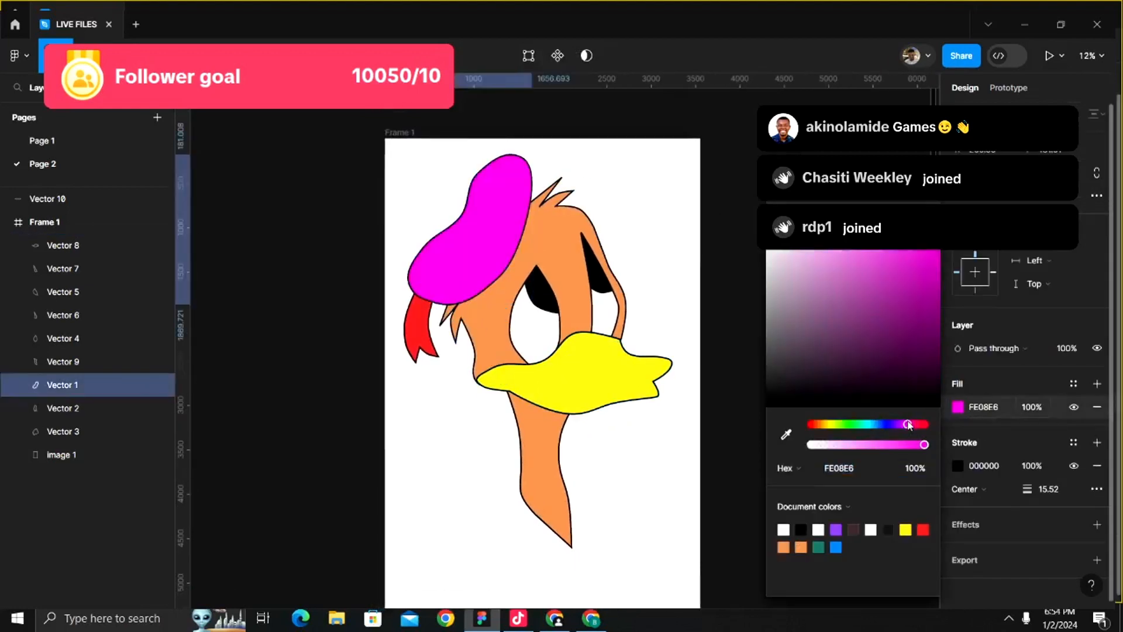
{"action": "left_click", "coordinate": [891, 263]}
{"action": "left_click_drag", "start_coordinate": [893, 267], "coordinate": [890, 254]}
{"action": "left_click", "coordinate": [618, 443]}
{"action": "scroll", "coordinate": [619, 443], "scroll_direction": "down", "scroll_amount": 2}
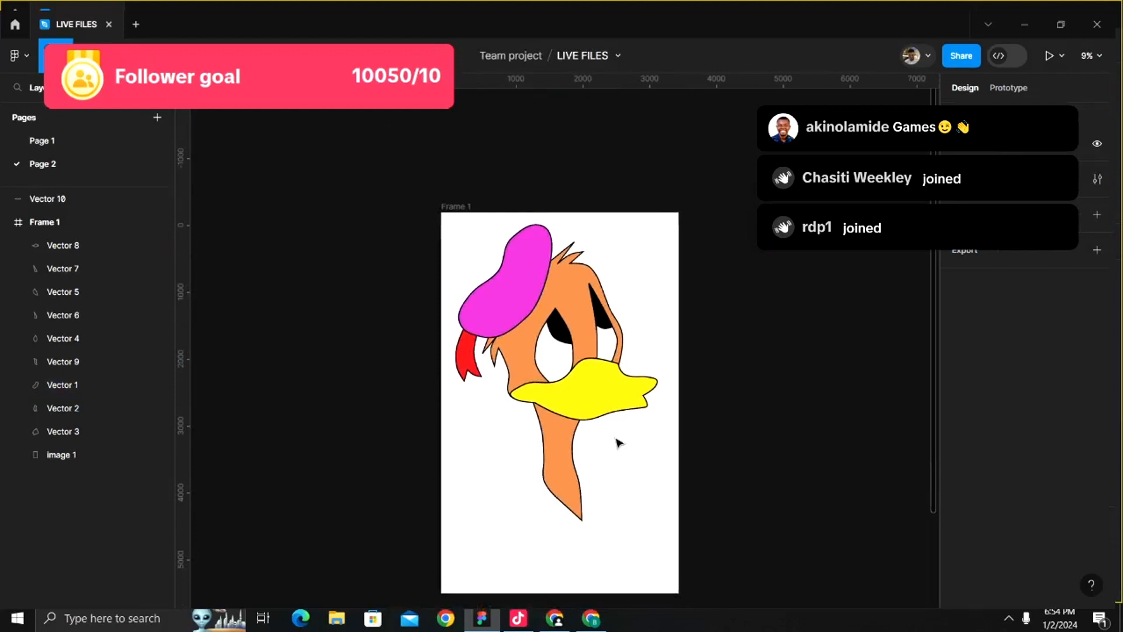
{"action": "scroll", "coordinate": [585, 404], "scroll_direction": "up", "scroll_amount": 3}
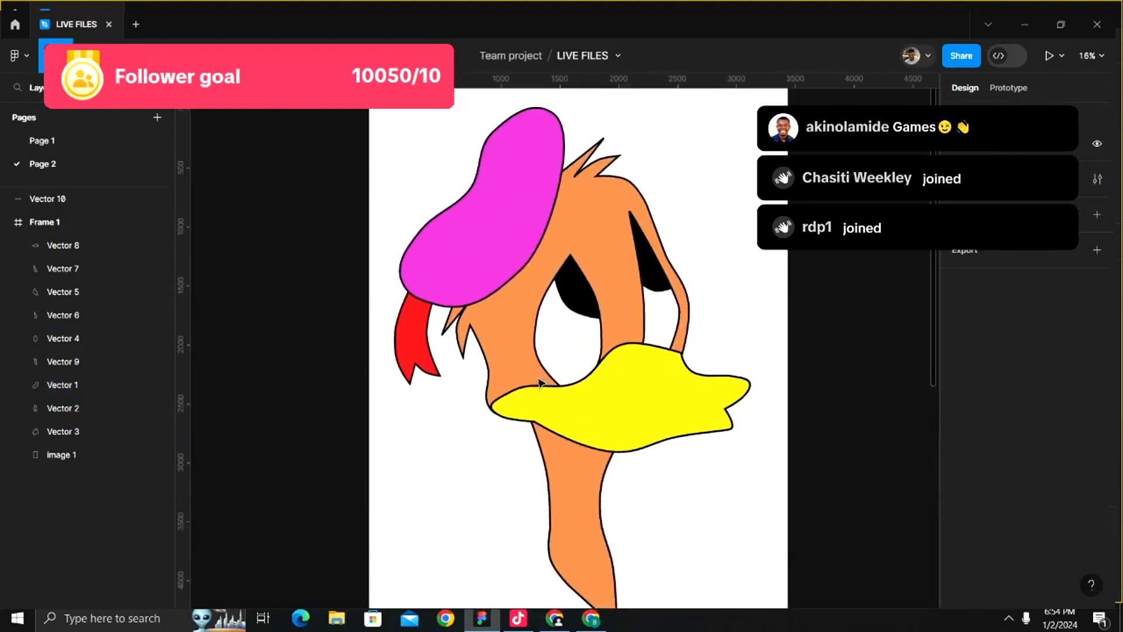
{"action": "scroll", "coordinate": [539, 383], "scroll_direction": "down", "scroll_amount": 1}
{"action": "left_click", "coordinate": [572, 396]}
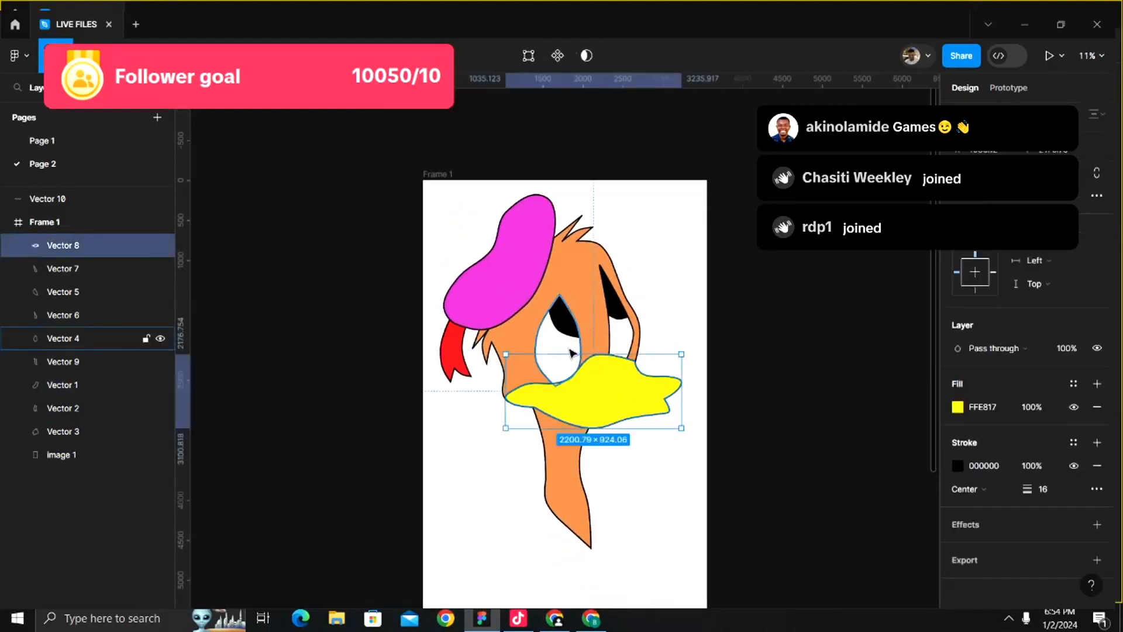
{"action": "right_click", "coordinate": [542, 346]}
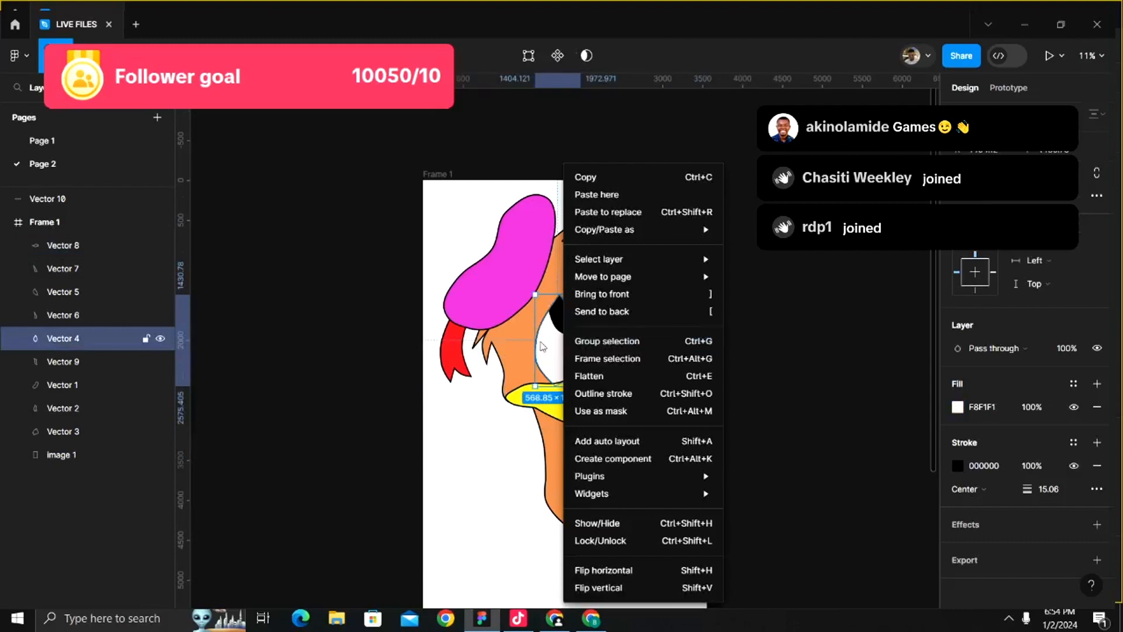
{"action": "left_click", "coordinate": [541, 346]}
{"action": "right_click", "coordinate": [543, 348]}
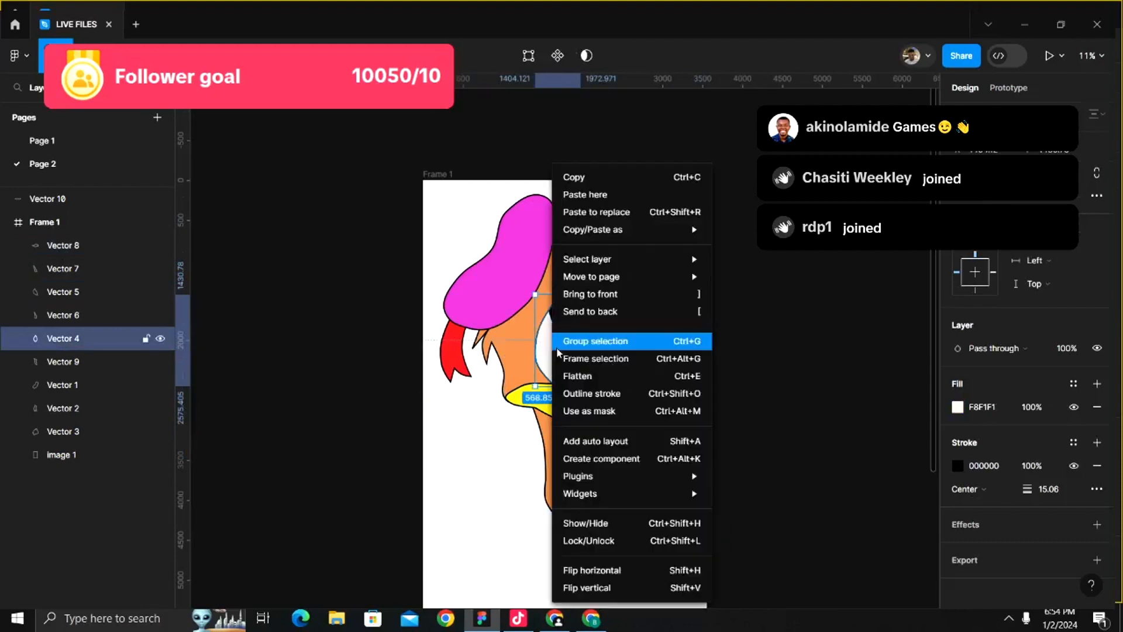
{"action": "scroll", "coordinate": [535, 365], "scroll_direction": "up", "scroll_amount": 10}
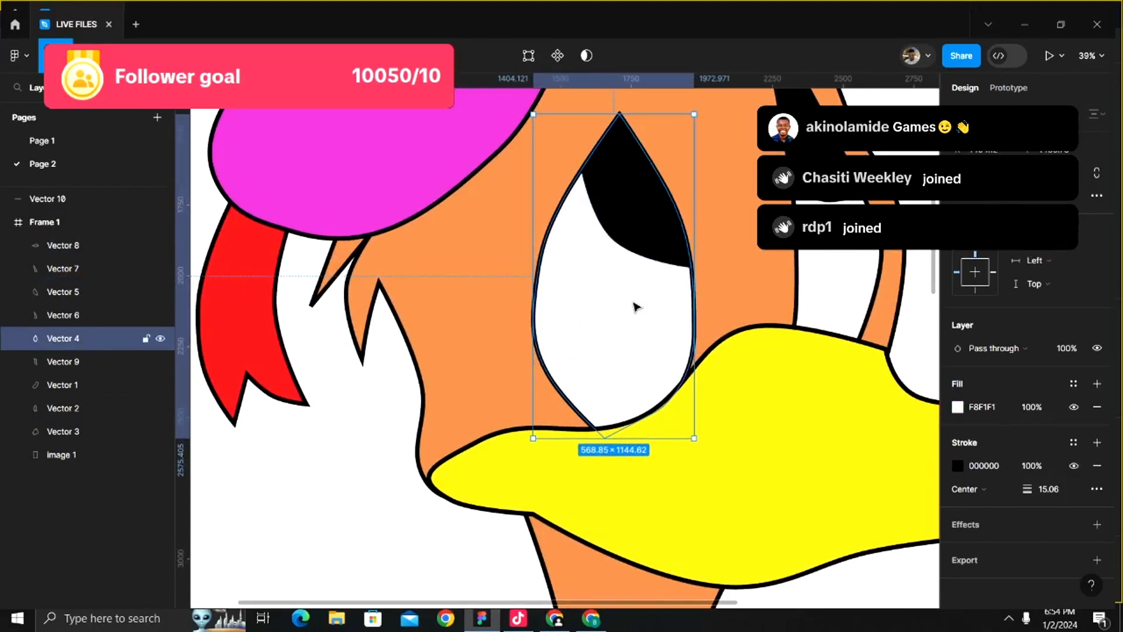
{"action": "scroll", "coordinate": [636, 307], "scroll_direction": "down", "scroll_amount": 5}
- Duplicate the orange head shape in place
{"action": "left_click", "coordinate": [544, 361]}
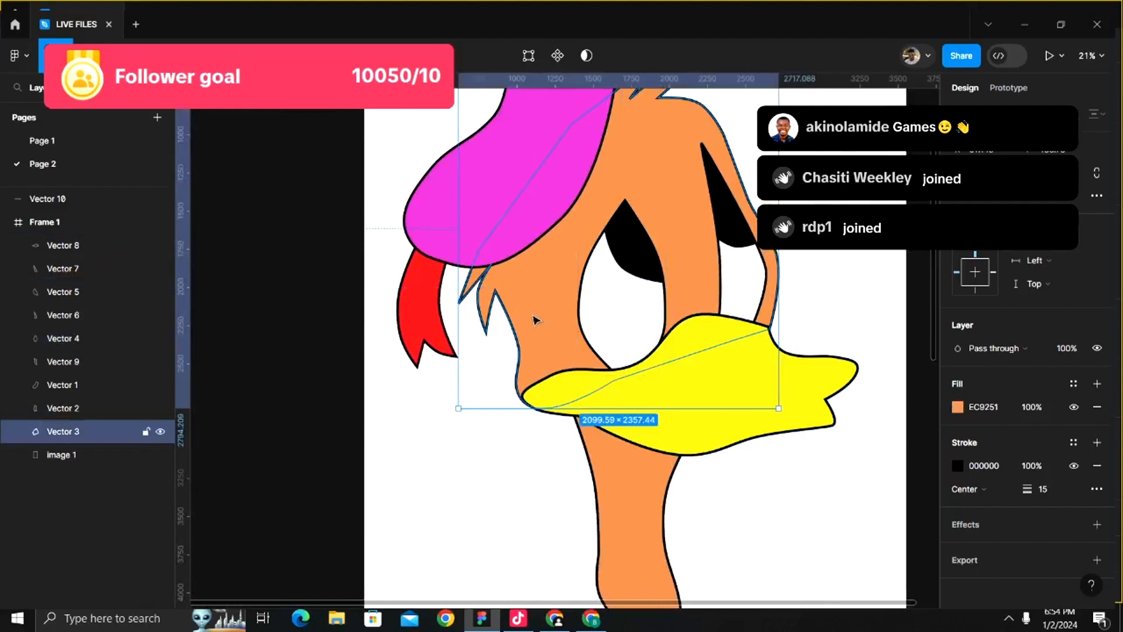
{"action": "scroll", "coordinate": [534, 319], "scroll_direction": "down", "scroll_amount": 4}
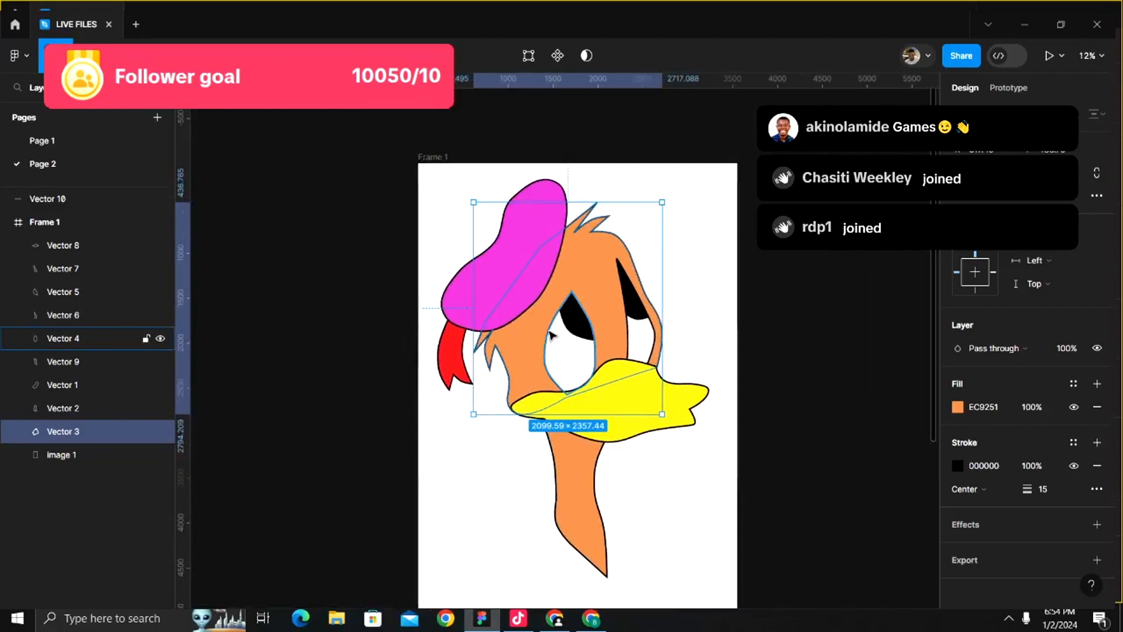
{"action": "key", "text": "ctrl+d"}
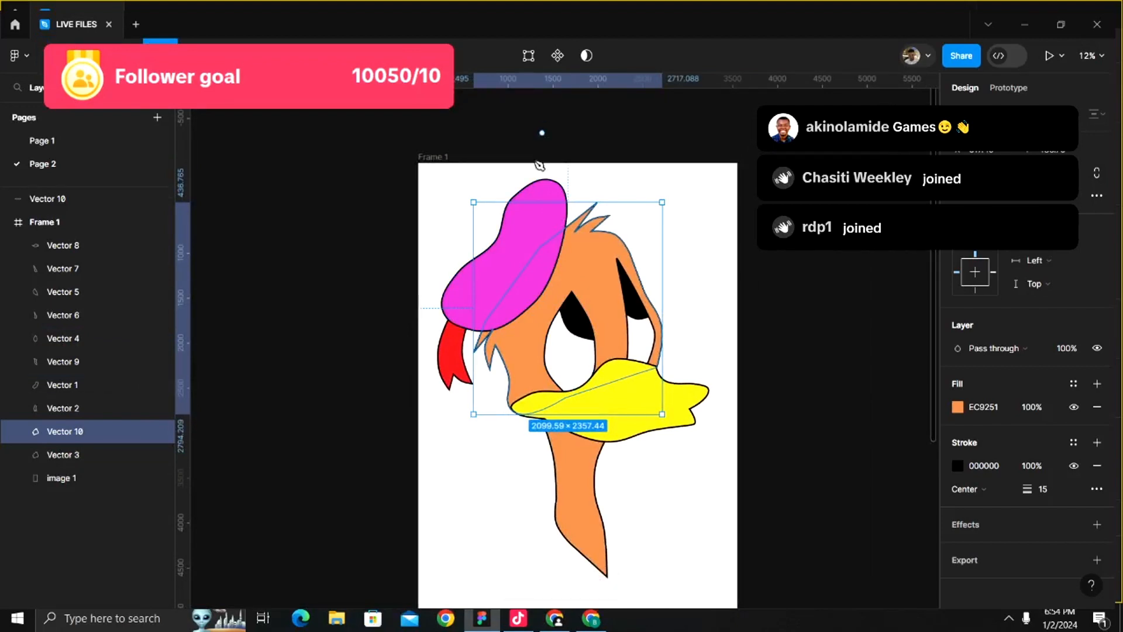
- Draw a closed Pen shape covering the head except its left edge, hide its stroke and give it a light gray fill
{"action": "left_click", "coordinate": [521, 253]}
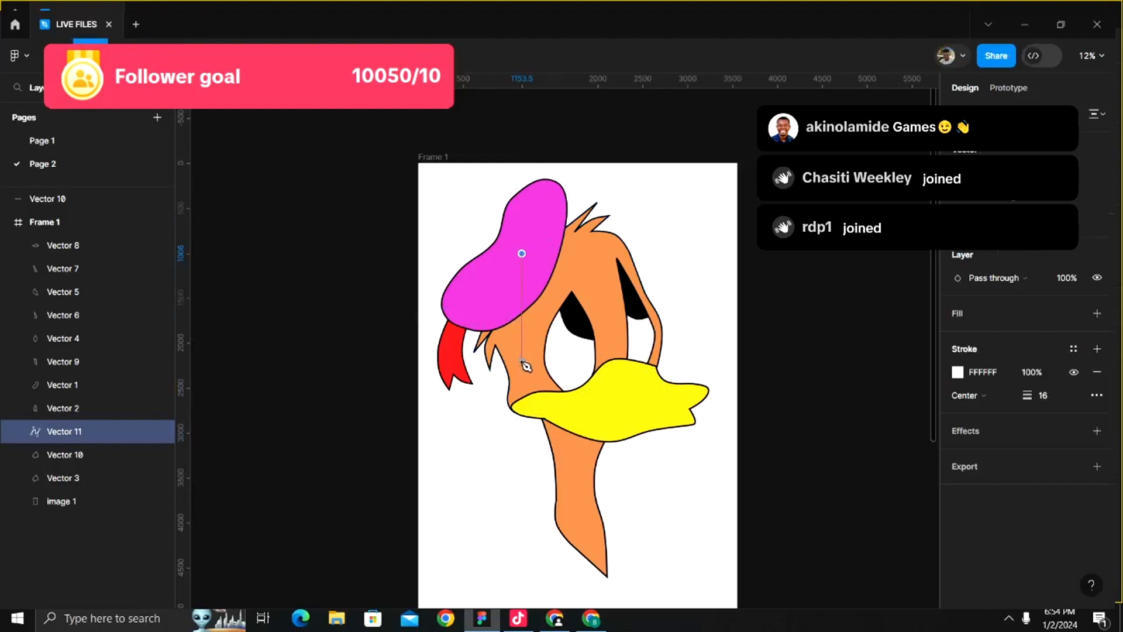
{"action": "left_click", "coordinate": [521, 361]}
{"action": "left_click", "coordinate": [551, 429]}
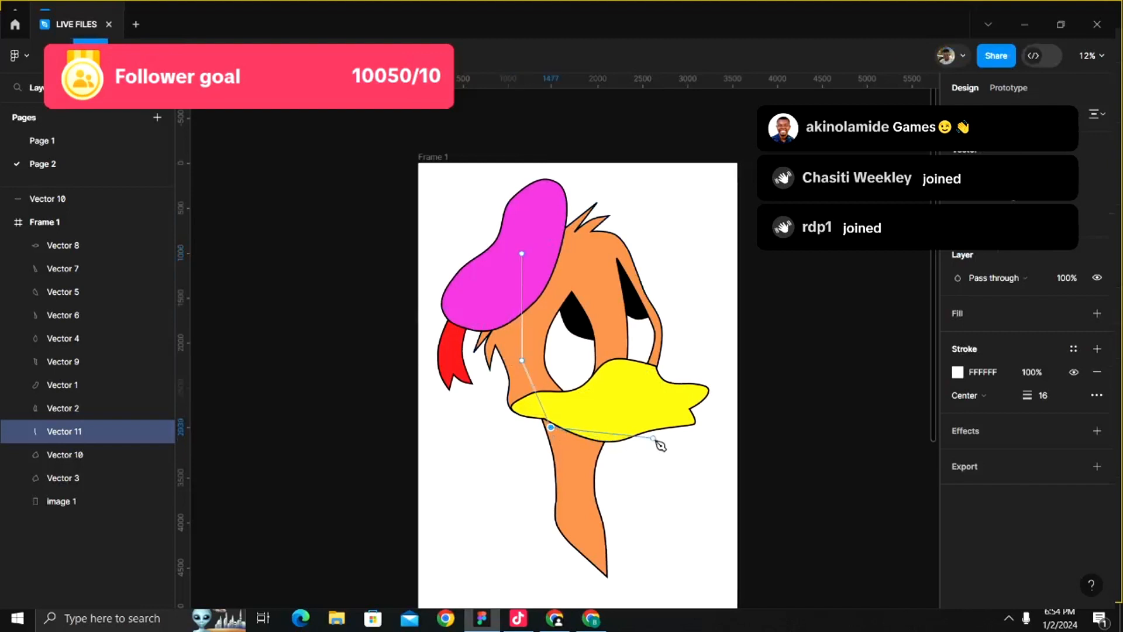
{"action": "left_click", "coordinate": [676, 454]}
{"action": "left_click", "coordinate": [728, 321]}
{"action": "left_click", "coordinate": [641, 150]}
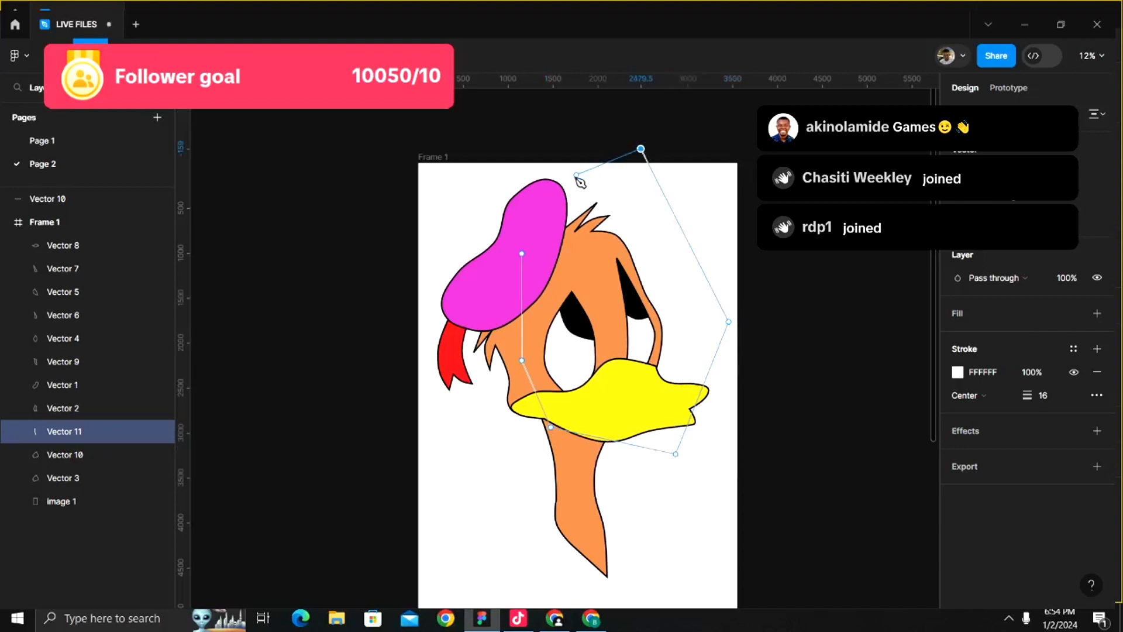
{"action": "left_click", "coordinate": [572, 177]}
{"action": "left_click", "coordinate": [524, 256]}
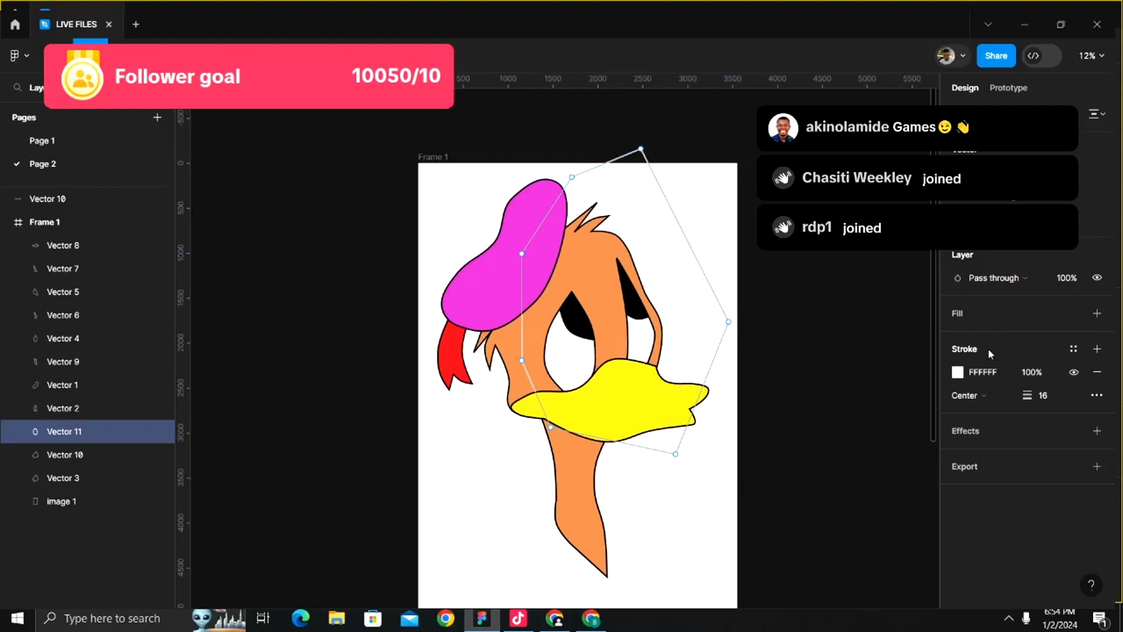
{"action": "left_click", "coordinate": [1074, 373]}
{"action": "left_click", "coordinate": [999, 316]}
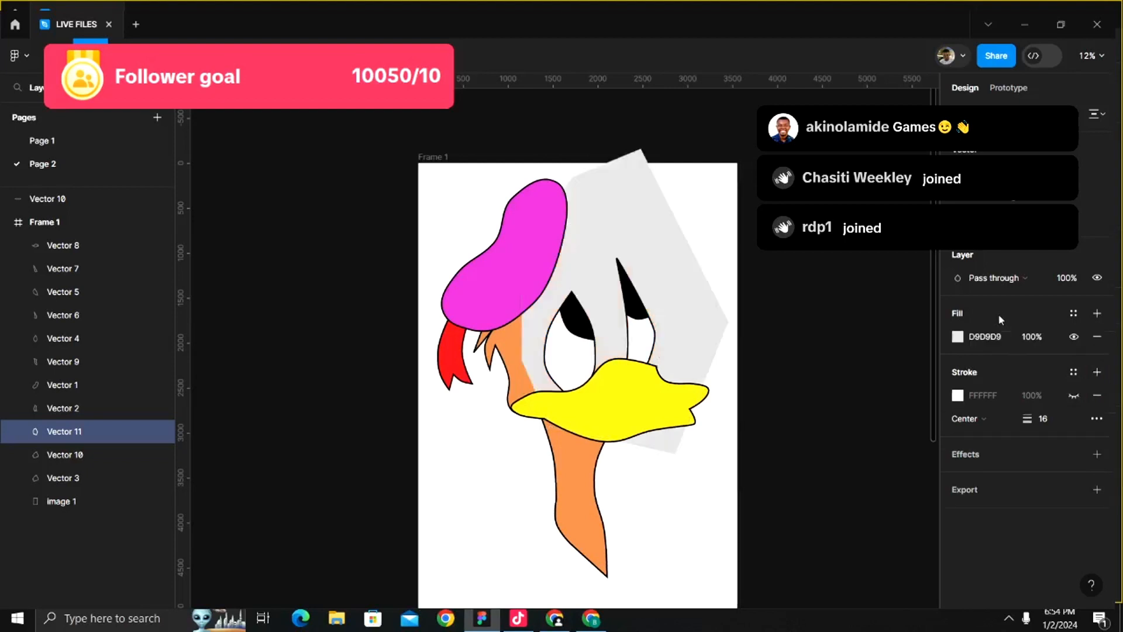
- Bend the gray shape's anchor on the duck's cheek into a smooth curve, and undo the bend tried on the anchor below it
{"action": "scroll", "coordinate": [508, 408], "scroll_direction": "up", "scroll_amount": 5}
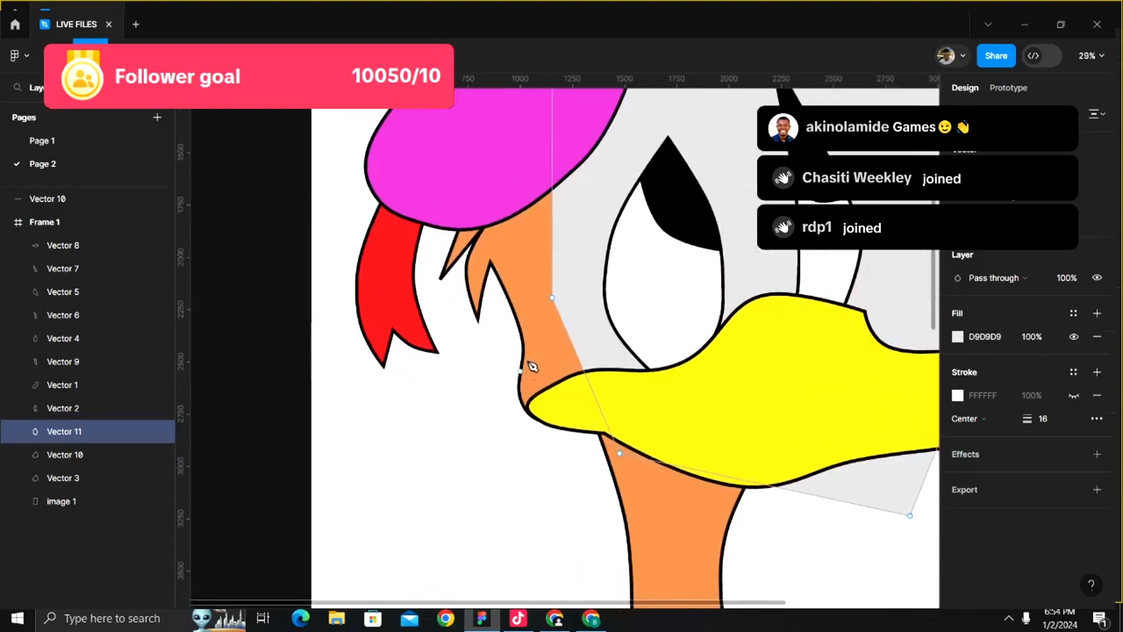
{"action": "left_click", "coordinate": [553, 299]}
{"action": "left_click", "coordinate": [553, 298], "text": "ctrl"}
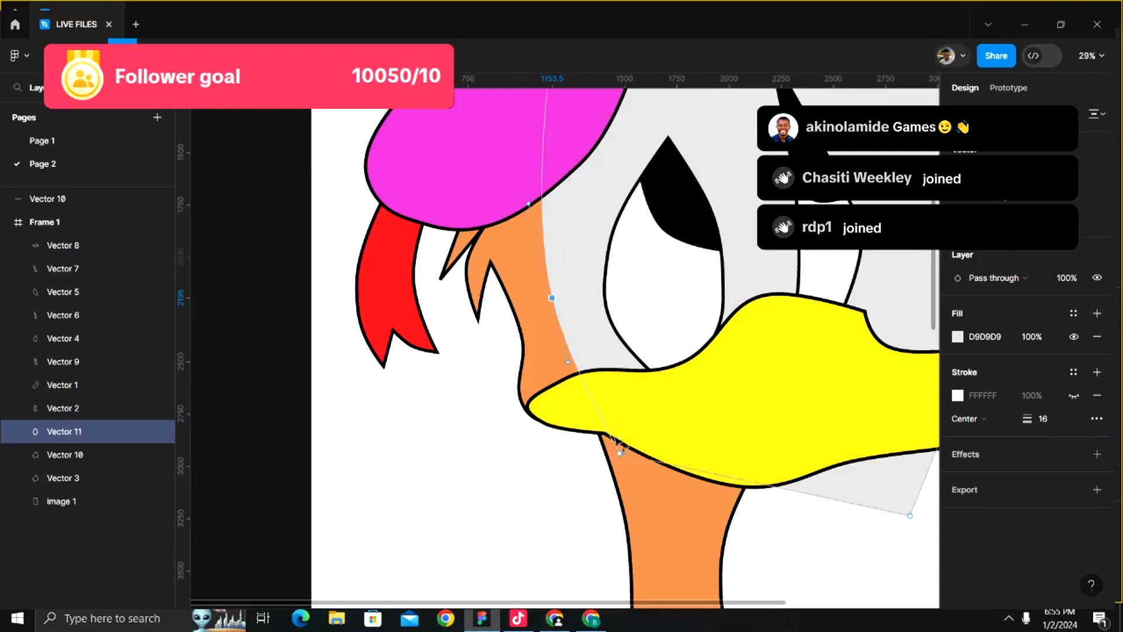
{"action": "left_click_drag", "start_coordinate": [620, 454], "coordinate": [708, 434]}
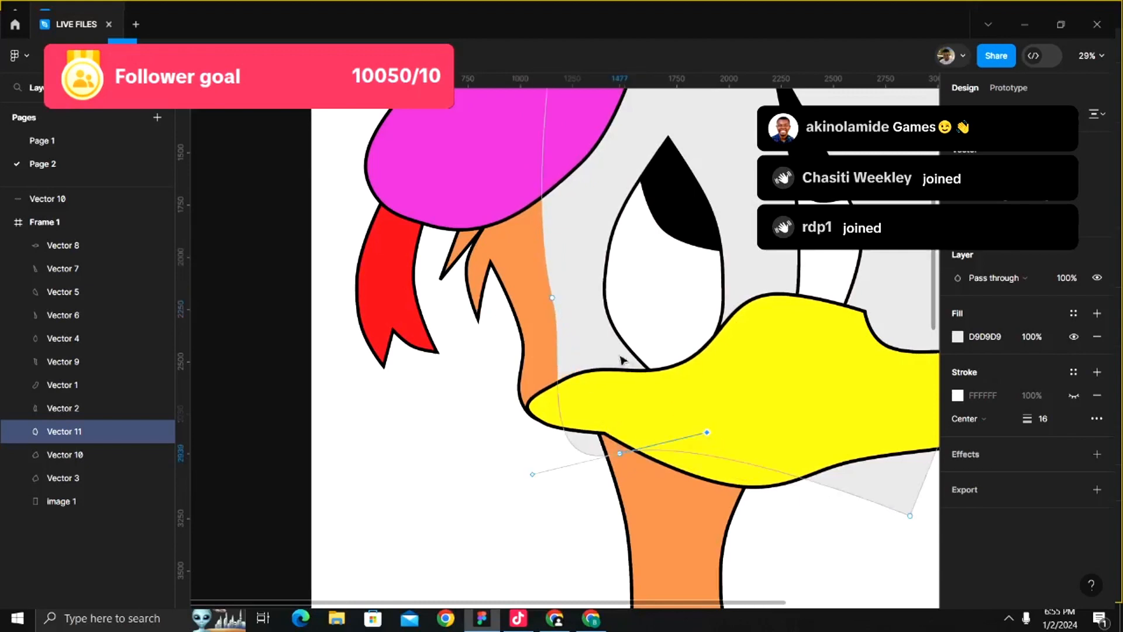
{"action": "key", "text": "ctrl+z"}
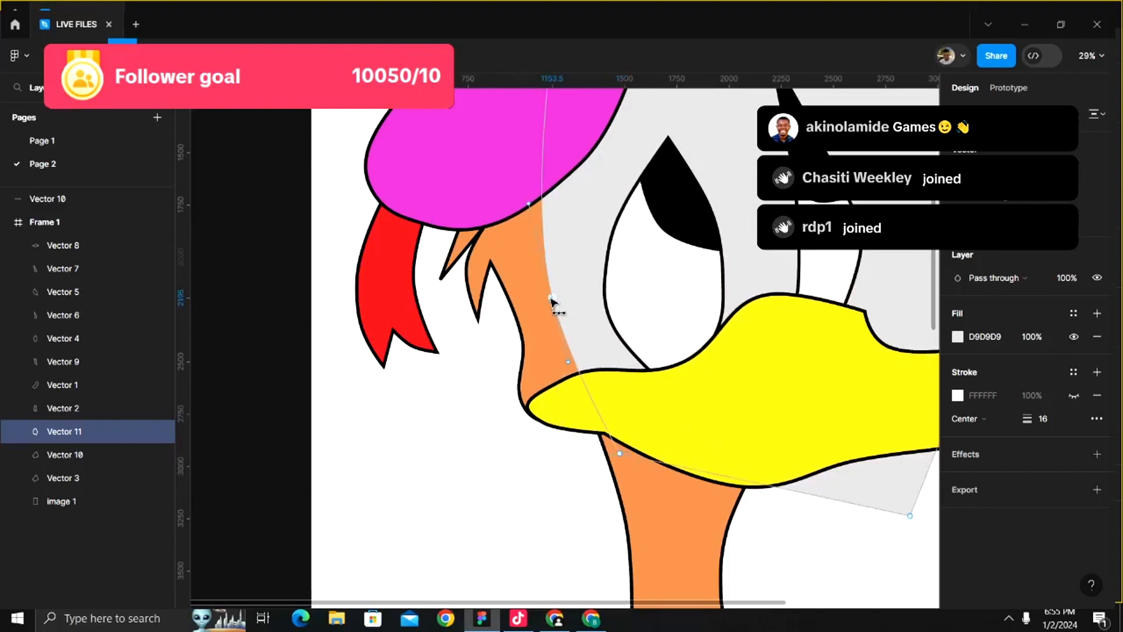
- Nudge the curved cheek anchor of the gray shape further left and adjust its handle to reshape the edge running down to the beak
{"action": "mouse_move", "coordinate": [552, 299]}
{"action": "left_mouse_down"}
{"action": "mouse_move", "coordinate": [544, 307]}
{"action": "mouse_move", "coordinate": [550, 298]}
{"action": "mouse_move", "coordinate": [572, 320]}
{"action": "left_mouse_up"}
{"action": "key", "text": "shift+Left"}
{"action": "key", "text": "shift+Left"}
{"action": "key", "text": "shift+Left"}
{"action": "key", "text": "shift+Left"}
{"action": "key", "text": "shift+Left"}
{"action": "key", "text": "shift+Left"}
{"action": "key", "text": "shift+Left"}
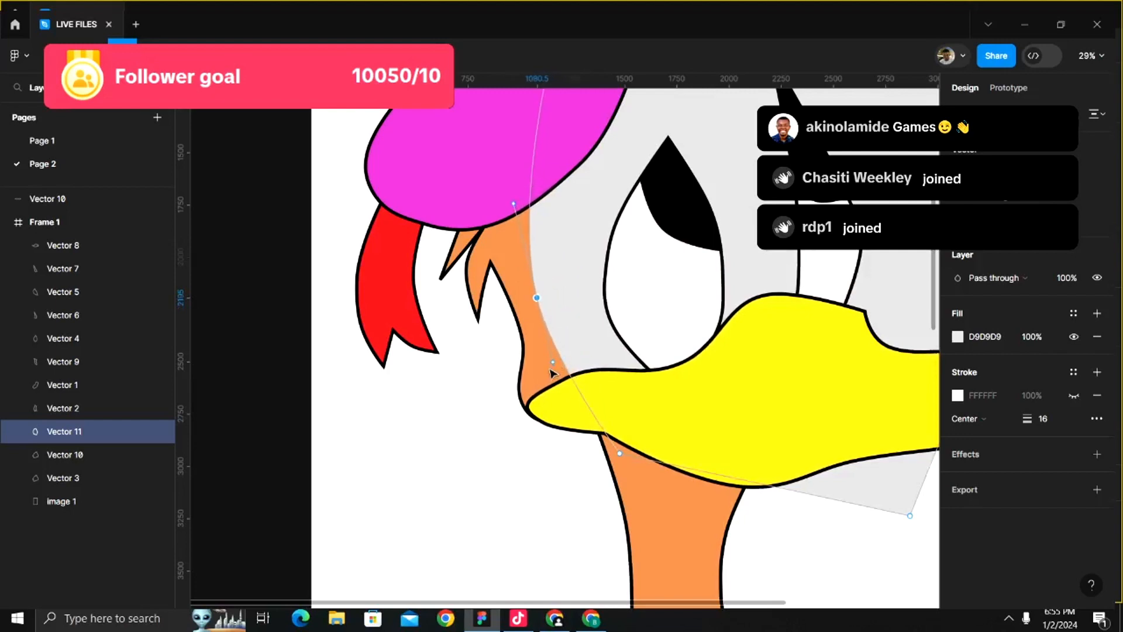
{"action": "left_click_drag", "start_coordinate": [553, 362], "coordinate": [584, 343]}
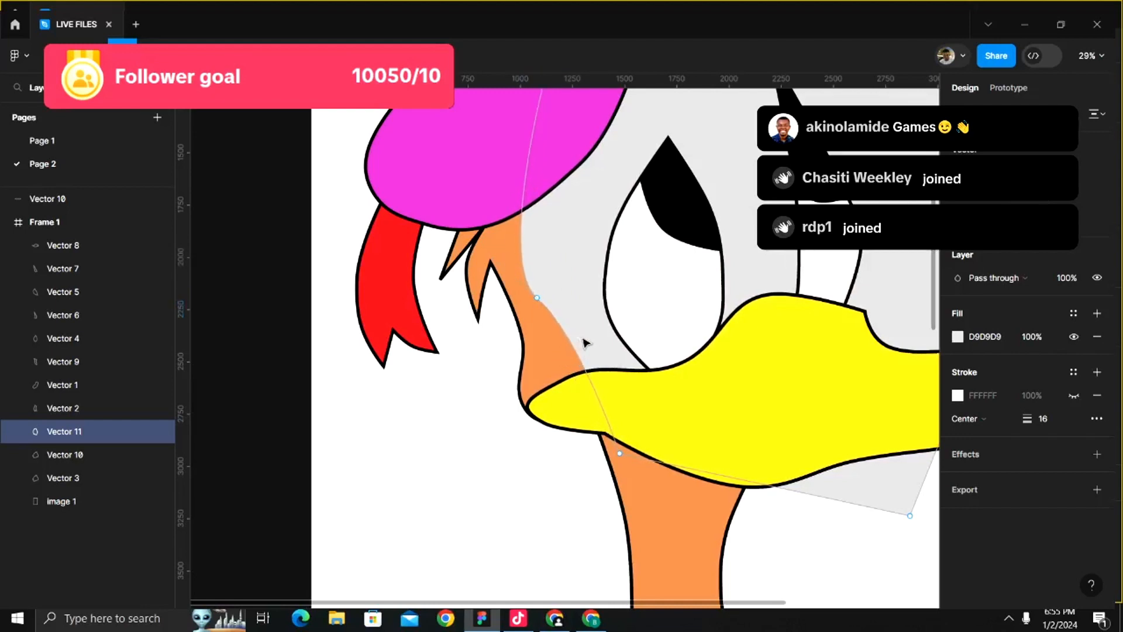
{"action": "key", "text": "Escape"}
{"action": "left_click", "coordinate": [504, 441]}
- Subtract the gray shape from the duplicated head, leaving only a strip along the head's left edge
{"action": "scroll", "coordinate": [507, 442], "scroll_direction": "down", "scroll_amount": 2}
{"action": "scroll", "coordinate": [505, 442], "scroll_direction": "down", "scroll_amount": 2}
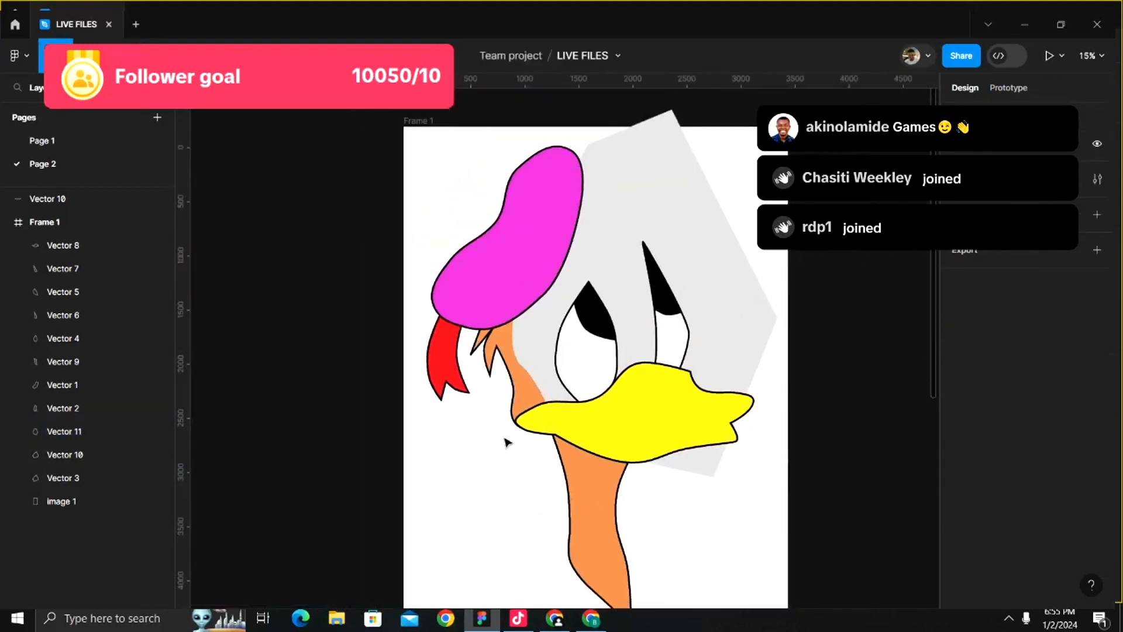
{"action": "left_click", "coordinate": [532, 401]}
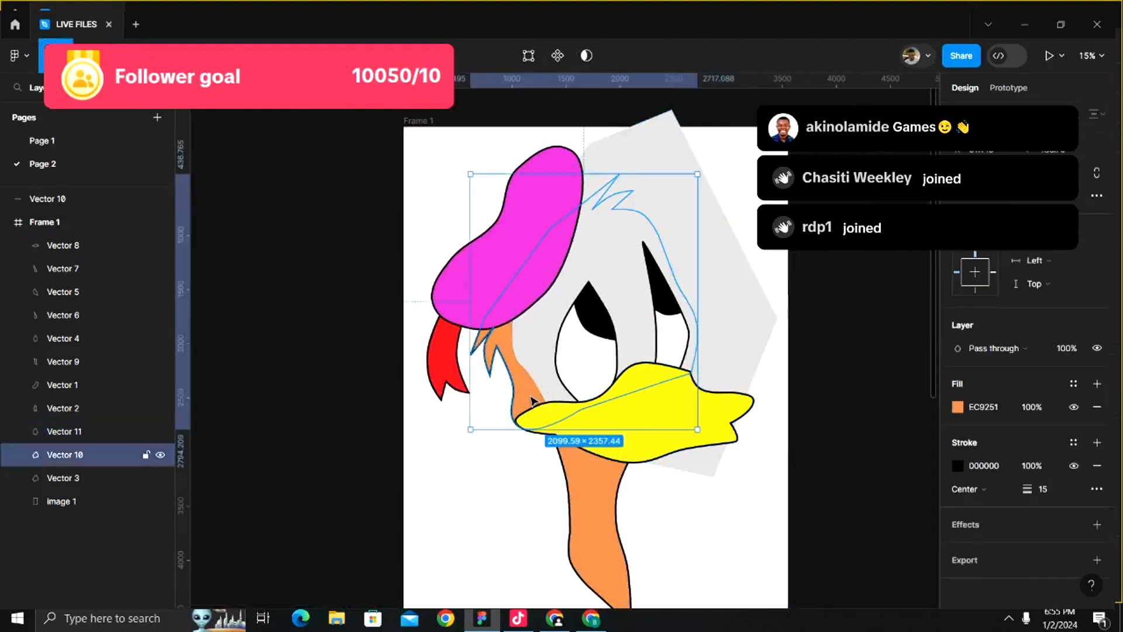
{"action": "left_click", "coordinate": [721, 303], "text": "shift"}
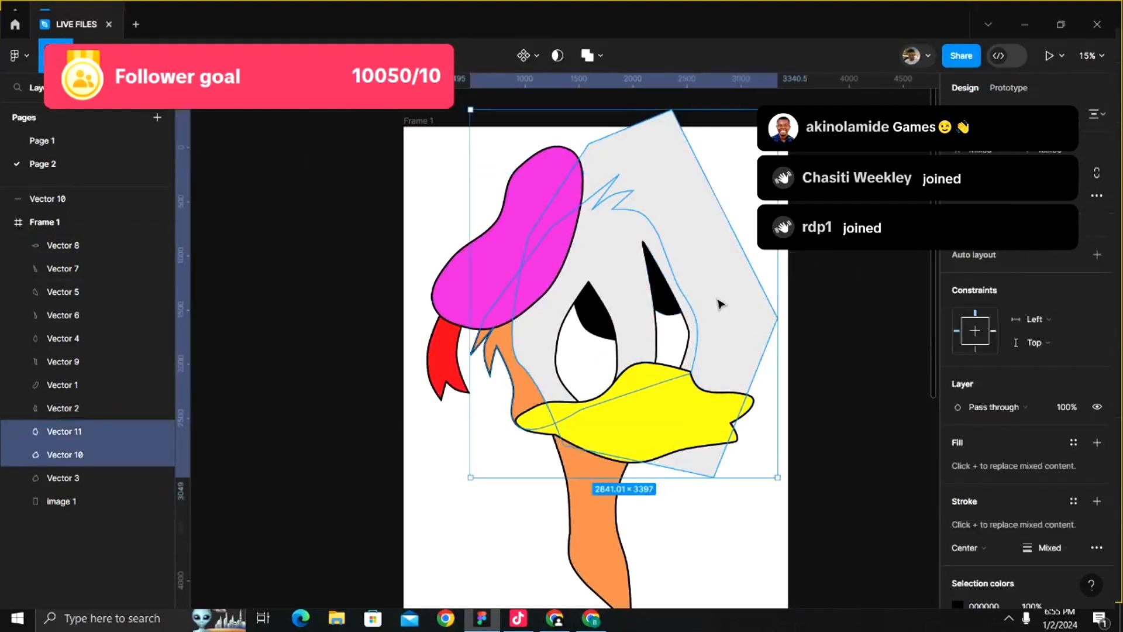
{"action": "left_click", "coordinate": [601, 57]}
{"action": "left_click", "coordinate": [590, 110]}
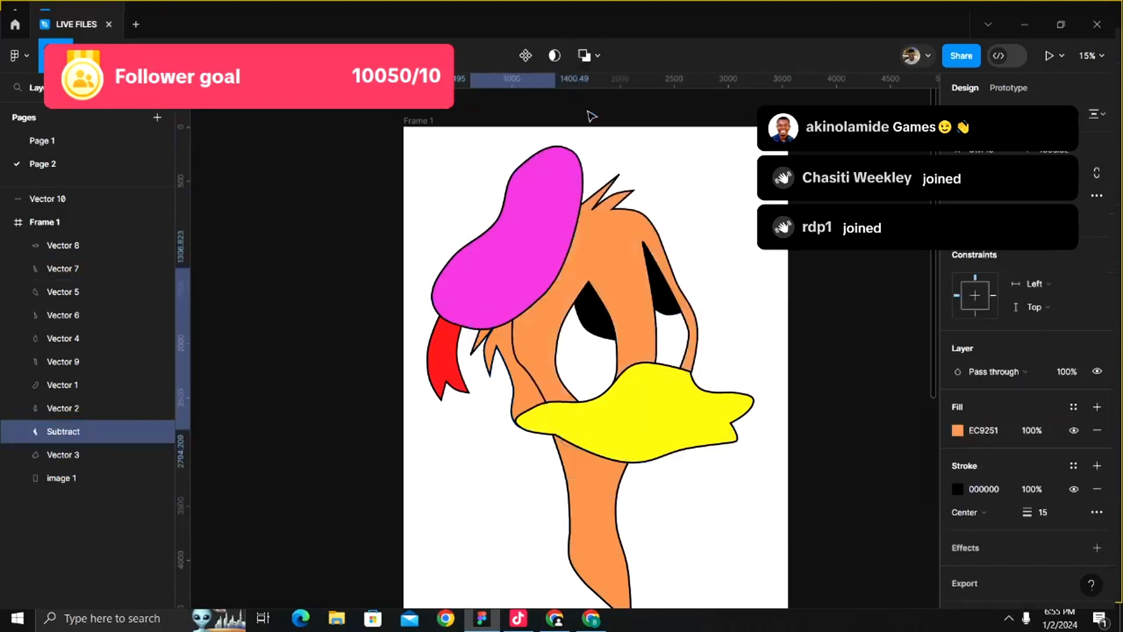
- Hide the stroke of the subtracted head strip and darken its fill to CB7D44 as a shadow
{"action": "scroll", "coordinate": [502, 386], "scroll_direction": "up", "scroll_amount": 3, "text": "ctrl"}
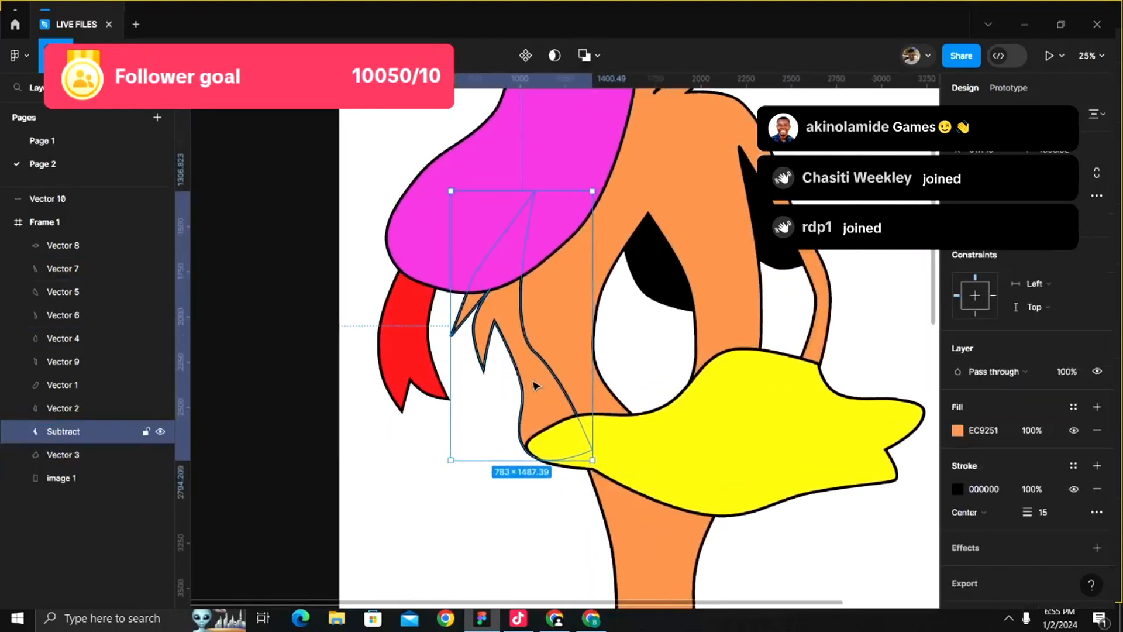
{"action": "left_click", "coordinate": [1074, 488]}
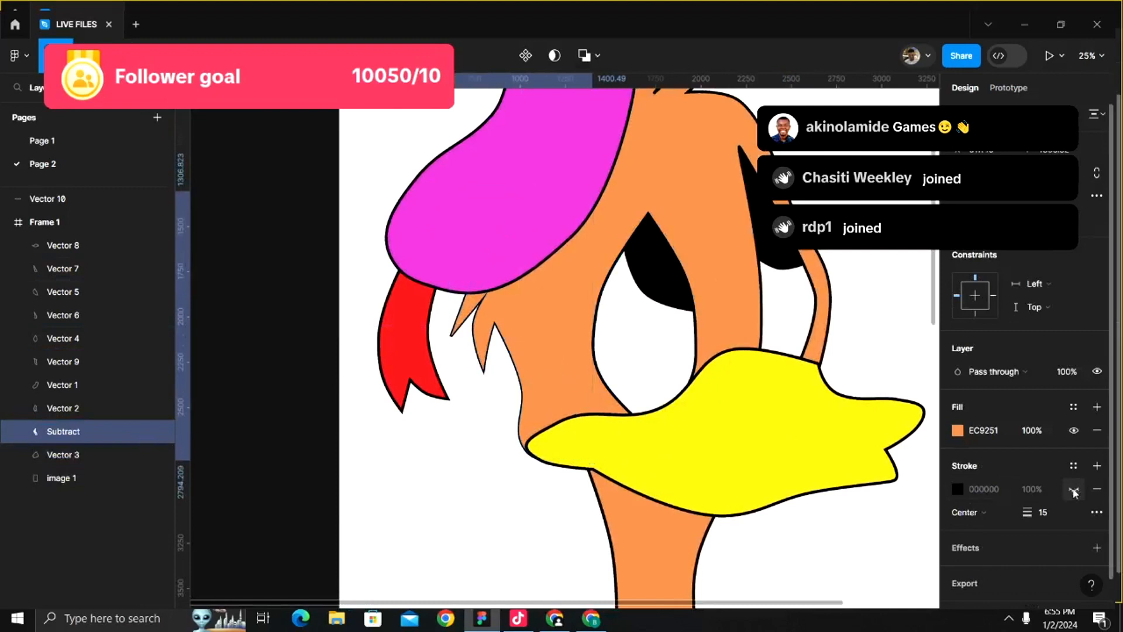
{"action": "left_click", "coordinate": [958, 431]}
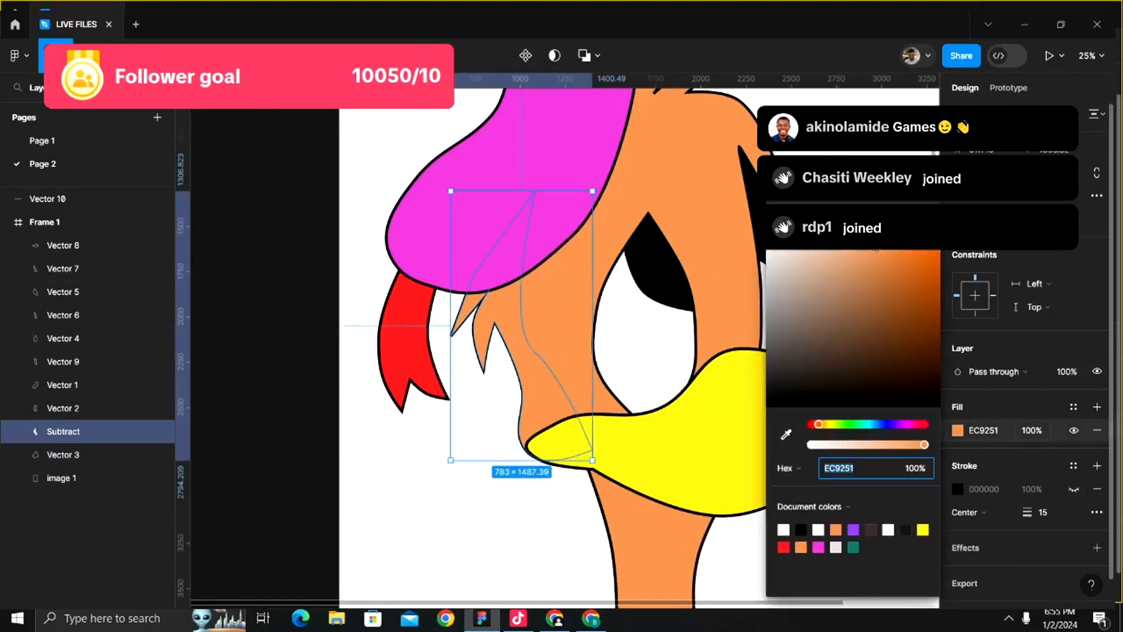
{"action": "mouse_move", "coordinate": [876, 250]}
{"action": "left_mouse_down"}
{"action": "mouse_move", "coordinate": [848, 256]}
{"action": "mouse_move", "coordinate": [897, 255]}
{"action": "mouse_move", "coordinate": [891, 246]}
{"action": "mouse_move", "coordinate": [875, 243]}
{"action": "mouse_move", "coordinate": [911, 276]}
{"action": "mouse_move", "coordinate": [882, 268]}
{"action": "left_mouse_up"}
{"action": "scroll", "coordinate": [560, 386], "scroll_direction": "down", "scroll_amount": 3}
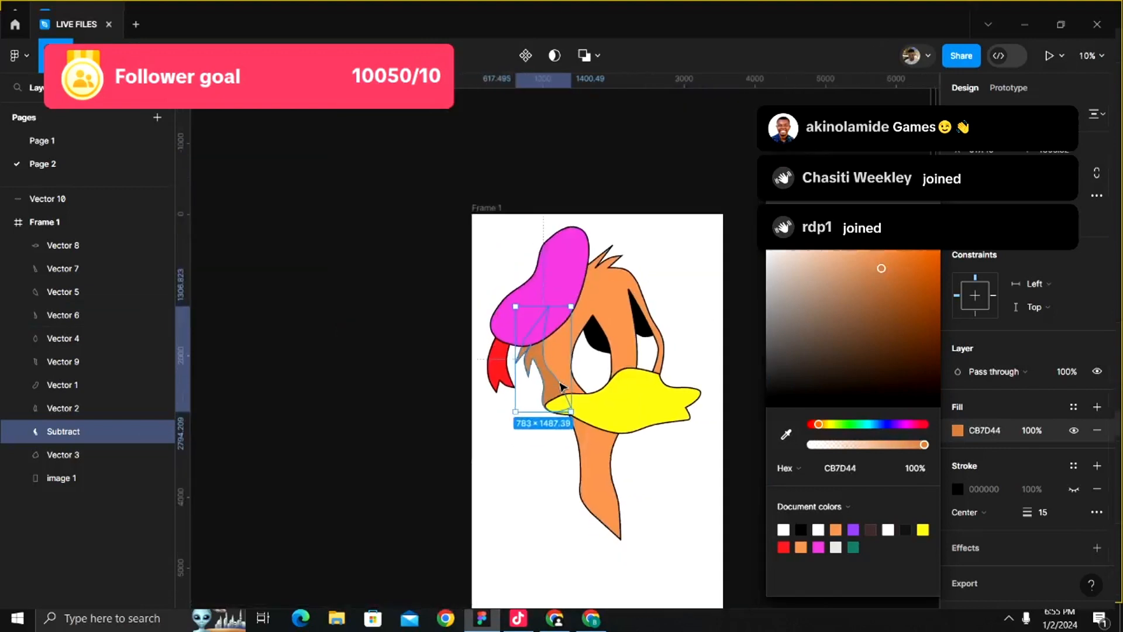
{"action": "left_click", "coordinate": [445, 451]}
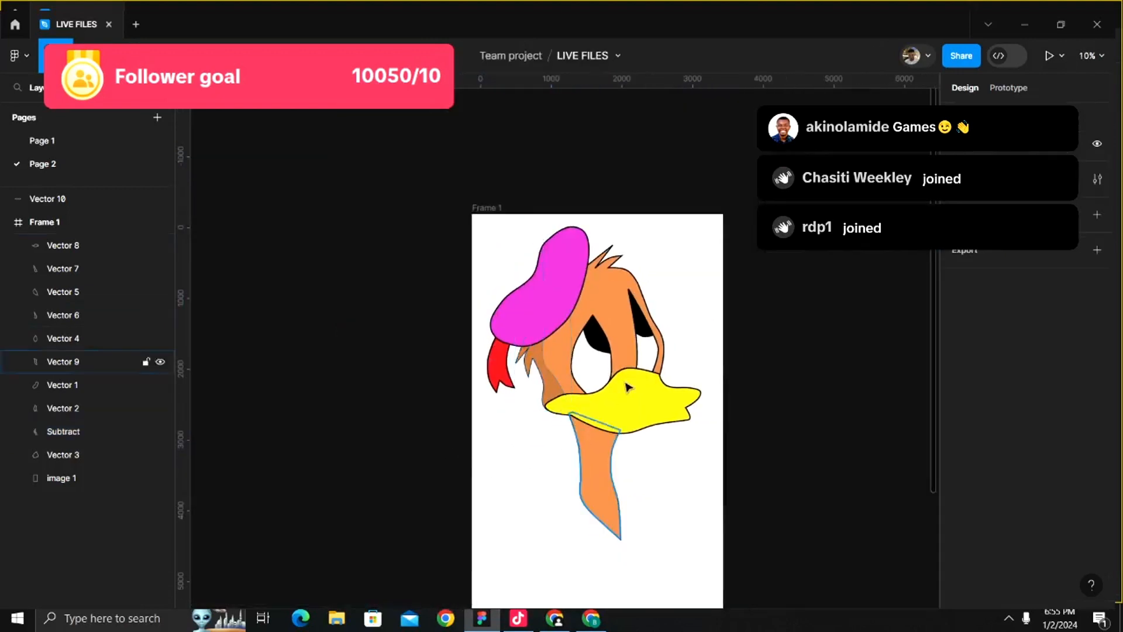
{"action": "left_click", "coordinate": [549, 410]}
{"action": "left_click", "coordinate": [550, 311]}
{"action": "scroll", "coordinate": [550, 312], "scroll_direction": "up", "scroll_amount": 2}
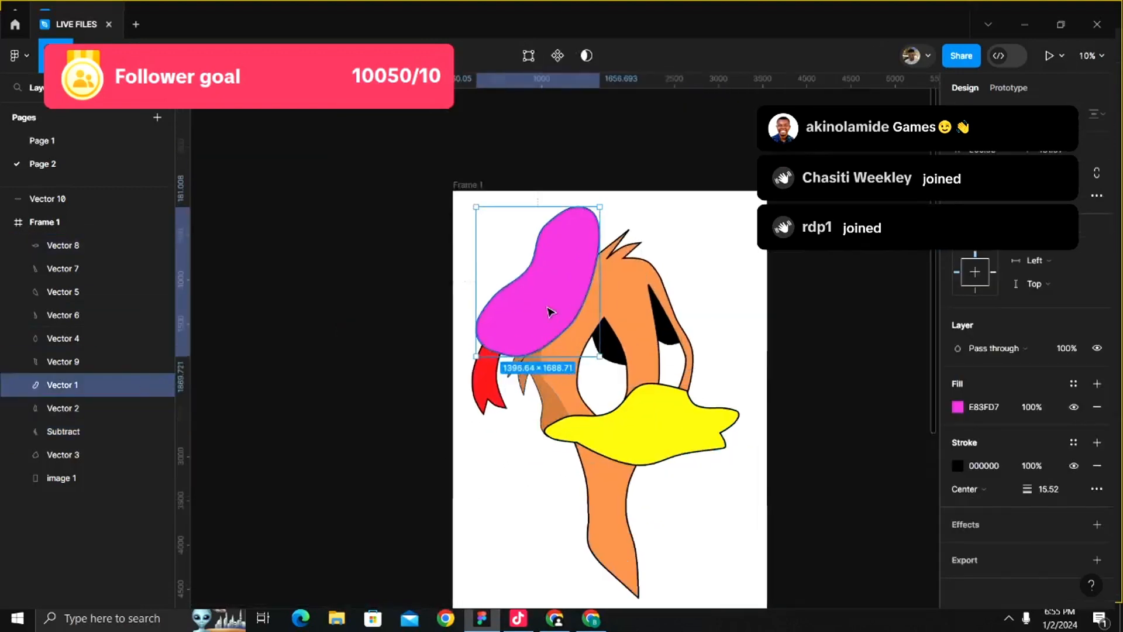
{"action": "left_click", "coordinate": [631, 180]}
{"action": "left_click", "coordinate": [588, 239]}
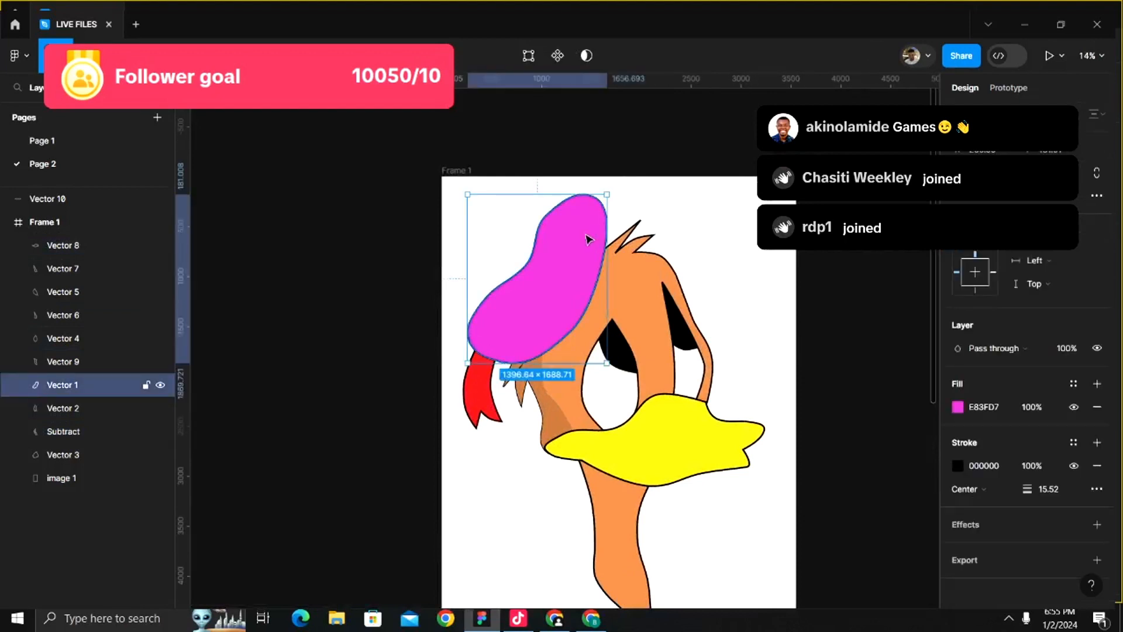
{"action": "scroll", "coordinate": [527, 319], "scroll_direction": "up", "scroll_amount": 2}
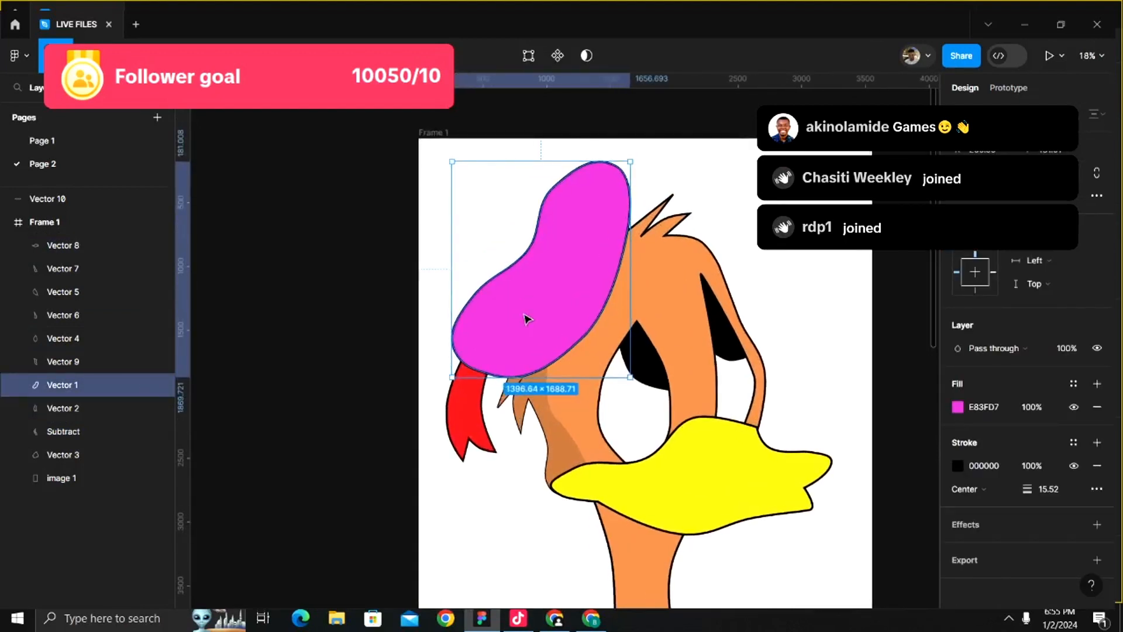
{"action": "key", "text": "p"}
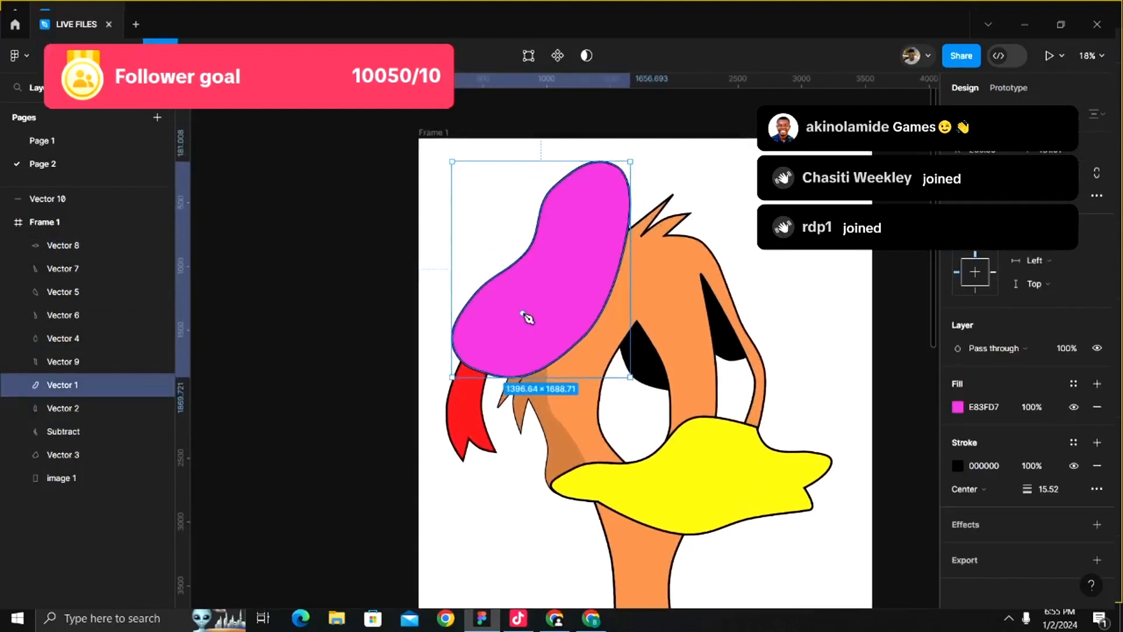
{"action": "key", "text": "v"}
{"action": "left_click", "coordinate": [379, 332]}
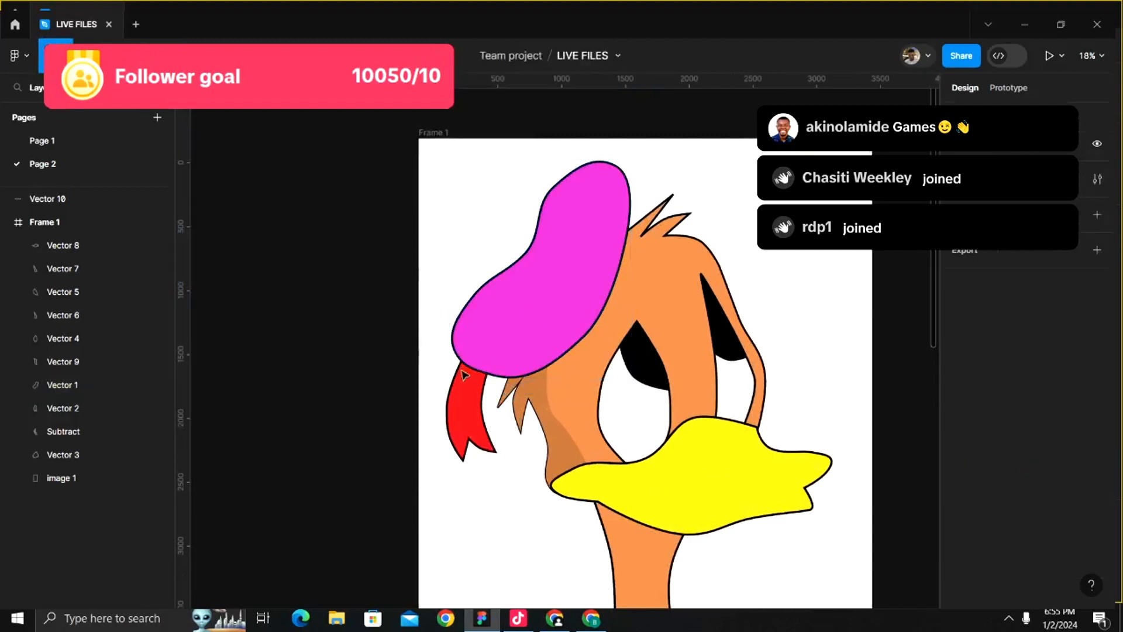
{"action": "left_click", "coordinate": [553, 432]}
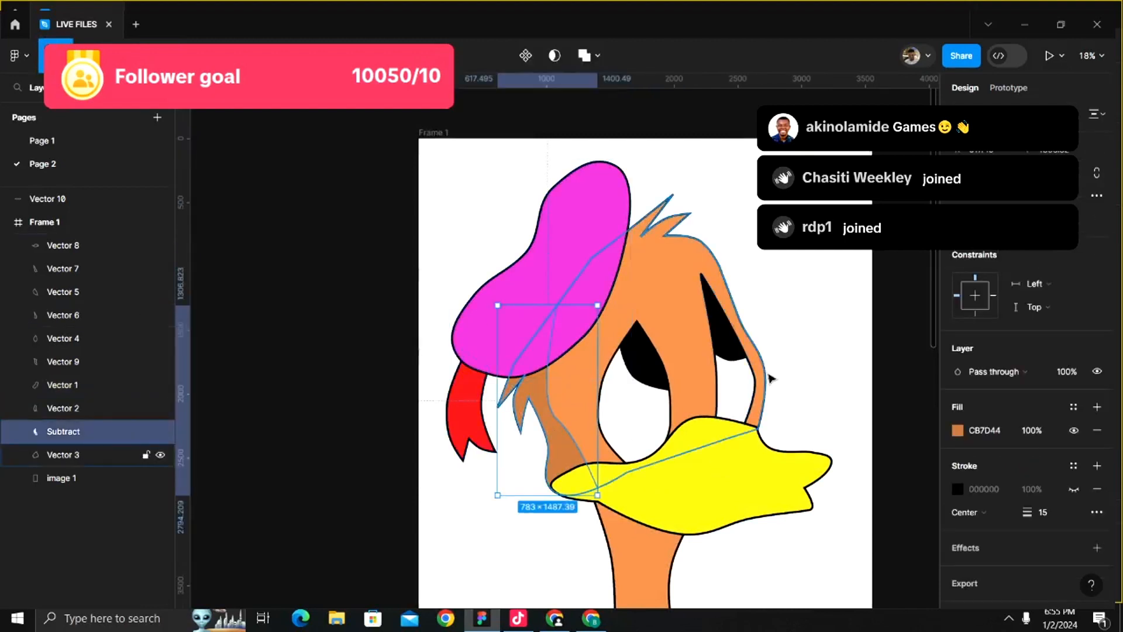
- Align the strokes of all the duck's vector shapes to Outside, leaving the reference image out of the selection
{"action": "scroll", "coordinate": [767, 373], "scroll_direction": "down", "scroll_amount": 5}
{"action": "left_click_drag", "start_coordinate": [606, 233], "coordinate": [807, 498]}
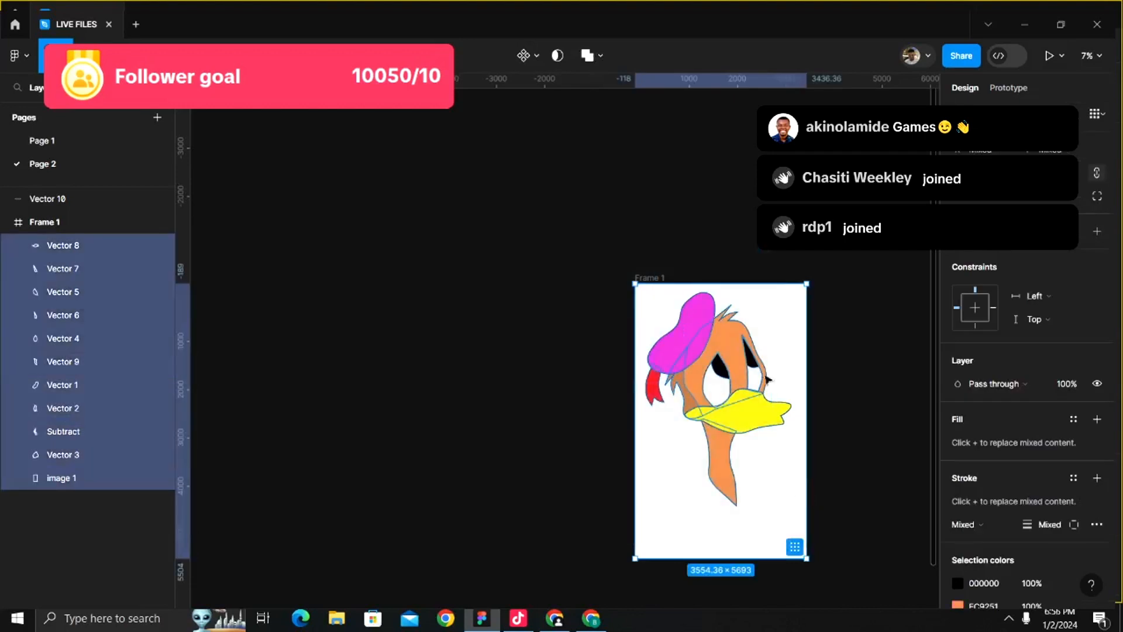
{"action": "scroll", "coordinate": [768, 379], "scroll_direction": "up", "scroll_amount": 4}
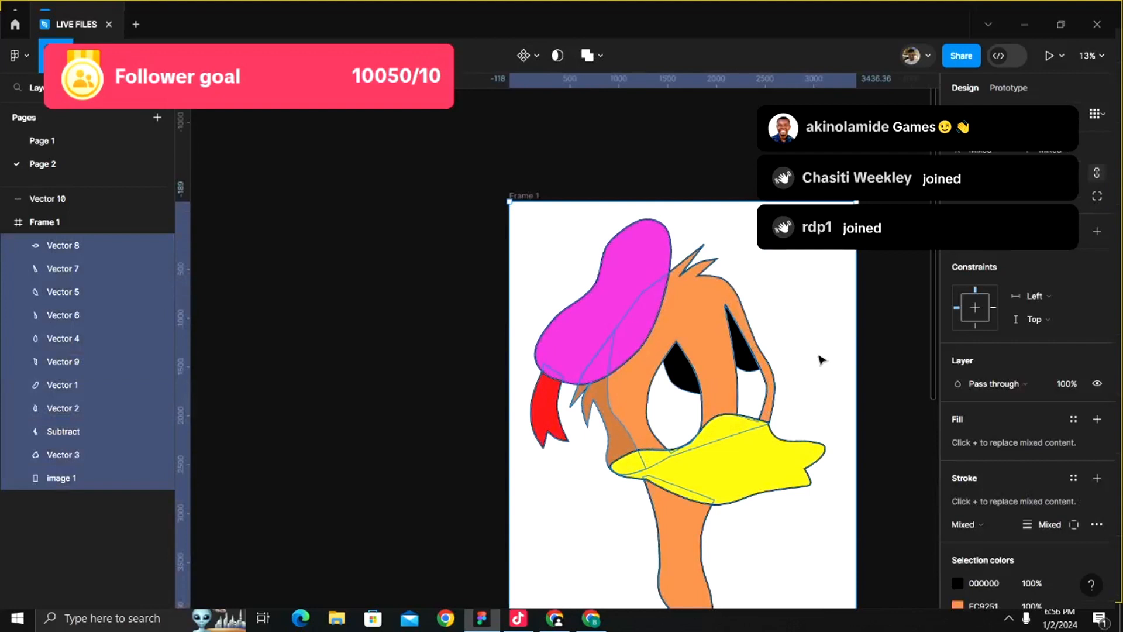
{"action": "scroll", "coordinate": [820, 358], "scroll_direction": "down", "scroll_amount": 5}
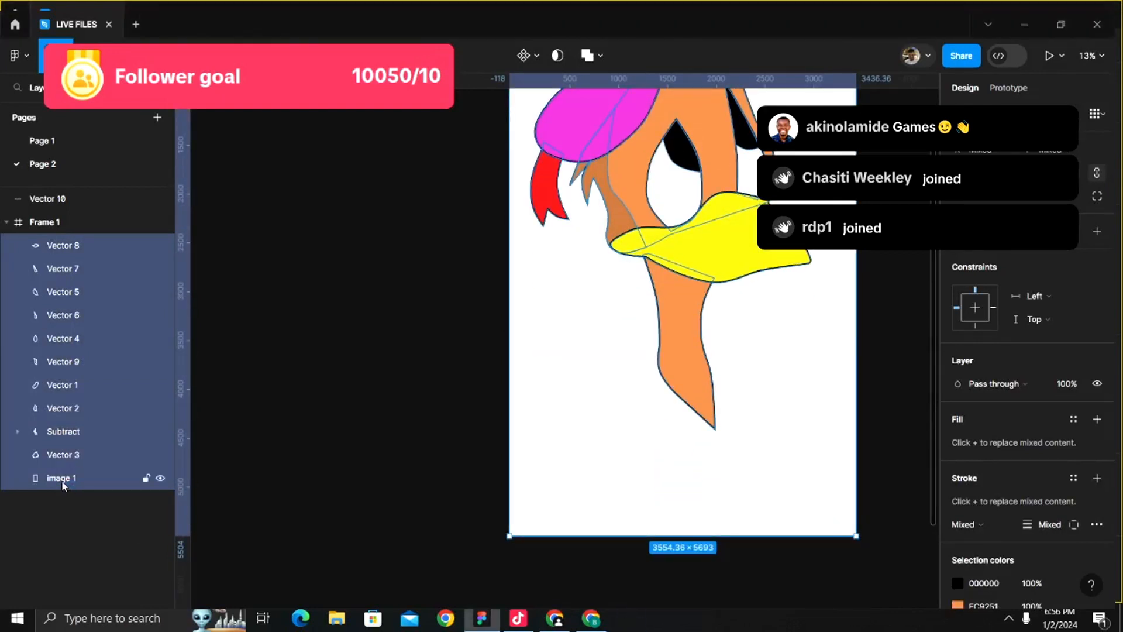
{"action": "left_click", "coordinate": [78, 485], "text": "ctrl"}
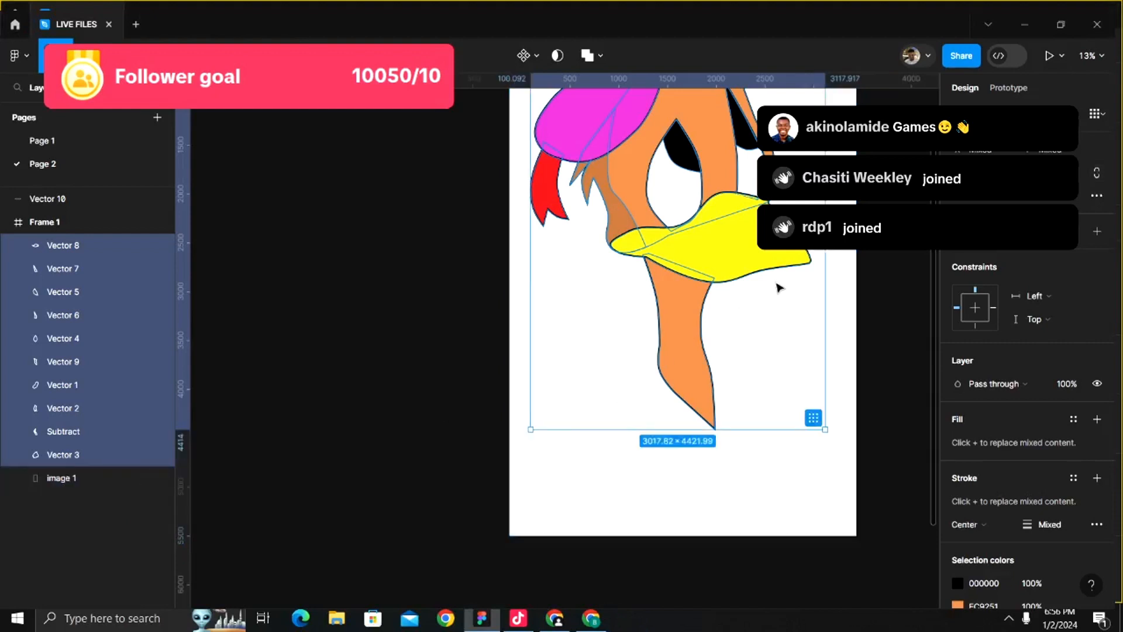
{"action": "scroll", "coordinate": [778, 289], "scroll_direction": "up", "scroll_amount": 1}
{"action": "scroll", "coordinate": [1064, 421], "scroll_direction": "down", "scroll_amount": 3}
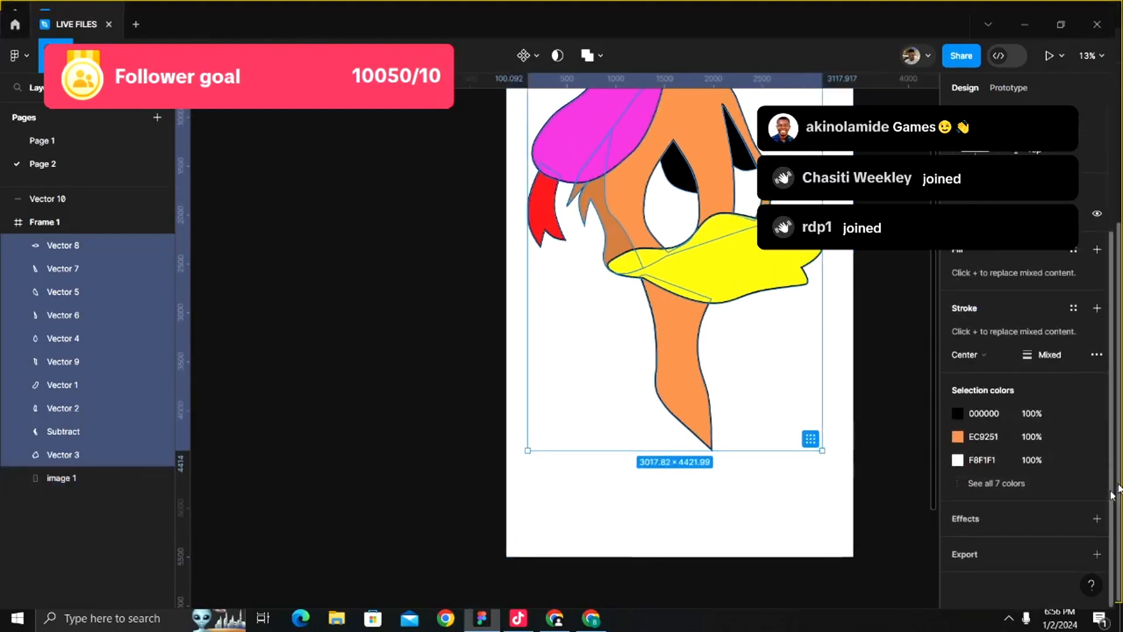
{"action": "left_click", "coordinate": [984, 357]}
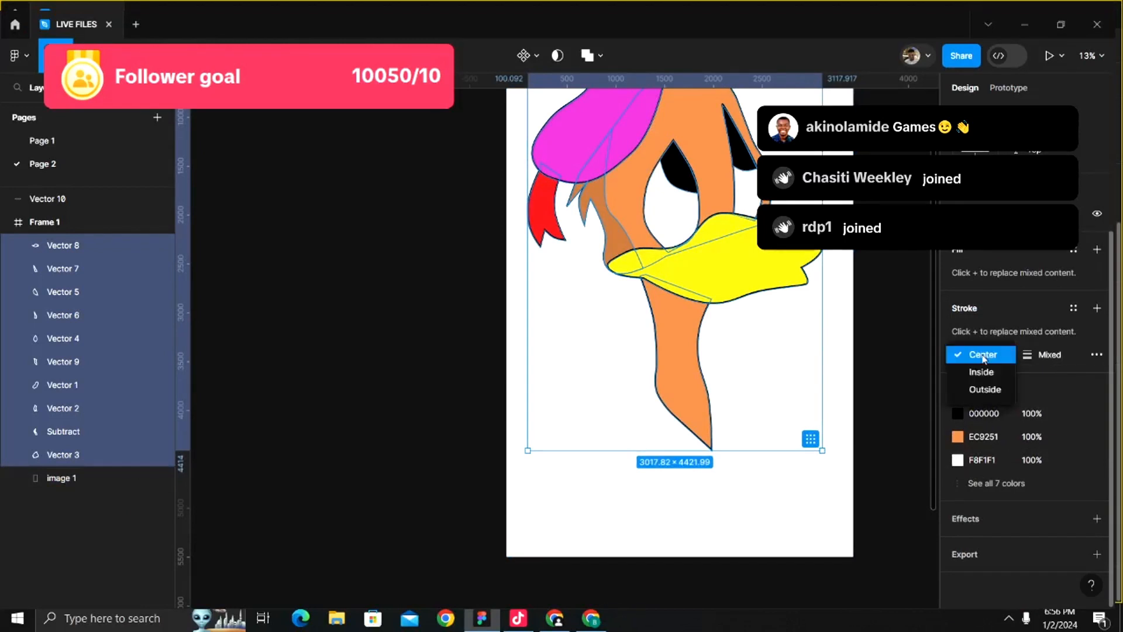
{"action": "left_click", "coordinate": [985, 389]}
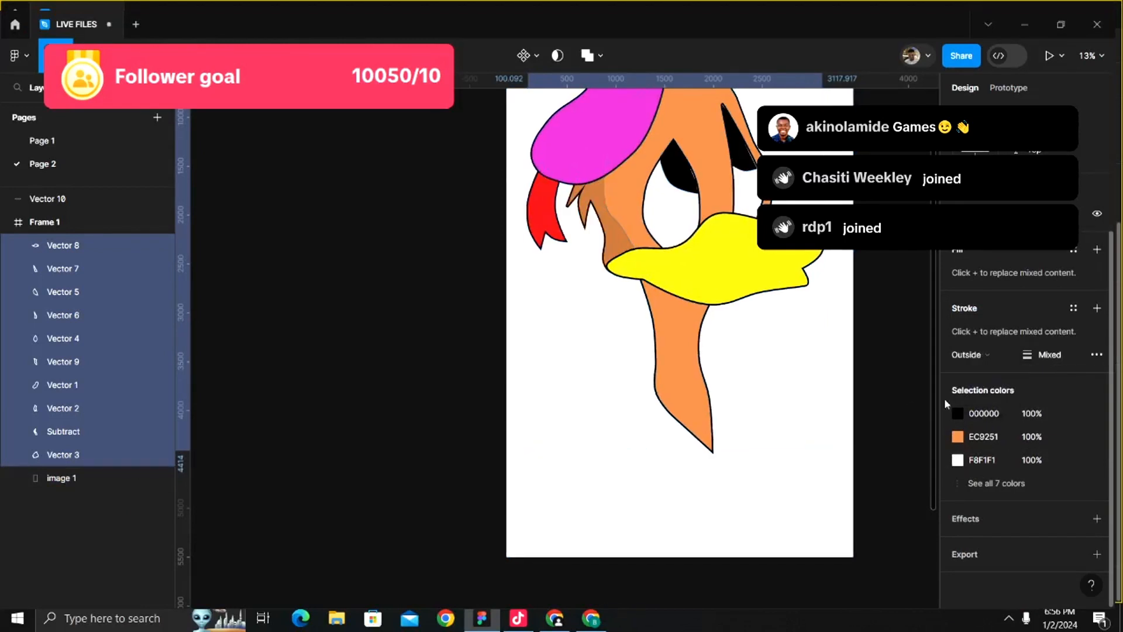
{"action": "left_click", "coordinate": [834, 412]}
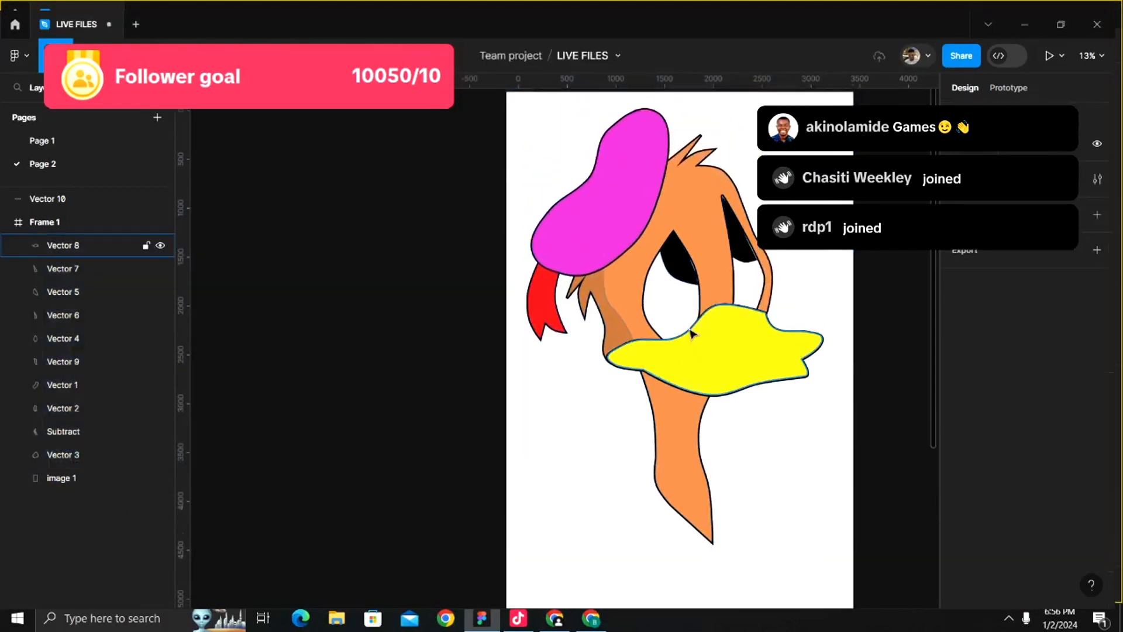
- Move the lower anchors on the left pupil's right edge outward to close the white gap against the eye outline
{"action": "scroll", "coordinate": [692, 334], "scroll_direction": "up", "scroll_amount": 3}
{"action": "left_click", "coordinate": [565, 342]}
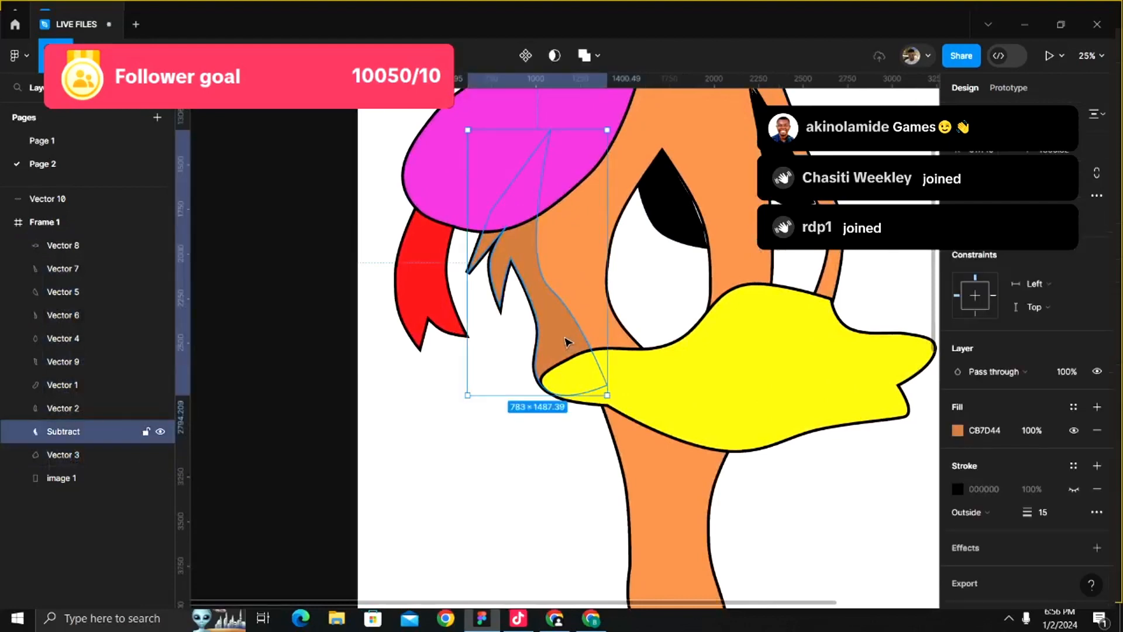
{"action": "scroll", "coordinate": [566, 342], "scroll_direction": "down", "scroll_amount": 2}
{"action": "scroll", "coordinate": [649, 264], "scroll_direction": "up", "scroll_amount": 5}
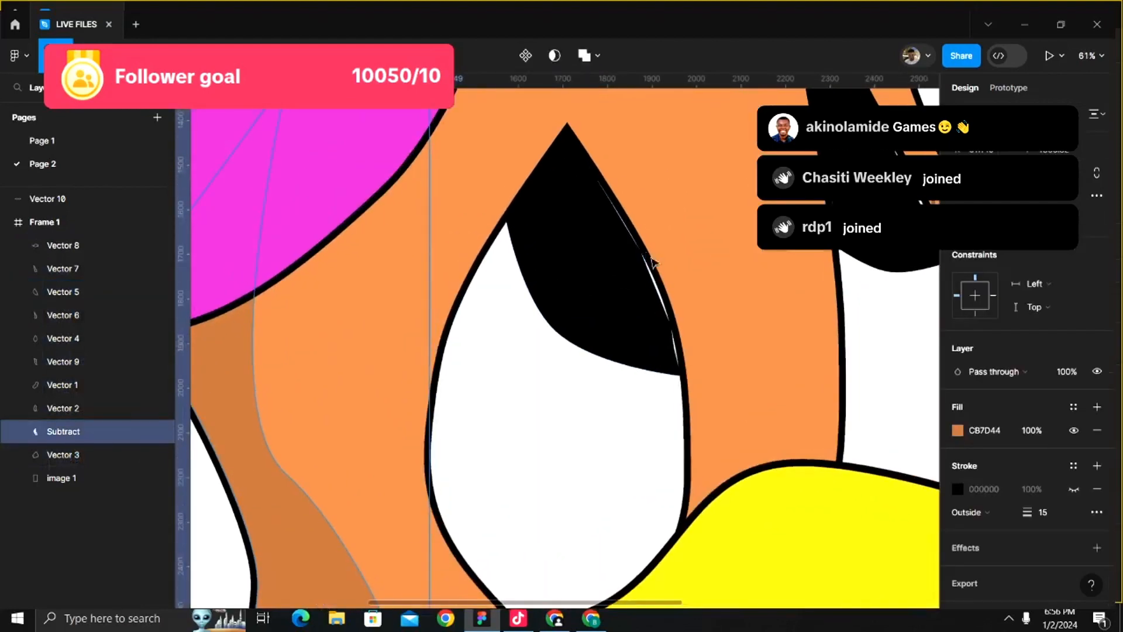
{"action": "left_click", "coordinate": [656, 275]}
{"action": "left_click", "coordinate": [646, 294]}
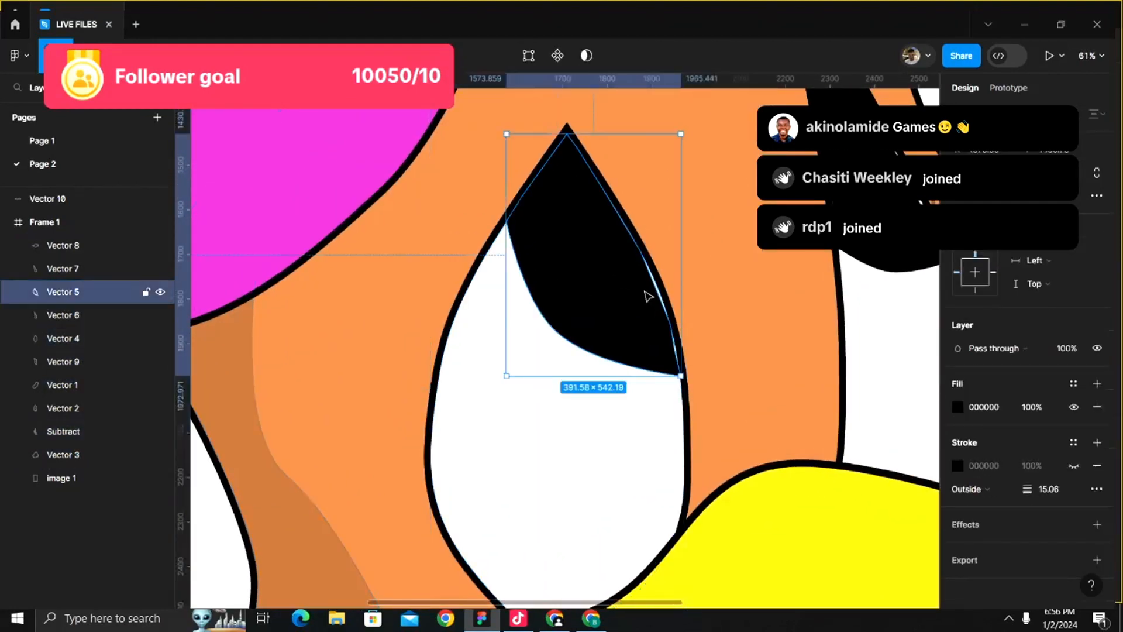
{"action": "double_click", "coordinate": [647, 295]}
{"action": "scroll", "coordinate": [648, 295], "scroll_direction": "up", "scroll_amount": 6}
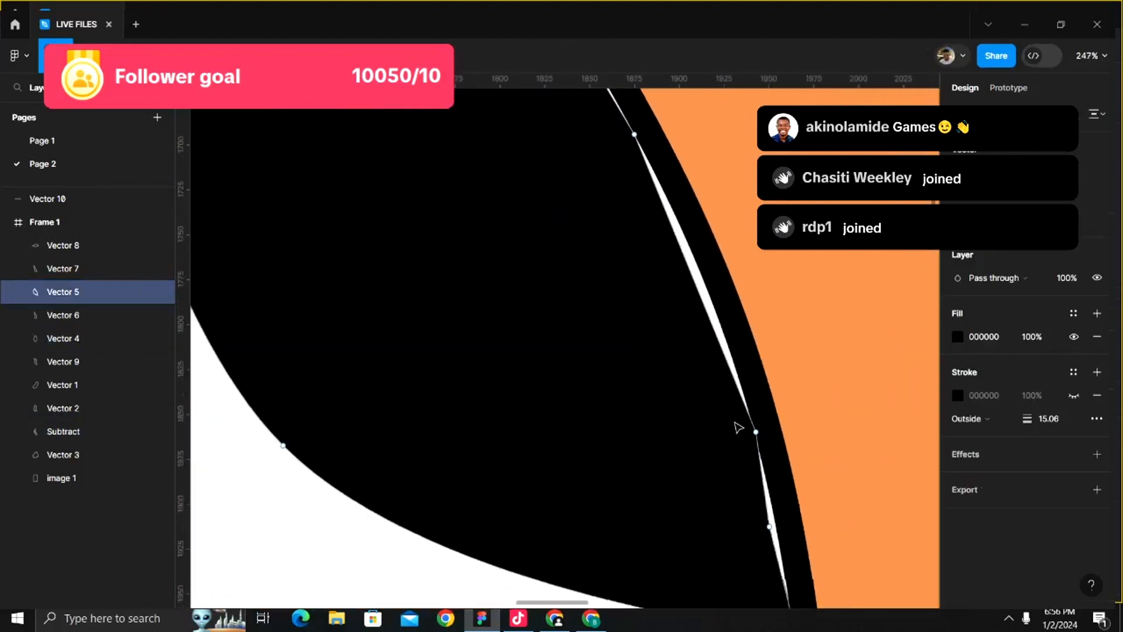
{"action": "scroll", "coordinate": [740, 428], "scroll_direction": "down", "scroll_amount": 3}
{"action": "left_click_drag", "start_coordinate": [748, 428], "coordinate": [754, 424]}
{"action": "left_click_drag", "start_coordinate": [755, 483], "coordinate": [773, 487]}
- Shift the two upper anchors on the left pupil's right edge outward to meet the eye outline, and finish editing the shape
{"action": "scroll", "coordinate": [774, 494], "scroll_direction": "up", "scroll_amount": 3}
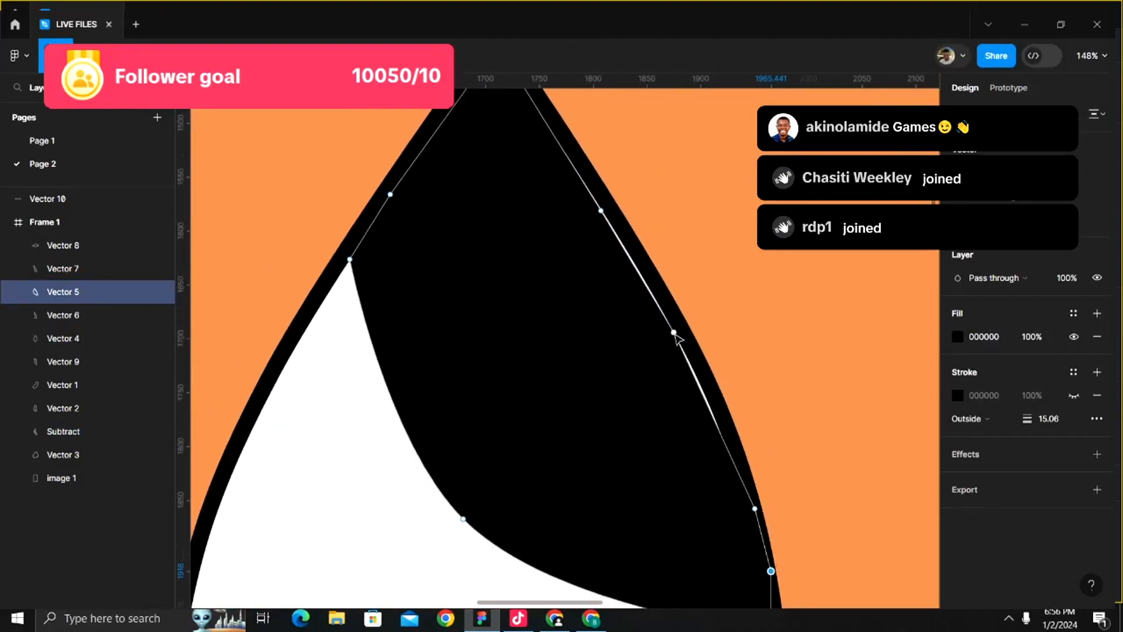
{"action": "left_click_drag", "start_coordinate": [675, 333], "coordinate": [682, 335]}
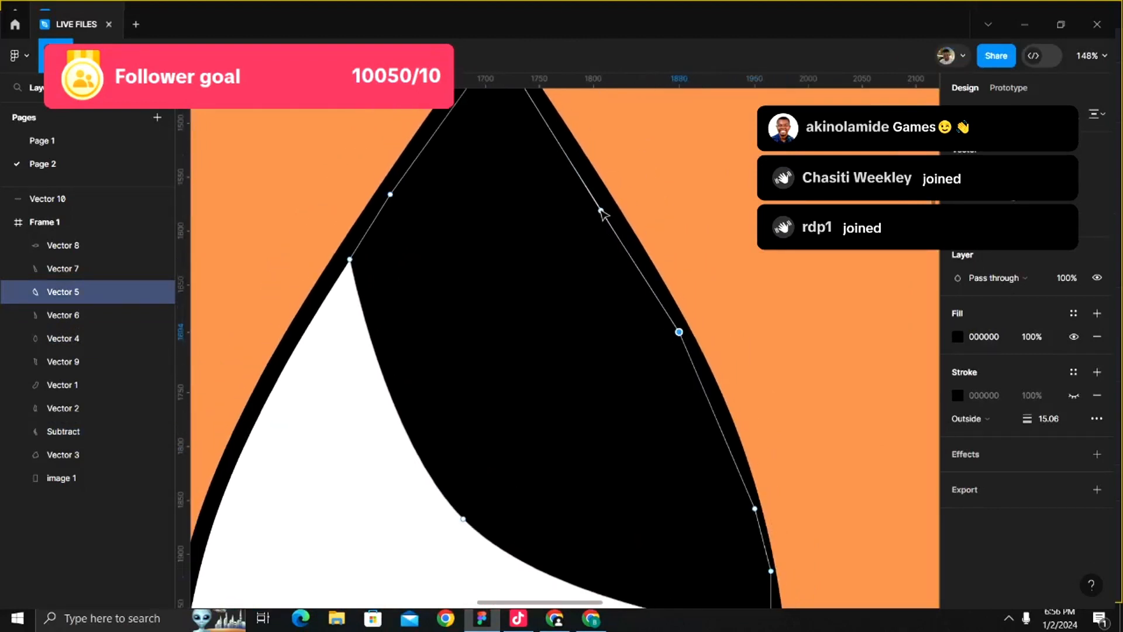
{"action": "left_click_drag", "start_coordinate": [602, 212], "coordinate": [608, 209]}
{"action": "scroll", "coordinate": [570, 239], "scroll_direction": "down", "scroll_amount": 5}
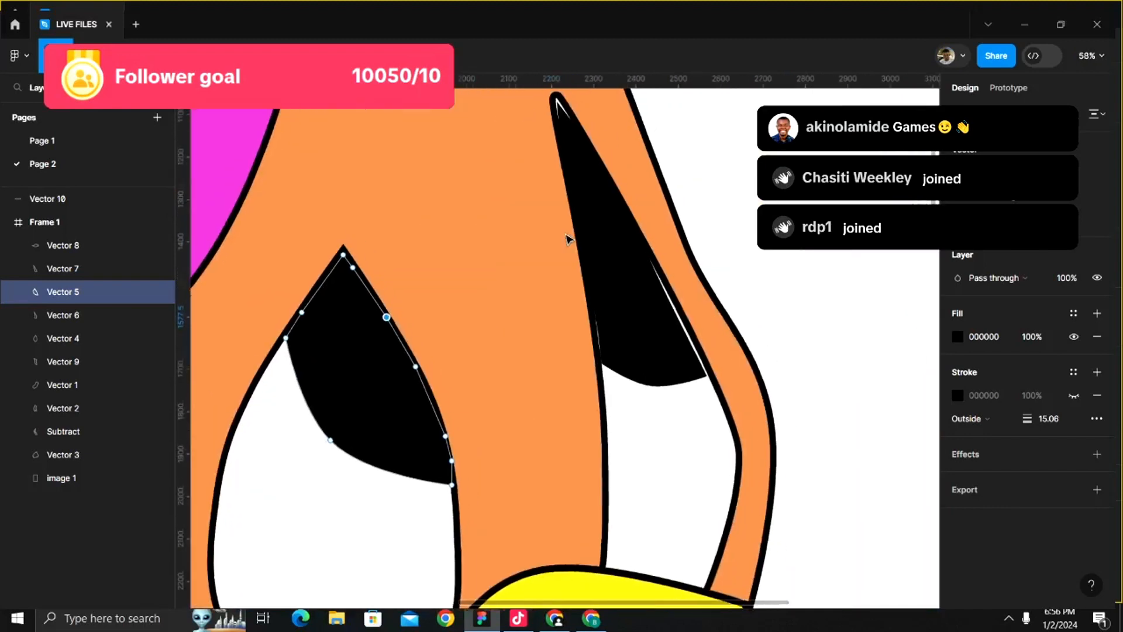
{"action": "key", "text": "Escape"}
- Move the right pupil's lower-right corner and side anchors outward to close the gaps along both edges of the eye outline
{"action": "left_click", "coordinate": [661, 337]}
{"action": "double_click", "coordinate": [661, 337]}
{"action": "scroll", "coordinate": [660, 335], "scroll_direction": "up", "scroll_amount": 10}
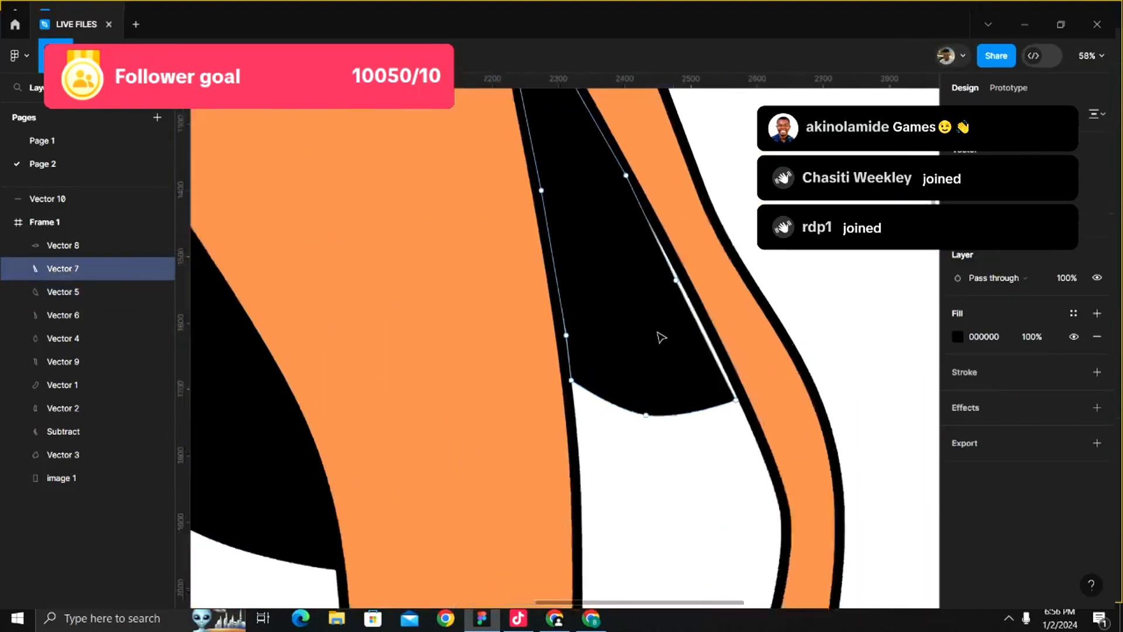
{"action": "left_click_drag", "start_coordinate": [702, 239], "coordinate": [715, 238]}
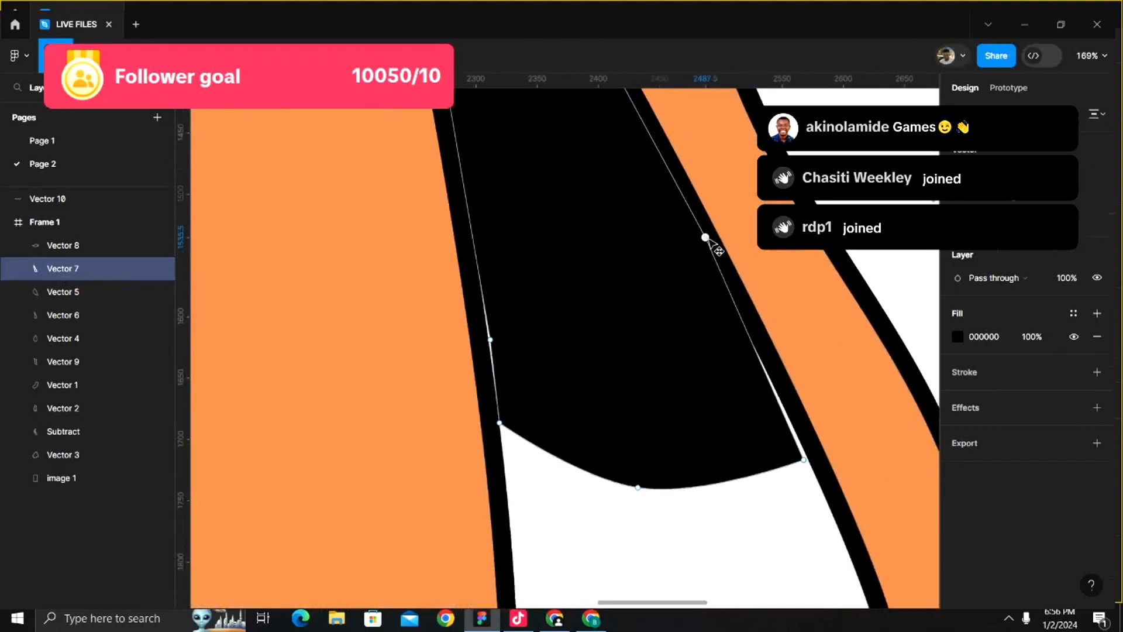
{"action": "left_click_drag", "start_coordinate": [805, 463], "coordinate": [817, 460]}
{"action": "left_click_drag", "start_coordinate": [491, 340], "coordinate": [480, 336]}
{"action": "scroll", "coordinate": [480, 337], "scroll_direction": "up", "scroll_amount": 5}
{"action": "scroll", "coordinate": [481, 341], "scroll_direction": "up", "scroll_amount": 2}
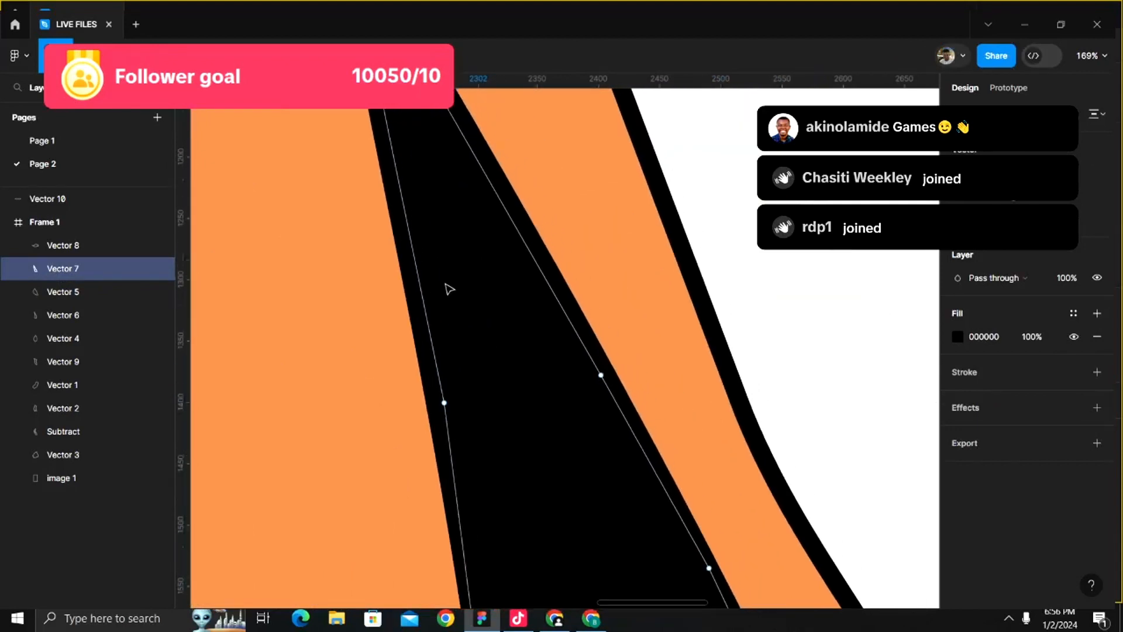
{"action": "left_click_drag", "start_coordinate": [444, 401], "coordinate": [426, 388]}
- Fill the gap at the right pupil's tip by raising the tip anchor, adjusting the neighbouring ones and adding an anchor beside it
{"action": "scroll", "coordinate": [426, 388], "scroll_direction": "up", "scroll_amount": 10}
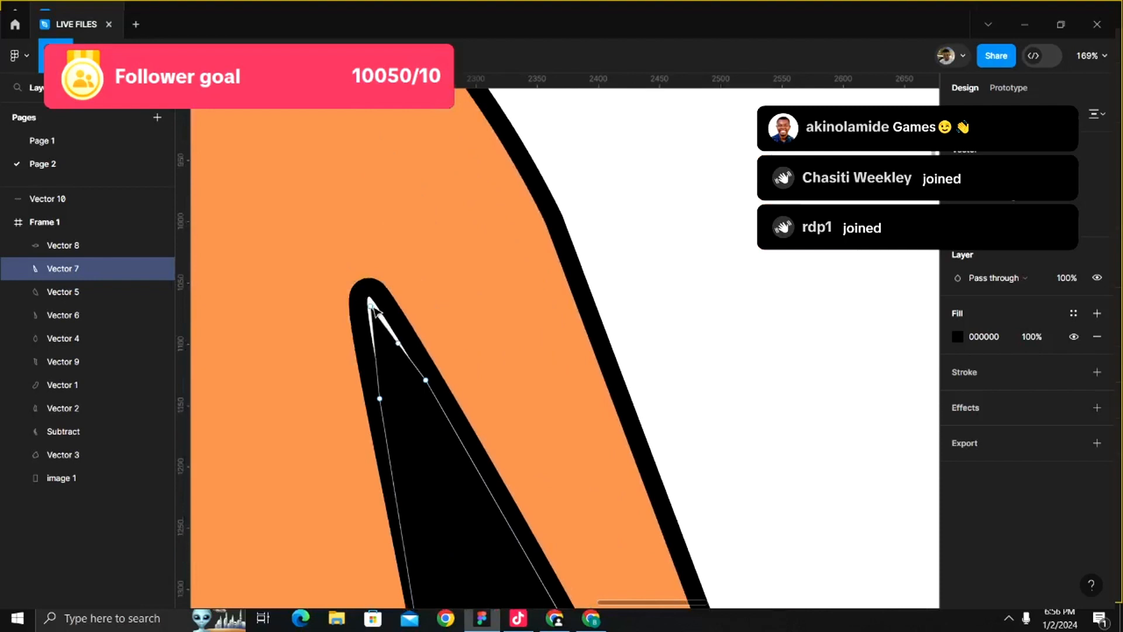
{"action": "left_click_drag", "start_coordinate": [369, 305], "coordinate": [369, 294]}
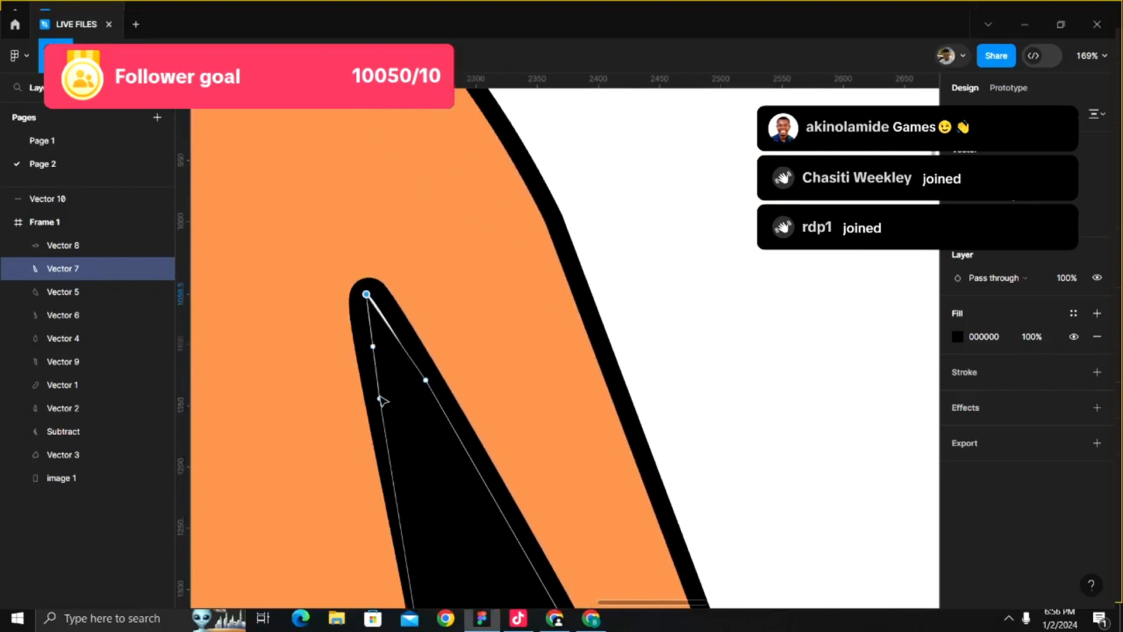
{"action": "left_click_drag", "start_coordinate": [380, 398], "coordinate": [417, 351]}
{"action": "left_click", "coordinate": [367, 294]}
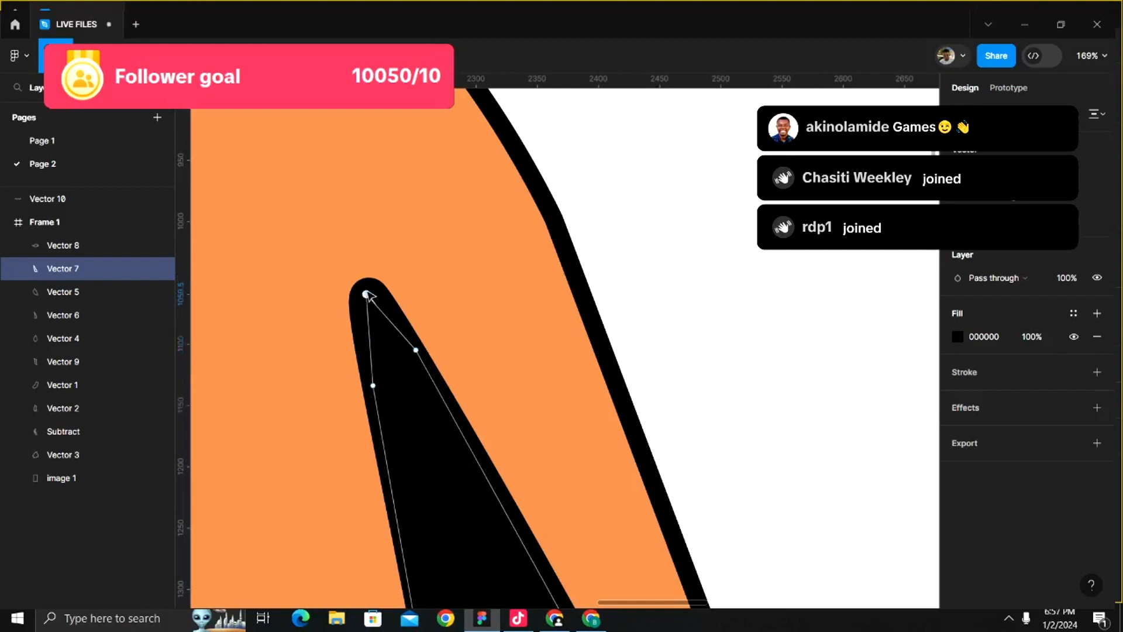
{"action": "left_click_drag", "start_coordinate": [366, 294], "coordinate": [390, 305]}
{"action": "left_click", "coordinate": [390, 319]}
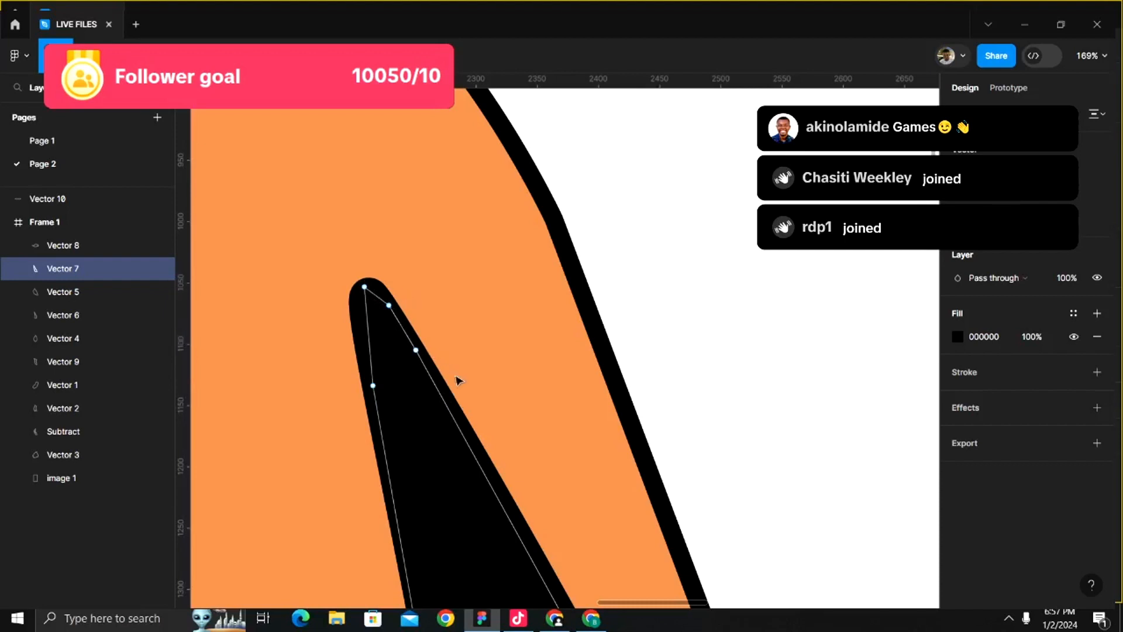
{"action": "key", "text": "Escape"}
{"action": "scroll", "coordinate": [456, 381], "scroll_direction": "down", "scroll_amount": 10}
{"action": "scroll", "coordinate": [545, 439], "scroll_direction": "down", "scroll_amount": 5}
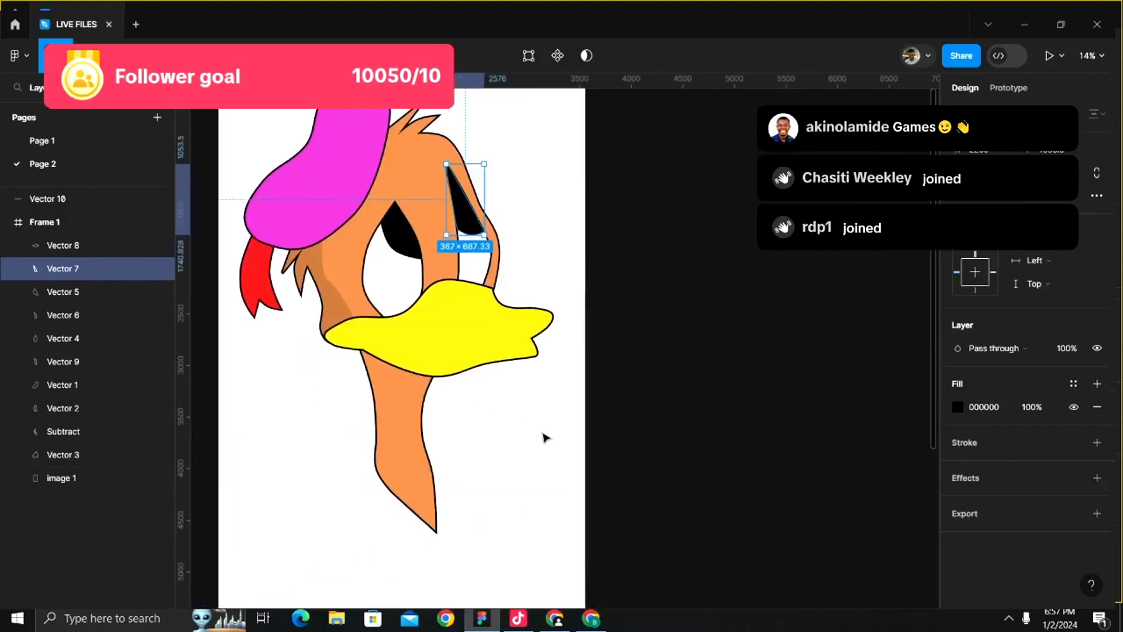
{"action": "left_click", "coordinate": [555, 442]}
- Duplicate the duck's magenta hat shape in place
{"action": "scroll", "coordinate": [555, 442], "scroll_direction": "left", "scroll_amount": 3}
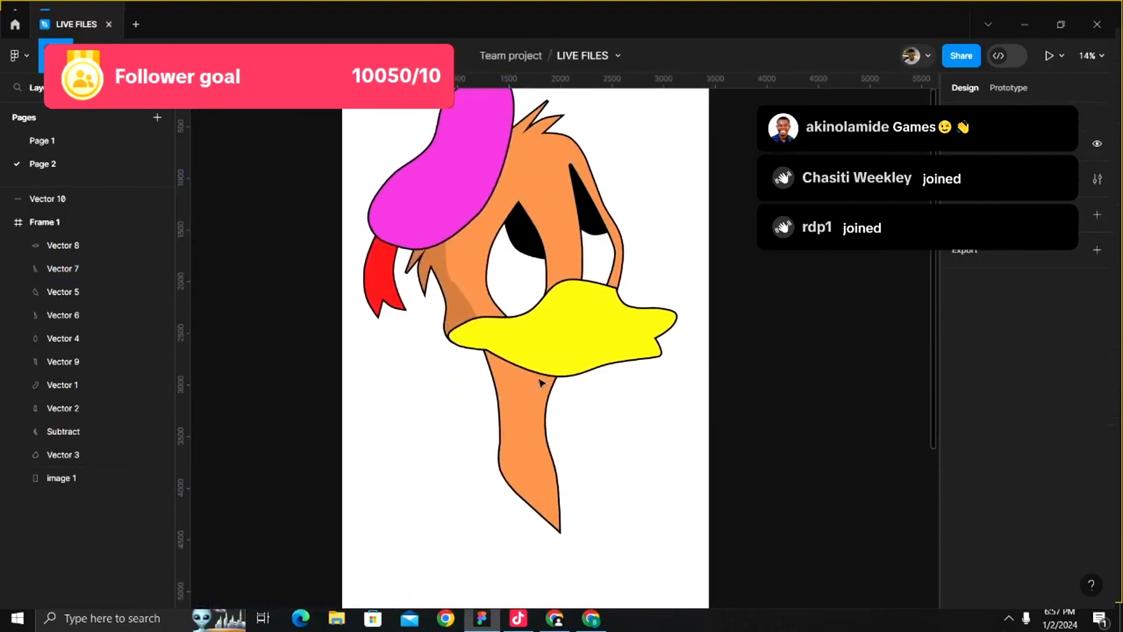
{"action": "left_click", "coordinate": [436, 188]}
{"action": "scroll", "coordinate": [433, 193], "scroll_direction": "up", "scroll_amount": 2}
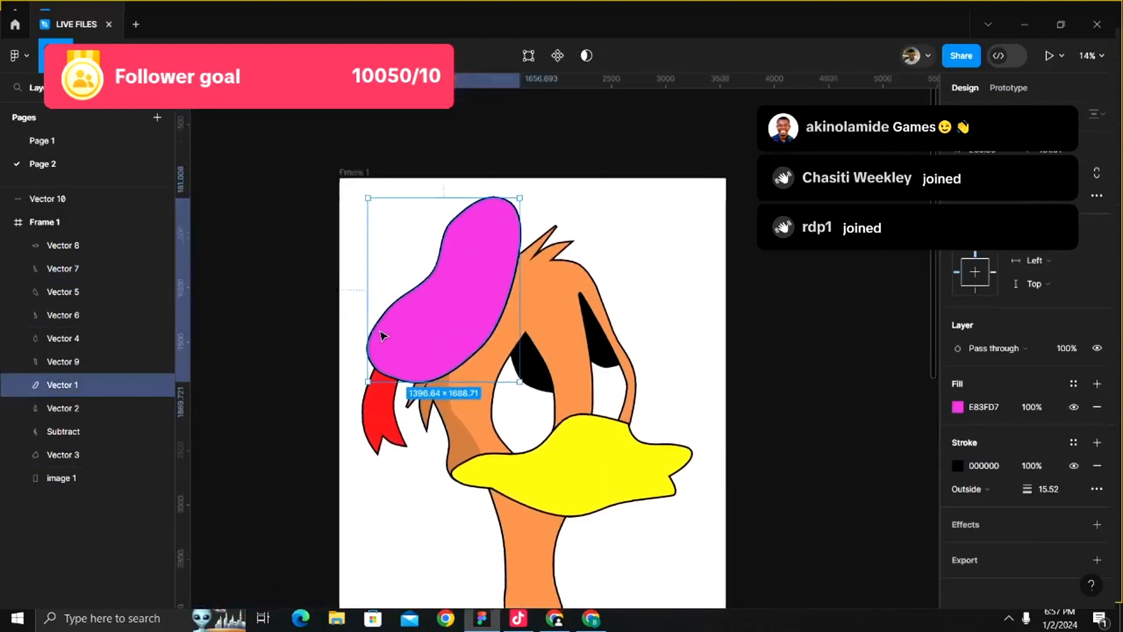
{"action": "scroll", "coordinate": [381, 332], "scroll_direction": "up", "scroll_amount": 3}
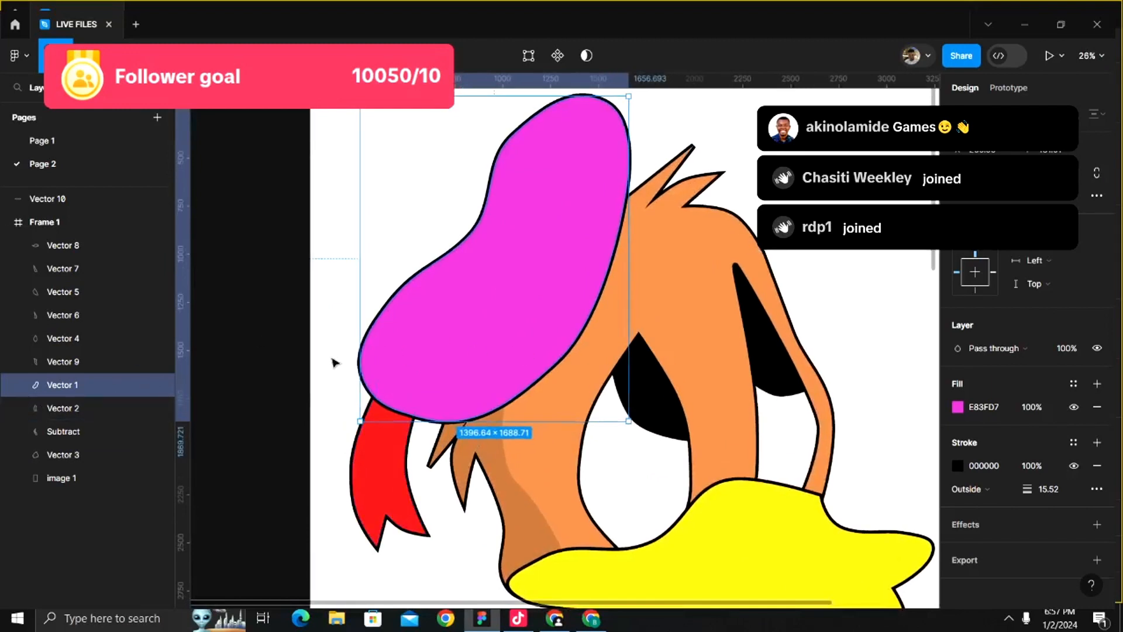
{"action": "key", "text": "ctrl+d"}
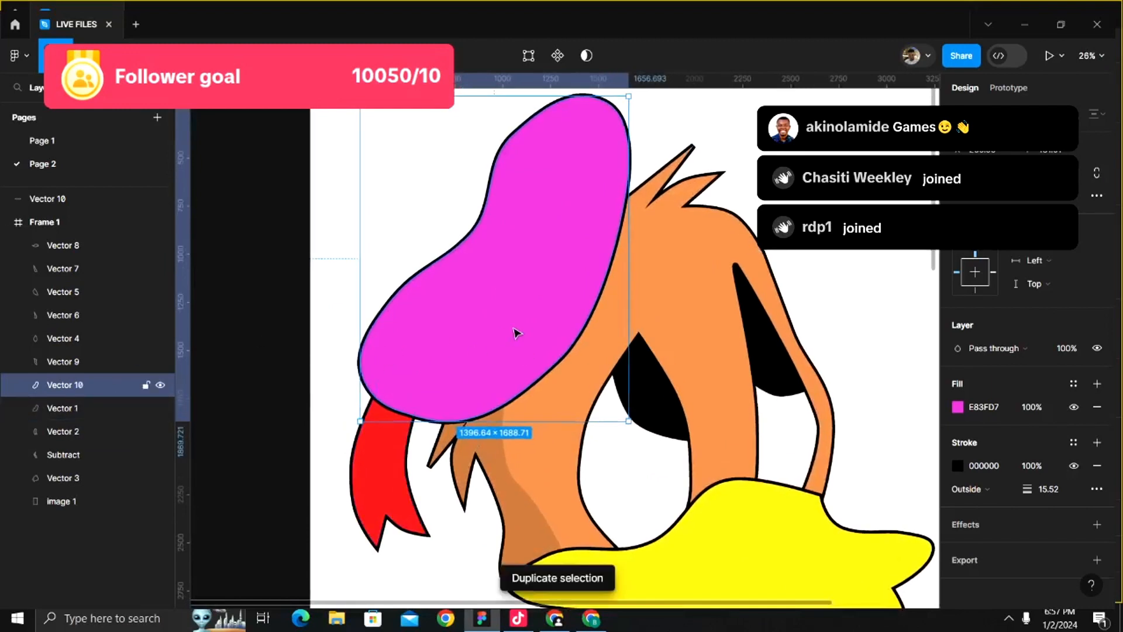
- Draw a closed Pen path over the magenta hat, following its lower and right edges inside and looping around outside its upper-left side
{"action": "key", "text": "p"}
{"action": "left_click", "coordinate": [384, 311]}
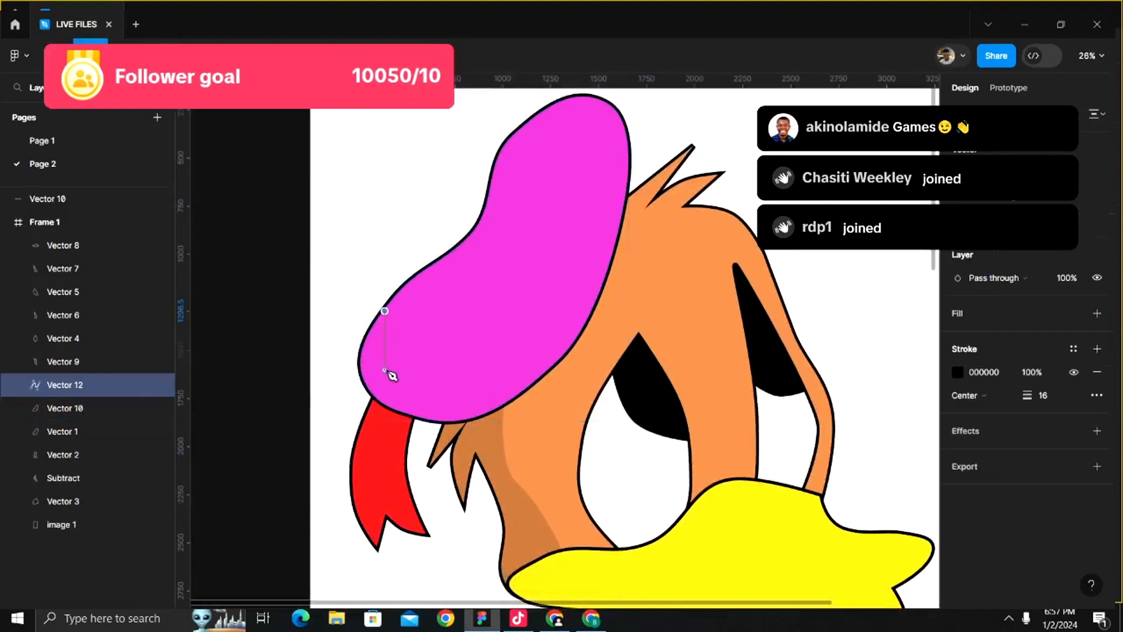
{"action": "left_click", "coordinate": [384, 370]}
{"action": "left_click", "coordinate": [450, 394]}
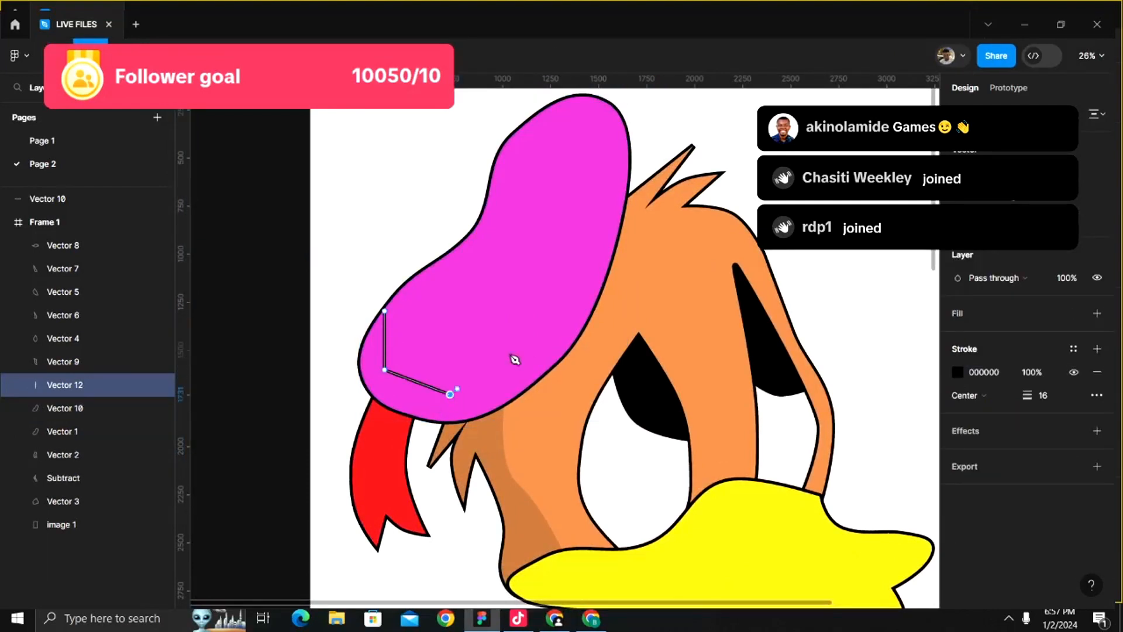
{"action": "left_click", "coordinate": [557, 331]}
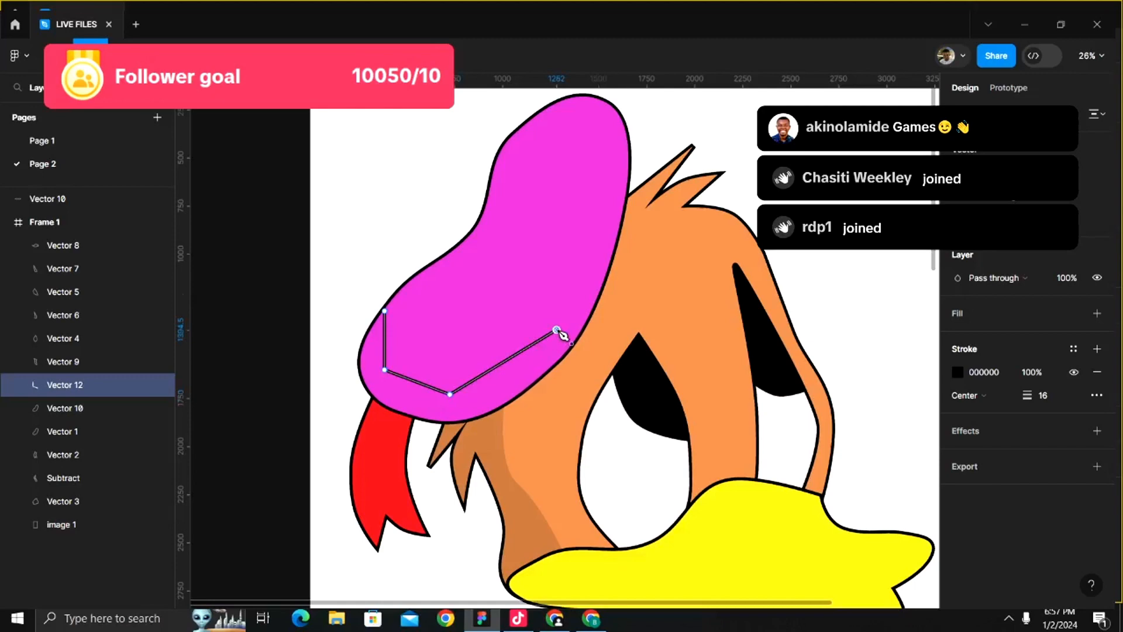
{"action": "left_click", "coordinate": [602, 166]}
{"action": "left_click", "coordinate": [602, 95]}
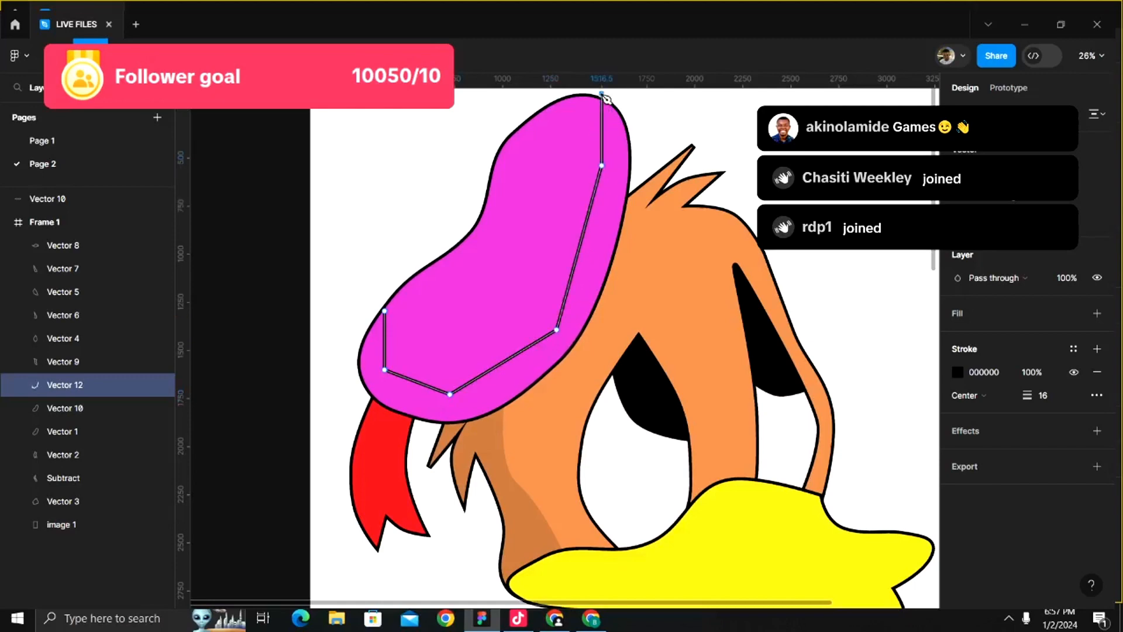
{"action": "scroll", "coordinate": [603, 97], "scroll_direction": "down", "scroll_amount": 3}
{"action": "left_click", "coordinate": [544, 192]}
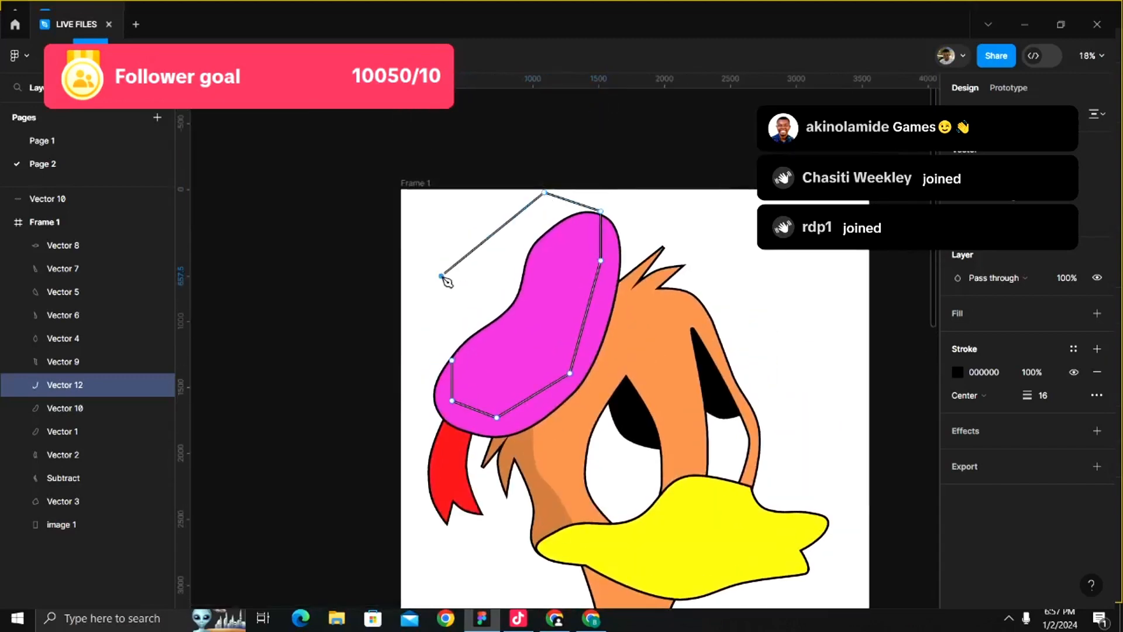
{"action": "left_click", "coordinate": [441, 275]}
{"action": "left_click", "coordinate": [442, 346]}
{"action": "left_click", "coordinate": [452, 361]}
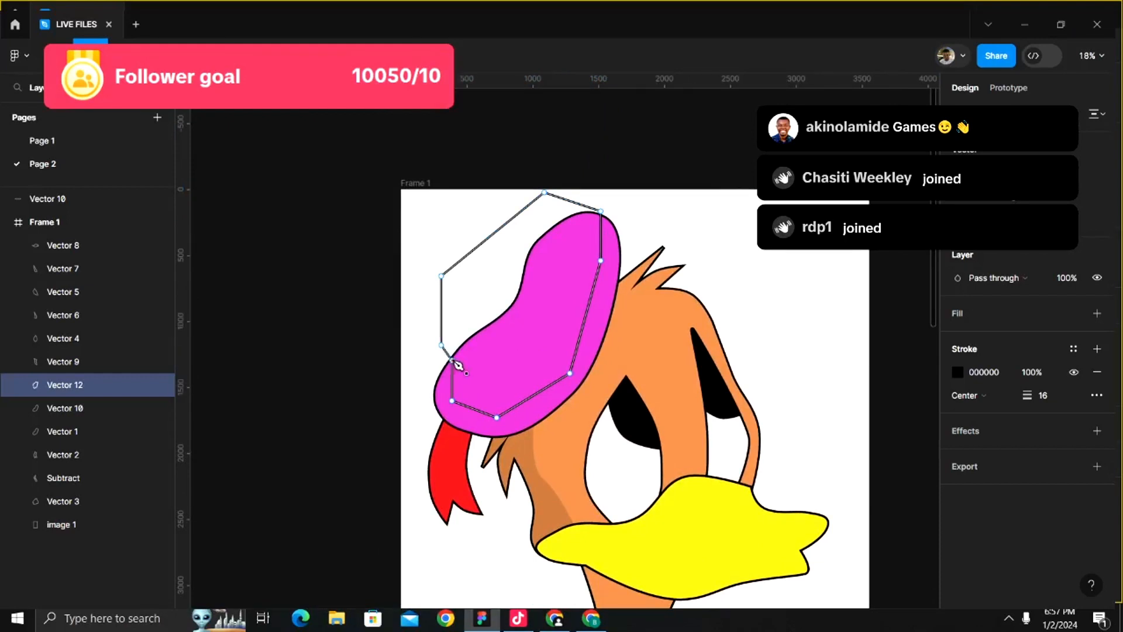
- Hide the new path's black stroke and give the shape a D9D9D9 fill
{"action": "left_click", "coordinate": [1074, 373]}
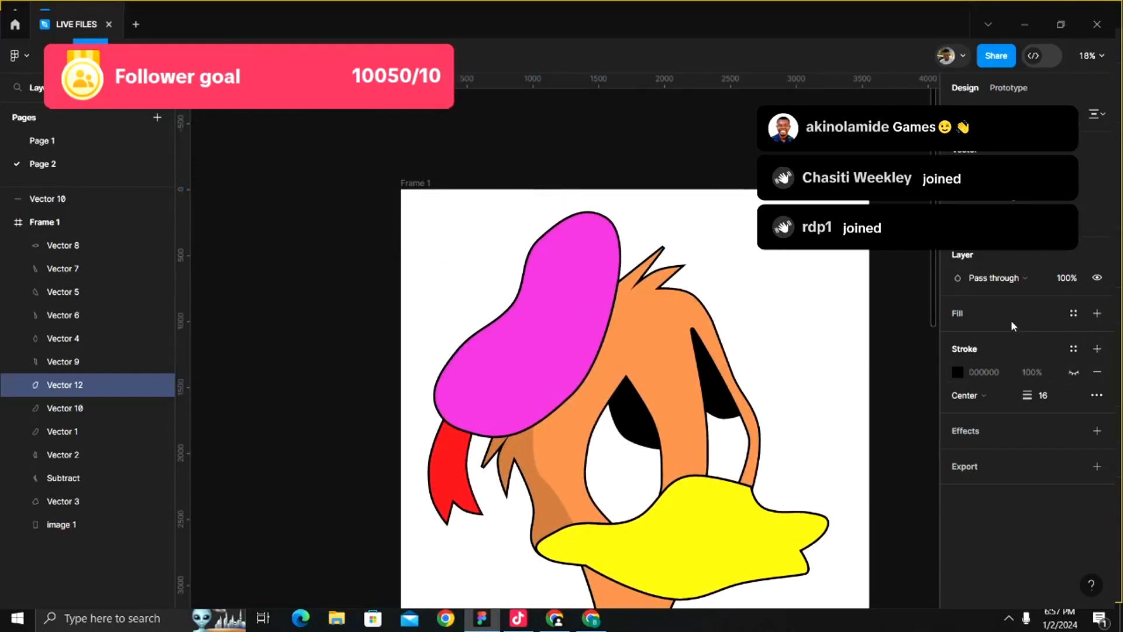
{"action": "left_click", "coordinate": [1097, 313]}
- Bend the grey shape's anchors along the hat's lower and right edges into smooth curves that follow the hat's outline
{"action": "scroll", "coordinate": [334, 495], "scroll_direction": "up", "scroll_amount": 4}
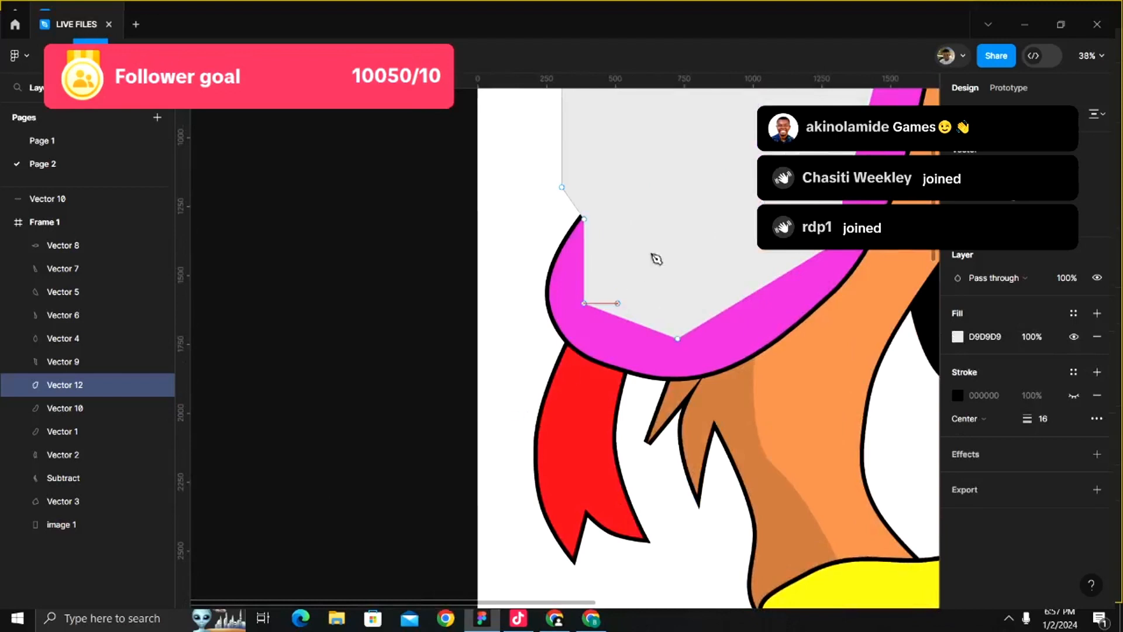
{"action": "scroll", "coordinate": [659, 254], "scroll_direction": "right", "scroll_amount": 3}
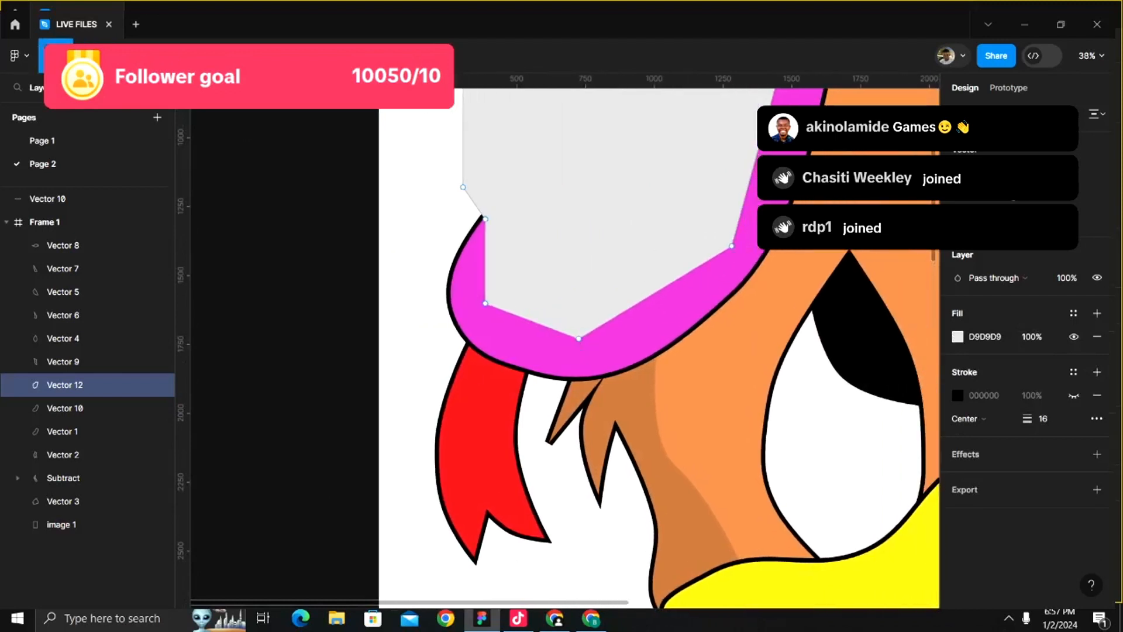
{"action": "left_click", "coordinate": [122, 56]}
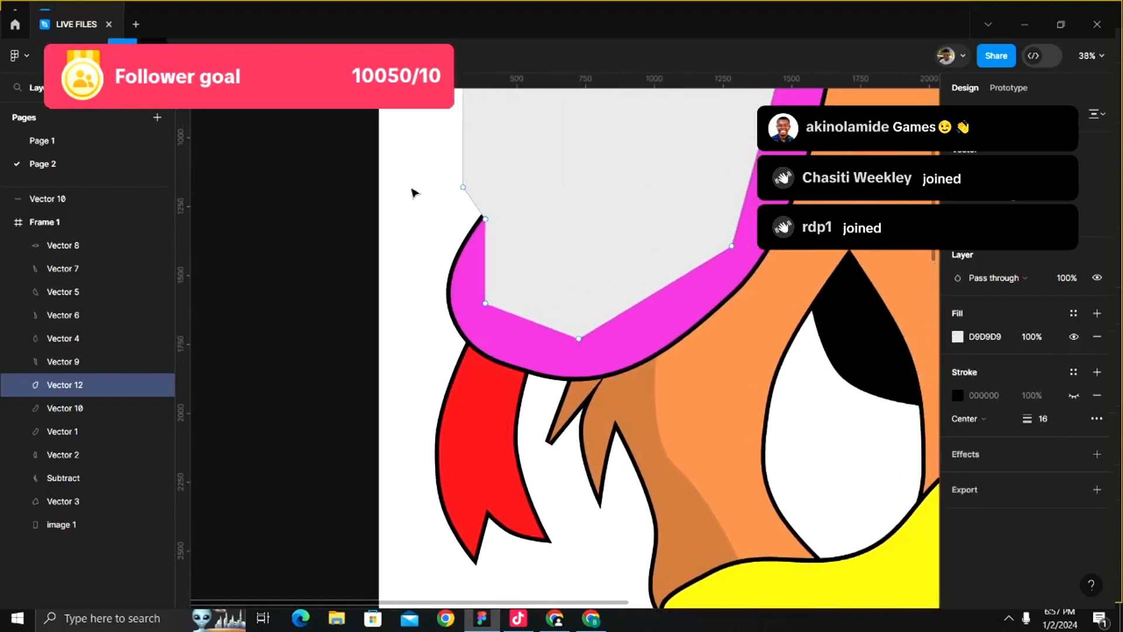
{"action": "left_click", "coordinate": [485, 306]}
{"action": "left_click", "coordinate": [579, 338]}
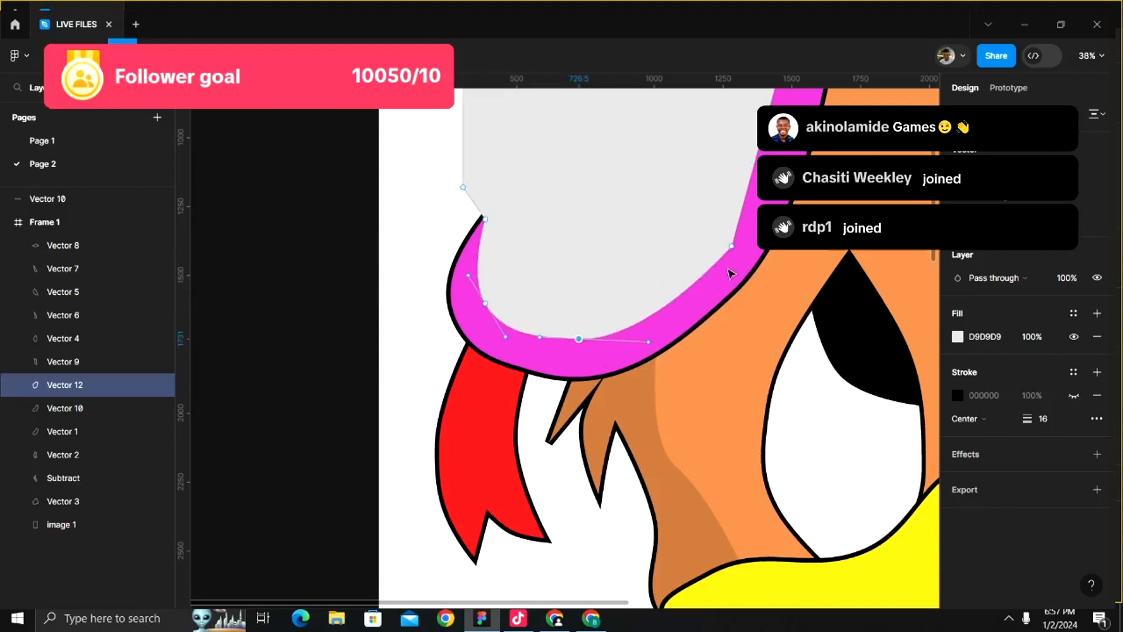
{"action": "left_click", "coordinate": [731, 247]}
{"action": "scroll", "coordinate": [730, 187], "scroll_direction": "up", "scroll_amount": 3}
{"action": "scroll", "coordinate": [730, 187], "scroll_direction": "right", "scroll_amount": 2}
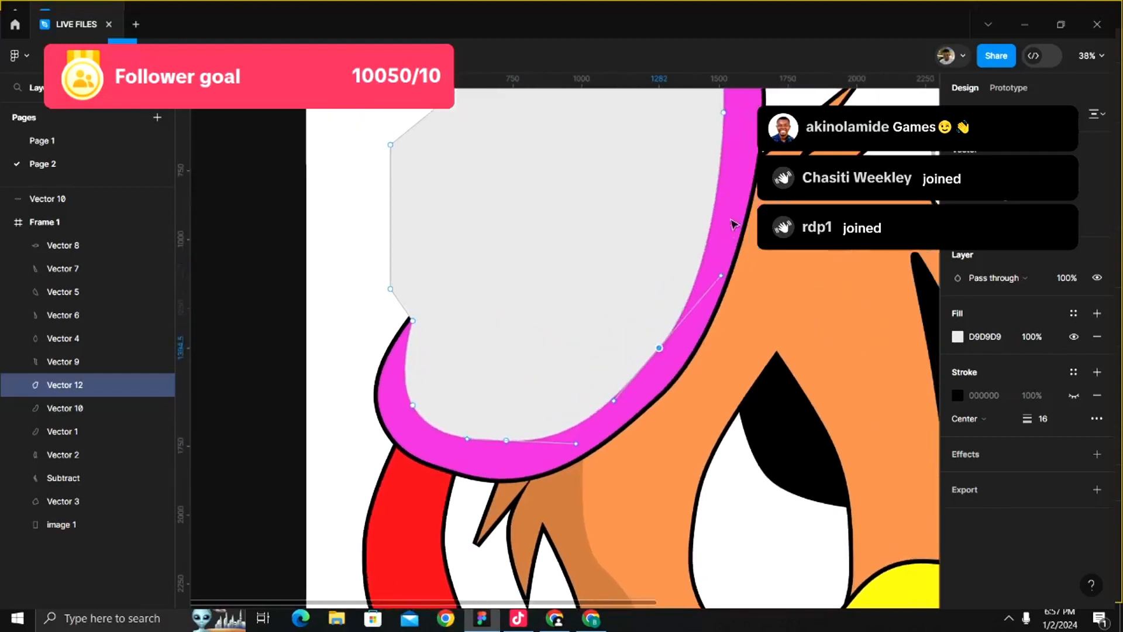
{"action": "left_click", "coordinate": [725, 114]}
{"action": "scroll", "coordinate": [729, 152], "scroll_direction": "up", "scroll_amount": 3}
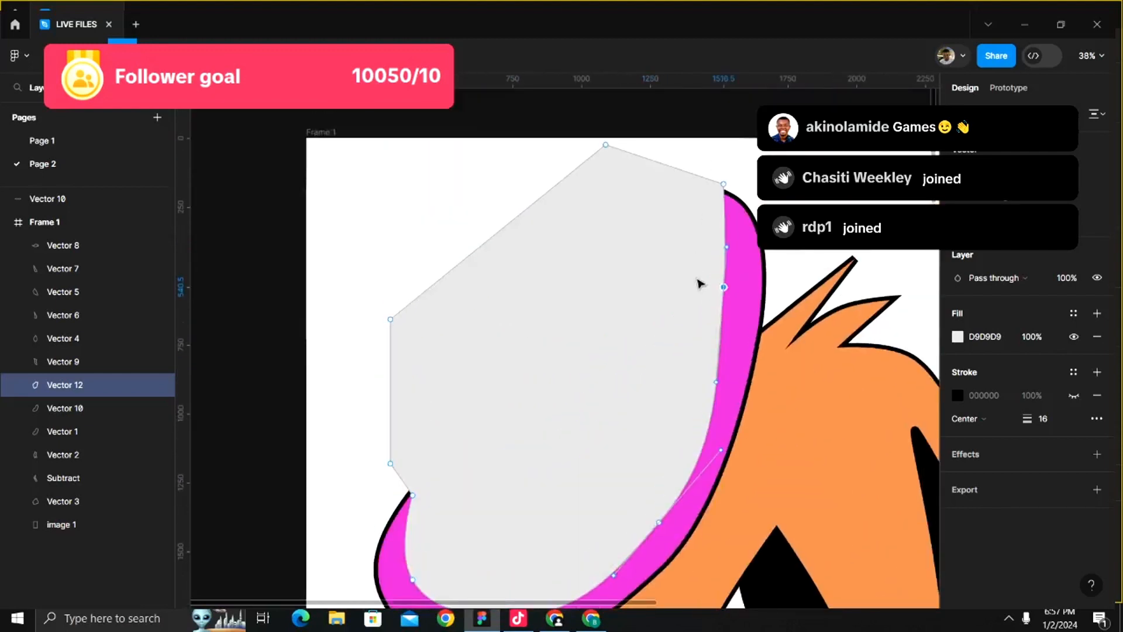
{"action": "left_click", "coordinate": [724, 185]}
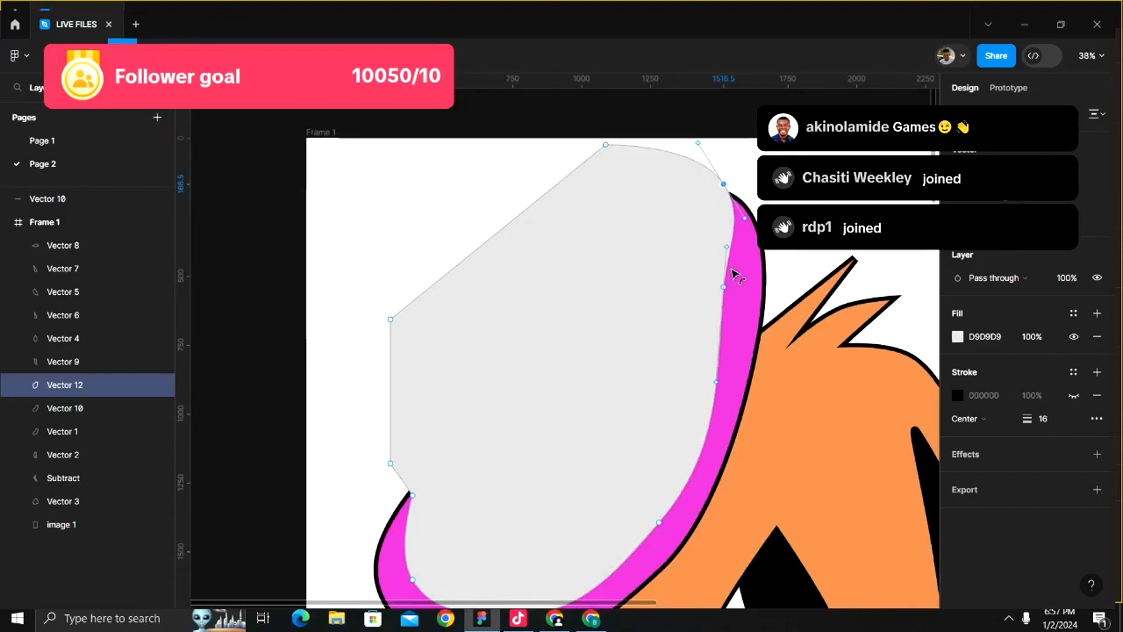
{"action": "key", "text": "ctrl+z"}
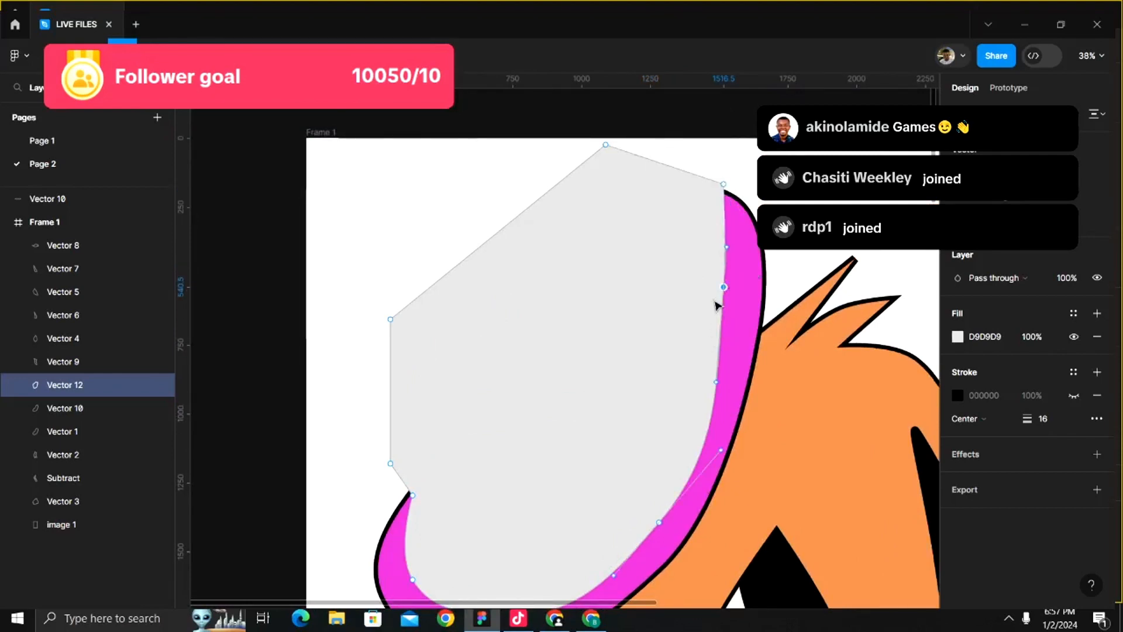
{"action": "left_click", "coordinate": [725, 287]}
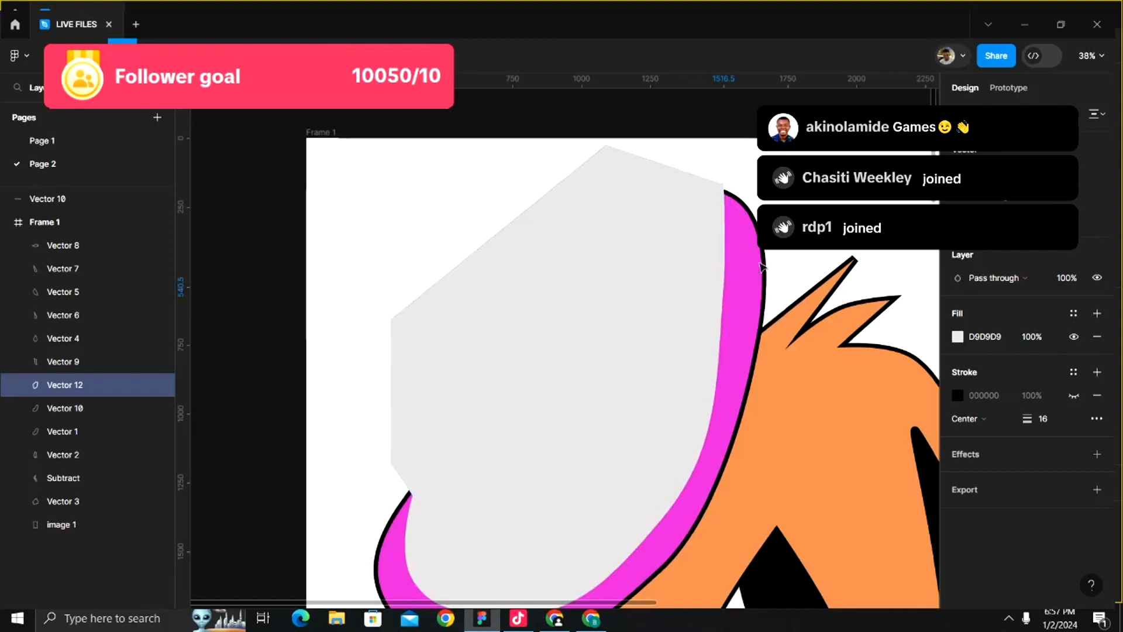
{"action": "key", "text": "Tab"}
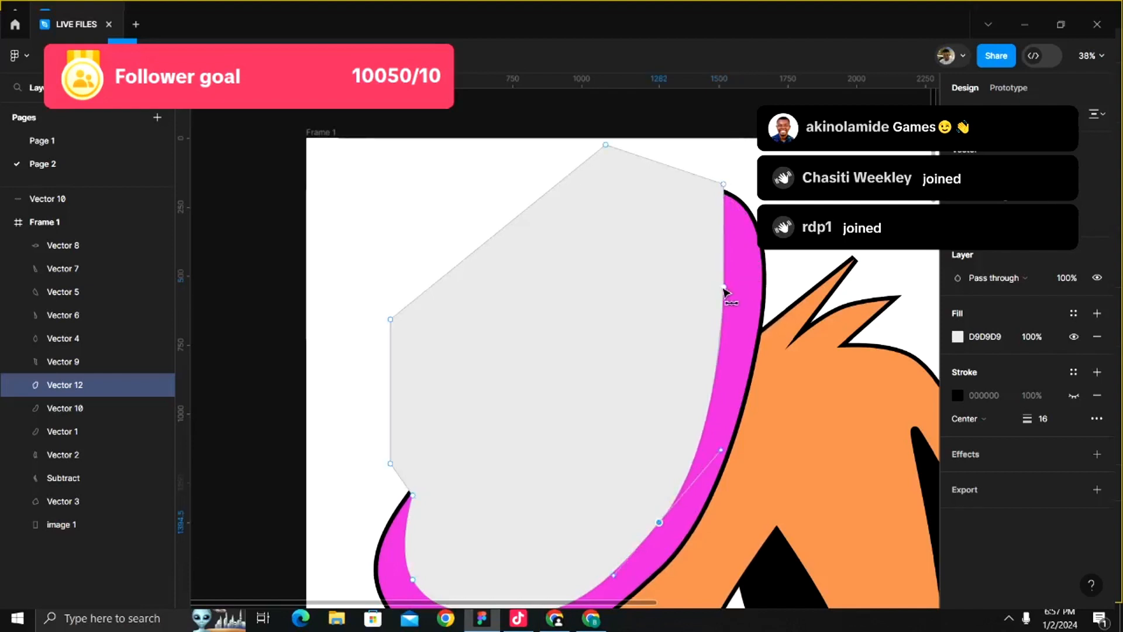
- Move the grey shape's anchor on the cap's right edge 90 px to the right, to X 1606.5
{"action": "left_click", "coordinate": [724, 288]}
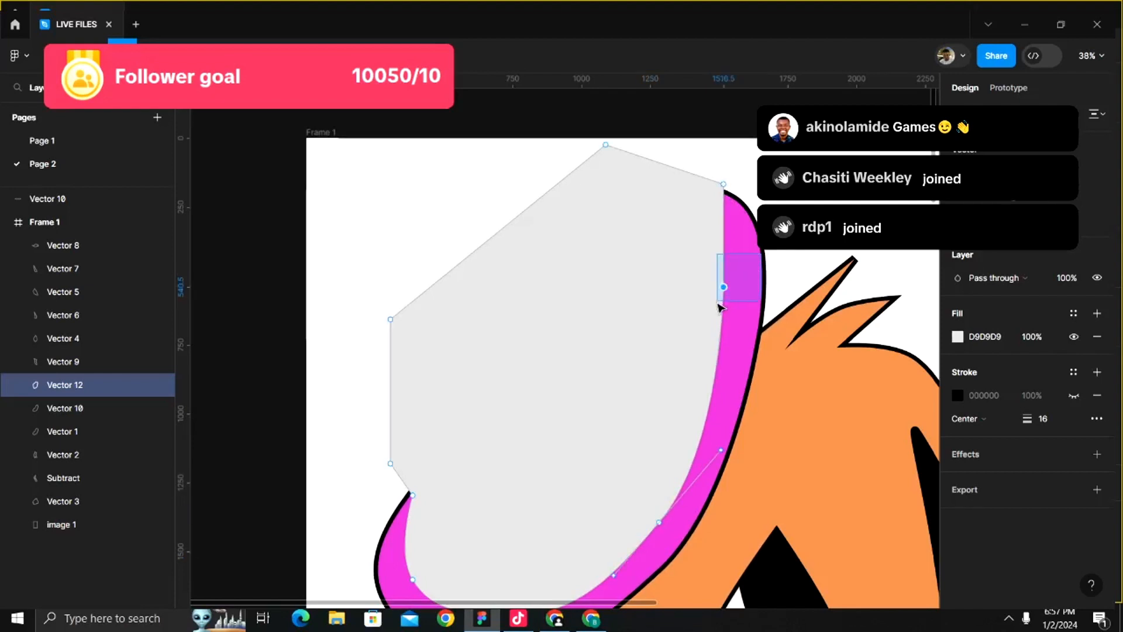
{"action": "key", "text": "shift+Right"}
{"action": "key", "text": "shift+Right"}
{"action": "key", "text": "shift+Right"}
{"action": "key", "text": "shift+Right"}
{"action": "key", "text": "shift+Right"}
{"action": "key", "text": "shift+Right"}
{"action": "key", "text": "shift+Right"}
{"action": "key", "text": "shift+Right"}
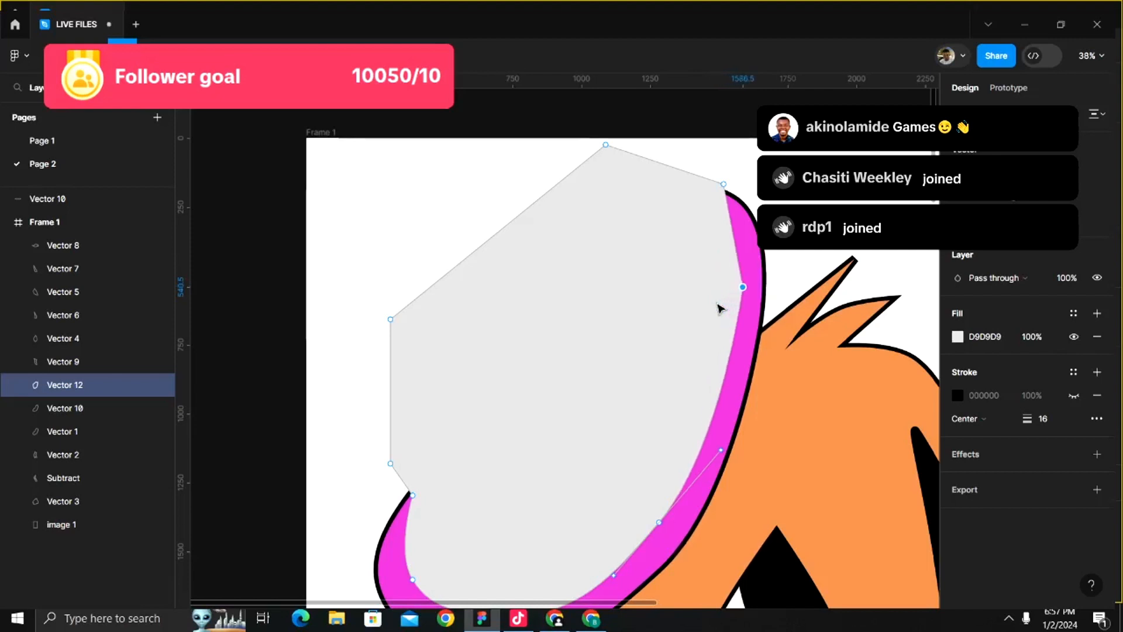
{"action": "key", "text": "shift+Right"}
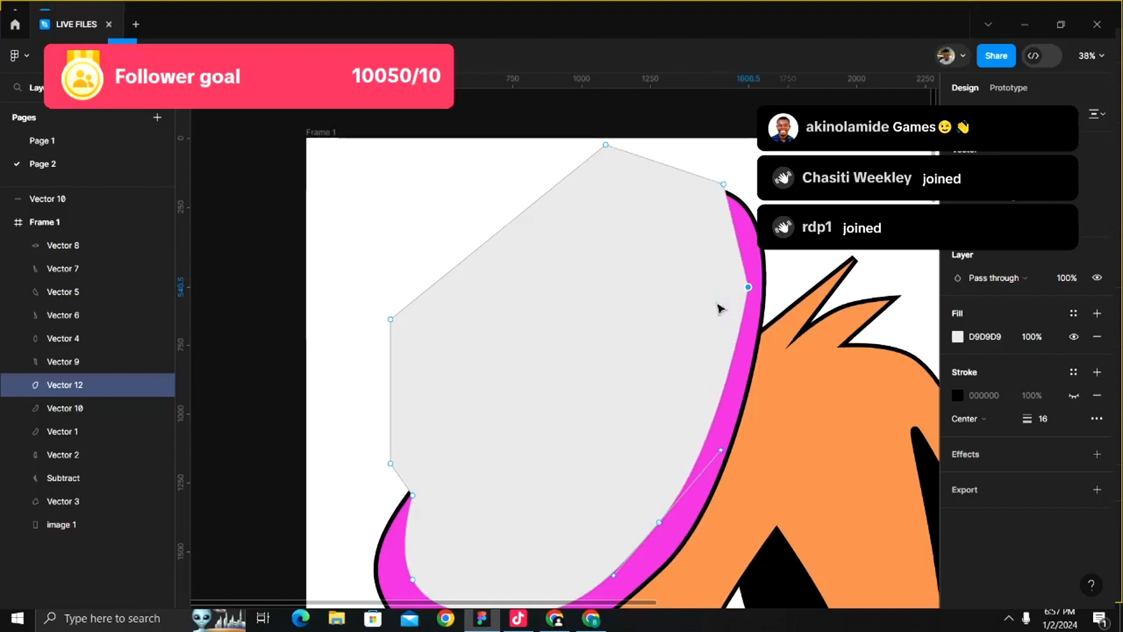
- Bend the grey shape's upper-right corner anchor into a smooth curve along the cap's edge and finish editing the vector
{"action": "left_click", "coordinate": [726, 185], "text": "ctrl"}
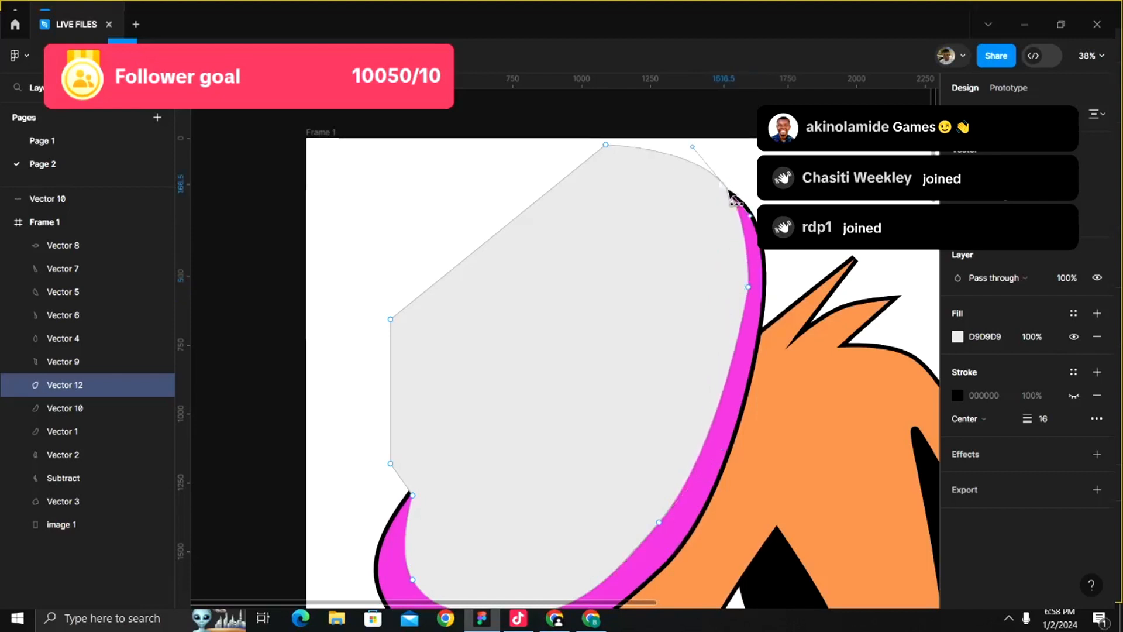
{"action": "scroll", "coordinate": [770, 267], "scroll_direction": "down", "scroll_amount": 4}
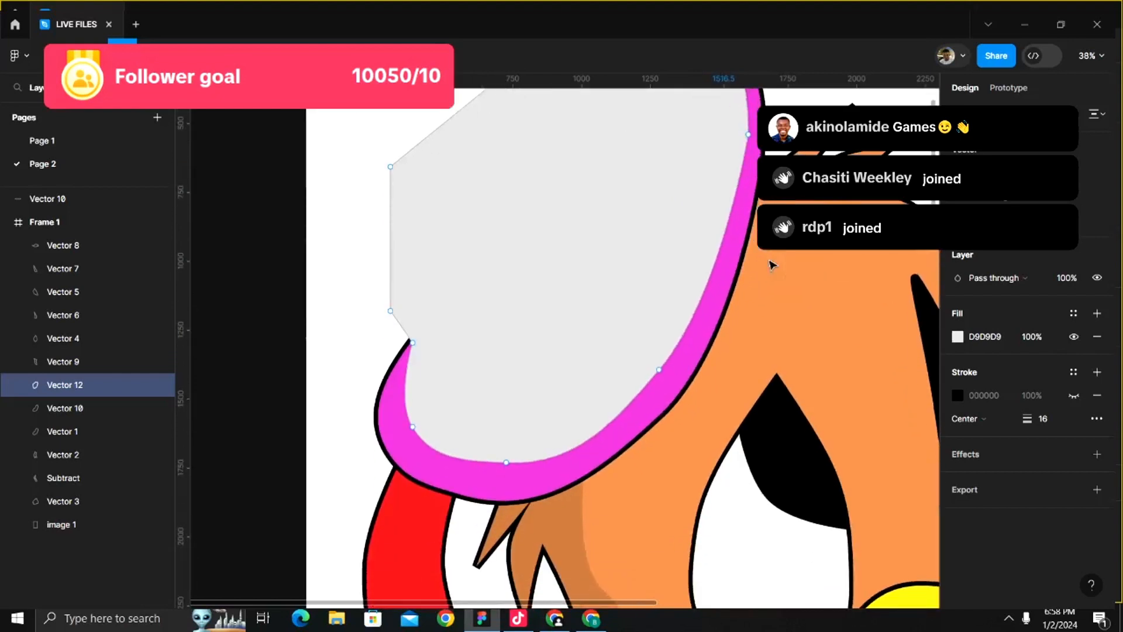
{"action": "scroll", "coordinate": [770, 267], "scroll_direction": "down", "scroll_amount": 3}
{"action": "key", "text": "Escape"}
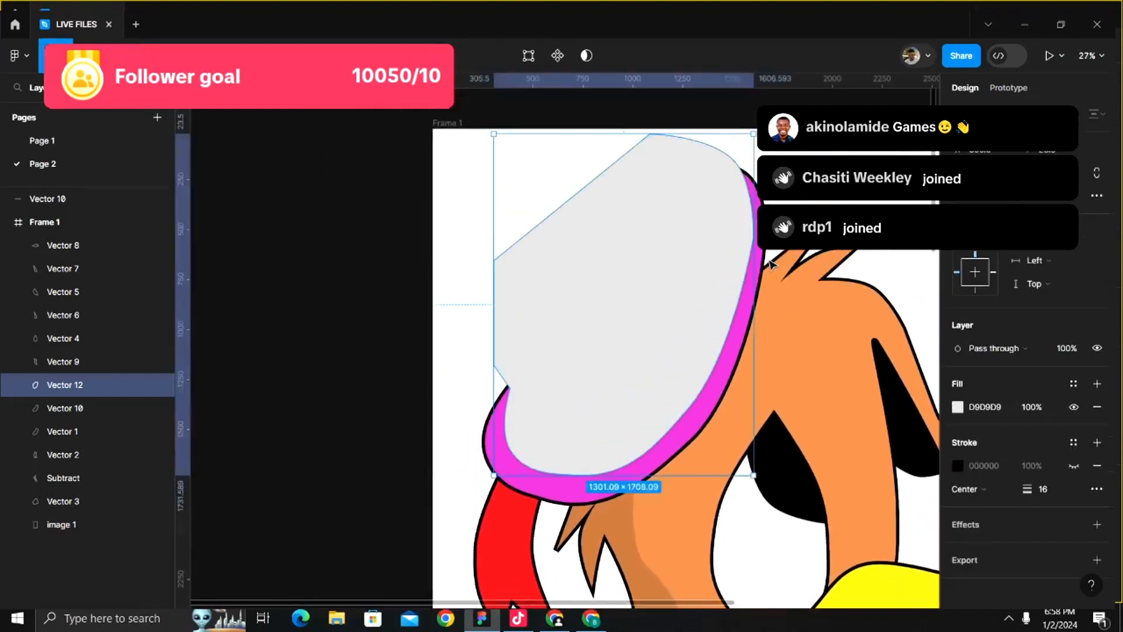
- Subtract the grey shape from the pink cap copy beneath it, leaving a crescent along the cap's lower right rim
{"action": "left_click", "coordinate": [582, 496], "text": "shift"}
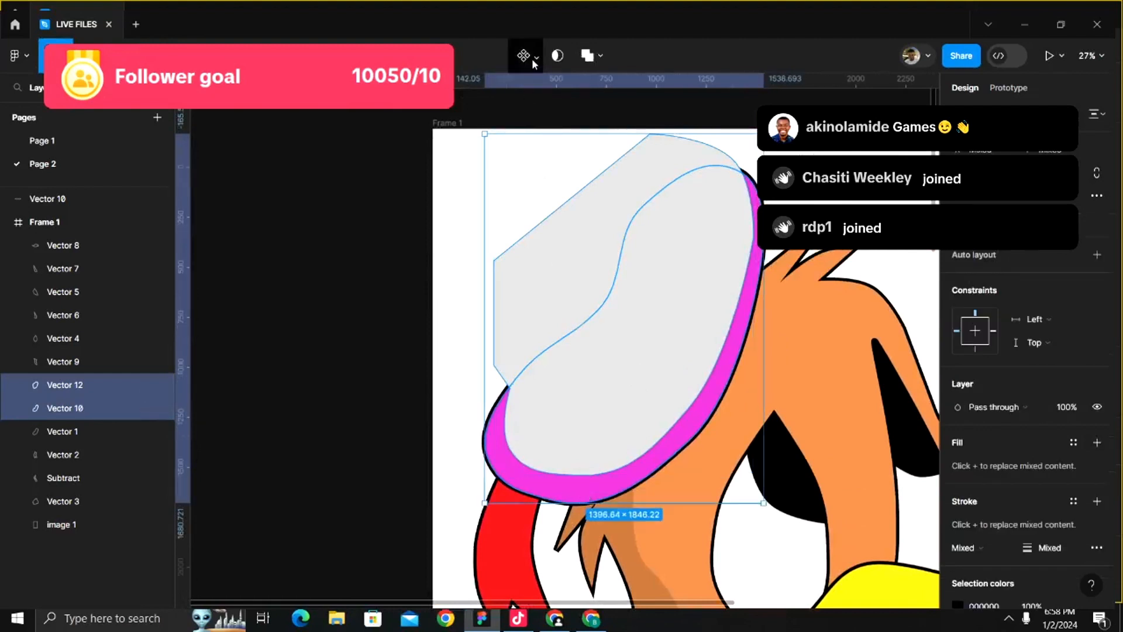
{"action": "left_click", "coordinate": [599, 56]}
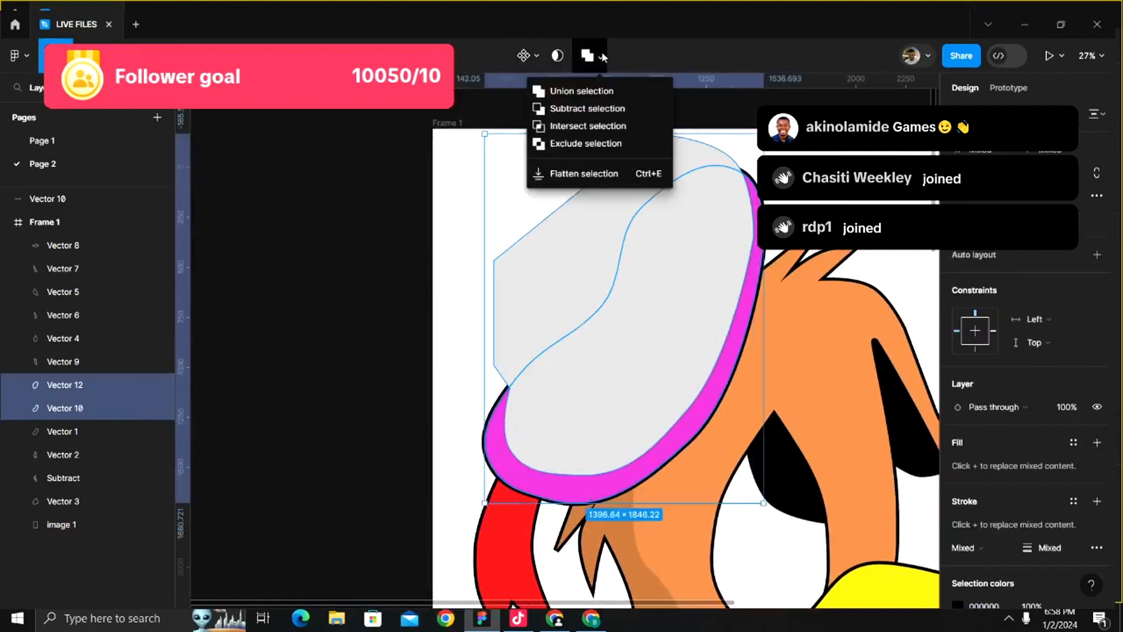
{"action": "left_click", "coordinate": [588, 109]}
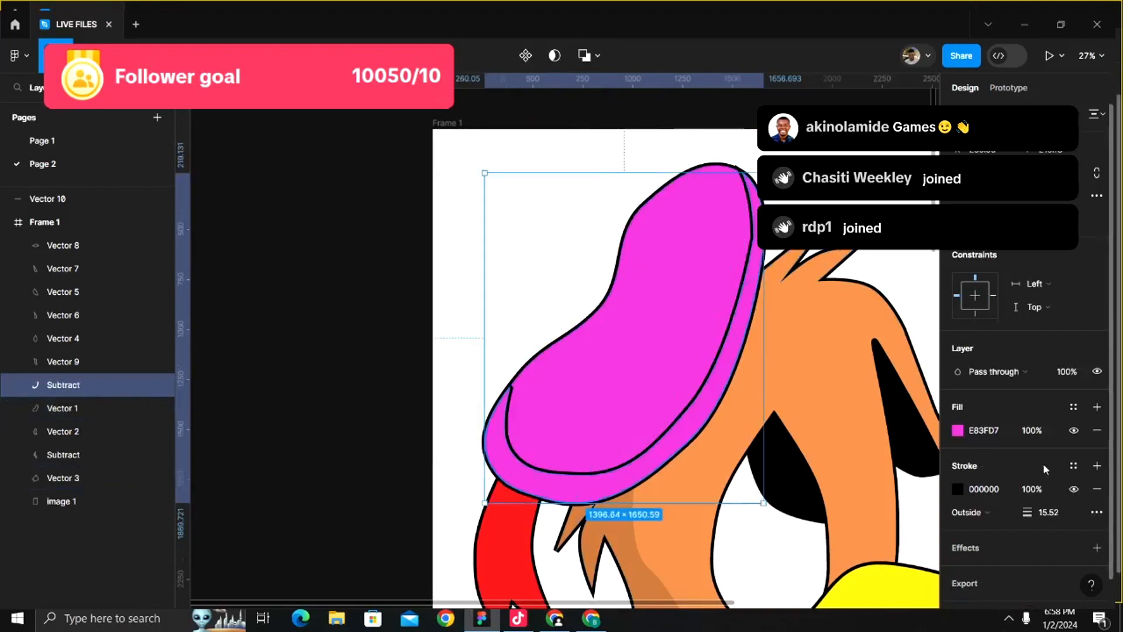
- Hide the crescent's stroke, add a 000000 fill at 20% over its pink fill, and deselect it
{"action": "left_click", "coordinate": [1074, 489]}
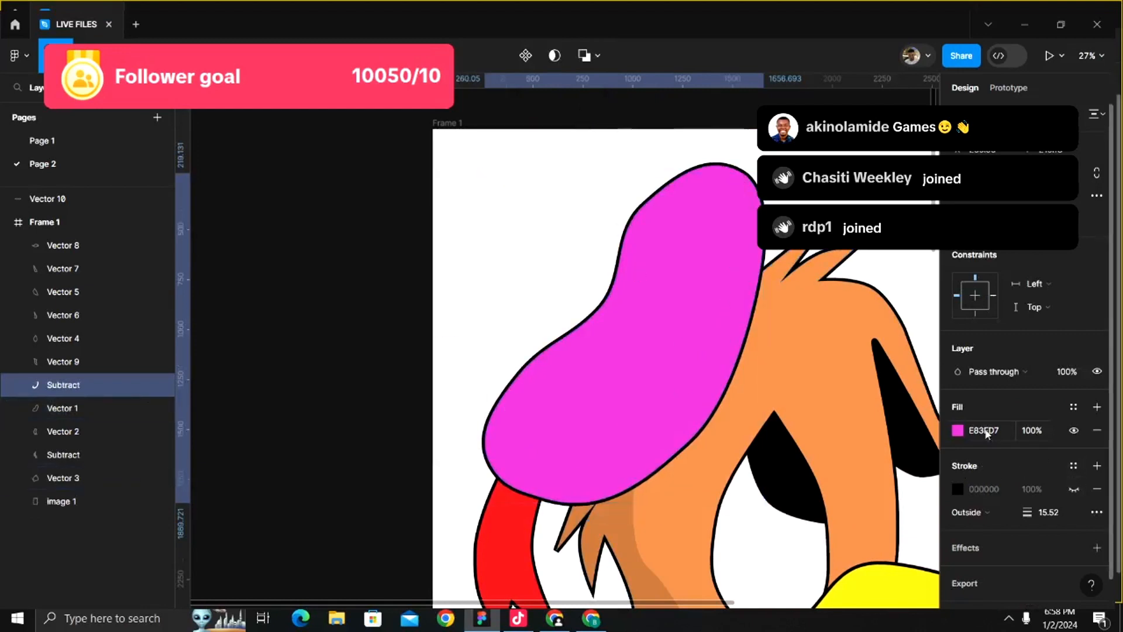
{"action": "left_click", "coordinate": [1097, 407]}
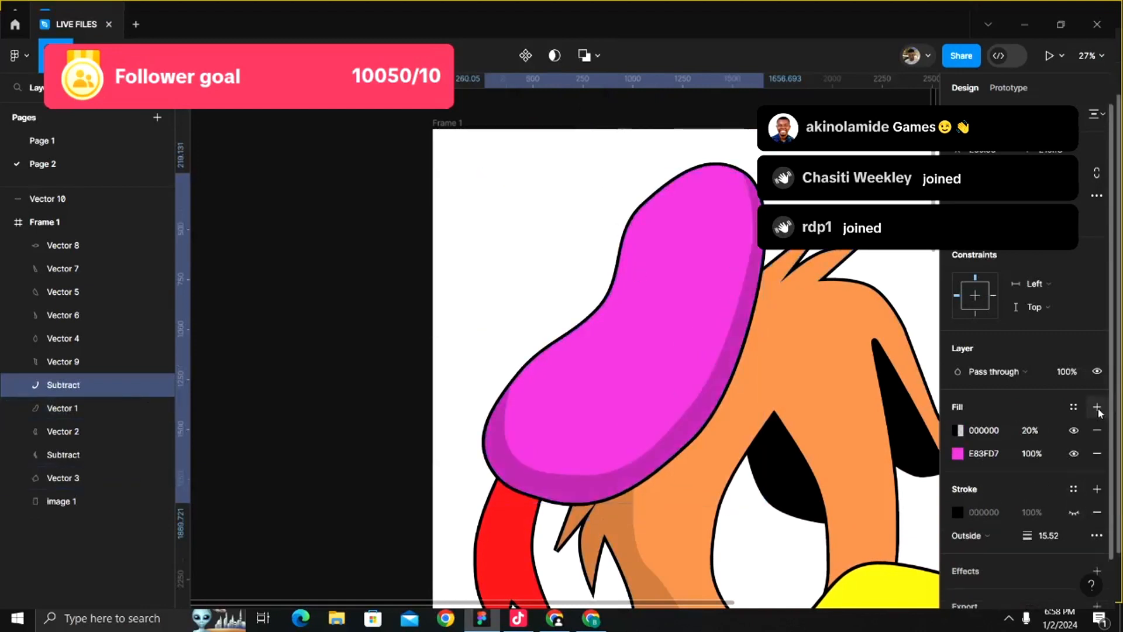
{"action": "scroll", "coordinate": [727, 421], "scroll_direction": "down", "scroll_amount": 3}
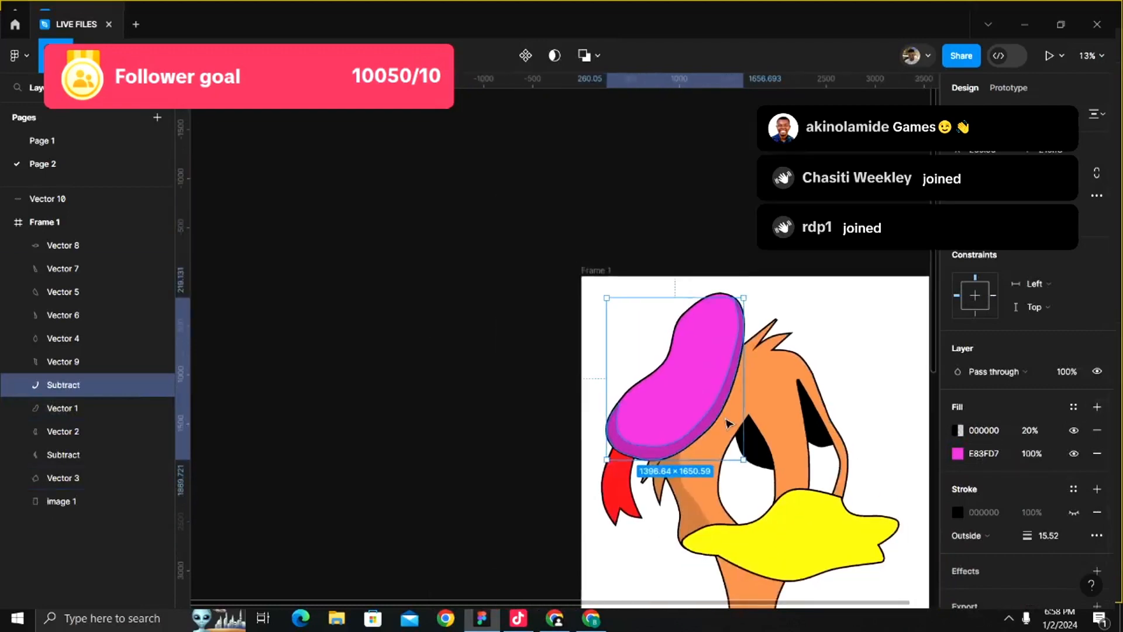
{"action": "scroll", "coordinate": [728, 422], "scroll_direction": "down", "scroll_amount": 2}
{"action": "left_click", "coordinate": [729, 423]}
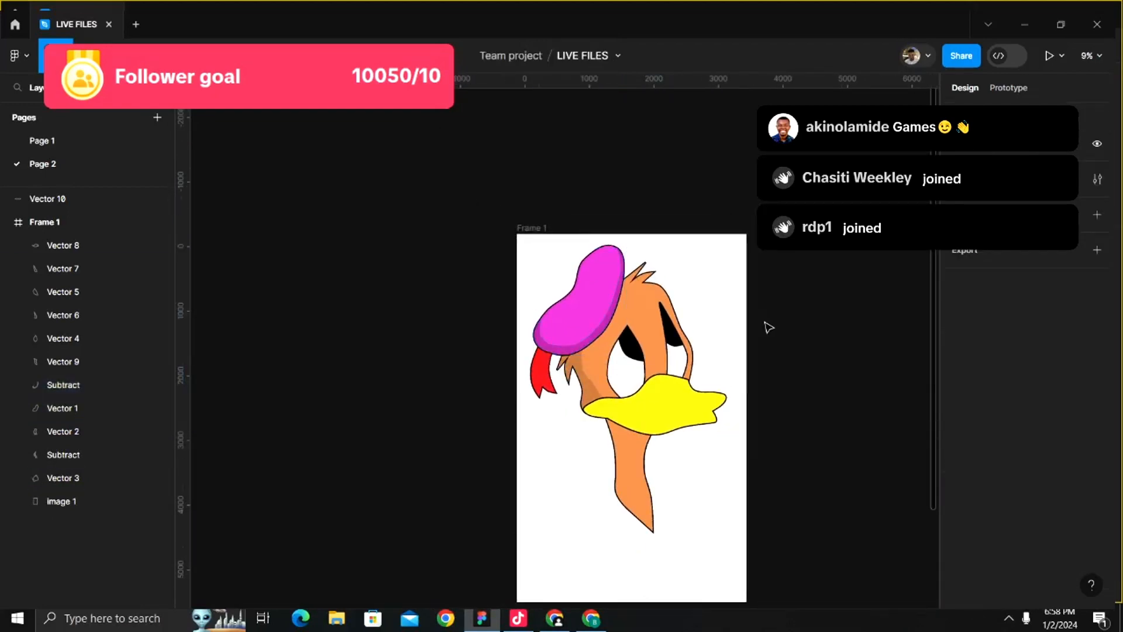
- Review the shading on the duck illustration and select the yellow beak shape to inspect it
{"action": "scroll", "coordinate": [767, 323], "scroll_direction": "down", "scroll_amount": 1}
{"action": "scroll", "coordinate": [650, 345], "scroll_direction": "up", "scroll_amount": 2}
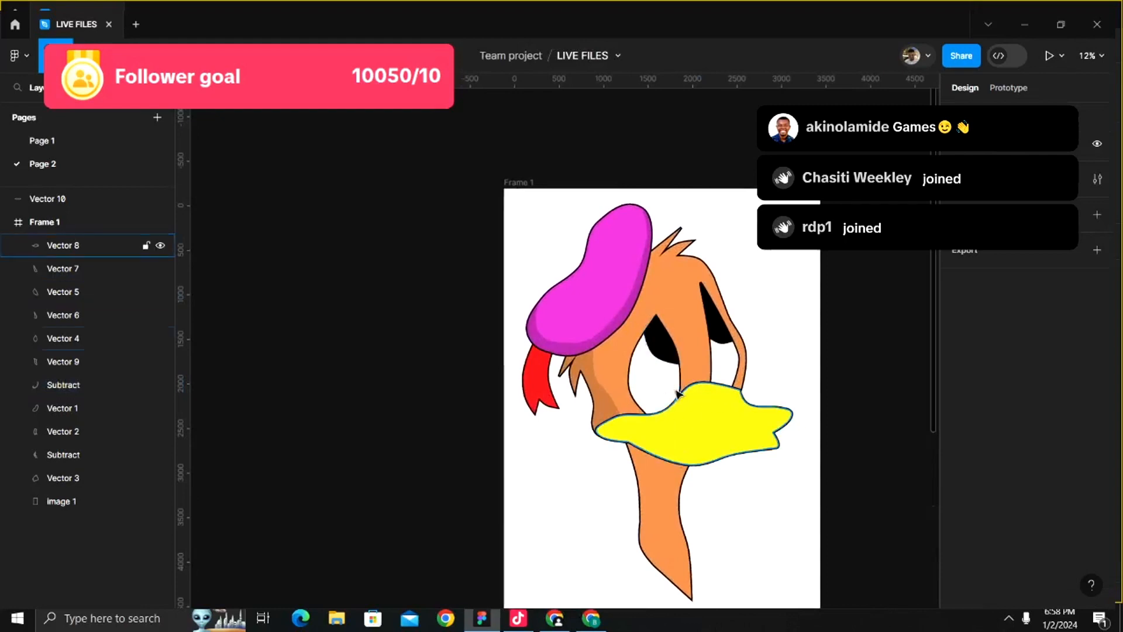
{"action": "scroll", "coordinate": [668, 389], "scroll_direction": "up", "scroll_amount": 2}
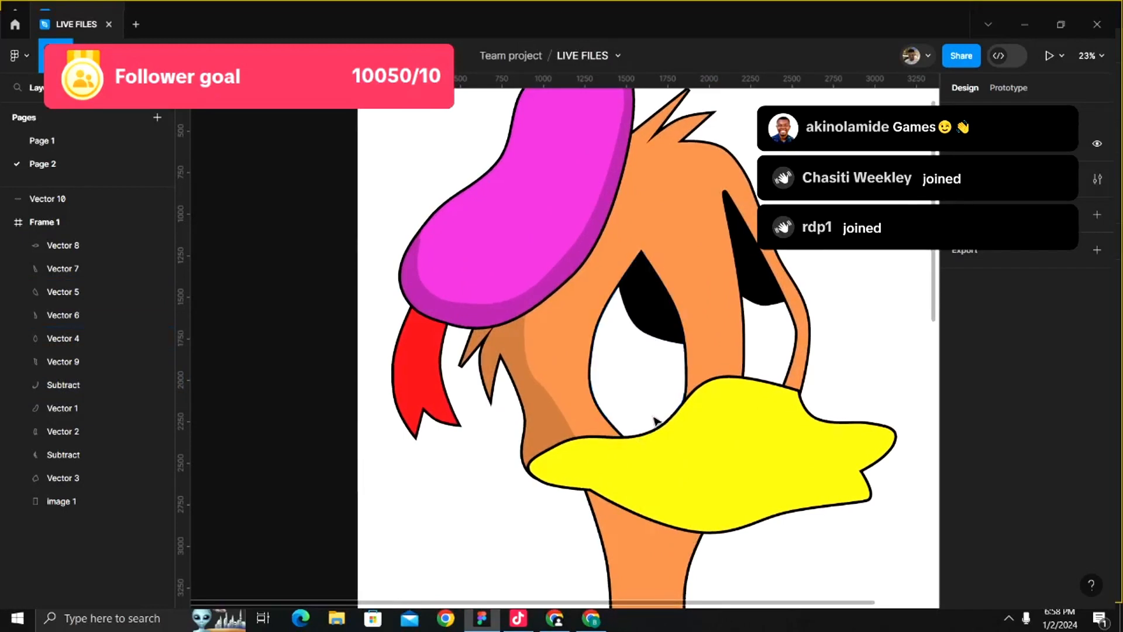
{"action": "scroll", "coordinate": [655, 420], "scroll_direction": "down", "scroll_amount": 6}
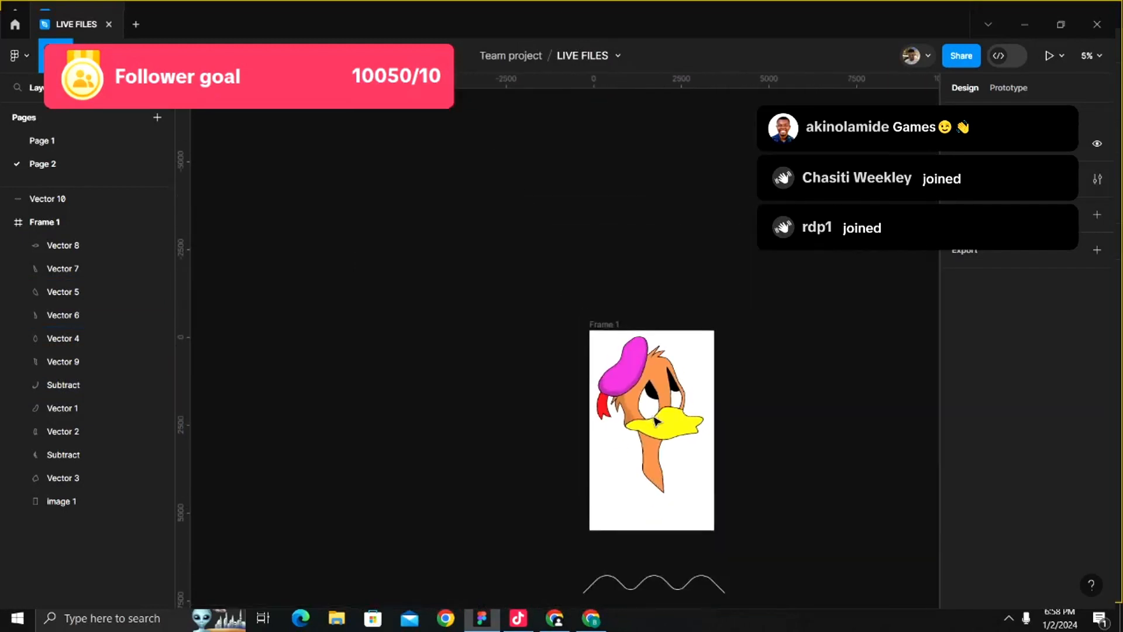
{"action": "scroll", "coordinate": [656, 421], "scroll_direction": "down", "scroll_amount": 2}
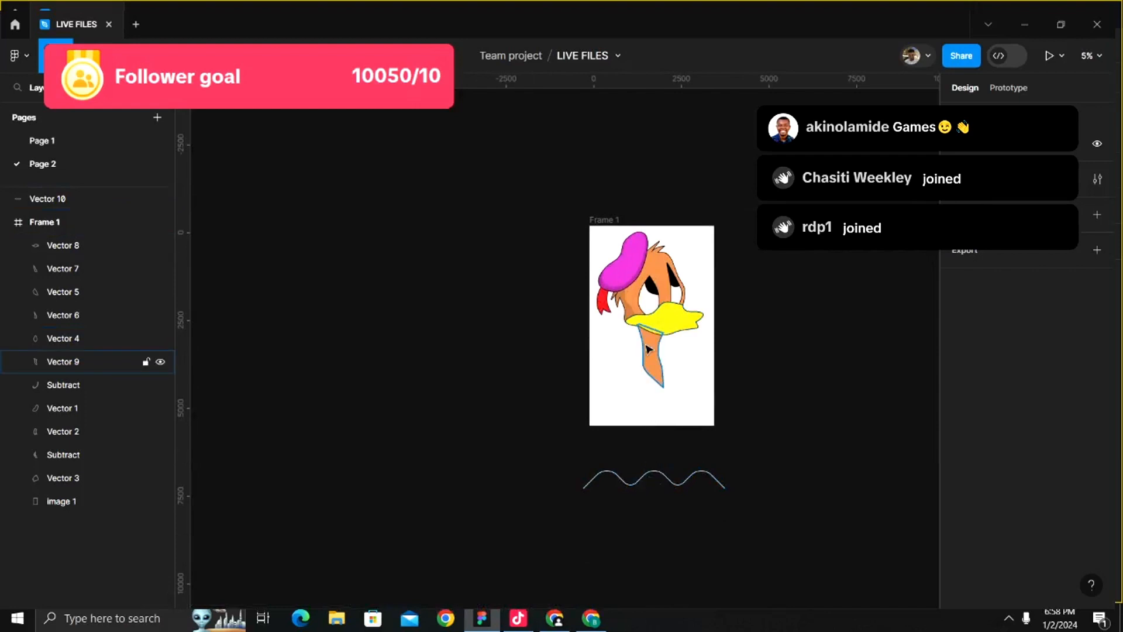
{"action": "scroll", "coordinate": [649, 349], "scroll_direction": "up", "scroll_amount": 3}
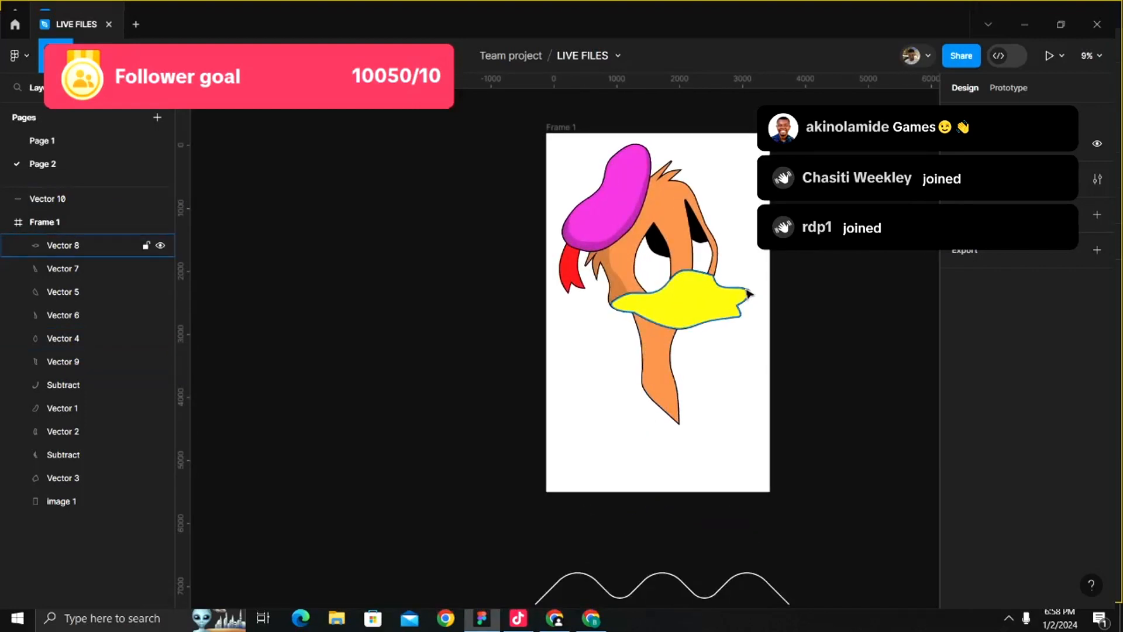
{"action": "left_click", "coordinate": [728, 305]}
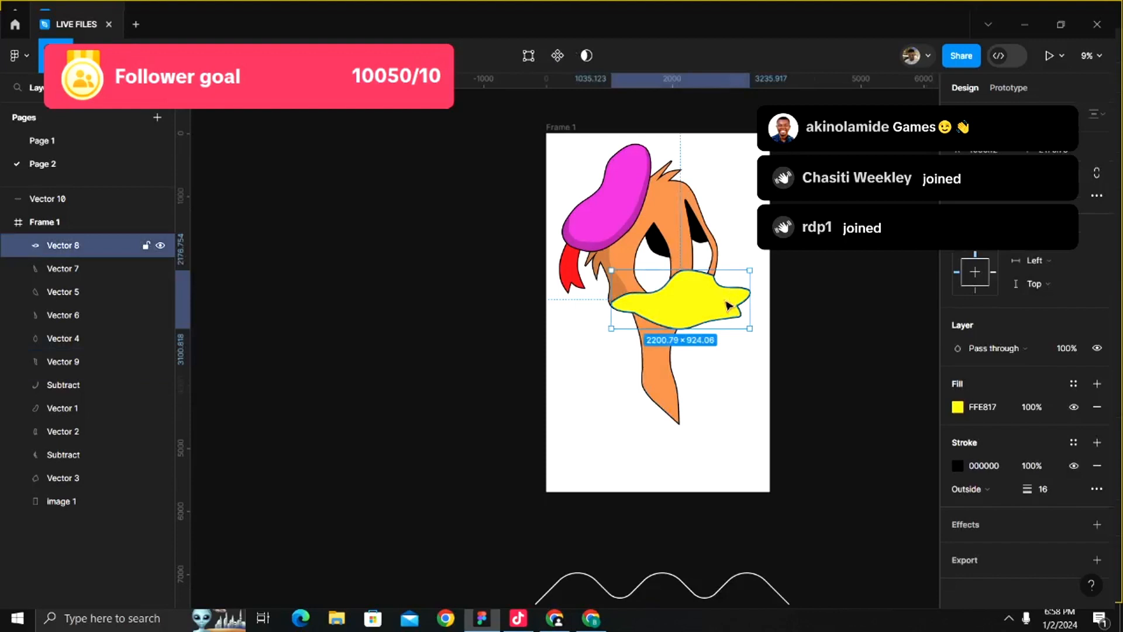
{"action": "scroll", "coordinate": [728, 306], "scroll_direction": "down", "scroll_amount": 2}
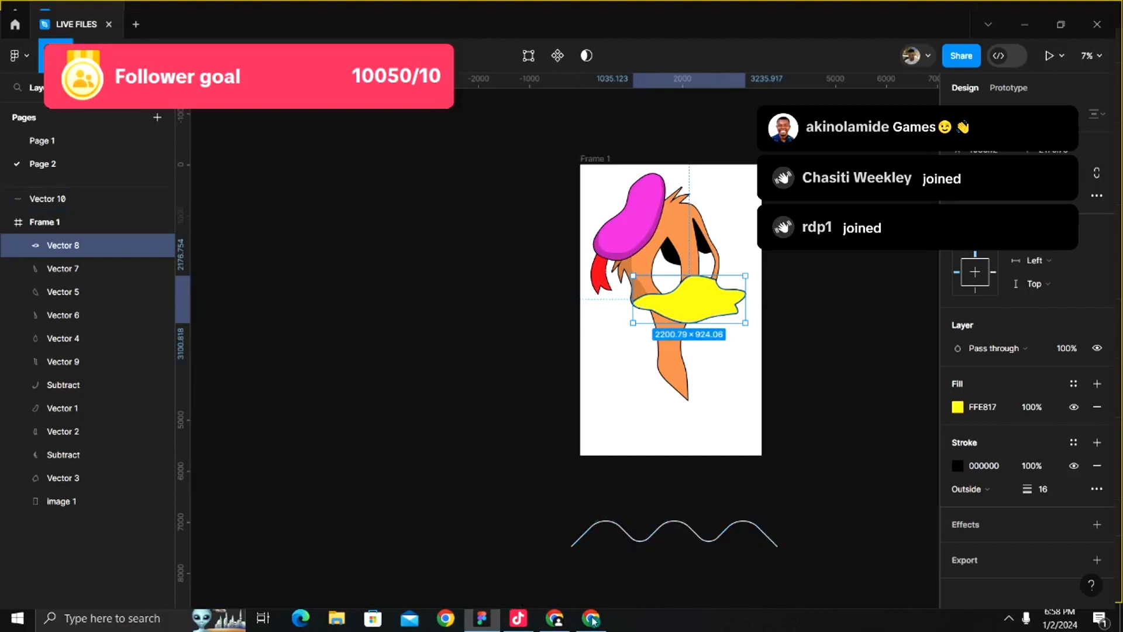
- Import the photo pexels-cottonbro-studio-3206080 from File Explorer onto the empty canvas away from Frame 1
{"action": "left_click", "coordinate": [557, 621]}
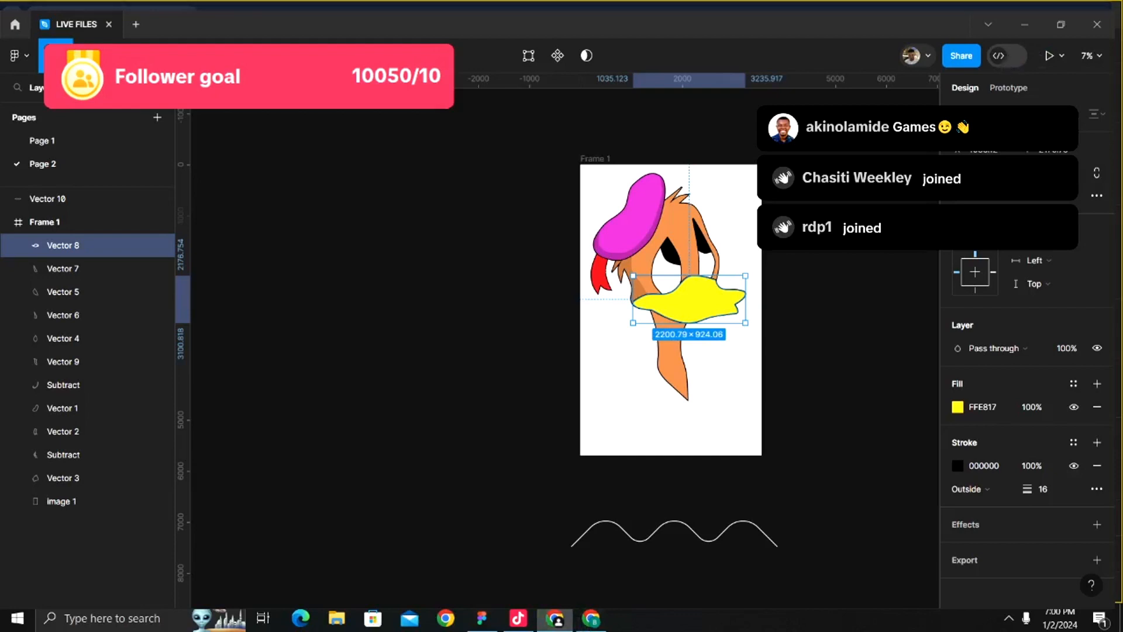
{"action": "key", "text": "super+e"}
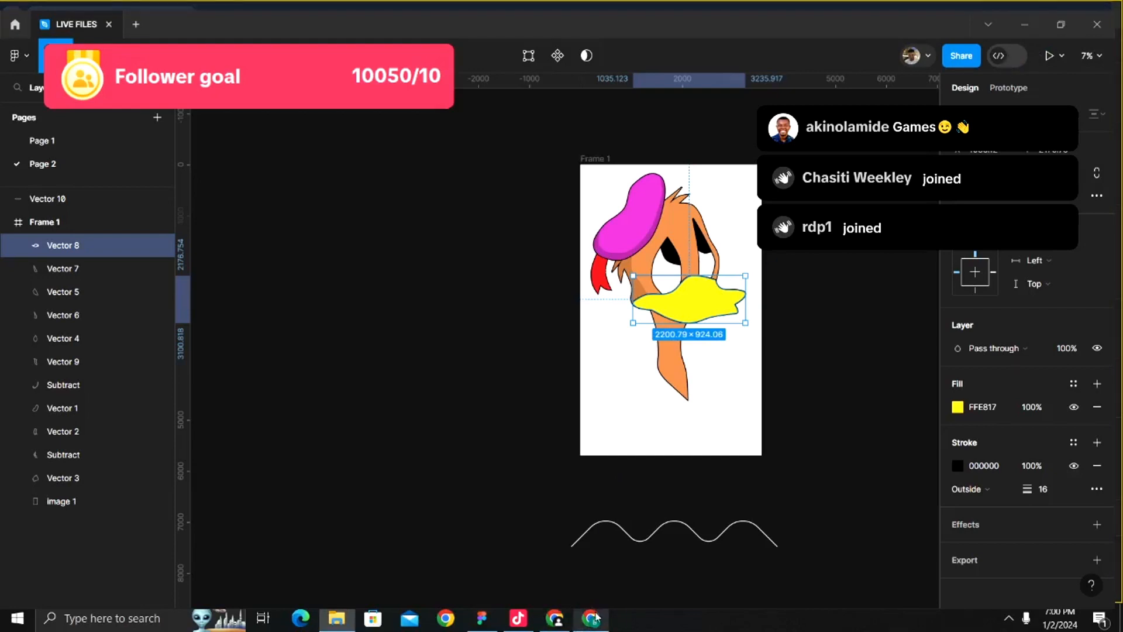
{"action": "left_click", "coordinate": [483, 618]}
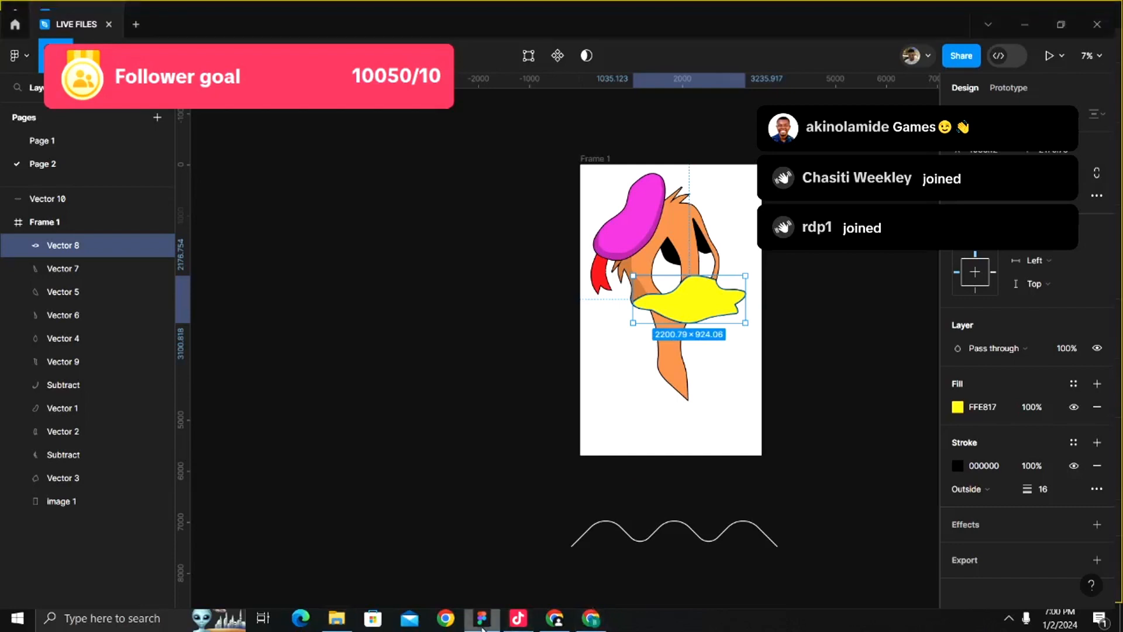
{"action": "scroll", "coordinate": [481, 451], "scroll_direction": "down", "scroll_amount": 3}
{"action": "scroll", "coordinate": [478, 451], "scroll_direction": "up", "scroll_amount": 3}
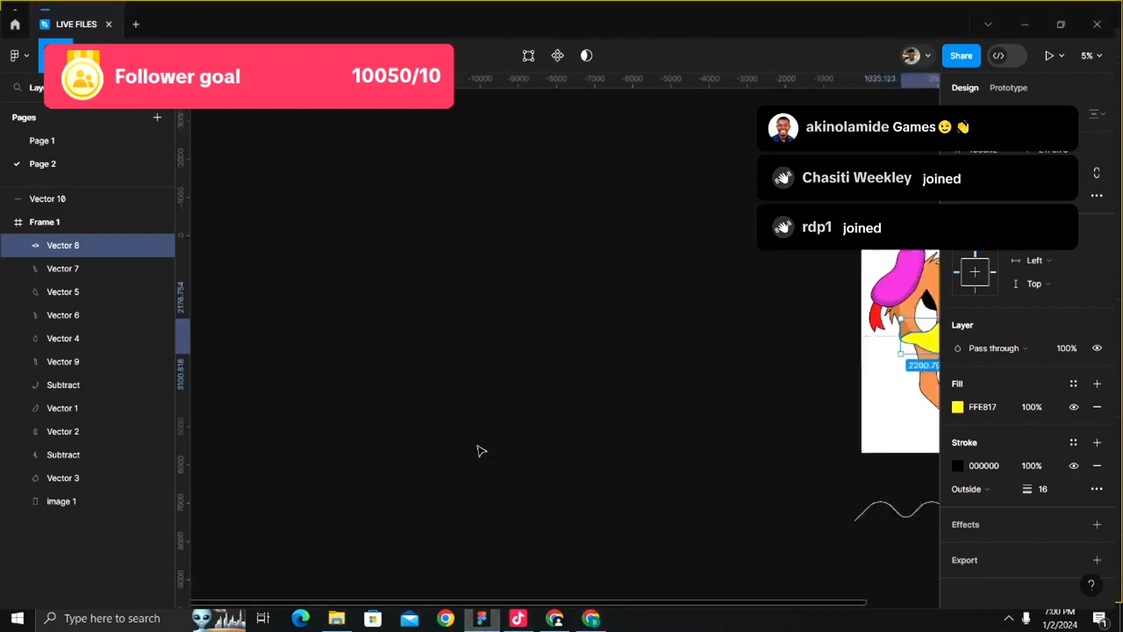
{"action": "left_click", "coordinate": [342, 623]}
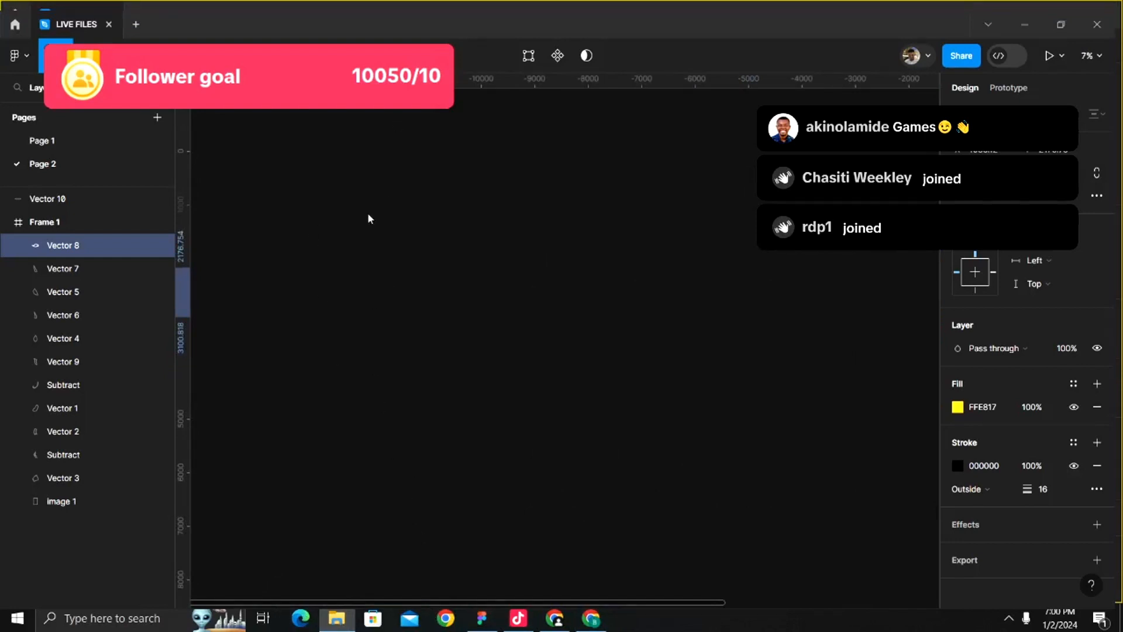
{"action": "left_click_drag", "start_coordinate": [369, 216], "coordinate": [537, 383]}
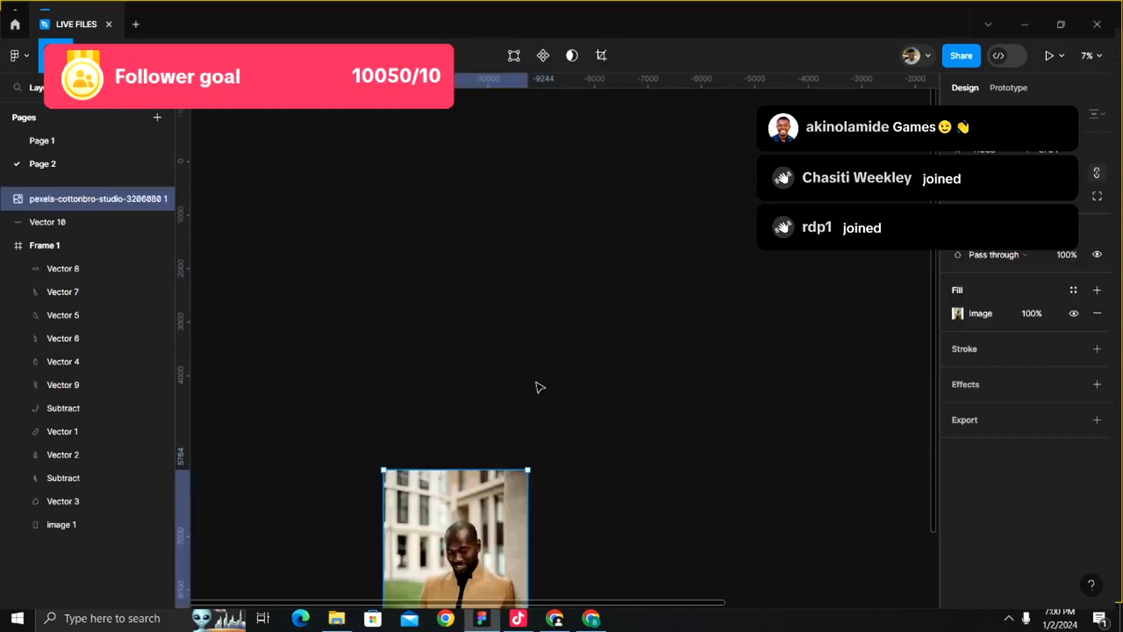
- Examine the imported photo of the man in the tan coat, including his face, hands and phone
{"action": "scroll", "coordinate": [539, 387], "scroll_direction": "down", "scroll_amount": 3}
{"action": "scroll", "coordinate": [539, 388], "scroll_direction": "down", "scroll_amount": 1}
{"action": "scroll", "coordinate": [529, 407], "scroll_direction": "up", "scroll_amount": 3}
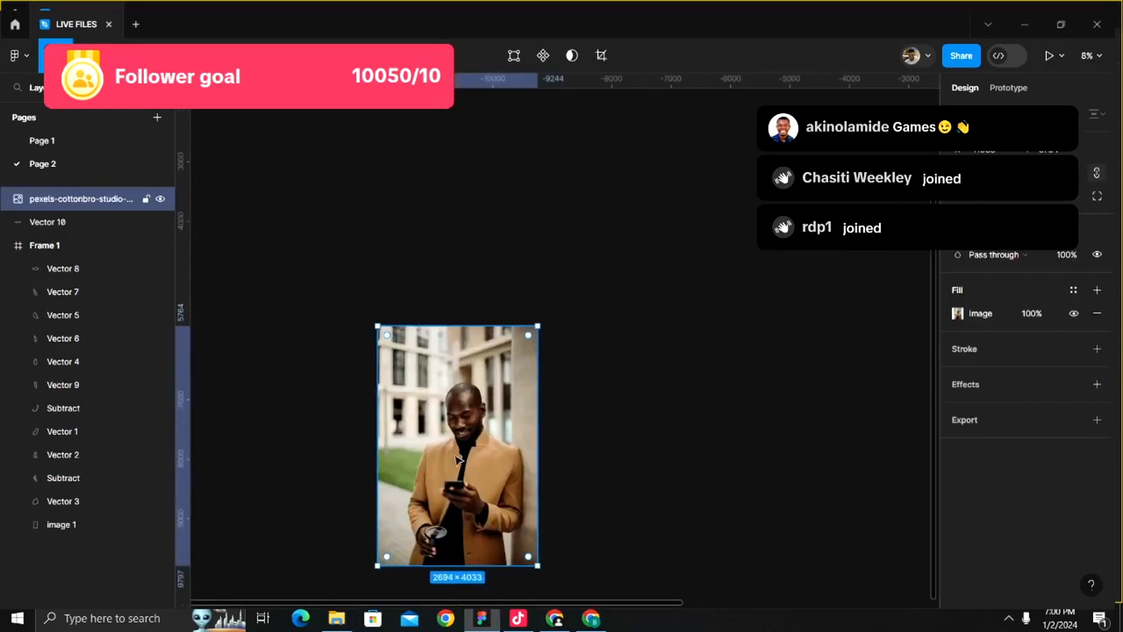
{"action": "scroll", "coordinate": [458, 459], "scroll_direction": "up", "scroll_amount": 5}
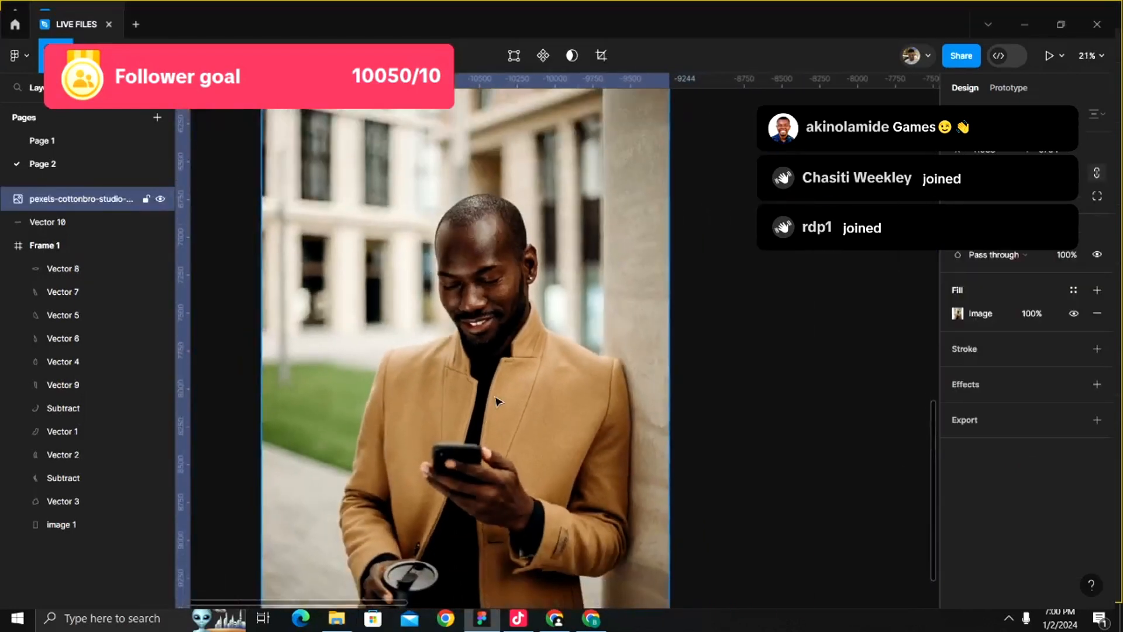
{"action": "scroll", "coordinate": [497, 401], "scroll_direction": "up", "scroll_amount": 2}
{"action": "scroll", "coordinate": [497, 402], "scroll_direction": "up", "scroll_amount": 2}
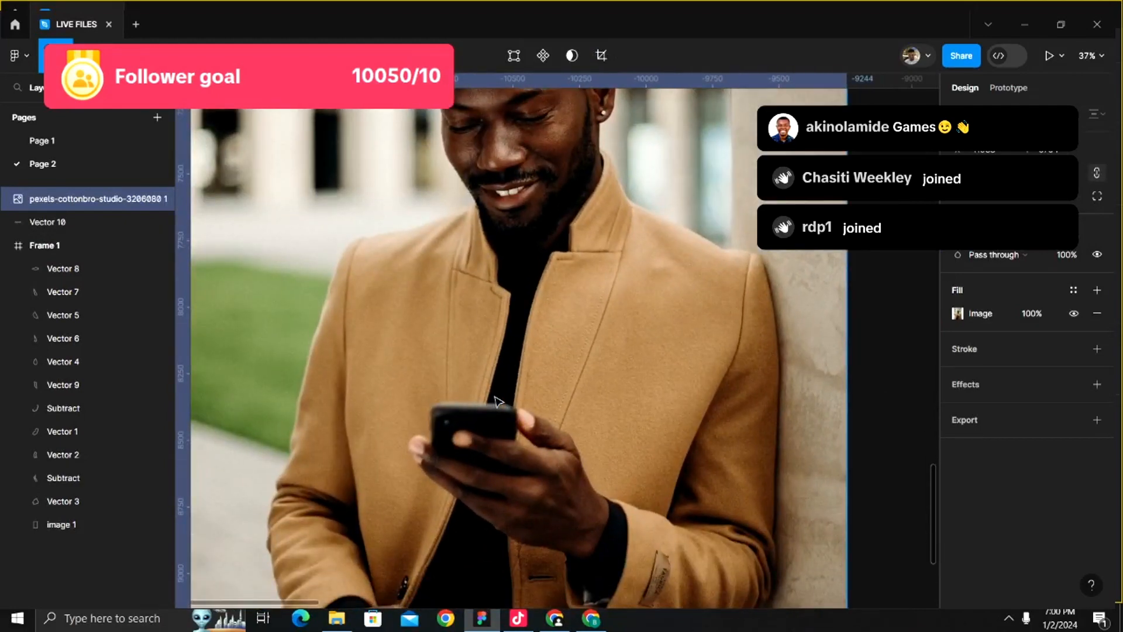
{"action": "scroll", "coordinate": [496, 402], "scroll_direction": "down", "scroll_amount": 5}
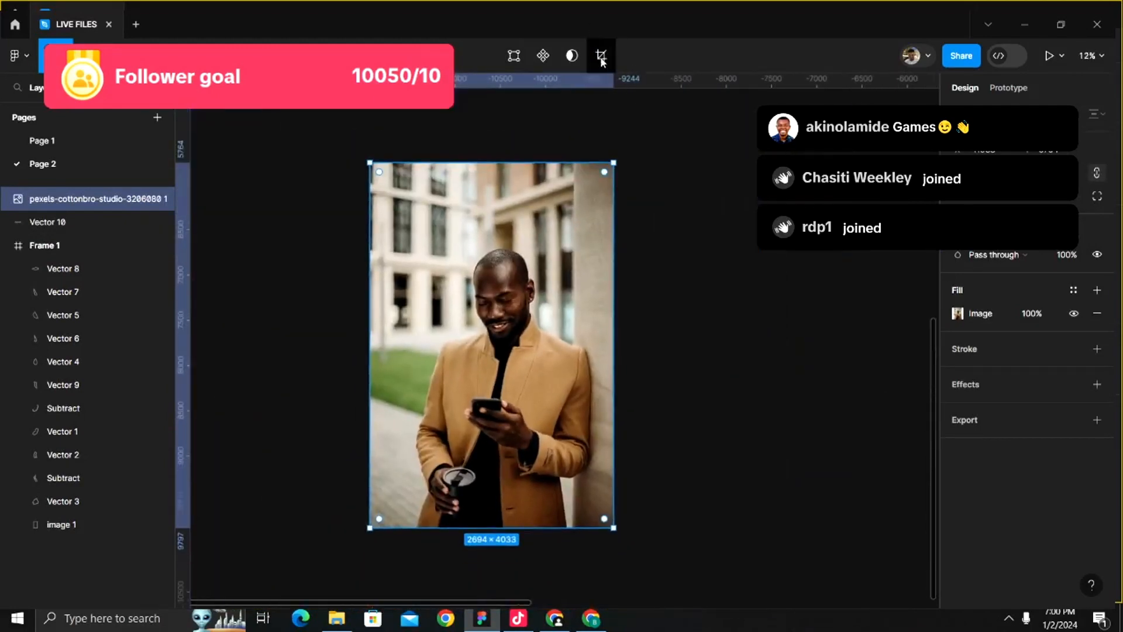
- Crop the photo from its lower edge to 2694 × 3516, cutting off most of the cup, and close the image settings
{"action": "left_click", "coordinate": [601, 56]}
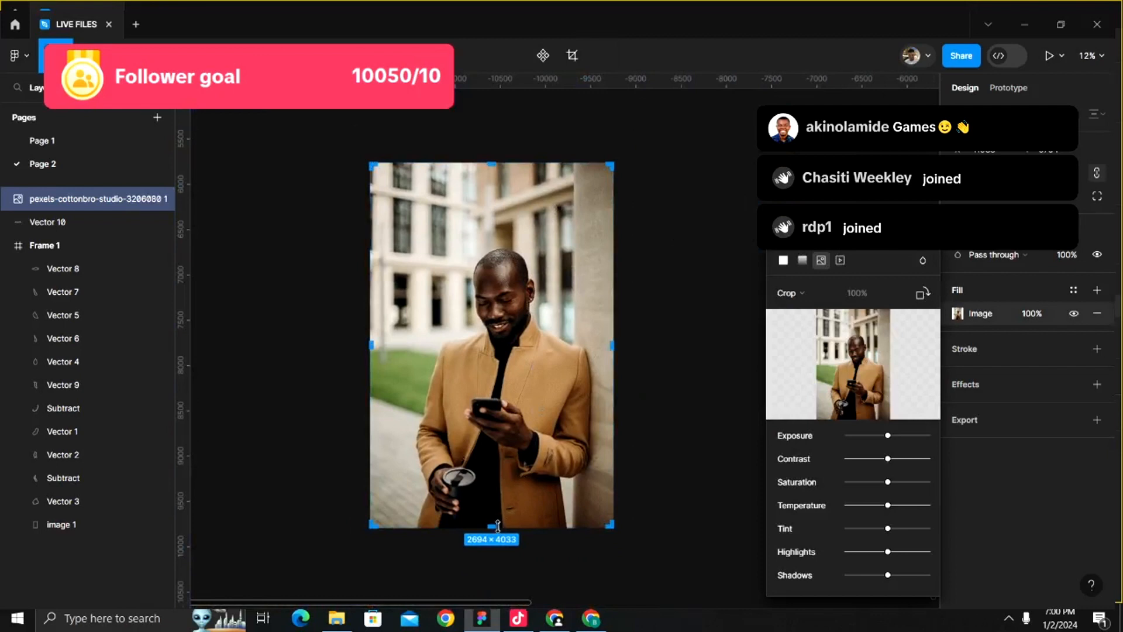
{"action": "left_click_drag", "start_coordinate": [497, 527], "coordinate": [499, 481]}
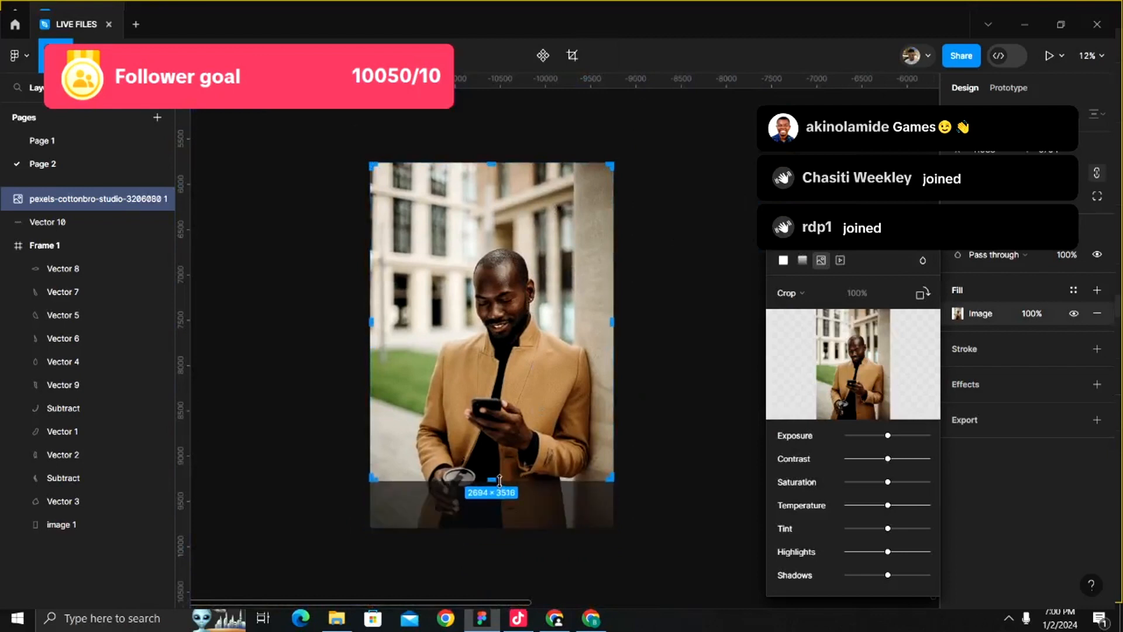
{"action": "key", "text": "Return"}
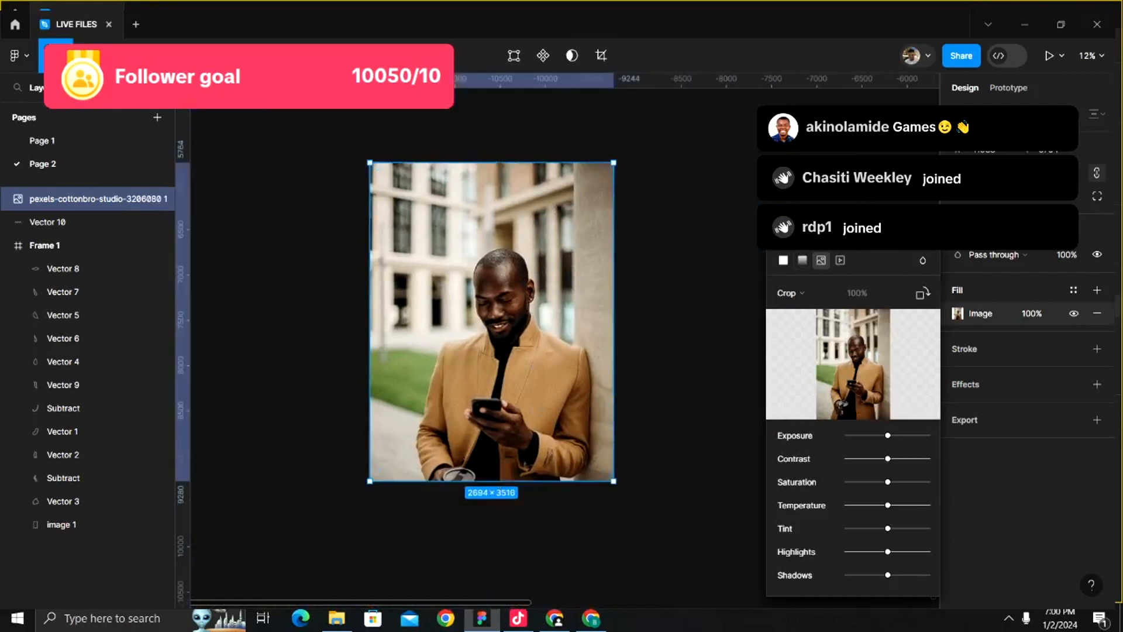
{"action": "left_click", "coordinate": [924, 231]}
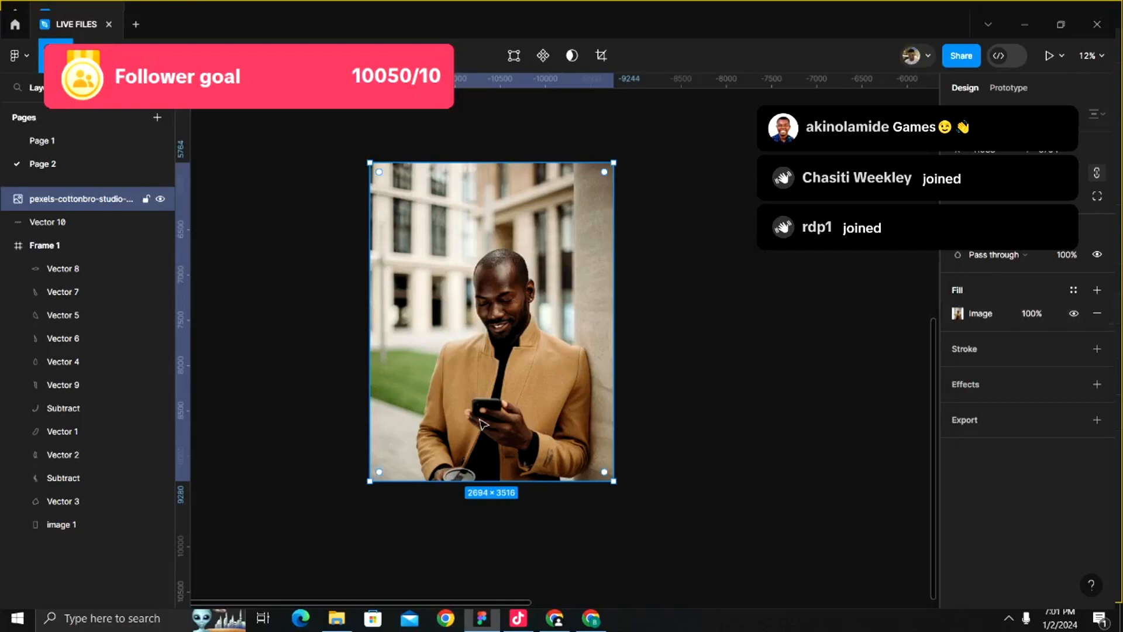
- Start a Pen path at the photo's lower edge beside the cup-side coat cuff and curve it up to the first sleeve crease
{"action": "scroll", "coordinate": [445, 478], "scroll_direction": "up", "scroll_amount": 10}
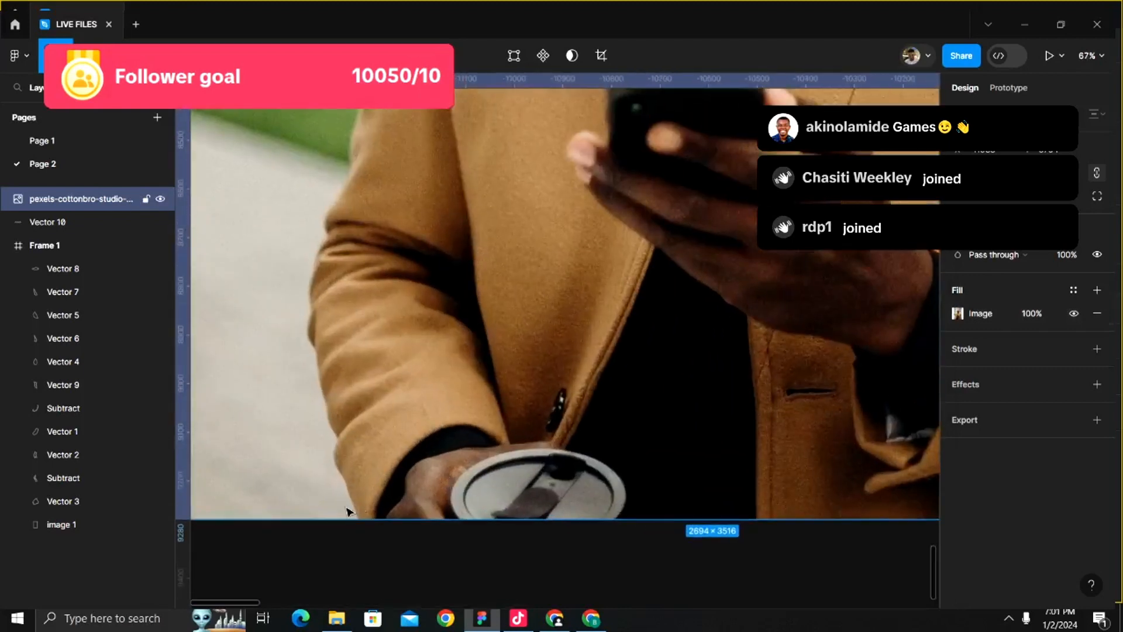
{"action": "scroll", "coordinate": [351, 512], "scroll_direction": "up", "scroll_amount": 5}
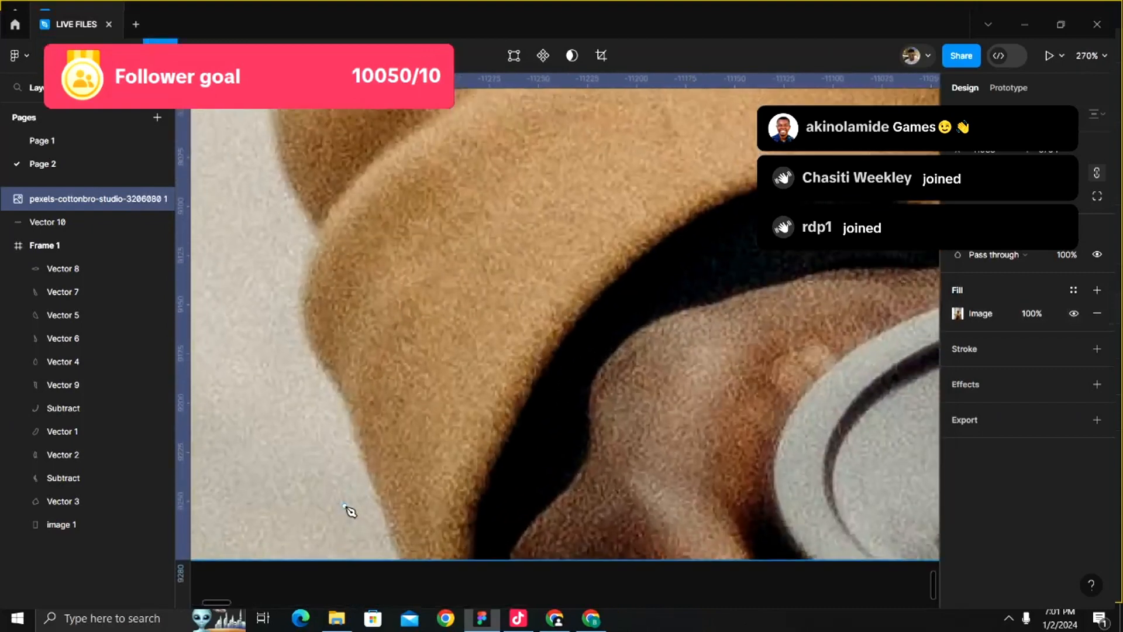
{"action": "left_click", "coordinate": [398, 563]}
{"action": "left_click_drag", "start_coordinate": [351, 407], "coordinate": [326, 362]}
{"action": "left_click_drag", "start_coordinate": [306, 316], "coordinate": [307, 270]}
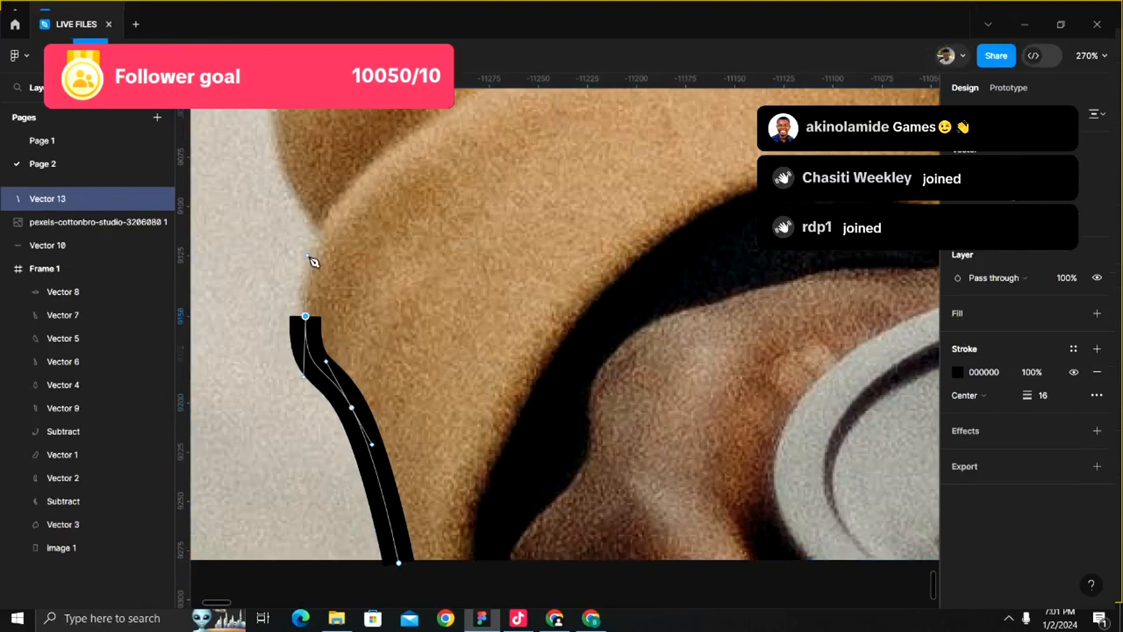
{"action": "left_click", "coordinate": [316, 224]}
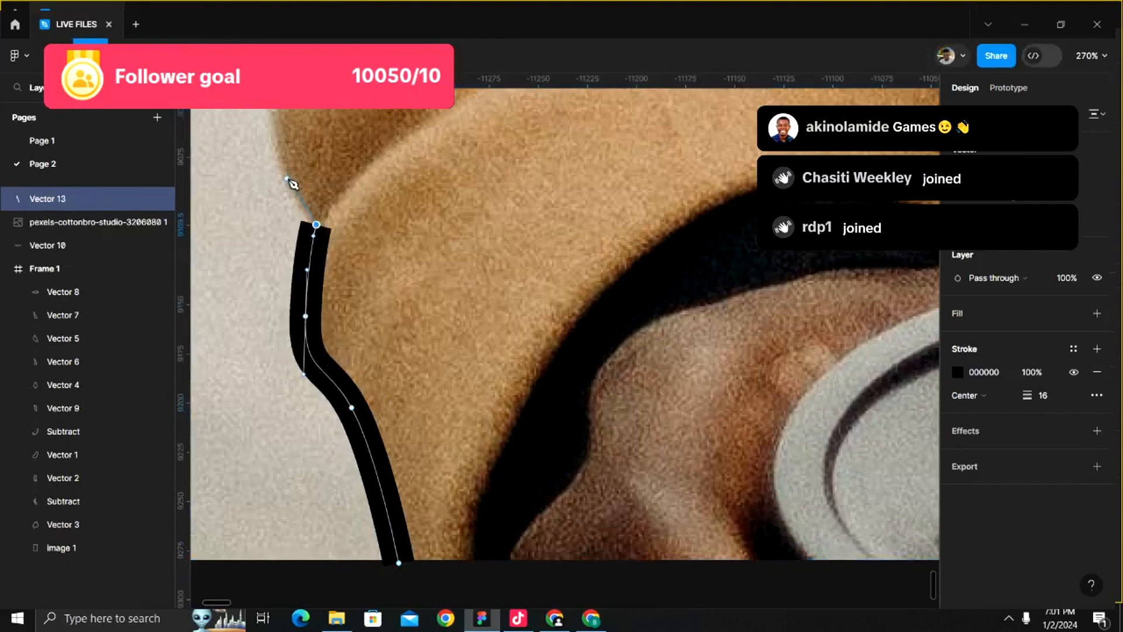
- Extend the path from the cuff crease up the outer edge of the forearm sleeve, keeping it open below the elbow folds
{"action": "scroll", "coordinate": [269, 120], "scroll_direction": "up", "scroll_amount": 3}
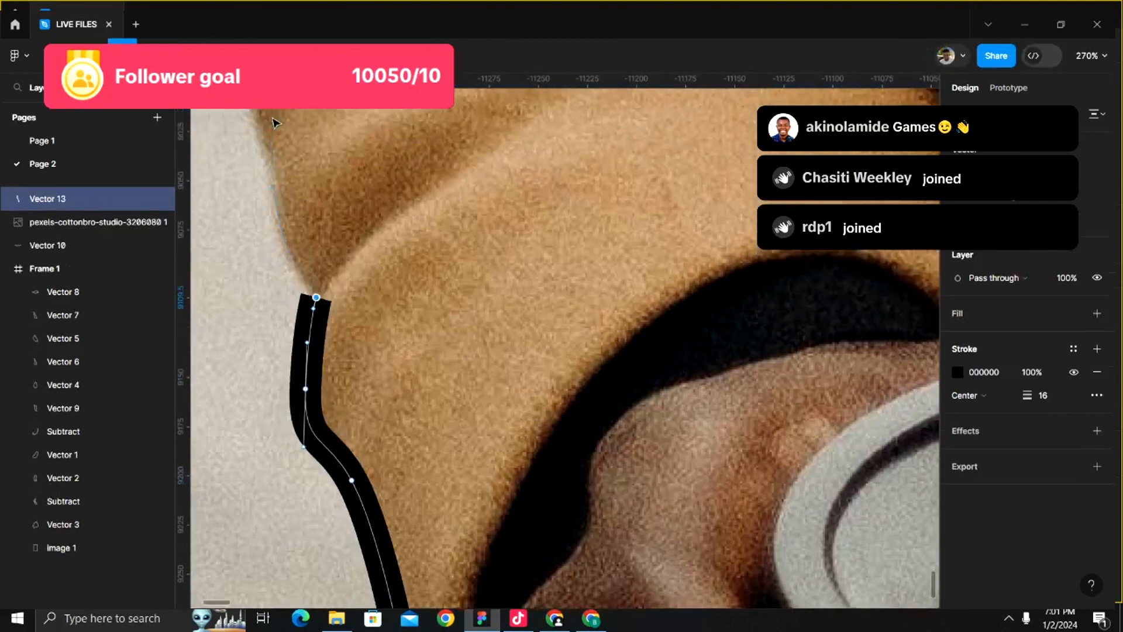
{"action": "scroll", "coordinate": [272, 120], "scroll_direction": "up", "scroll_amount": 3}
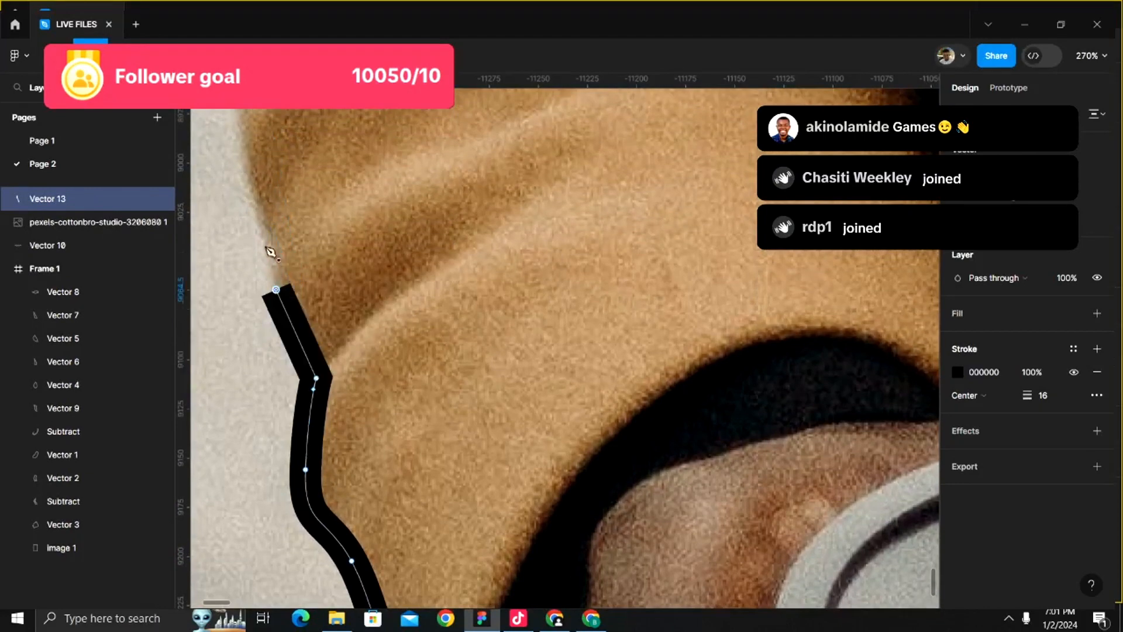
{"action": "scroll", "coordinate": [258, 220], "scroll_direction": "down", "scroll_amount": 5}
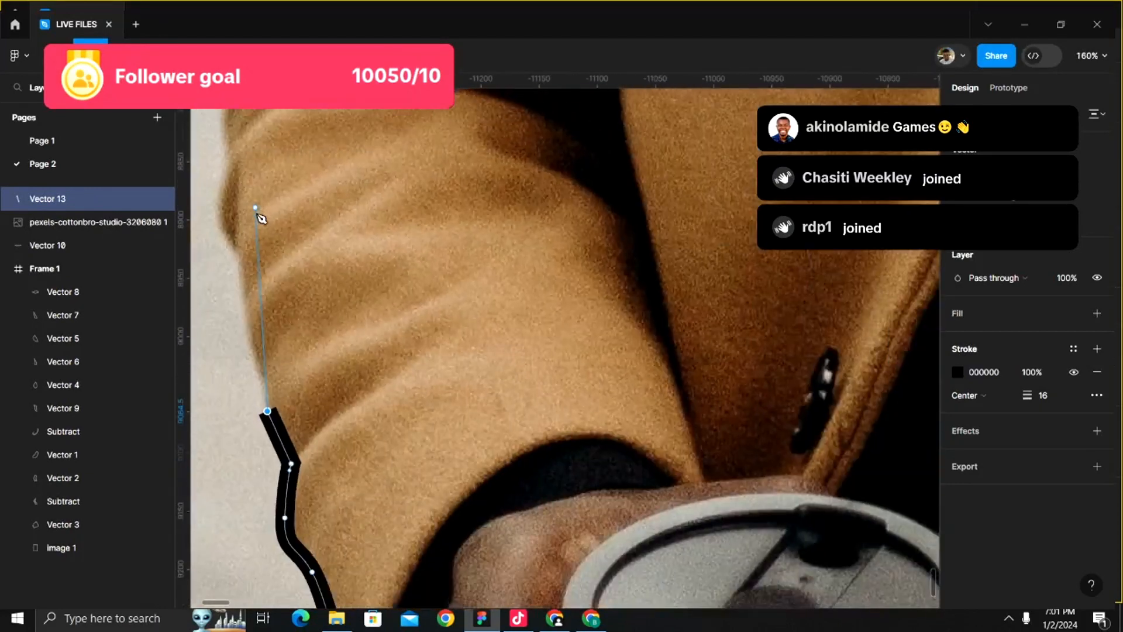
{"action": "left_click", "coordinate": [237, 253]}
{"action": "scroll", "coordinate": [224, 211], "scroll_direction": "up", "scroll_amount": 5}
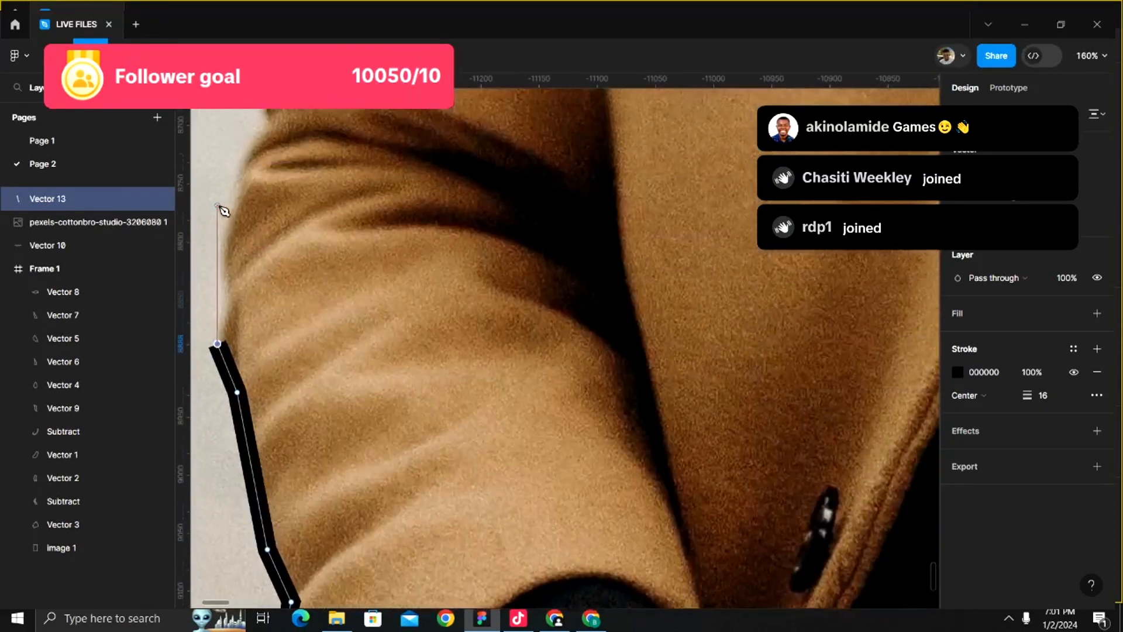
{"action": "left_click", "coordinate": [227, 285]}
{"action": "key", "text": "Escape"}
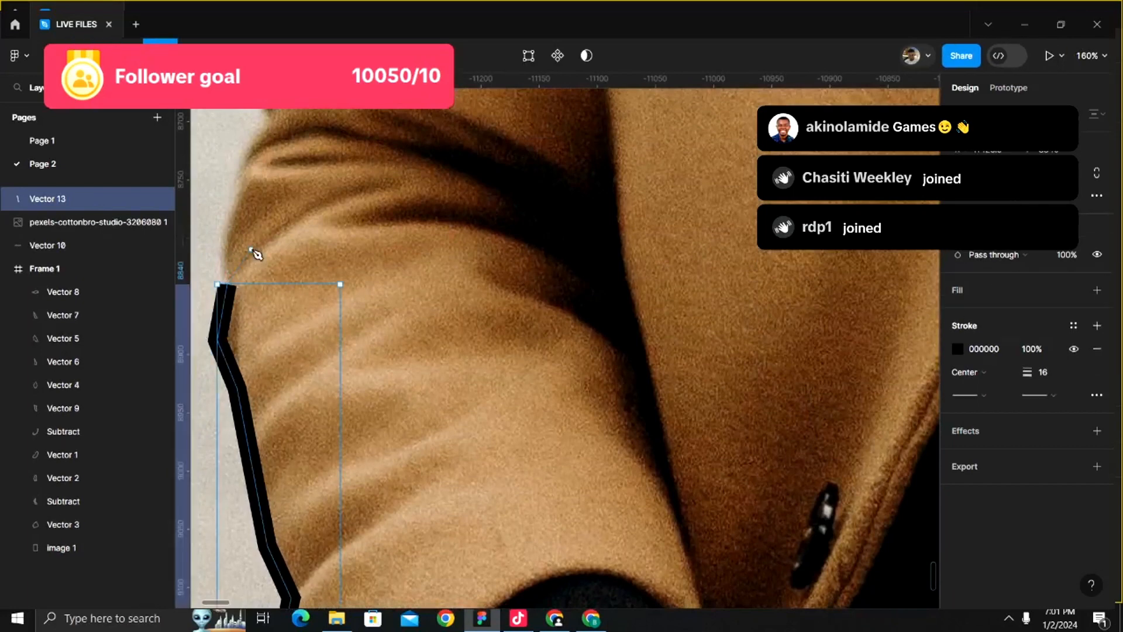
{"action": "key", "text": "ctrl+z"}
{"action": "scroll", "coordinate": [227, 232], "scroll_direction": "up", "scroll_amount": 2}
{"action": "scroll", "coordinate": [227, 232], "scroll_direction": "left", "scroll_amount": 2}
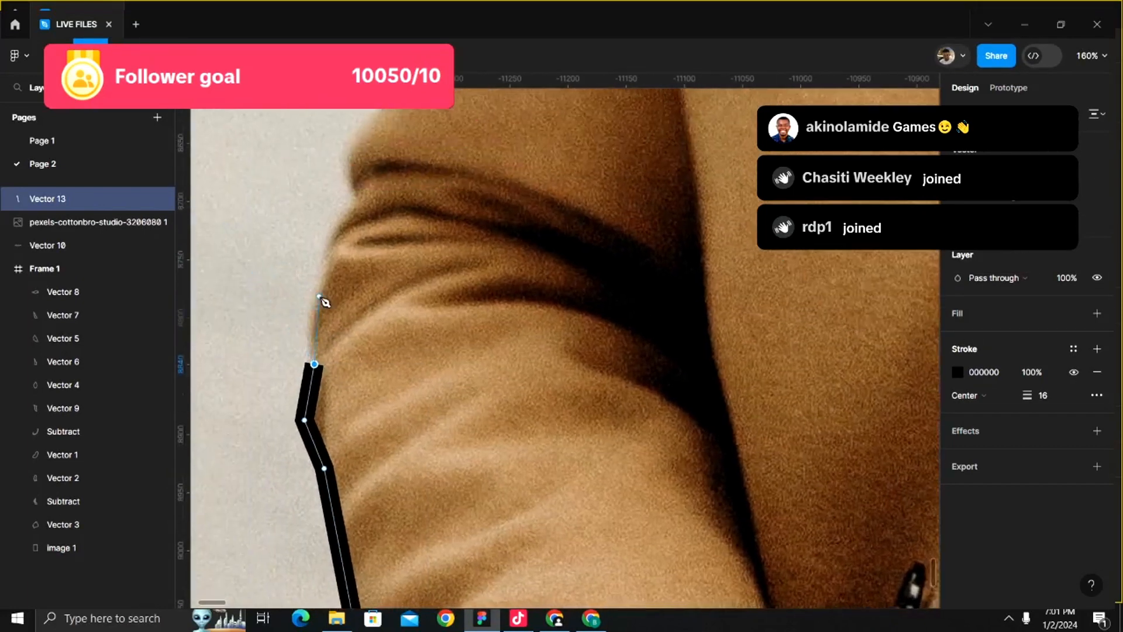
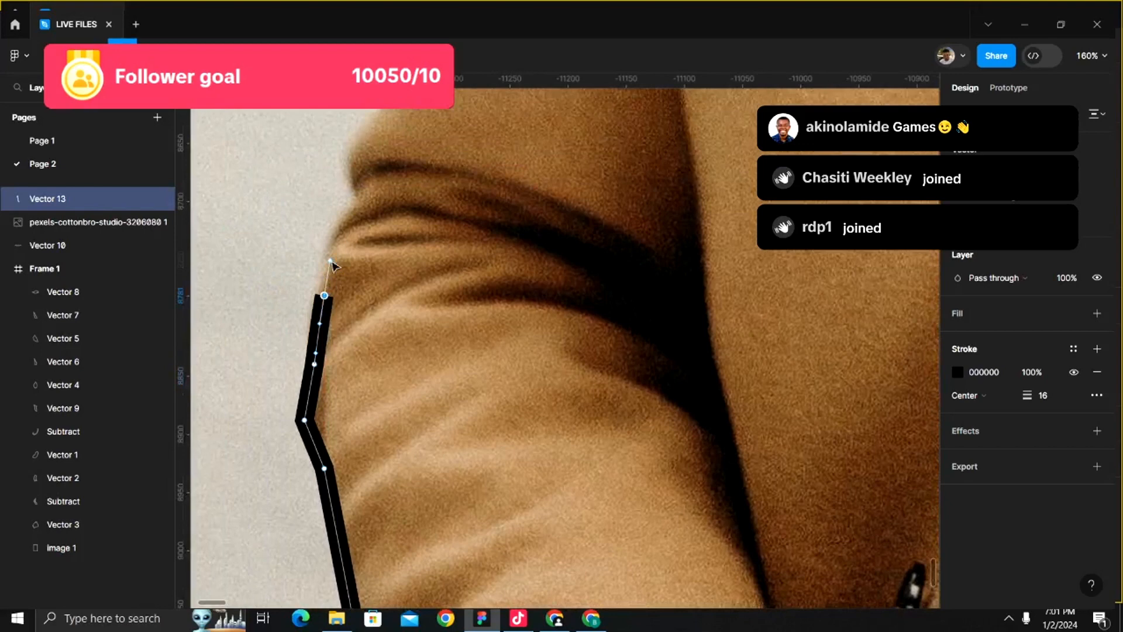
{"action": "right_click", "coordinate": [363, 206]}
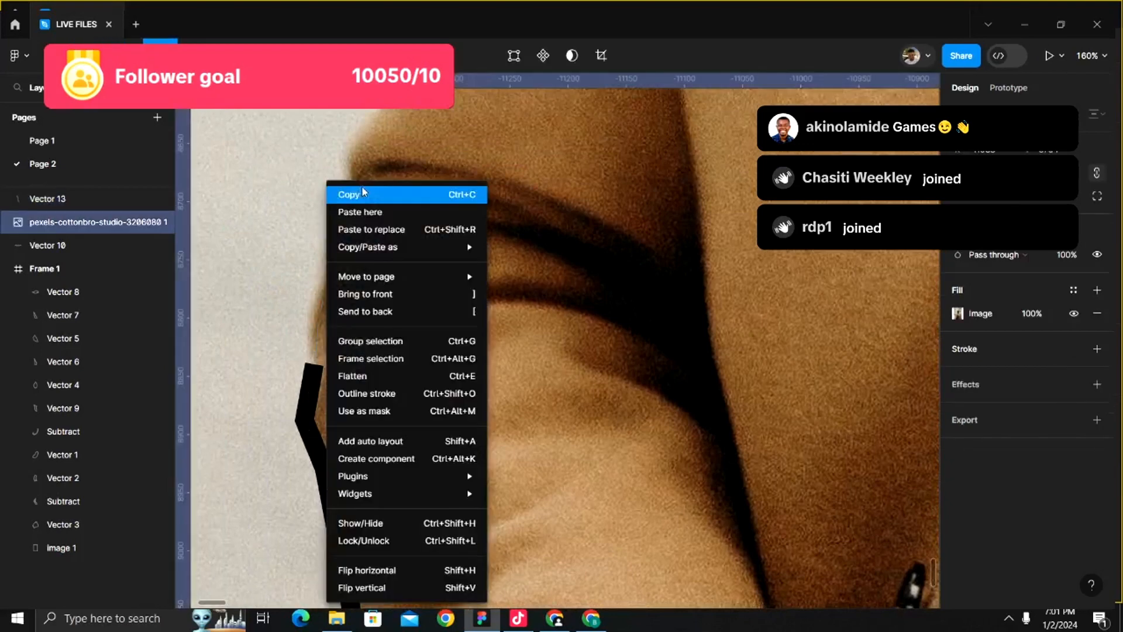
{"action": "left_click", "coordinate": [338, 141]}
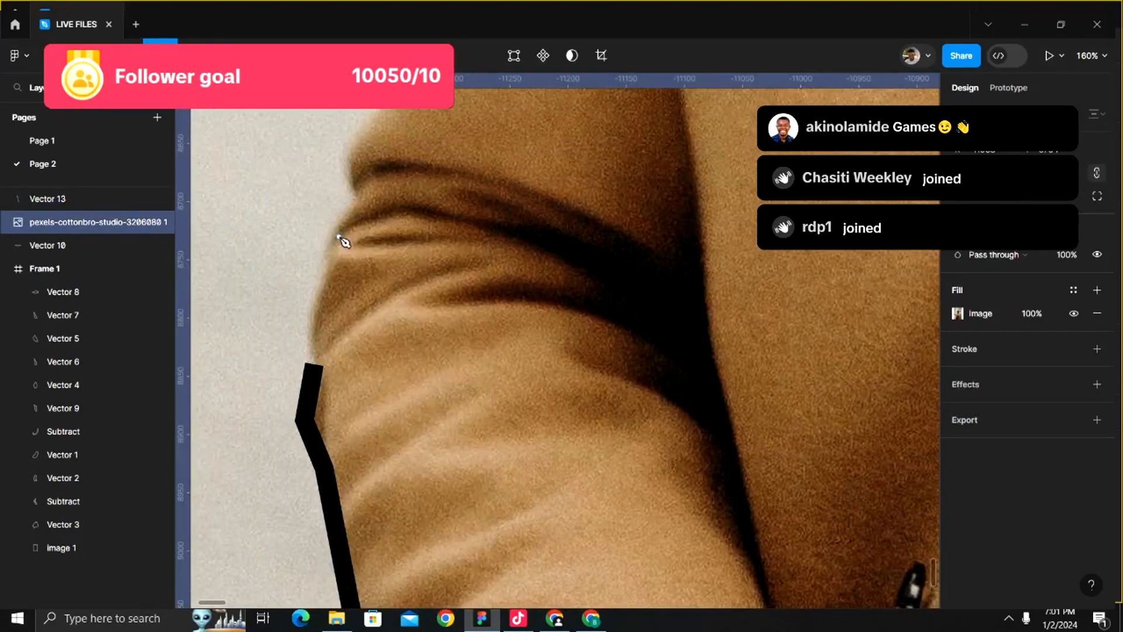
{"action": "left_click", "coordinate": [331, 250]}
{"action": "key", "text": "ctrl+z"}
{"action": "key", "text": "ctrl+z"}
- Trace the outer edge of the sleeve around the elbow folds and up to the lower part of the upper arm
{"action": "left_click", "coordinate": [336, 242]}
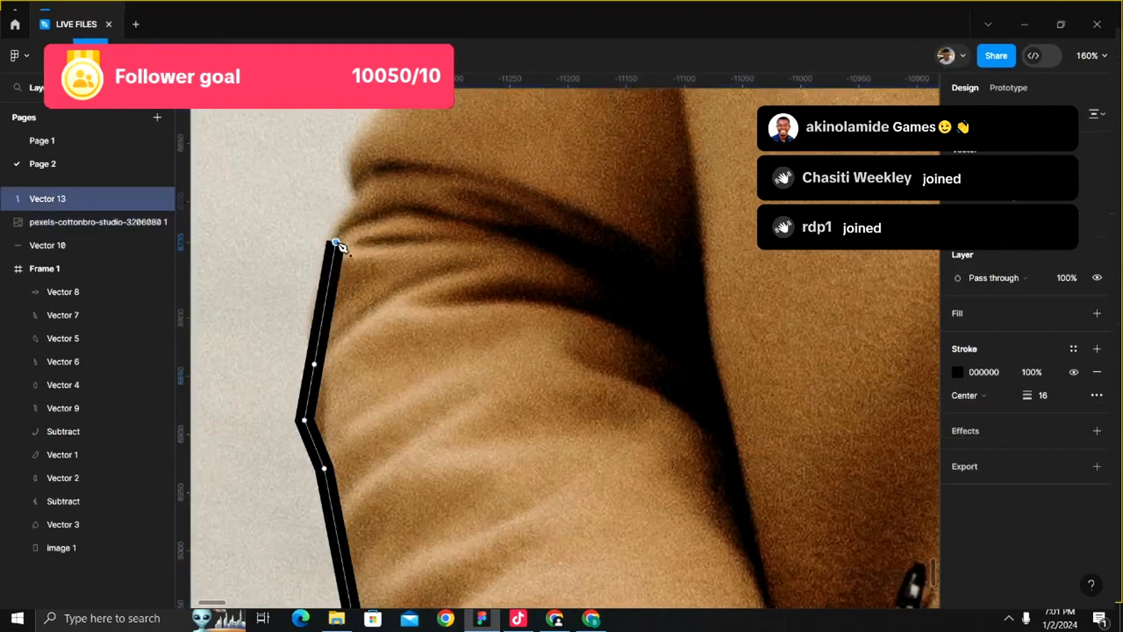
{"action": "left_click", "coordinate": [354, 195]}
{"action": "left_click", "coordinate": [354, 144]}
{"action": "scroll", "coordinate": [358, 145], "scroll_direction": "up", "scroll_amount": 5}
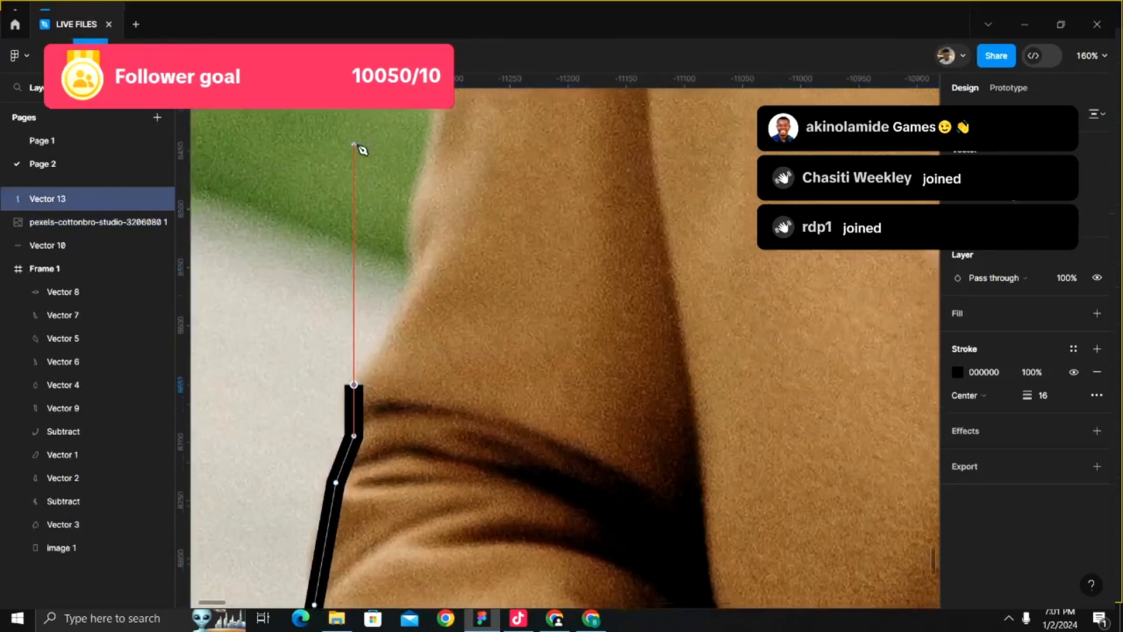
{"action": "left_click", "coordinate": [412, 352]}
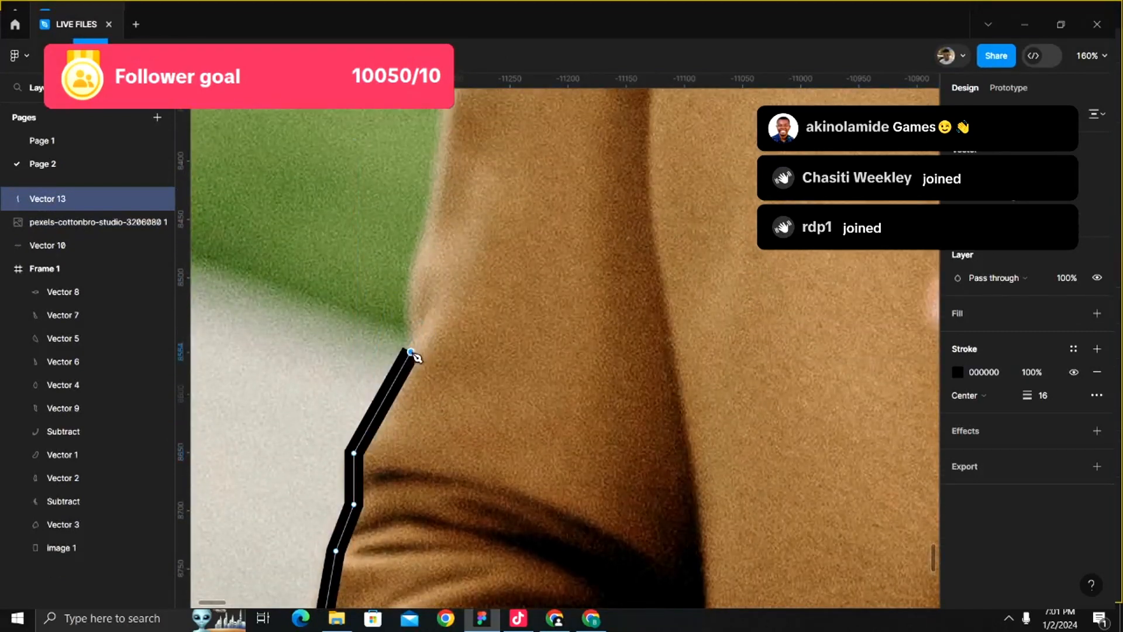
{"action": "left_click", "coordinate": [416, 273]}
{"action": "left_click", "coordinate": [428, 207]}
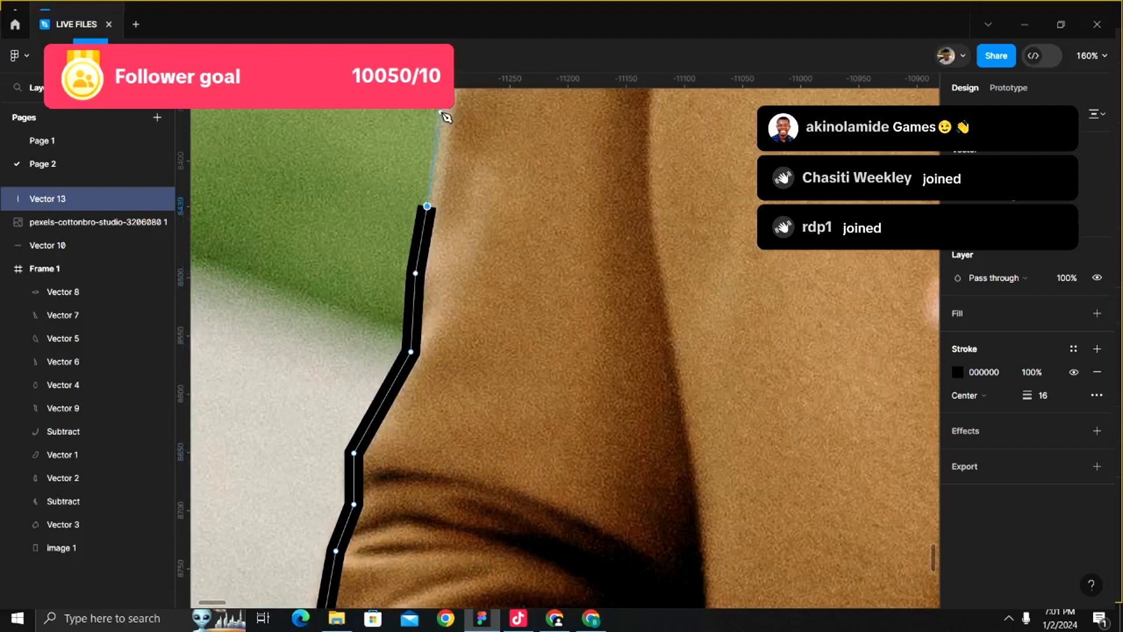
{"action": "left_click", "coordinate": [447, 113]}
- Continue the coat outline up the outer edge of the upper arm and around the corner of the shoulder
{"action": "scroll", "coordinate": [469, 129], "scroll_direction": "up", "scroll_amount": 4}
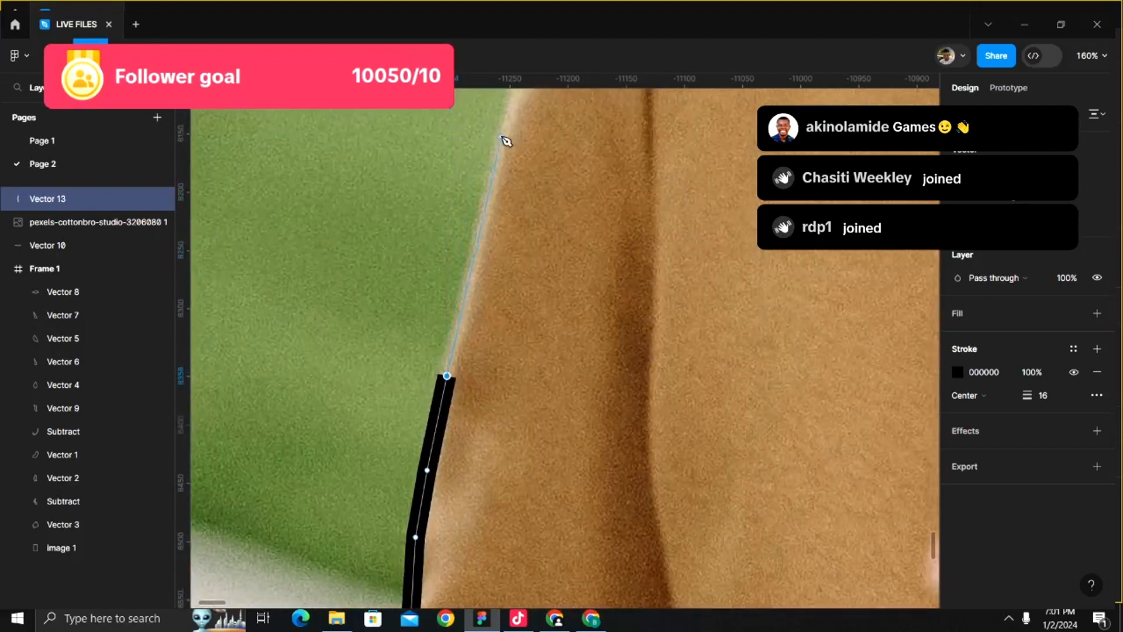
{"action": "left_click", "coordinate": [501, 137]}
{"action": "scroll", "coordinate": [502, 138], "scroll_direction": "up", "scroll_amount": 5}
{"action": "scroll", "coordinate": [501, 138], "scroll_direction": "right", "scroll_amount": 2}
{"action": "left_click", "coordinate": [482, 177]}
{"action": "scroll", "coordinate": [483, 179], "scroll_direction": "up", "scroll_amount": 6}
{"action": "scroll", "coordinate": [483, 179], "scroll_direction": "right", "scroll_amount": 3}
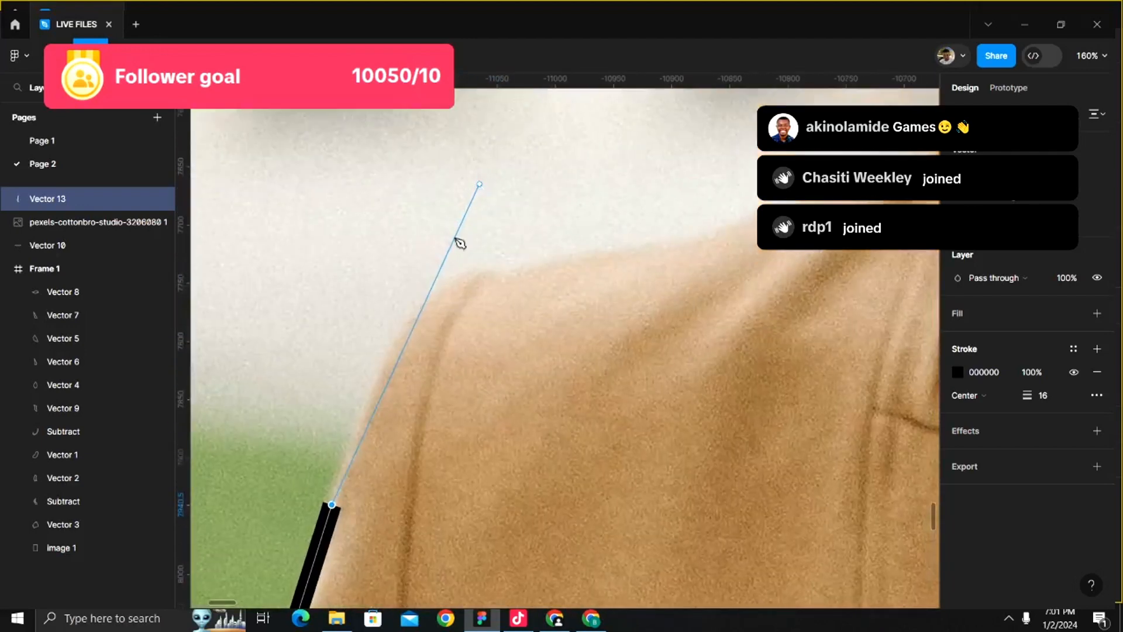
{"action": "left_click", "coordinate": [401, 339]}
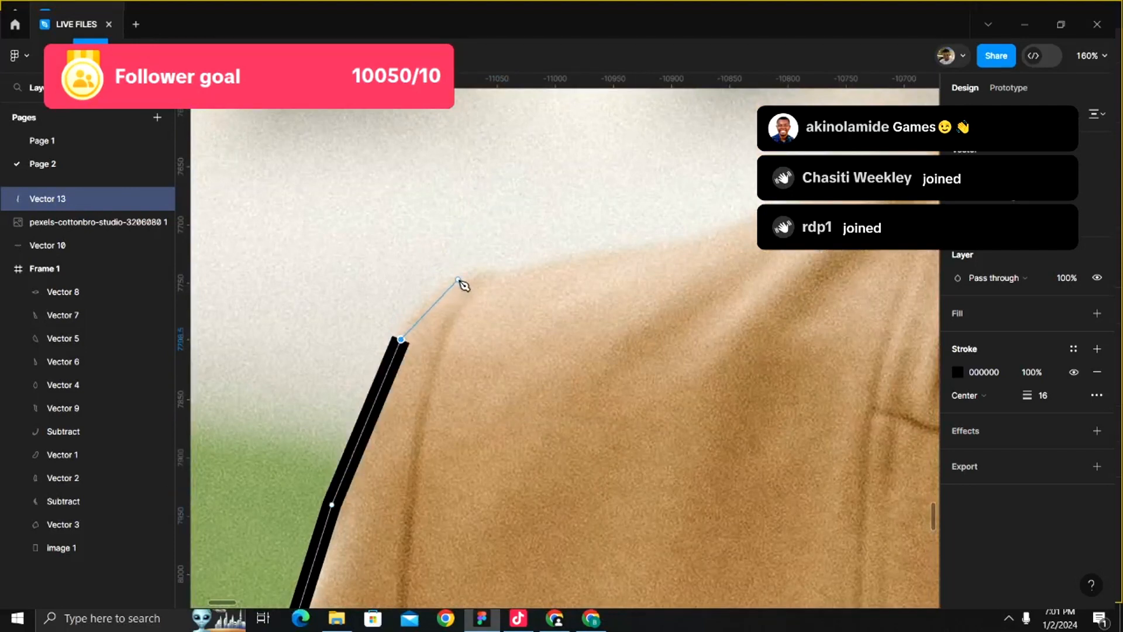
{"action": "left_click", "coordinate": [458, 279]}
- Trace the path along the top of the shoulder to the point where the coat collar meets the beard
{"action": "left_click", "coordinate": [590, 260]}
{"action": "scroll", "coordinate": [592, 261], "scroll_direction": "right", "scroll_amount": 3}
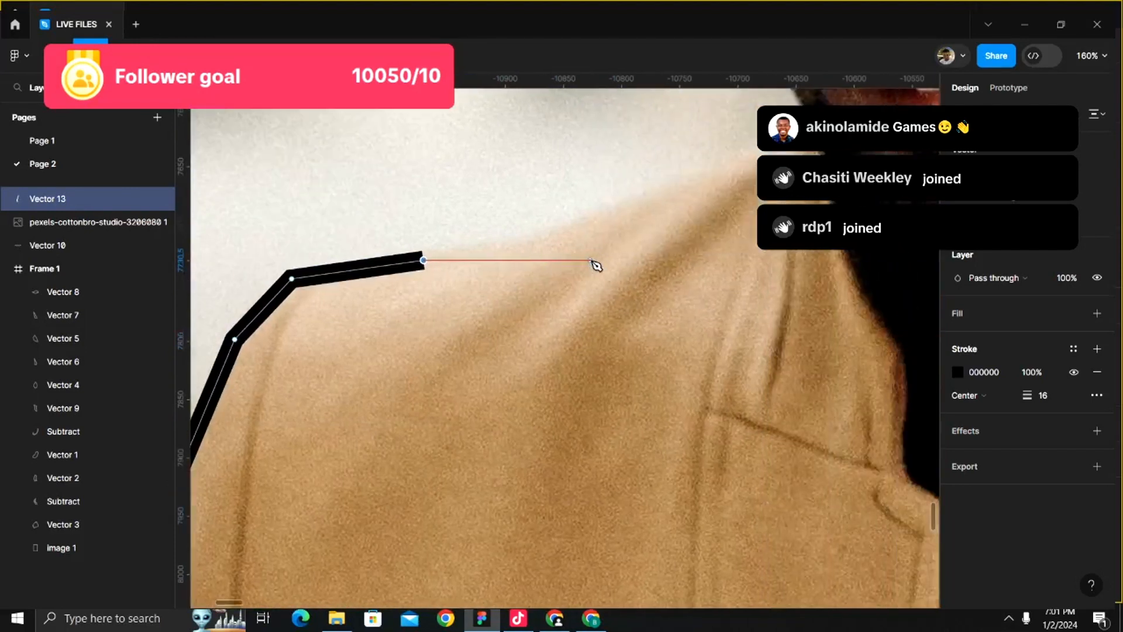
{"action": "left_click", "coordinate": [603, 212]}
{"action": "left_click", "coordinate": [771, 134]}
{"action": "scroll", "coordinate": [683, 183], "scroll_direction": "right", "scroll_amount": 3}
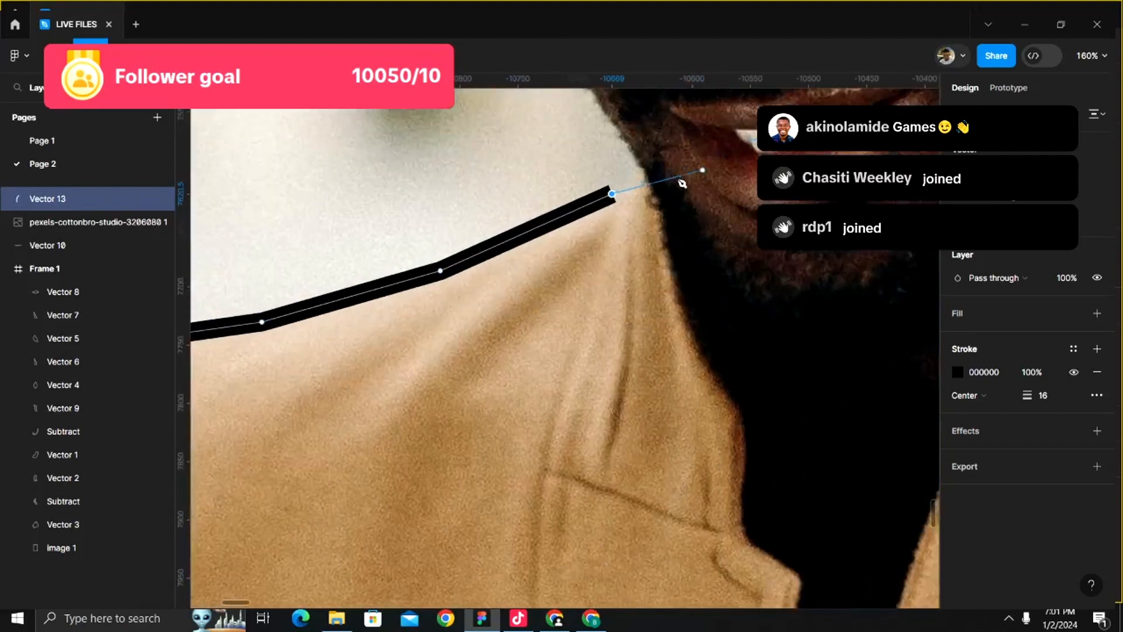
{"action": "left_click", "coordinate": [645, 172]}
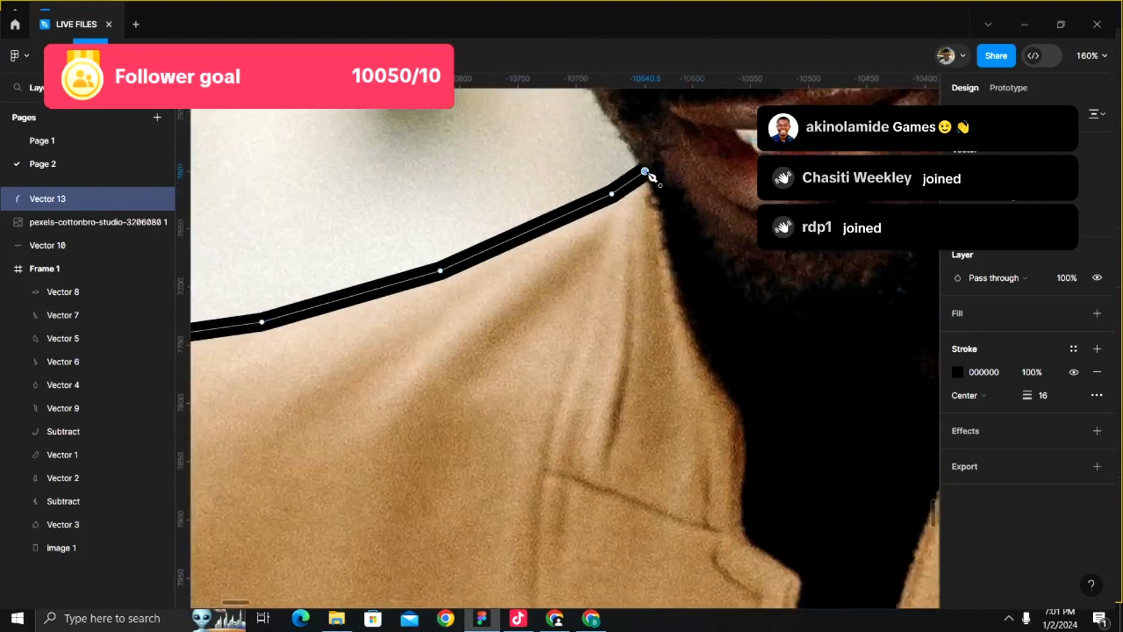
- Turn the outline at the collar and add two anchor points up the edge of the bearded jaw
{"action": "scroll", "coordinate": [646, 173], "scroll_direction": "up", "scroll_amount": 3}
{"action": "scroll", "coordinate": [637, 351], "scroll_direction": "up", "scroll_amount": 5}
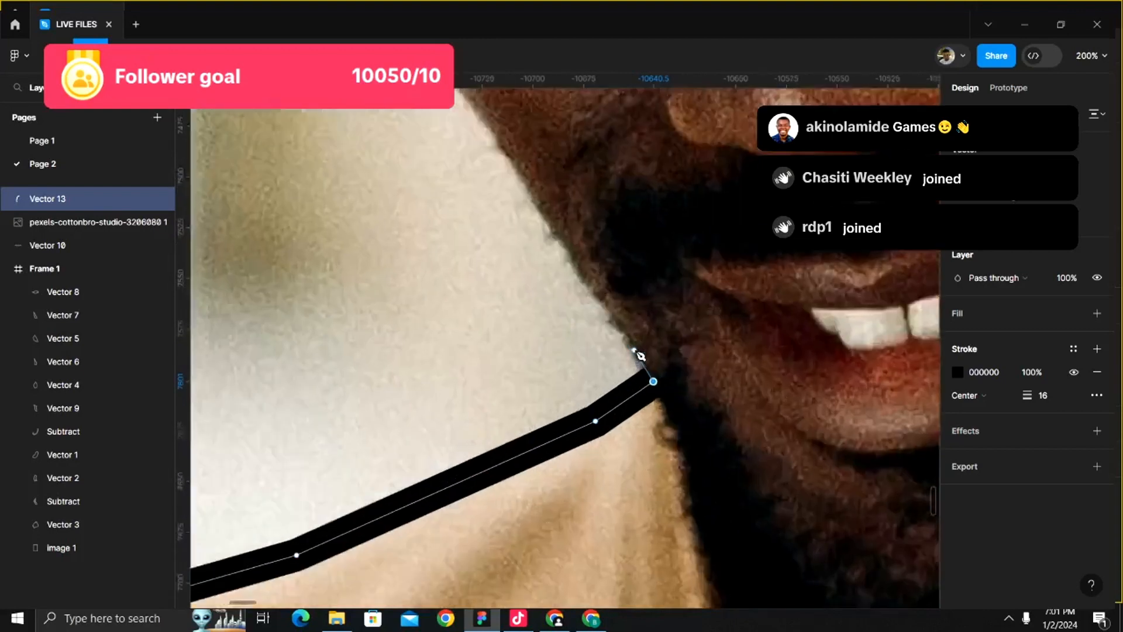
{"action": "left_click", "coordinate": [644, 364]}
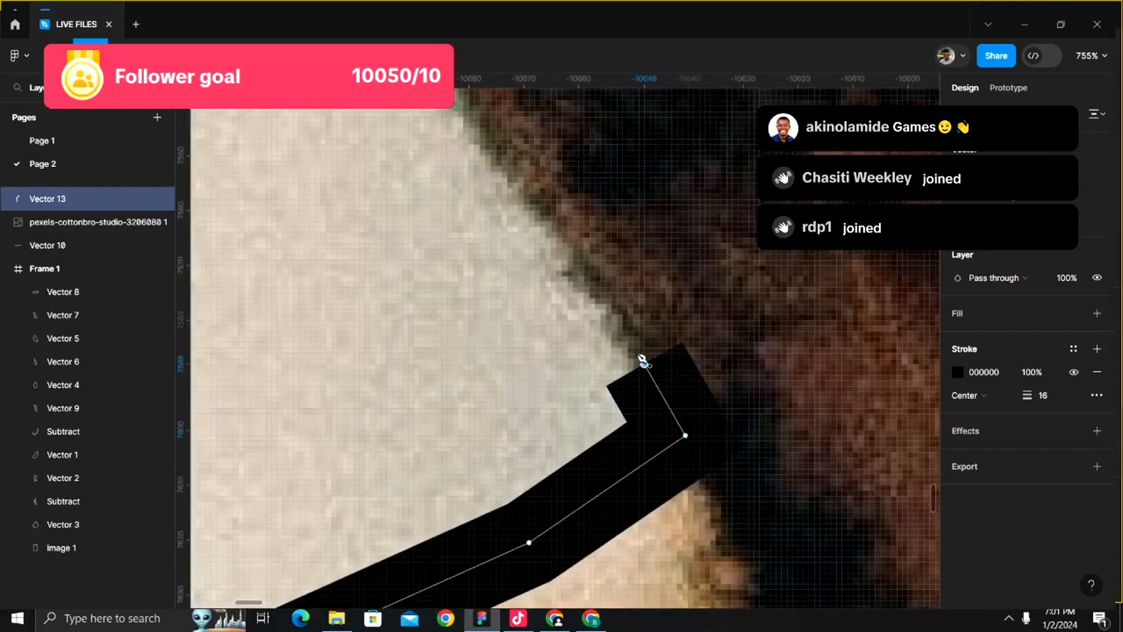
{"action": "left_click", "coordinate": [516, 184]}
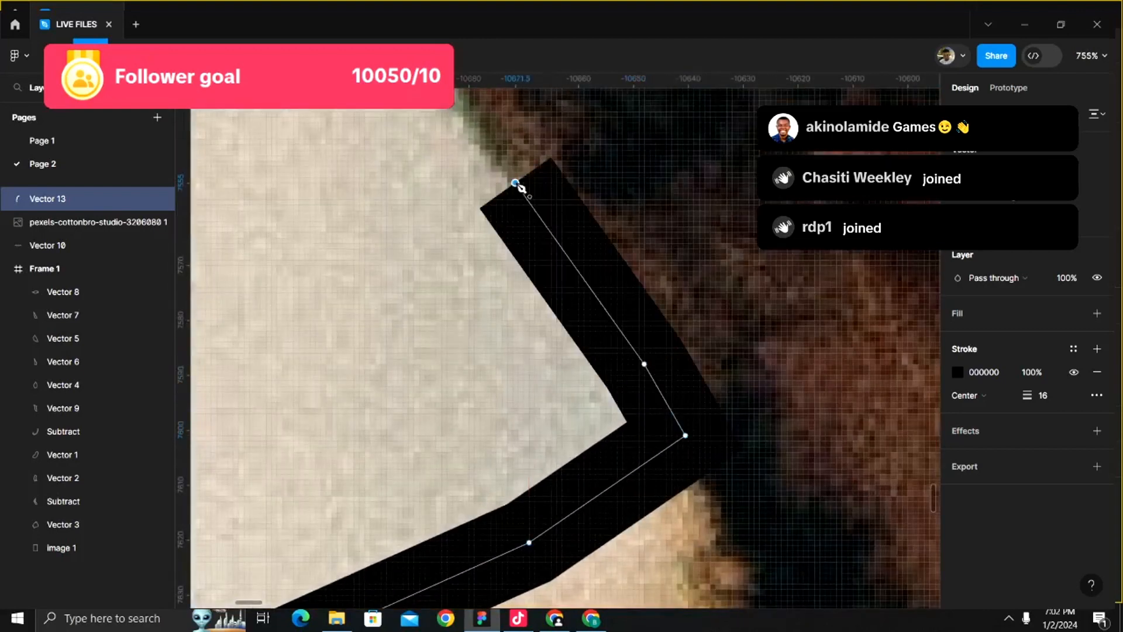
{"action": "right_click", "coordinate": [516, 185]}
{"action": "key", "text": "Escape"}
- Trace the path from the bearded jaw up the outer edge of the cheek, ending on the cheekbone below the eye
{"action": "scroll", "coordinate": [519, 186], "scroll_direction": "down", "scroll_amount": 5}
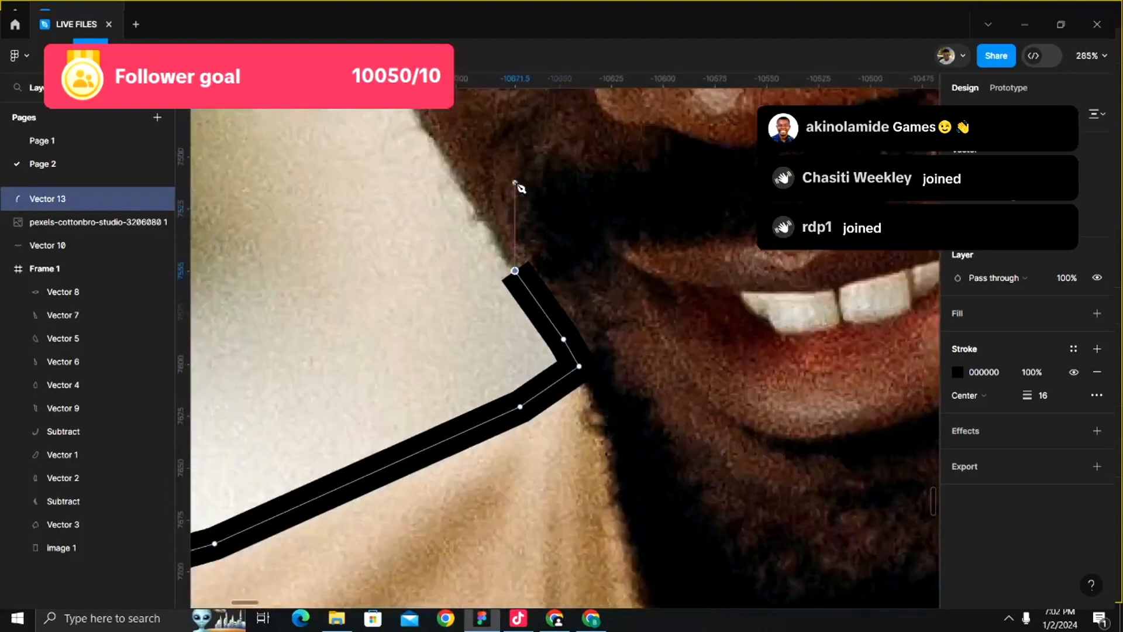
{"action": "left_click", "coordinate": [456, 260]}
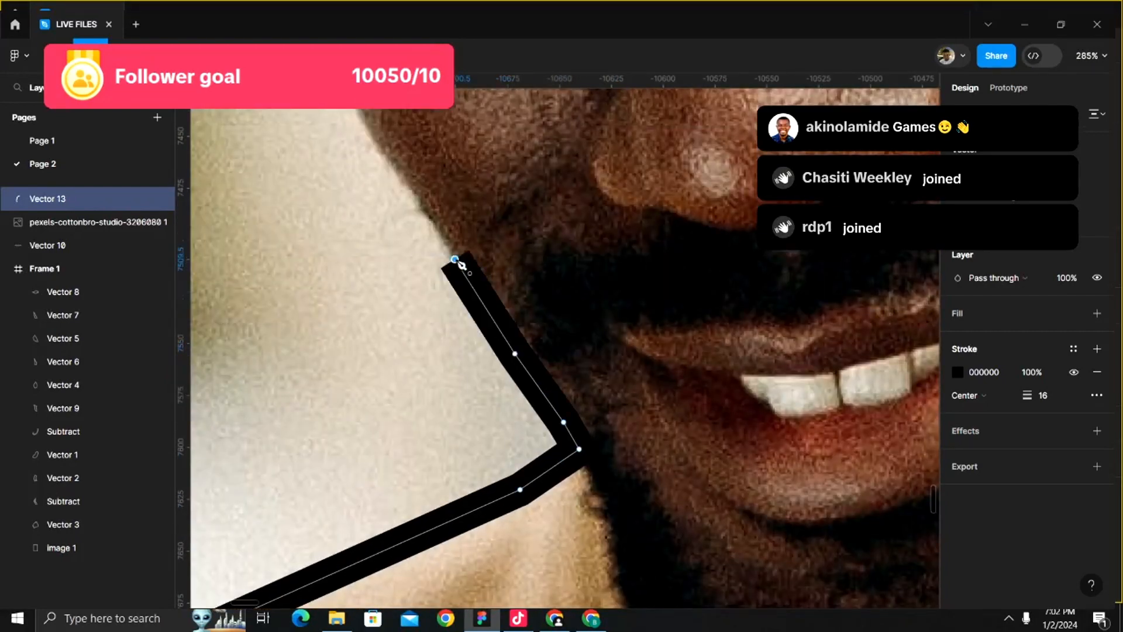
{"action": "left_click", "coordinate": [389, 164]}
{"action": "scroll", "coordinate": [396, 170], "scroll_direction": "up", "scroll_amount": 3}
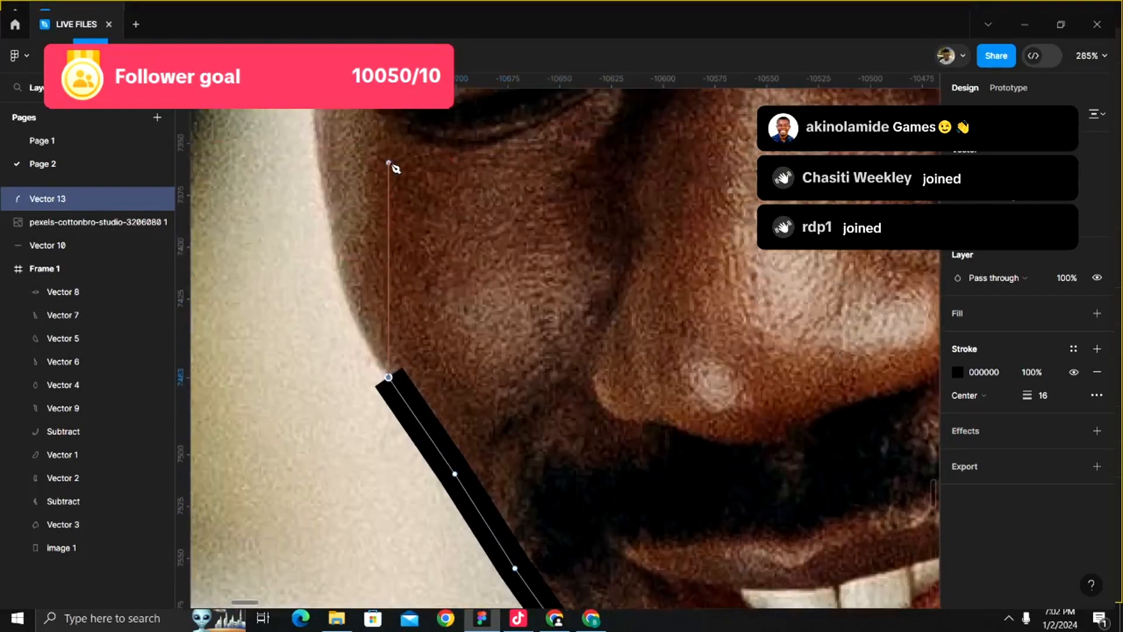
{"action": "left_click", "coordinate": [349, 292]}
{"action": "key", "text": "Escape"}
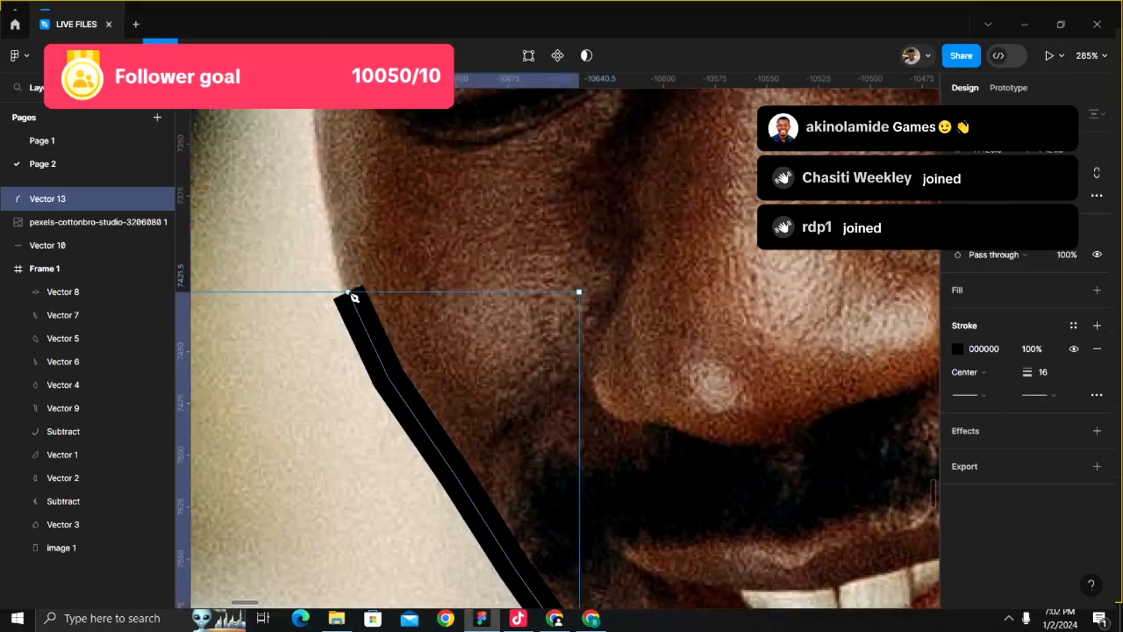
{"action": "left_click", "coordinate": [350, 293]}
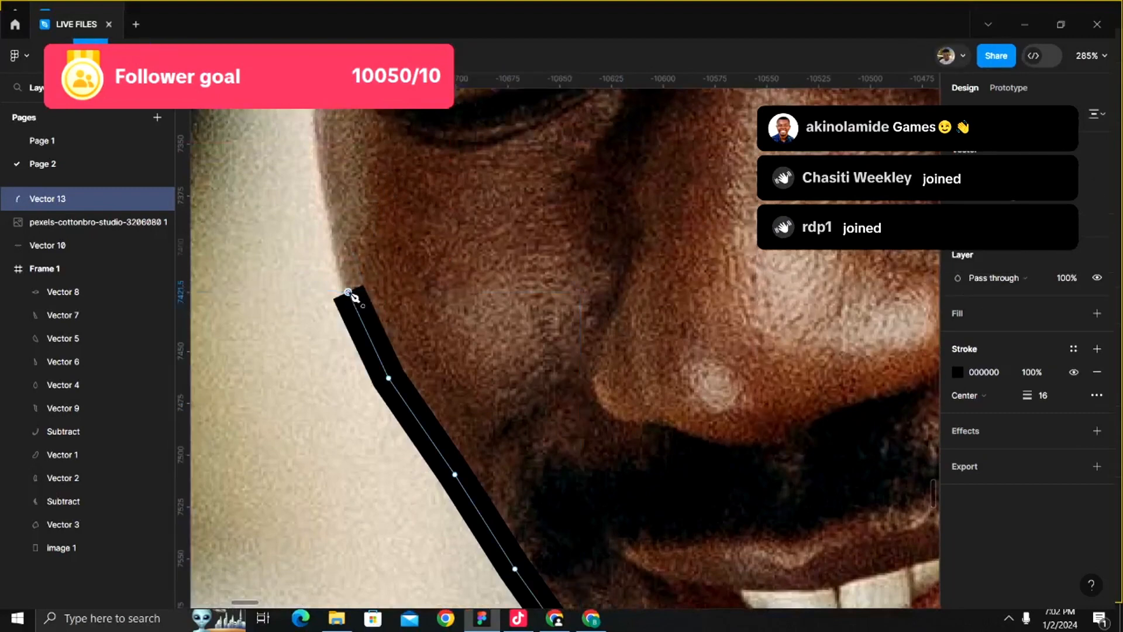
{"action": "left_click", "coordinate": [328, 203]}
{"action": "scroll", "coordinate": [328, 204], "scroll_direction": "up", "scroll_amount": 5}
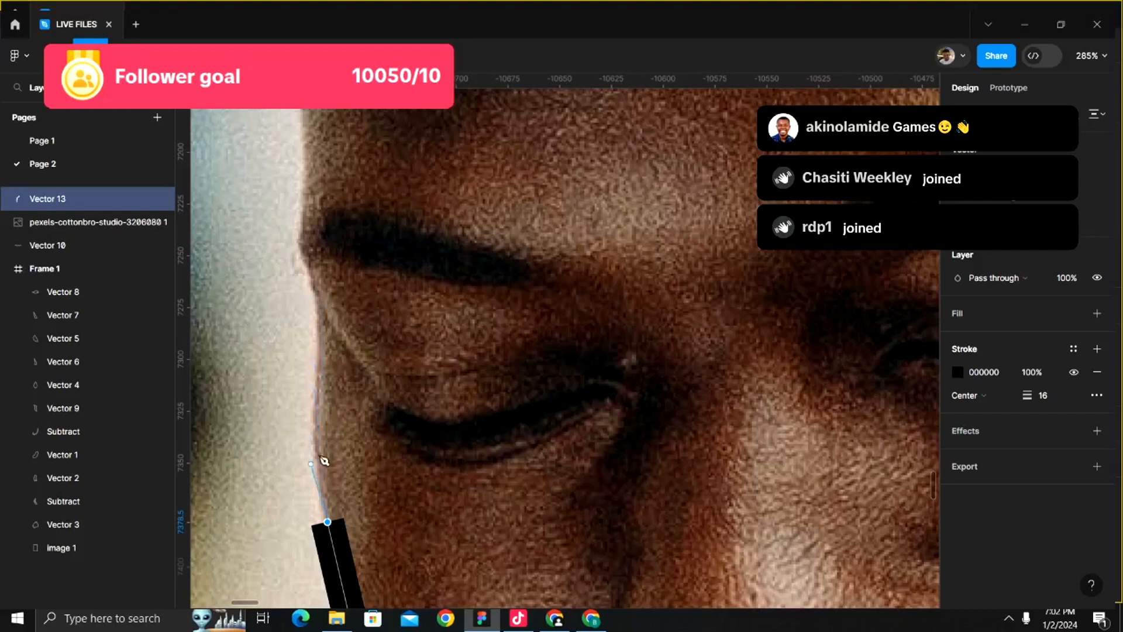
{"action": "left_click", "coordinate": [314, 445]}
{"action": "key", "text": "Escape"}
{"action": "left_click", "coordinate": [314, 445]}
{"action": "key", "text": "ctrl+z"}
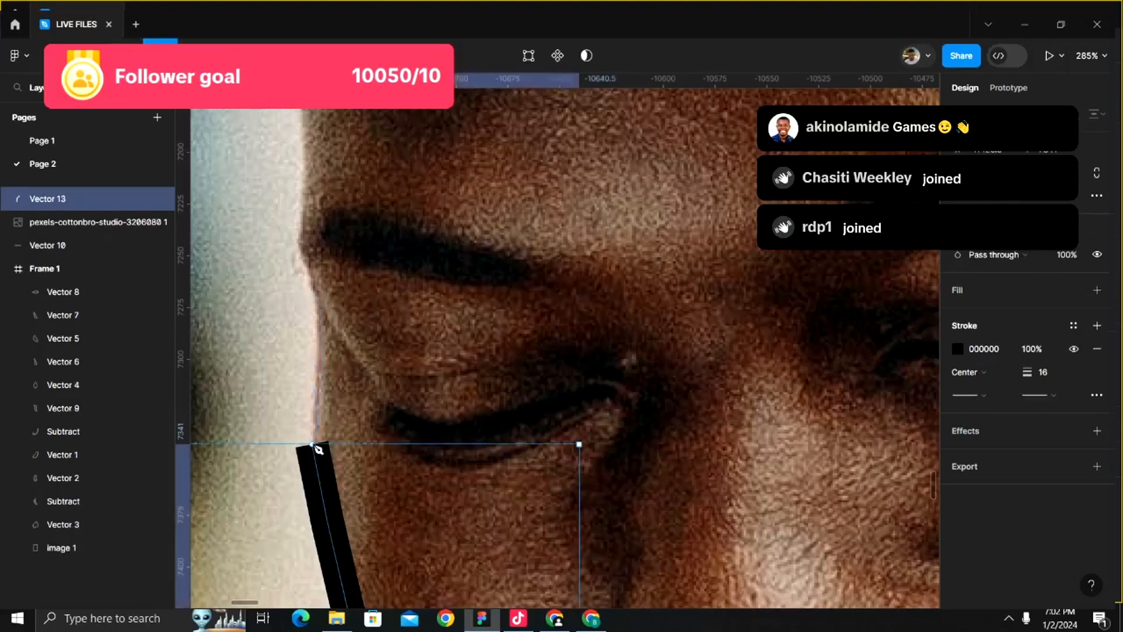
{"action": "key", "text": "ctrl+z"}
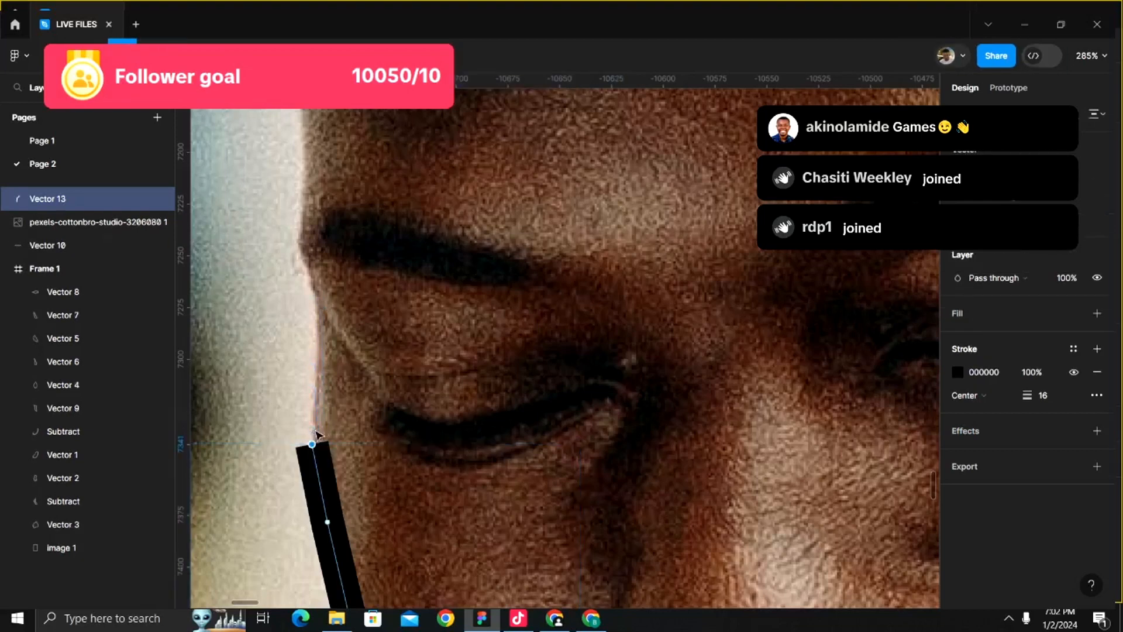
{"action": "key", "text": "ctrl+z"}
- Continue the outline from the cheekbone past the eye socket to the outer end of the eyebrow
{"action": "left_click", "coordinate": [315, 436]}
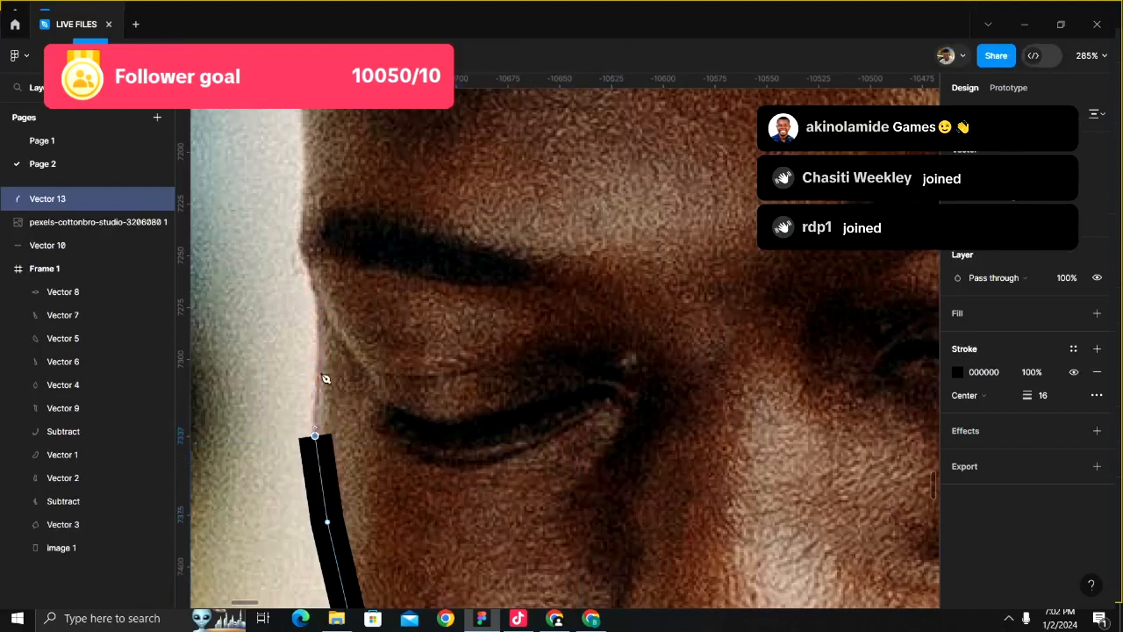
{"action": "left_click", "coordinate": [318, 335]}
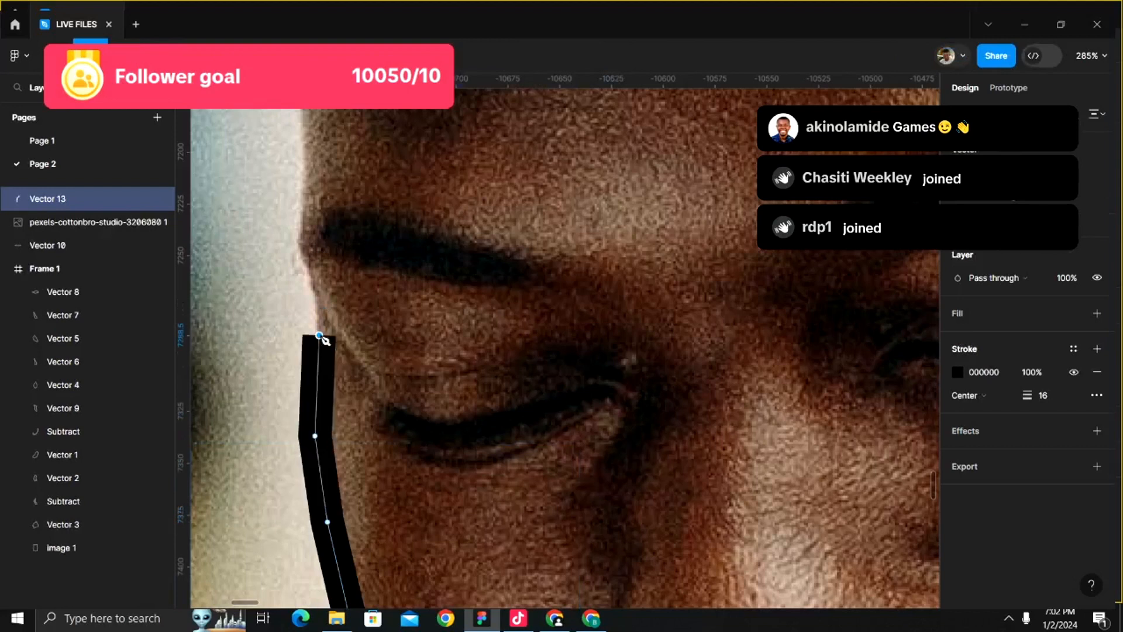
{"action": "left_click", "coordinate": [315, 285]}
{"action": "left_click", "coordinate": [301, 240]}
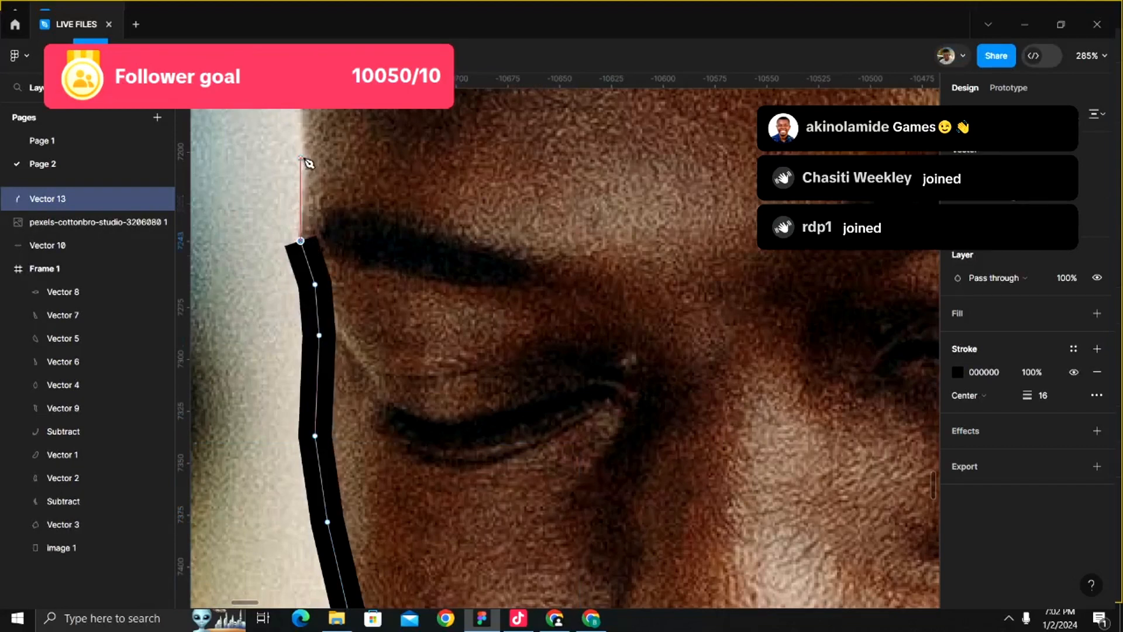
- Trace the side of the forehead from the eyebrow up to the start of the hairline
{"action": "scroll", "coordinate": [308, 164], "scroll_direction": "up", "scroll_amount": 4}
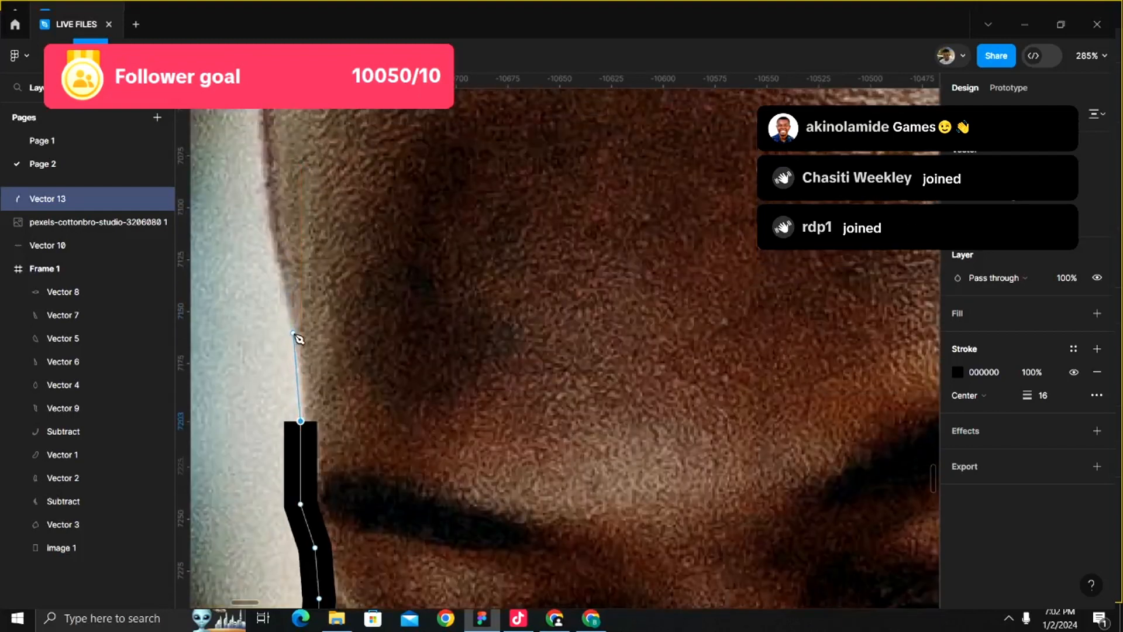
{"action": "left_click", "coordinate": [293, 334]}
{"action": "left_click", "coordinate": [270, 183]}
{"action": "scroll", "coordinate": [271, 183], "scroll_direction": "up", "scroll_amount": 4}
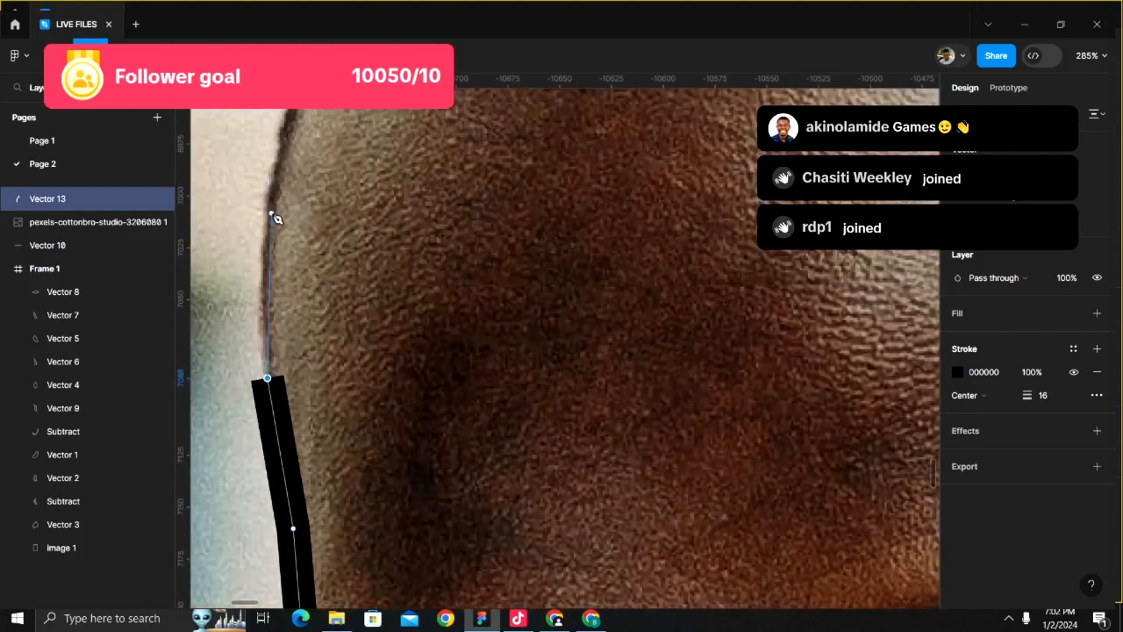
{"action": "left_click", "coordinate": [272, 214]}
{"action": "scroll", "coordinate": [275, 218], "scroll_direction": "up", "scroll_amount": 4}
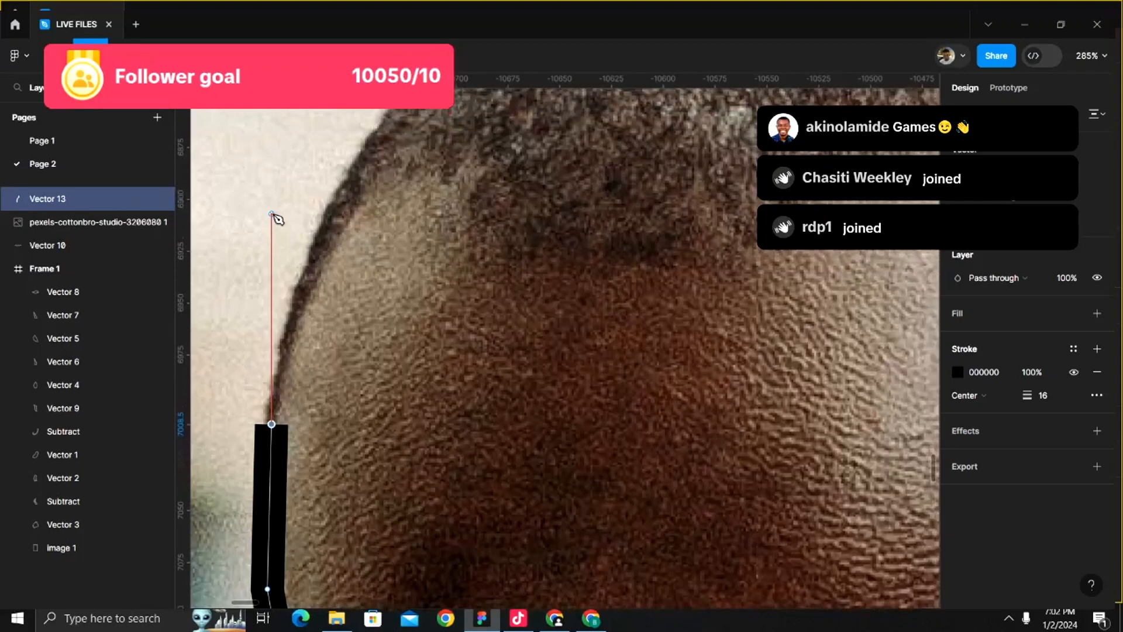
{"action": "left_click", "coordinate": [303, 268]}
- Carry the path along the curved hair edge and over the crown of the head
{"action": "scroll", "coordinate": [304, 269], "scroll_direction": "up", "scroll_amount": 3}
{"action": "scroll", "coordinate": [304, 269], "scroll_direction": "right", "scroll_amount": 1}
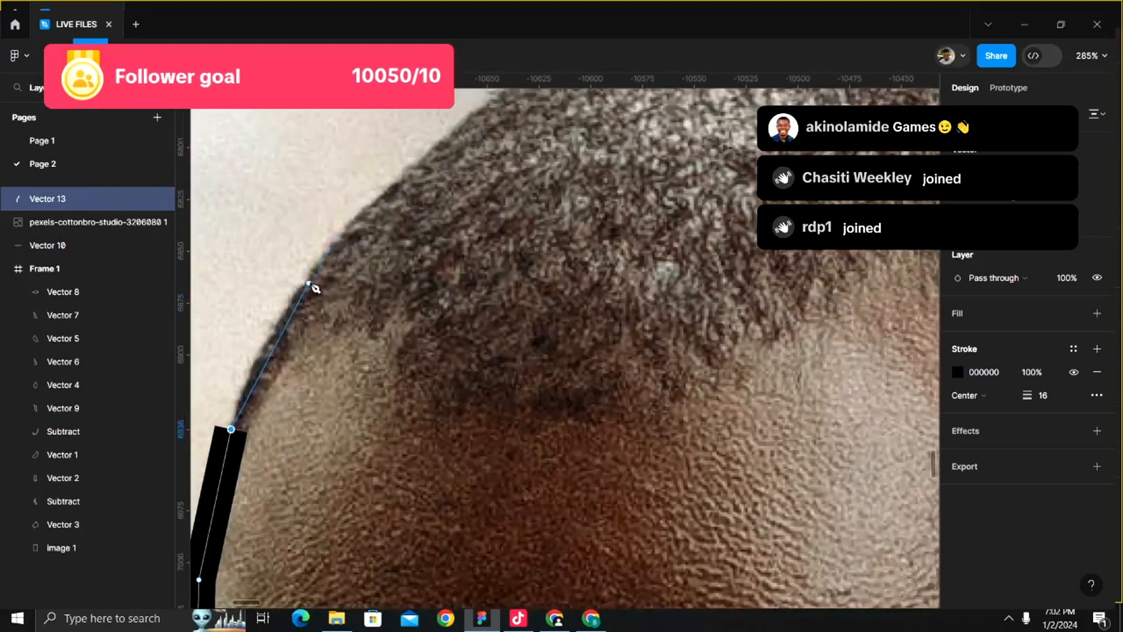
{"action": "left_click", "coordinate": [316, 273]}
{"action": "scroll", "coordinate": [357, 247], "scroll_direction": "up", "scroll_amount": 3}
{"action": "scroll", "coordinate": [357, 246], "scroll_direction": "right", "scroll_amount": 2}
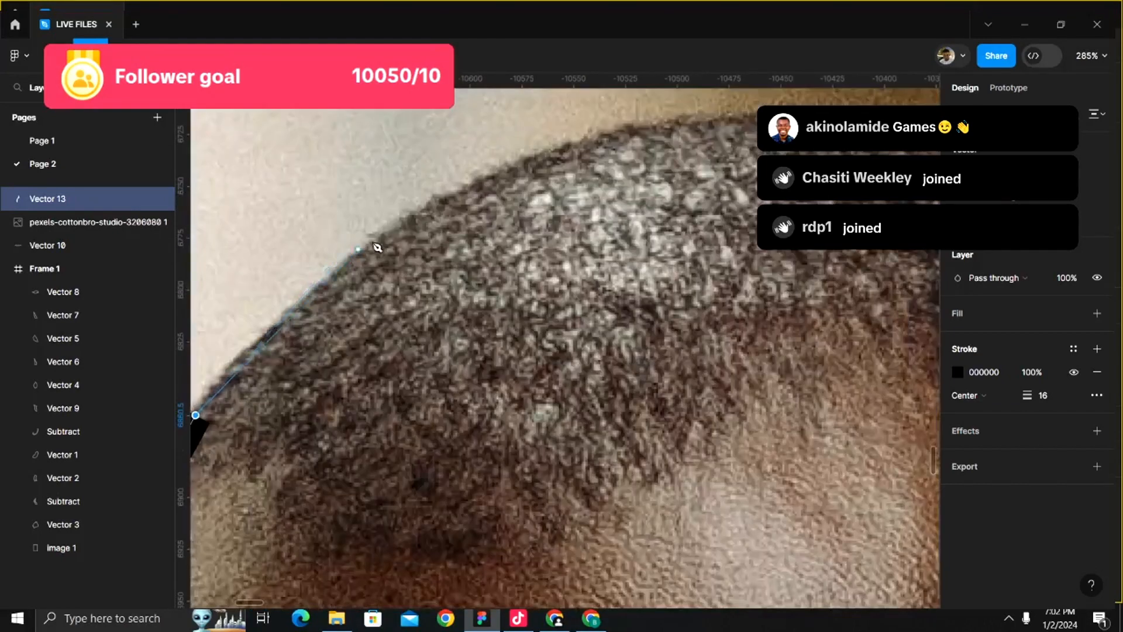
{"action": "left_click", "coordinate": [380, 236]}
{"action": "left_click", "coordinate": [619, 128]}
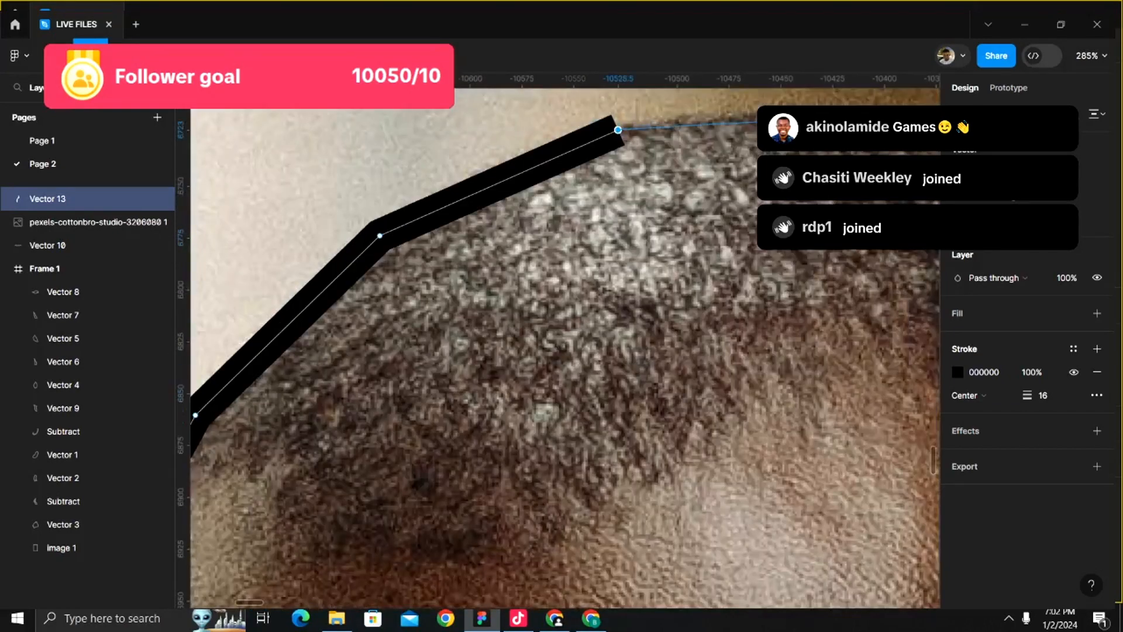
{"action": "left_click", "coordinate": [814, 123]}
- Trace the hair edge from the crown down the far side of the head to just above the ear
{"action": "scroll", "coordinate": [760, 124], "scroll_direction": "right", "scroll_amount": 5}
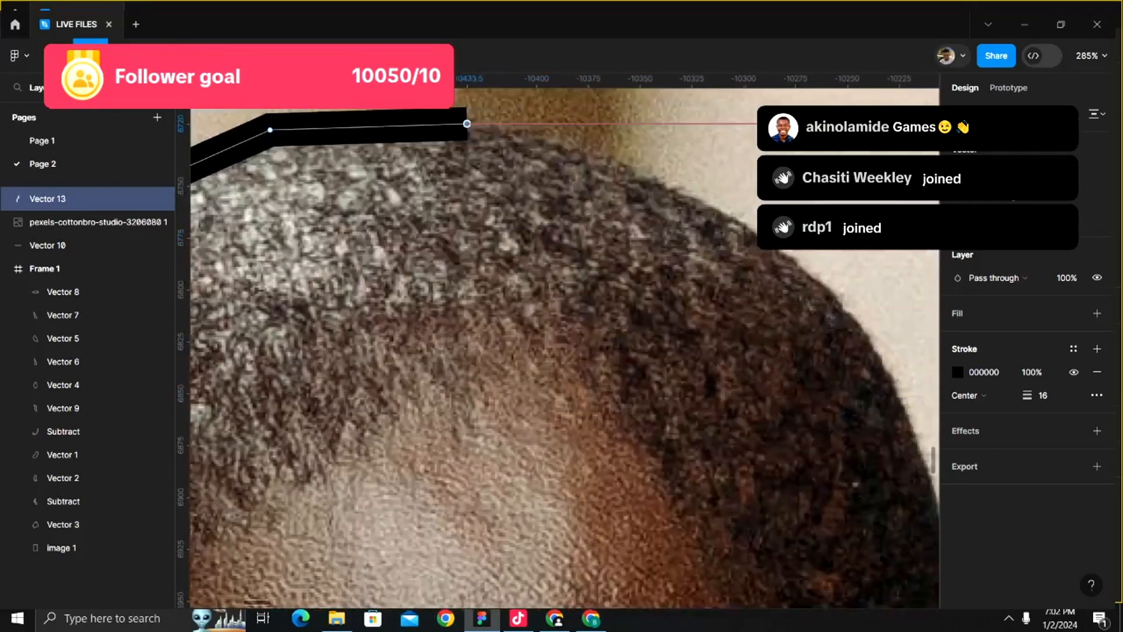
{"action": "left_click", "coordinate": [677, 191]}
{"action": "left_click", "coordinate": [862, 334]}
{"action": "scroll", "coordinate": [865, 334], "scroll_direction": "down", "scroll_amount": 1}
{"action": "scroll", "coordinate": [865, 333], "scroll_direction": "right", "scroll_amount": 3}
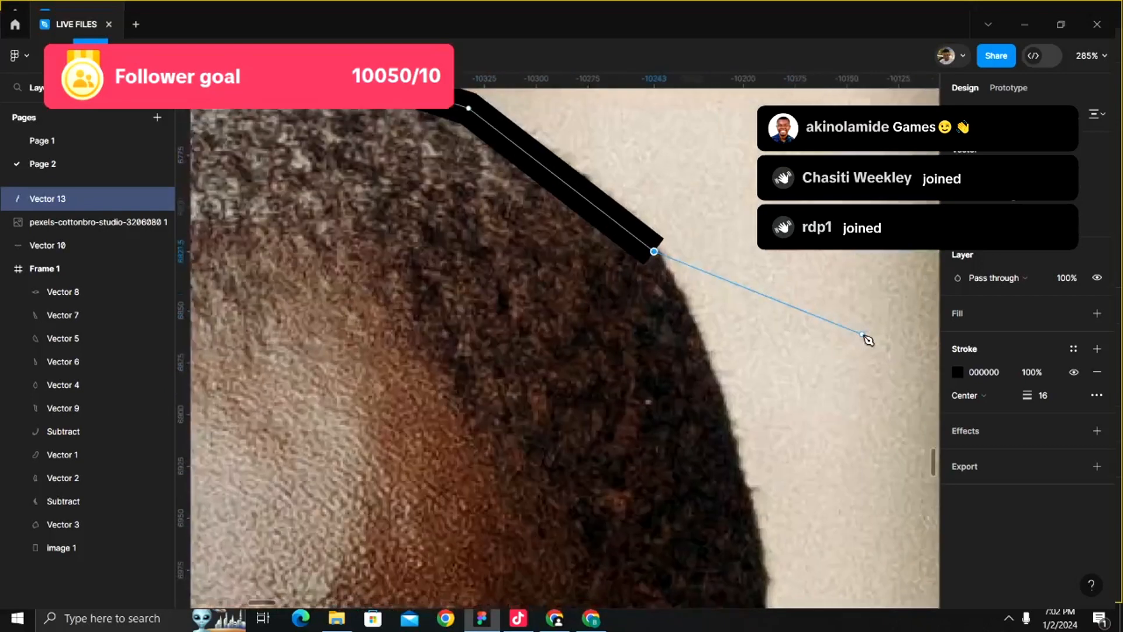
{"action": "left_click", "coordinate": [742, 475]}
{"action": "scroll", "coordinate": [739, 477], "scroll_direction": "down", "scroll_amount": 3}
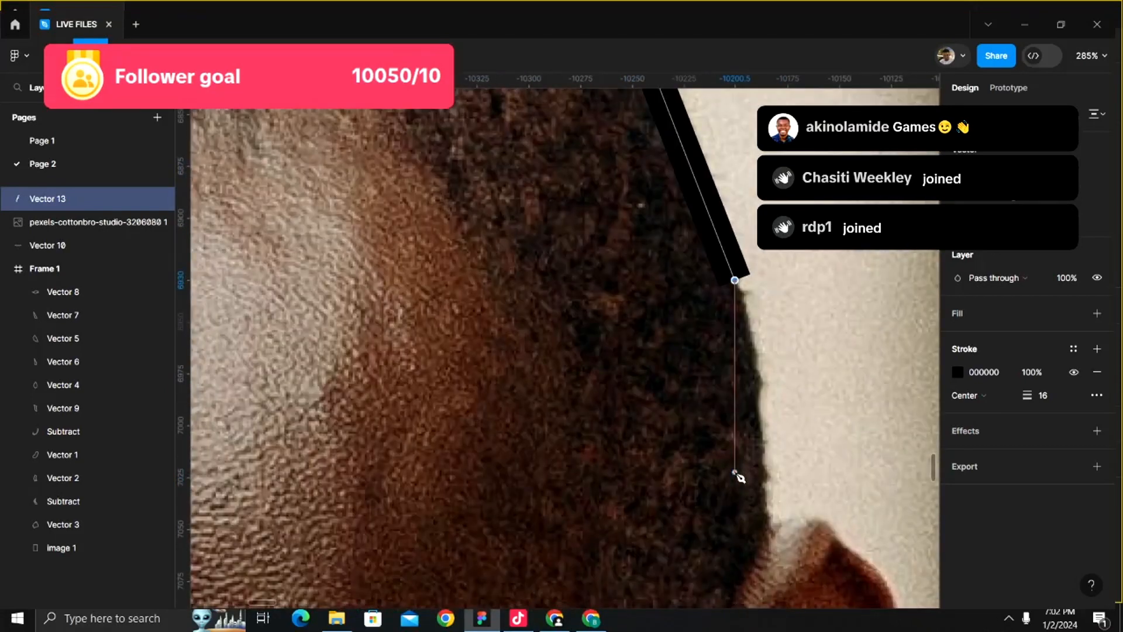
{"action": "left_click", "coordinate": [758, 406]}
- Join the hair outline to the ear and trace around the ear's upper rim
{"action": "scroll", "coordinate": [760, 403], "scroll_direction": "down", "scroll_amount": 3}
{"action": "scroll", "coordinate": [761, 404], "scroll_direction": "right", "scroll_amount": 1}
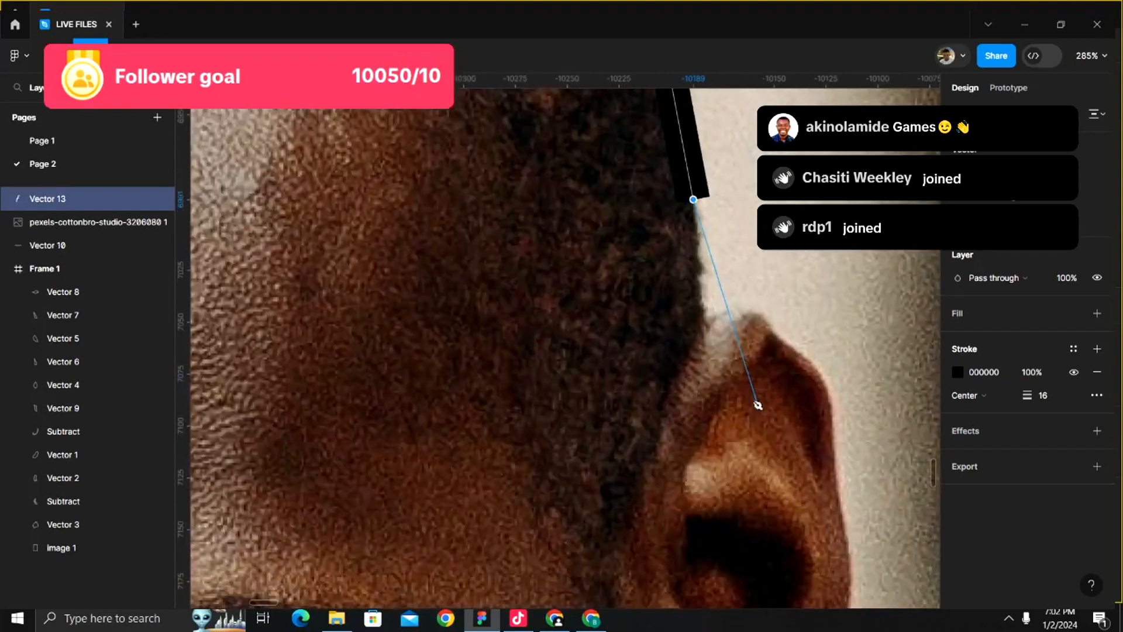
{"action": "left_click", "coordinate": [702, 323]}
{"action": "left_click", "coordinate": [747, 316]}
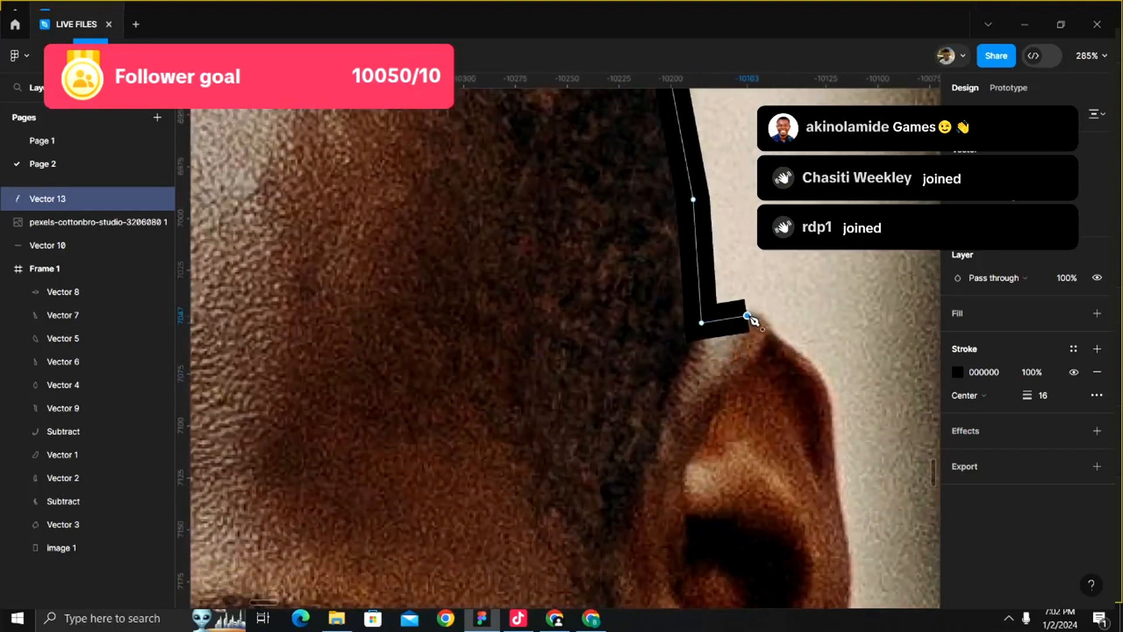
{"action": "left_click", "coordinate": [776, 339]}
{"action": "left_click", "coordinate": [818, 379]}
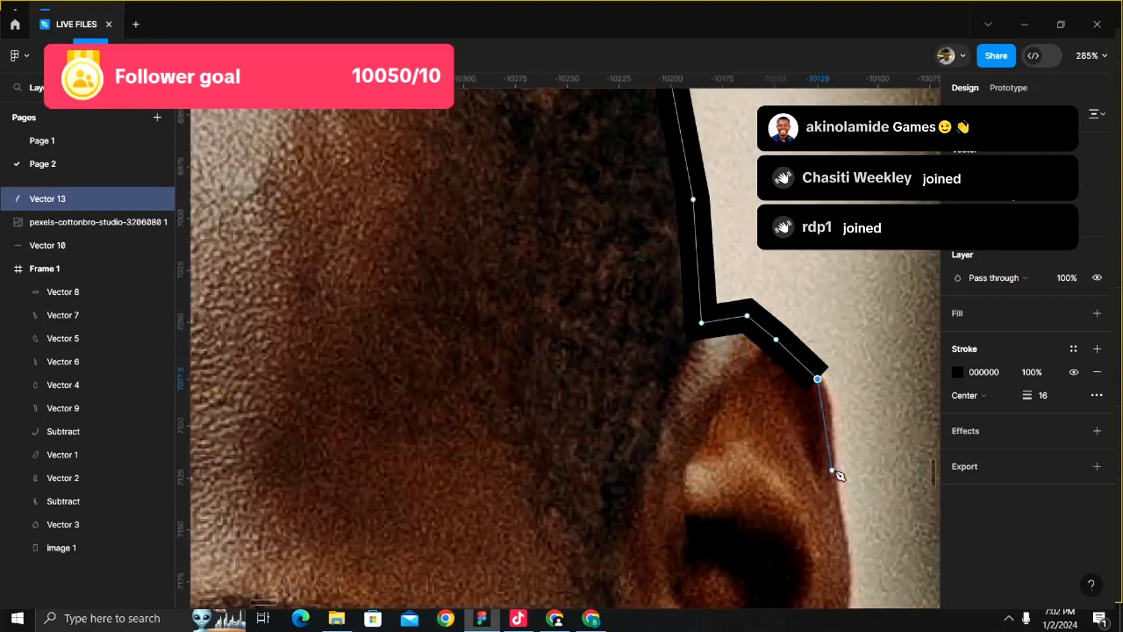
{"action": "left_click", "coordinate": [840, 479]}
- Trace the outer edge of the ear down around the earlobe to where it meets the neck
{"action": "scroll", "coordinate": [840, 479], "scroll_direction": "down", "scroll_amount": 4}
{"action": "scroll", "coordinate": [840, 480], "scroll_direction": "right", "scroll_amount": 1}
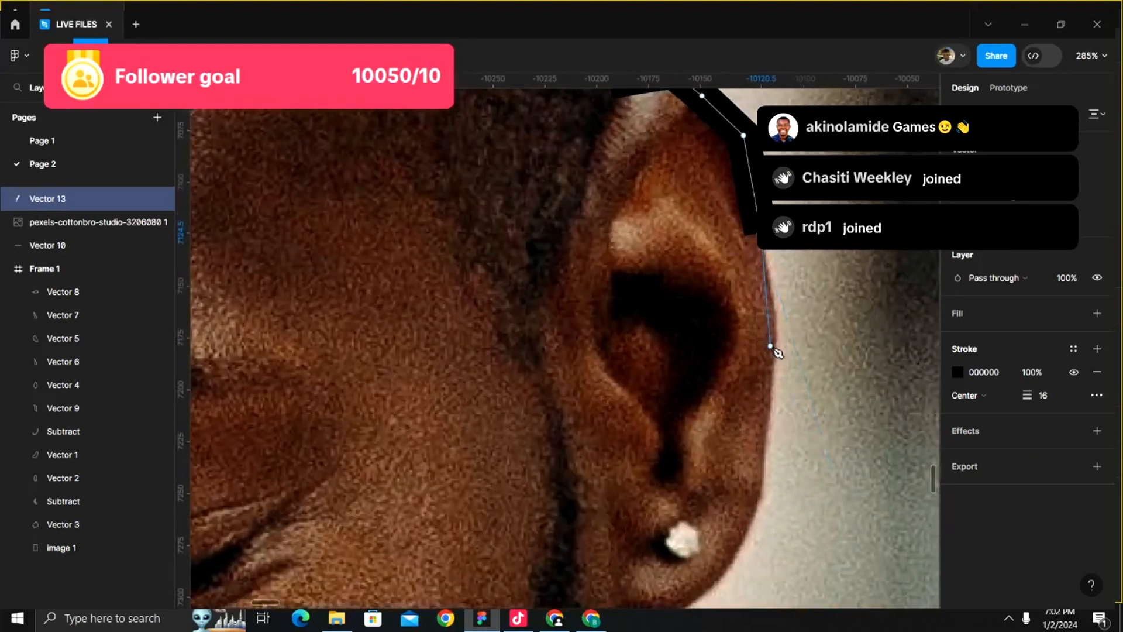
{"action": "left_click", "coordinate": [773, 348]}
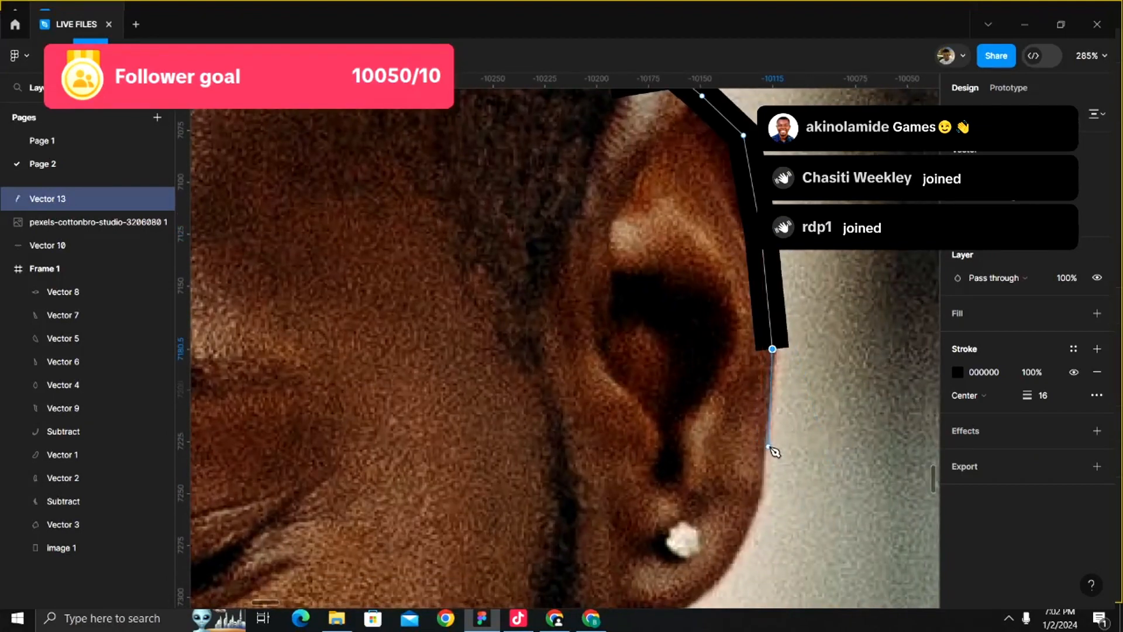
{"action": "left_click", "coordinate": [773, 452]}
{"action": "left_click", "coordinate": [754, 503]}
{"action": "scroll", "coordinate": [754, 504], "scroll_direction": "down", "scroll_amount": 5}
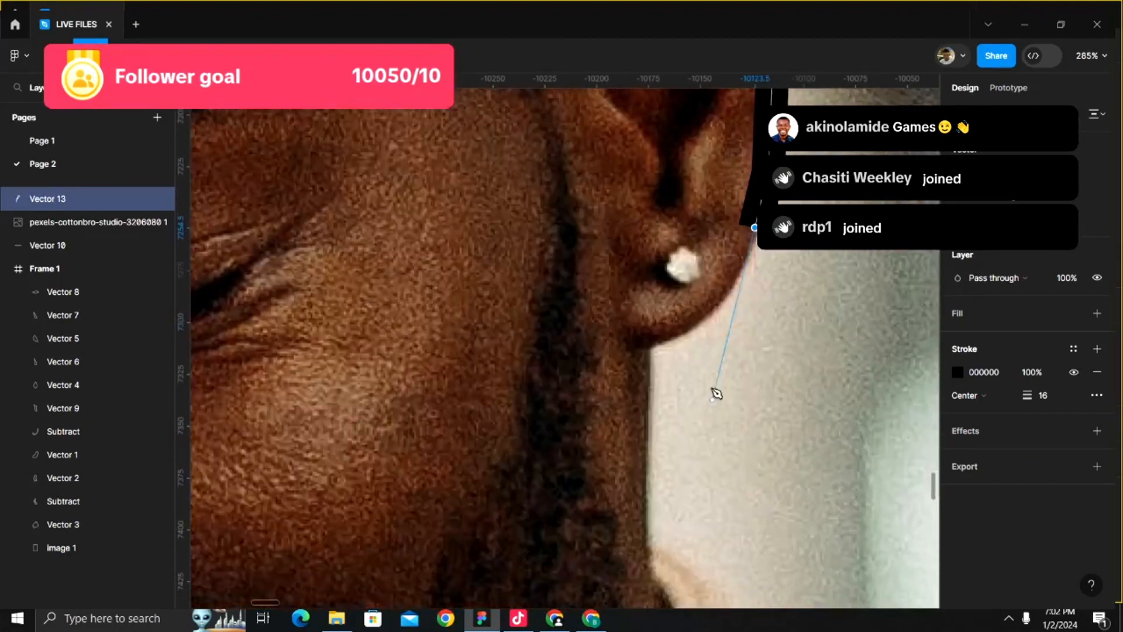
{"action": "left_click", "coordinate": [719, 301]}
{"action": "left_click", "coordinate": [676, 337]}
{"action": "left_click", "coordinate": [646, 351]}
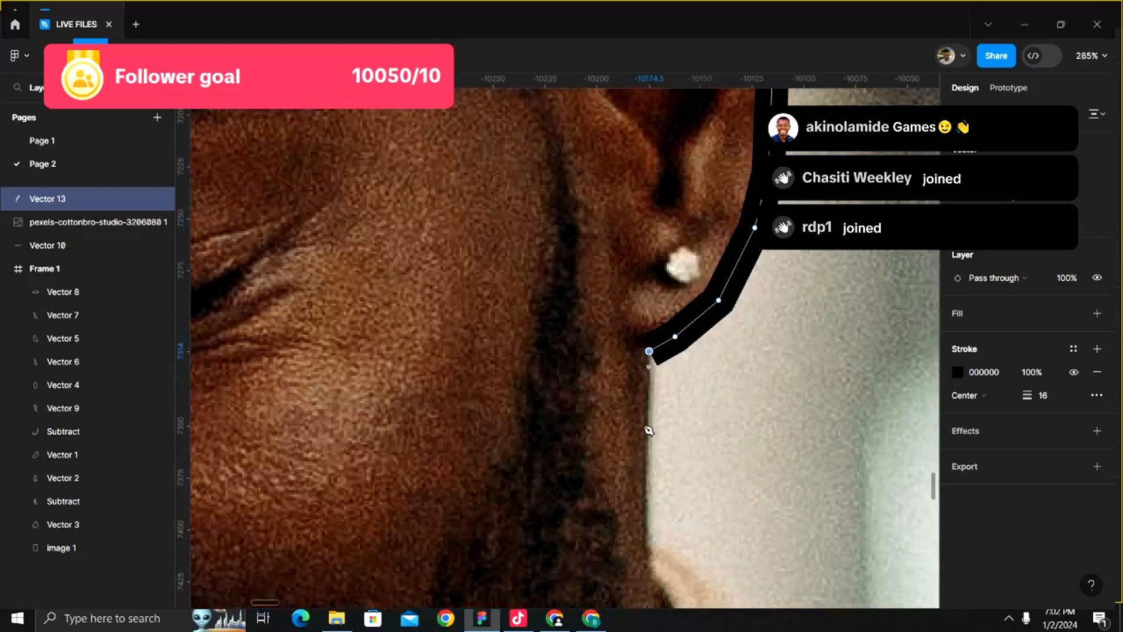
- Continue the path down the edge of the neck to the top of the coat collar
{"action": "left_click", "coordinate": [645, 492]}
{"action": "scroll", "coordinate": [644, 492], "scroll_direction": "down", "scroll_amount": 4}
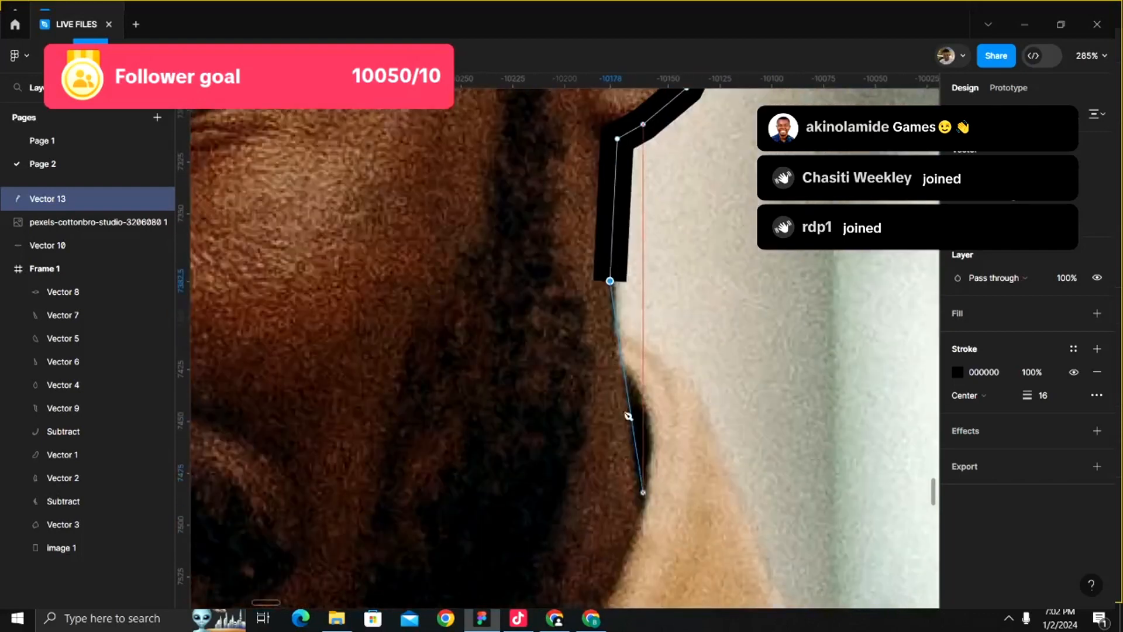
{"action": "right_click", "coordinate": [617, 348]}
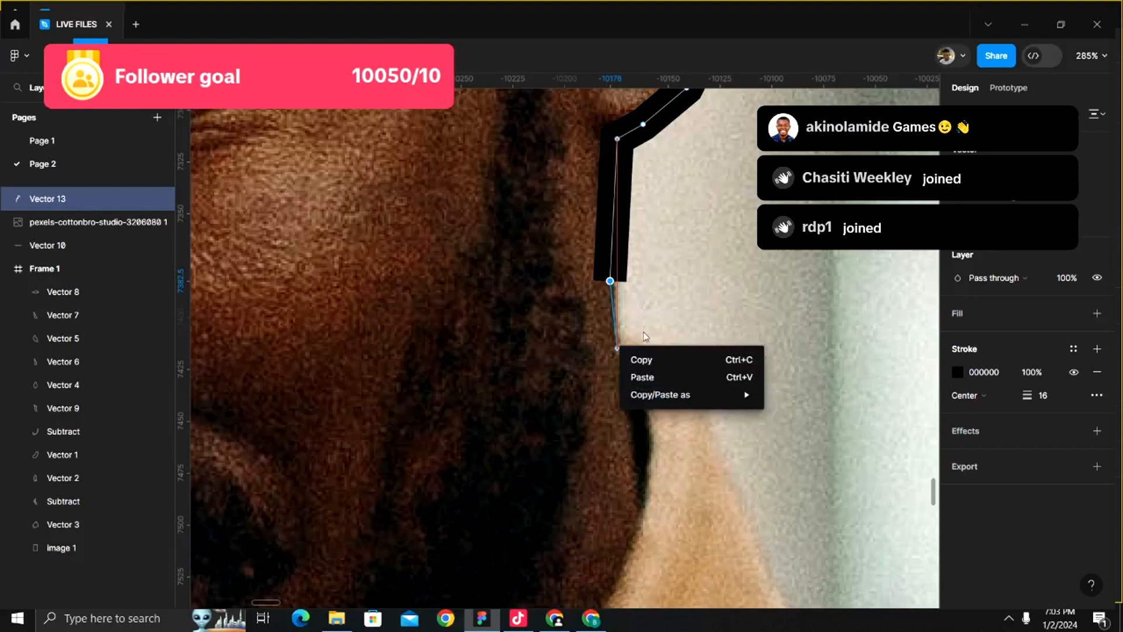
{"action": "left_click", "coordinate": [619, 313]}
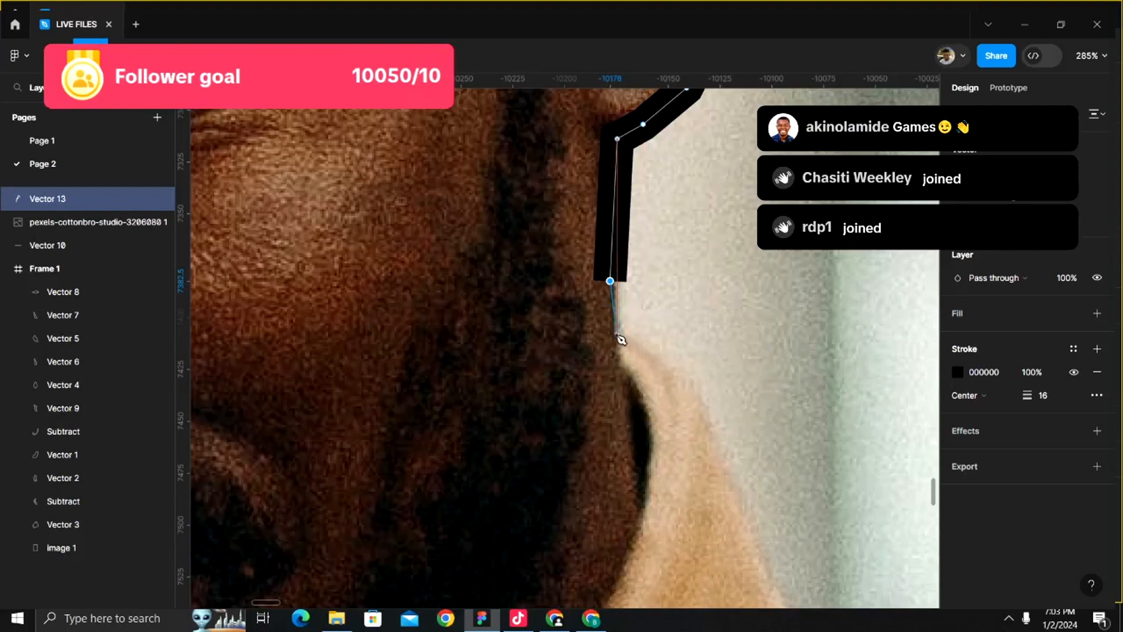
{"action": "left_click", "coordinate": [618, 334]}
- Trace the outer edge of the coat collar down to where it meets the shoulder
{"action": "left_click", "coordinate": [687, 399]}
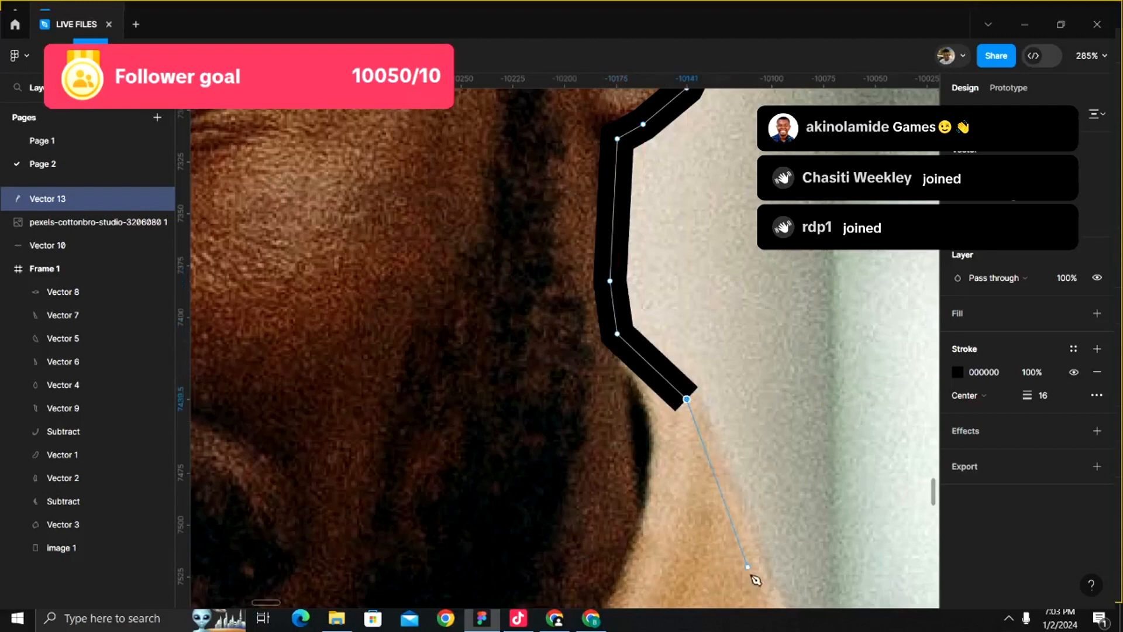
{"action": "left_click", "coordinate": [749, 567]}
{"action": "scroll", "coordinate": [752, 569], "scroll_direction": "down", "scroll_amount": 5}
{"action": "scroll", "coordinate": [752, 569], "scroll_direction": "right", "scroll_amount": 3}
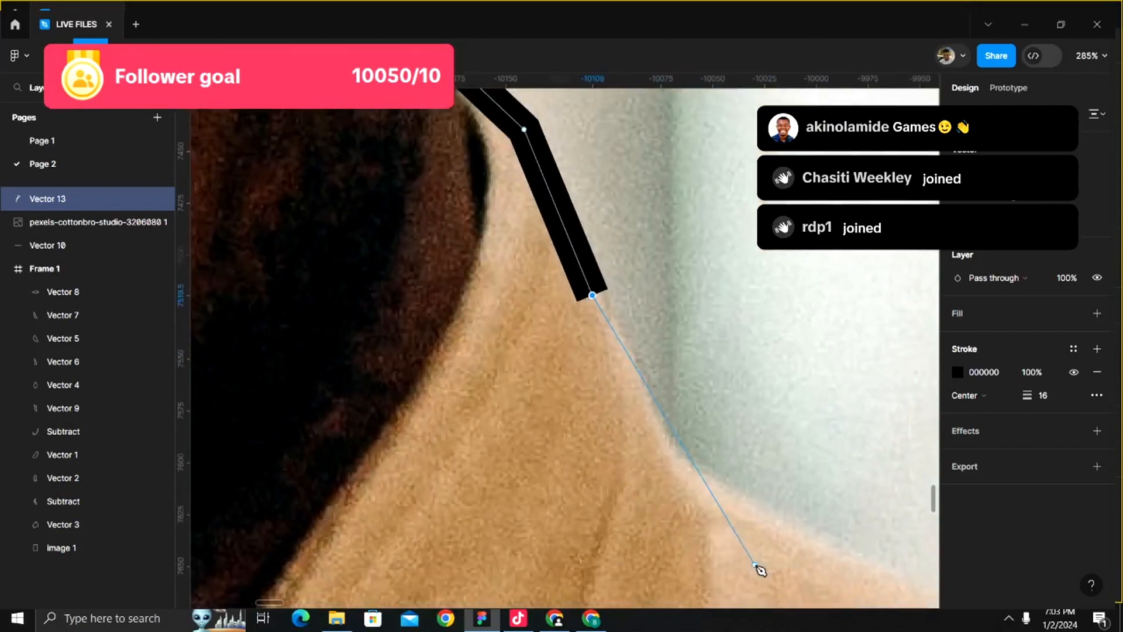
{"action": "left_click", "coordinate": [696, 491]}
- Extend the coat outline down the shoulder slope to the point just before the sleeve seam
{"action": "scroll", "coordinate": [697, 493], "scroll_direction": "down", "scroll_amount": 4}
{"action": "scroll", "coordinate": [696, 492], "scroll_direction": "right", "scroll_amount": 4}
{"action": "left_click", "coordinate": [632, 396]}
{"action": "scroll", "coordinate": [635, 398], "scroll_direction": "right", "scroll_amount": 3}
{"action": "scroll", "coordinate": [635, 398], "scroll_direction": "down", "scroll_amount": 1}
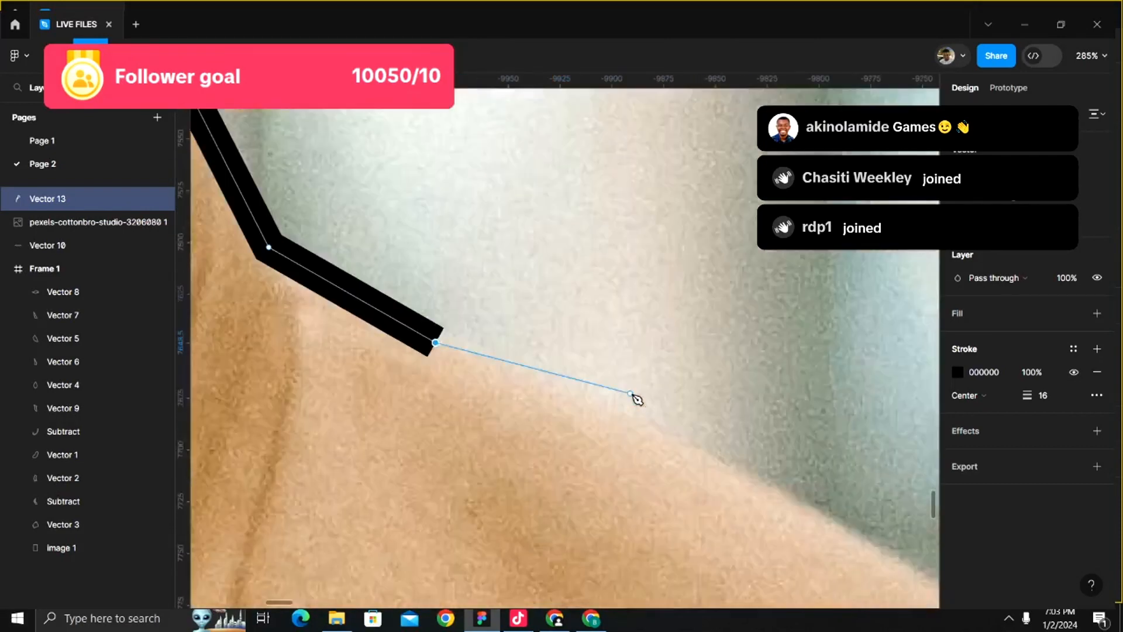
{"action": "scroll", "coordinate": [637, 398], "scroll_direction": "right", "scroll_amount": 2}
{"action": "left_click", "coordinate": [739, 493]}
{"action": "scroll", "coordinate": [739, 492], "scroll_direction": "down", "scroll_amount": 4}
{"action": "scroll", "coordinate": [740, 492], "scroll_direction": "right", "scroll_amount": 4}
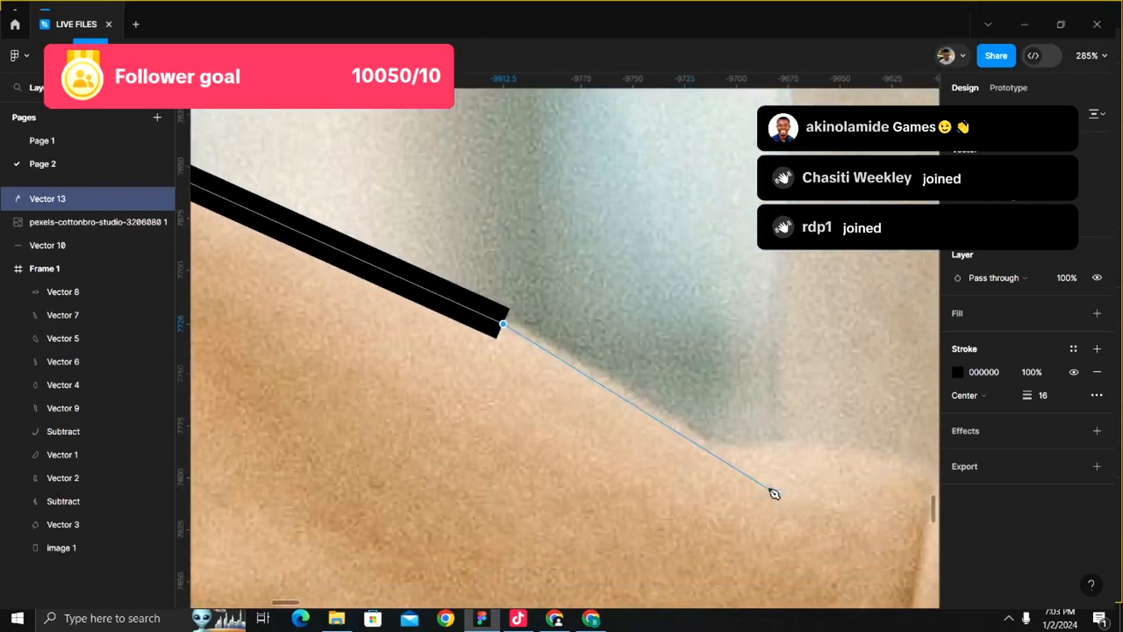
{"action": "left_click", "coordinate": [734, 453]}
{"action": "scroll", "coordinate": [734, 454], "scroll_direction": "down", "scroll_amount": 5, "text": "ctrl"}
{"action": "scroll", "coordinate": [735, 455], "scroll_direction": "right", "scroll_amount": 3}
{"action": "scroll", "coordinate": [735, 455], "scroll_direction": "down", "scroll_amount": 1}
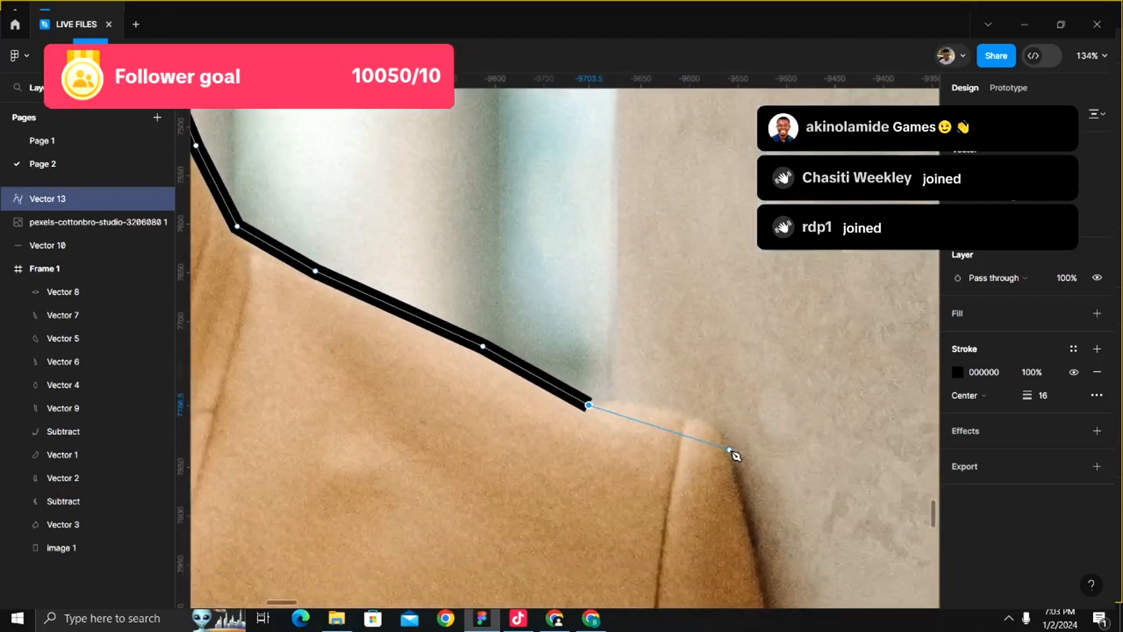
- Continue the coat outline across the sleeve seam, around the shoulder tip and onto the outer sleeve
{"action": "left_click", "coordinate": [667, 414]}
{"action": "left_click", "coordinate": [715, 435]}
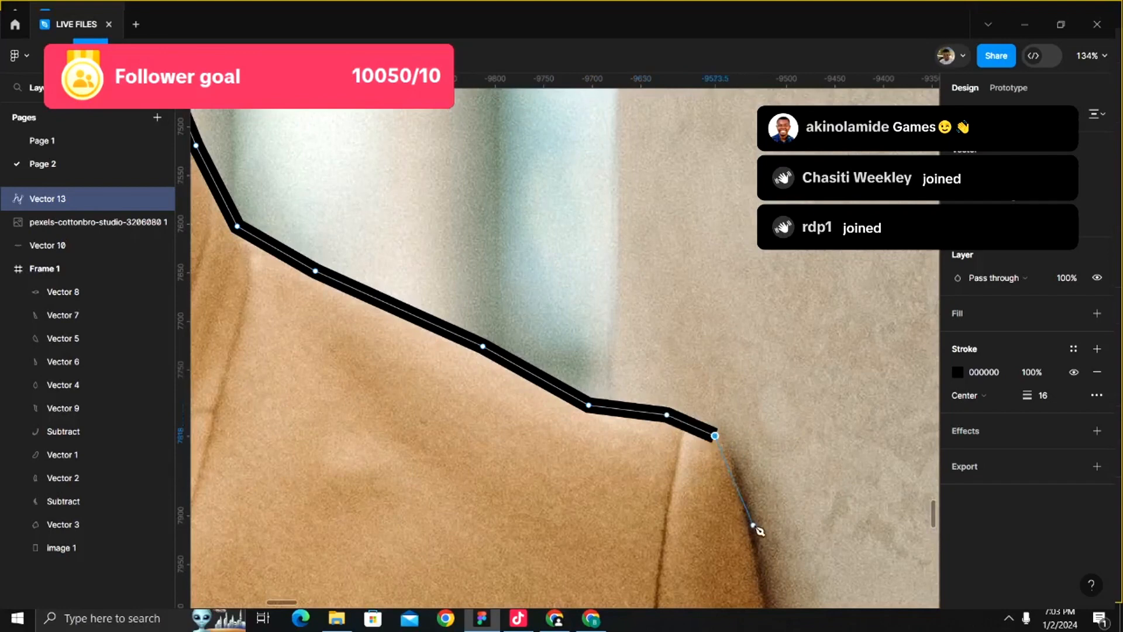
{"action": "left_click", "coordinate": [753, 525]}
- Trace the outer edge of the upper sleeve downward from the shoulder with two more anchor points
{"action": "scroll", "coordinate": [753, 527], "scroll_direction": "down", "scroll_amount": 5, "text": "ctrl"}
{"action": "scroll", "coordinate": [749, 529], "scroll_direction": "down", "scroll_amount": 4}
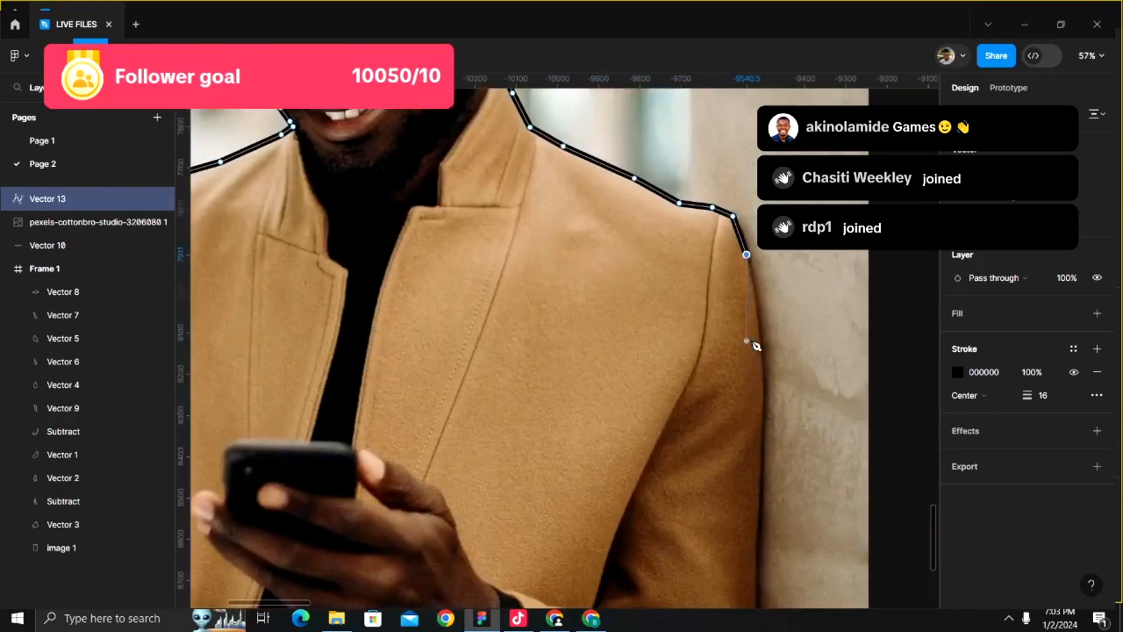
{"action": "scroll", "coordinate": [755, 345], "scroll_direction": "up", "scroll_amount": 2}
{"action": "scroll", "coordinate": [760, 345], "scroll_direction": "up", "scroll_amount": 5, "text": "ctrl"}
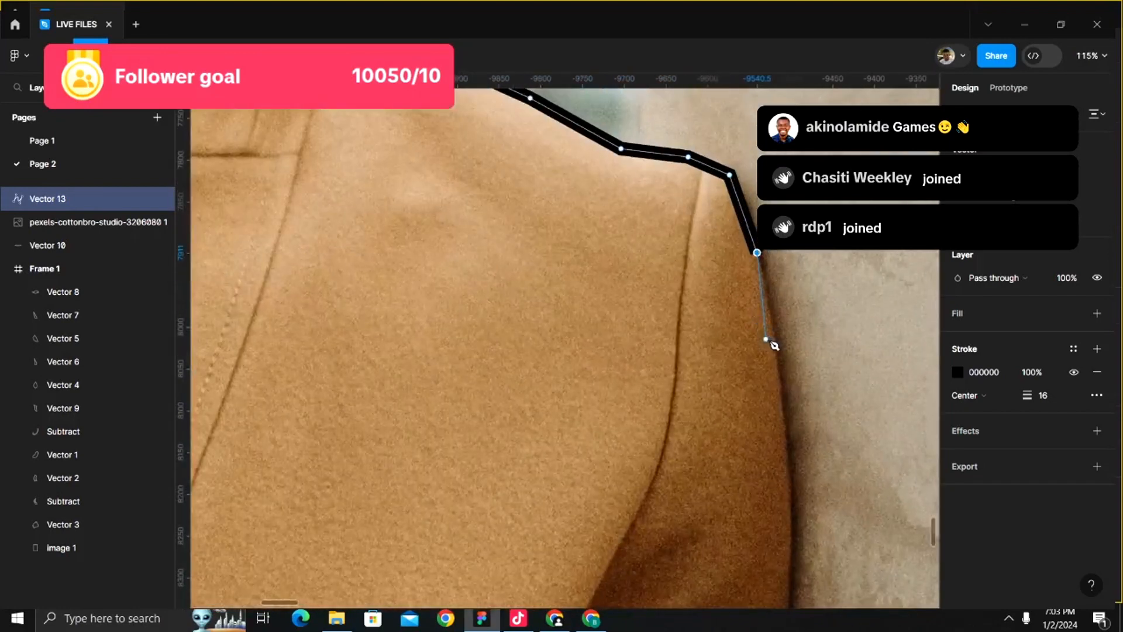
{"action": "left_click", "coordinate": [767, 340]}
{"action": "left_click", "coordinate": [790, 463]}
- Trace the sleeve down to just above the elbow and close the outline at its starting point on the photo's lower edge
{"action": "scroll", "coordinate": [790, 464], "scroll_direction": "down", "scroll_amount": 3}
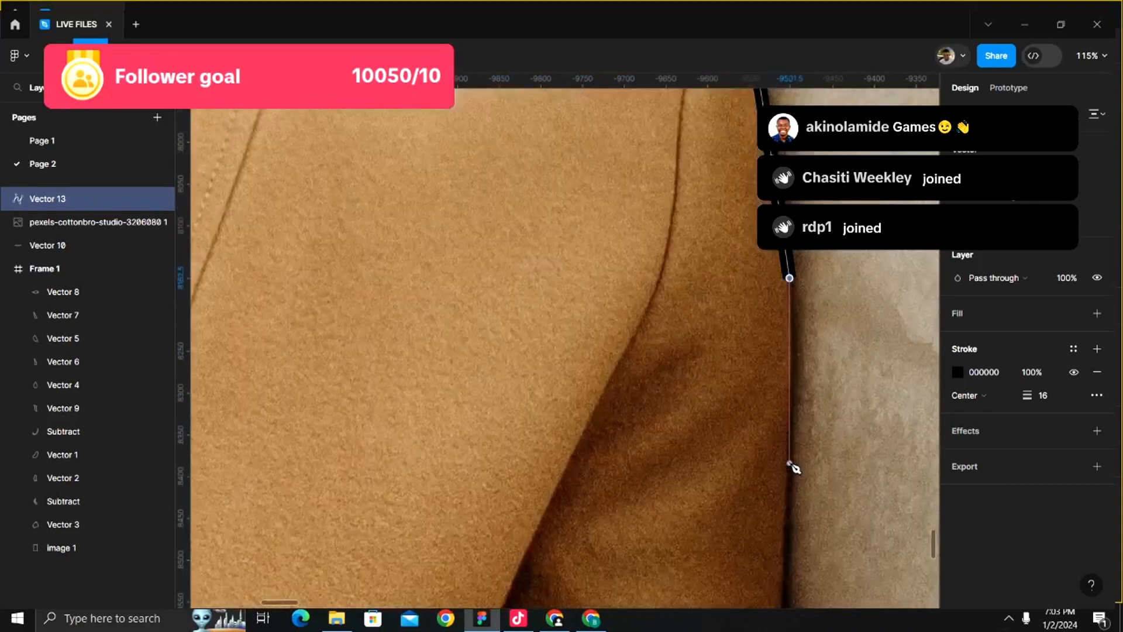
{"action": "left_click", "coordinate": [784, 488]}
{"action": "scroll", "coordinate": [784, 489], "scroll_direction": "down", "scroll_amount": 5}
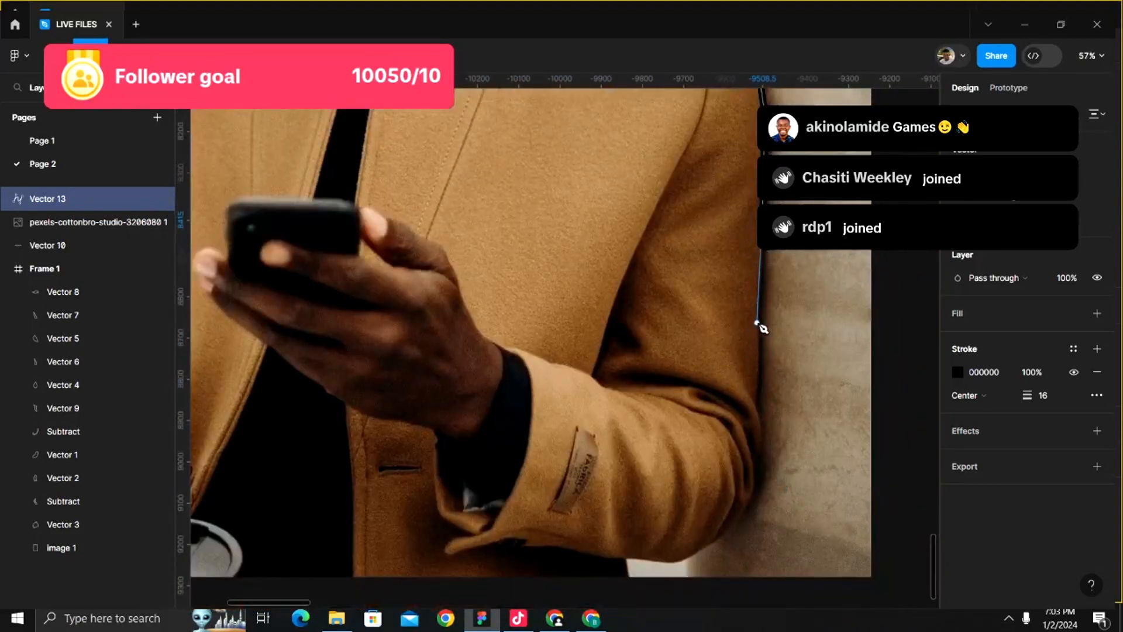
{"action": "left_click", "coordinate": [758, 324]}
{"action": "scroll", "coordinate": [761, 374], "scroll_direction": "down", "scroll_amount": 5}
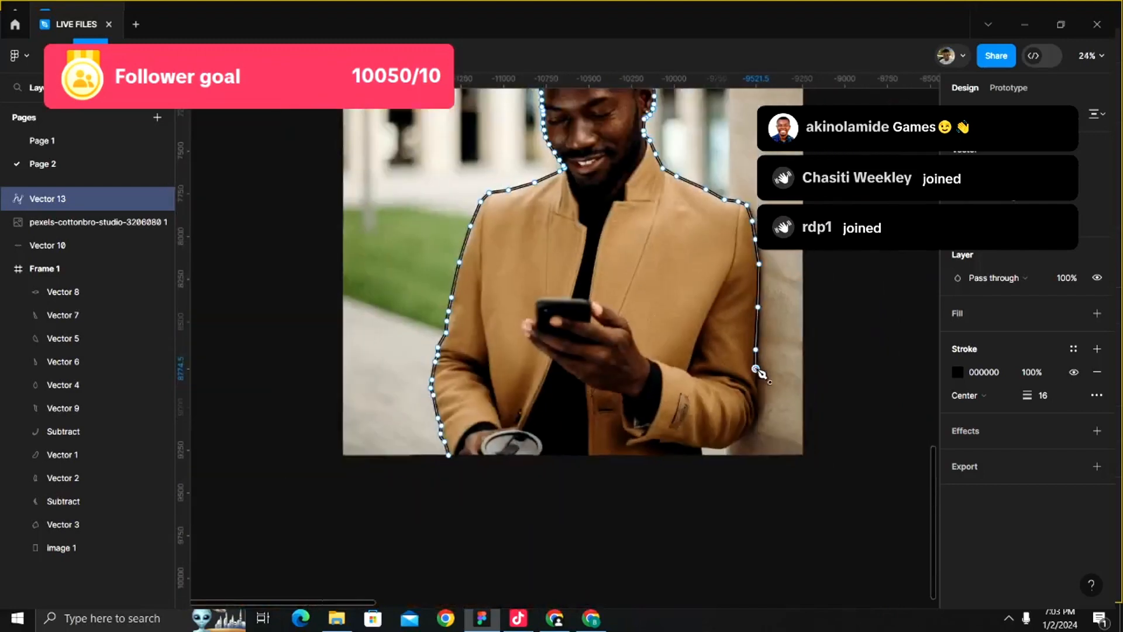
{"action": "left_click", "coordinate": [758, 370]}
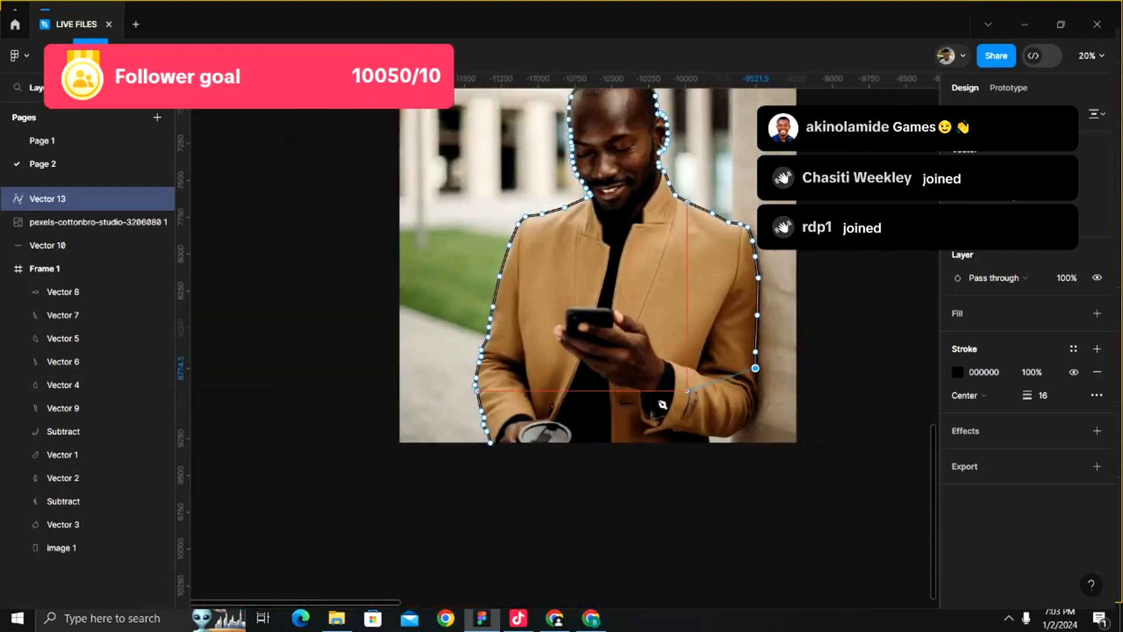
{"action": "left_click", "coordinate": [491, 443]}
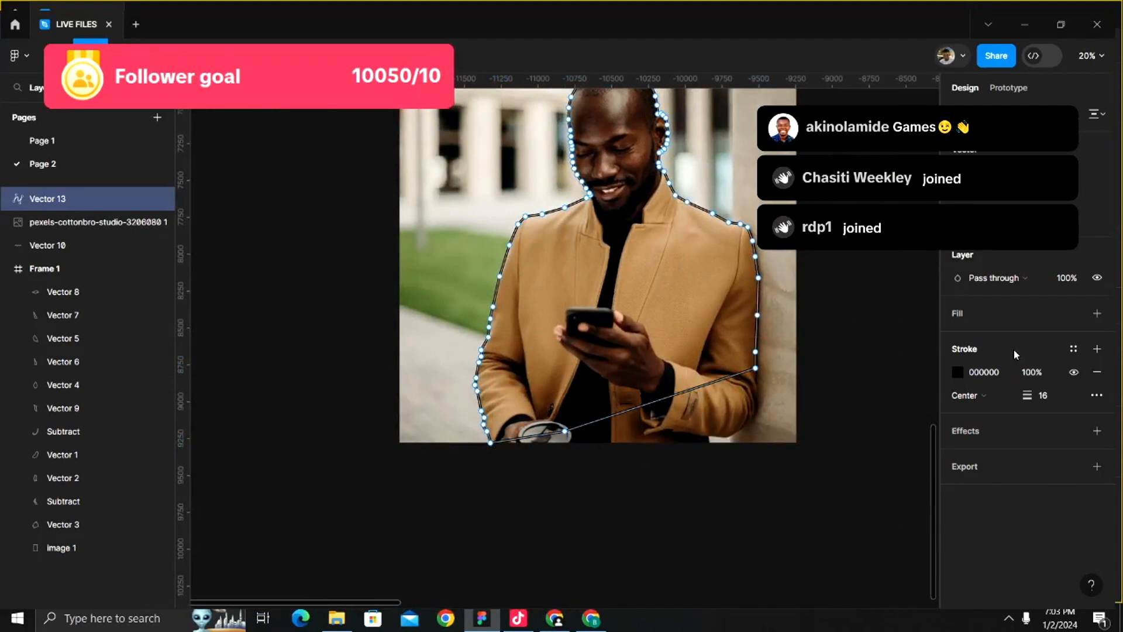
- Hide the black stroke of the traced outline and give it a D9D9D9 fill
{"action": "left_click", "coordinate": [1073, 372]}
{"action": "left_click", "coordinate": [1003, 310]}
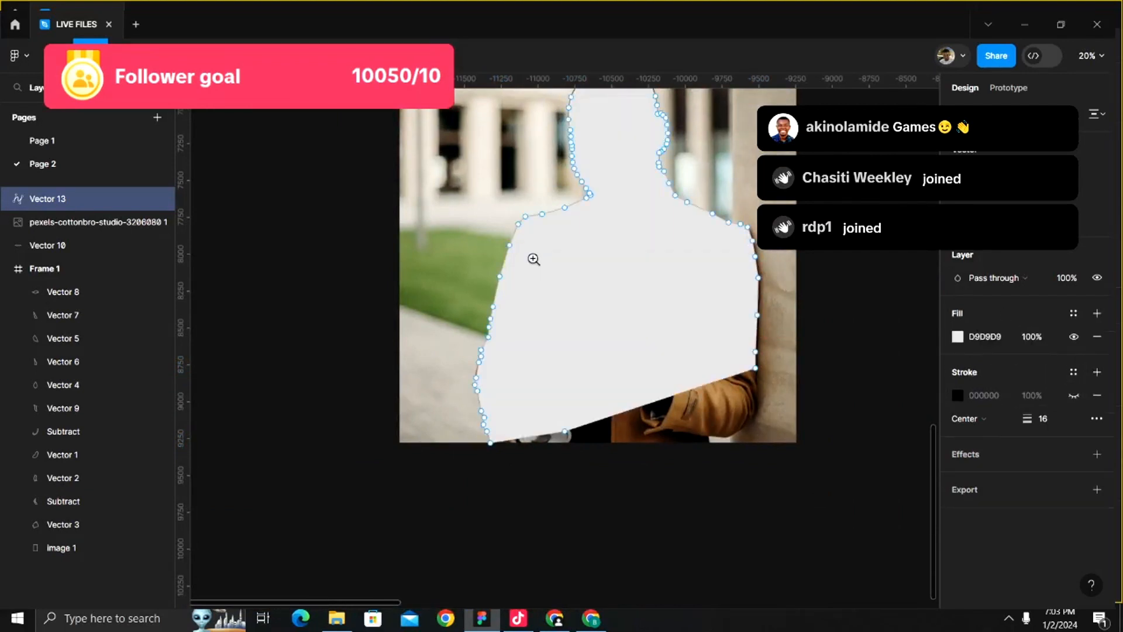
- Bend the outline's corner points into smooth curves along the side of the head opposite the traced ear, up towards the crown
{"action": "scroll", "coordinate": [534, 259], "scroll_direction": "up", "scroll_amount": 5}
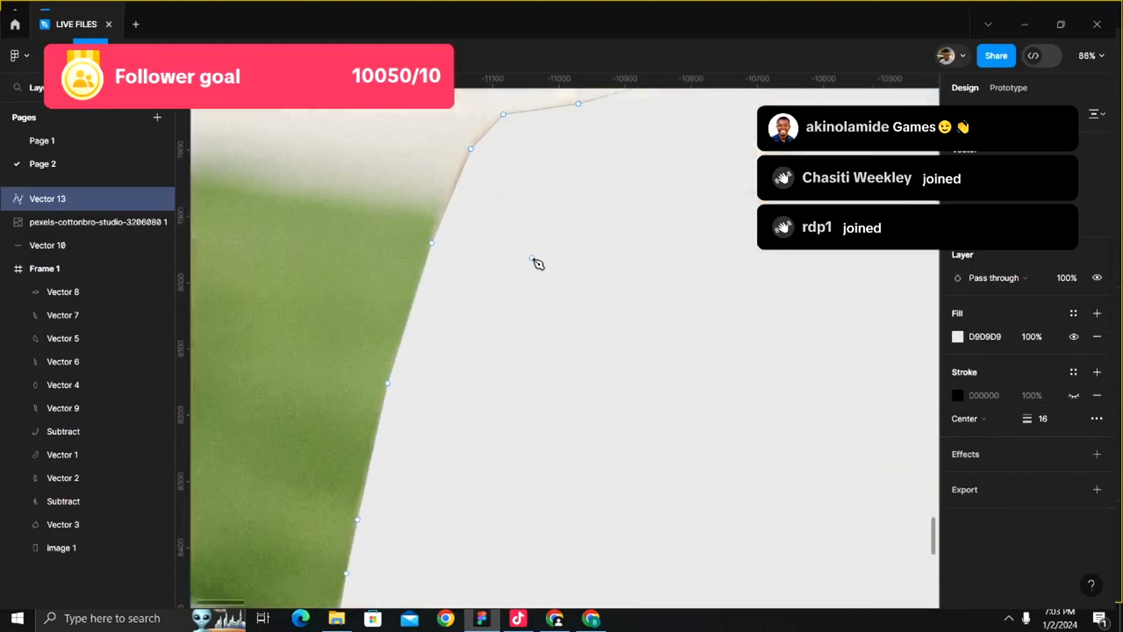
{"action": "scroll", "coordinate": [263, 266], "scroll_direction": "down", "scroll_amount": 3}
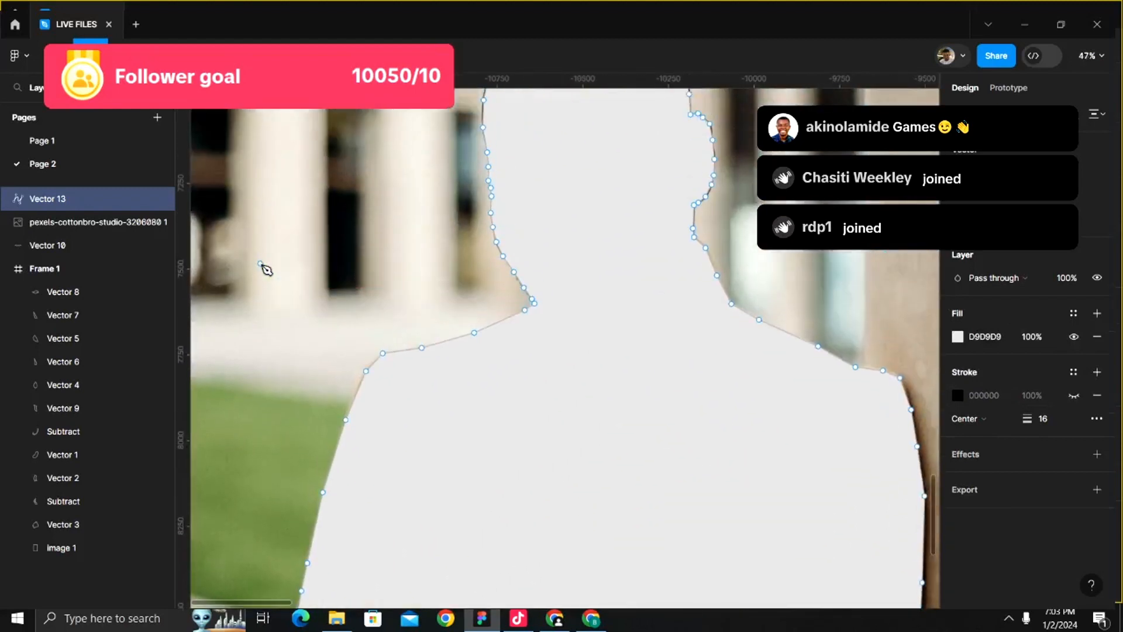
{"action": "scroll", "coordinate": [537, 228], "scroll_direction": "down", "scroll_amount": 1}
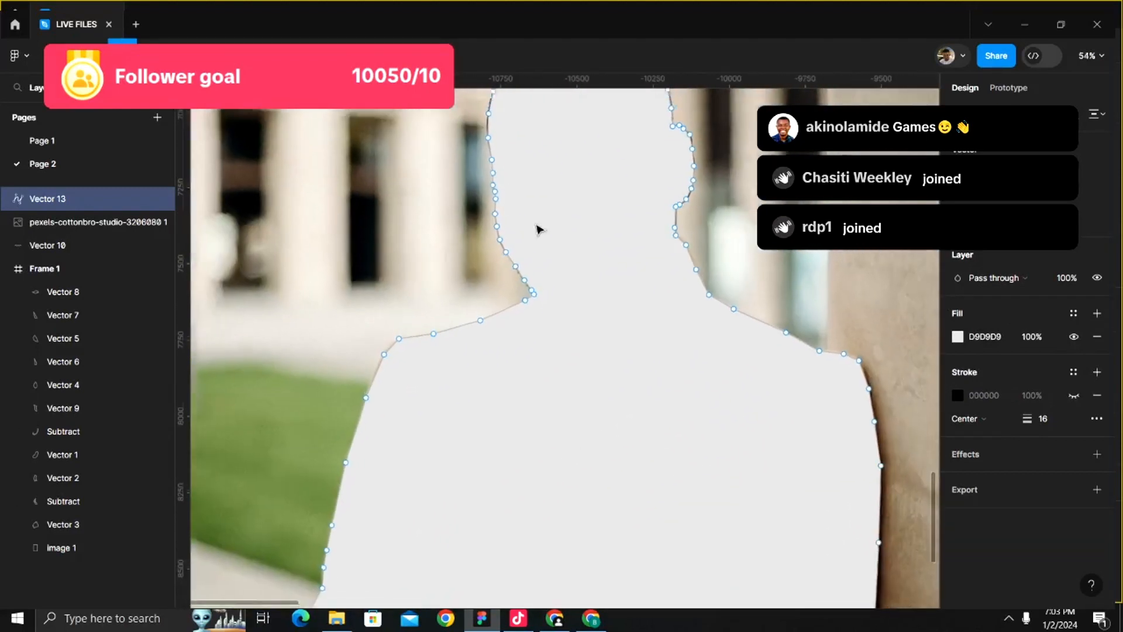
{"action": "scroll", "coordinate": [536, 228], "scroll_direction": "up", "scroll_amount": 3}
{"action": "scroll", "coordinate": [497, 330], "scroll_direction": "up", "scroll_amount": 5}
{"action": "scroll", "coordinate": [498, 329], "scroll_direction": "up", "scroll_amount": 5}
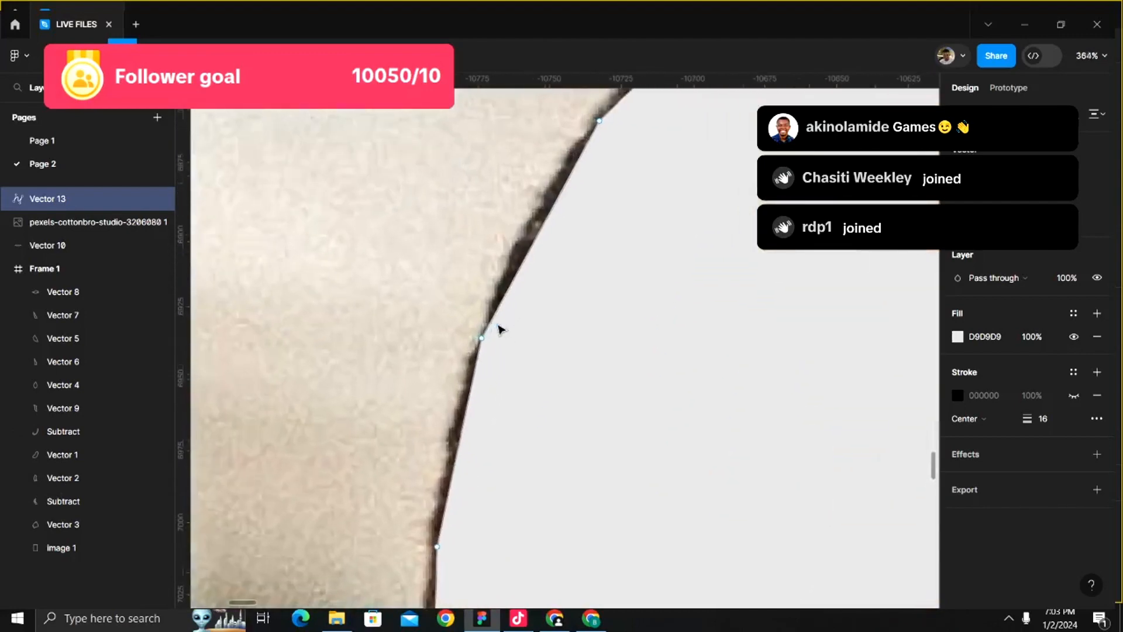
{"action": "scroll", "coordinate": [477, 386], "scroll_direction": "up", "scroll_amount": 2}
{"action": "left_click", "coordinate": [437, 362]}
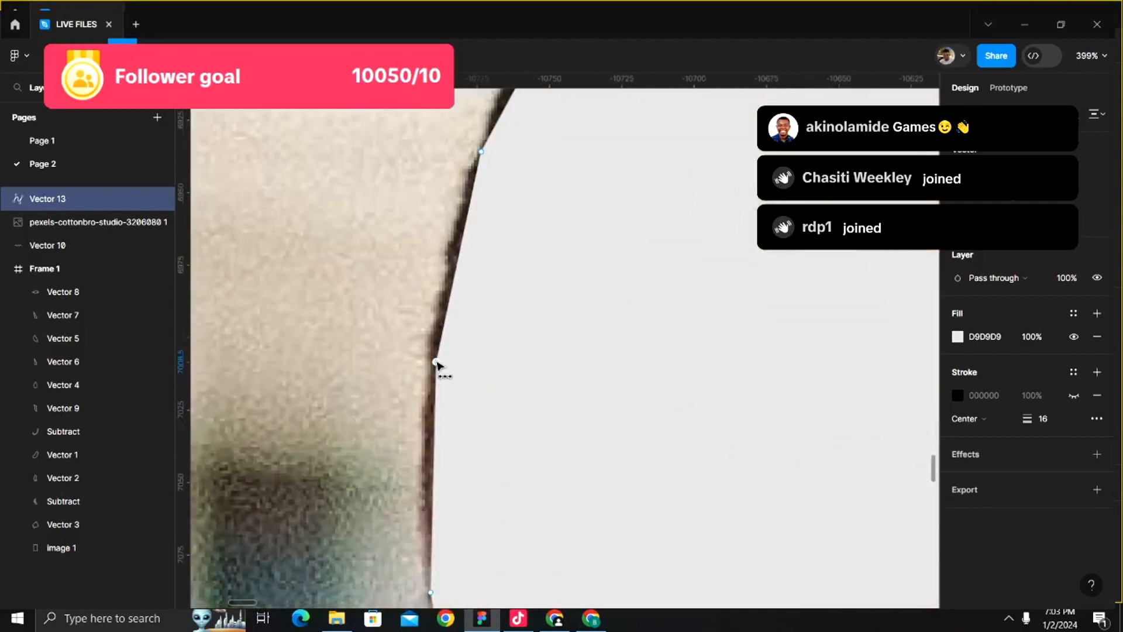
{"action": "left_click", "coordinate": [481, 153]}
{"action": "scroll", "coordinate": [481, 153], "scroll_direction": "up", "scroll_amount": 5}
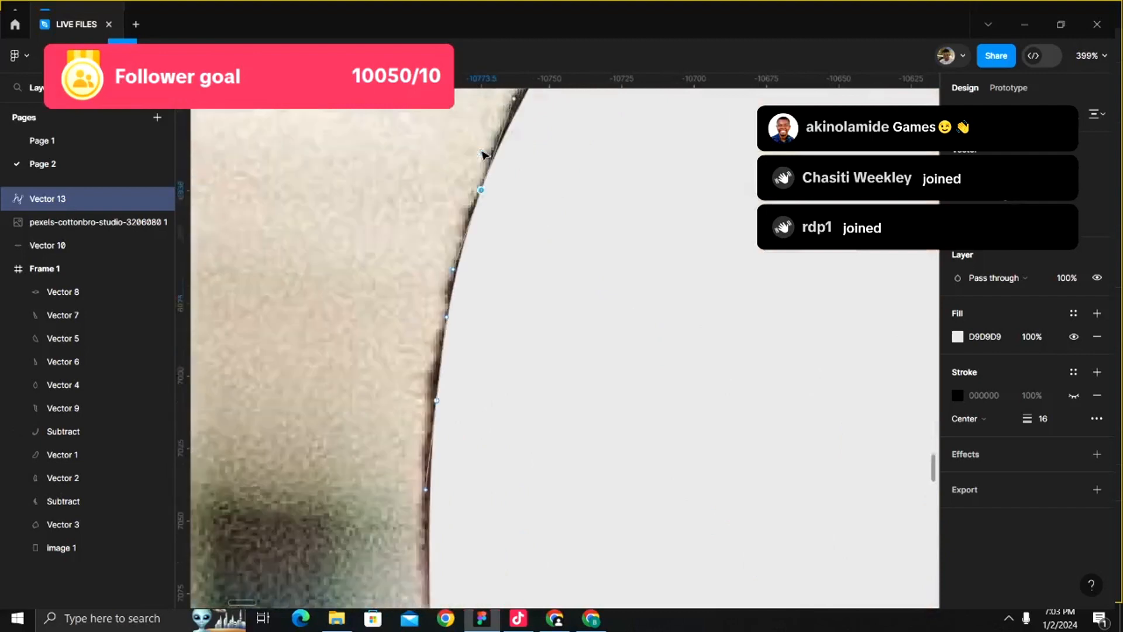
{"action": "left_click", "coordinate": [599, 237]}
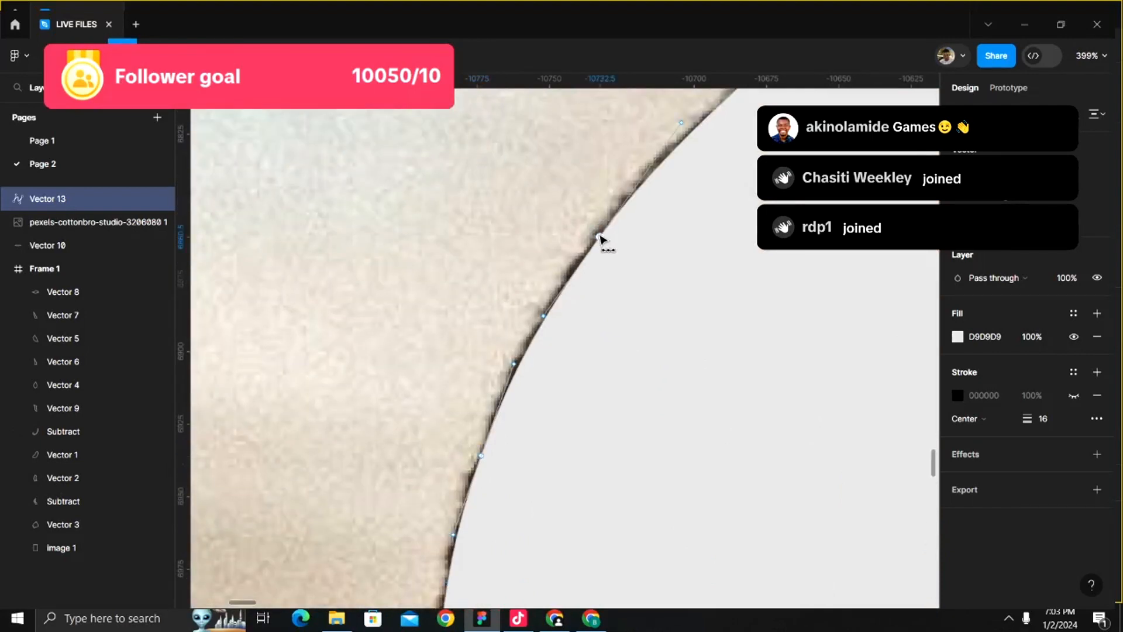
- Smooth the anchor points across the crown so the outline follows the rounded top of the head
{"action": "scroll", "coordinate": [602, 240], "scroll_direction": "up", "scroll_amount": 3}
{"action": "scroll", "coordinate": [602, 240], "scroll_direction": "right", "scroll_amount": 3}
{"action": "left_click", "coordinate": [689, 146]}
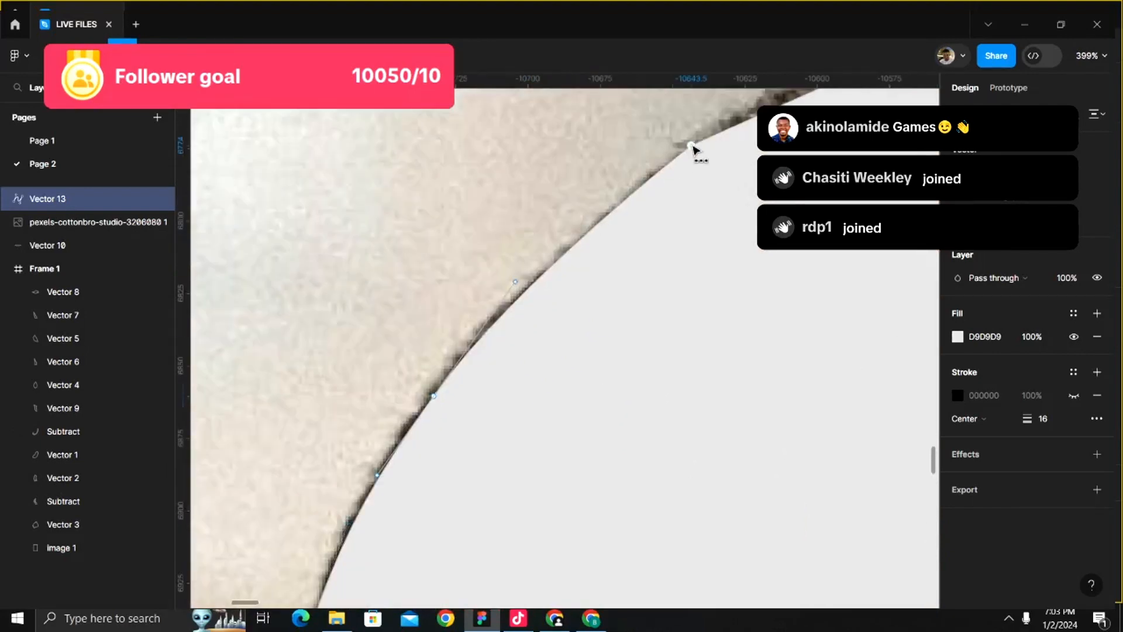
{"action": "scroll", "coordinate": [693, 146], "scroll_direction": "up", "scroll_amount": 5}
{"action": "scroll", "coordinate": [693, 146], "scroll_direction": "right", "scroll_amount": 7}
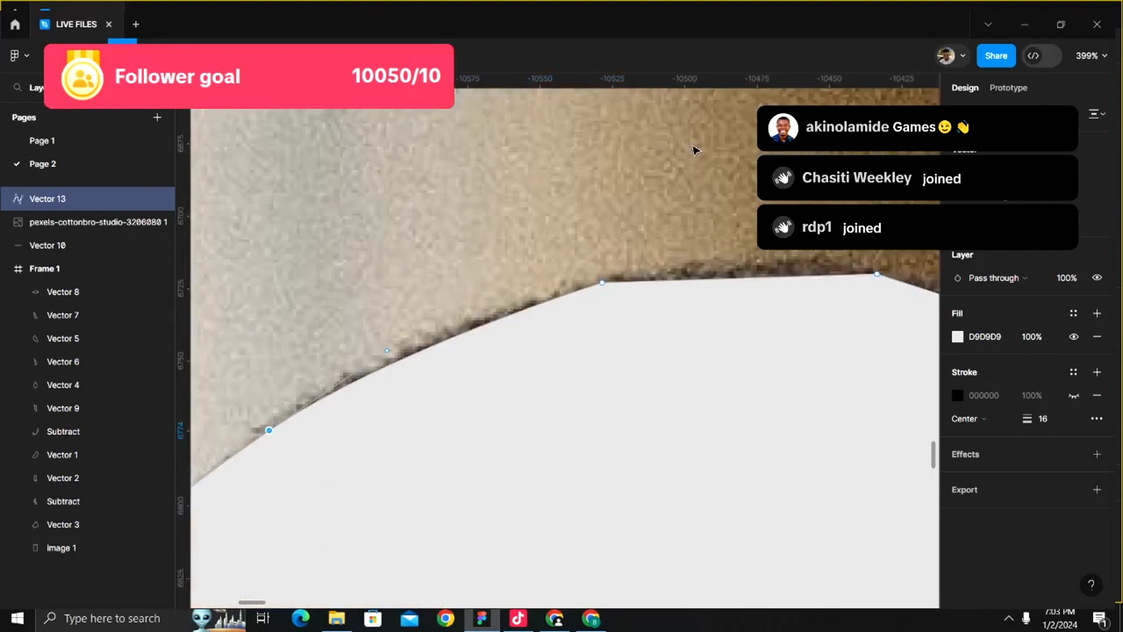
{"action": "left_click", "coordinate": [603, 285]}
{"action": "scroll", "coordinate": [607, 291], "scroll_direction": "right", "scroll_amount": 3}
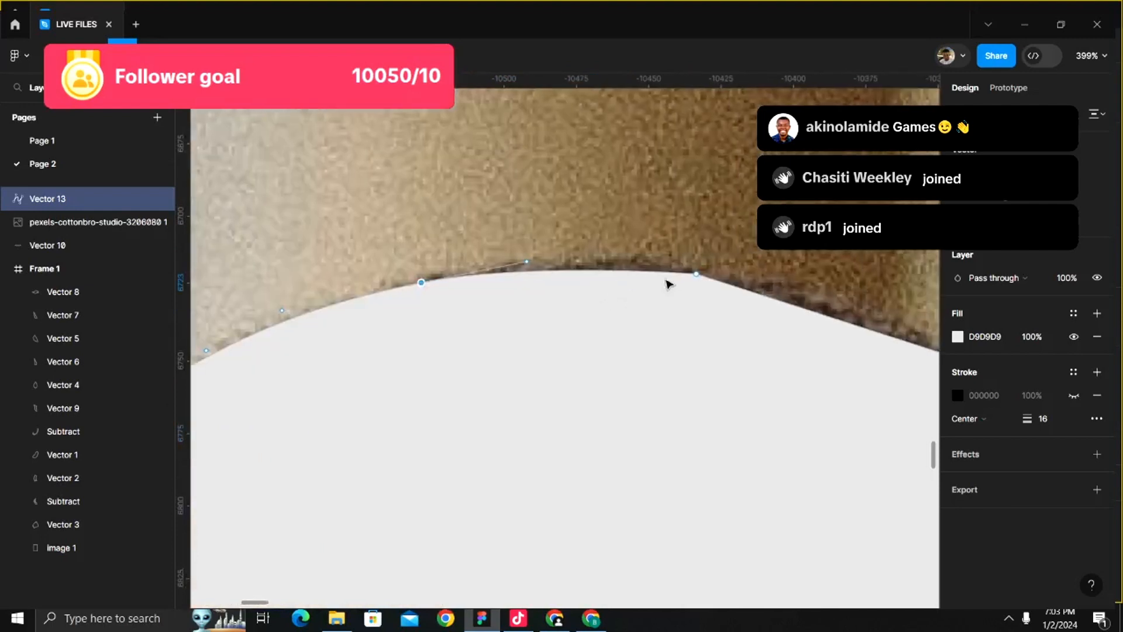
{"action": "left_click", "coordinate": [696, 273]}
- Smooth the anchor points from the crown down the side of the head towards the traced ear
{"action": "scroll", "coordinate": [697, 276], "scroll_direction": "down", "scroll_amount": 2}
{"action": "scroll", "coordinate": [698, 276], "scroll_direction": "right", "scroll_amount": 6}
{"action": "scroll", "coordinate": [696, 277], "scroll_direction": "up", "scroll_amount": 1}
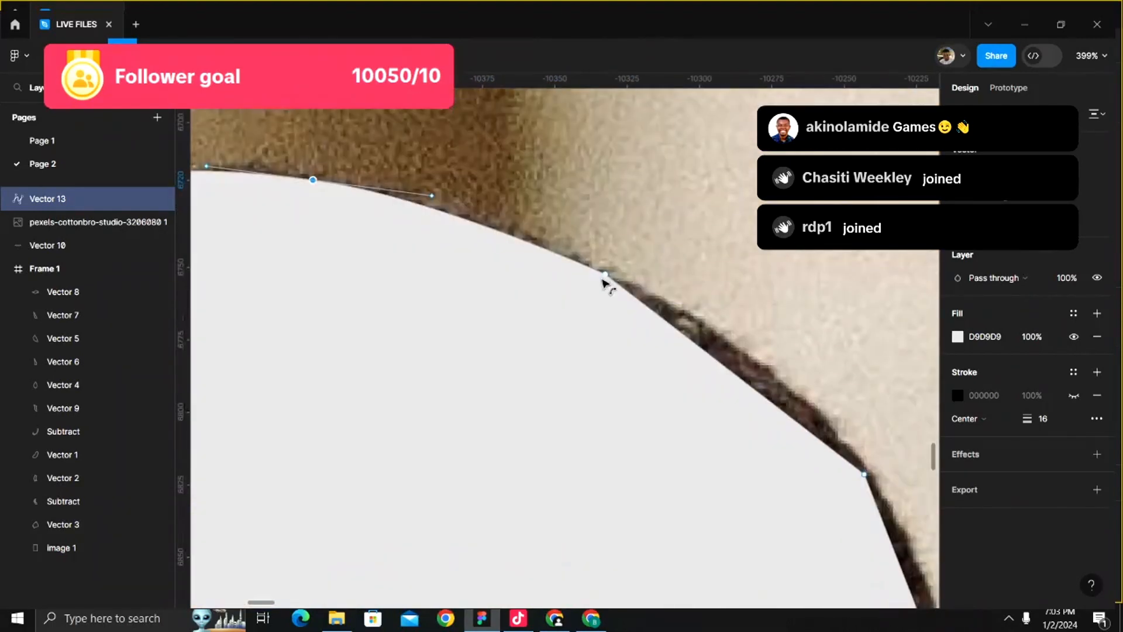
{"action": "double_click", "coordinate": [866, 475]}
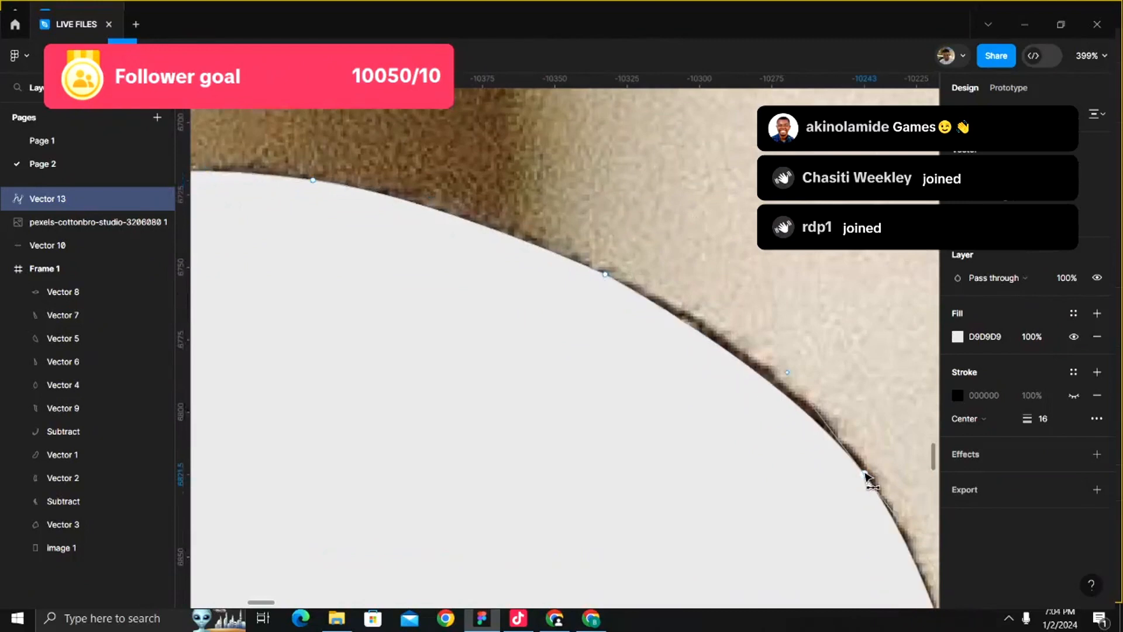
{"action": "scroll", "coordinate": [865, 475], "scroll_direction": "down", "scroll_amount": 8}
{"action": "scroll", "coordinate": [865, 475], "scroll_direction": "right", "scroll_amount": 4}
{"action": "left_click", "coordinate": [781, 463]}
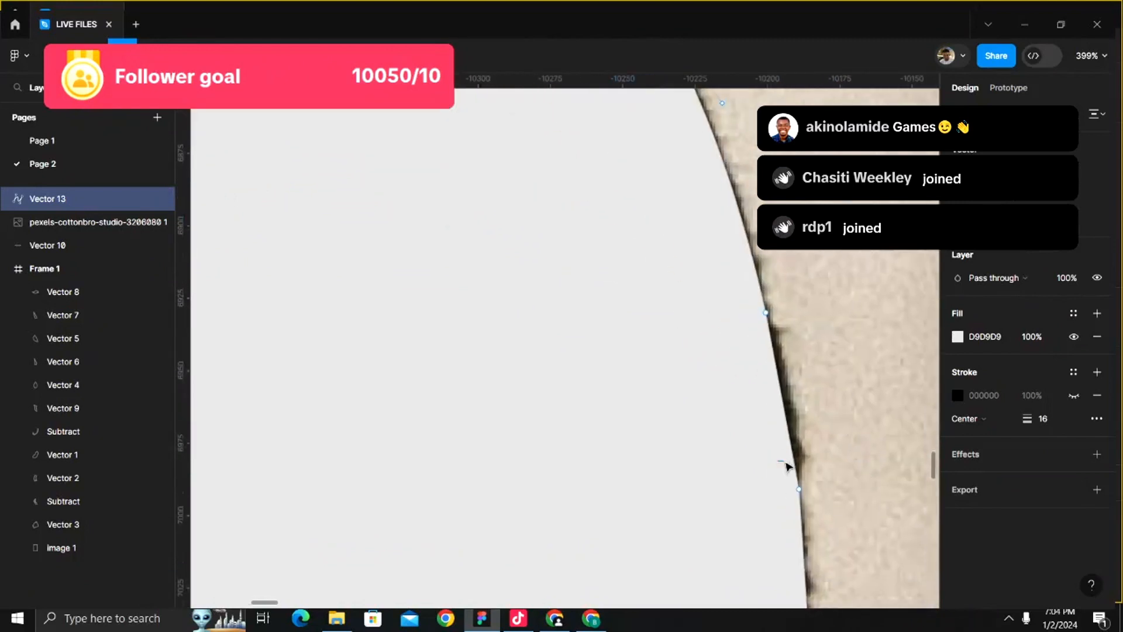
{"action": "left_click", "coordinate": [799, 490]}
{"action": "scroll", "coordinate": [802, 495], "scroll_direction": "down", "scroll_amount": 3}
{"action": "key", "text": "ctrl+z"}
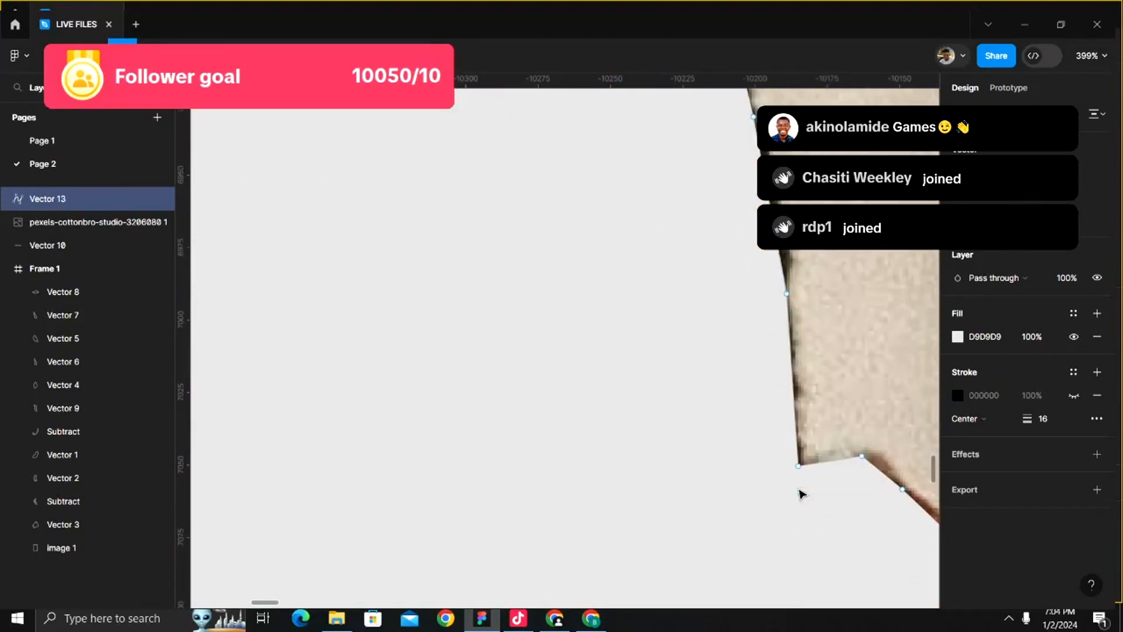
- Bend the two corner points along the upper rim of the ear into smooth curves
{"action": "scroll", "coordinate": [802, 495], "scroll_direction": "right", "scroll_amount": 2}
{"action": "scroll", "coordinate": [731, 251], "scroll_direction": "up", "scroll_amount": 1}
{"action": "scroll", "coordinate": [732, 251], "scroll_direction": "down", "scroll_amount": 3}
{"action": "scroll", "coordinate": [731, 251], "scroll_direction": "right", "scroll_amount": 1}
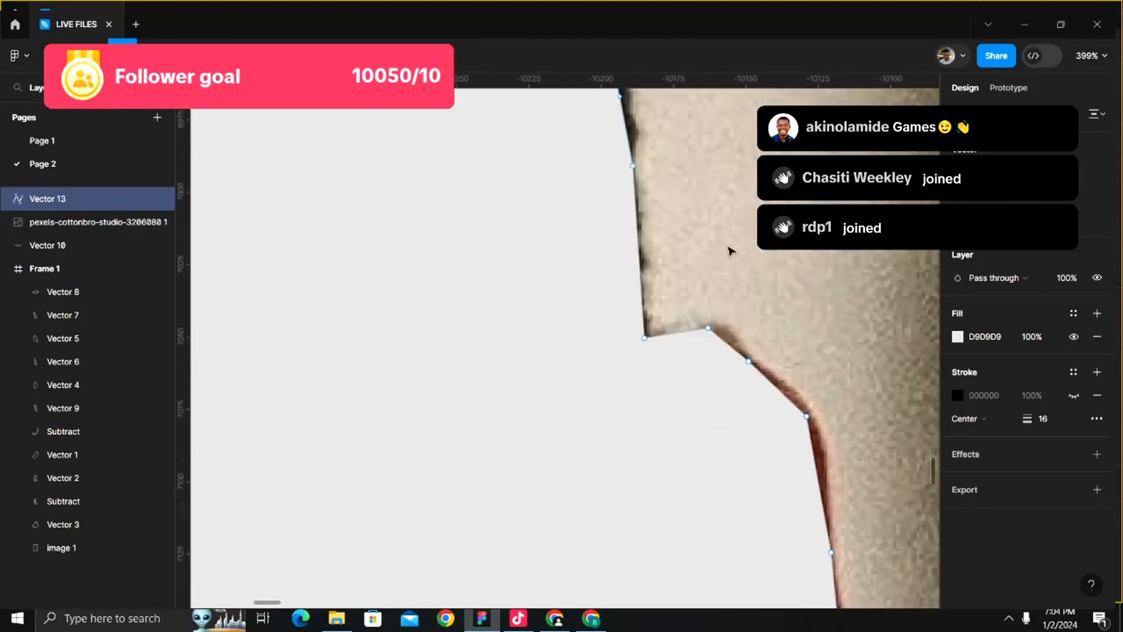
{"action": "left_click", "coordinate": [708, 328], "text": "ctrl"}
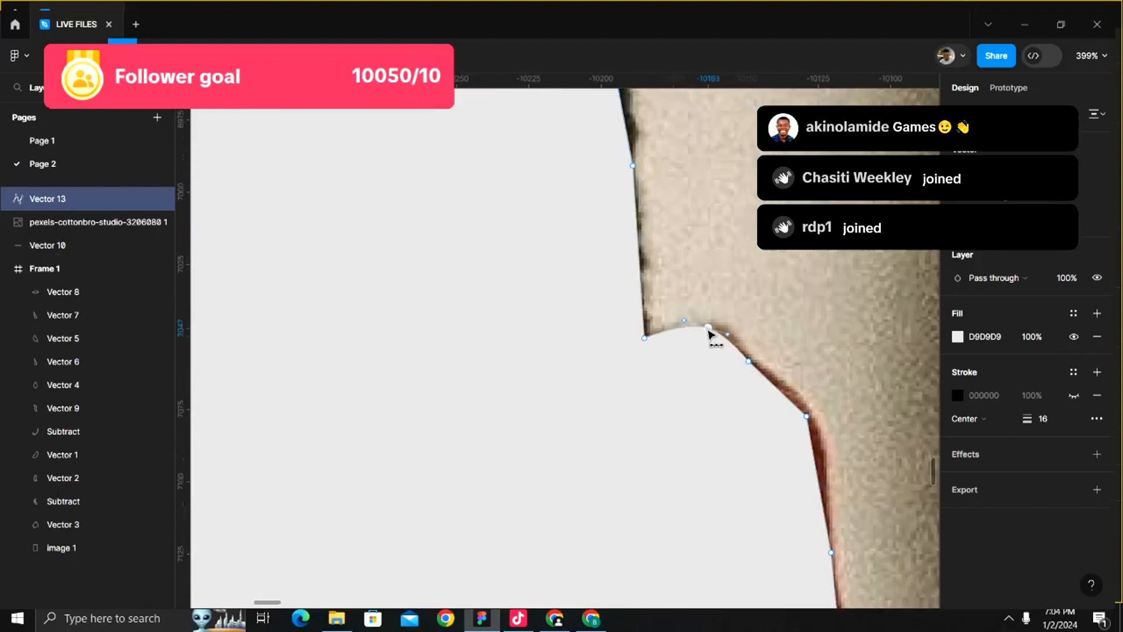
{"action": "left_click", "coordinate": [806, 416], "text": "ctrl"}
- Reopen the outline for point editing and activate the Bend tool for the anchor on the ear's outer edge
{"action": "scroll", "coordinate": [806, 417], "scroll_direction": "down", "scroll_amount": 4}
{"action": "scroll", "coordinate": [807, 417], "scroll_direction": "right", "scroll_amount": 2}
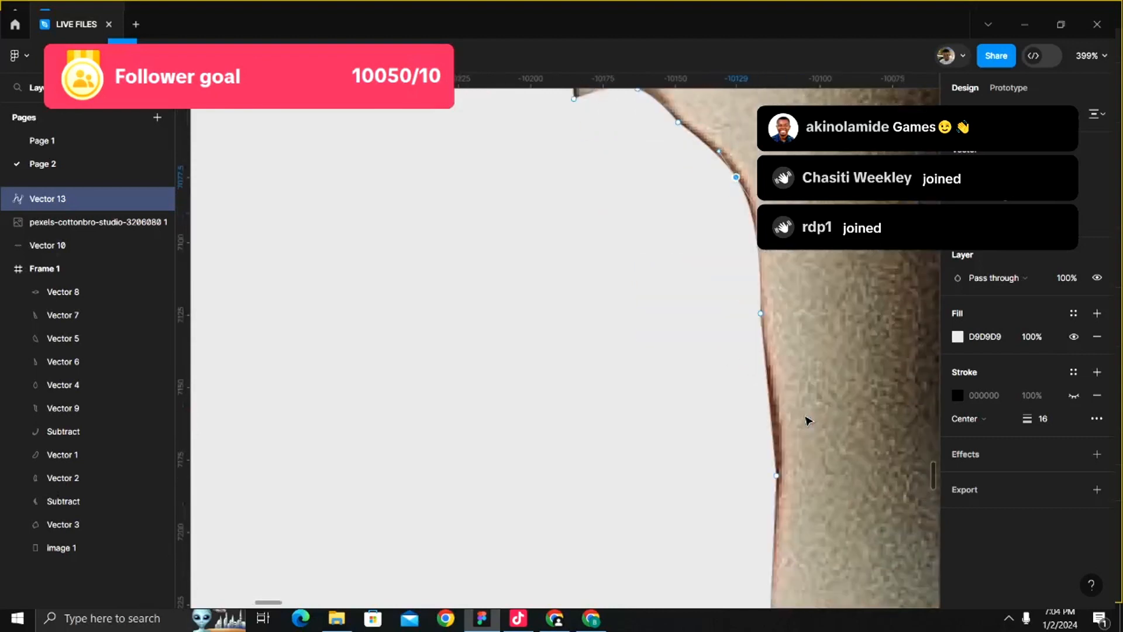
{"action": "key", "text": "Escape"}
{"action": "double_click", "coordinate": [782, 477]}
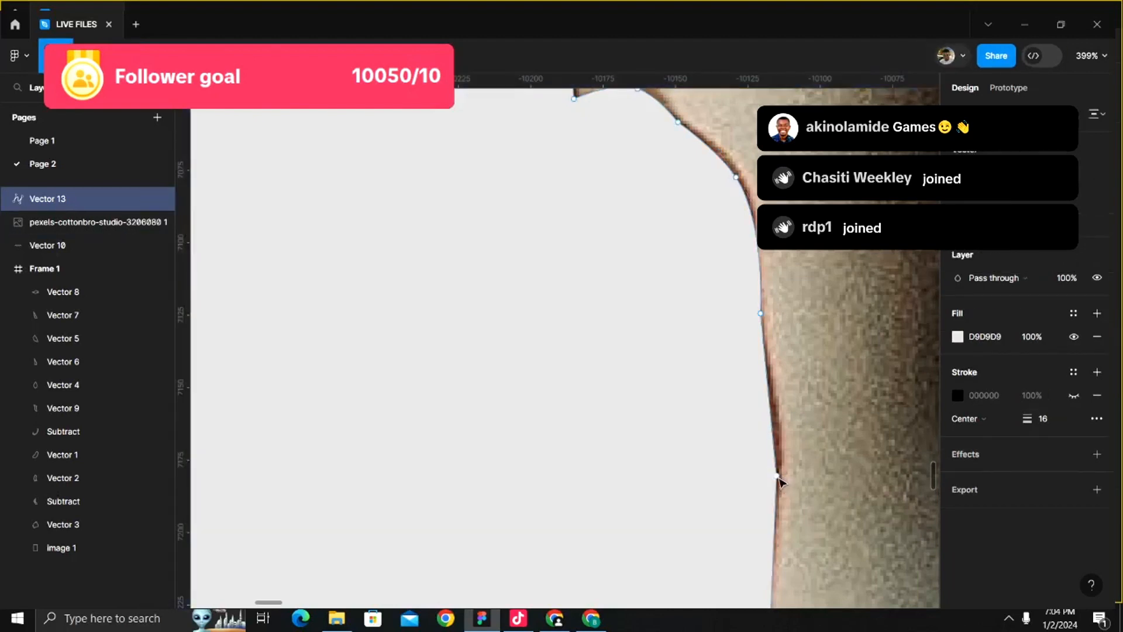
{"action": "left_click", "coordinate": [779, 476]}
{"action": "left_click", "coordinate": [780, 486], "text": "ctrl"}
{"action": "left_click", "coordinate": [122, 56]}
- Smooth the anchors along the ear's outer edge and earlobe, plus the one on the neck just below it
{"action": "scroll", "coordinate": [594, 351], "scroll_direction": "down", "scroll_amount": 5}
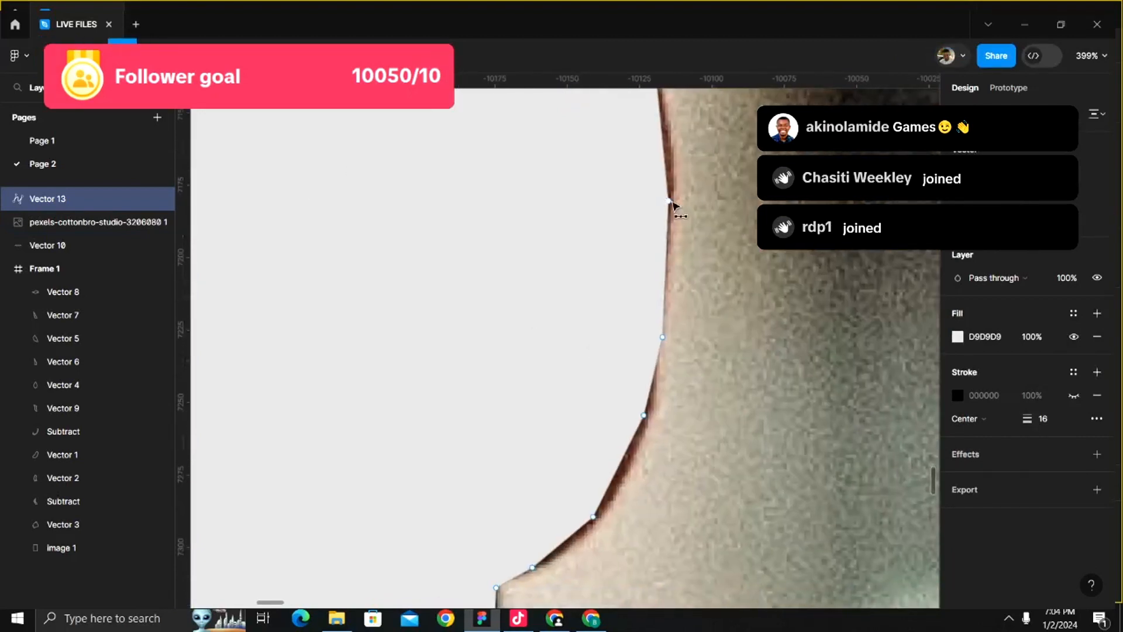
{"action": "left_click", "coordinate": [644, 416]}
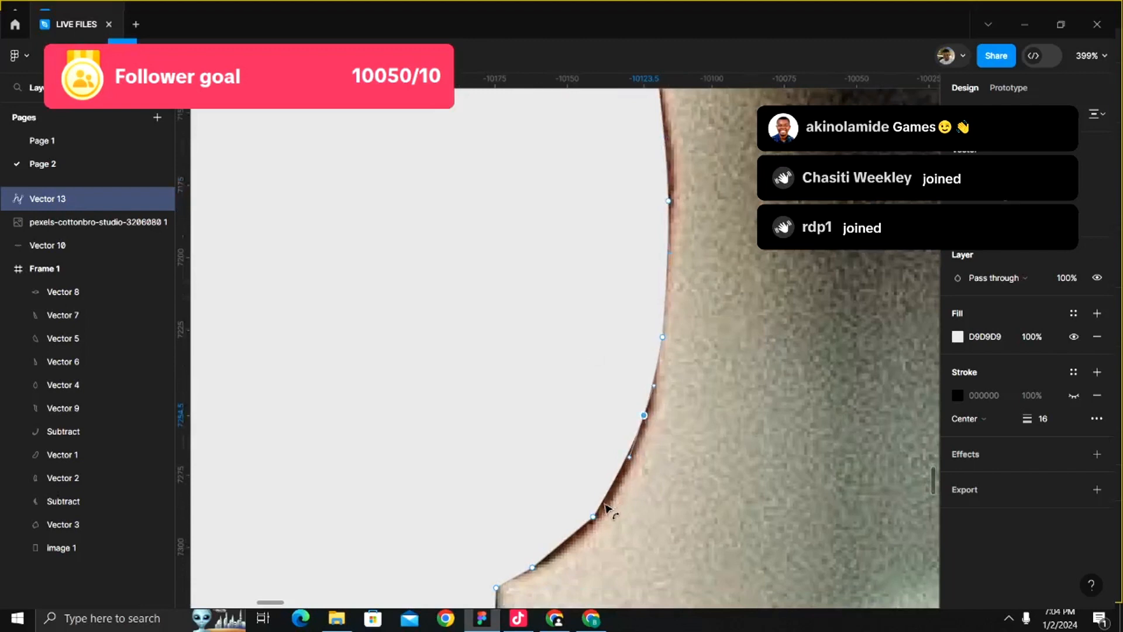
{"action": "scroll", "coordinate": [598, 523], "scroll_direction": "down", "scroll_amount": 6}
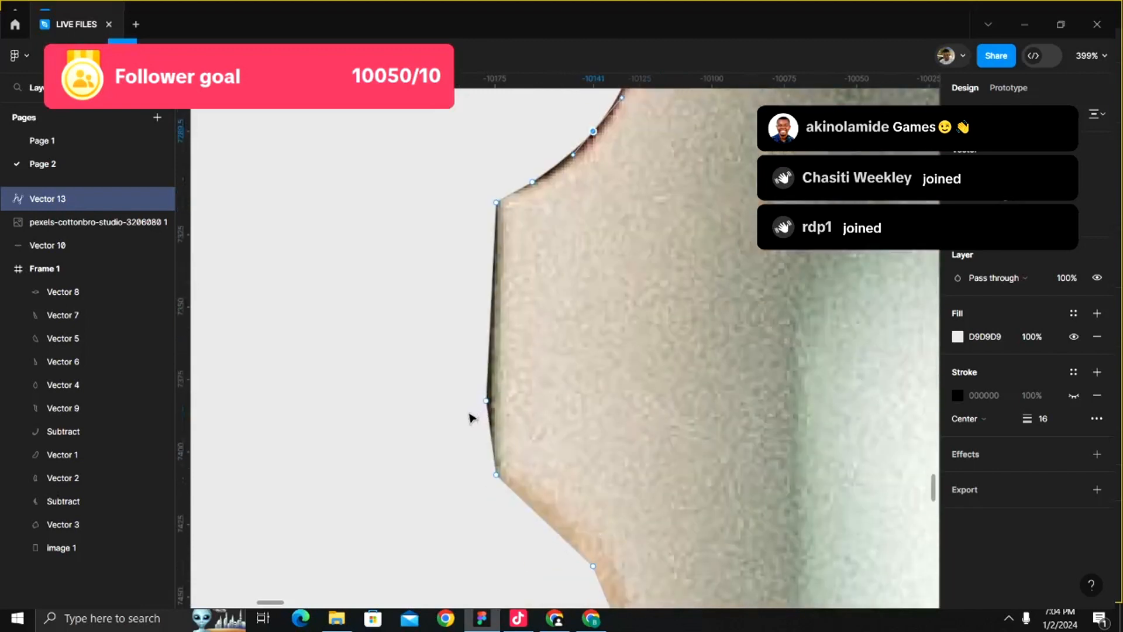
{"action": "left_click", "coordinate": [486, 401]}
- Round the corner point at the shoulder tip and bend the outline segment next to it
{"action": "scroll", "coordinate": [494, 495], "scroll_direction": "down", "scroll_amount": 6}
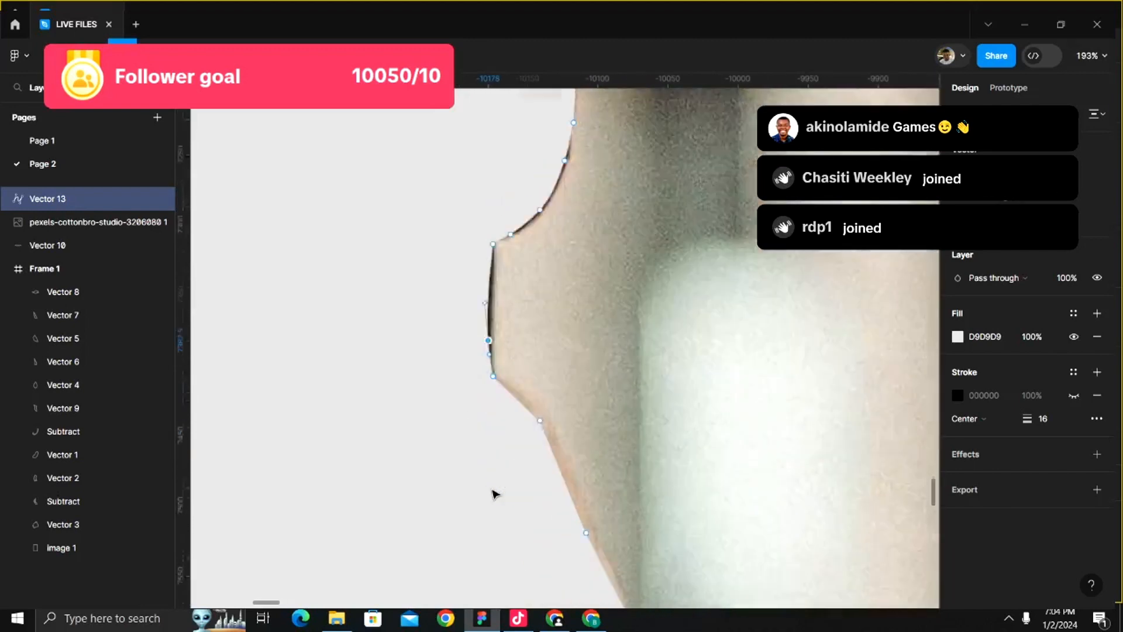
{"action": "scroll", "coordinate": [631, 448], "scroll_direction": "down", "scroll_amount": 1}
{"action": "scroll", "coordinate": [632, 449], "scroll_direction": "right", "scroll_amount": 1}
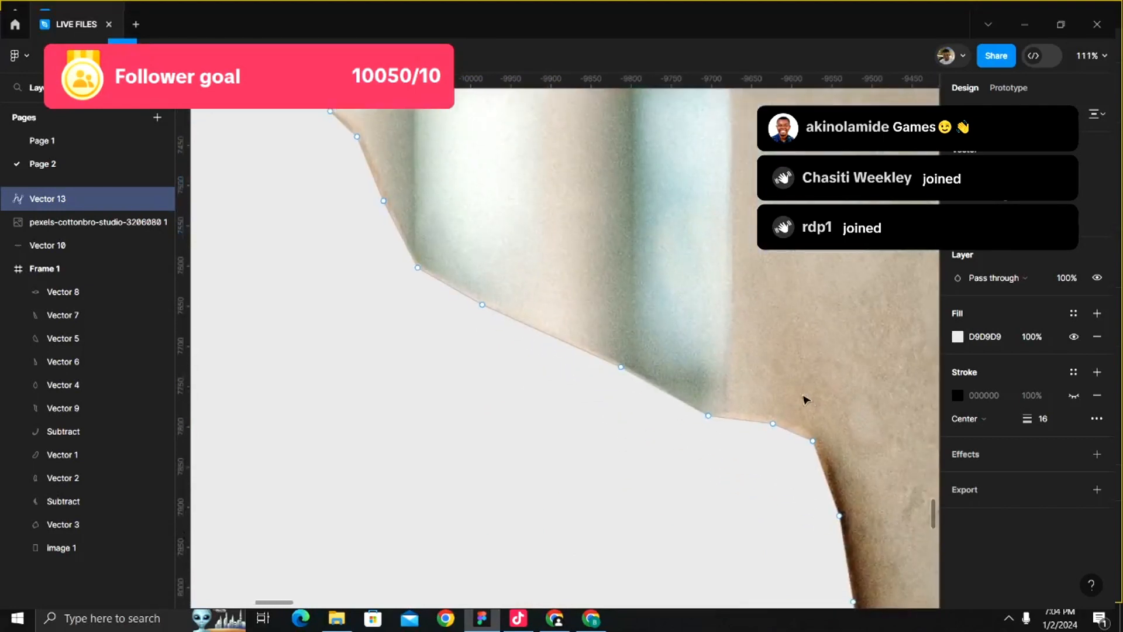
{"action": "left_click_drag", "start_coordinate": [815, 442], "coordinate": [773, 429]}
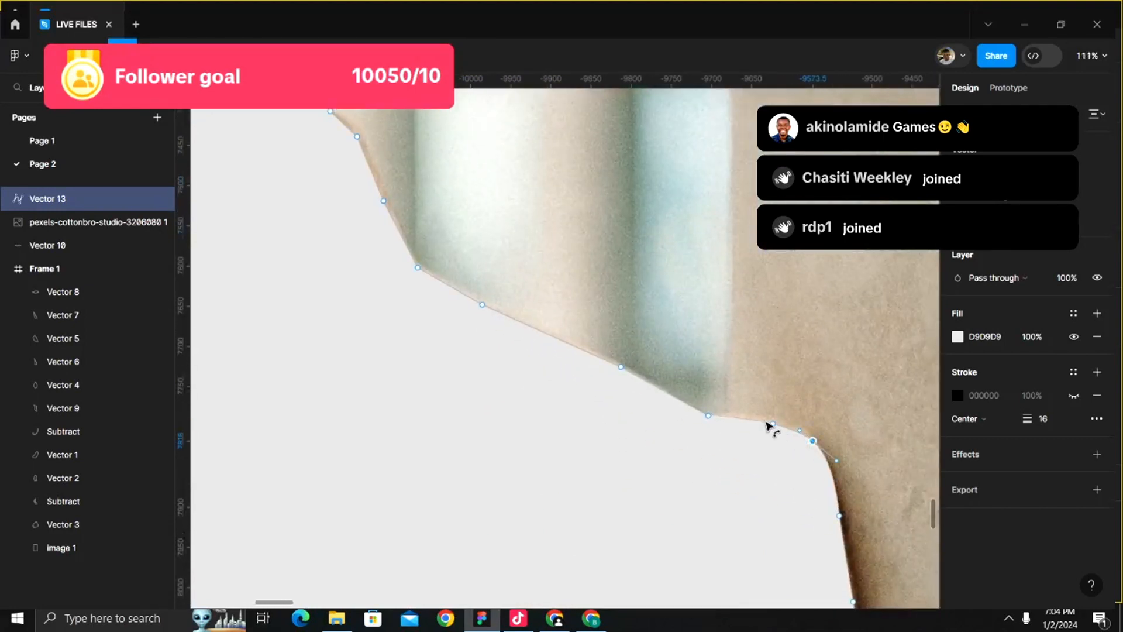
- Reopen the outline for point editing and smooth the anchor just before the rounded shoulder tip on the wall side
{"action": "key", "text": "Escape"}
{"action": "double_click", "coordinate": [833, 520]}
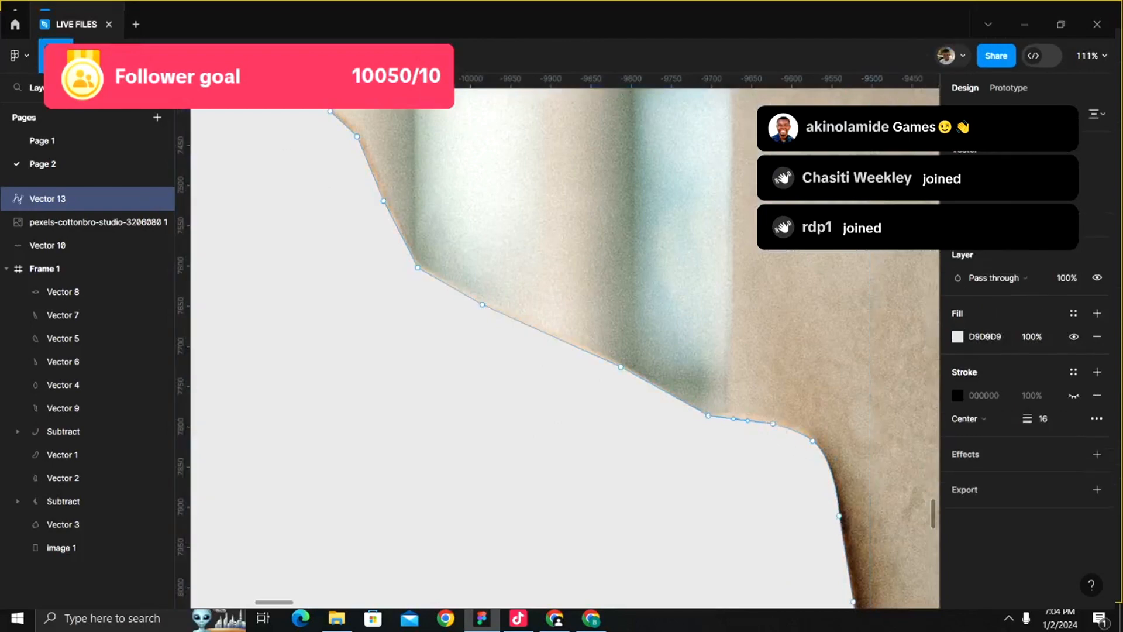
{"action": "left_click", "coordinate": [123, 56]}
{"action": "scroll", "coordinate": [789, 427], "scroll_direction": "up", "scroll_amount": 10}
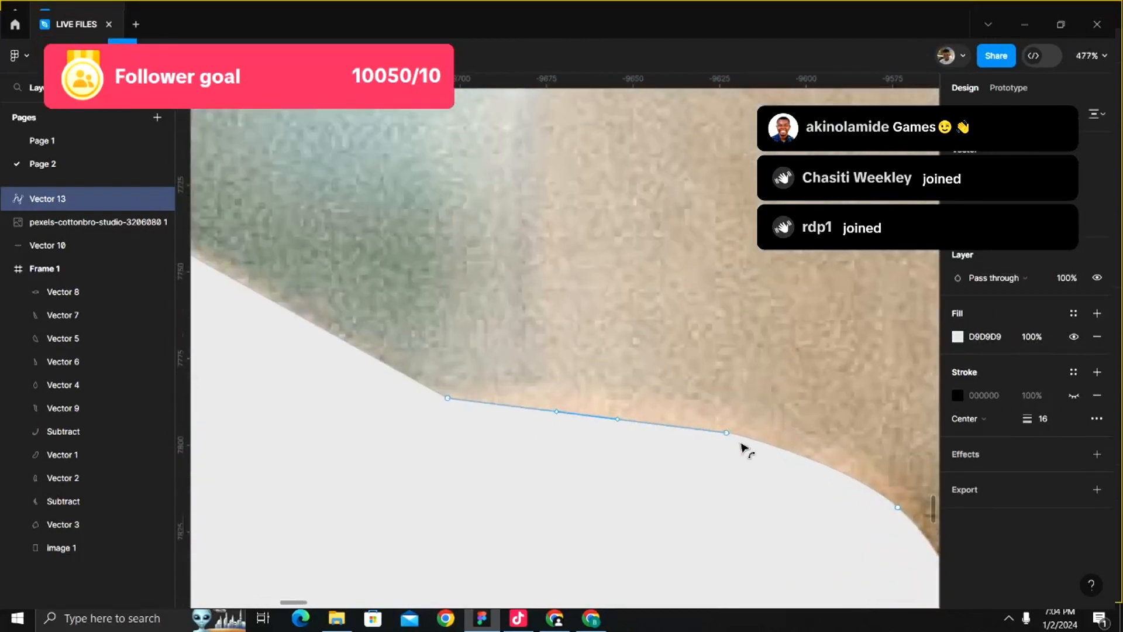
{"action": "scroll", "coordinate": [732, 440], "scroll_direction": "down", "scroll_amount": 6}
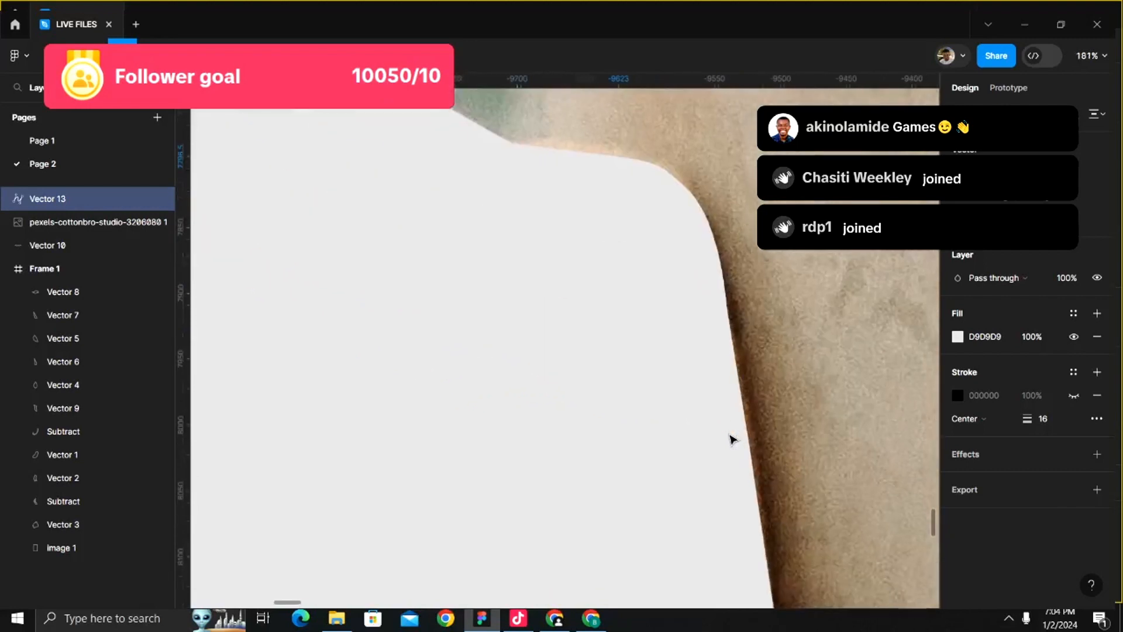
{"action": "scroll", "coordinate": [732, 440], "scroll_direction": "down", "scroll_amount": 6}
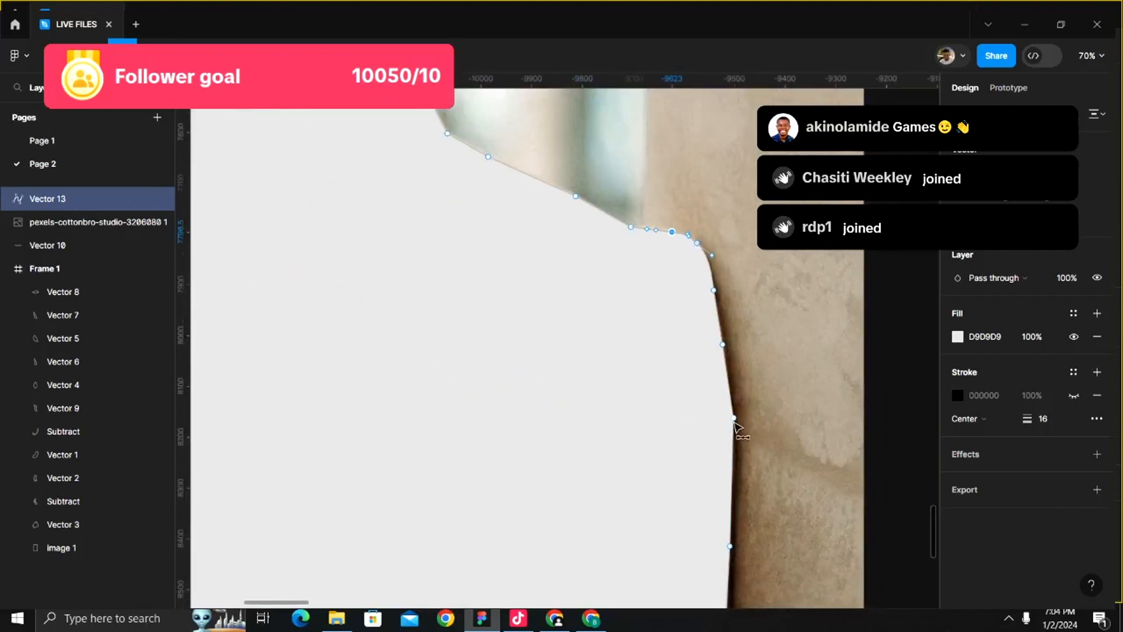
- Smooth the anchors around the tip and upper slope of the shoulder on the grass side
{"action": "scroll", "coordinate": [735, 423], "scroll_direction": "up", "scroll_amount": 5}
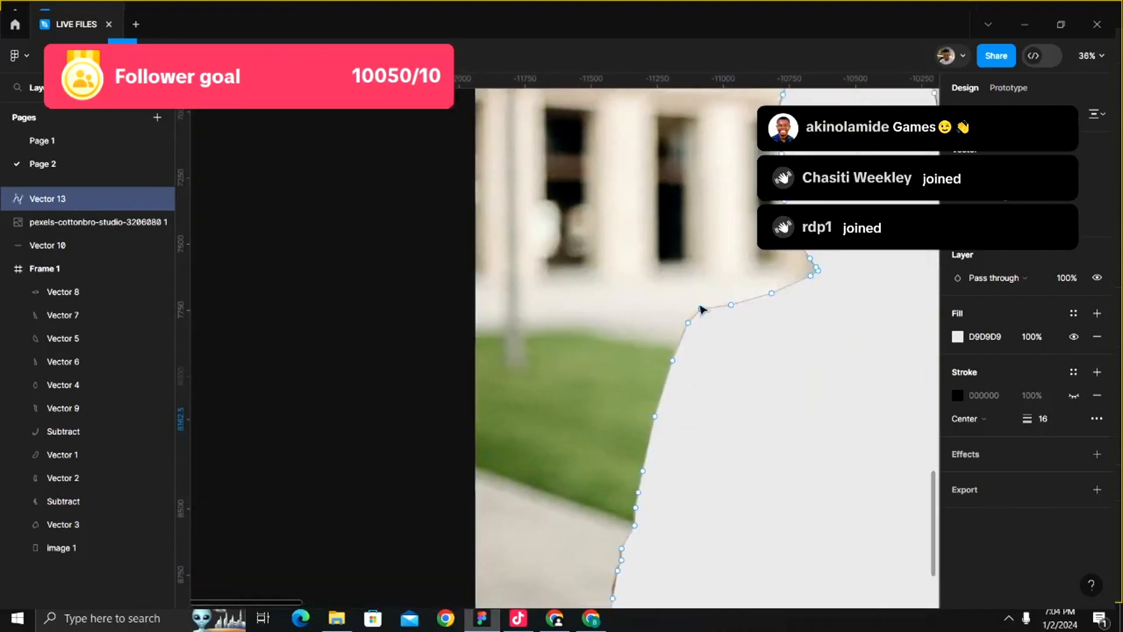
{"action": "scroll", "coordinate": [750, 485], "scroll_direction": "up", "scroll_amount": 5}
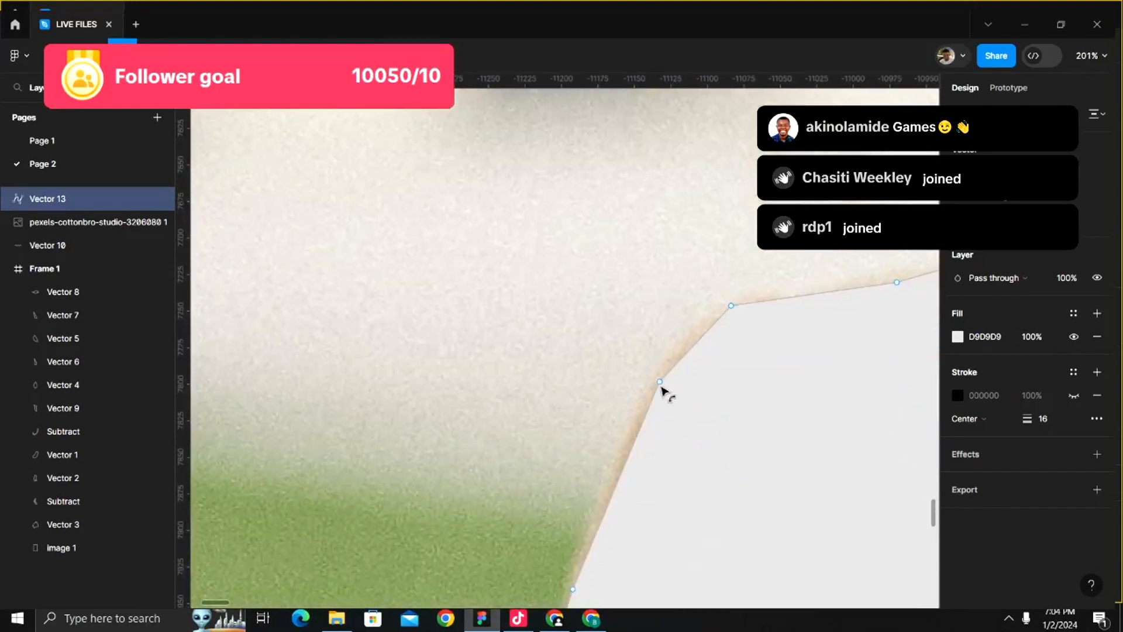
{"action": "left_click", "coordinate": [734, 306]}
{"action": "scroll", "coordinate": [719, 289], "scroll_direction": "right", "scroll_amount": 4}
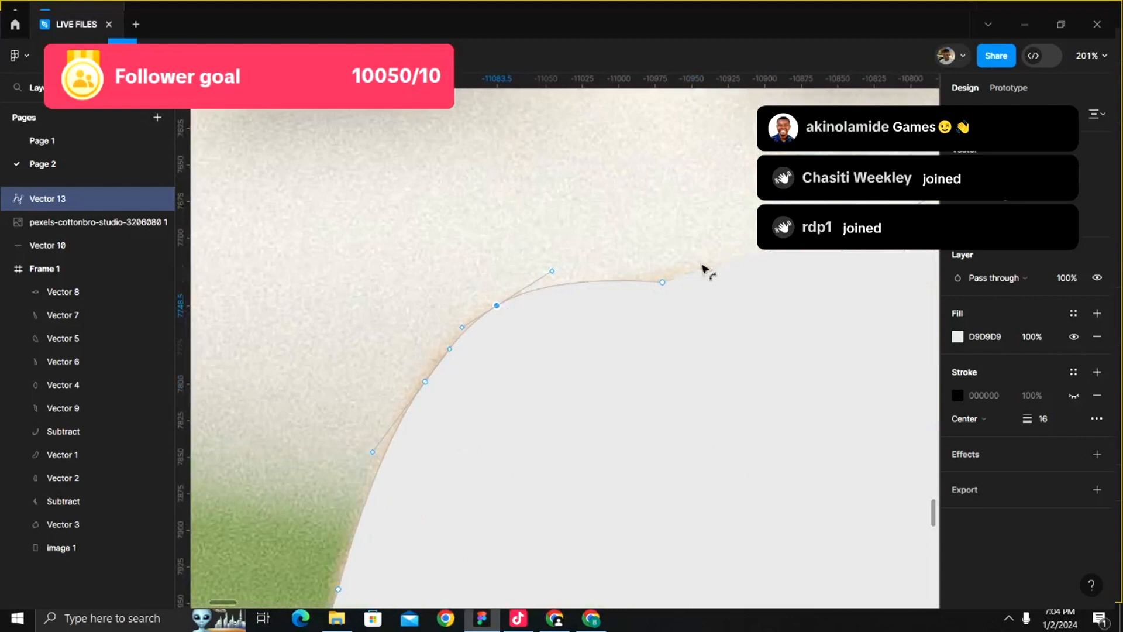
{"action": "left_click", "coordinate": [663, 284]}
{"action": "scroll", "coordinate": [528, 318], "scroll_direction": "down", "scroll_amount": 2}
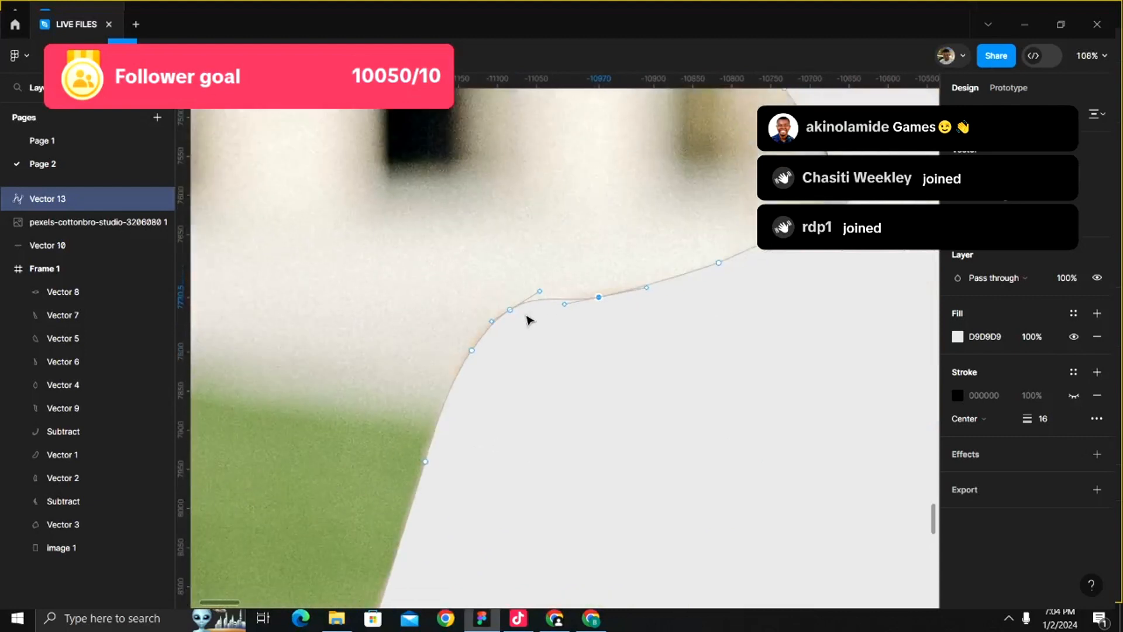
- Nudge the upper anchor of the grass-side shoulder curve slightly down onto the coat's edge
{"action": "scroll", "coordinate": [523, 317], "scroll_direction": "up", "scroll_amount": 4}
{"action": "left_click_drag", "start_coordinate": [459, 276], "coordinate": [504, 323]}
{"action": "key", "text": "Down"}
{"action": "key", "text": "Down"}
{"action": "key", "text": "Down"}
{"action": "key", "text": "Down"}
{"action": "key", "text": "Down"}
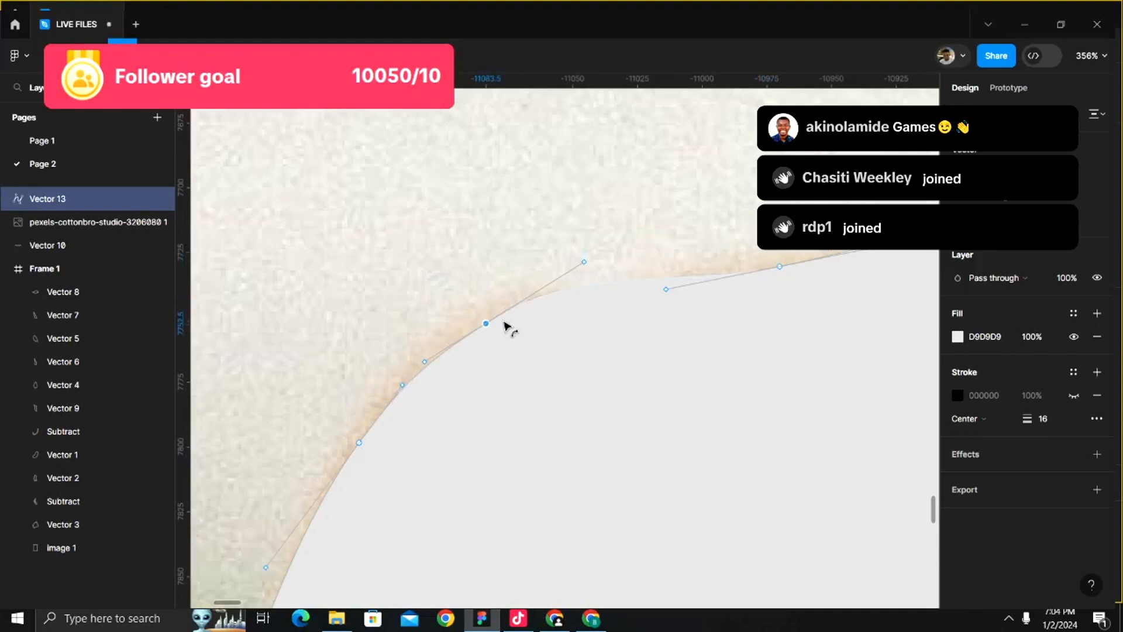
{"action": "scroll", "coordinate": [504, 323], "scroll_direction": "down", "scroll_amount": 10}
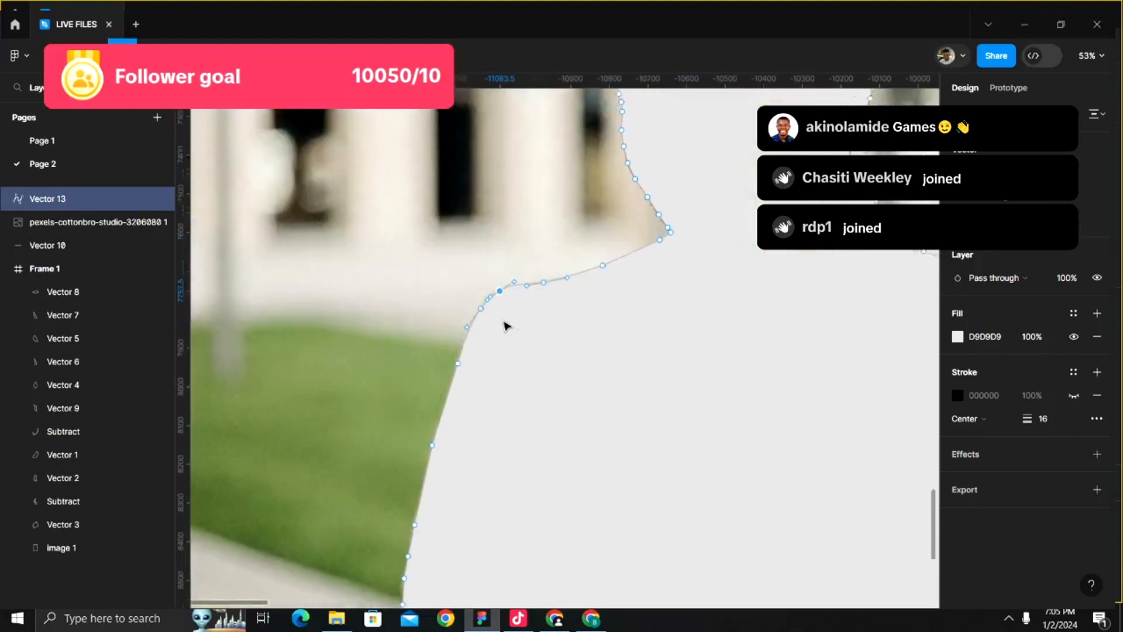
- Smooth the anchors along the elbow folds of the grass-side sleeve, undoing the over-bent one in the crease
{"action": "scroll", "coordinate": [347, 501], "scroll_direction": "up", "scroll_amount": 7}
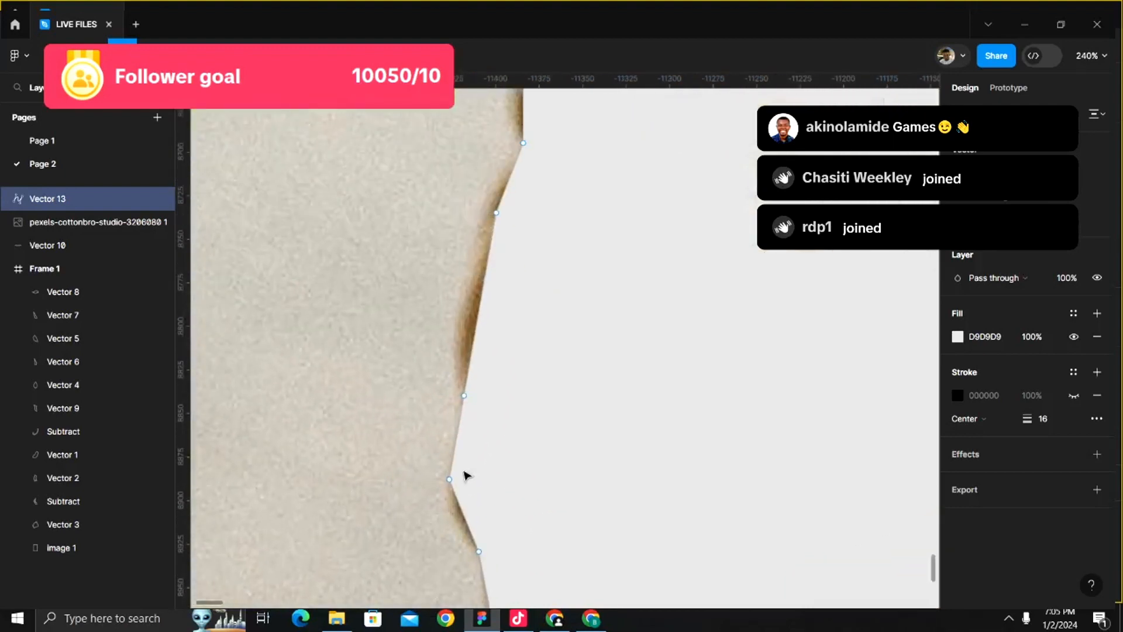
{"action": "left_click", "coordinate": [450, 480], "text": "ctrl"}
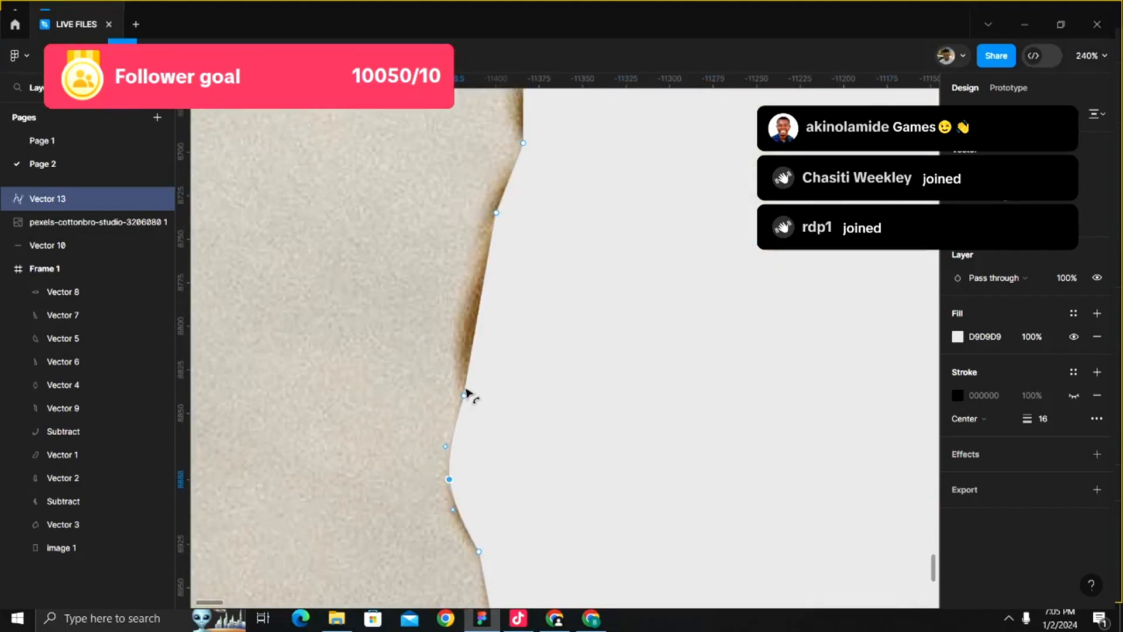
{"action": "left_click", "coordinate": [496, 213], "text": "ctrl"}
{"action": "scroll", "coordinate": [502, 223], "scroll_direction": "up", "scroll_amount": 3}
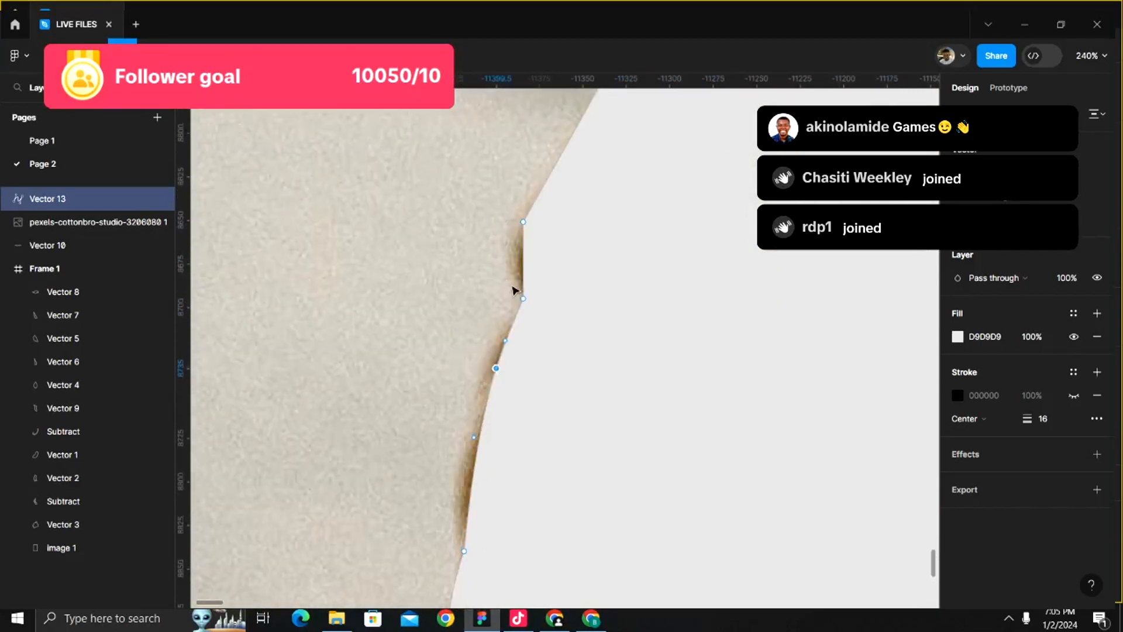
{"action": "left_click_drag", "start_coordinate": [523, 299], "coordinate": [520, 246]}
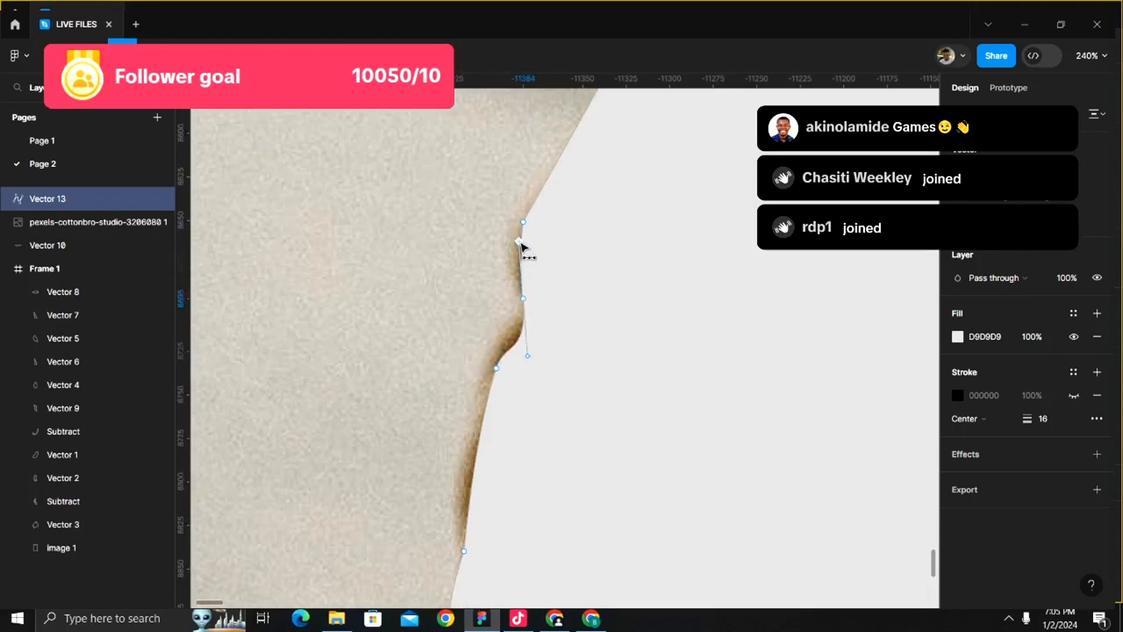
{"action": "key", "text": "ctrl+z"}
{"action": "left_click", "coordinate": [524, 222], "text": "ctrl"}
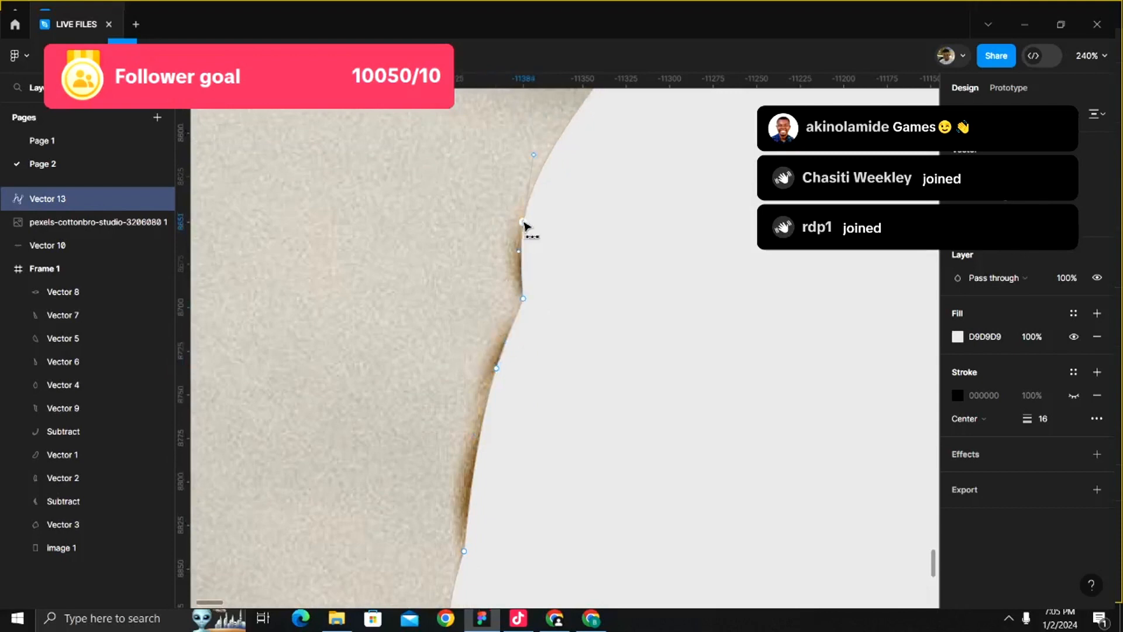
- Smooth the two sleeve anchors where the lawn's edge meets the coat, just above the elbow
{"action": "scroll", "coordinate": [495, 200], "scroll_direction": "down", "scroll_amount": 3}
{"action": "scroll", "coordinate": [495, 203], "scroll_direction": "up", "scroll_amount": 1}
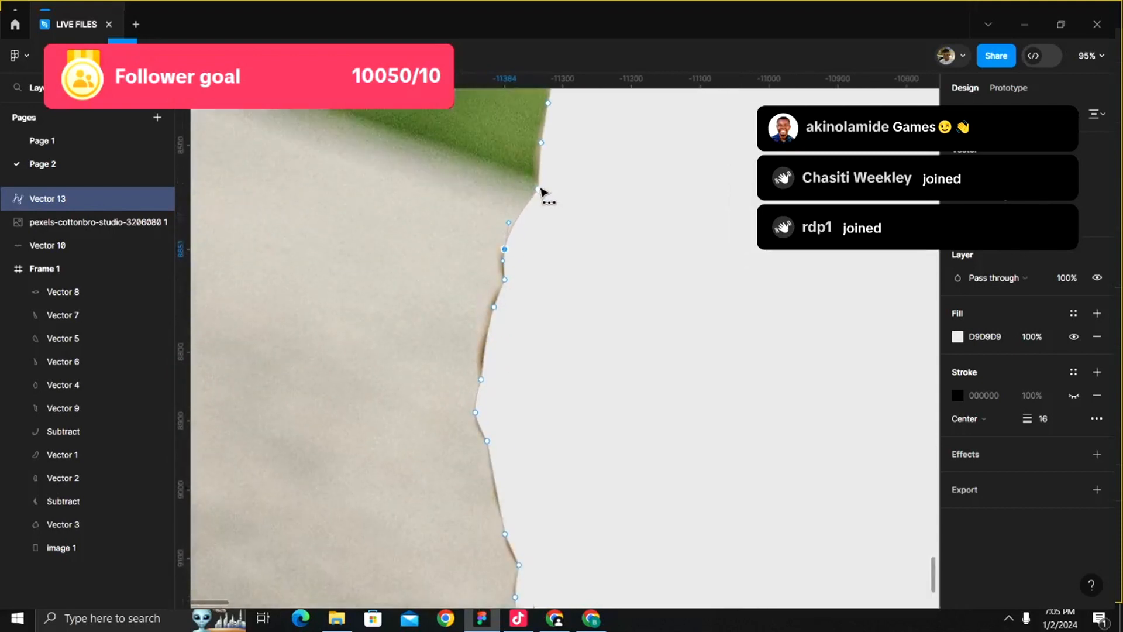
{"action": "left_click", "coordinate": [539, 189], "text": "ctrl"}
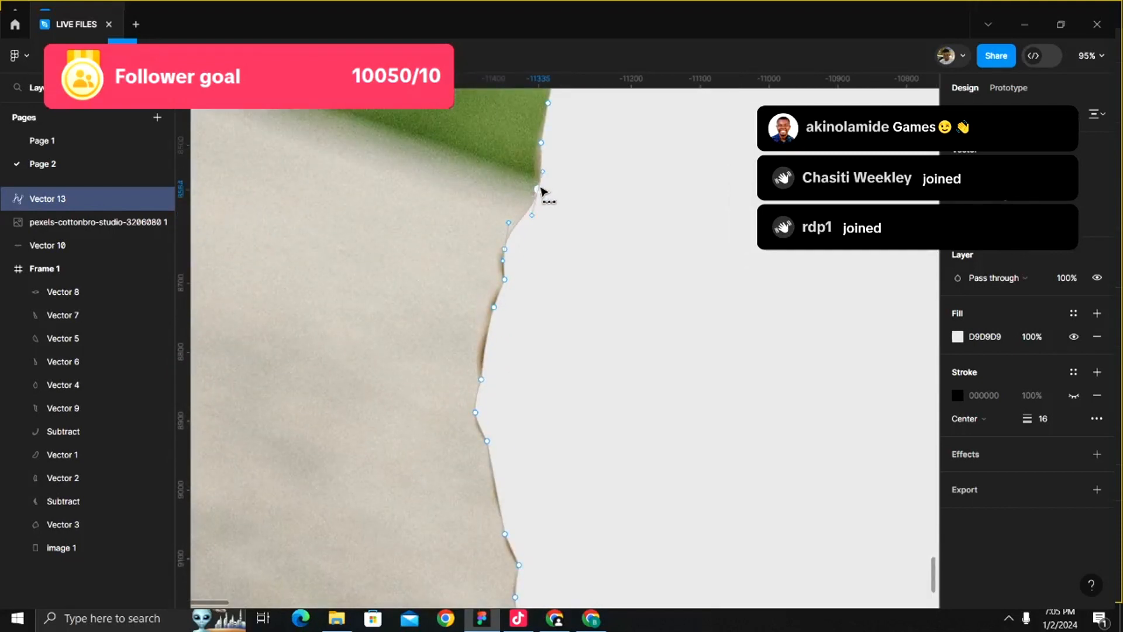
{"action": "left_click", "coordinate": [541, 143], "text": "ctrl"}
{"action": "scroll", "coordinate": [543, 156], "scroll_direction": "up", "scroll_amount": 3}
{"action": "scroll", "coordinate": [543, 158], "scroll_direction": "up", "scroll_amount": 3}
{"action": "scroll", "coordinate": [527, 377], "scroll_direction": "up", "scroll_amount": 2}
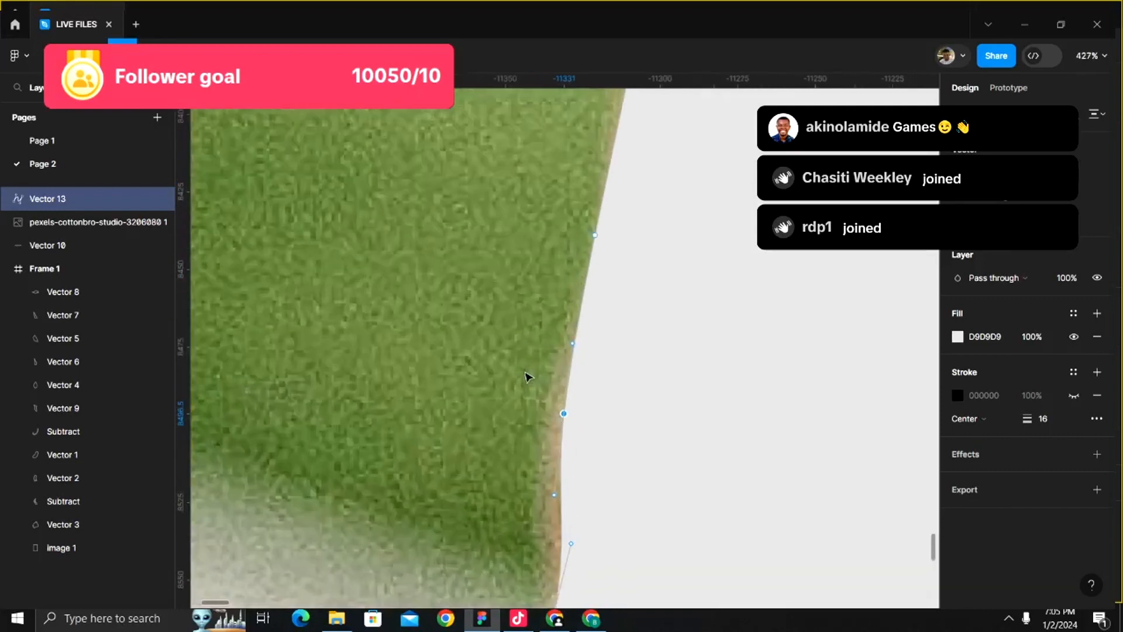
- Smooth the corner anchors on the lower sleeve near the photo's bottom edge and finish editing the outline
{"action": "scroll", "coordinate": [482, 537], "scroll_direction": "down", "scroll_amount": 5}
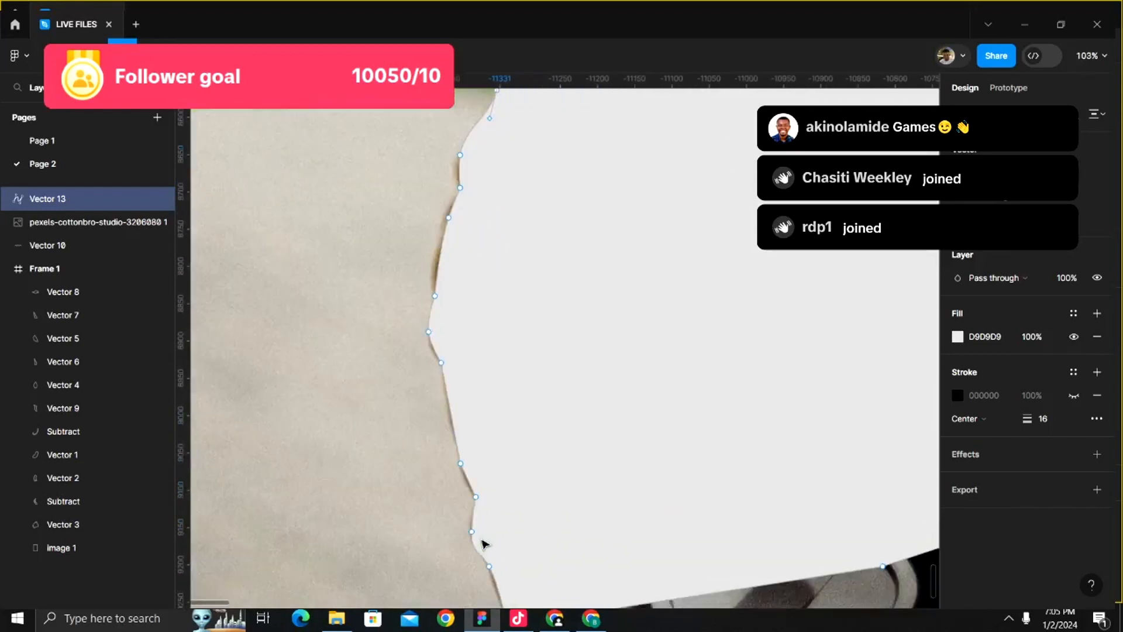
{"action": "scroll", "coordinate": [404, 313], "scroll_direction": "up", "scroll_amount": 5}
{"action": "scroll", "coordinate": [548, 547], "scroll_direction": "down", "scroll_amount": 5}
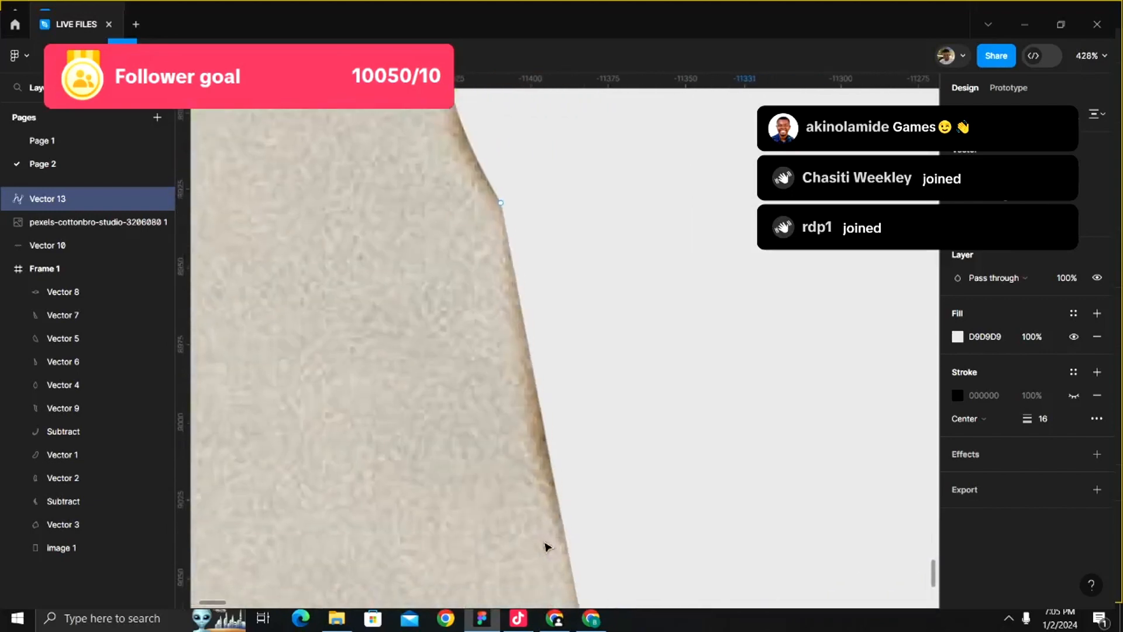
{"action": "scroll", "coordinate": [544, 547], "scroll_direction": "down", "scroll_amount": 2}
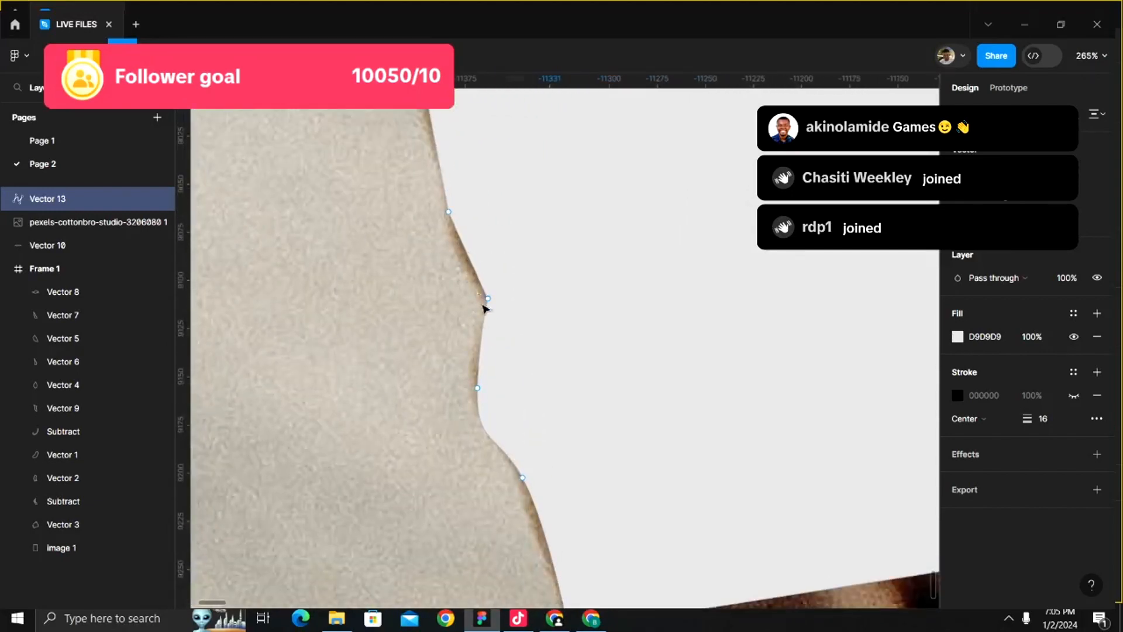
{"action": "scroll", "coordinate": [449, 213], "scroll_direction": "down", "scroll_amount": 5}
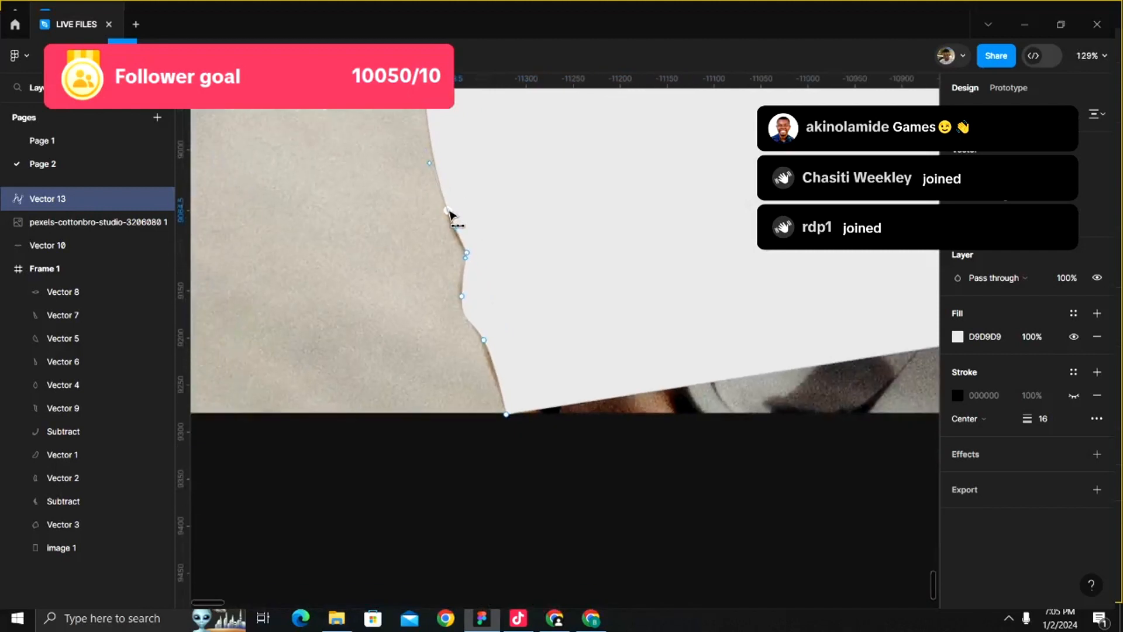
{"action": "scroll", "coordinate": [450, 214], "scroll_direction": "down", "scroll_amount": 3}
{"action": "scroll", "coordinate": [451, 216], "scroll_direction": "up", "scroll_amount": 5}
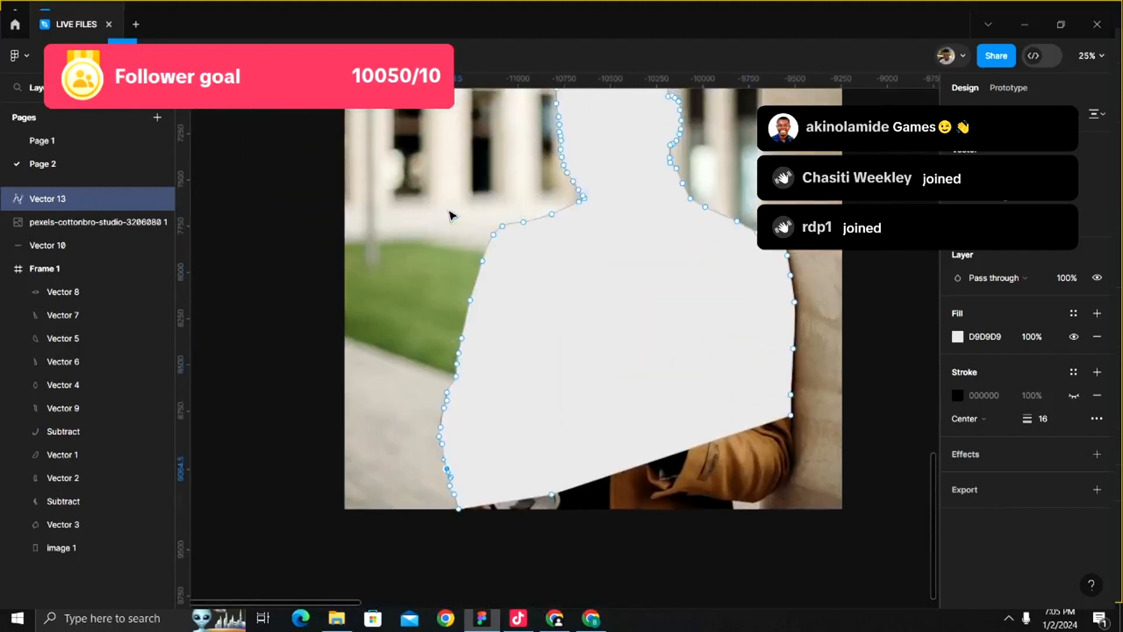
{"action": "scroll", "coordinate": [451, 216], "scroll_direction": "down", "scroll_amount": 2}
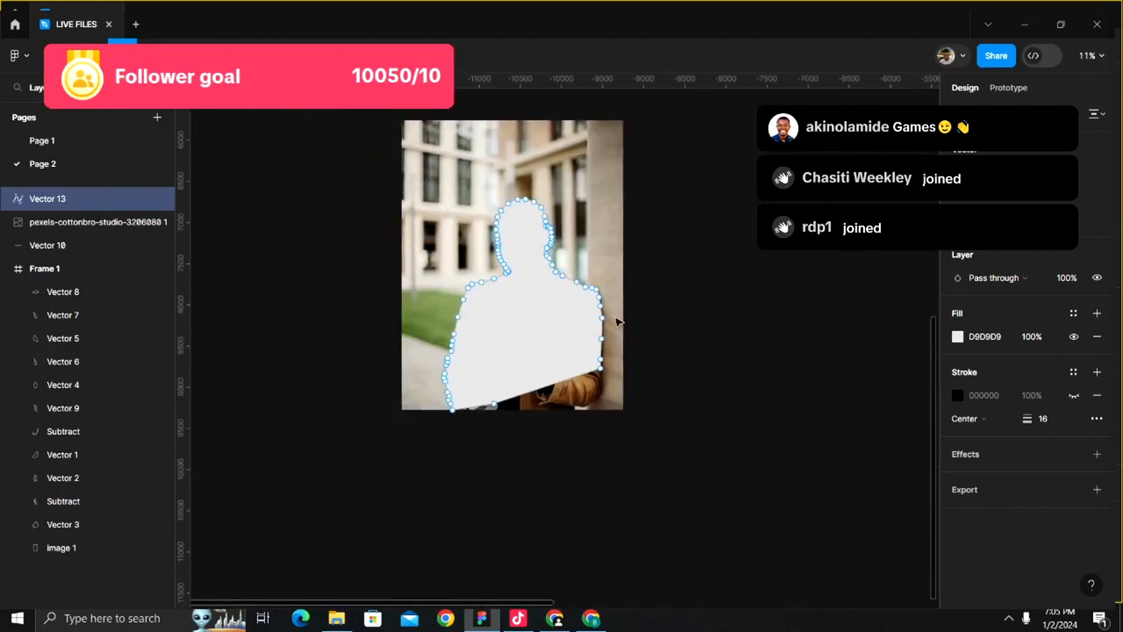
{"action": "key", "text": "Escape"}
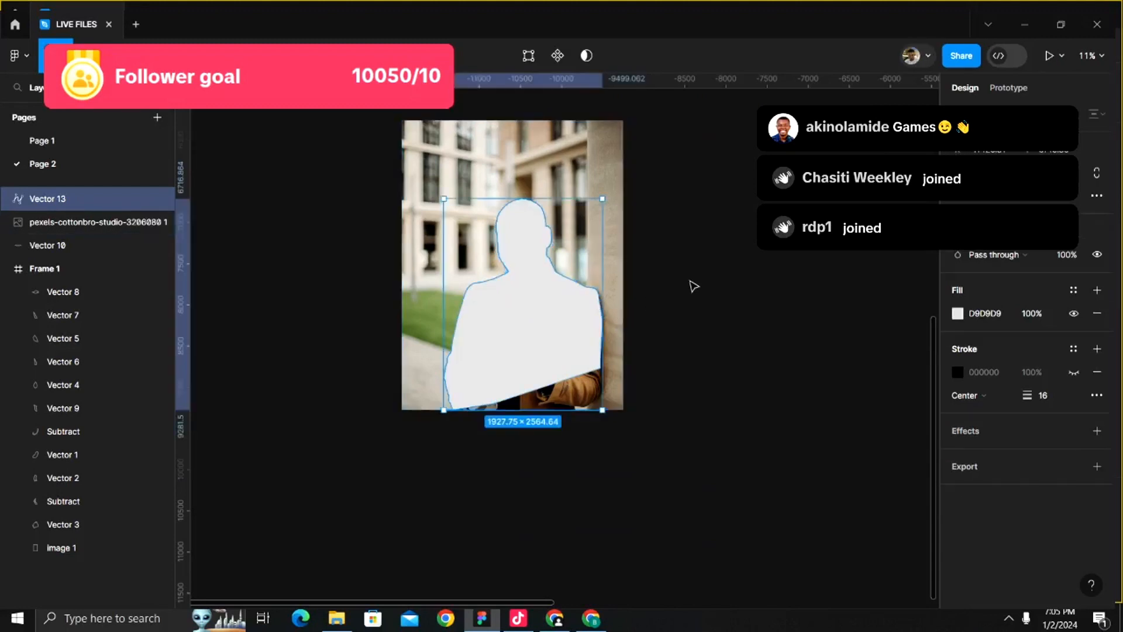
{"action": "key", "text": "Escape"}
- Bring the portrait photo in front of the filled silhouette
{"action": "scroll", "coordinate": [564, 256], "scroll_direction": "up", "scroll_amount": 2}
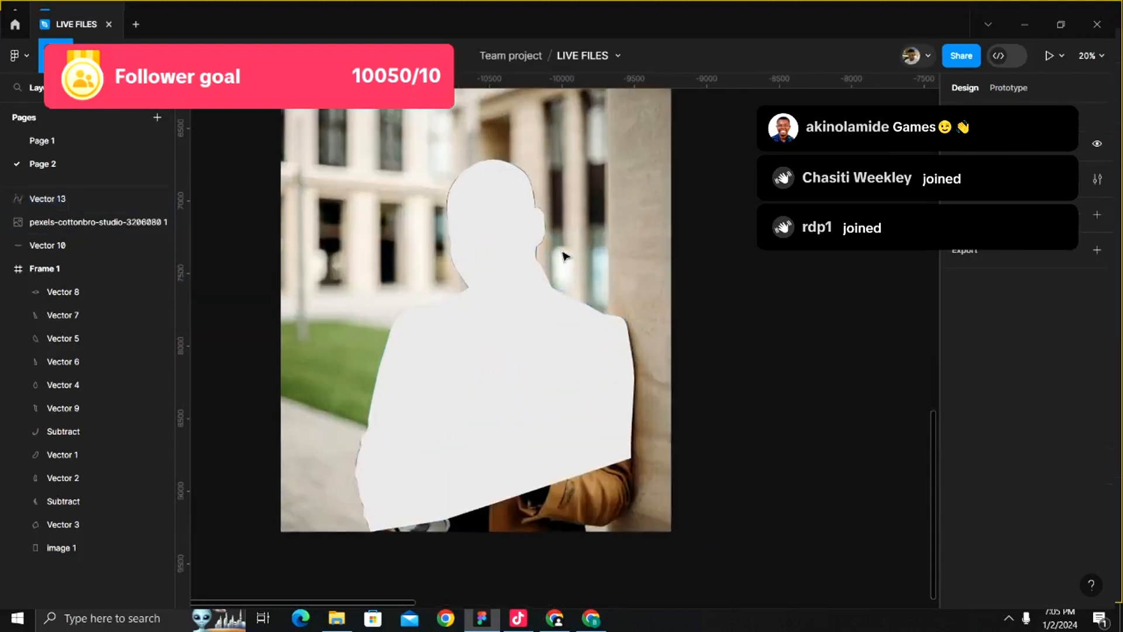
{"action": "left_click", "coordinate": [658, 198]}
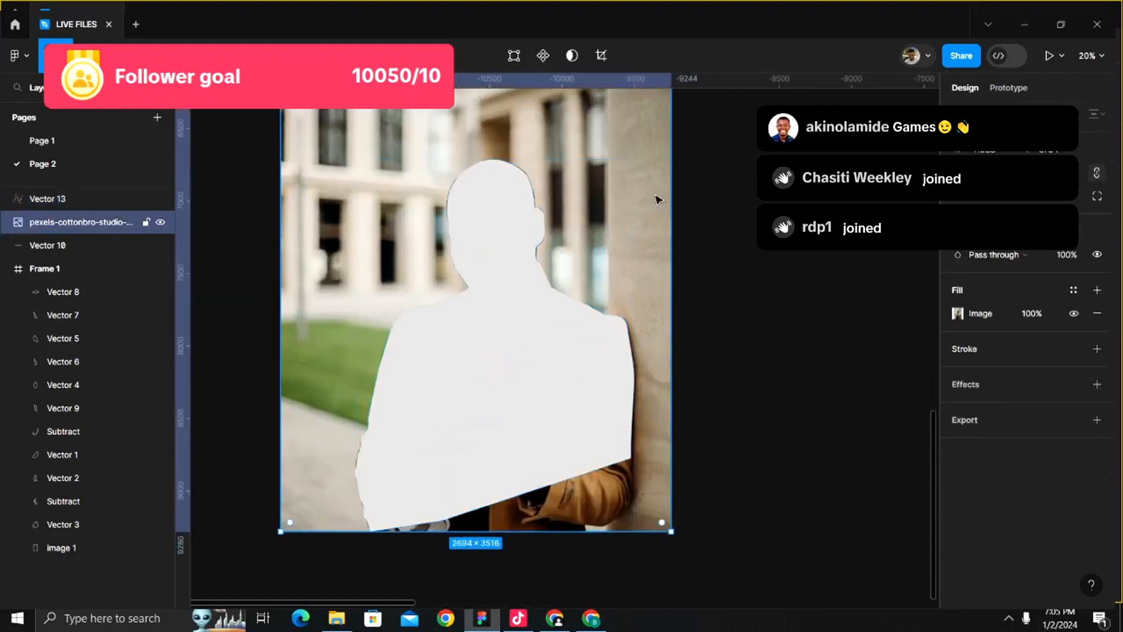
{"action": "key", "text": "ctrl+shift+bracketleft"}
{"action": "key", "text": "ctrl+shift+bracketright"}
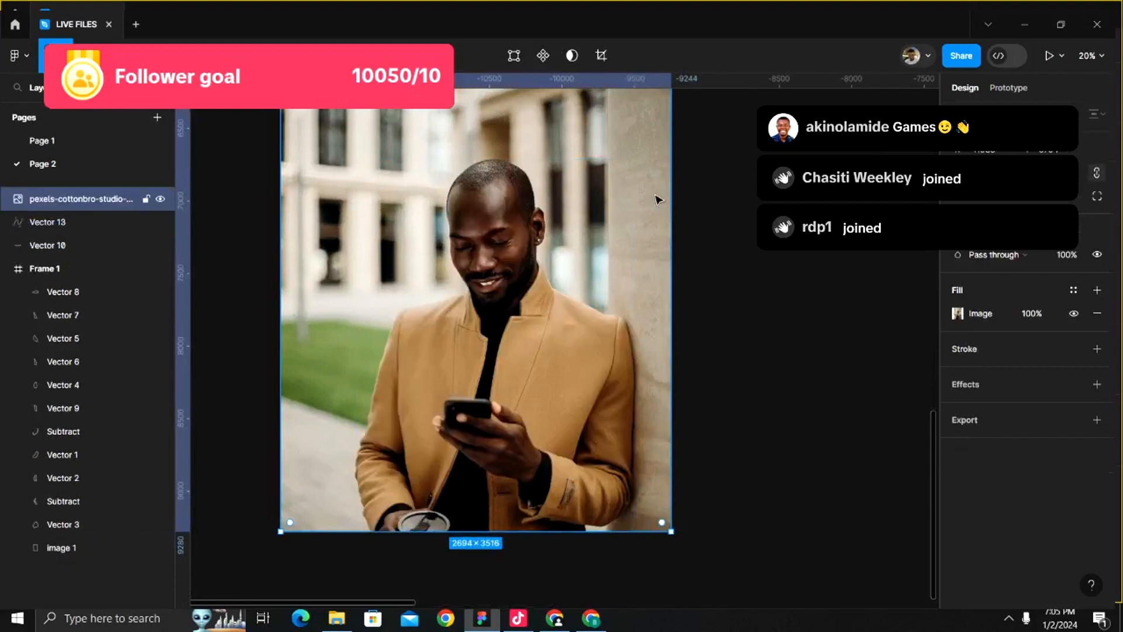
- Select the photo together with the silhouette and use the silhouette as a mask
{"action": "left_click", "coordinate": [718, 200]}
{"action": "left_click_drag", "start_coordinate": [505, 314], "coordinate": [425, 350]}
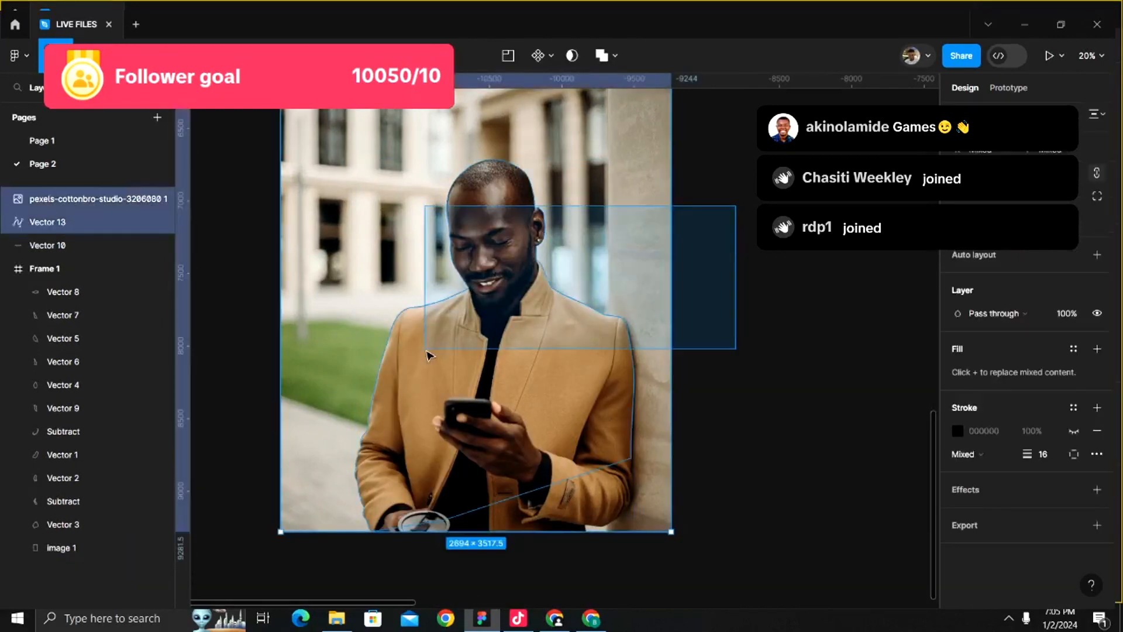
{"action": "right_click", "coordinate": [484, 292]}
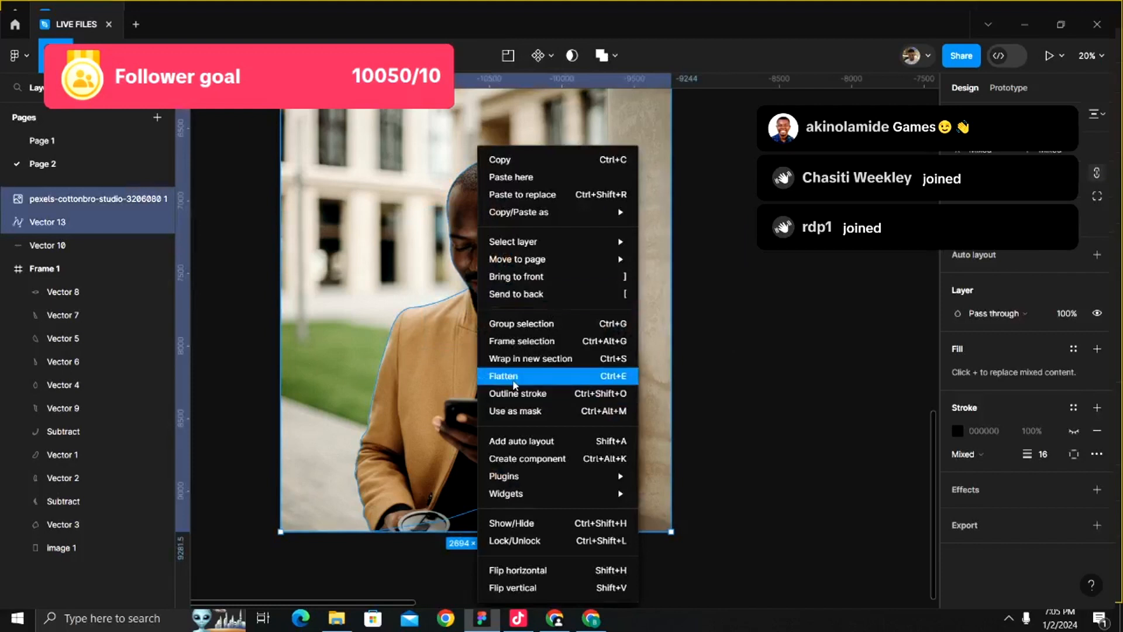
{"action": "left_click", "coordinate": [520, 413]}
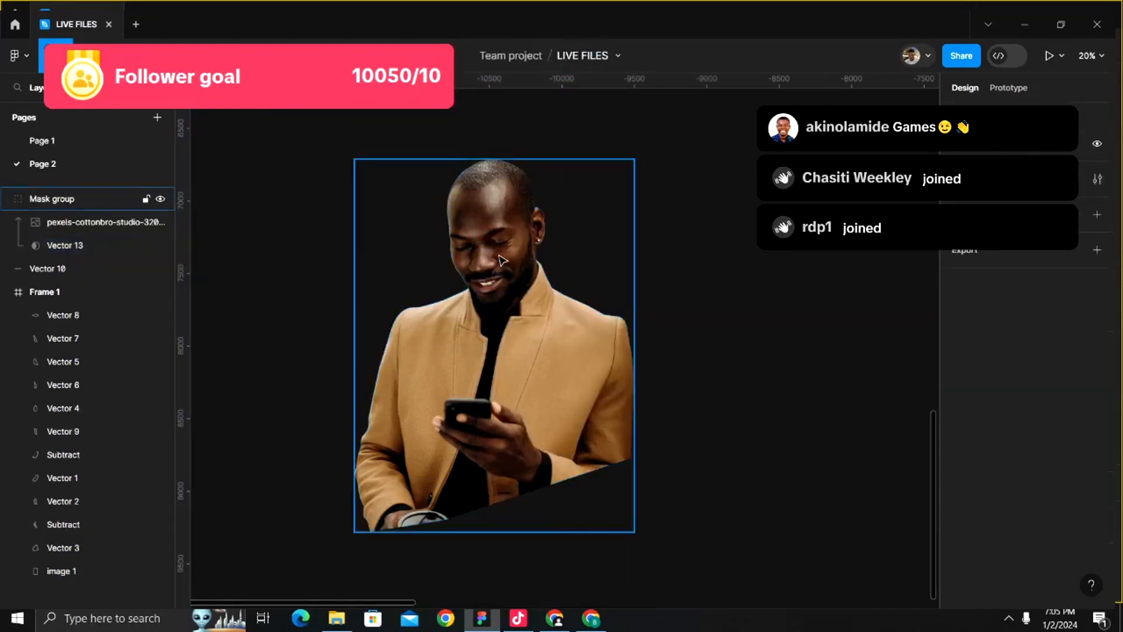
- Examine the masked cutout's edges up close along the shoulder and as a whole
{"action": "scroll", "coordinate": [522, 261], "scroll_direction": "down", "scroll_amount": 2}
{"action": "scroll", "coordinate": [553, 274], "scroll_direction": "up", "scroll_amount": 3}
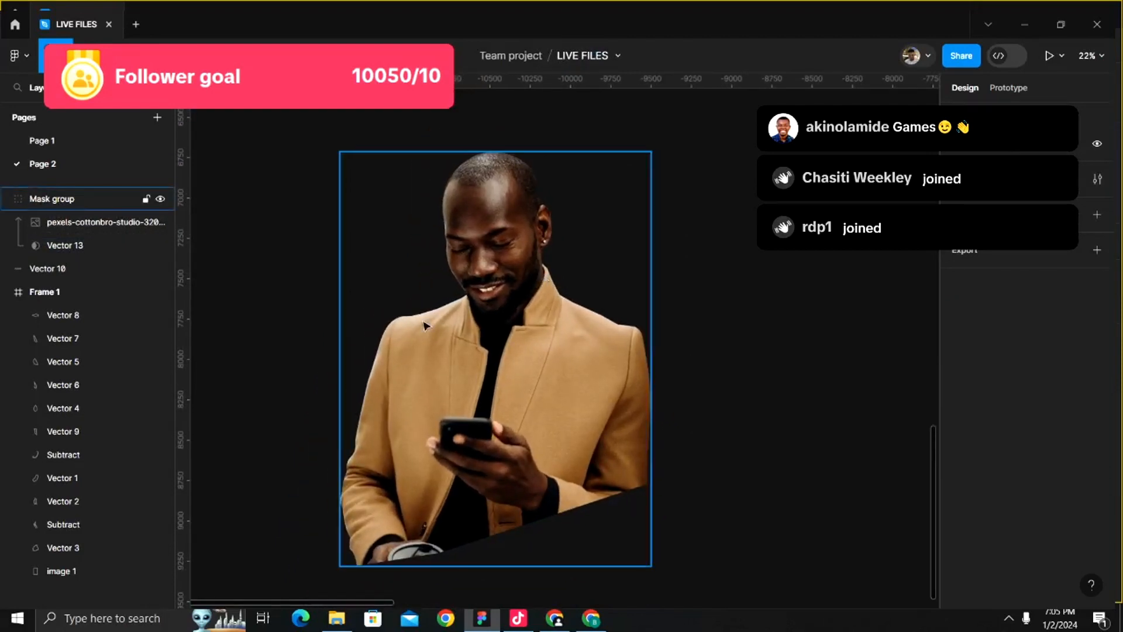
{"action": "scroll", "coordinate": [426, 324], "scroll_direction": "up", "scroll_amount": 15}
{"action": "scroll", "coordinate": [425, 325], "scroll_direction": "down", "scroll_amount": 4}
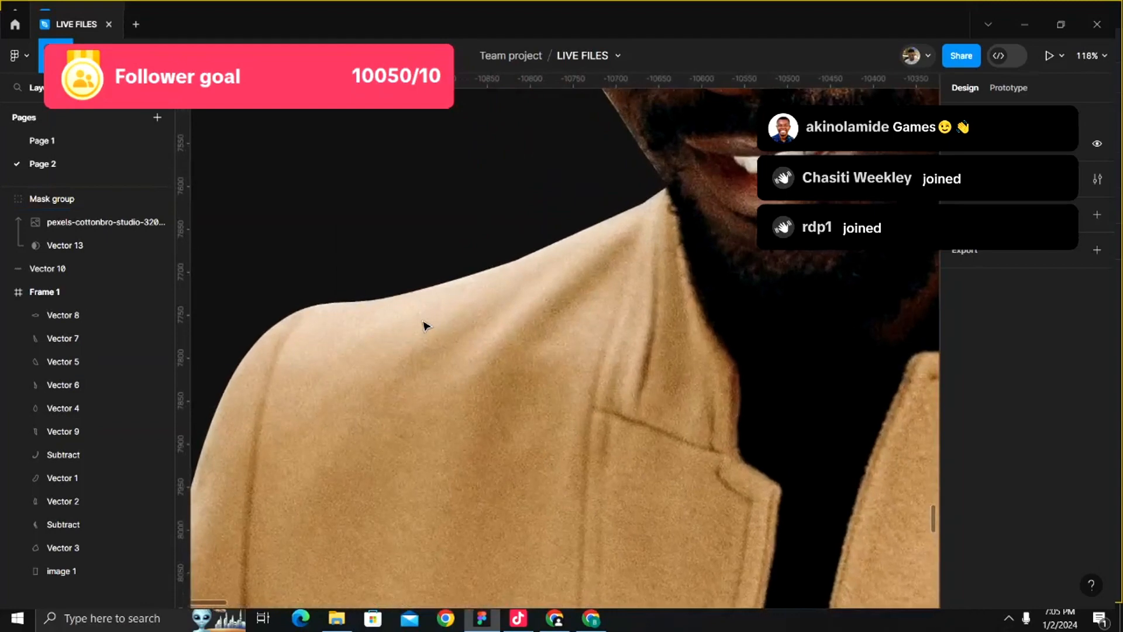
{"action": "scroll", "coordinate": [425, 325], "scroll_direction": "up", "scroll_amount": 4}
{"action": "scroll", "coordinate": [425, 325], "scroll_direction": "down", "scroll_amount": 5}
{"action": "scroll", "coordinate": [425, 325], "scroll_direction": "down", "scroll_amount": 15}
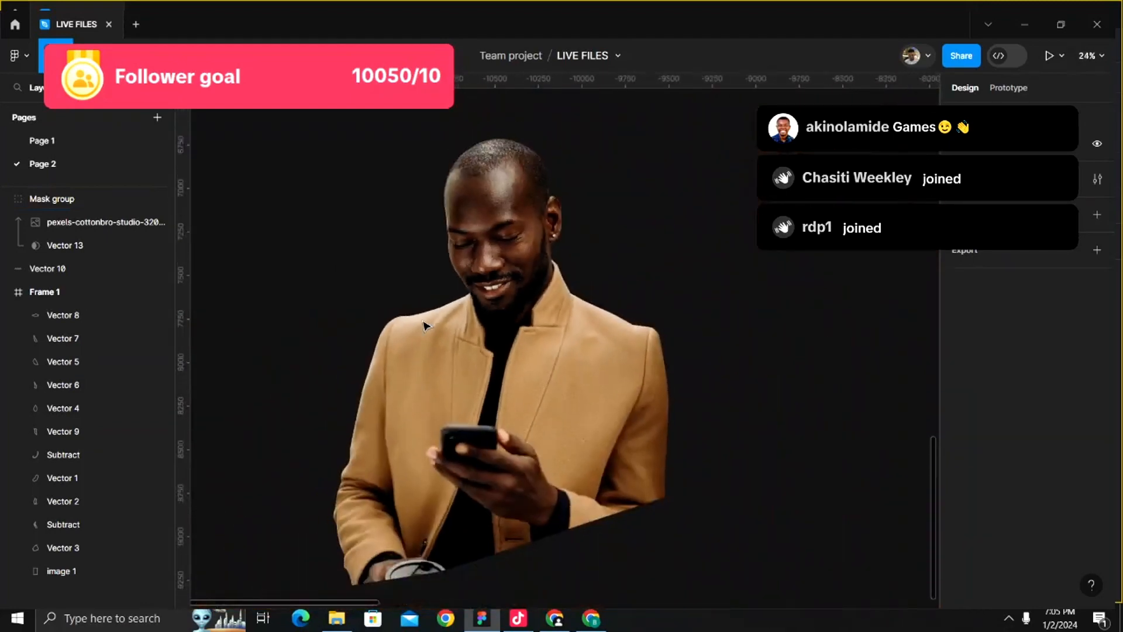
{"action": "key", "text": "f"}
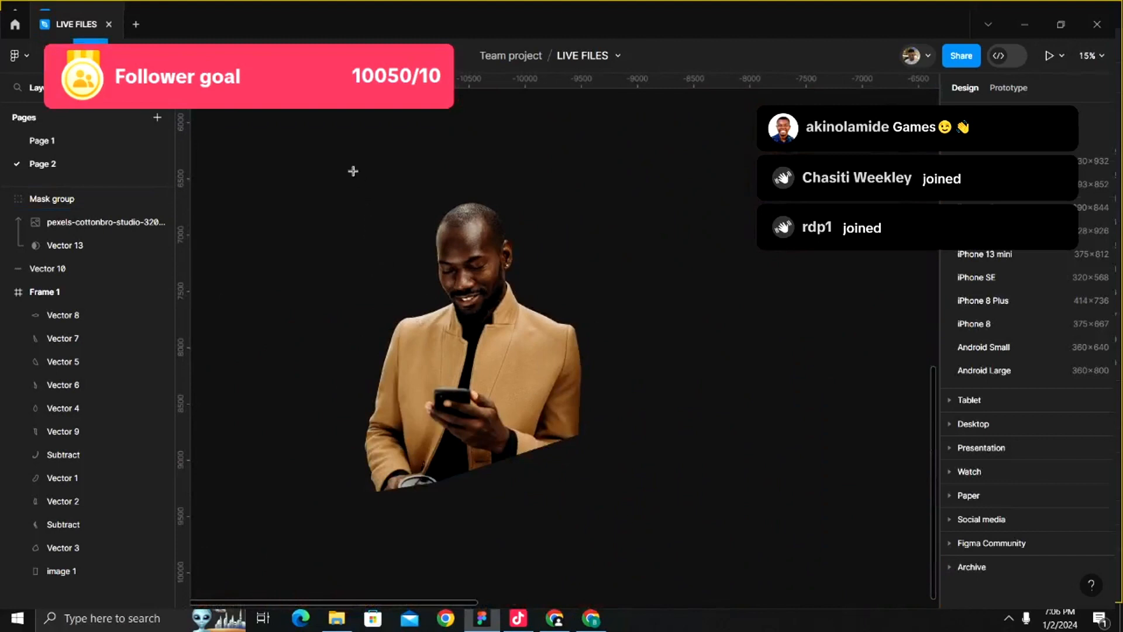
{"action": "key", "text": "r"}
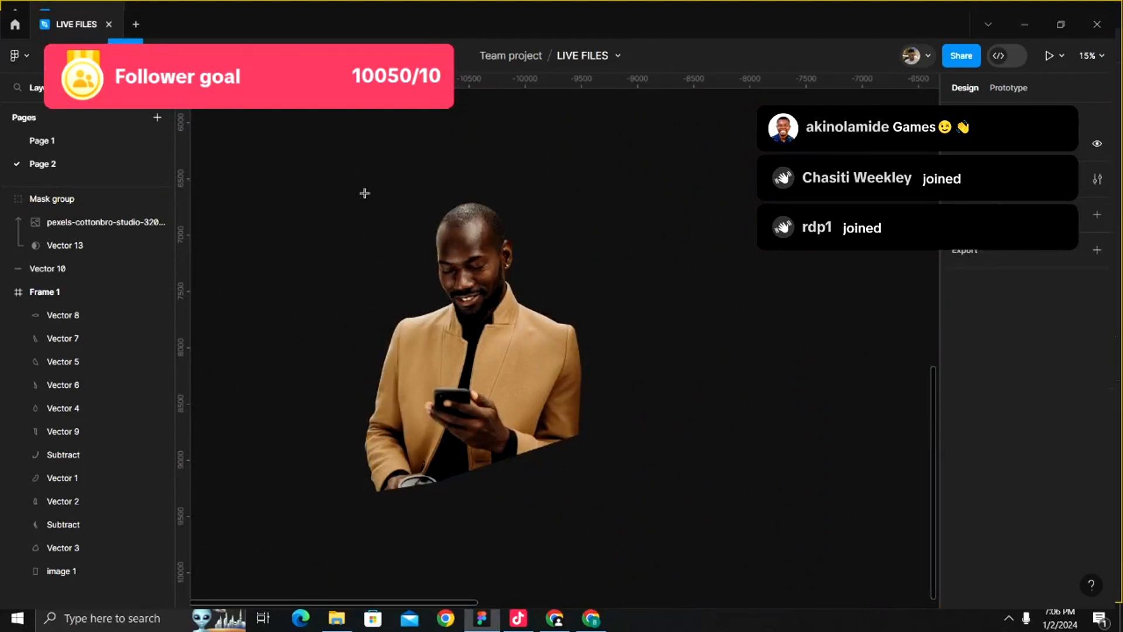
{"action": "left_click_drag", "start_coordinate": [364, 193], "coordinate": [531, 373]}
{"action": "key", "text": "ctrl+z"}
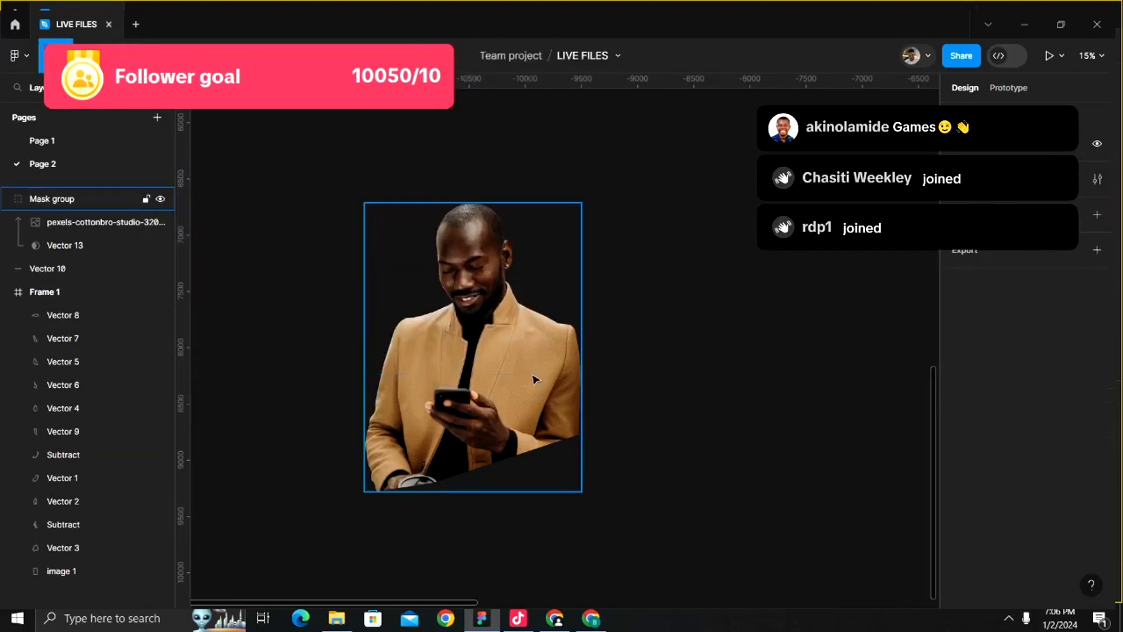
- Draw a rectangle about 2636 × 1112 covering the slanted lower part of the cutout, from the phone hand downwards
{"action": "right_click", "coordinate": [556, 409]}
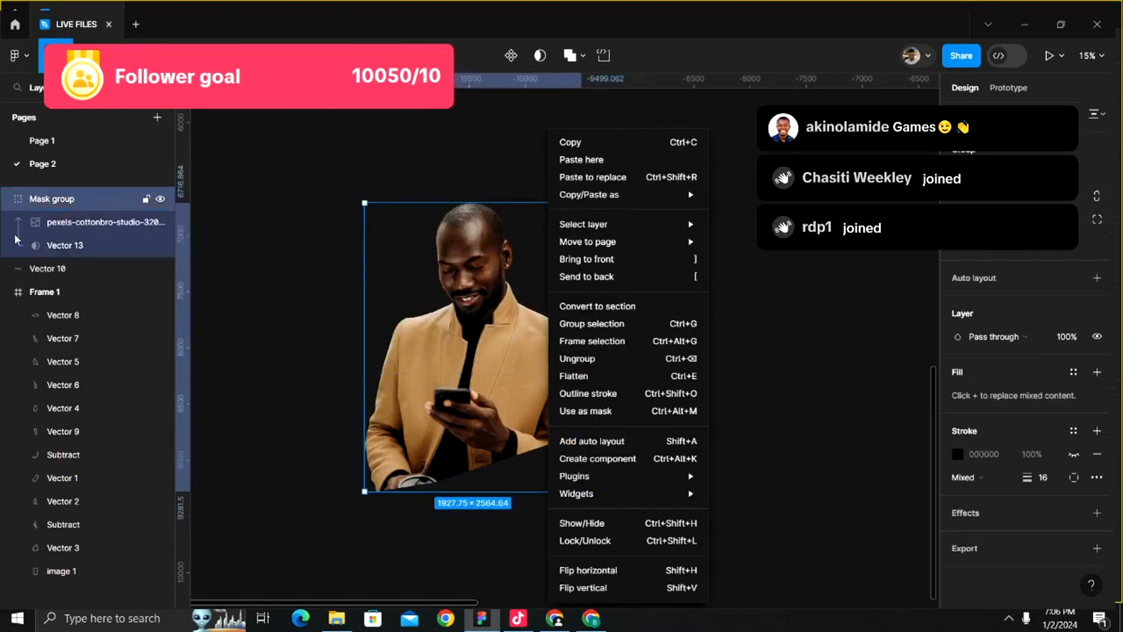
{"action": "left_click", "coordinate": [69, 248]}
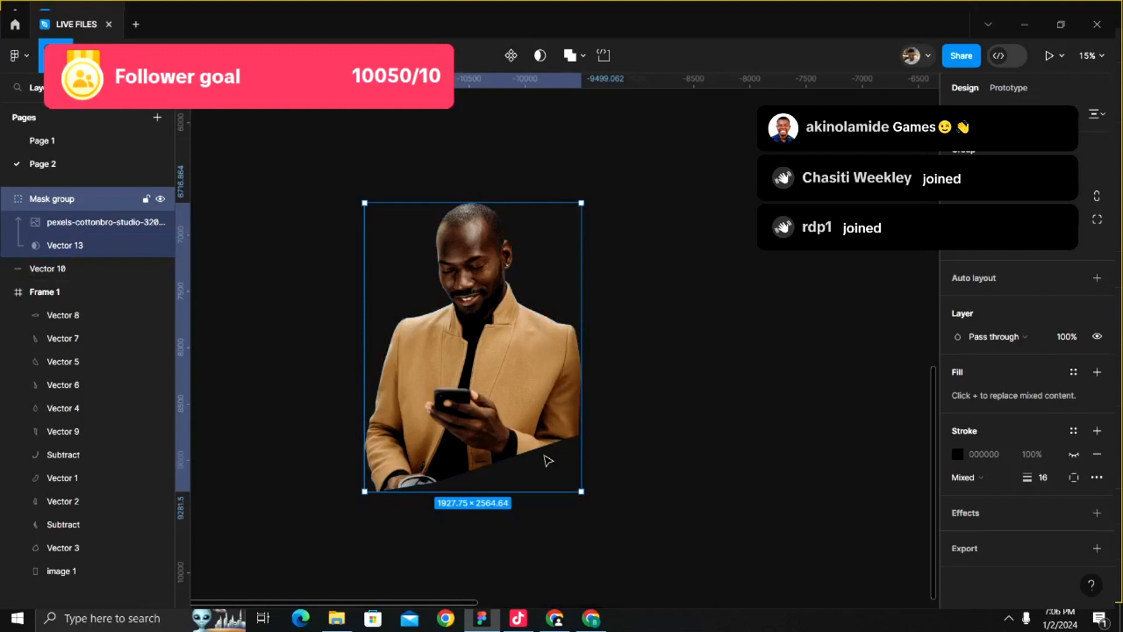
{"action": "key", "text": "o"}
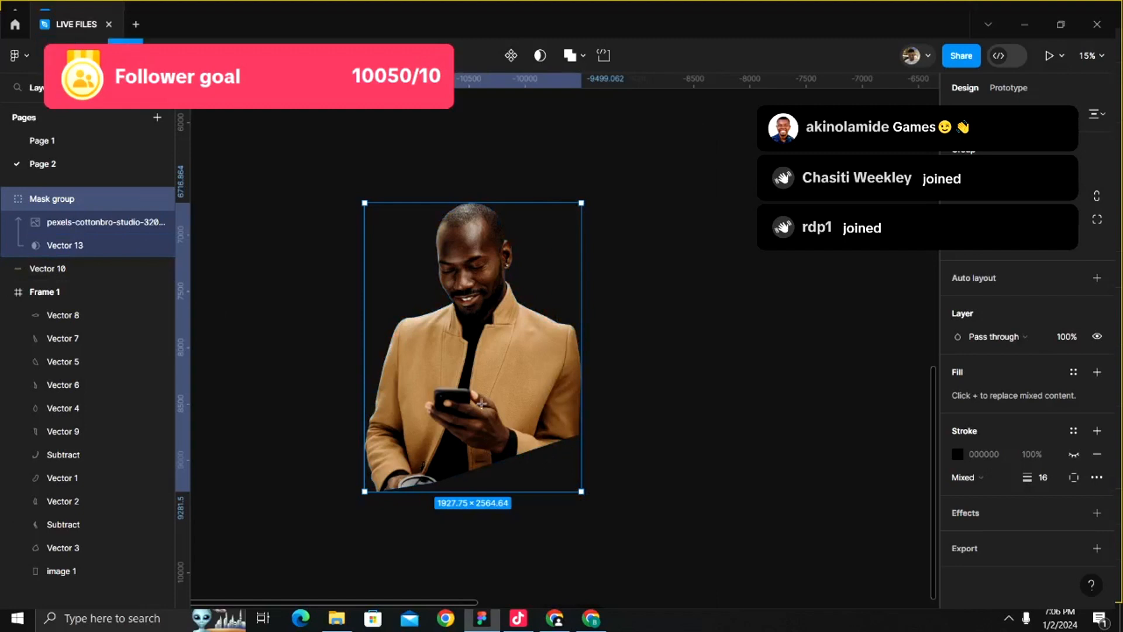
{"action": "left_click", "coordinate": [105, 246]}
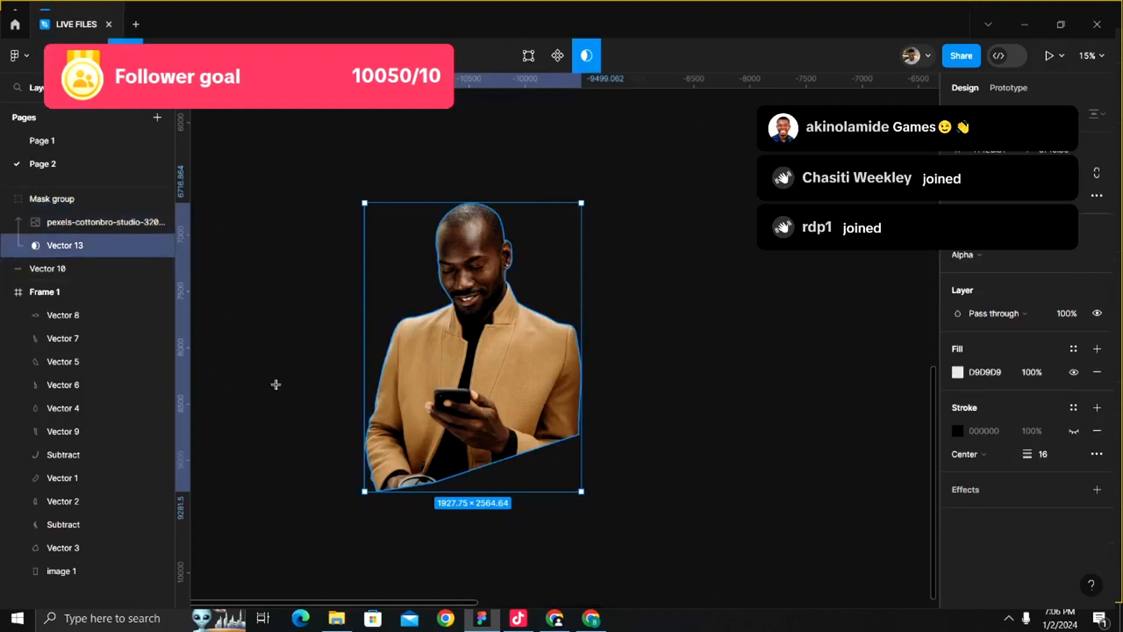
{"action": "mouse_move", "coordinate": [327, 423]}
{"action": "left_mouse_down"}
{"action": "mouse_move", "coordinate": [519, 541]}
{"action": "mouse_move", "coordinate": [625, 549]}
{"action": "left_mouse_up"}
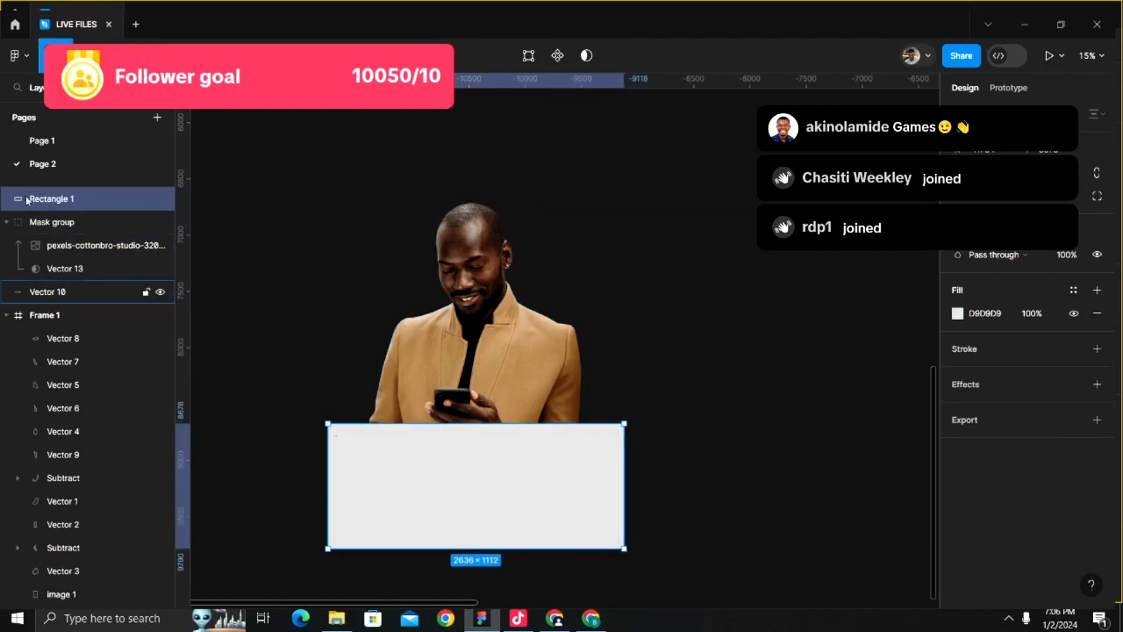
- Try to subtract the silhouette and rectangle with the rectangle placed beneath Vector 13 in the mask group, and undo the subtraction
{"action": "left_click_drag", "start_coordinate": [56, 203], "coordinate": [82, 287]}
{"action": "left_click", "coordinate": [73, 247]}
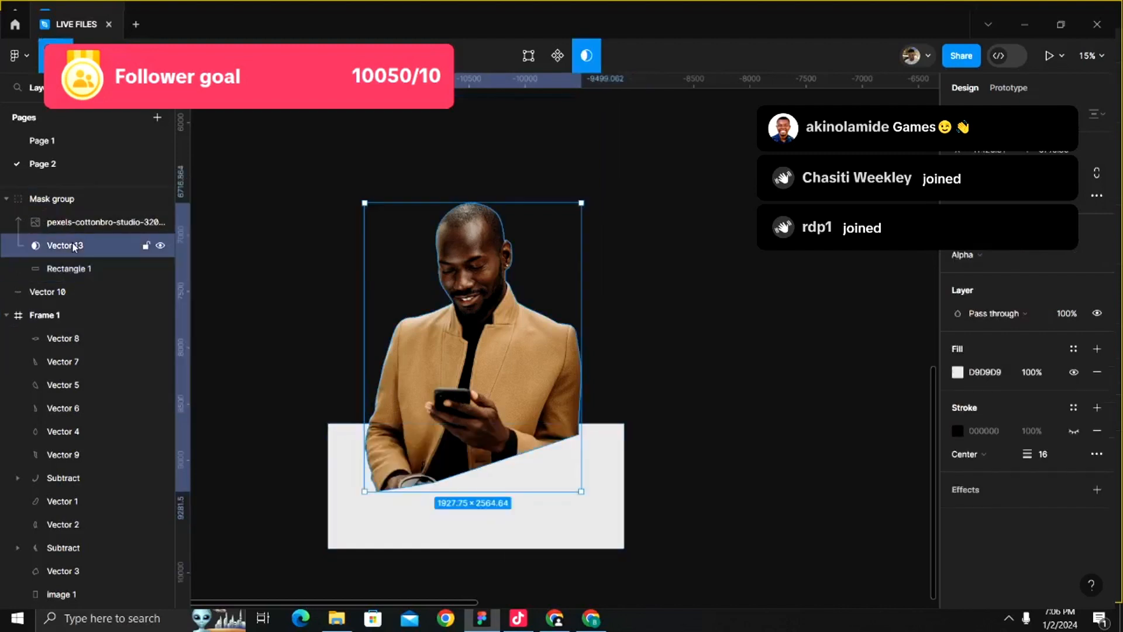
{"action": "left_click", "coordinate": [79, 271]}
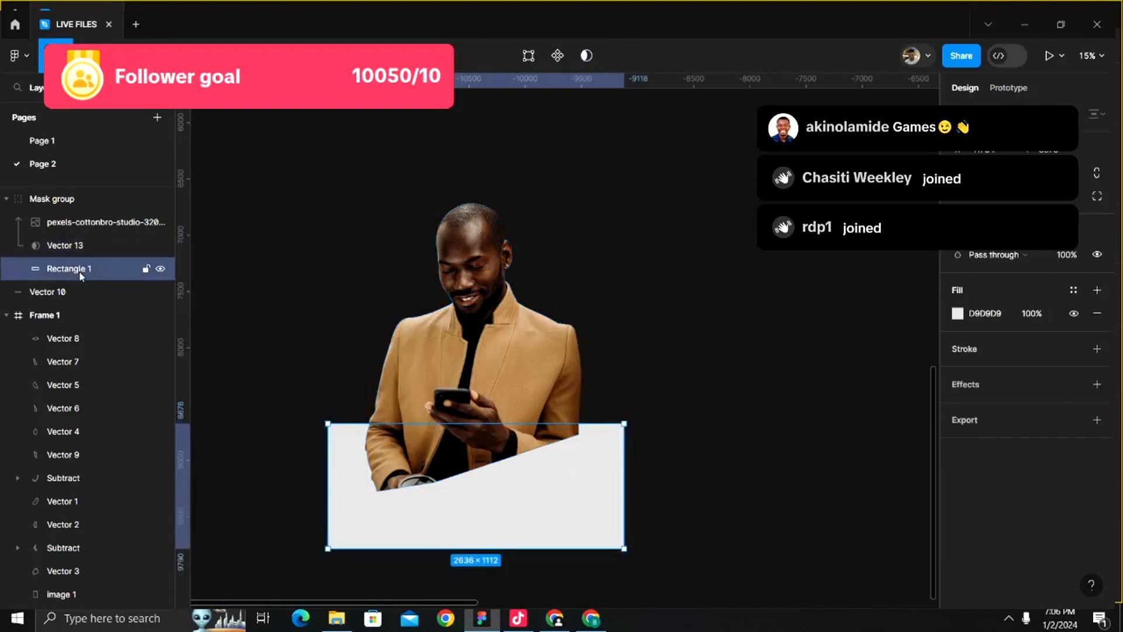
{"action": "left_click", "coordinate": [100, 248], "text": "shift"}
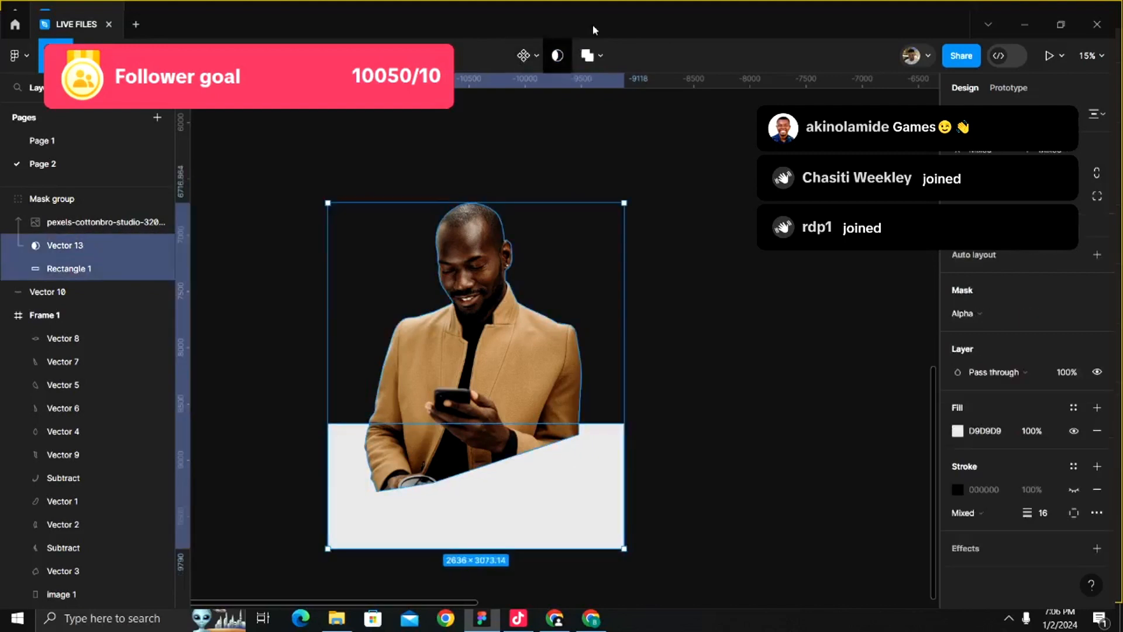
{"action": "left_click", "coordinate": [602, 56]}
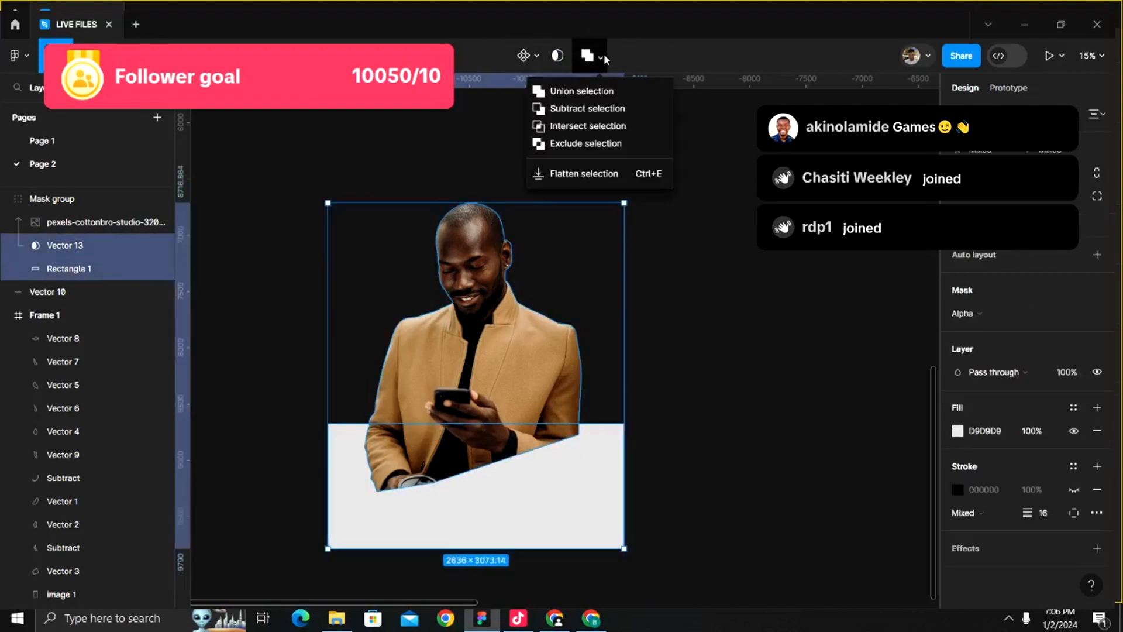
{"action": "left_click", "coordinate": [605, 110]}
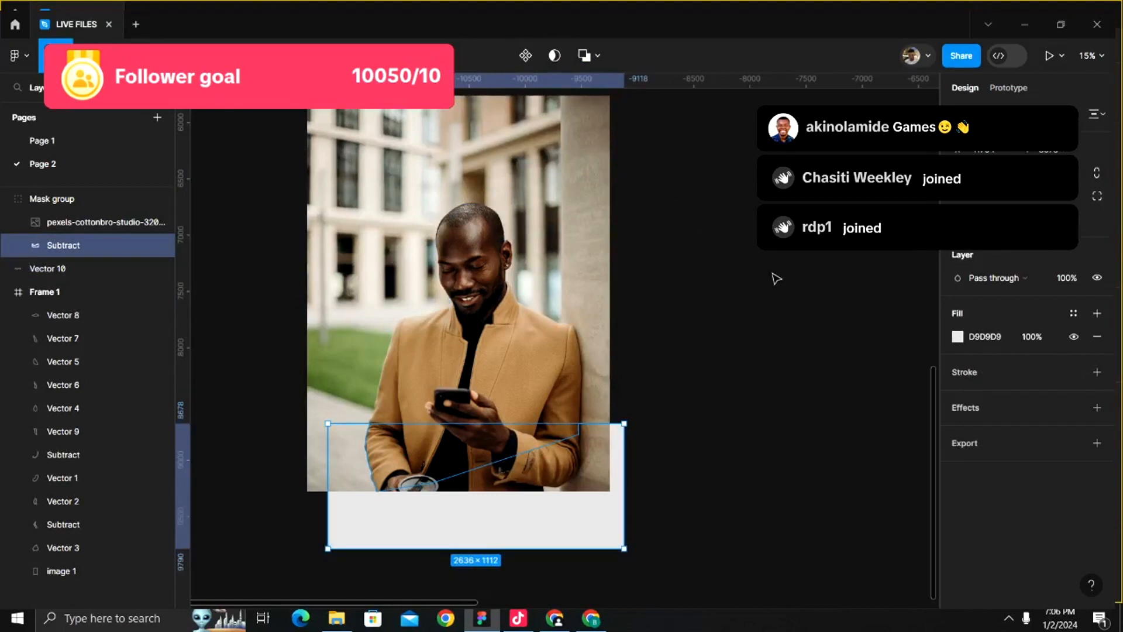
{"action": "key", "text": "ctrl+z"}
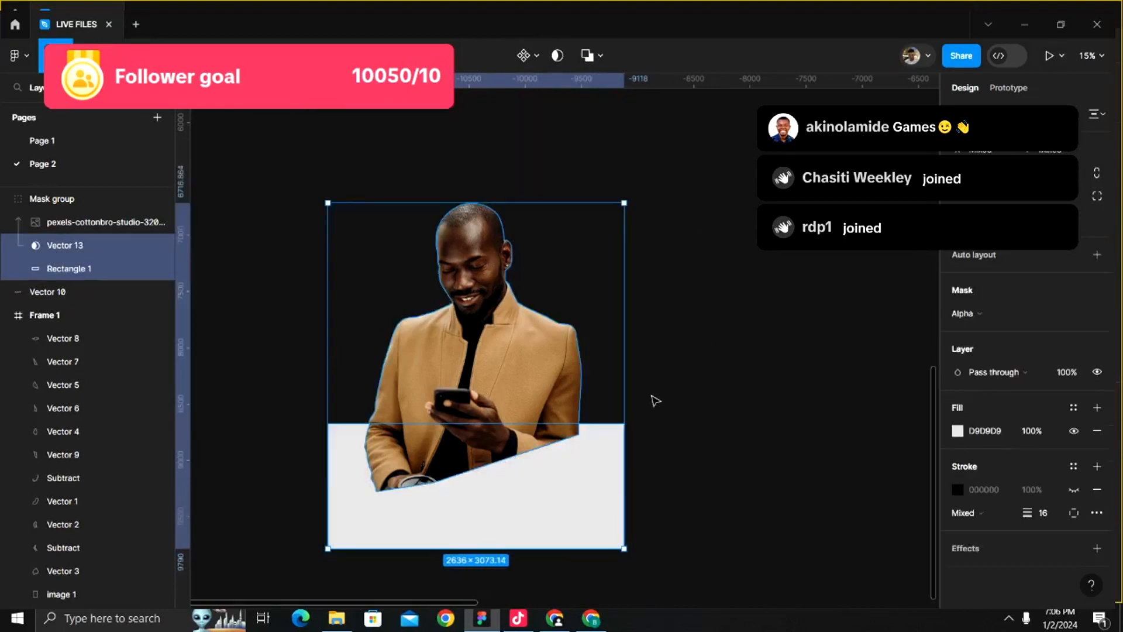
- Move the rectangle to the front of the mask group, above the photo, and subtract it from the Vector 13 silhouette
{"action": "left_click", "coordinate": [663, 424]}
{"action": "left_click", "coordinate": [586, 511]}
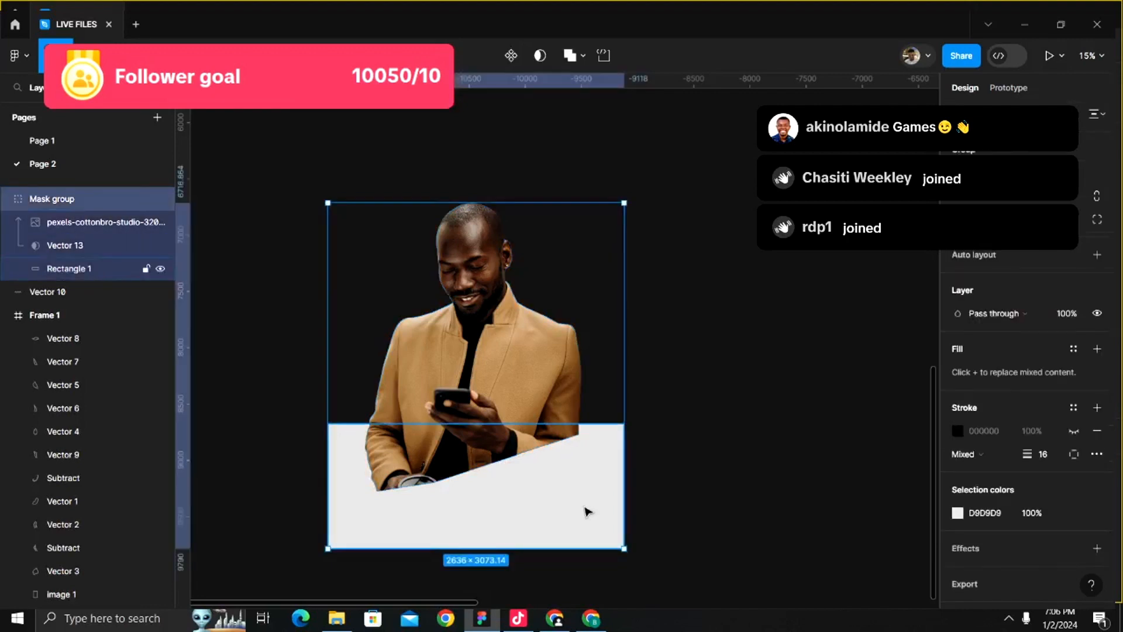
{"action": "key", "text": "Escape"}
{"action": "left_click", "coordinate": [77, 269]}
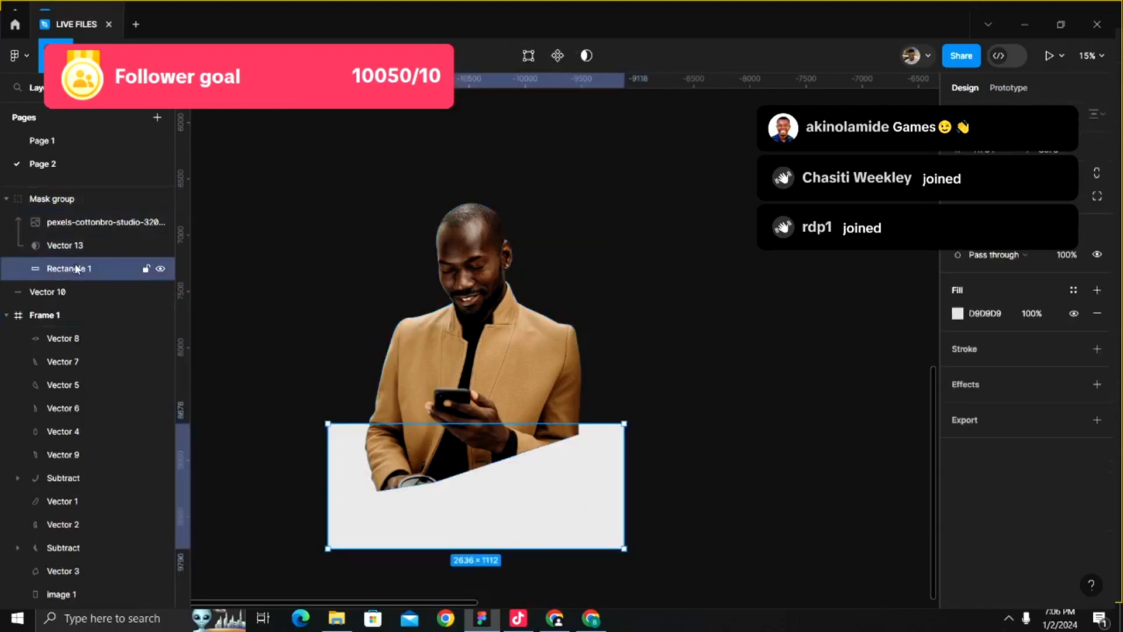
{"action": "left_click_drag", "start_coordinate": [62, 270], "coordinate": [80, 209]}
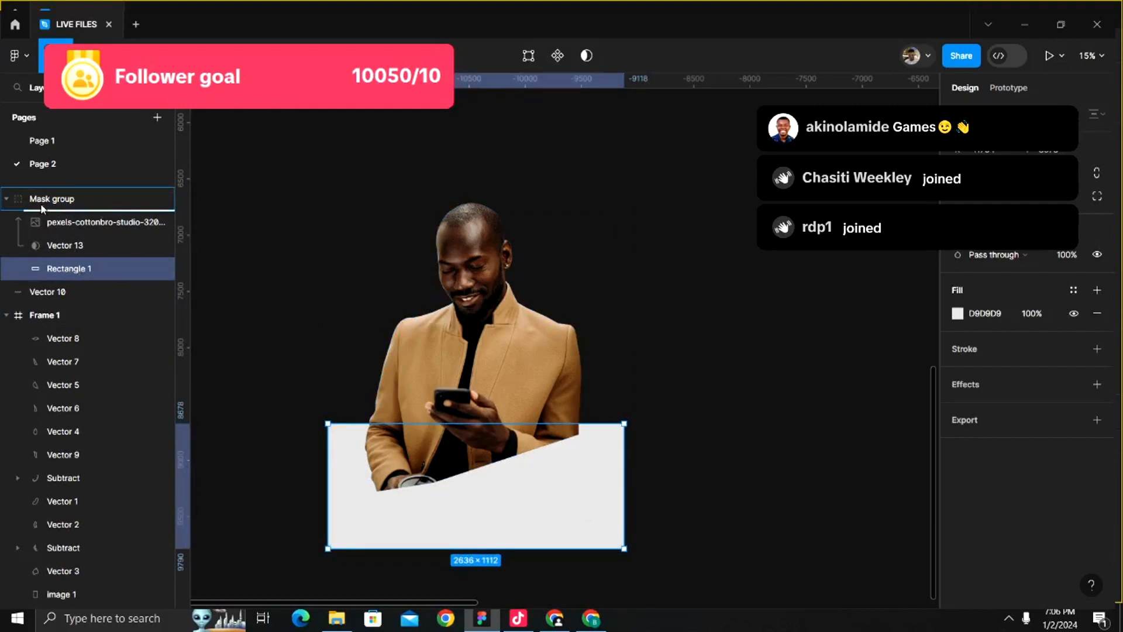
{"action": "left_click_drag", "start_coordinate": [43, 209], "coordinate": [43, 210]}
{"action": "left_click", "coordinate": [72, 269], "text": "shift"}
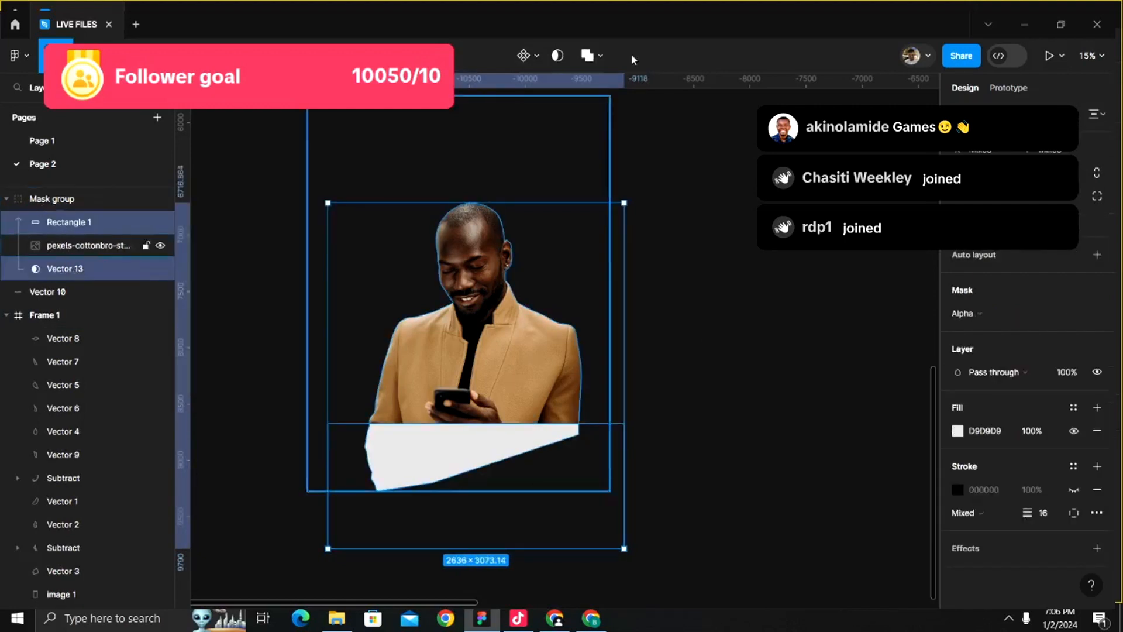
{"action": "left_click", "coordinate": [599, 56]}
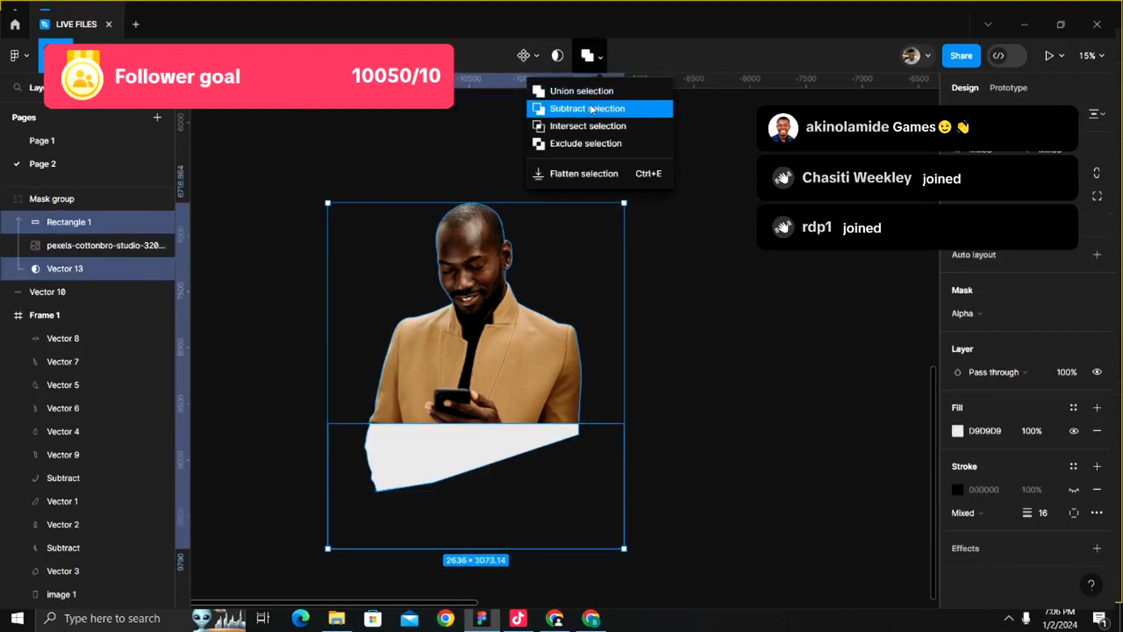
{"action": "left_click", "coordinate": [592, 109]}
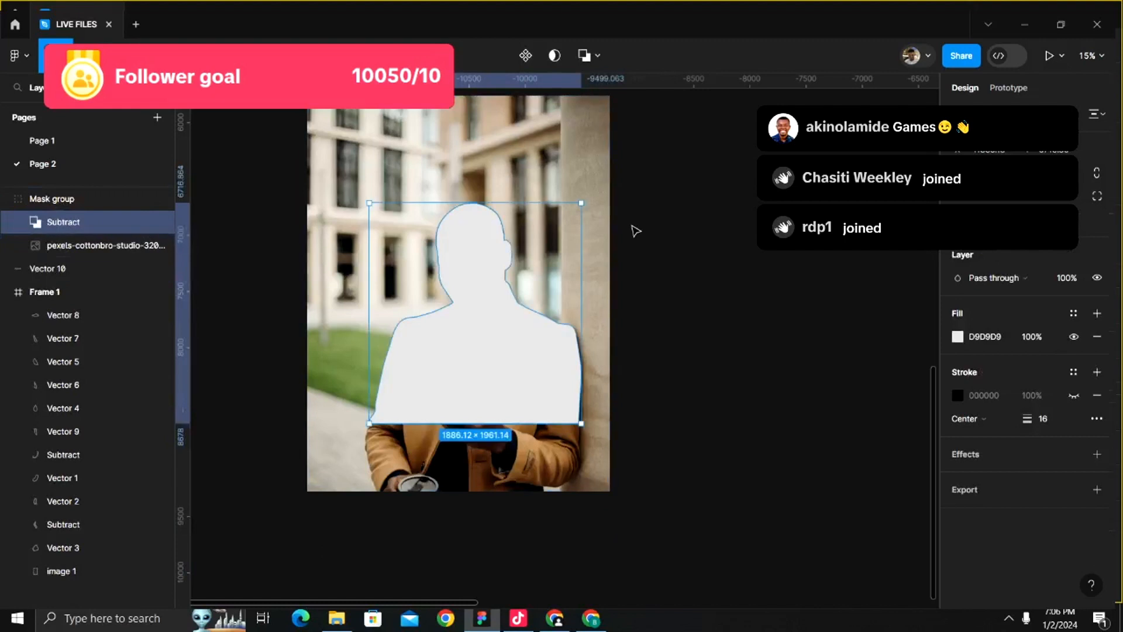
- Flatten the subtracted silhouette in the mask group into a single vector shape
{"action": "left_click", "coordinate": [627, 293]}
{"action": "left_click", "coordinate": [544, 344]}
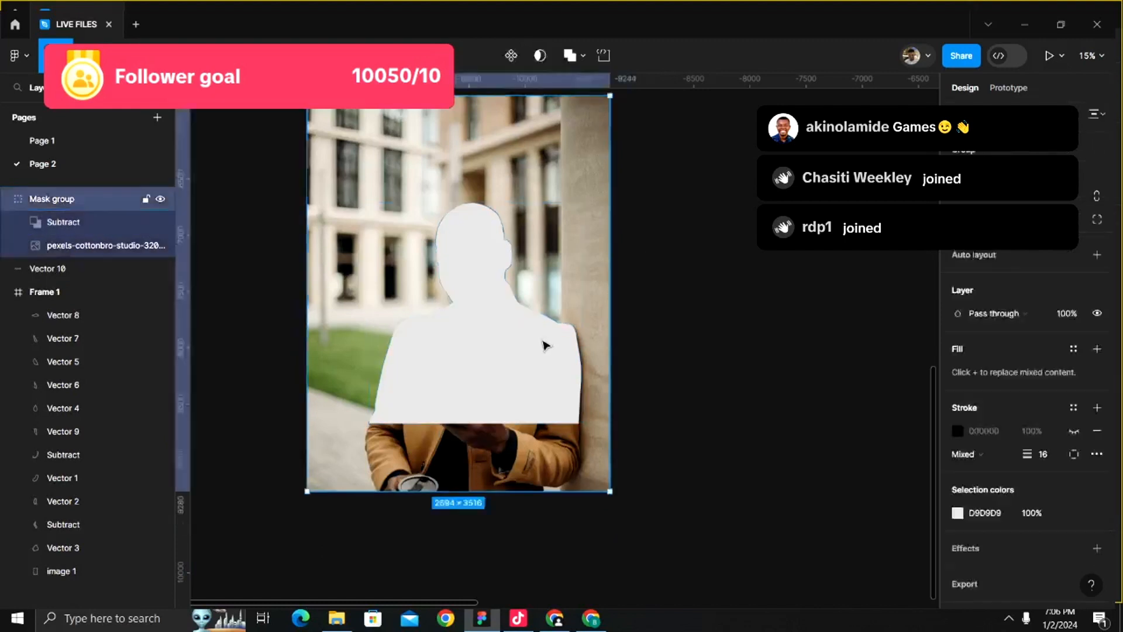
{"action": "right_click", "coordinate": [545, 344]}
{"action": "left_click", "coordinate": [460, 370]}
{"action": "right_click", "coordinate": [460, 370]}
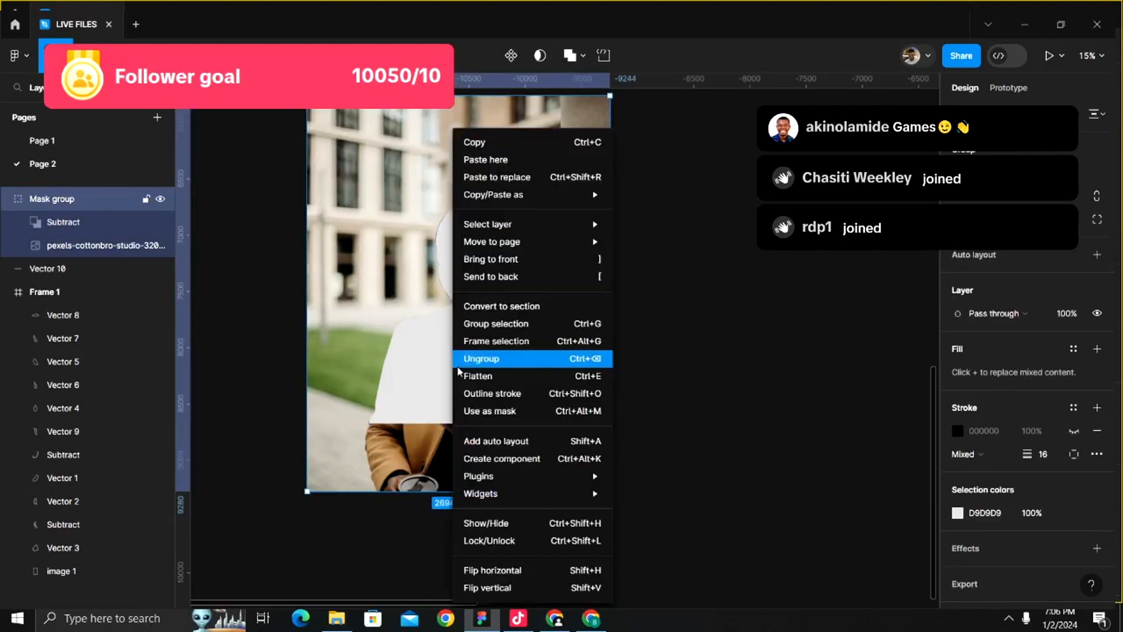
{"action": "left_click", "coordinate": [327, 335]}
{"action": "left_click", "coordinate": [64, 232]}
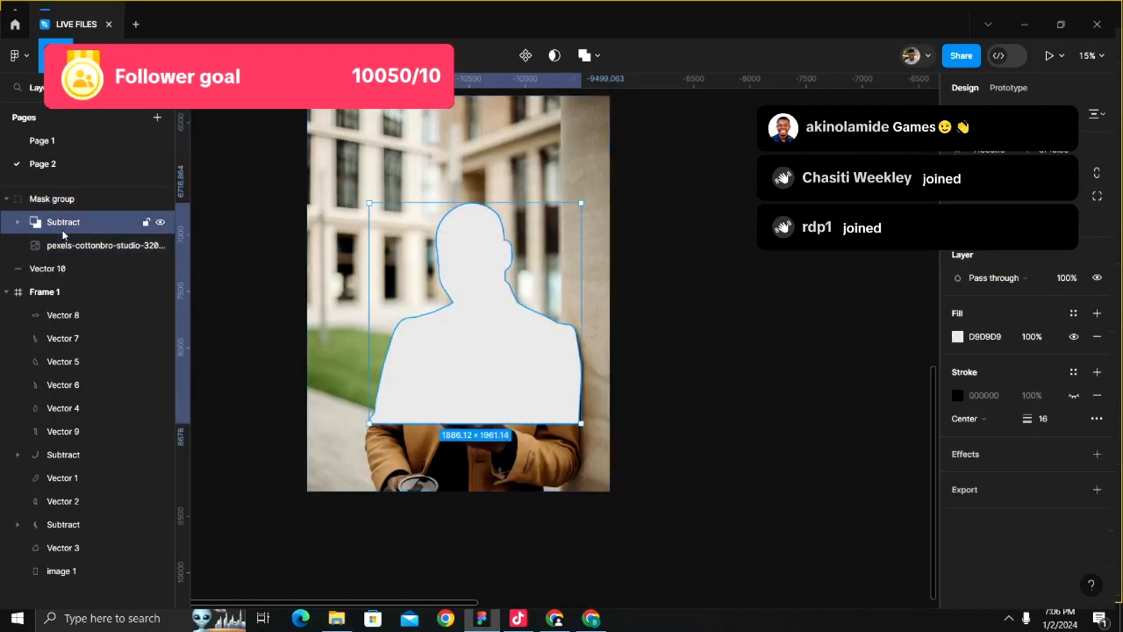
{"action": "right_click", "coordinate": [64, 234]}
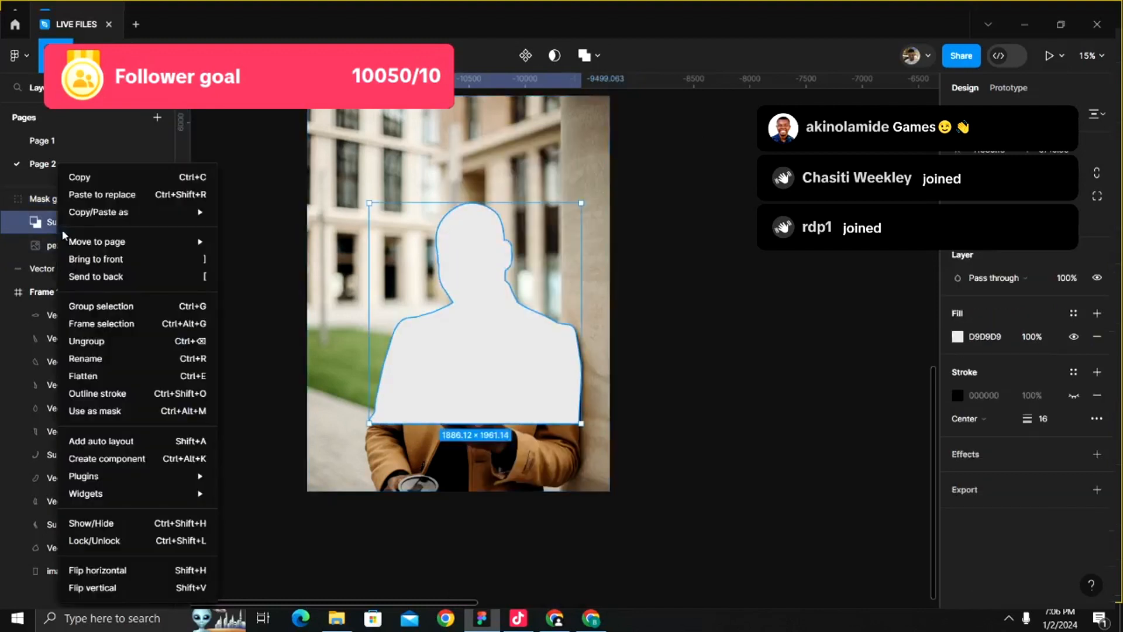
{"action": "left_click", "coordinate": [106, 373]}
{"action": "left_click", "coordinate": [744, 271]}
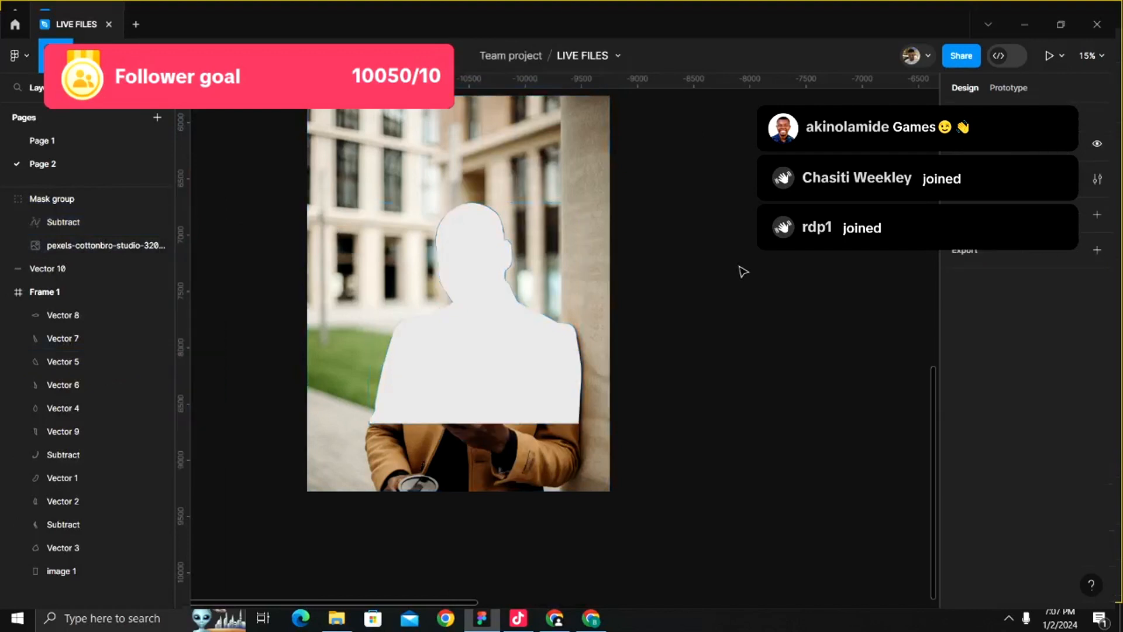
- Ungroup the mask group and bring the portrait photo in front of the trimmed silhouette
{"action": "left_click", "coordinate": [604, 243]}
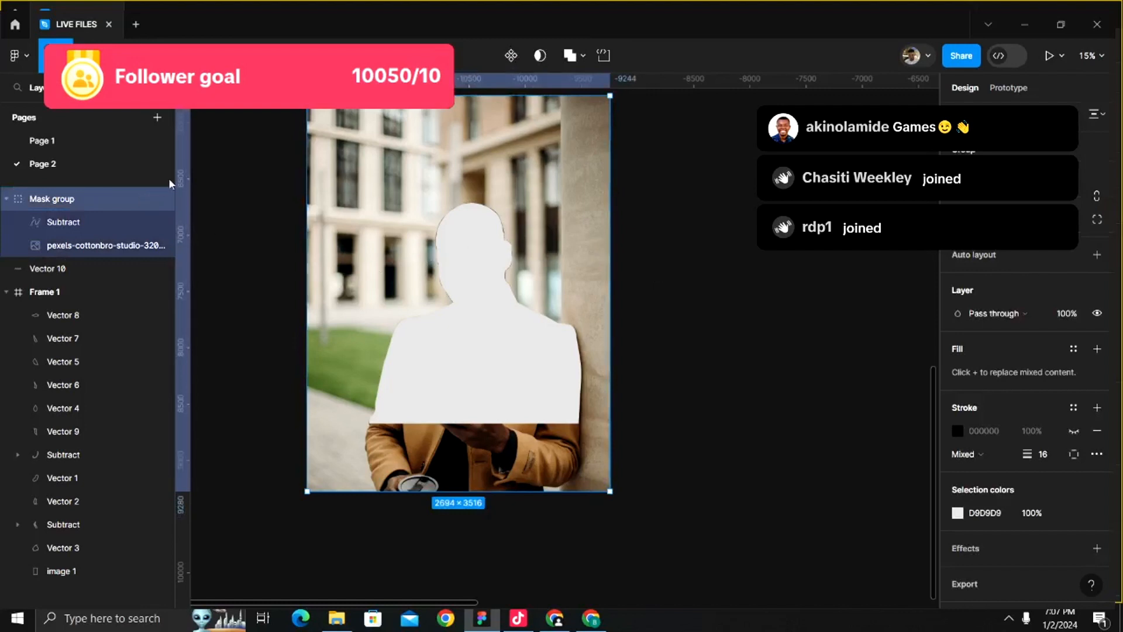
{"action": "key", "text": "ctrl+shift+g"}
{"action": "left_click", "coordinate": [747, 201]}
{"action": "left_click", "coordinate": [581, 240]}
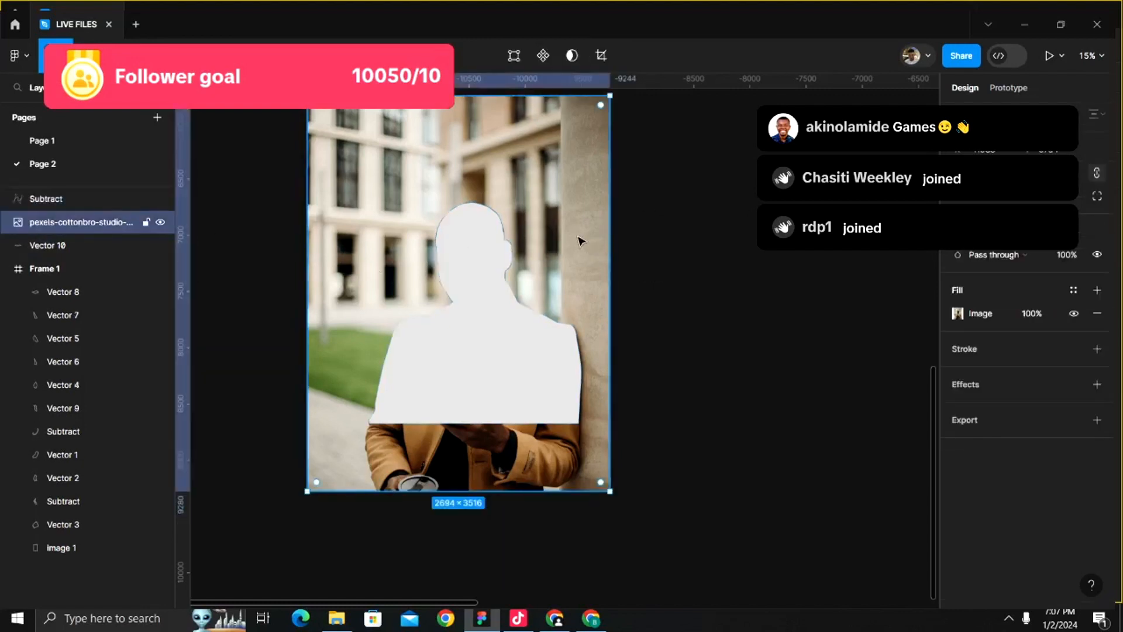
{"action": "key", "text": "ctrl+]"}
{"action": "left_click", "coordinate": [714, 250]}
- Select the photo together with the trimmed silhouette and mask the photo with that shape
{"action": "left_click_drag", "start_coordinate": [710, 244], "coordinate": [580, 299]}
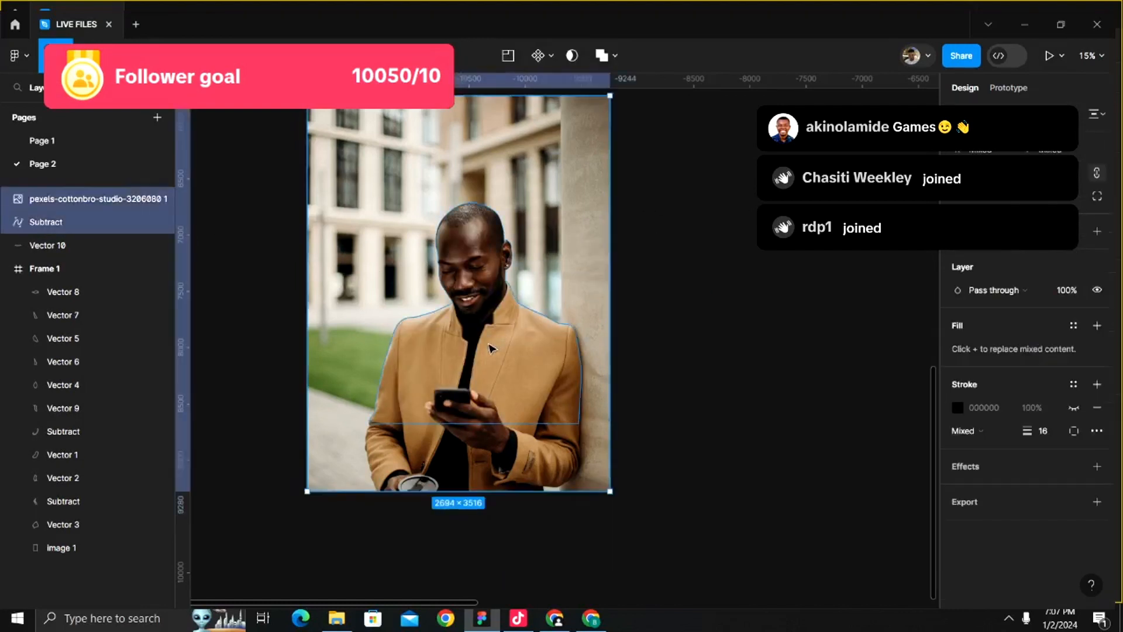
{"action": "right_click", "coordinate": [484, 147]}
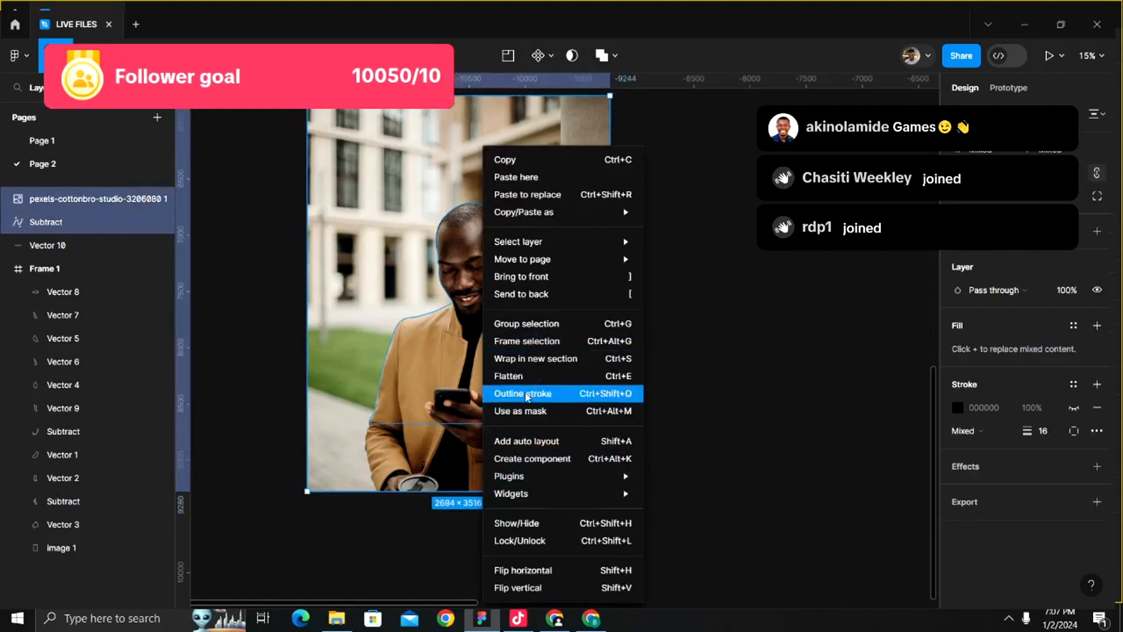
{"action": "left_click", "coordinate": [526, 410]}
{"action": "left_click", "coordinate": [670, 323]}
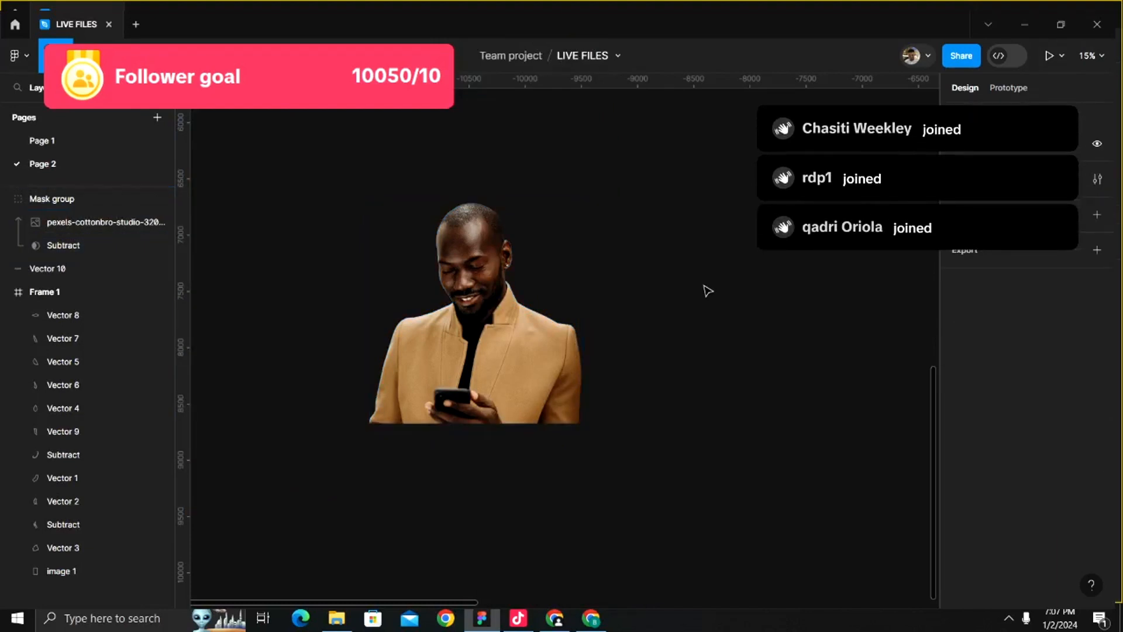
- Draw a frame about 2274 × 2352 around the cutout, with its lower edge along the cutout's straight base
{"action": "key", "text": "f"}
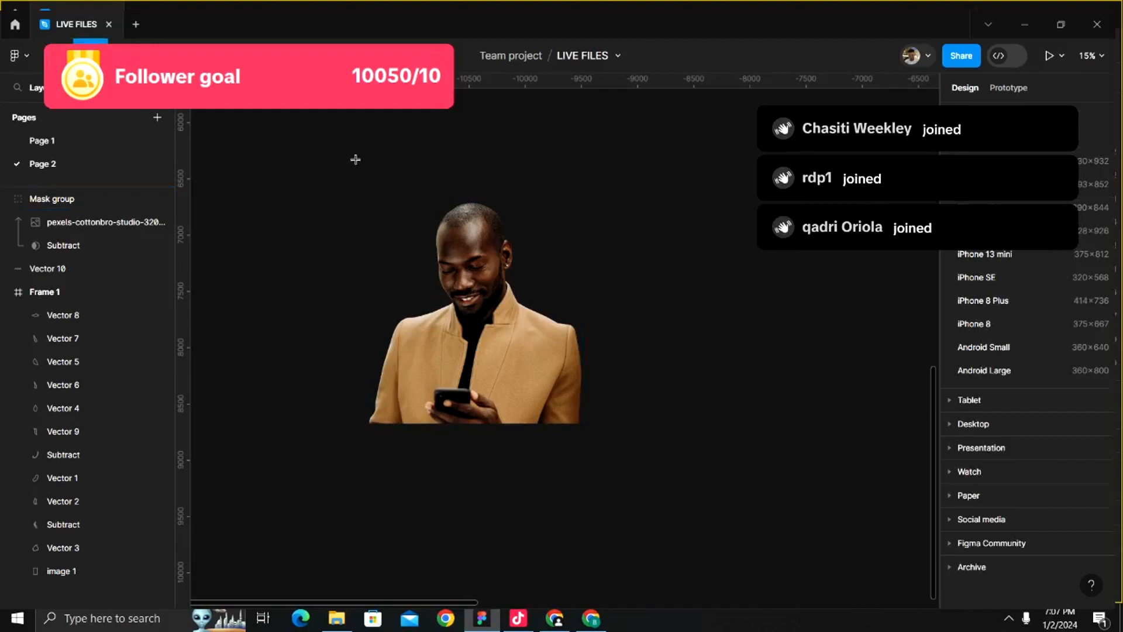
{"action": "left_click_drag", "start_coordinate": [356, 160], "coordinate": [611, 422]}
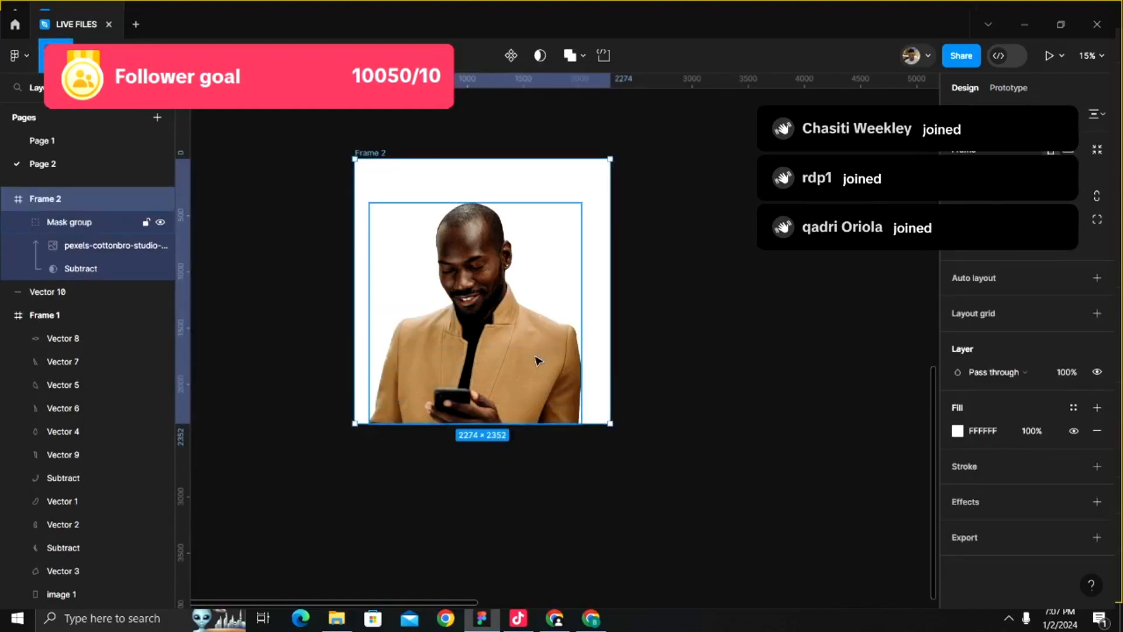
{"action": "scroll", "coordinate": [538, 359], "scroll_direction": "up", "scroll_amount": 5}
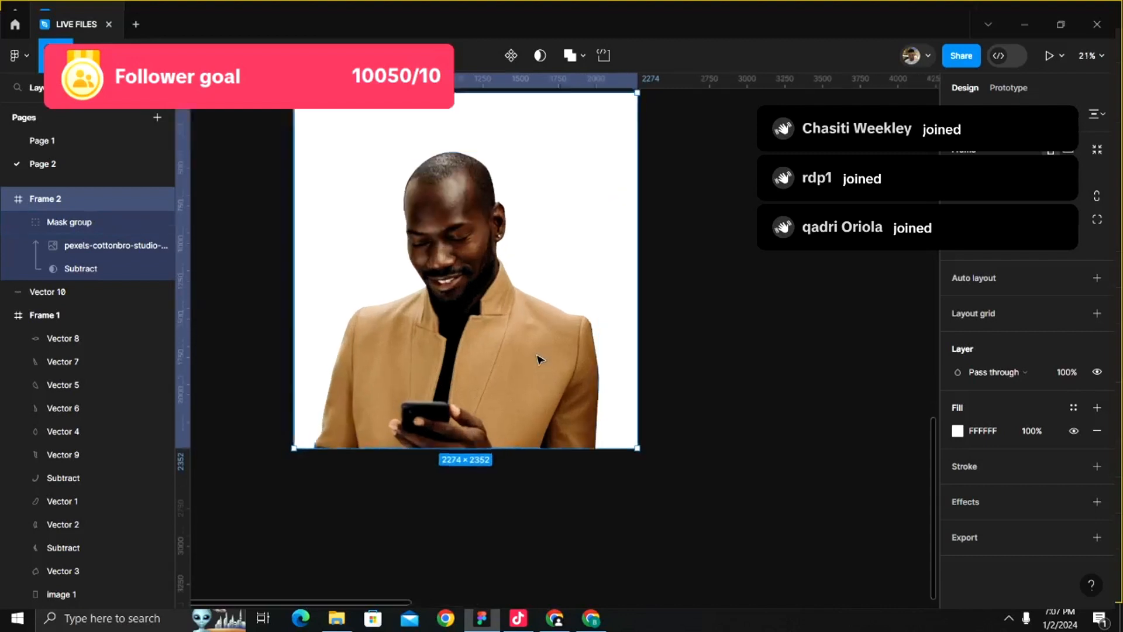
{"action": "scroll", "coordinate": [539, 360], "scroll_direction": "up", "scroll_amount": 3}
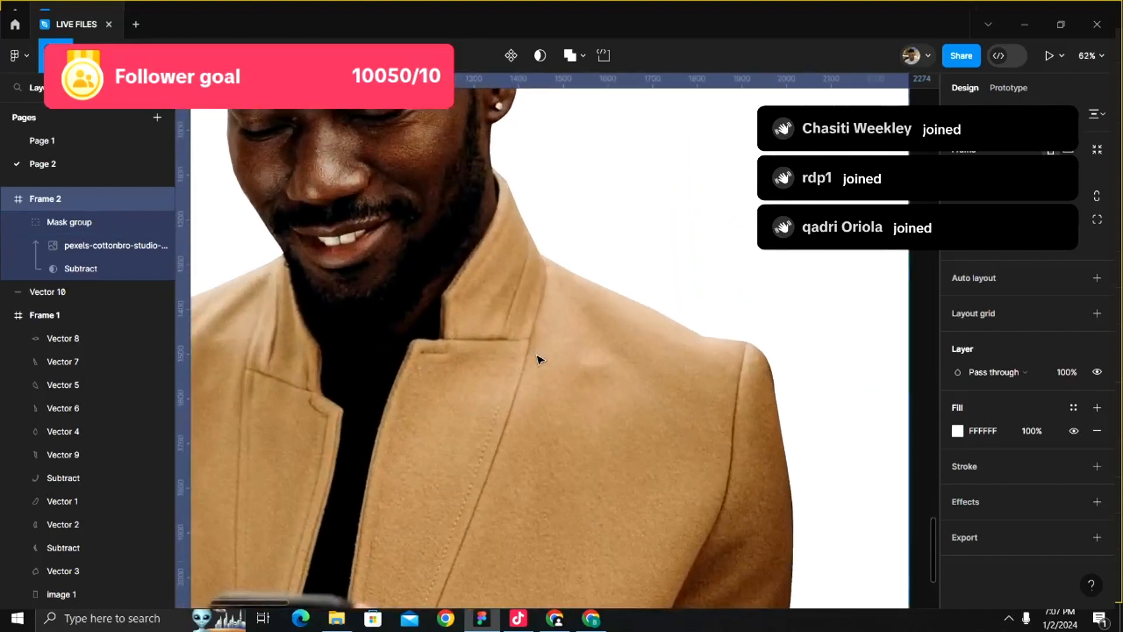
{"action": "scroll", "coordinate": [538, 360], "scroll_direction": "down", "scroll_amount": 2}
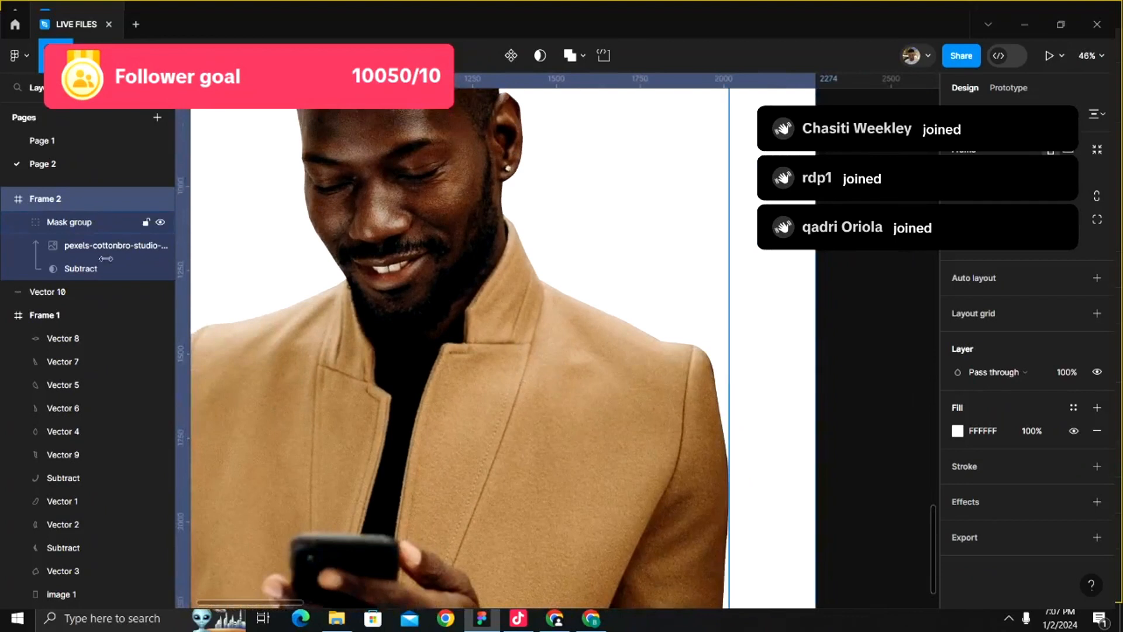
- Add an effect to the Subtract mask shape in Frame 2 and set its type to Layer blur
{"action": "left_click", "coordinate": [81, 269]}
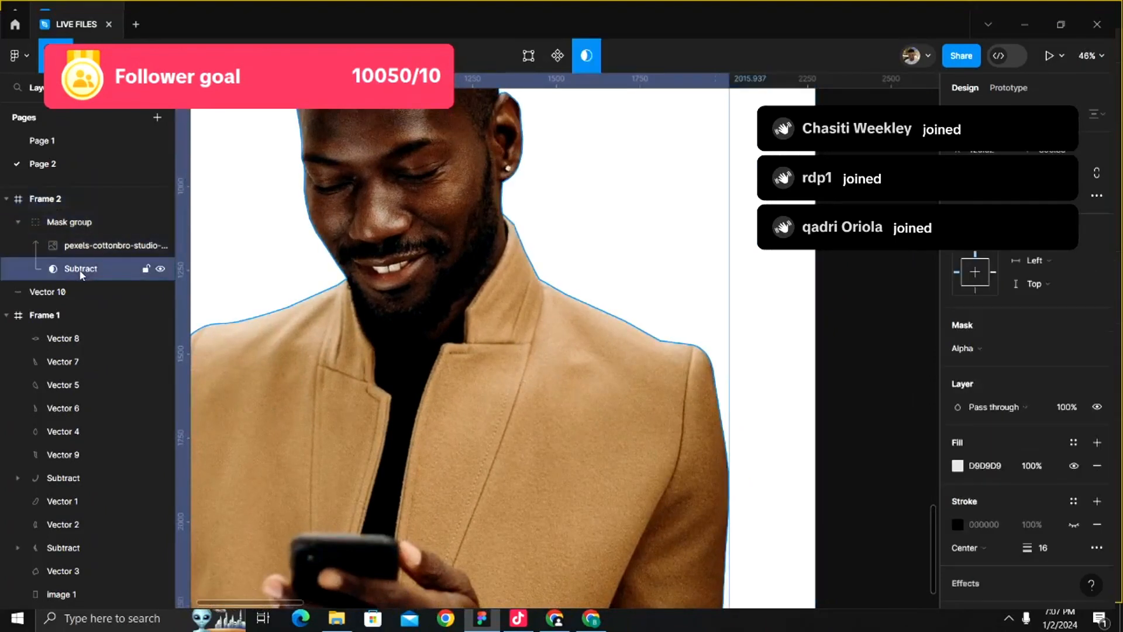
{"action": "scroll", "coordinate": [458, 285], "scroll_direction": "down", "scroll_amount": 1}
{"action": "scroll", "coordinate": [458, 285], "scroll_direction": "down", "scroll_amount": 2}
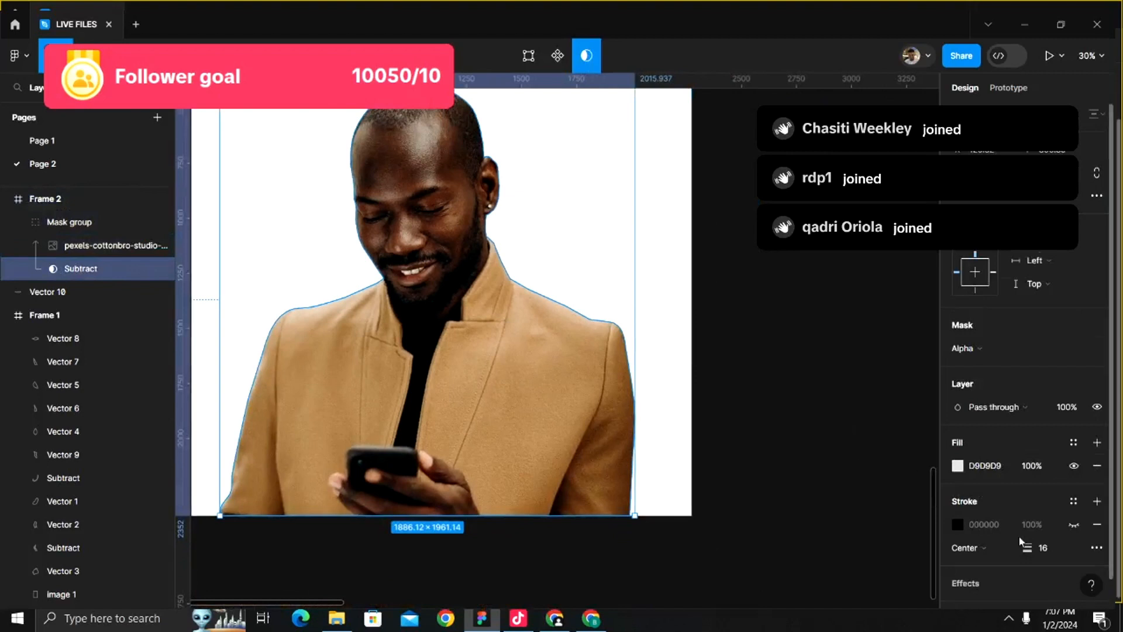
{"action": "scroll", "coordinate": [1002, 536], "scroll_direction": "down", "scroll_amount": 1}
{"action": "left_click", "coordinate": [1097, 554]}
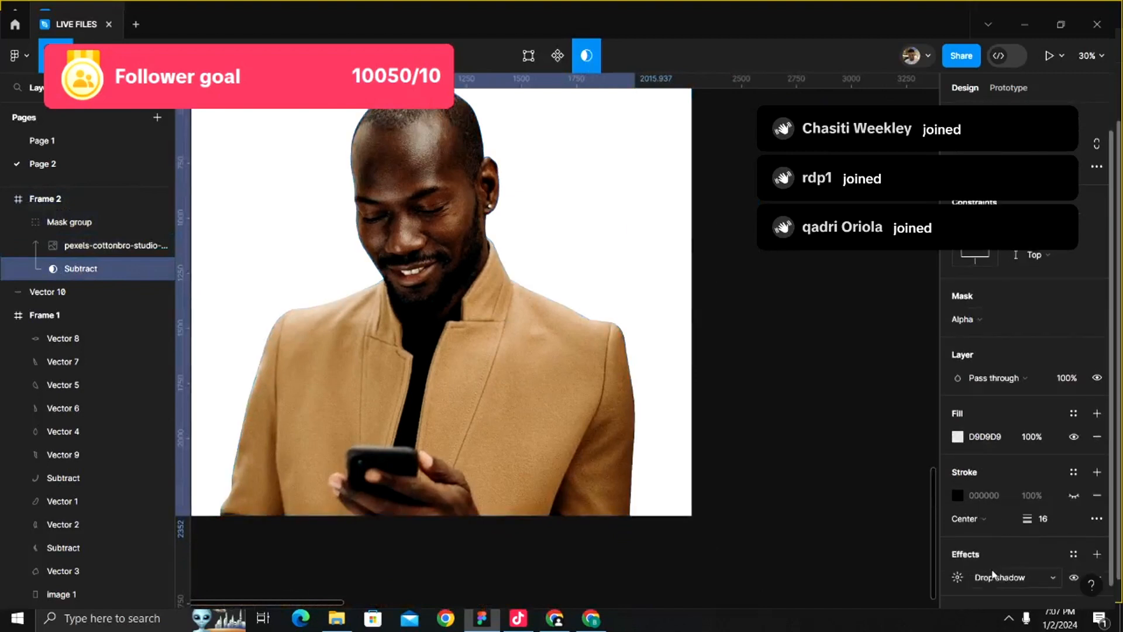
{"action": "left_click", "coordinate": [996, 577]}
{"action": "left_click", "coordinate": [1001, 572]}
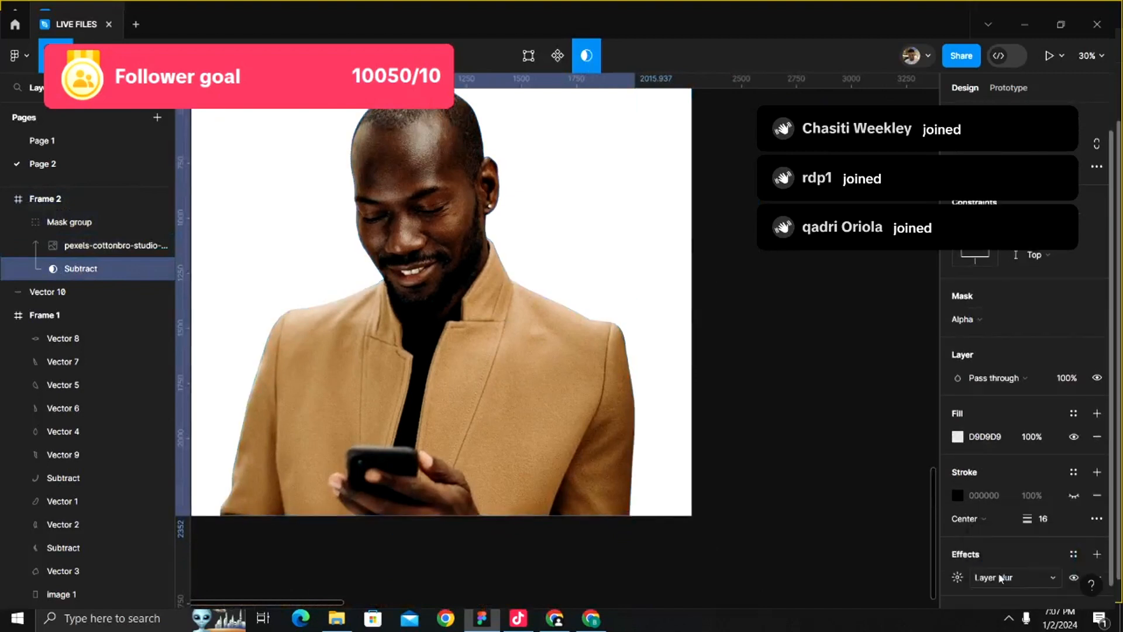
- Hide the mask shape's layer blur to compare the coat's shoulder edge with and without it
{"action": "scroll", "coordinate": [594, 298], "scroll_direction": "up", "scroll_amount": 10}
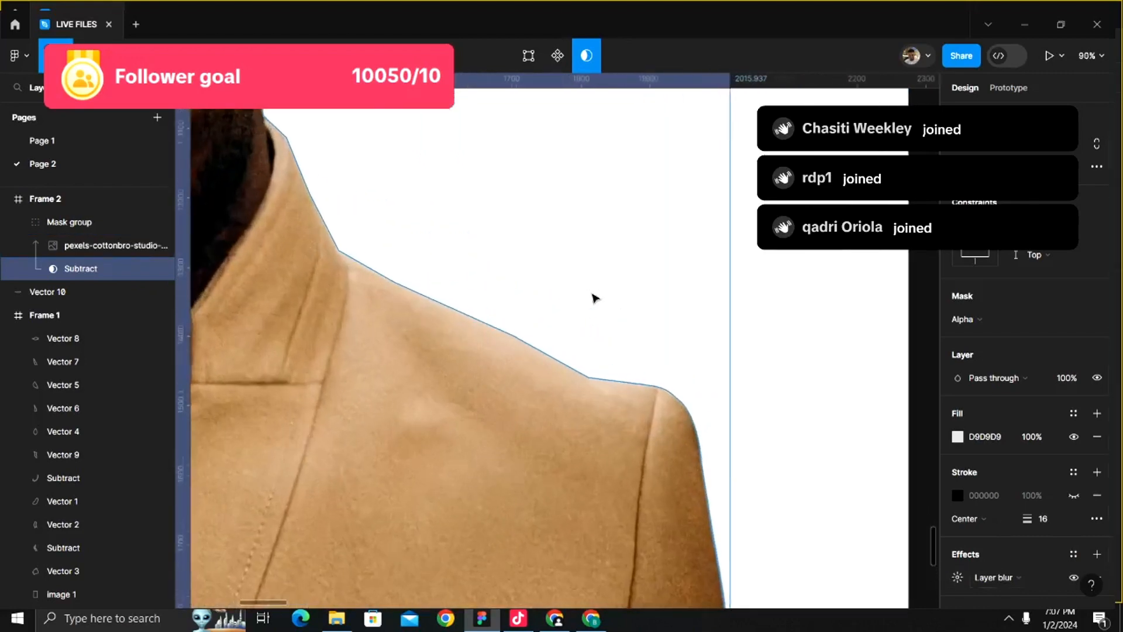
{"action": "left_click", "coordinate": [728, 322]}
{"action": "left_click", "coordinate": [777, 364]}
{"action": "scroll", "coordinate": [777, 364], "scroll_direction": "down", "scroll_amount": 2}
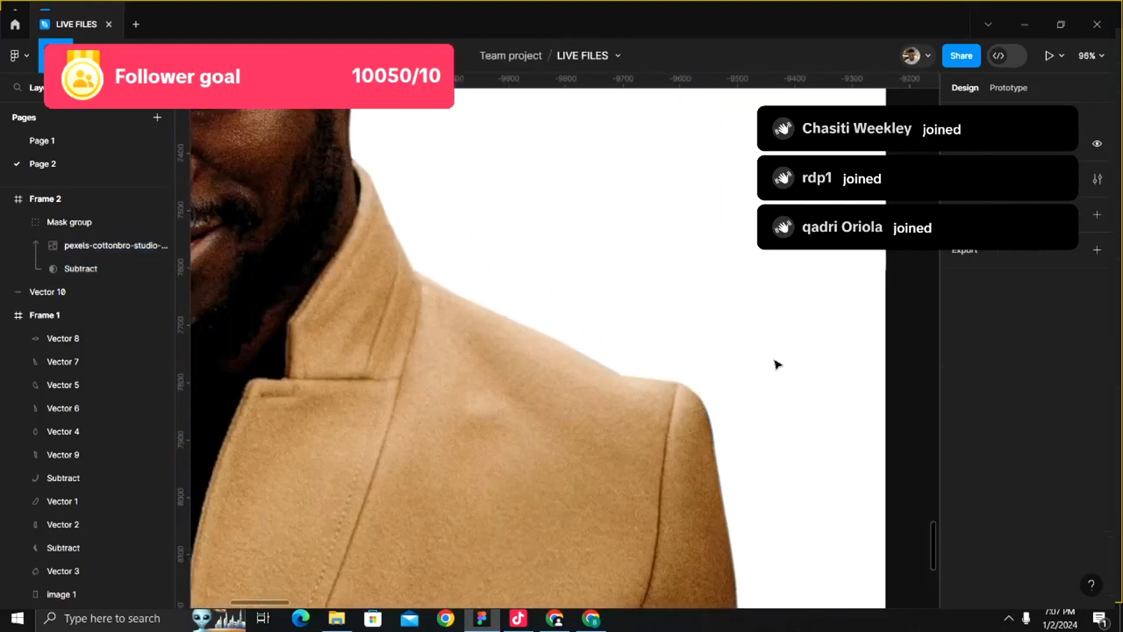
{"action": "scroll", "coordinate": [727, 443], "scroll_direction": "up", "scroll_amount": 3}
{"action": "left_click", "coordinate": [644, 428]}
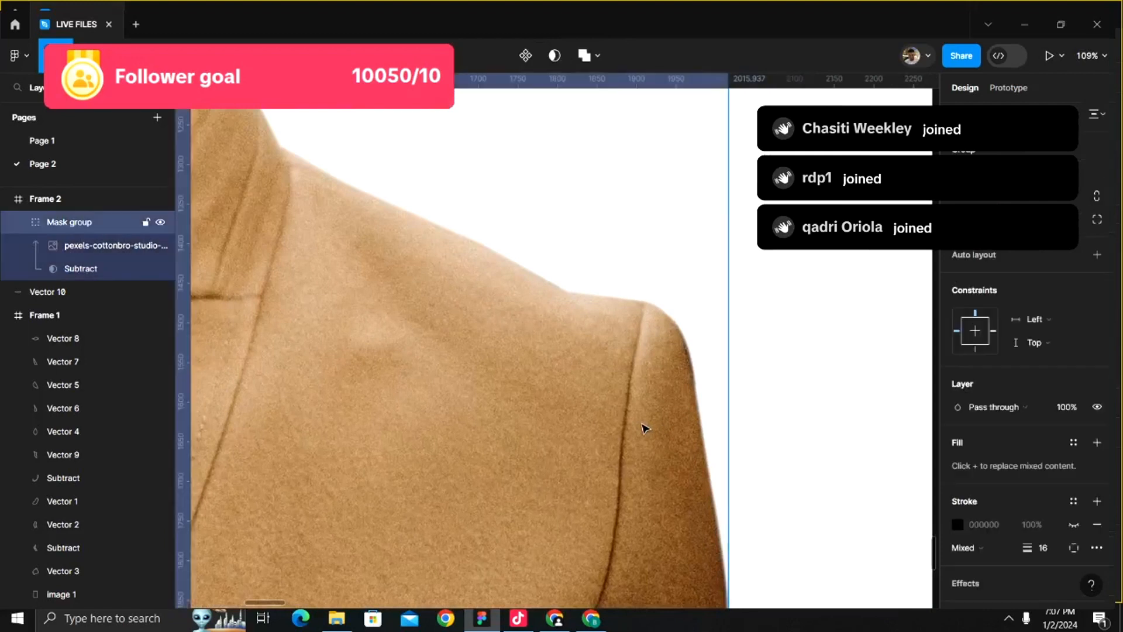
{"action": "left_click", "coordinate": [78, 268]}
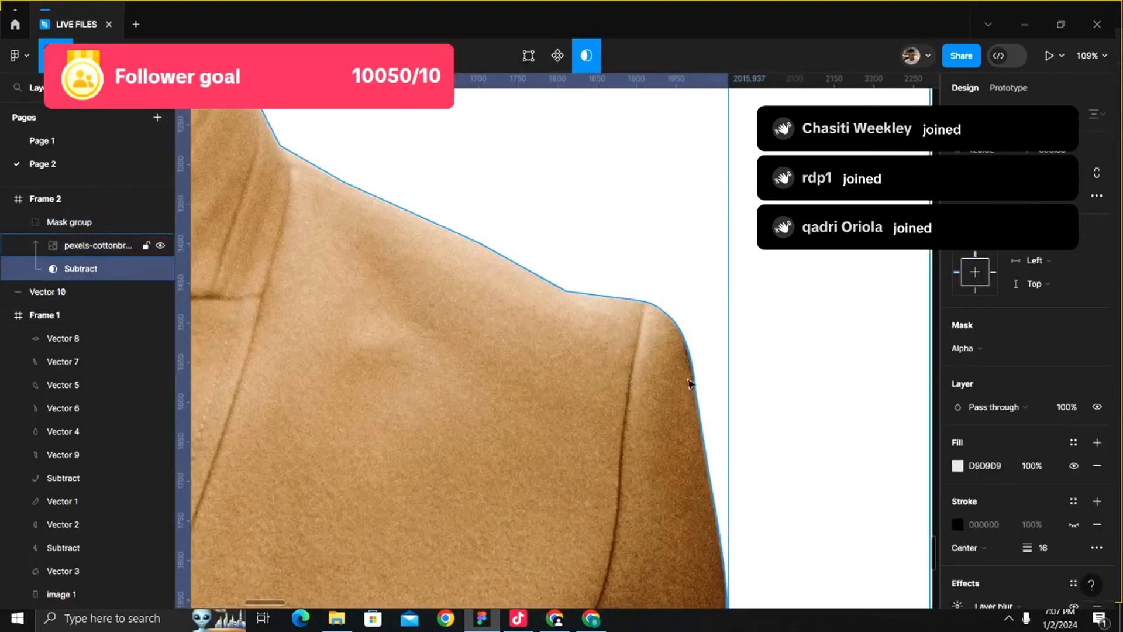
{"action": "scroll", "coordinate": [1094, 518], "scroll_direction": "down", "scroll_amount": 2}
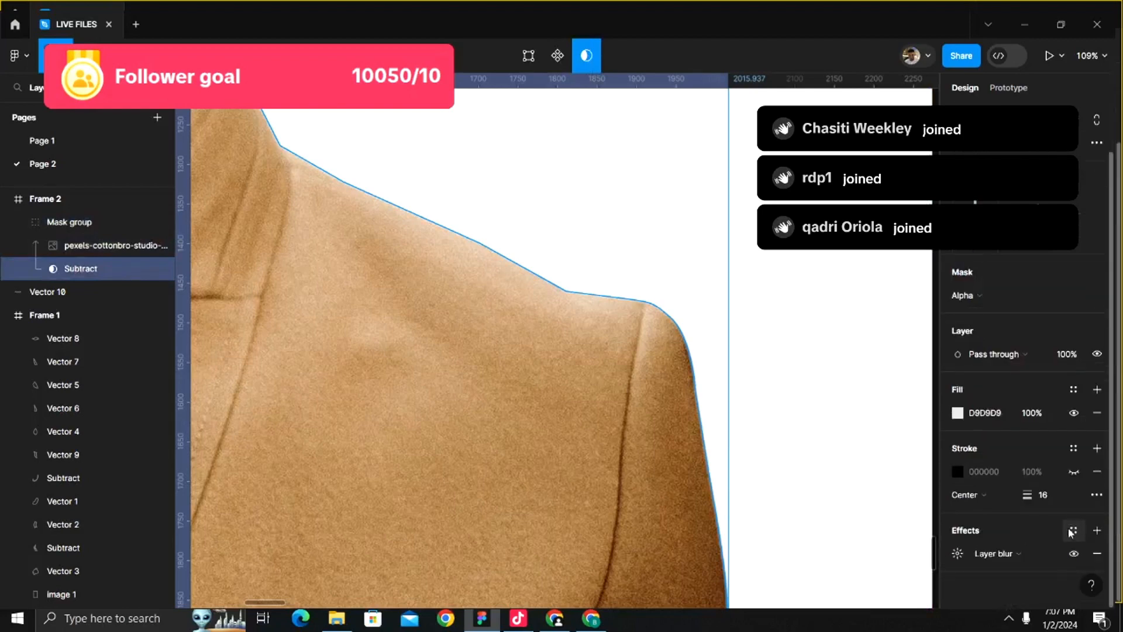
{"action": "left_click", "coordinate": [1074, 554]}
{"action": "scroll", "coordinate": [710, 354], "scroll_direction": "up", "scroll_amount": 5}
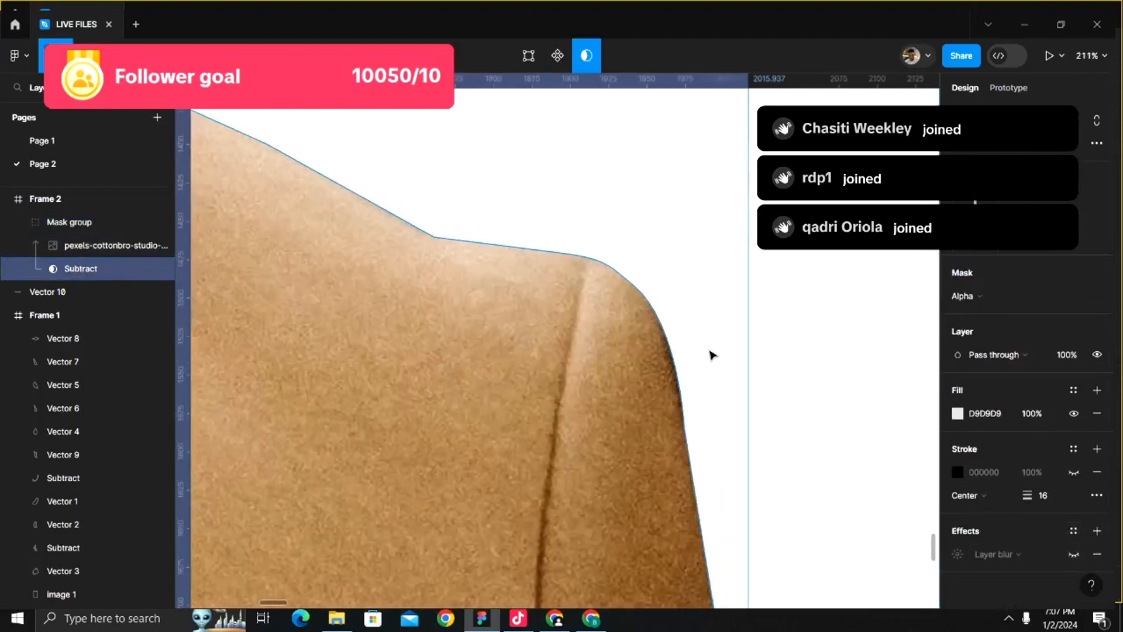
{"action": "left_click", "coordinate": [786, 355]}
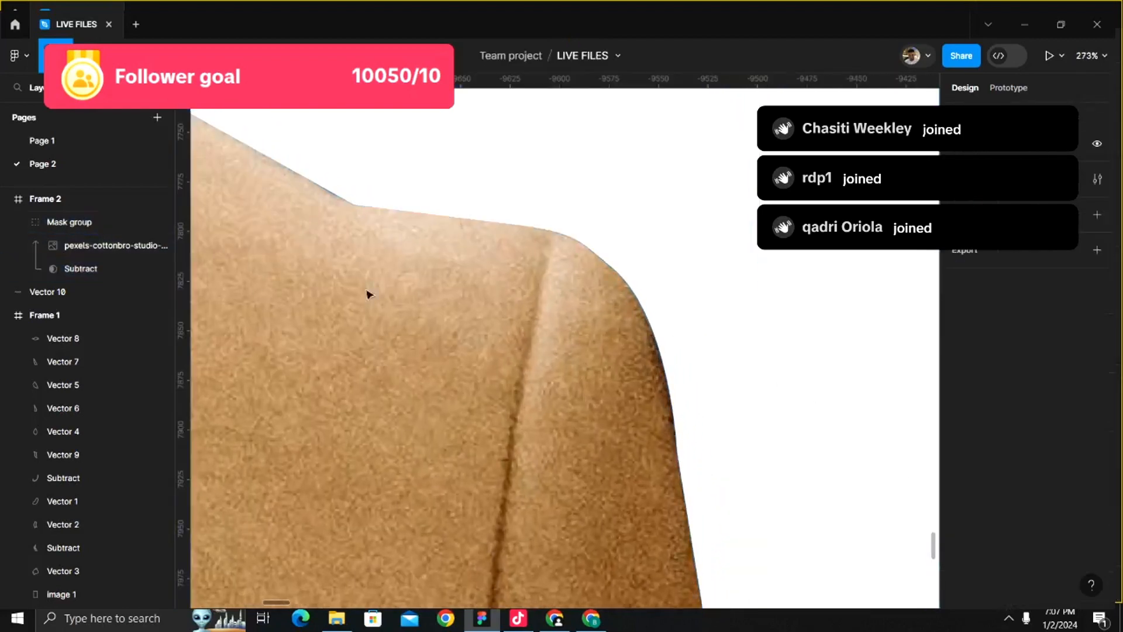
- Show the mask shape's layer blur again and check the softened outline around the man's head and coat
{"action": "left_click", "coordinate": [98, 268]}
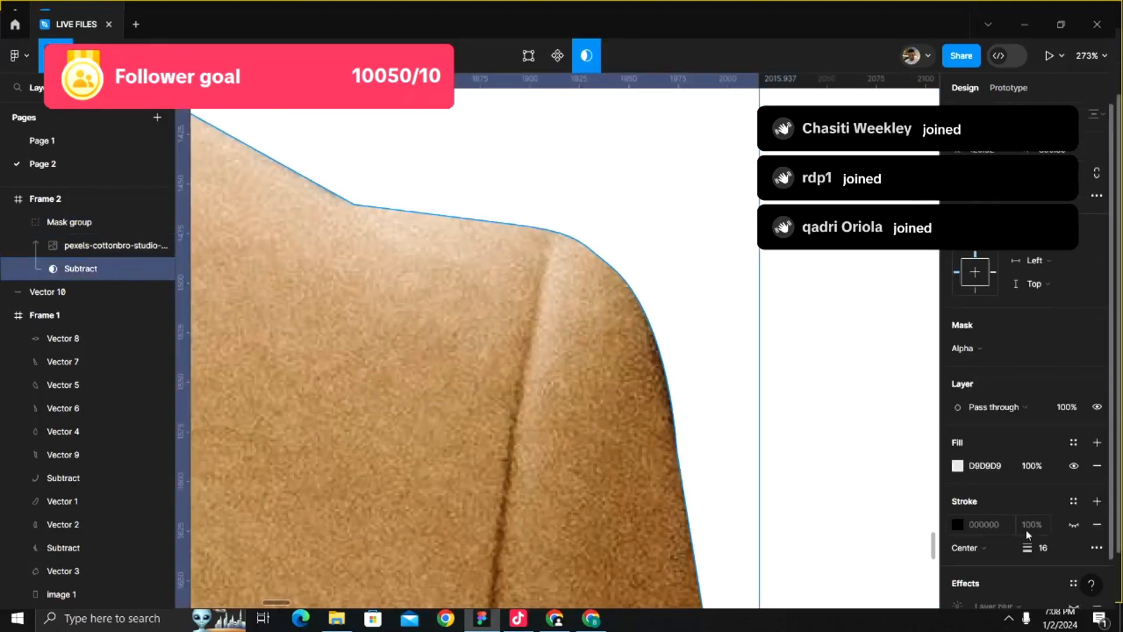
{"action": "scroll", "coordinate": [1036, 532], "scroll_direction": "down", "scroll_amount": 2}
{"action": "left_click", "coordinate": [1073, 553]}
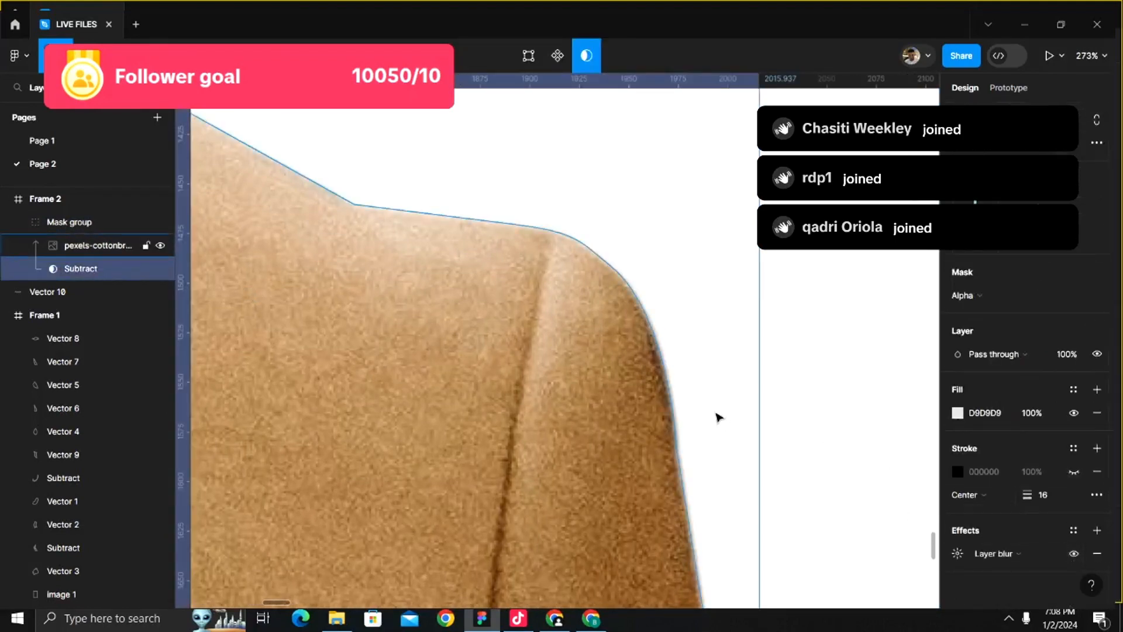
{"action": "scroll", "coordinate": [717, 413], "scroll_direction": "down", "scroll_amount": 12}
{"action": "right_click", "coordinate": [771, 405]}
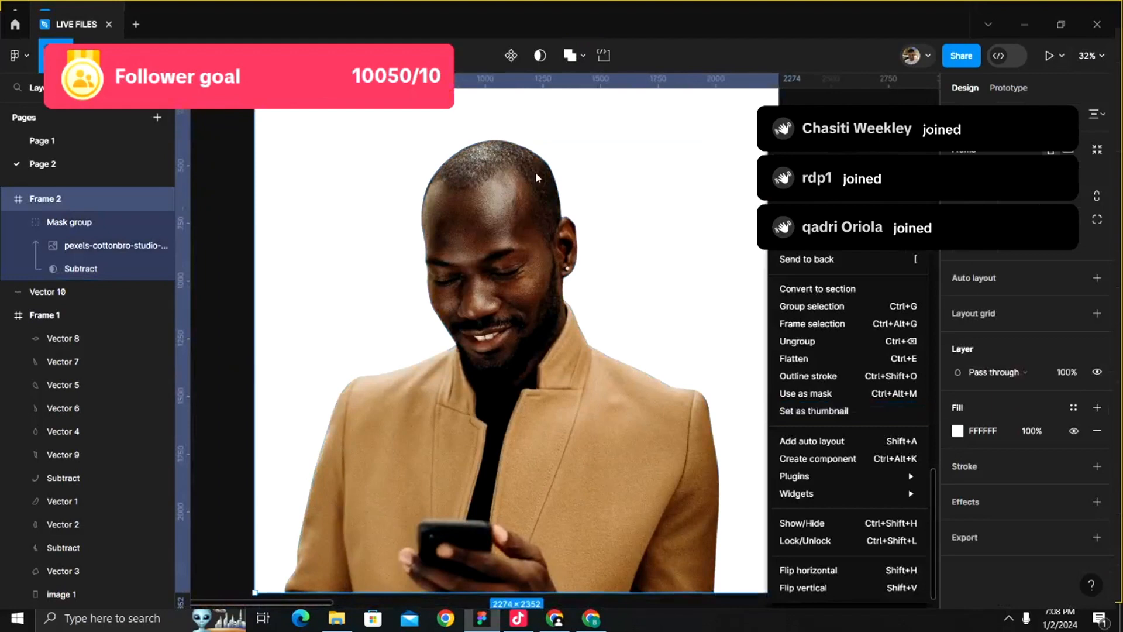
{"action": "scroll", "coordinate": [537, 175], "scroll_direction": "up", "scroll_amount": 5}
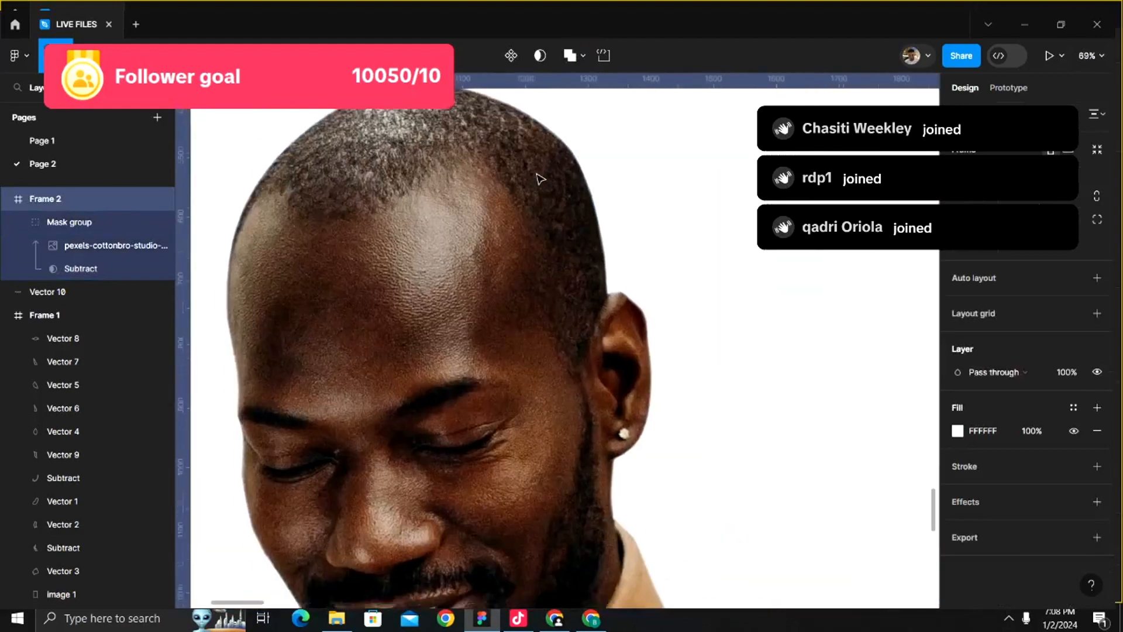
{"action": "scroll", "coordinate": [537, 176], "scroll_direction": "down", "scroll_amount": 5}
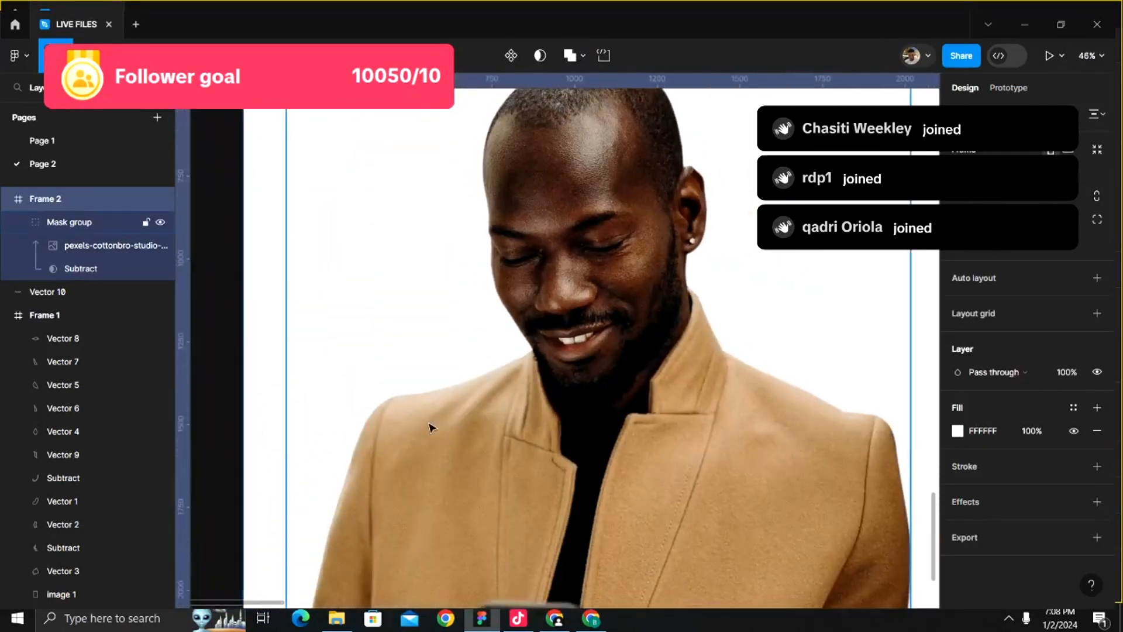
{"action": "scroll", "coordinate": [430, 427], "scroll_direction": "down", "scroll_amount": 5}
{"action": "scroll", "coordinate": [430, 428], "scroll_direction": "down", "scroll_amount": 5}
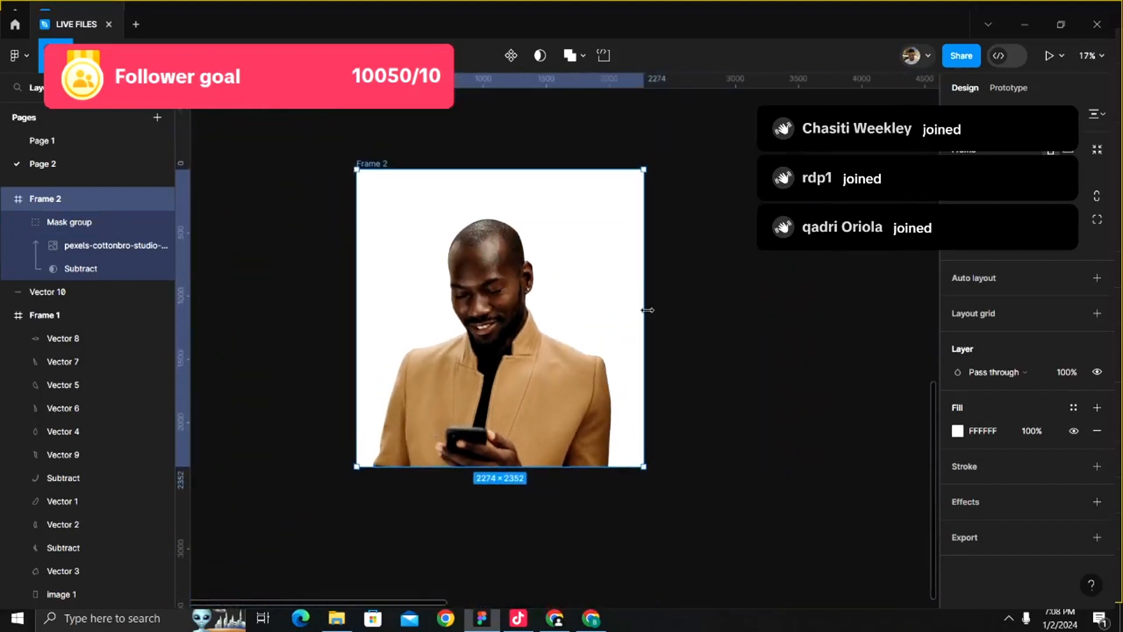
- Move the masked cutout group out of Frame 2 onto the empty canvas beside it
{"action": "left_click", "coordinate": [563, 373]}
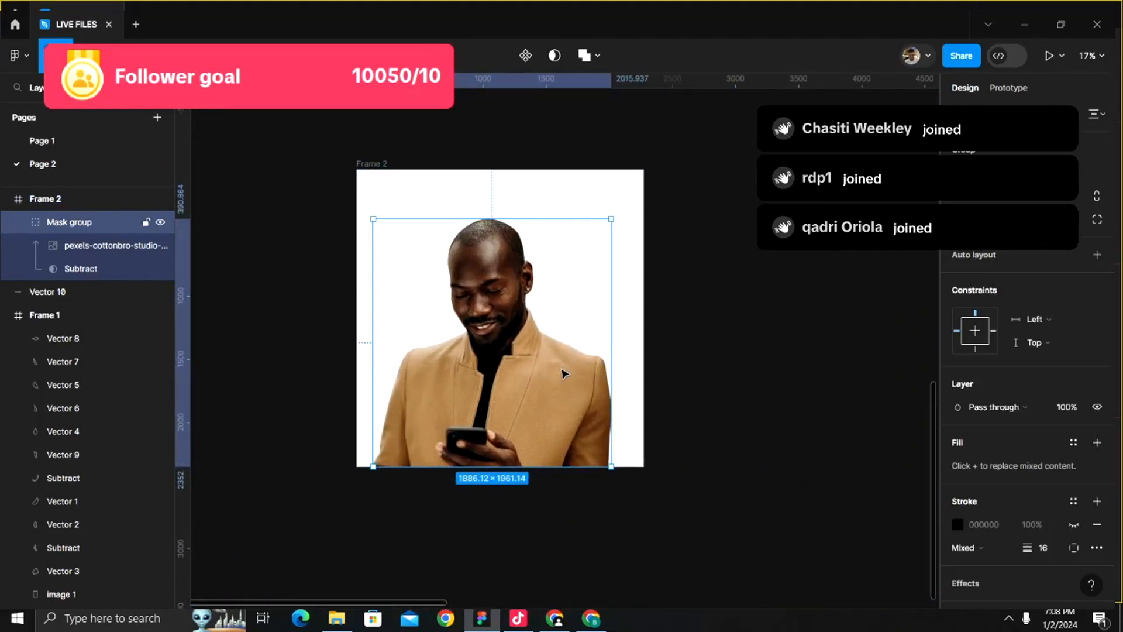
{"action": "scroll", "coordinate": [563, 373], "scroll_direction": "down", "scroll_amount": 2}
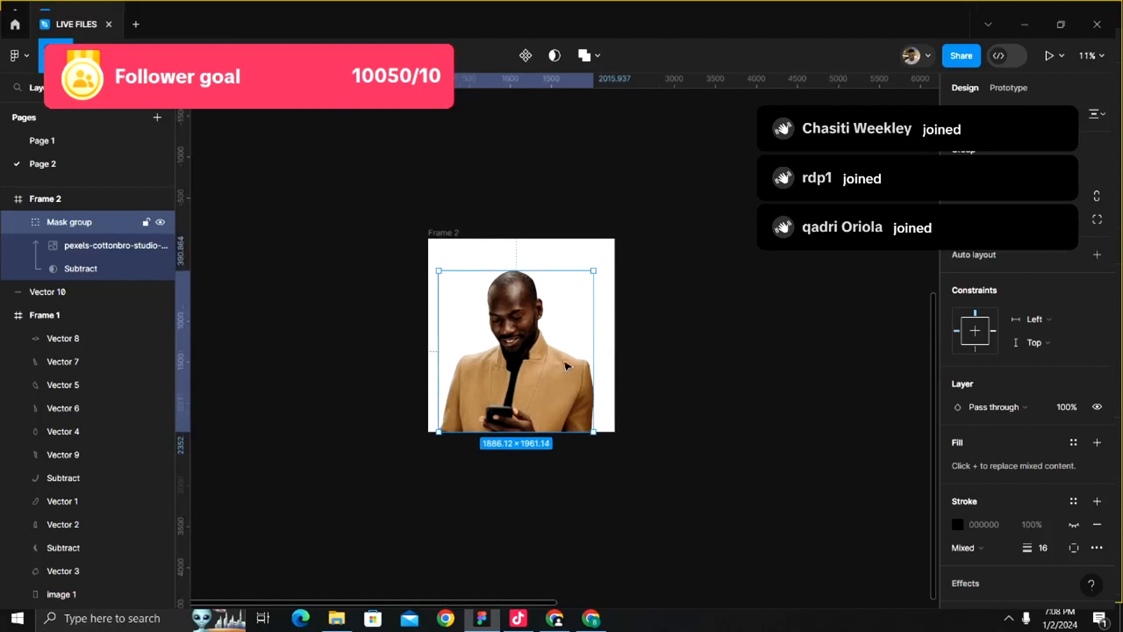
{"action": "left_click_drag", "start_coordinate": [564, 374], "coordinate": [754, 247]}
{"action": "scroll", "coordinate": [754, 247], "scroll_direction": "right", "scroll_amount": 3}
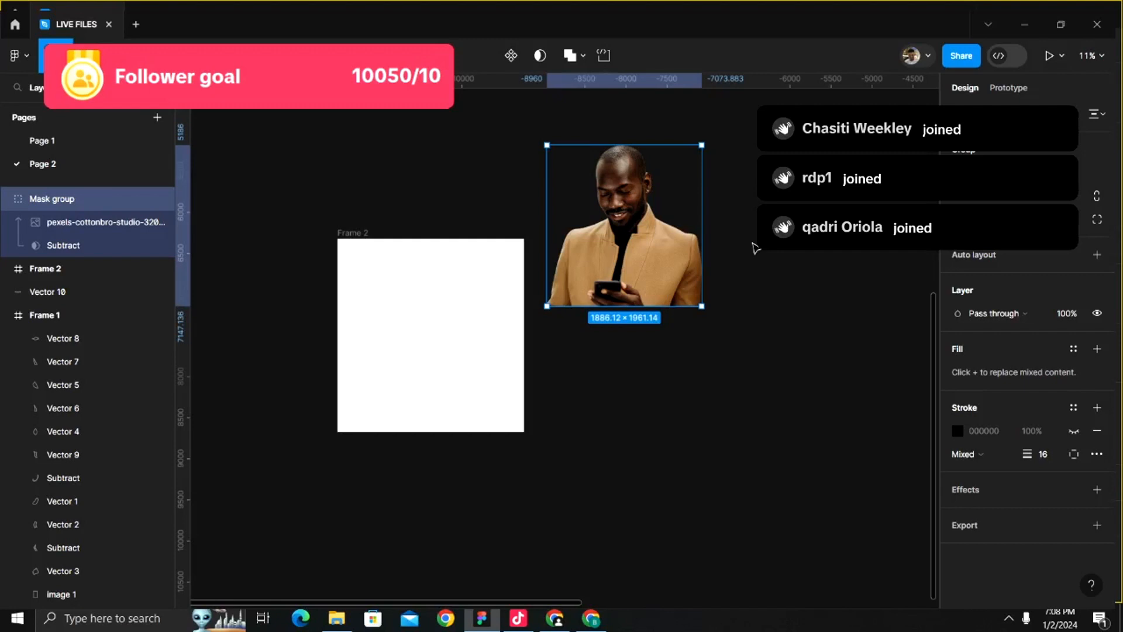
{"action": "scroll", "coordinate": [753, 246], "scroll_direction": "right", "scroll_amount": 2}
{"action": "scroll", "coordinate": [715, 286], "scroll_direction": "up", "scroll_amount": 2}
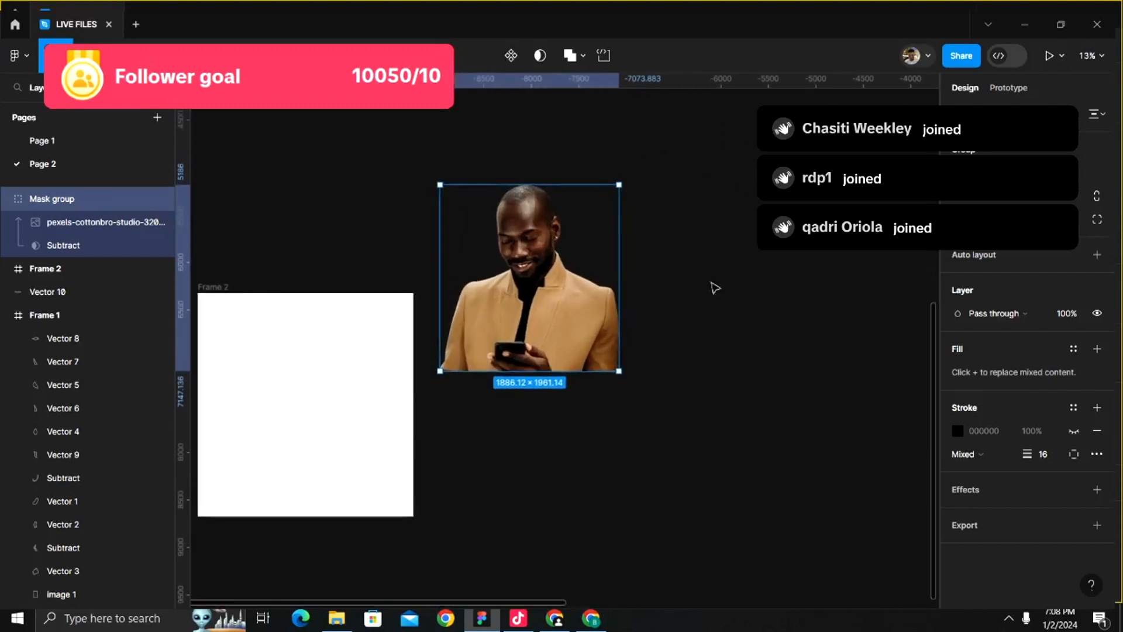
- Delete the empty white Frame 2
{"action": "left_click", "coordinate": [679, 307]}
{"action": "left_click", "coordinate": [358, 419]}
{"action": "key", "text": "Delete"}
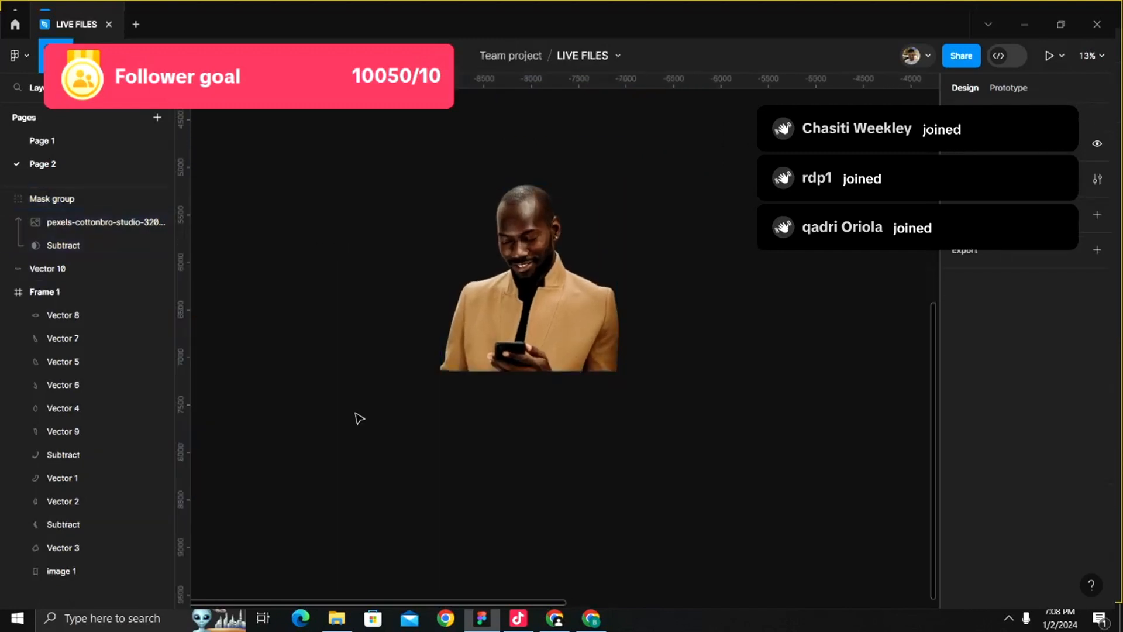
- Draw a circle about 1654 × 1654 over the cutout, level with its base, and send it to the back
{"action": "left_click", "coordinate": [525, 314]}
{"action": "left_click", "coordinate": [525, 314]}
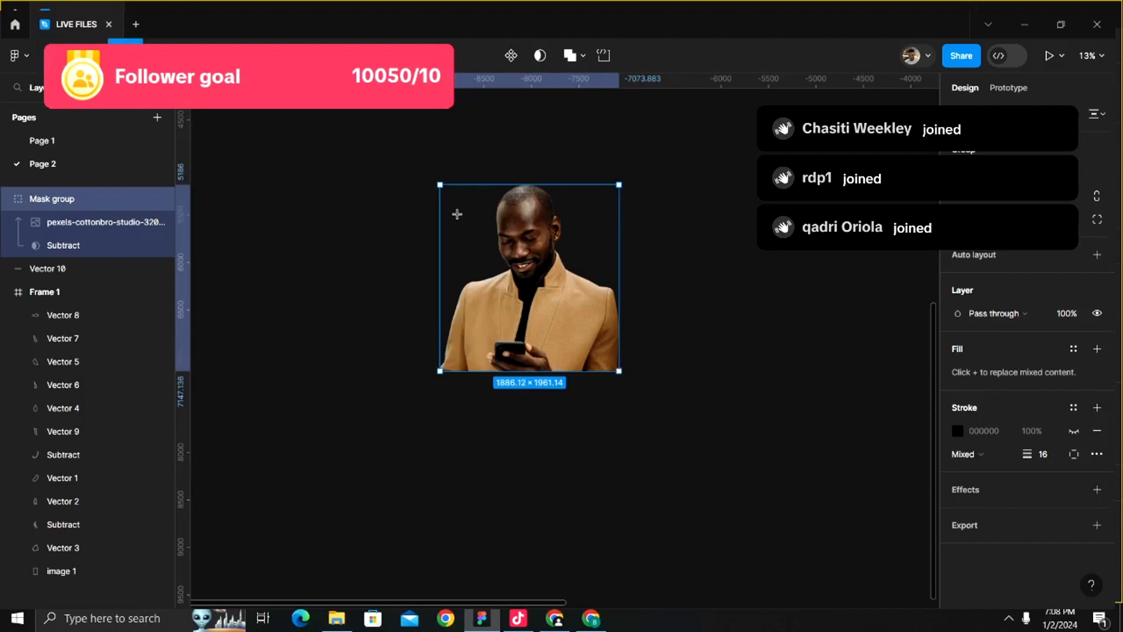
{"action": "mouse_move", "coordinate": [457, 215]}
{"action": "left_mouse_down"}
{"action": "mouse_move", "coordinate": [515, 273]}
{"action": "mouse_move", "coordinate": [622, 328]}
{"action": "mouse_move", "coordinate": [546, 312]}
{"action": "left_mouse_up"}
{"action": "key", "text": "ctrl+shift+["}
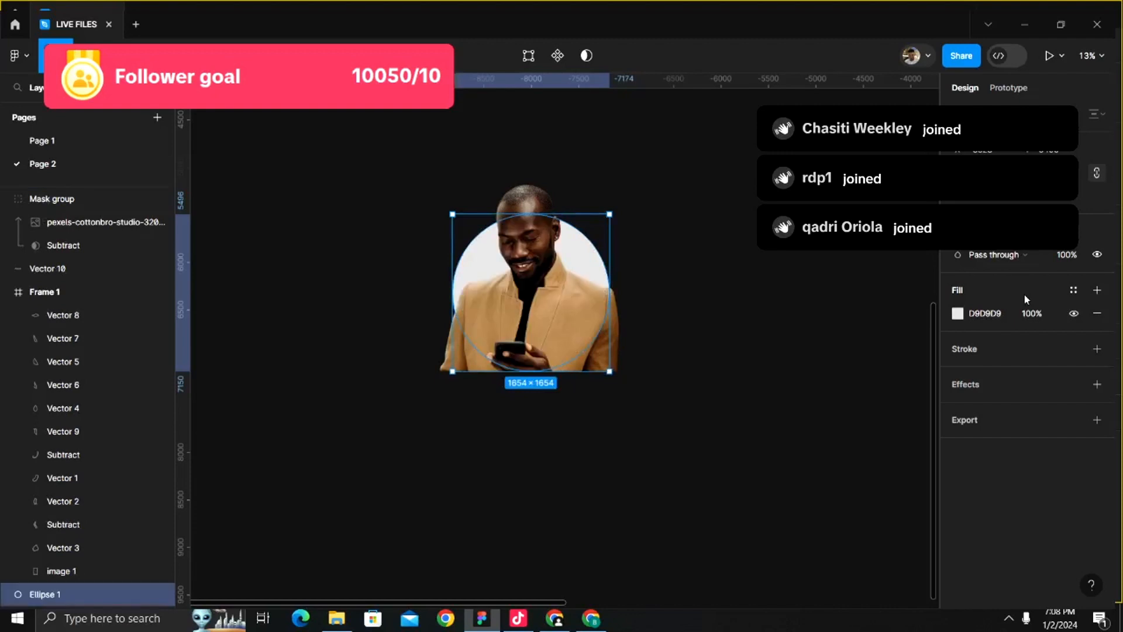
- Set the fill of the circle behind the man to bright yellow-green D8FF3A
{"action": "left_click", "coordinate": [957, 314]}
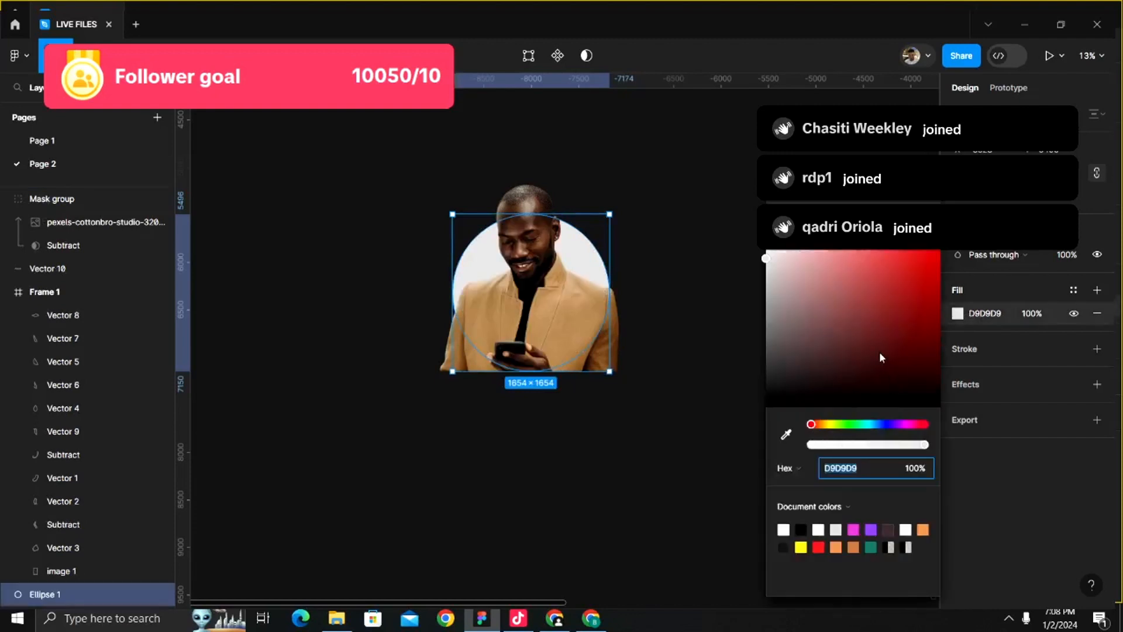
{"action": "left_click", "coordinate": [836, 425]}
{"action": "left_click", "coordinate": [839, 295]}
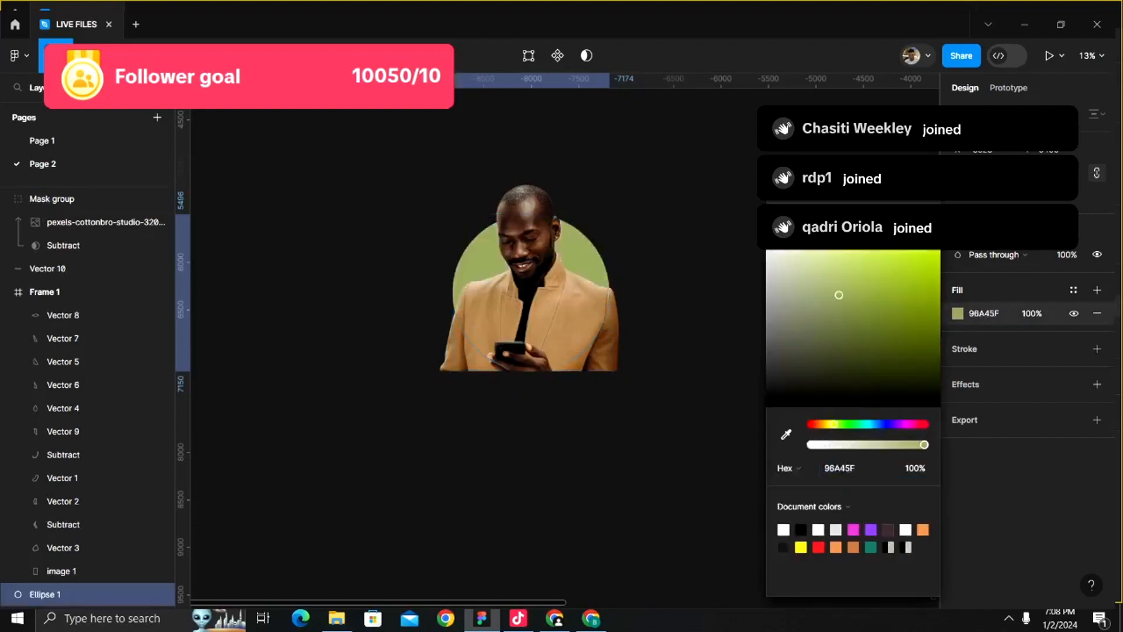
{"action": "left_click_drag", "start_coordinate": [839, 294], "coordinate": [901, 233]}
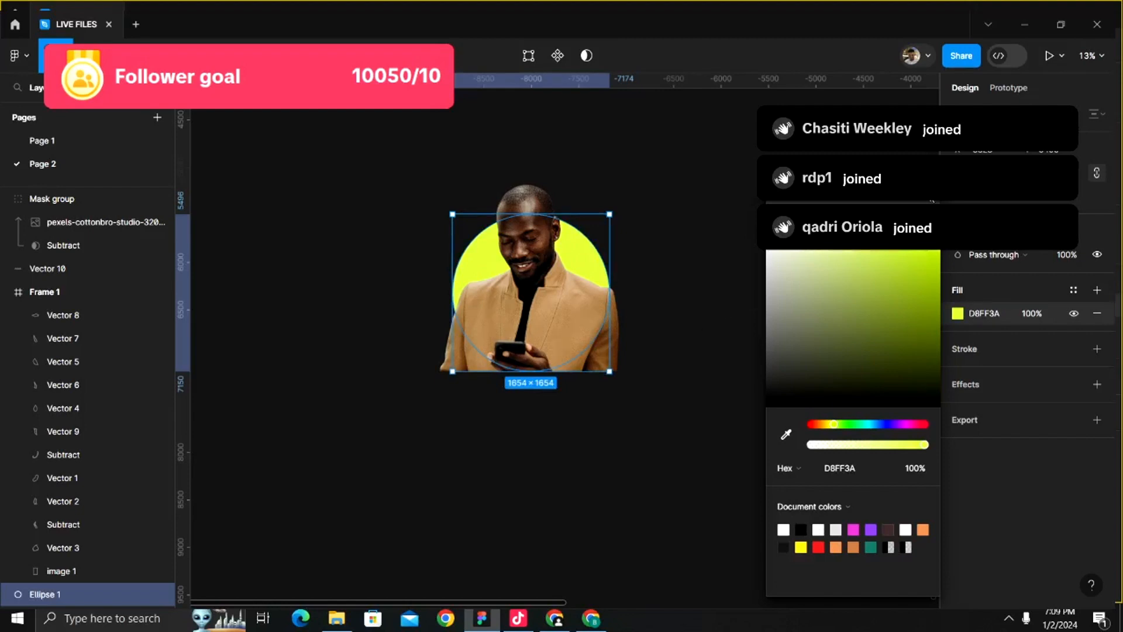
{"action": "left_click", "coordinate": [926, 218]}
{"action": "left_click", "coordinate": [603, 293]}
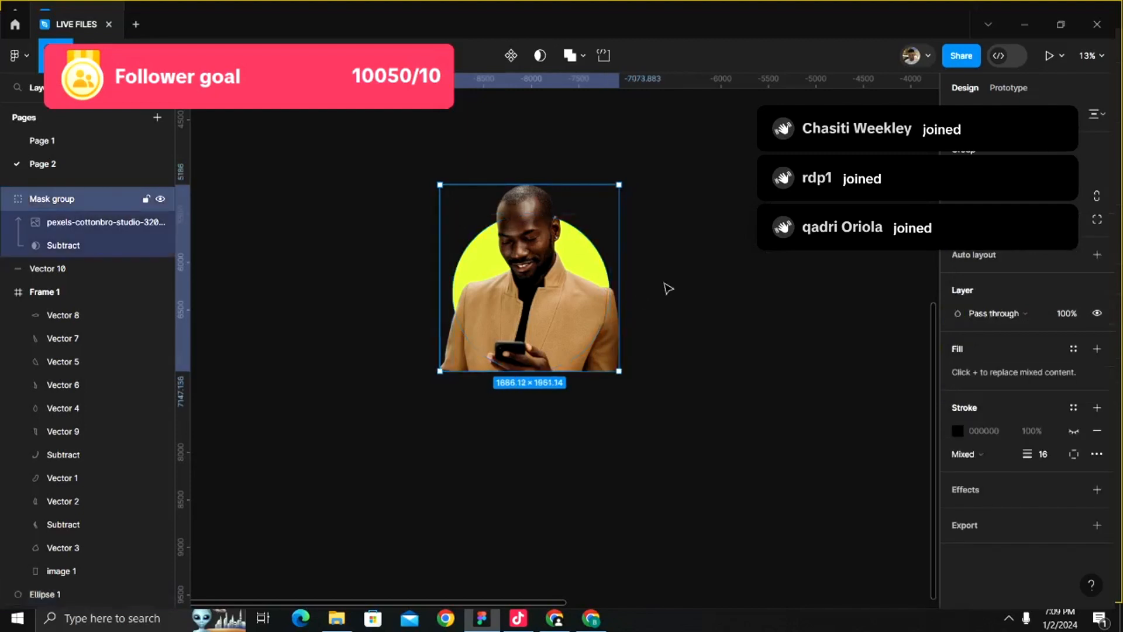
{"action": "left_click", "coordinate": [669, 289]}
{"action": "scroll", "coordinate": [509, 335], "scroll_direction": "up", "scroll_amount": 5}
{"action": "scroll", "coordinate": [509, 335], "scroll_direction": "down", "scroll_amount": 3}
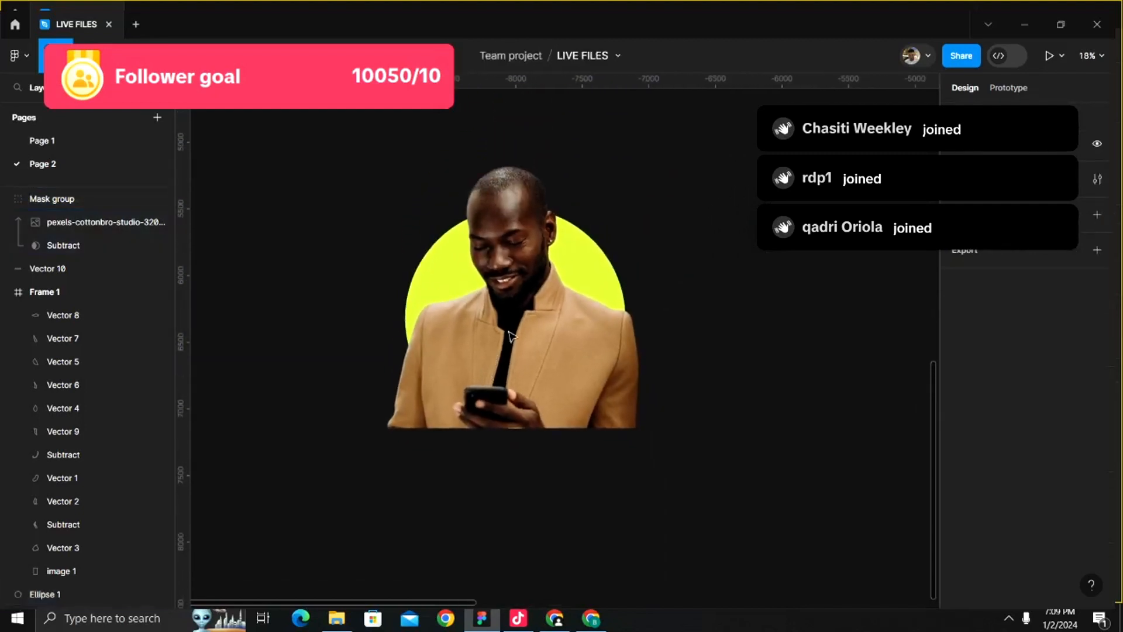
- Duplicate the cutout's Subtract mask shape as a plain, non-mask silhouette and place it to the right of the cutout
{"action": "left_click", "coordinate": [509, 334]}
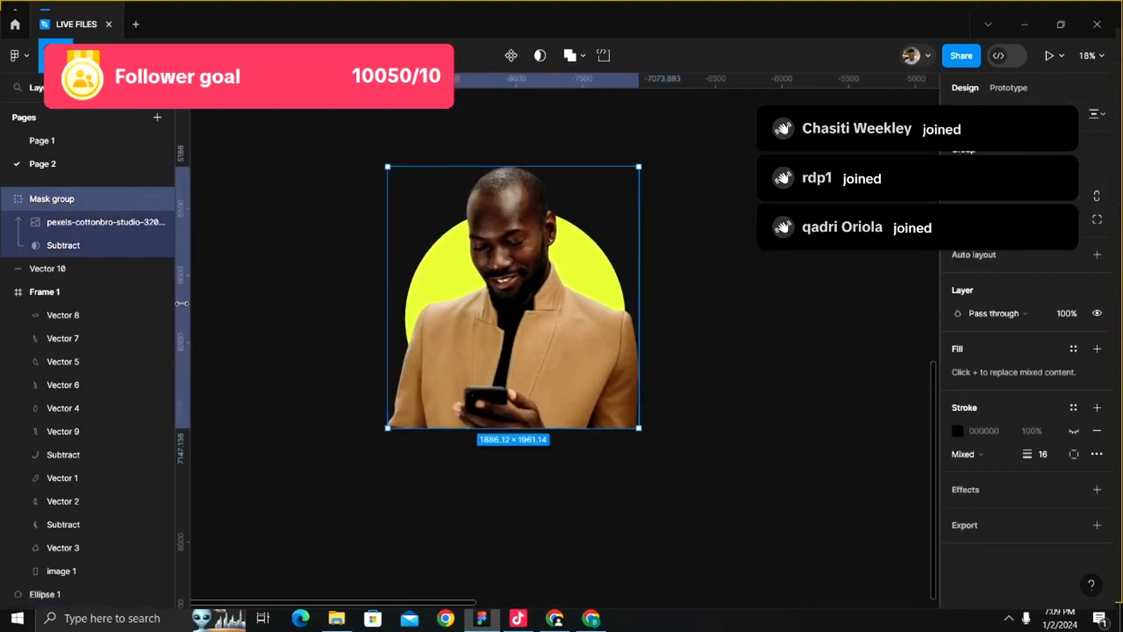
{"action": "left_click", "coordinate": [76, 250]}
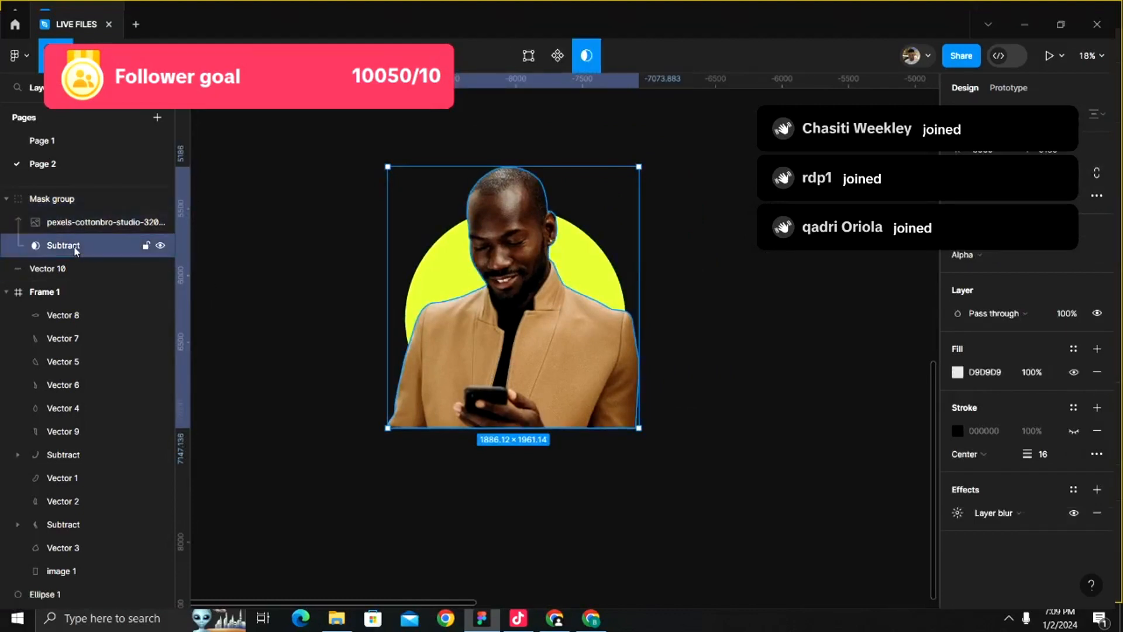
{"action": "scroll", "coordinate": [627, 333], "scroll_direction": "right", "scroll_amount": 5}
{"action": "left_click", "coordinate": [723, 325]}
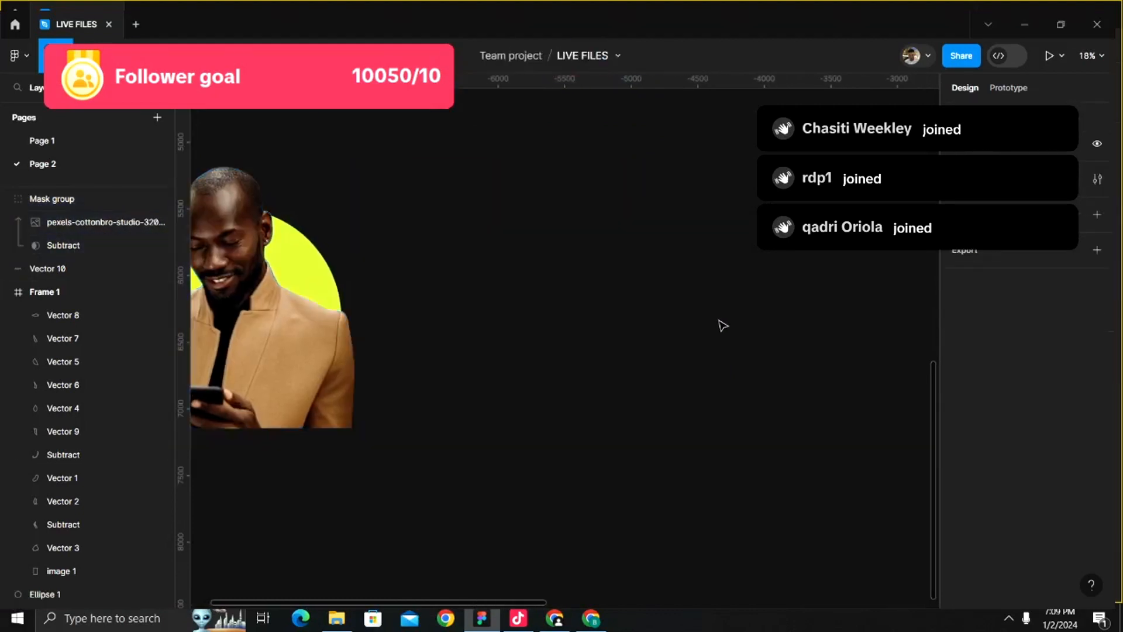
{"action": "key", "text": "ctrl+v"}
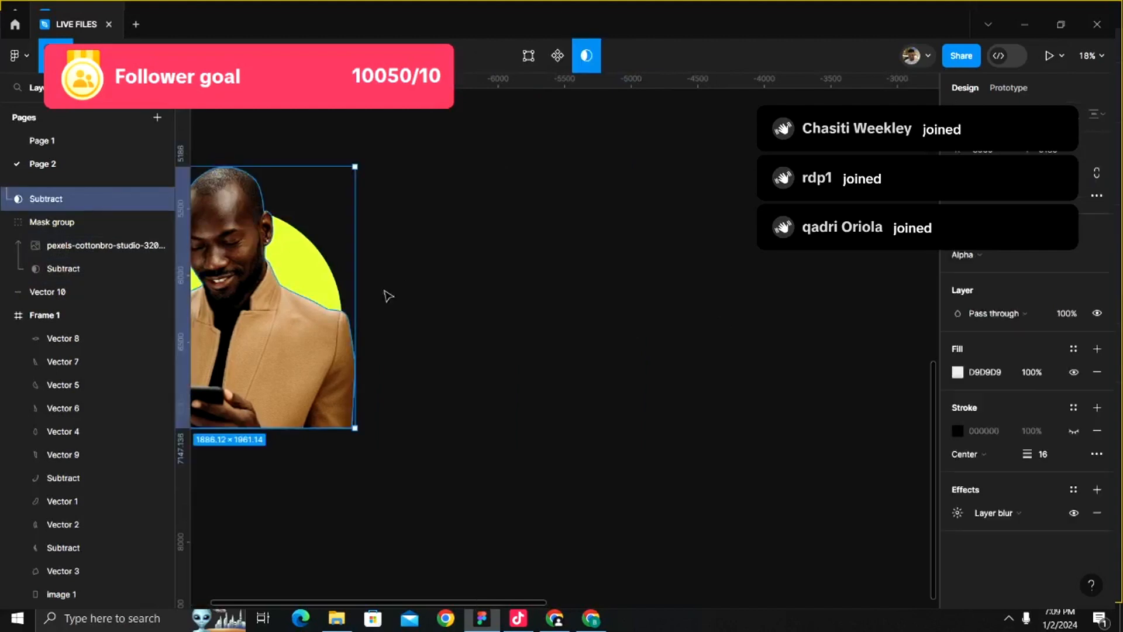
{"action": "left_click", "coordinate": [585, 60]}
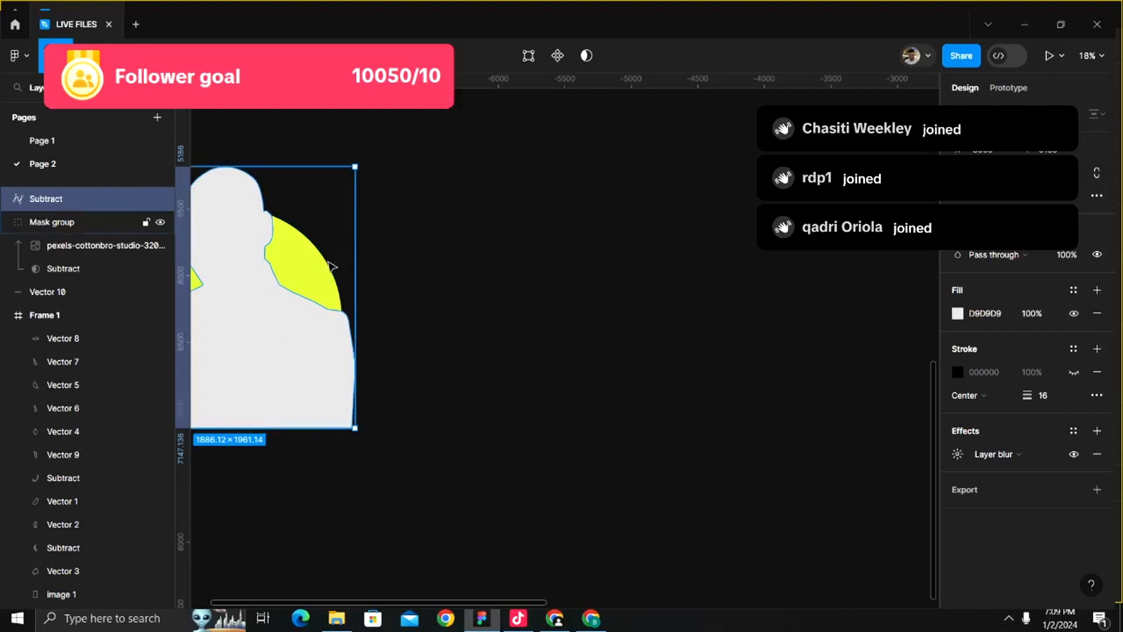
{"action": "left_click_drag", "start_coordinate": [352, 311], "coordinate": [610, 329]}
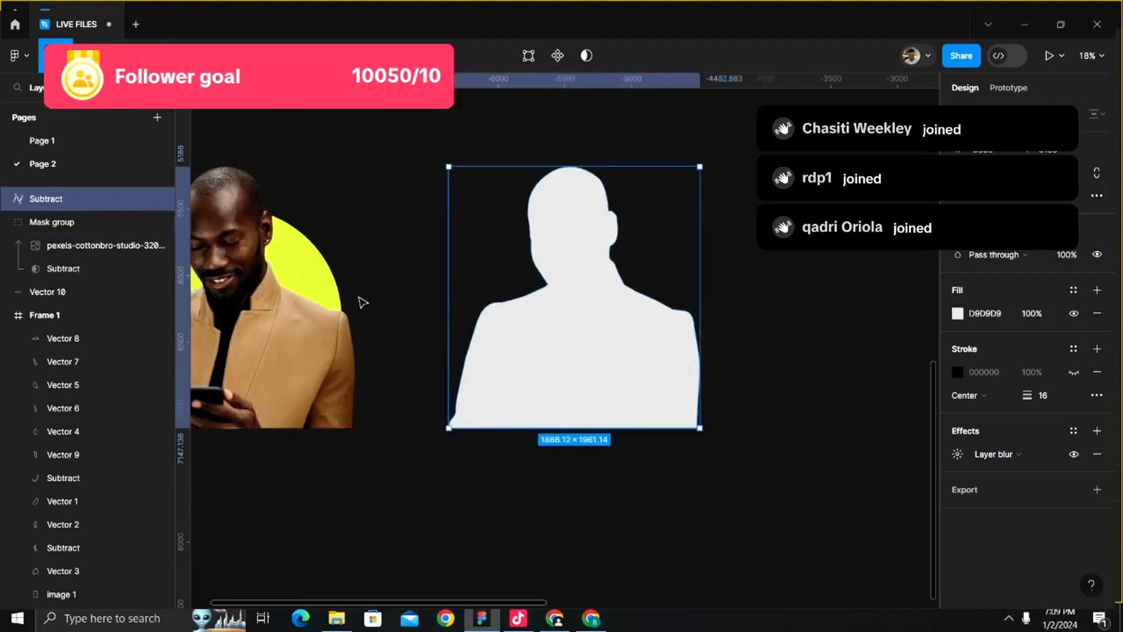
{"action": "left_click", "coordinate": [325, 283]}
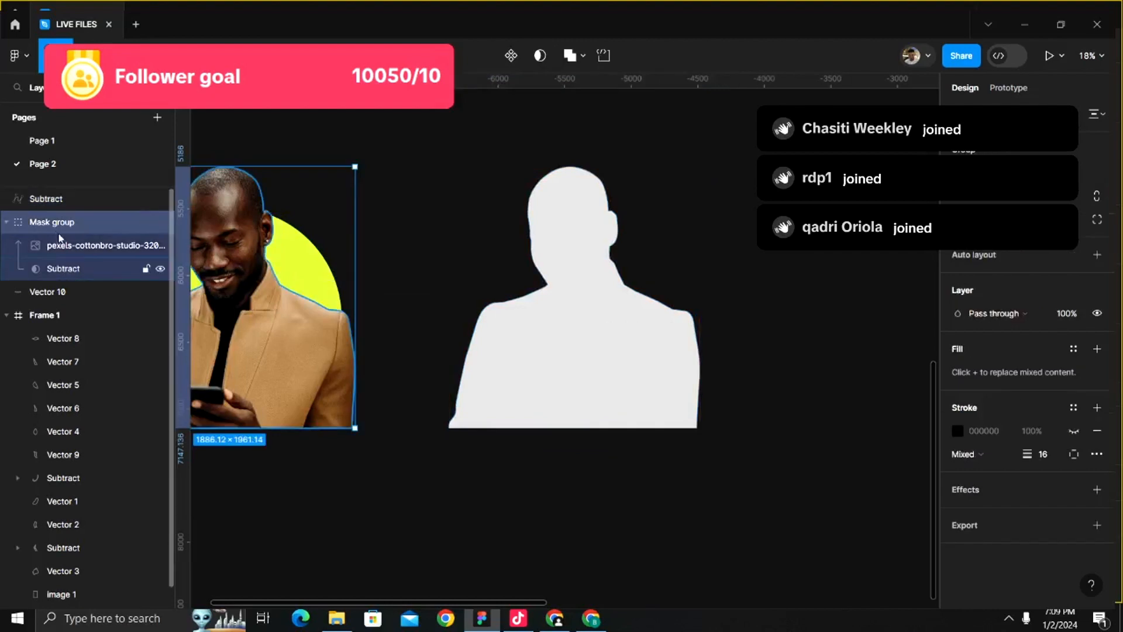
{"action": "left_click", "coordinate": [53, 291]}
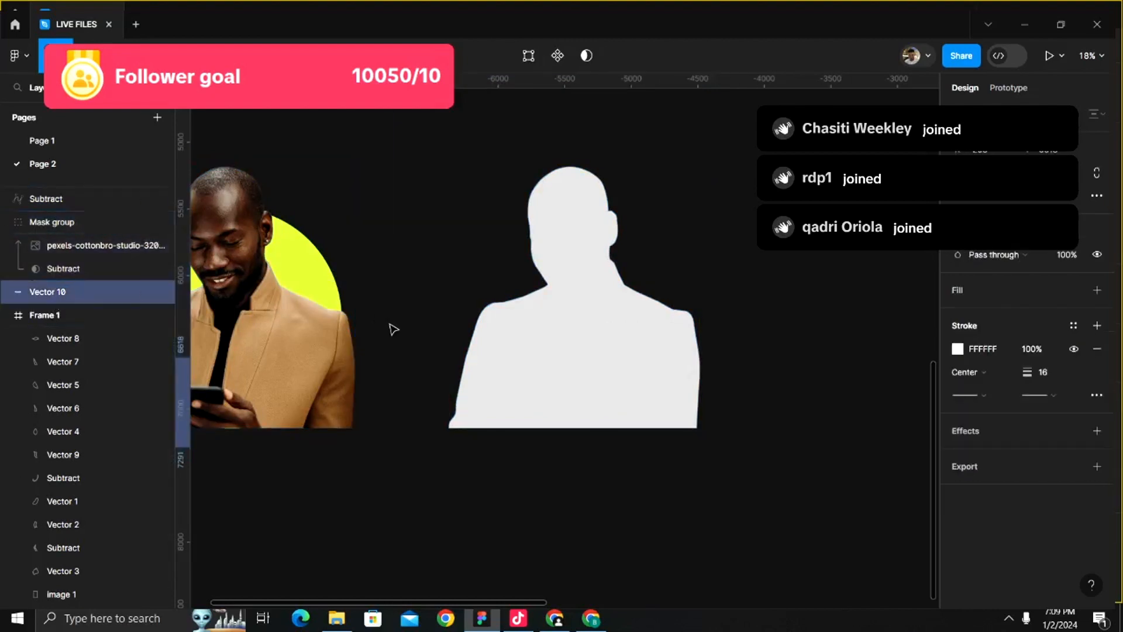
{"action": "left_click", "coordinate": [491, 358]}
{"action": "scroll", "coordinate": [491, 358], "scroll_direction": "down", "scroll_amount": 4}
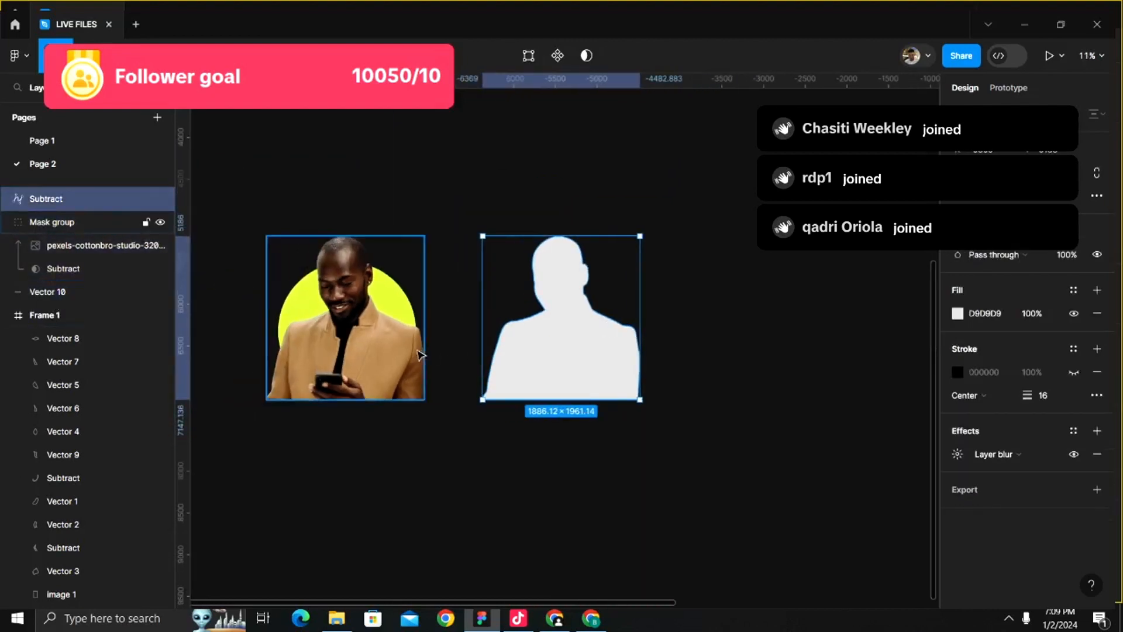
{"action": "left_click", "coordinate": [420, 354]}
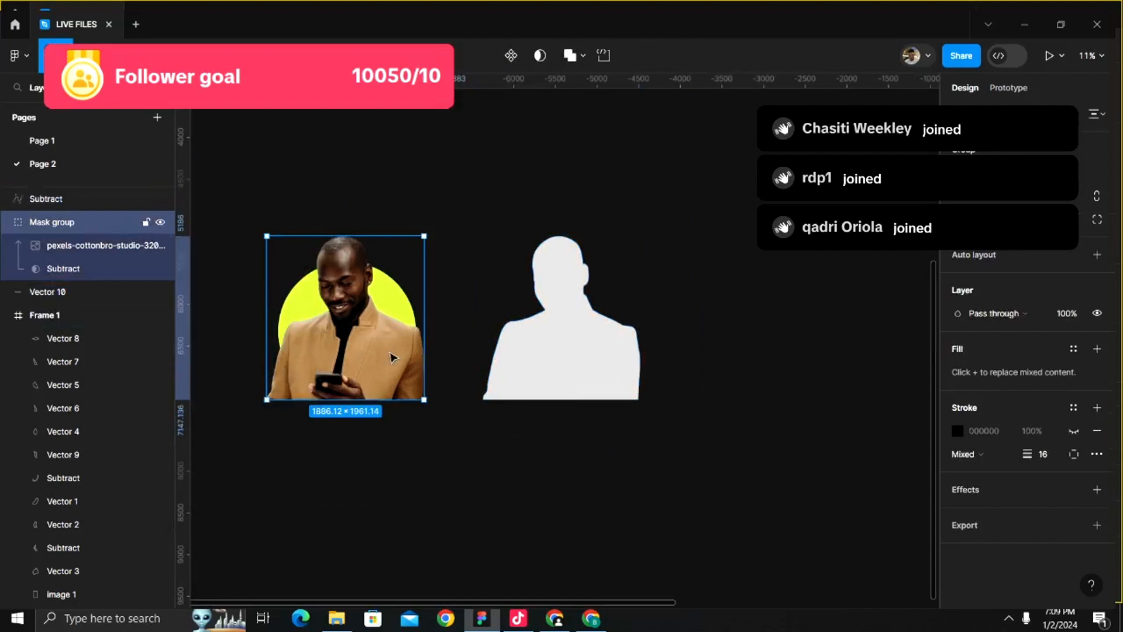
{"action": "left_click", "coordinate": [474, 259]}
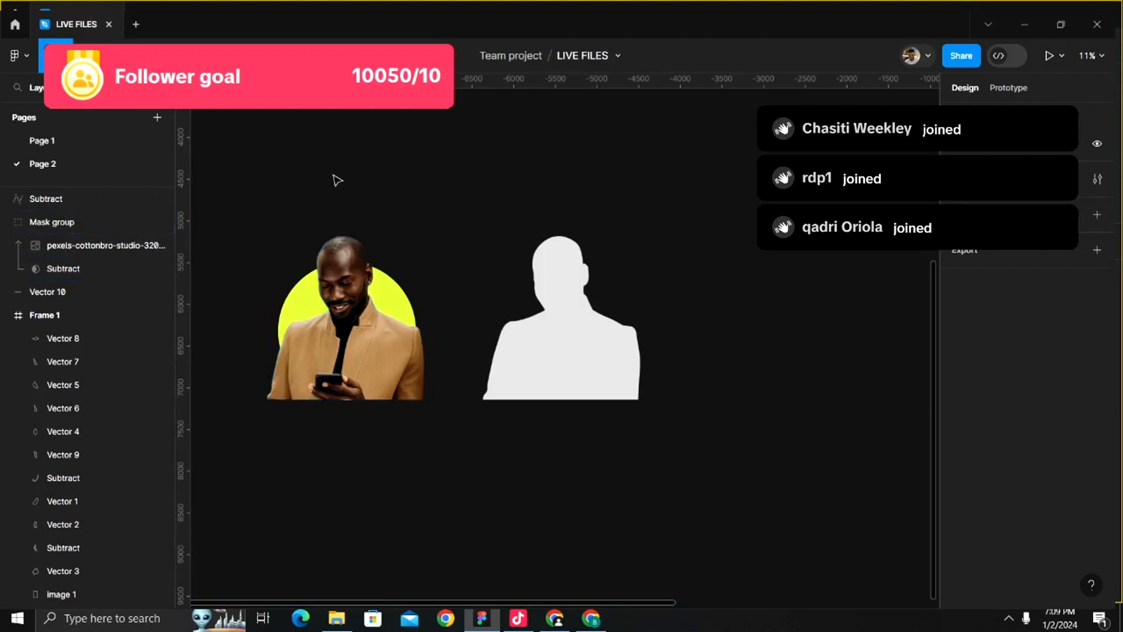
- Duplicate the yellow-green circle behind the man in place
{"action": "left_click_drag", "start_coordinate": [249, 196], "coordinate": [443, 383]}
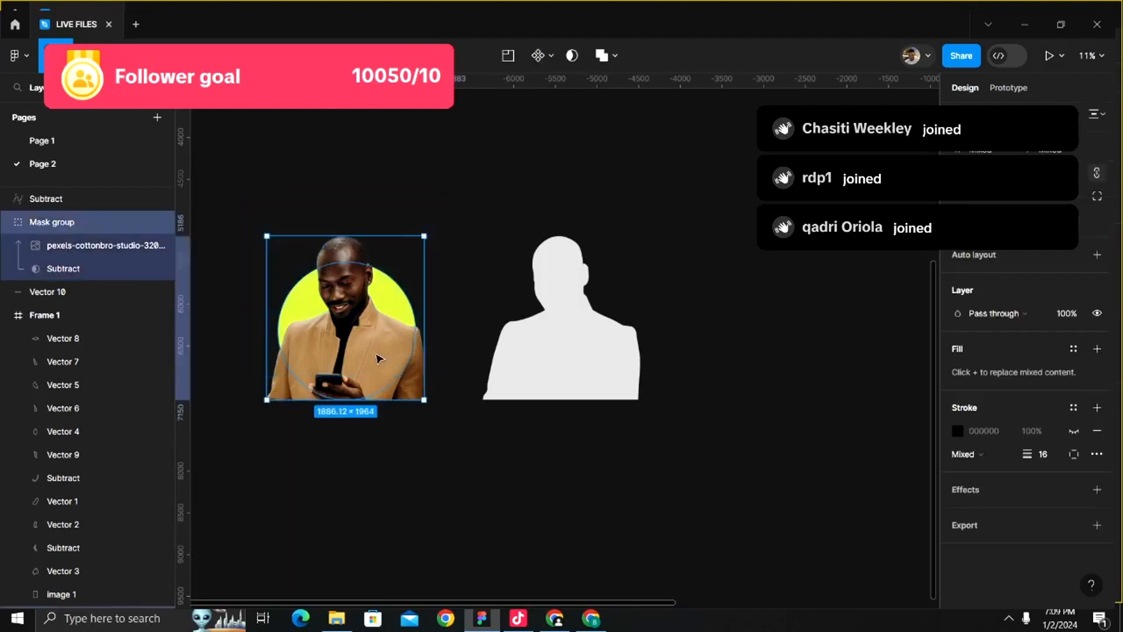
{"action": "left_click", "coordinate": [375, 355], "text": "shift"}
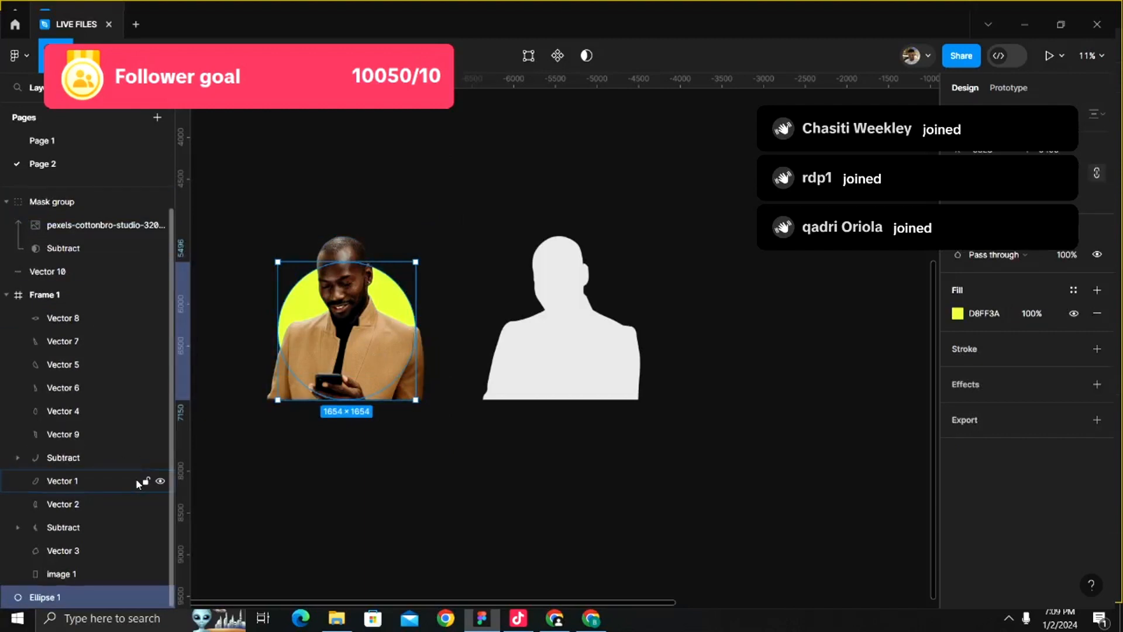
{"action": "key", "text": "ctrl+d"}
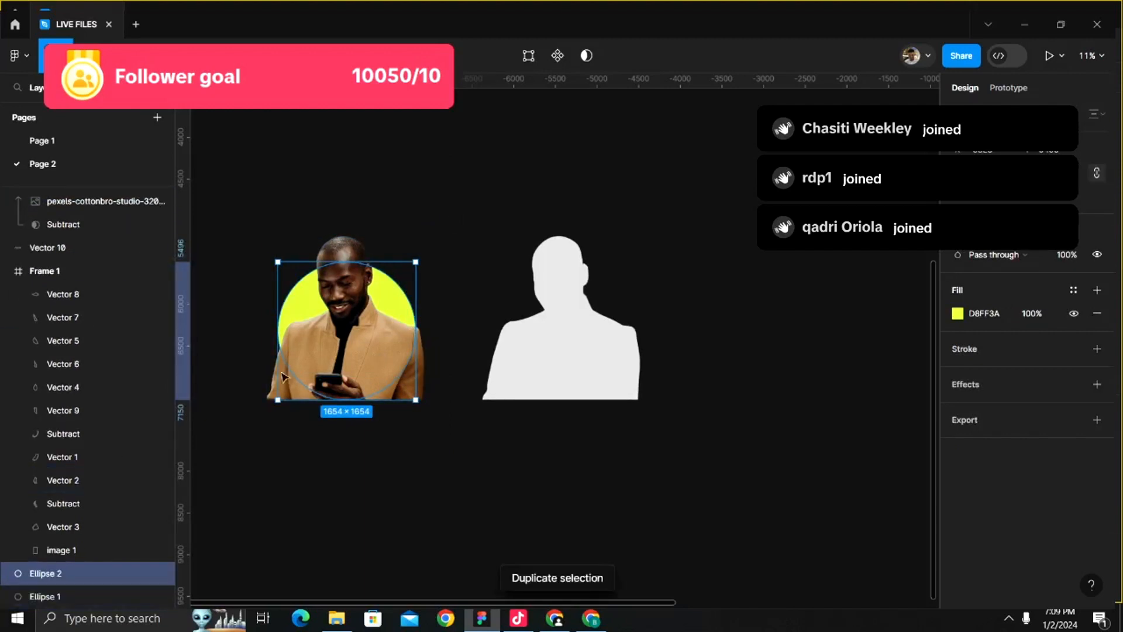
- Bring the man's cutout and both circles to the front of the layer stack, and collapse the cutout's mask group
{"action": "left_click", "coordinate": [349, 211]}
{"action": "left_click", "coordinate": [426, 353]}
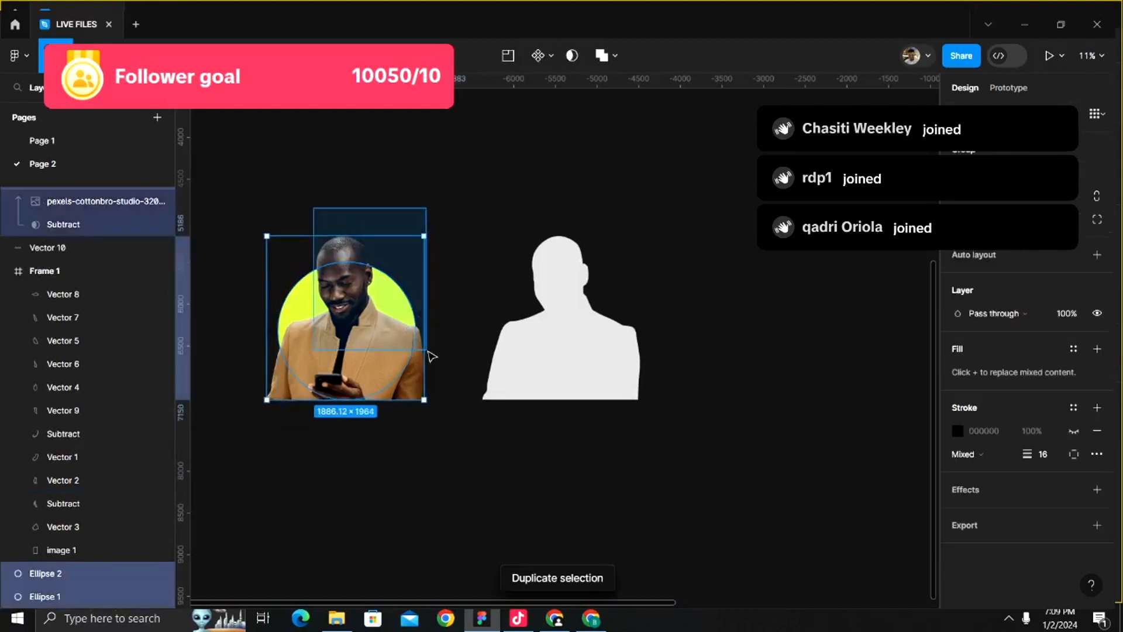
{"action": "key", "text": "]"}
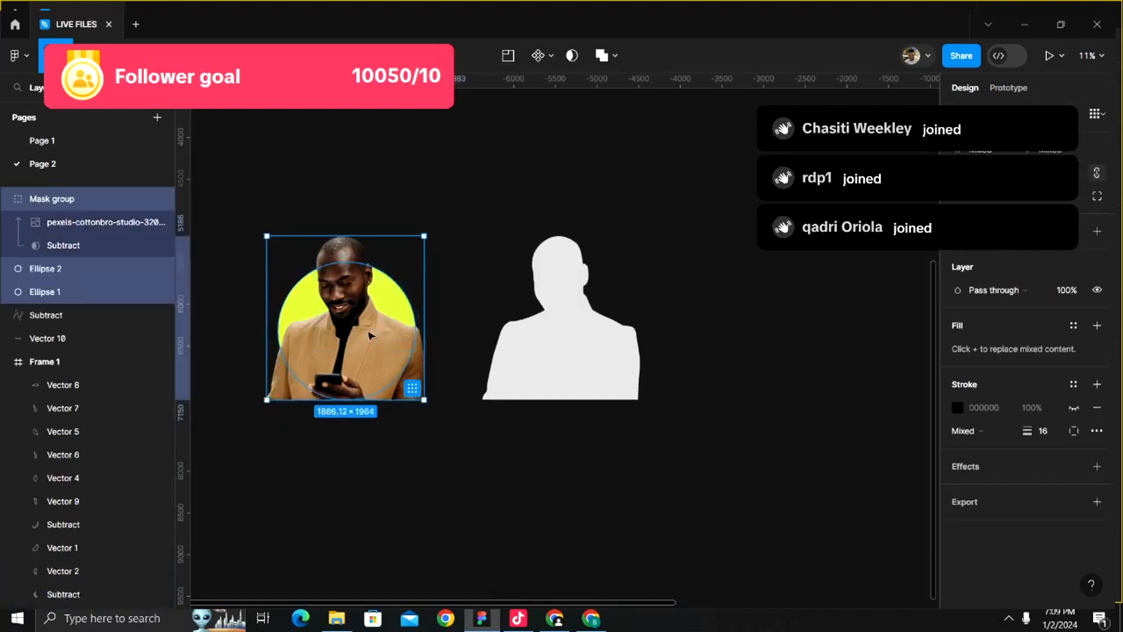
{"action": "left_click", "coordinate": [318, 157]}
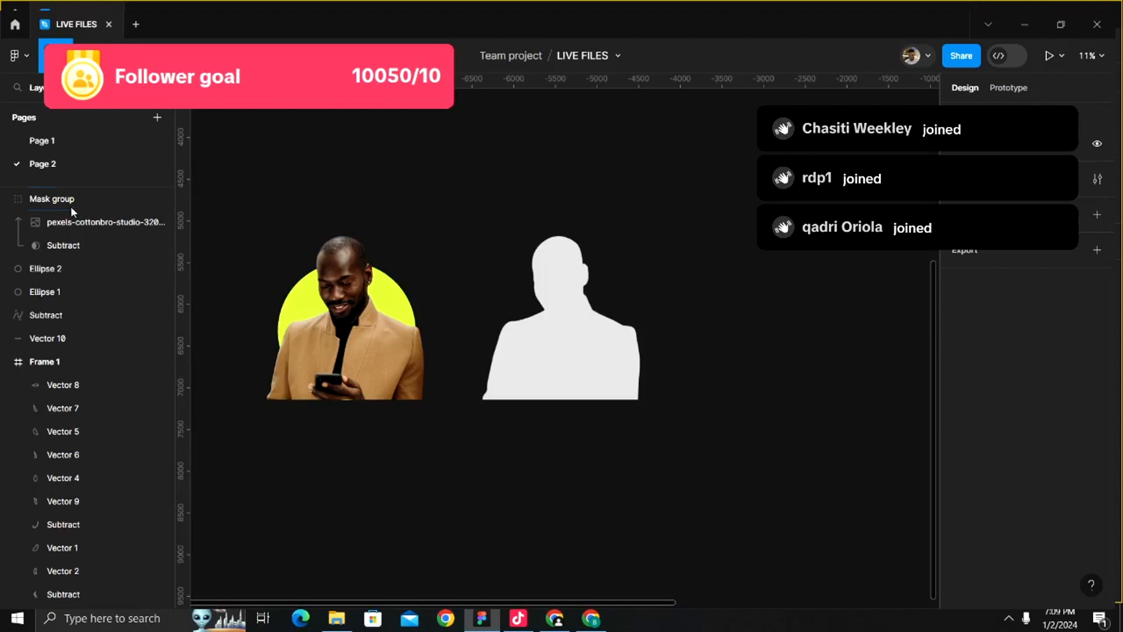
{"action": "left_click", "coordinate": [5, 199]}
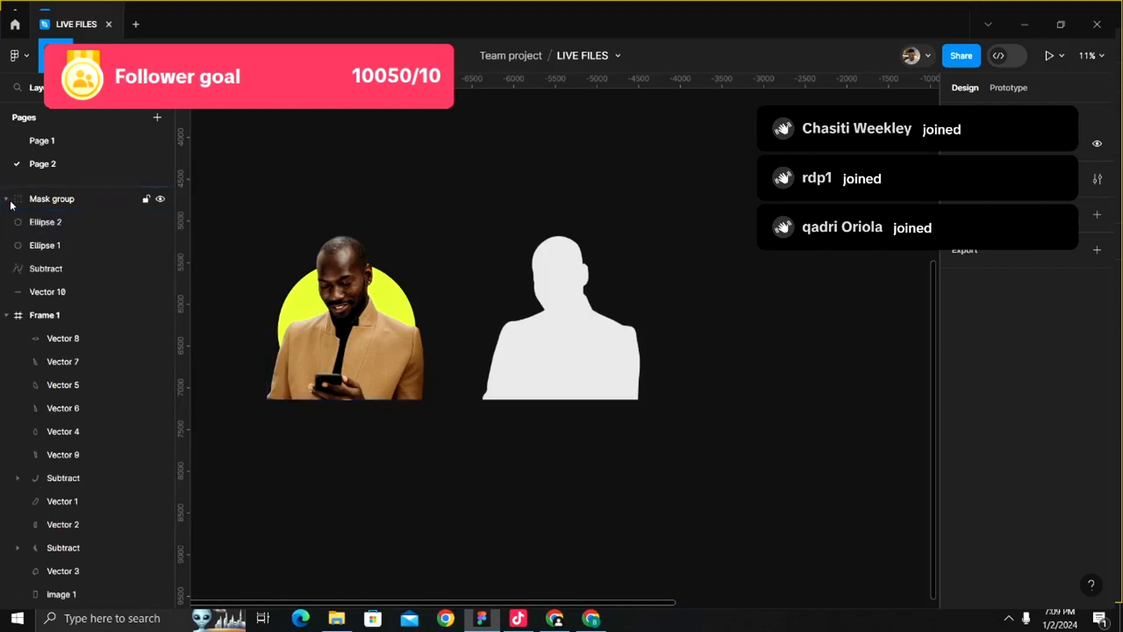
- Mask the man's cutout with the duplicate circle, Ellipse 2
{"action": "left_click", "coordinate": [44, 226]}
{"action": "left_click", "coordinate": [47, 205], "text": "shift"}
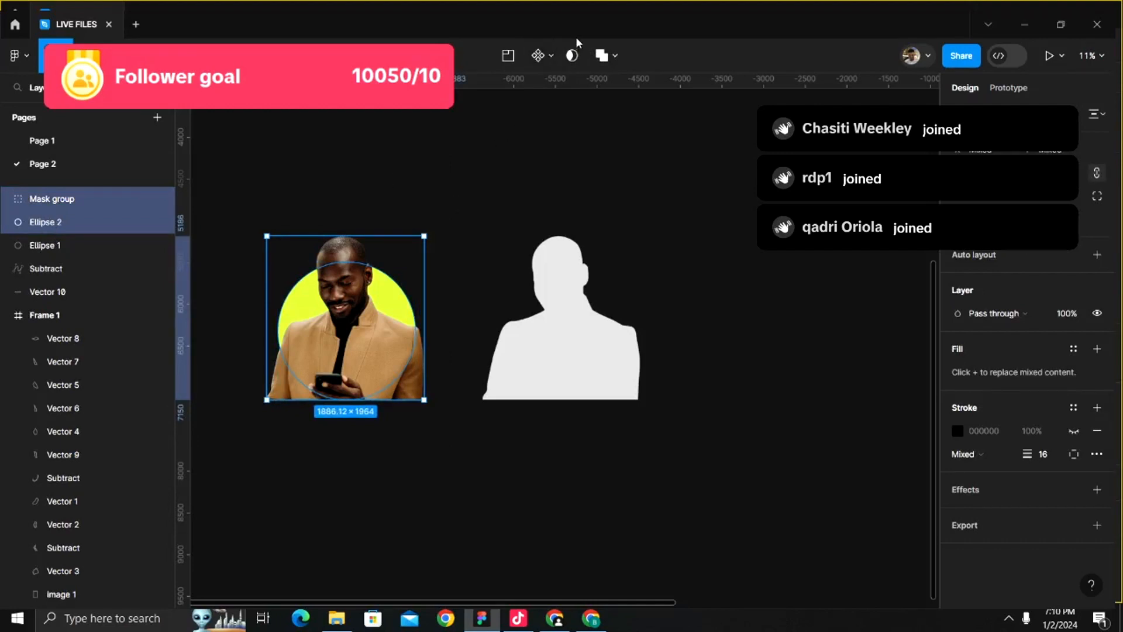
{"action": "left_click", "coordinate": [576, 60]}
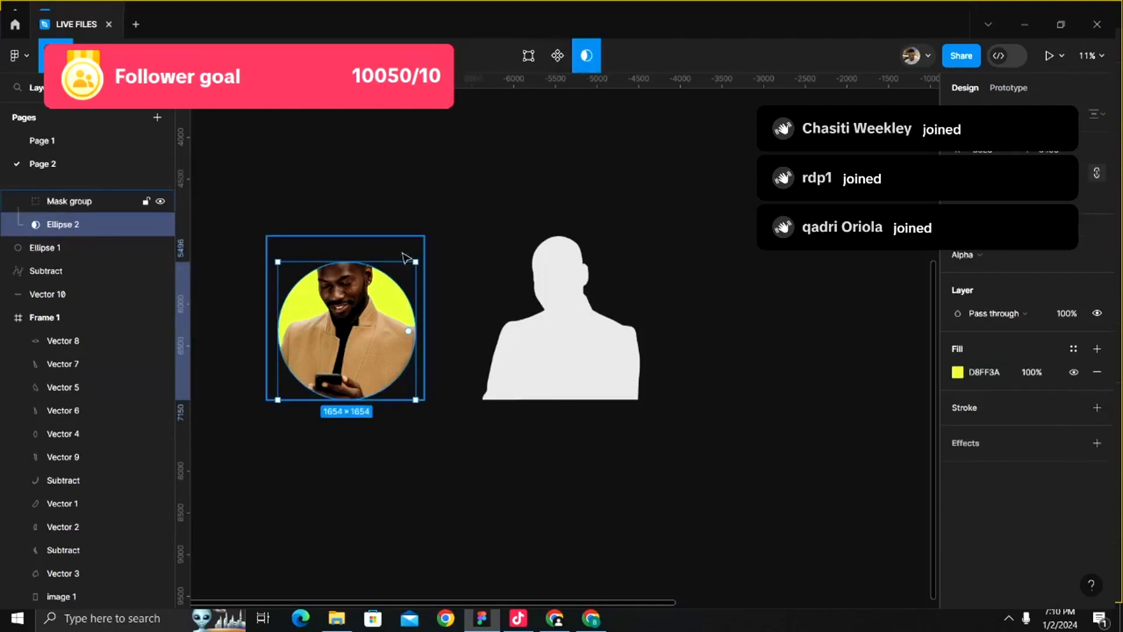
- Raise the top point of the circular mask above the man's head, making the mask about 1654 × 2039
{"action": "left_click", "coordinate": [57, 248]}
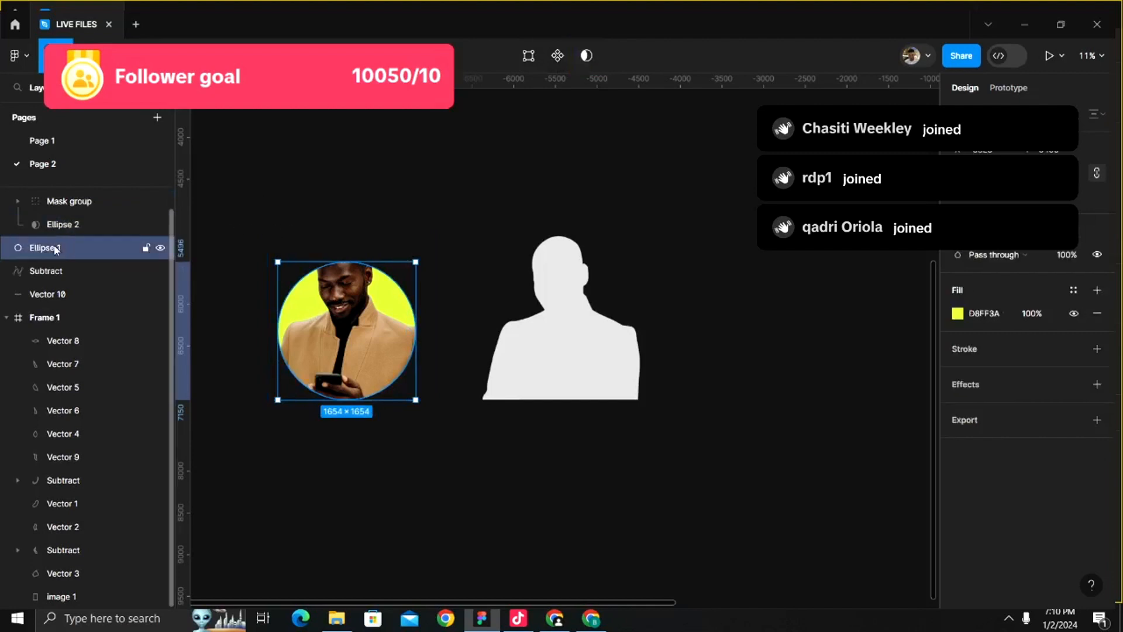
{"action": "left_click", "coordinate": [76, 226]}
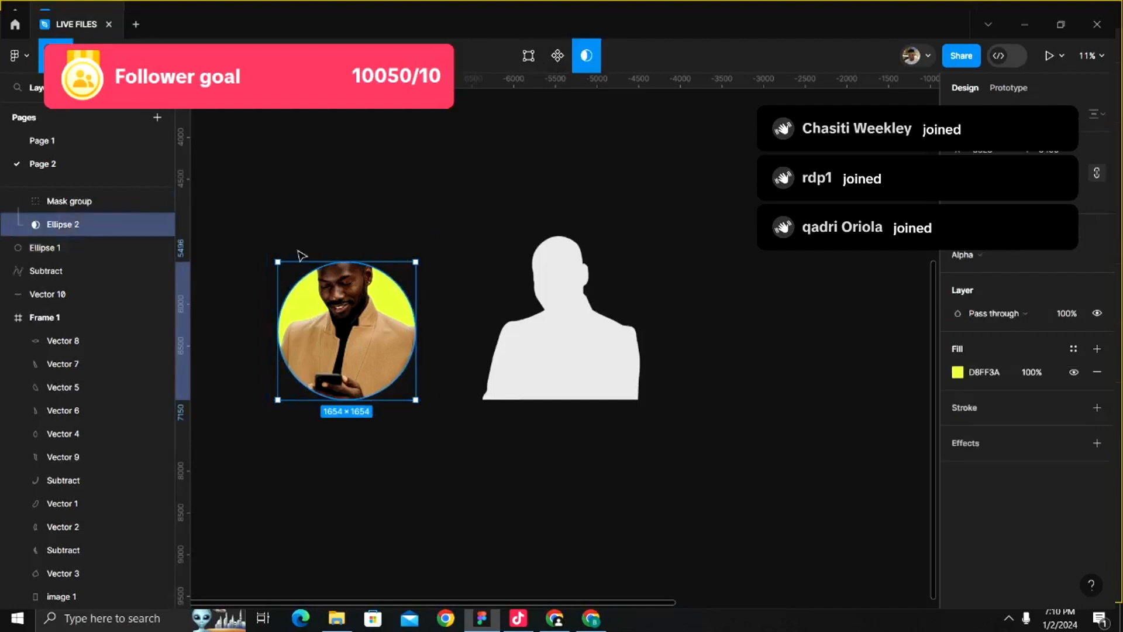
{"action": "scroll", "coordinate": [302, 246], "scroll_direction": "up", "scroll_amount": 3}
{"action": "double_click", "coordinate": [416, 449]}
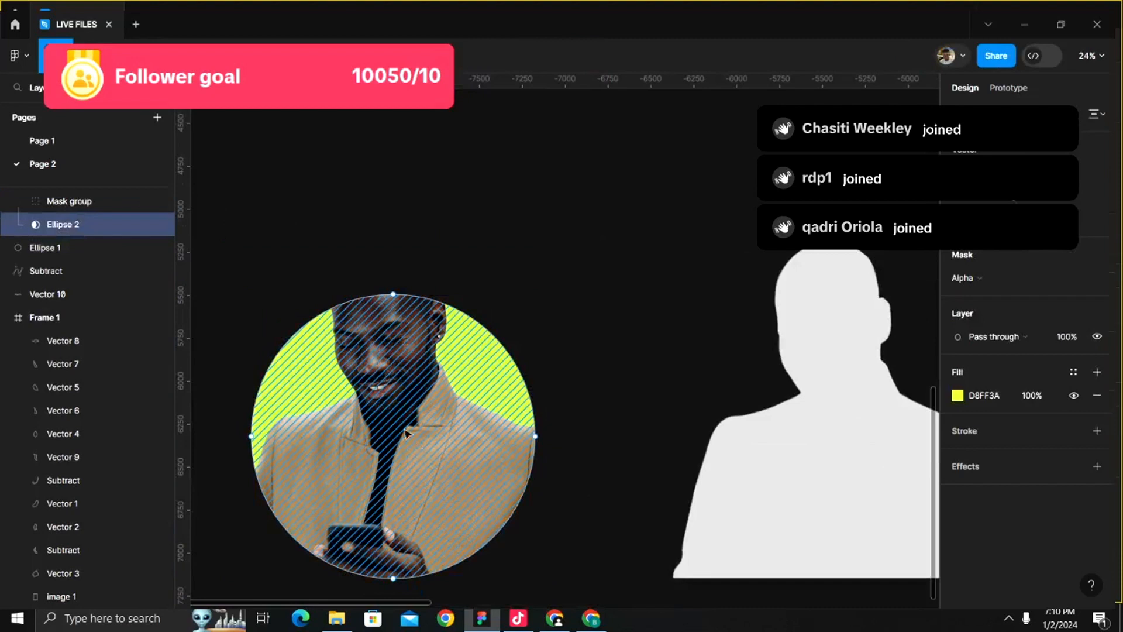
{"action": "left_click", "coordinate": [393, 294]}
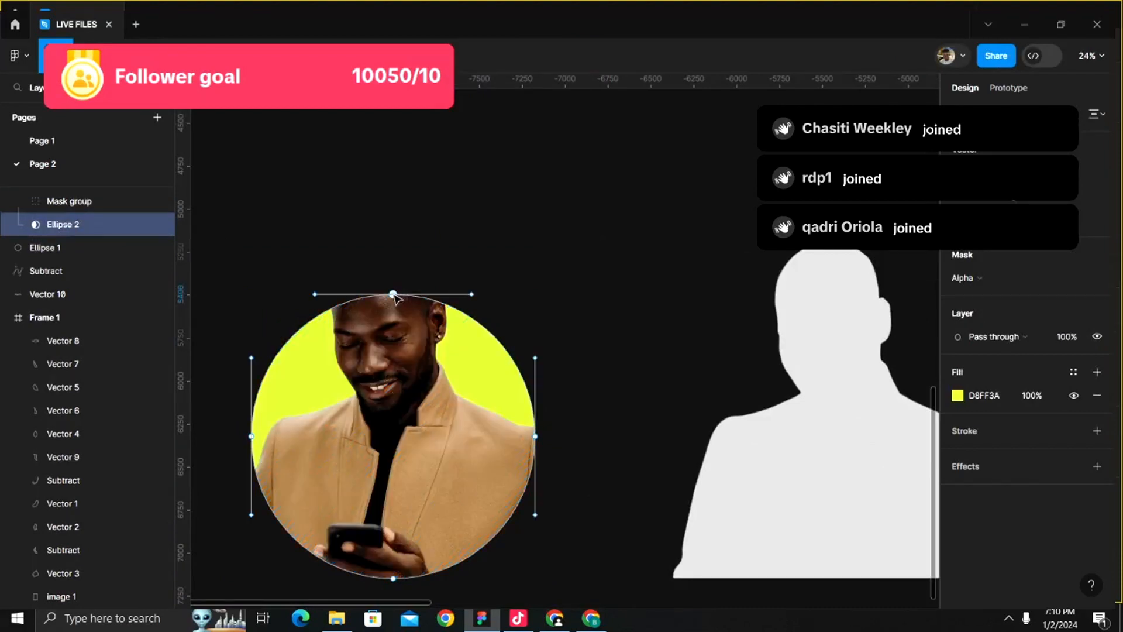
{"action": "left_click_drag", "start_coordinate": [393, 294], "coordinate": [387, 226]}
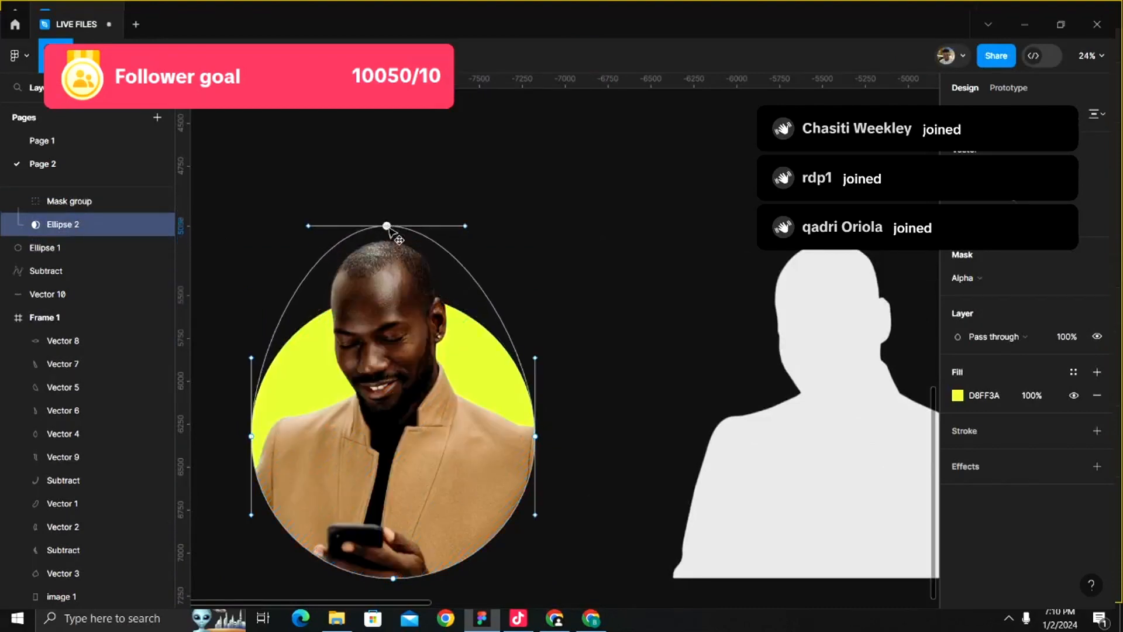
{"action": "left_click", "coordinate": [577, 150]}
{"action": "key", "text": "Escape"}
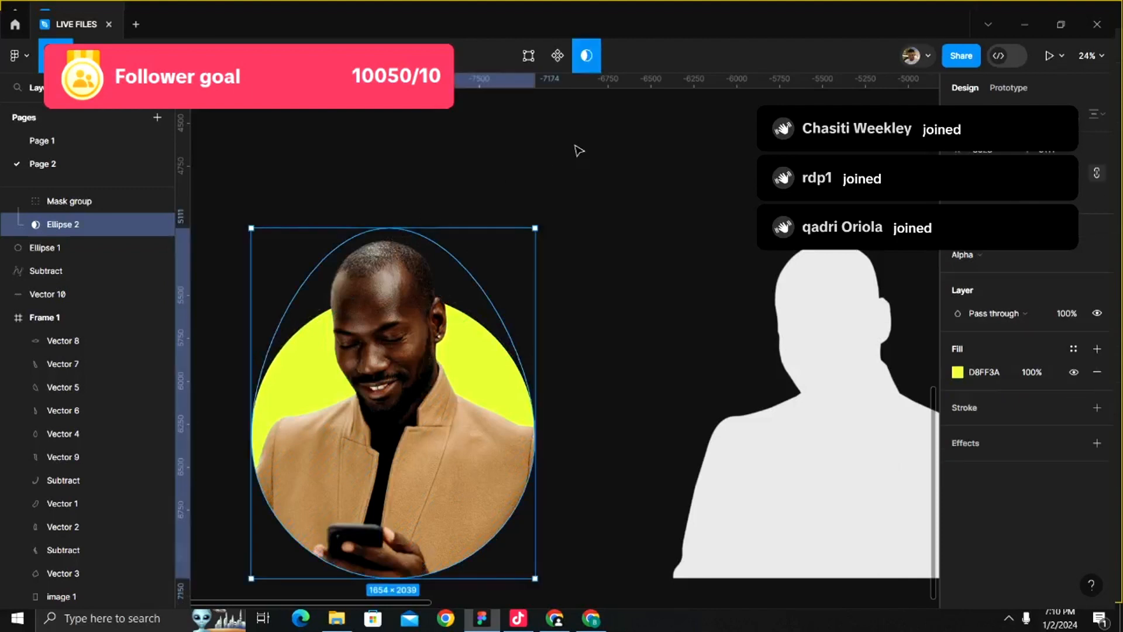
{"action": "key", "text": "Escape"}
- Duplicate the yellow-green background circle, Ellipse 1, and align the copy's right edge with the white silhouette's right edge
{"action": "scroll", "coordinate": [577, 151], "scroll_direction": "down", "scroll_amount": 5}
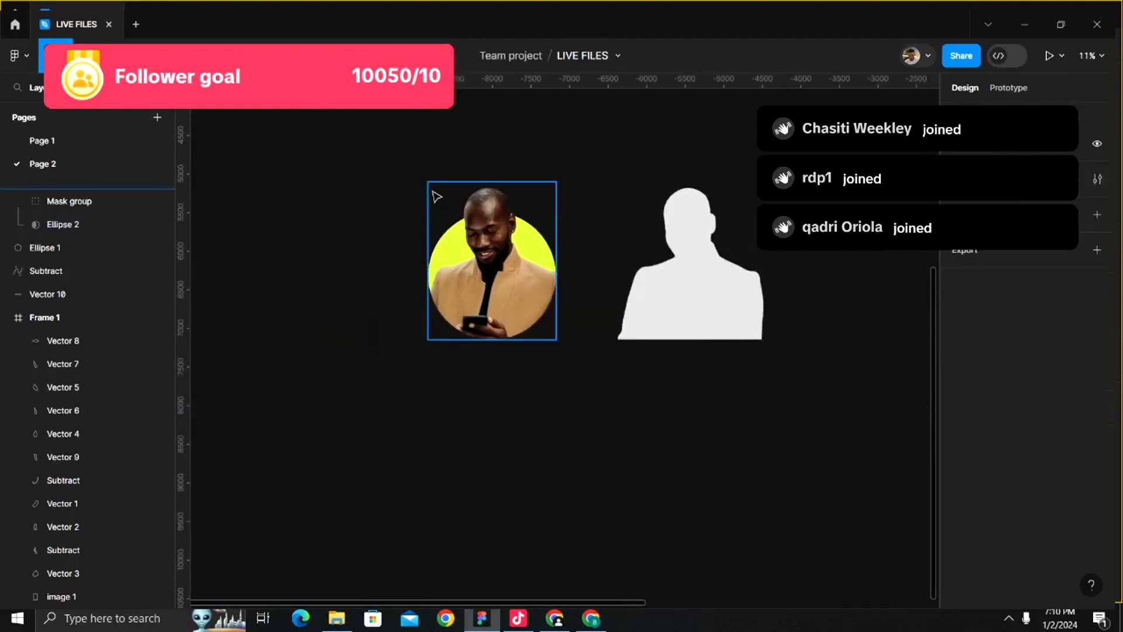
{"action": "scroll", "coordinate": [437, 197], "scroll_direction": "right", "scroll_amount": 3}
{"action": "left_click", "coordinate": [592, 241]}
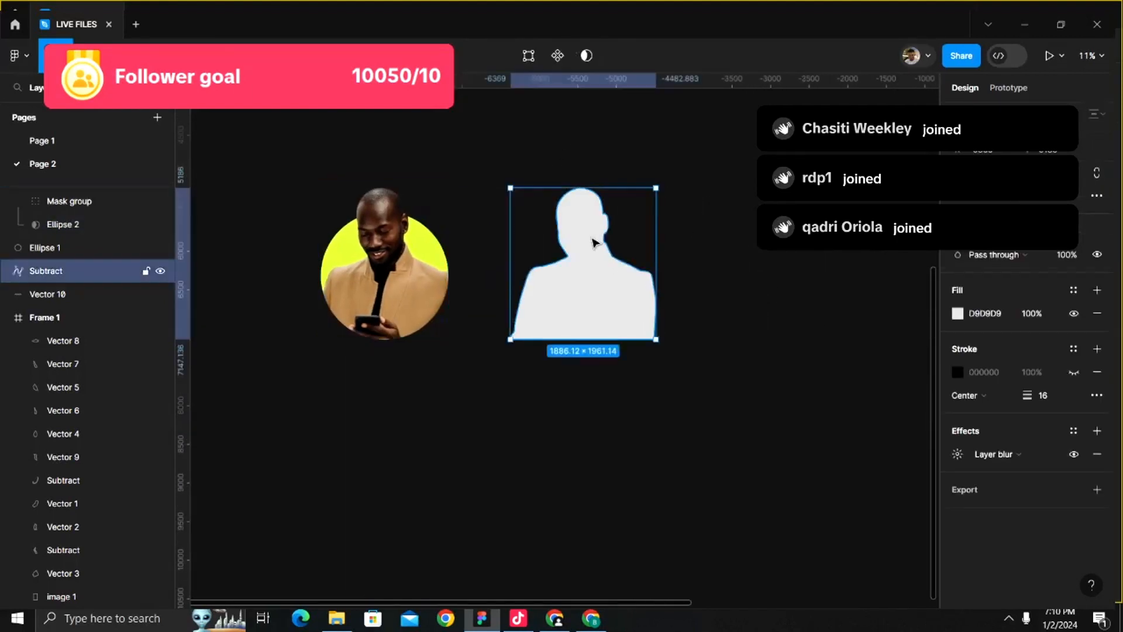
{"action": "left_click", "coordinate": [52, 247]}
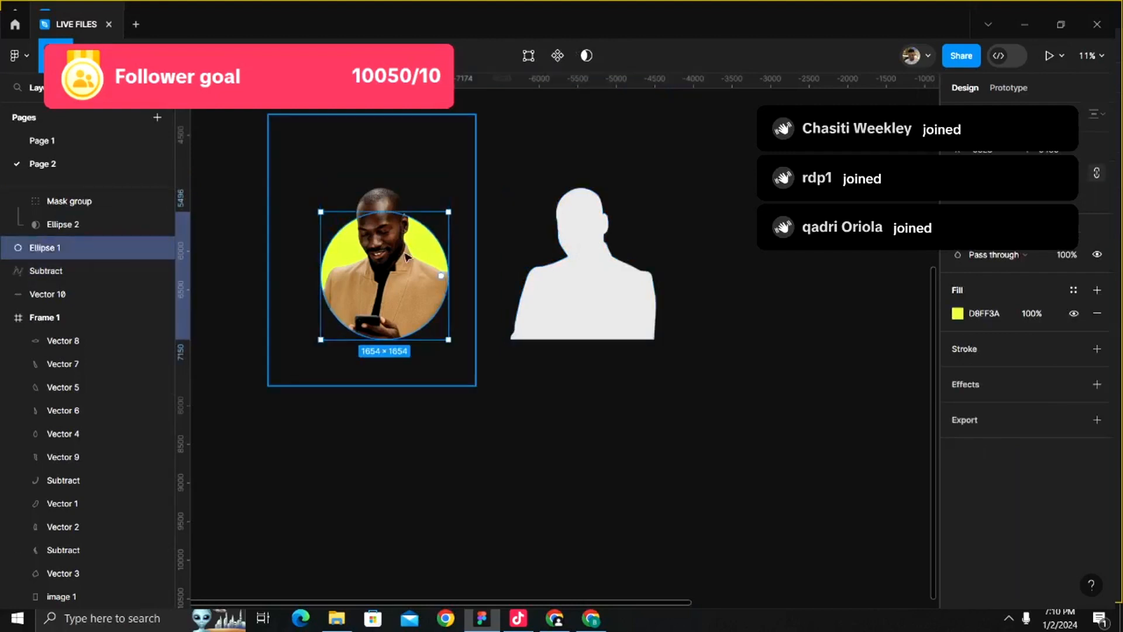
{"action": "key", "text": "ctrl+d"}
{"action": "left_click", "coordinate": [626, 276], "text": "shift"}
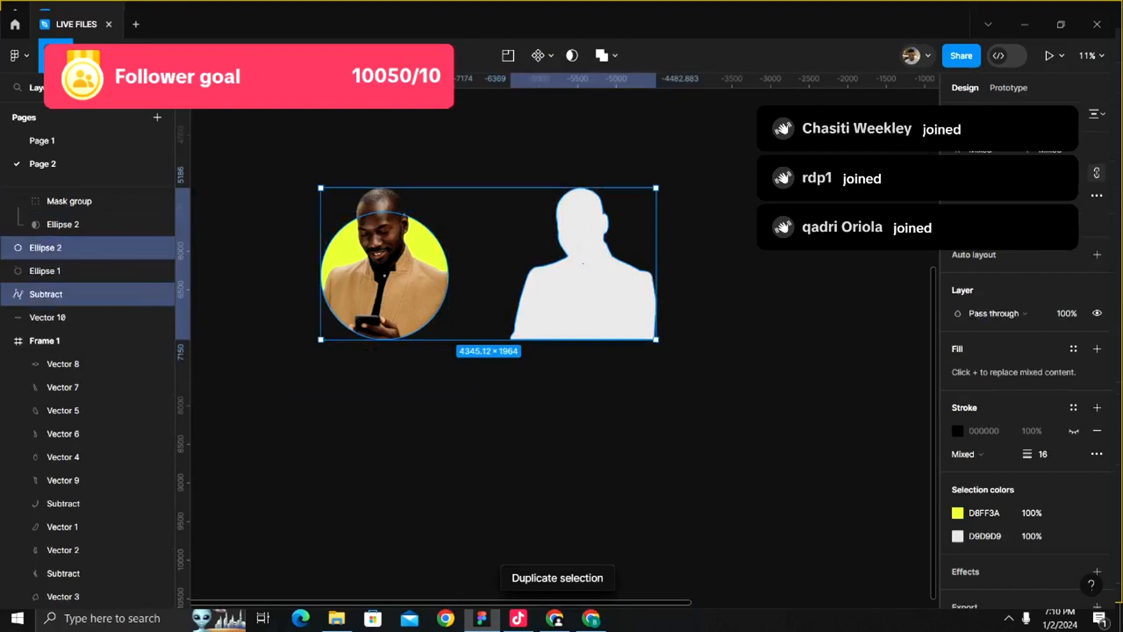
{"action": "left_click", "coordinate": [1005, 114]}
- Send the circle copy behind the white silhouette, and bring the silhouette and that circle together to the front of the layer stack
{"action": "left_click", "coordinate": [653, 251]}
{"action": "left_click", "coordinate": [654, 255]}
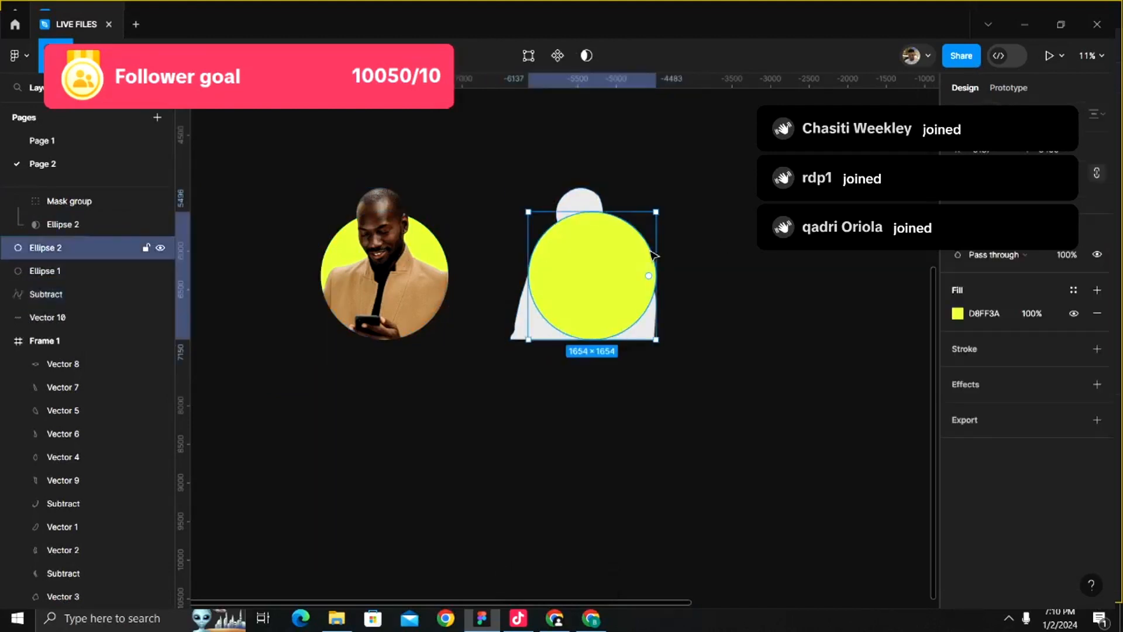
{"action": "key", "text": "bracketleft"}
{"action": "left_click", "coordinate": [745, 217]}
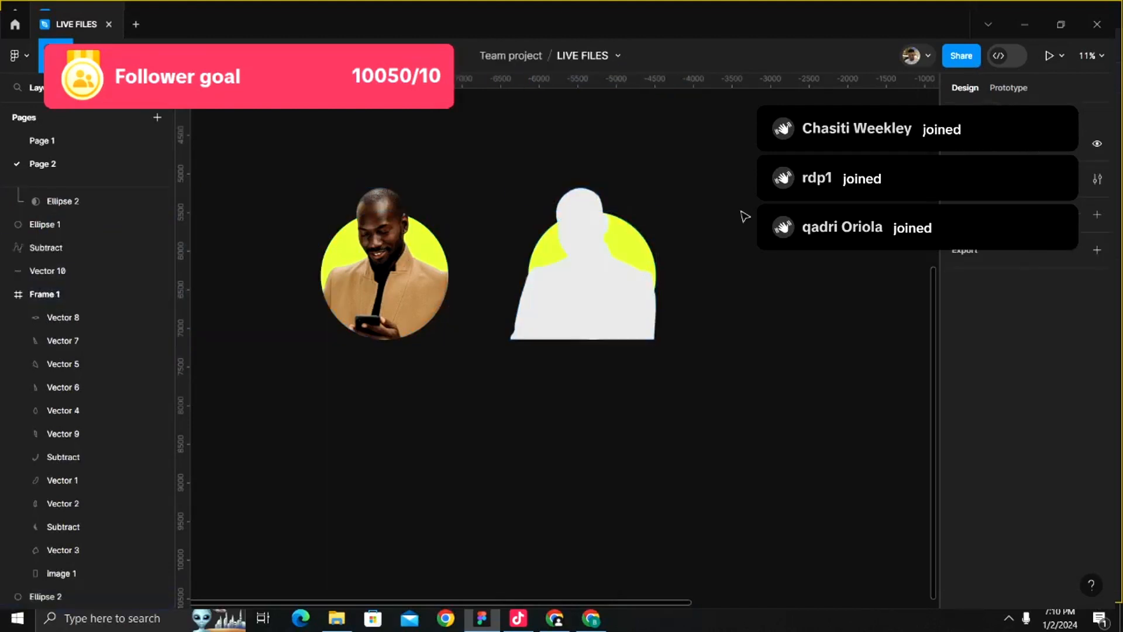
{"action": "left_click_drag", "start_coordinate": [740, 209], "coordinate": [632, 294]}
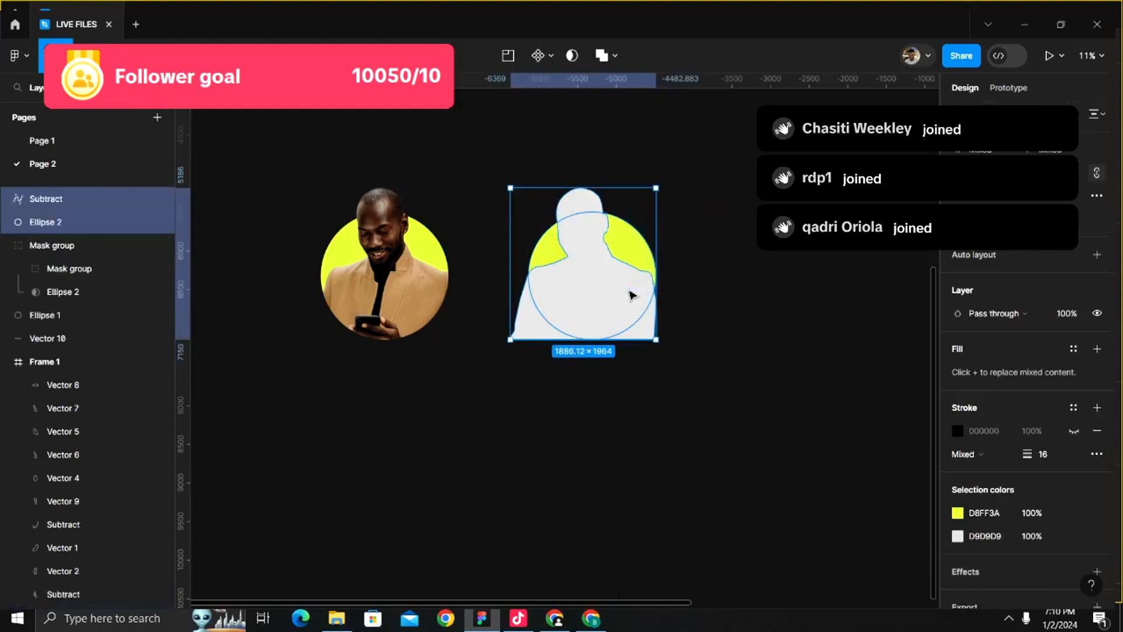
{"action": "left_click", "coordinate": [714, 243]}
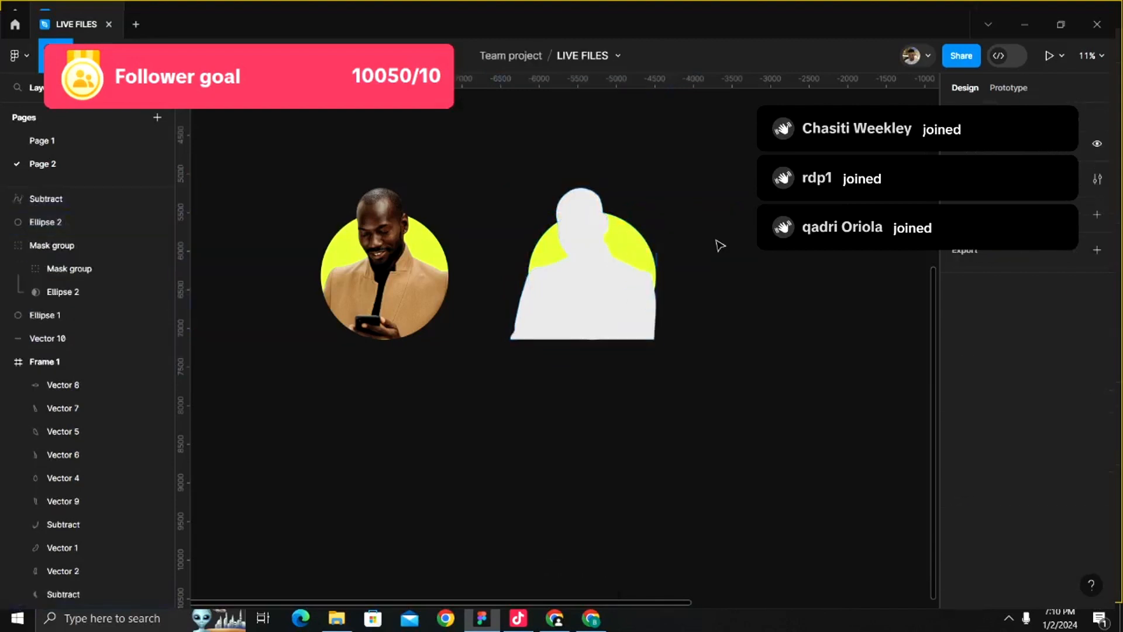
- Duplicate the yellow-green circle behind the white silhouette in place
{"action": "left_click", "coordinate": [645, 254]}
{"action": "key", "text": "ctrl+d"}
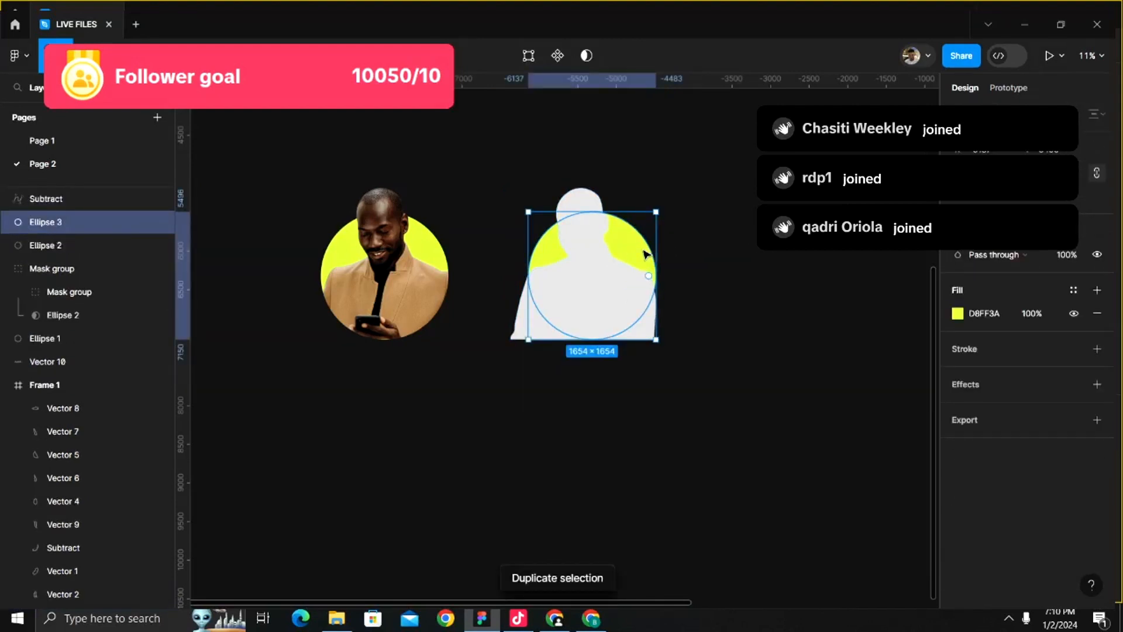
{"action": "left_click", "coordinate": [710, 202]}
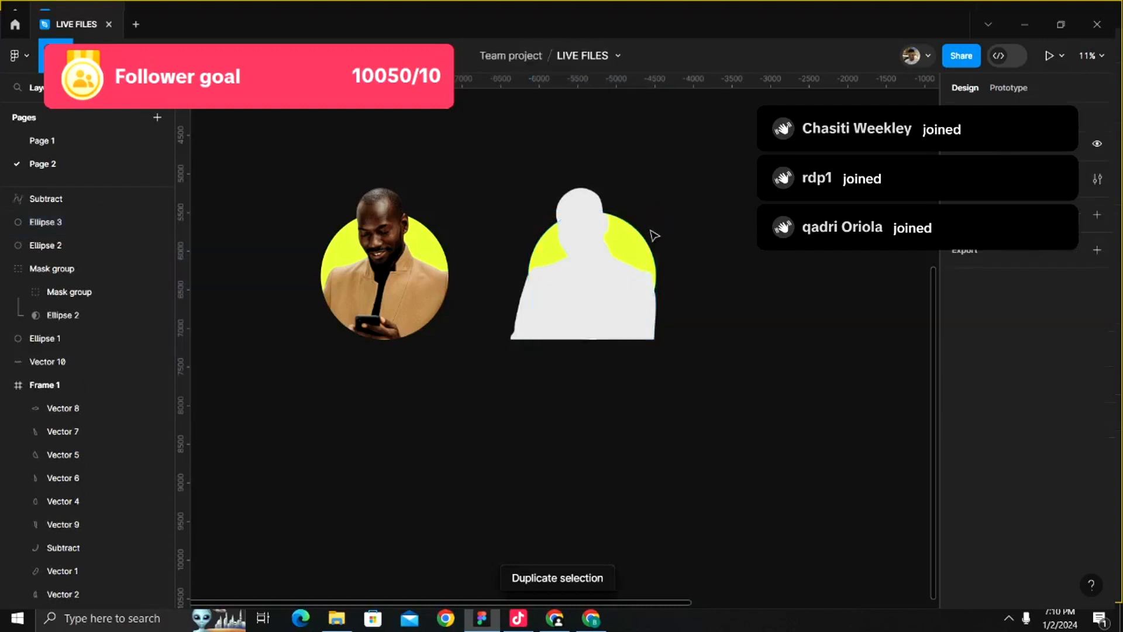
- Raise the top point of the new circle copy, Ellipse 3, above the silhouette's head to form an egg shape
{"action": "left_click", "coordinate": [631, 245]}
{"action": "scroll", "coordinate": [631, 245], "scroll_direction": "up", "scroll_amount": 5}
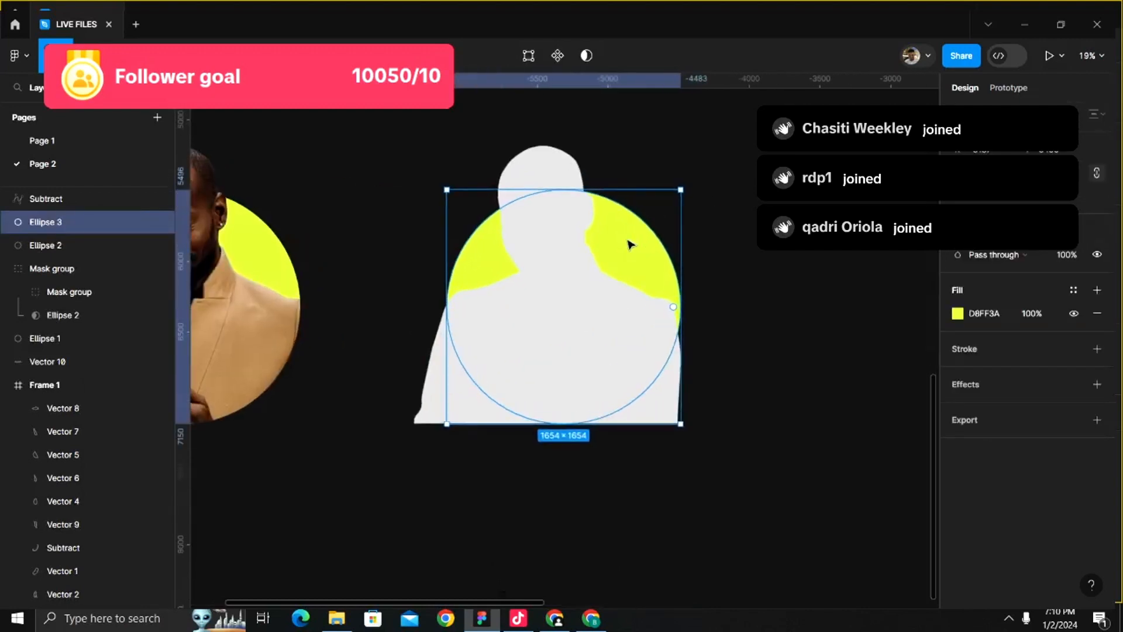
{"action": "double_click", "coordinate": [631, 244]}
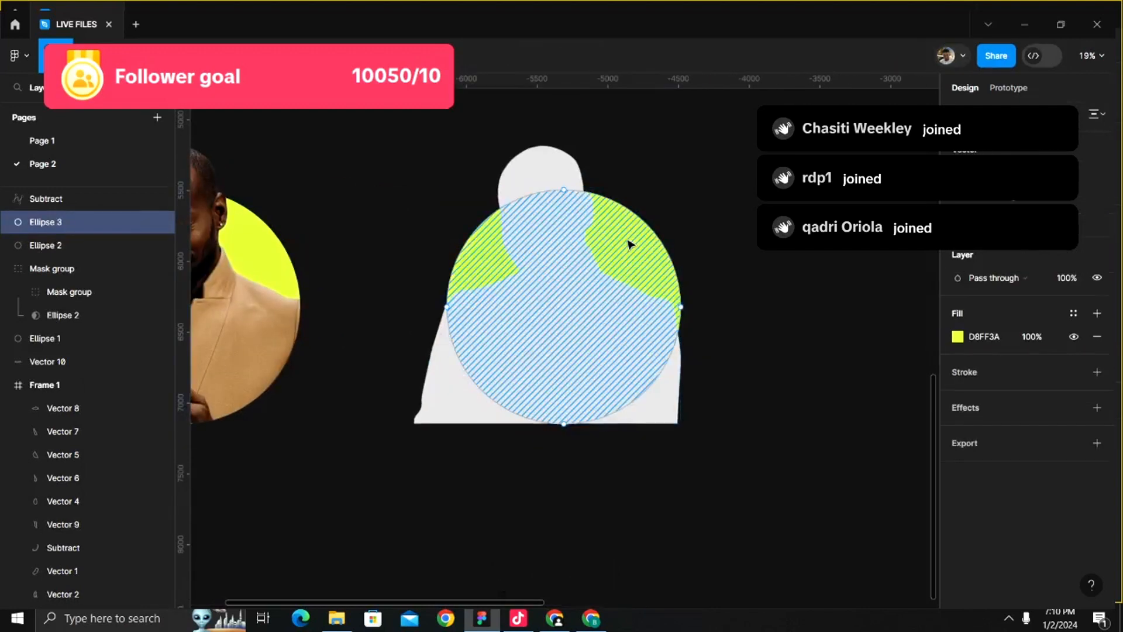
{"action": "left_click", "coordinate": [565, 190]}
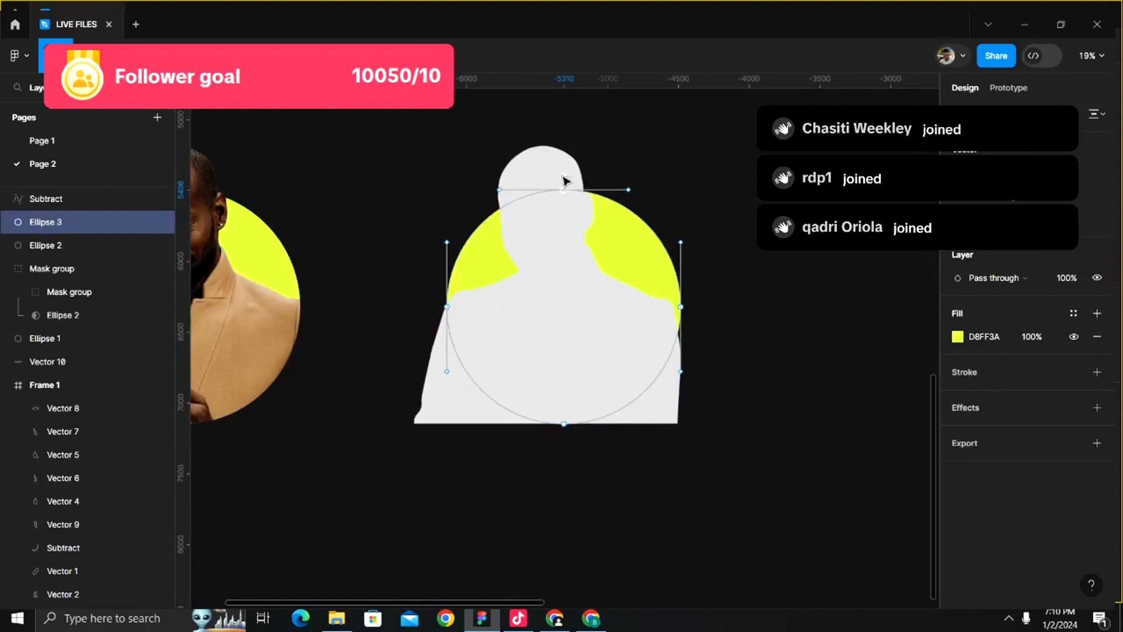
{"action": "left_click_drag", "start_coordinate": [564, 188], "coordinate": [553, 130]}
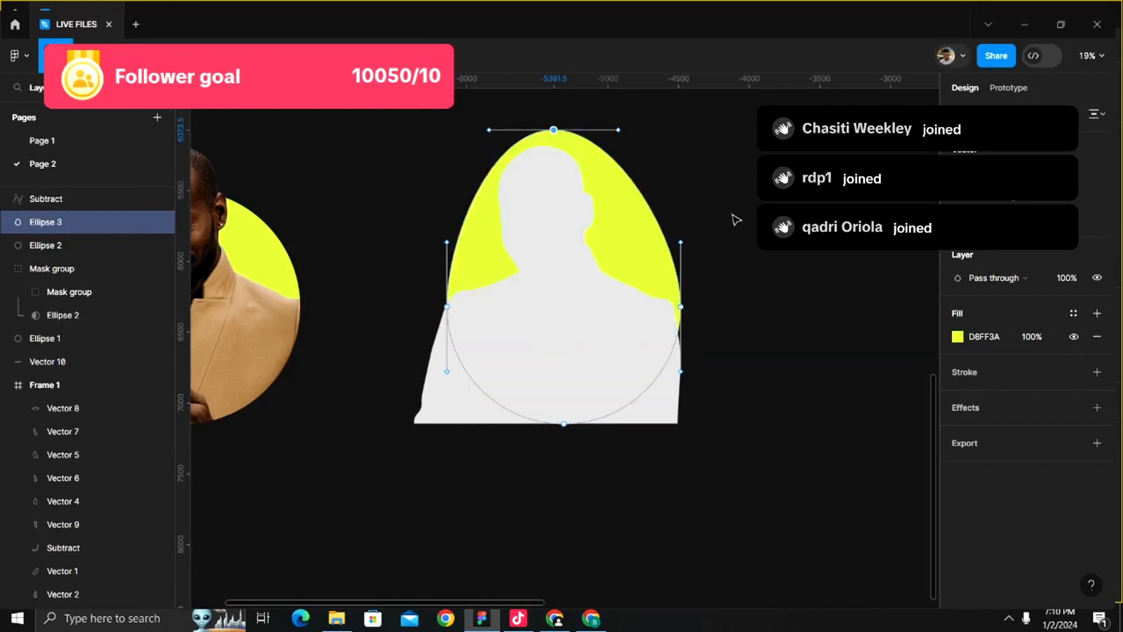
{"action": "key", "text": "Escape"}
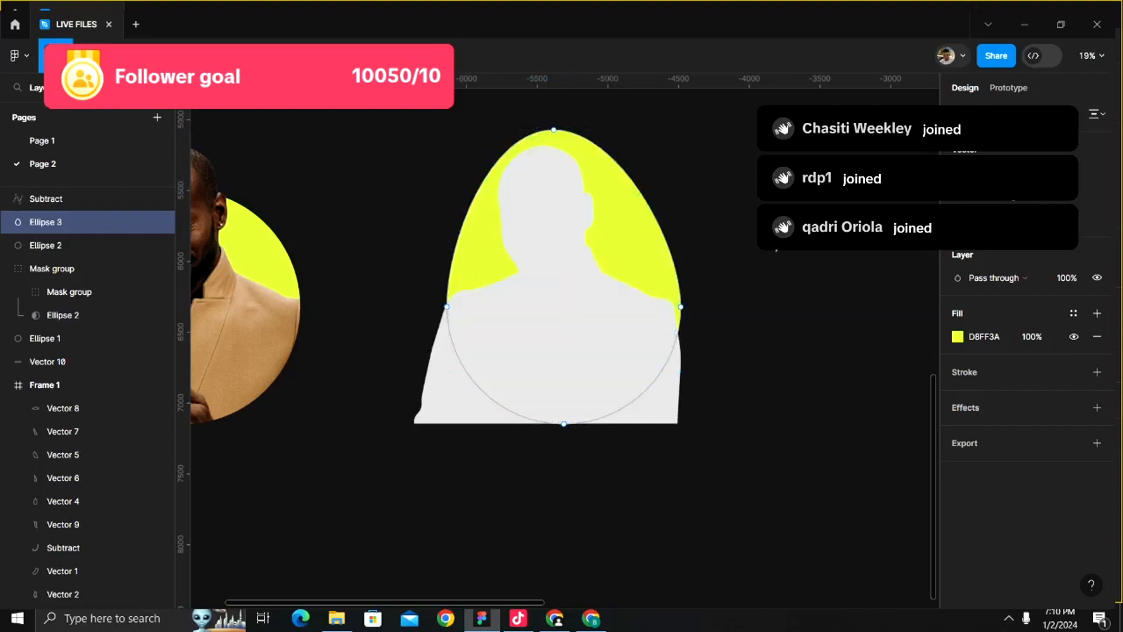
- Intersect the white silhouette with the egg-shaped Ellipse 3 so its lower part follows the circle
{"action": "key", "text": "Escape"}
{"action": "left_click", "coordinate": [753, 296]}
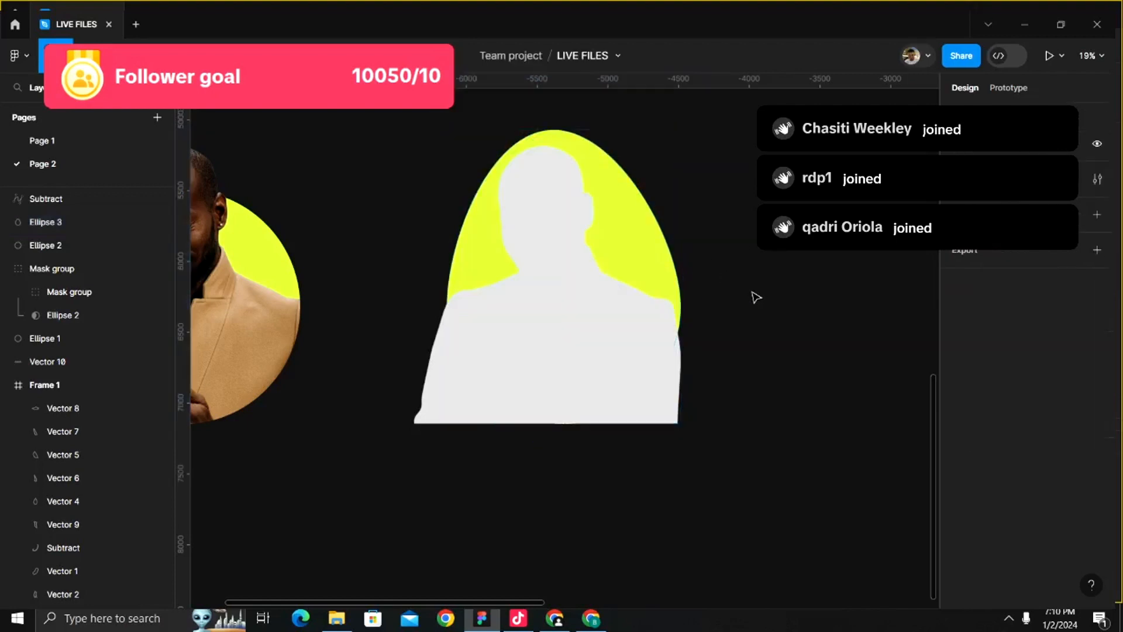
{"action": "left_click", "coordinate": [564, 333]}
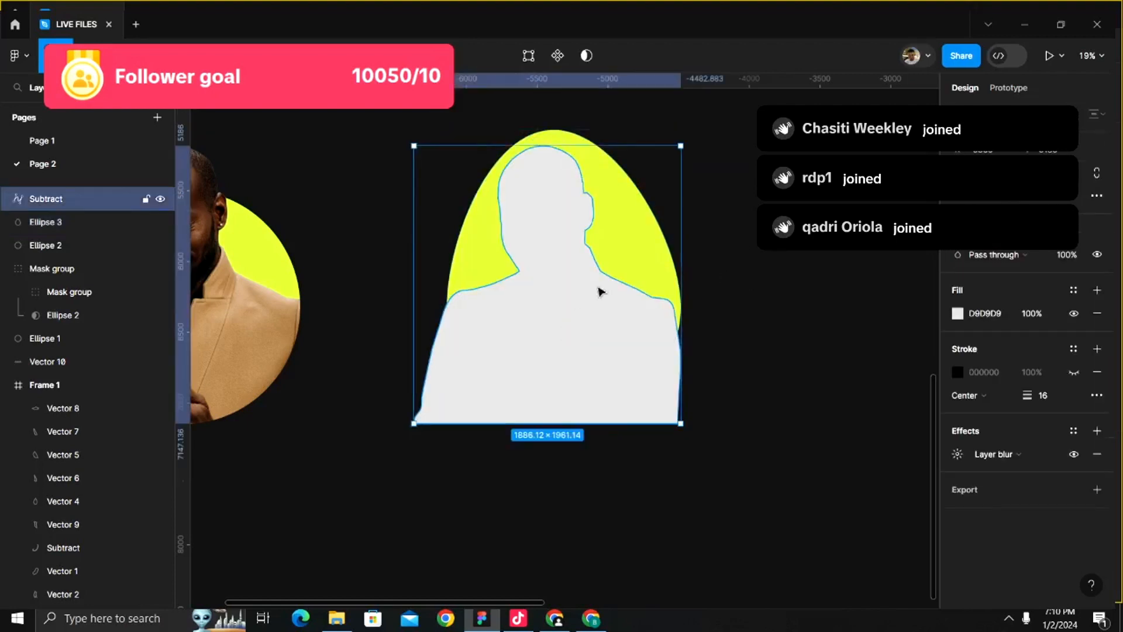
{"action": "left_click", "coordinate": [642, 222], "text": "shift"}
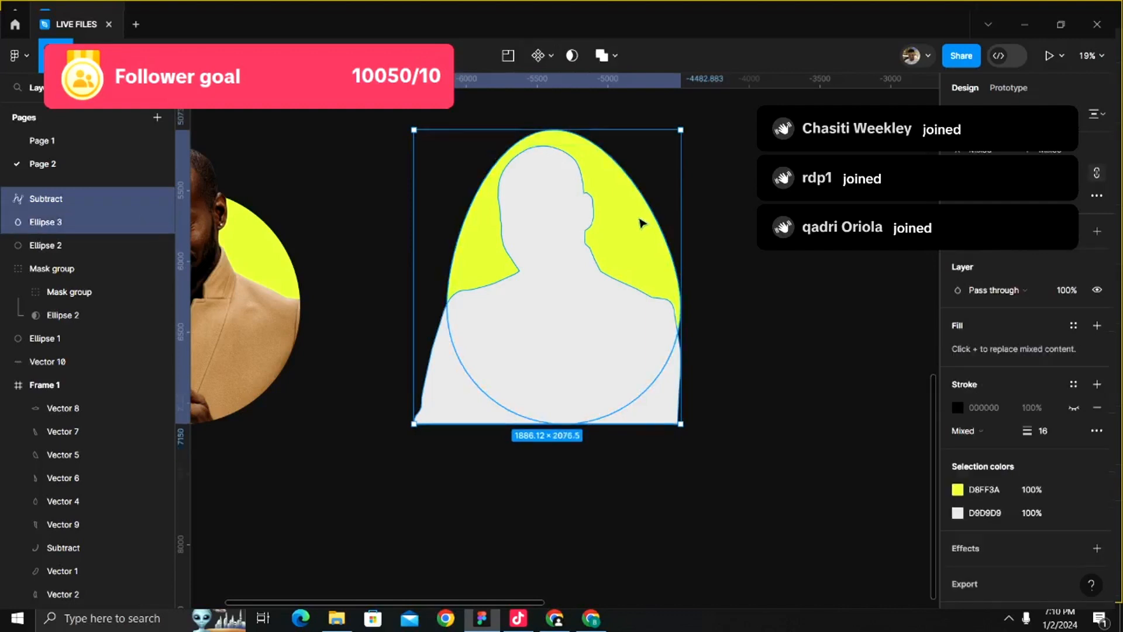
{"action": "left_click", "coordinate": [615, 59]}
{"action": "left_click", "coordinate": [605, 128]}
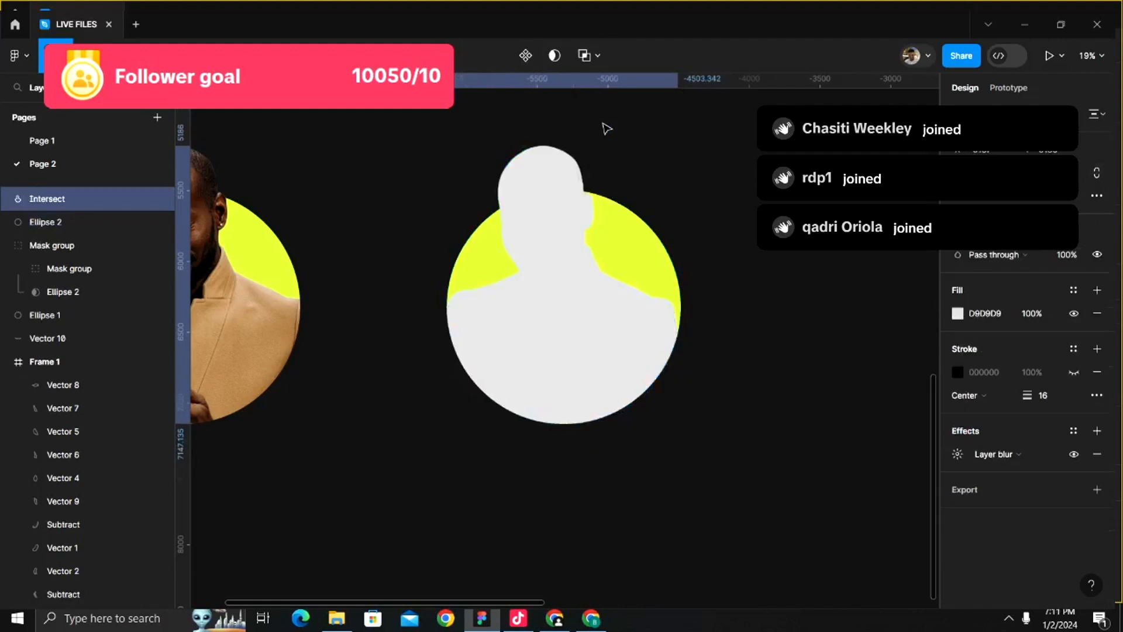
{"action": "scroll", "coordinate": [645, 170], "scroll_direction": "down", "scroll_amount": 3}
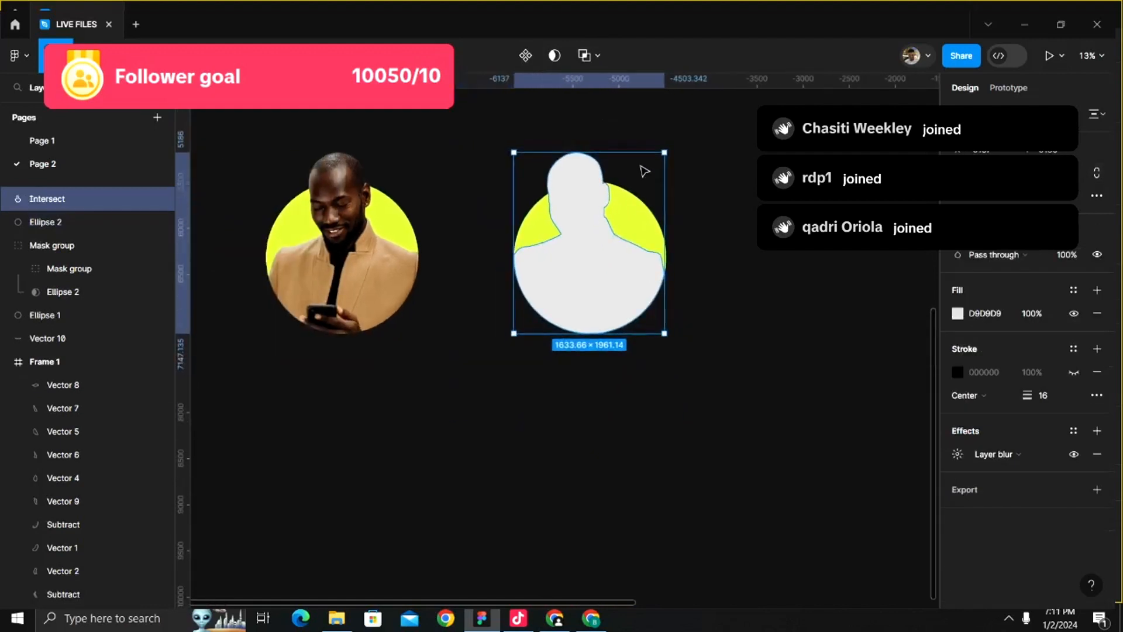
{"action": "left_click", "coordinate": [733, 183]}
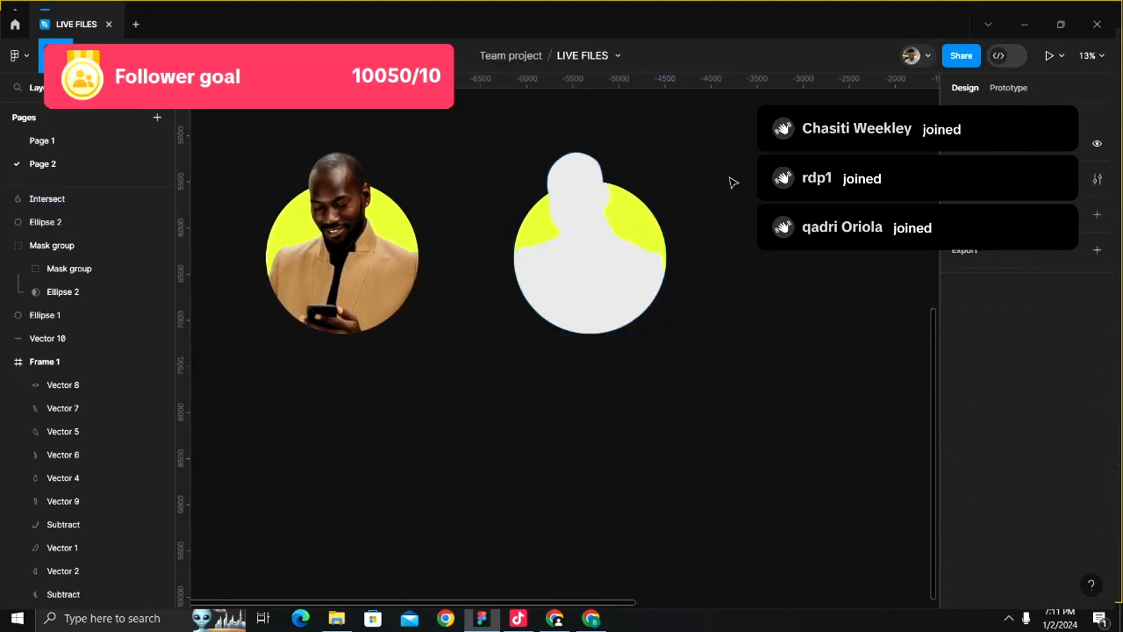
- Duplicate the man's cutout, the inner Mask group, outside the circular mask and directly over the first portrait
{"action": "left_click", "coordinate": [338, 206]}
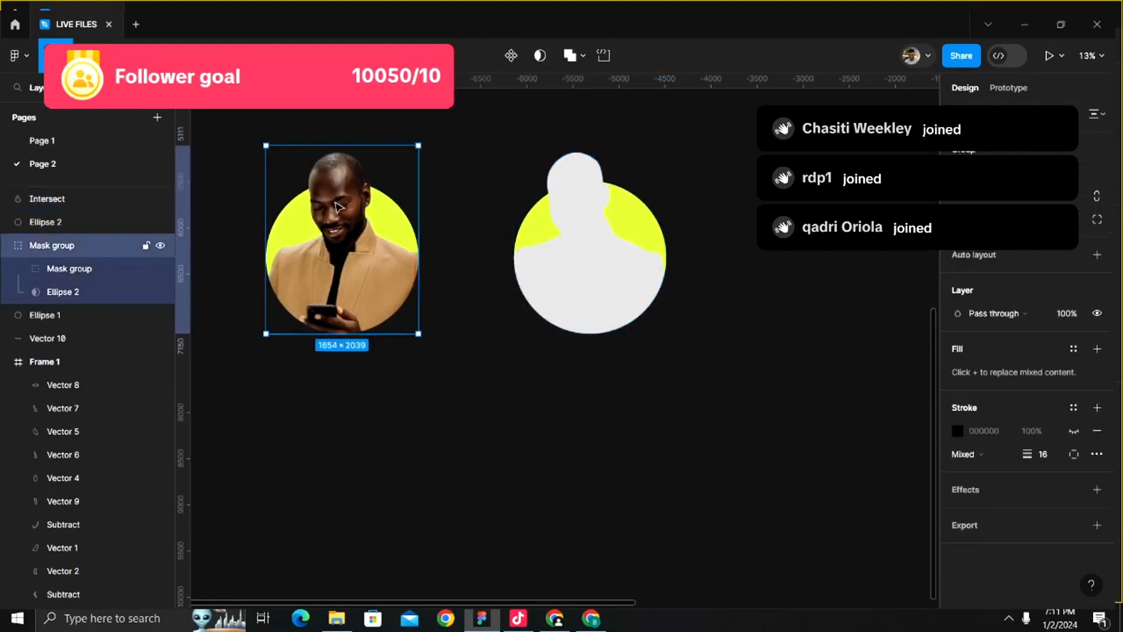
{"action": "left_click", "coordinate": [591, 203]}
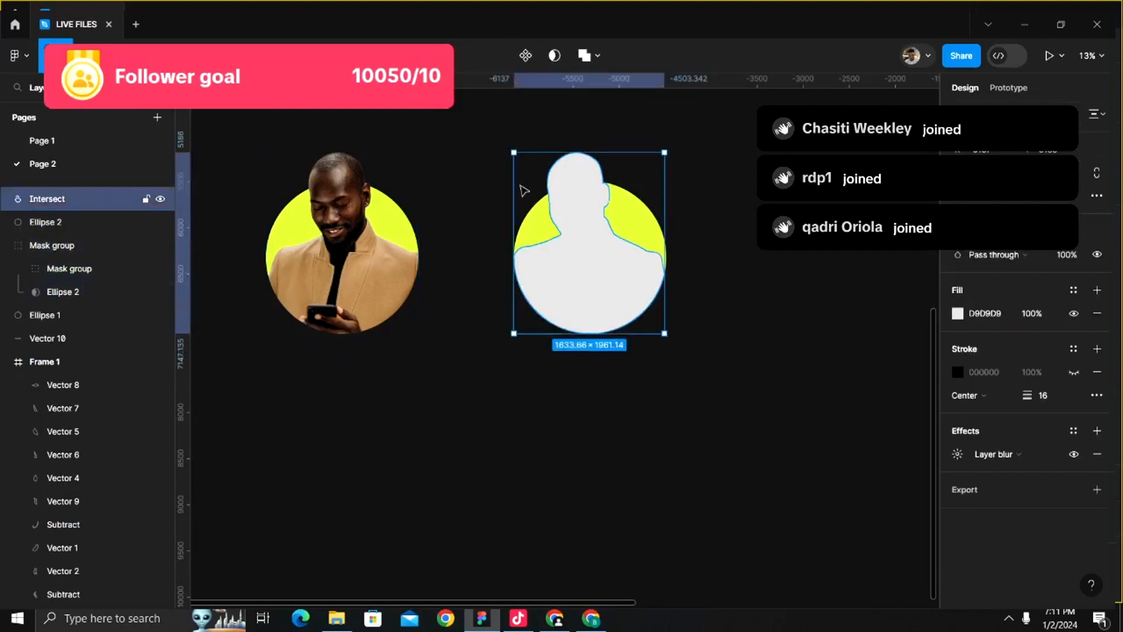
{"action": "left_click", "coordinate": [342, 171]}
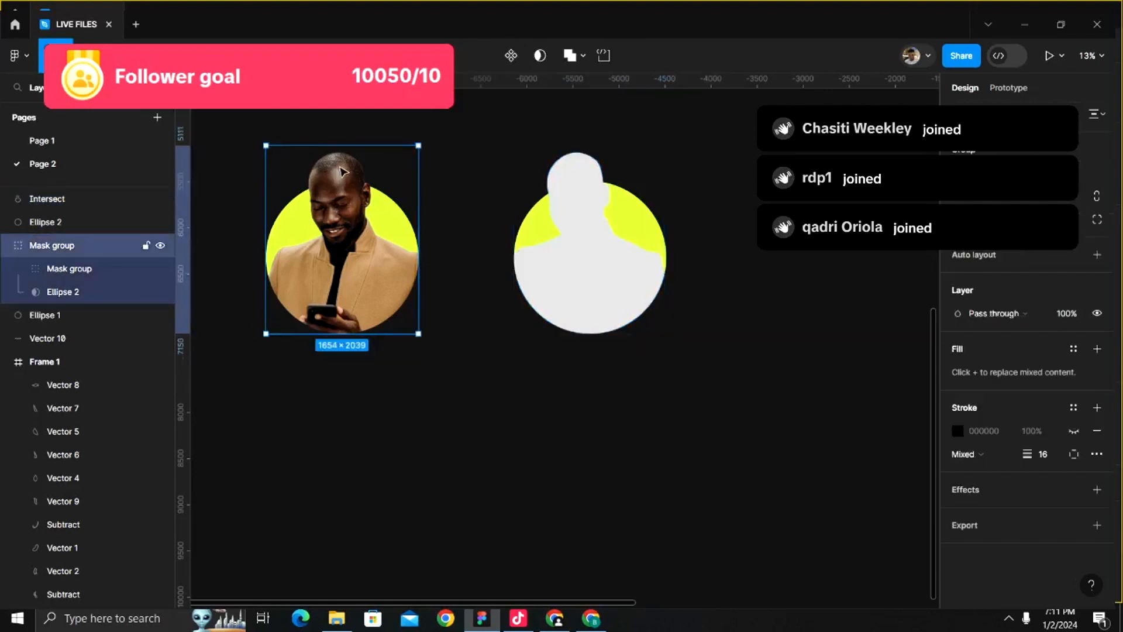
{"action": "left_click", "coordinate": [67, 269]}
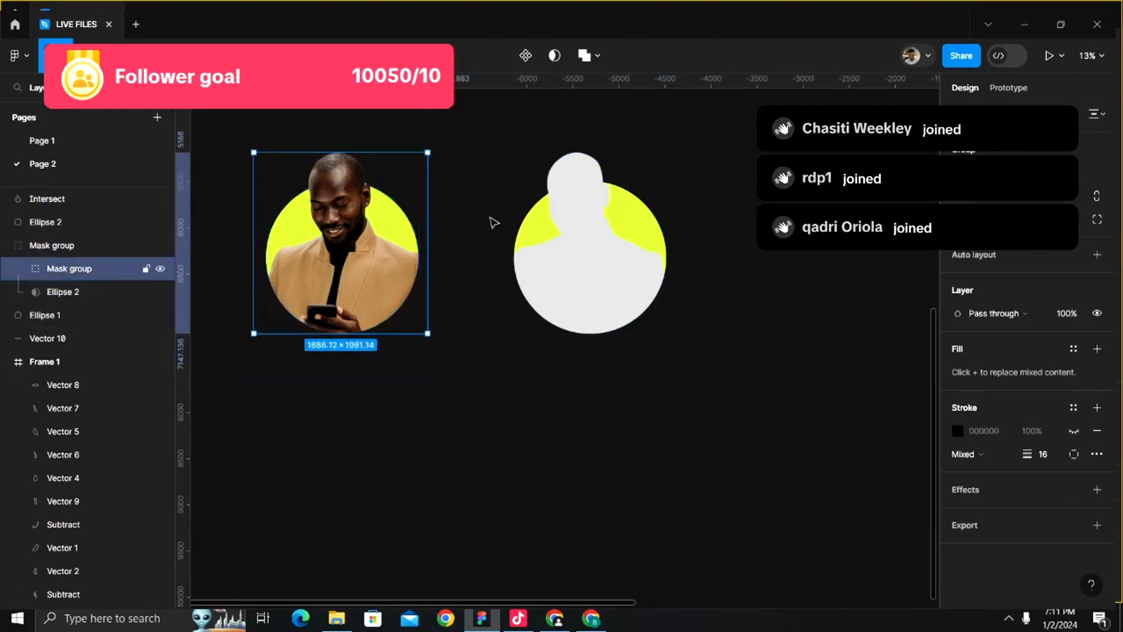
{"action": "left_click", "coordinate": [584, 200]}
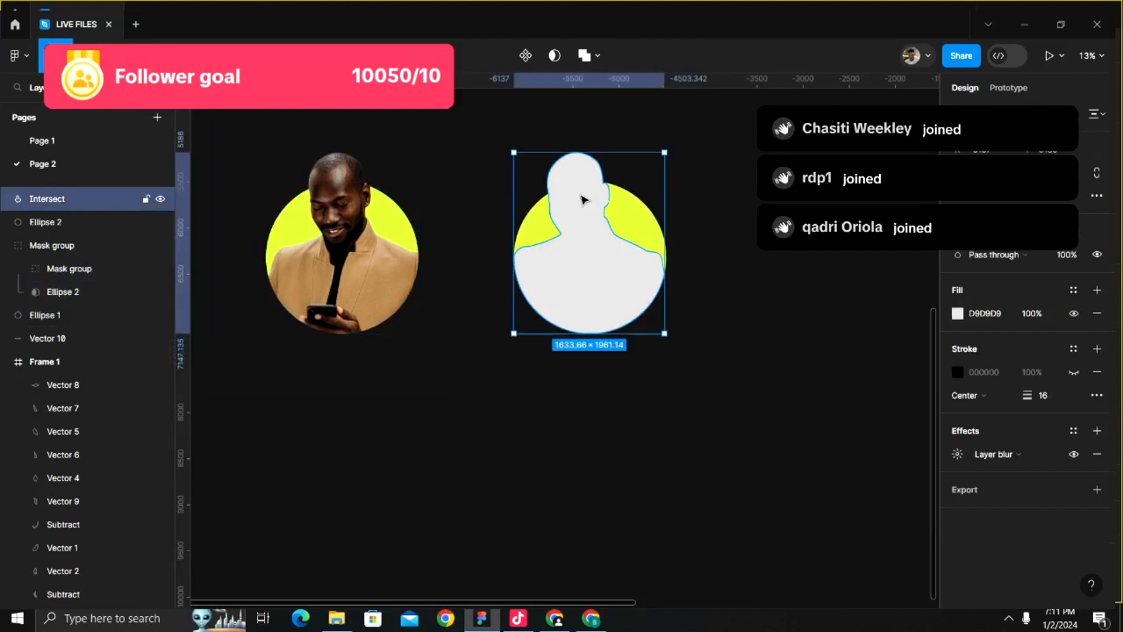
{"action": "key", "text": "ctrl+z"}
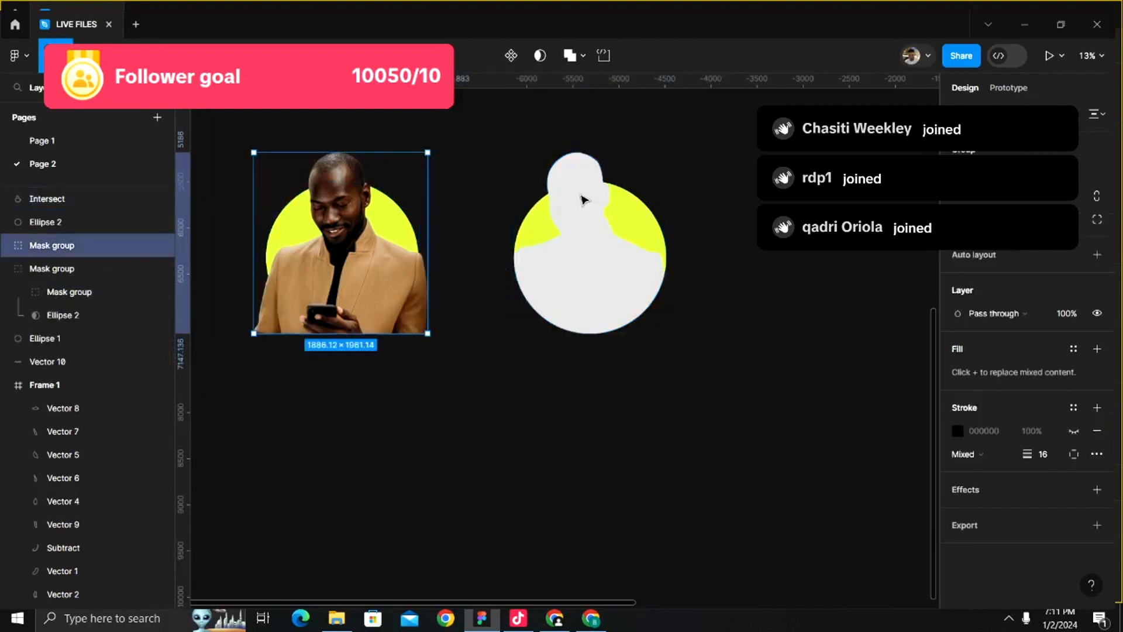
- Align the cutout copy and the intersected silhouette by their right edges
{"action": "left_click", "coordinate": [584, 200], "text": "shift"}
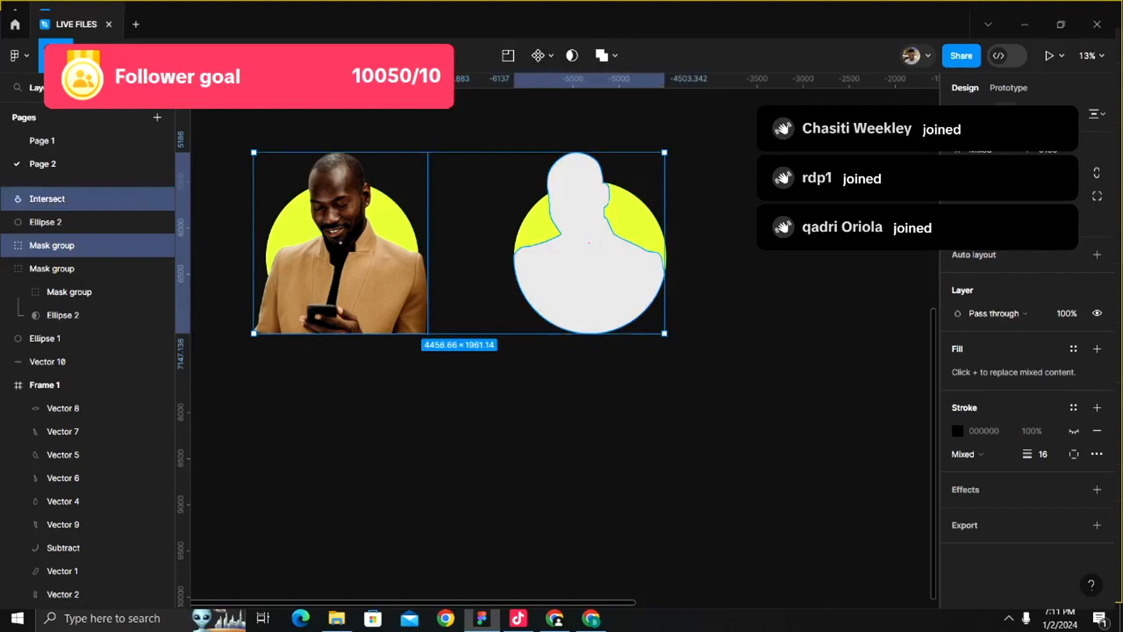
{"action": "left_click", "coordinate": [1005, 115]}
{"action": "scroll", "coordinate": [617, 218], "scroll_direction": "up", "scroll_amount": 5}
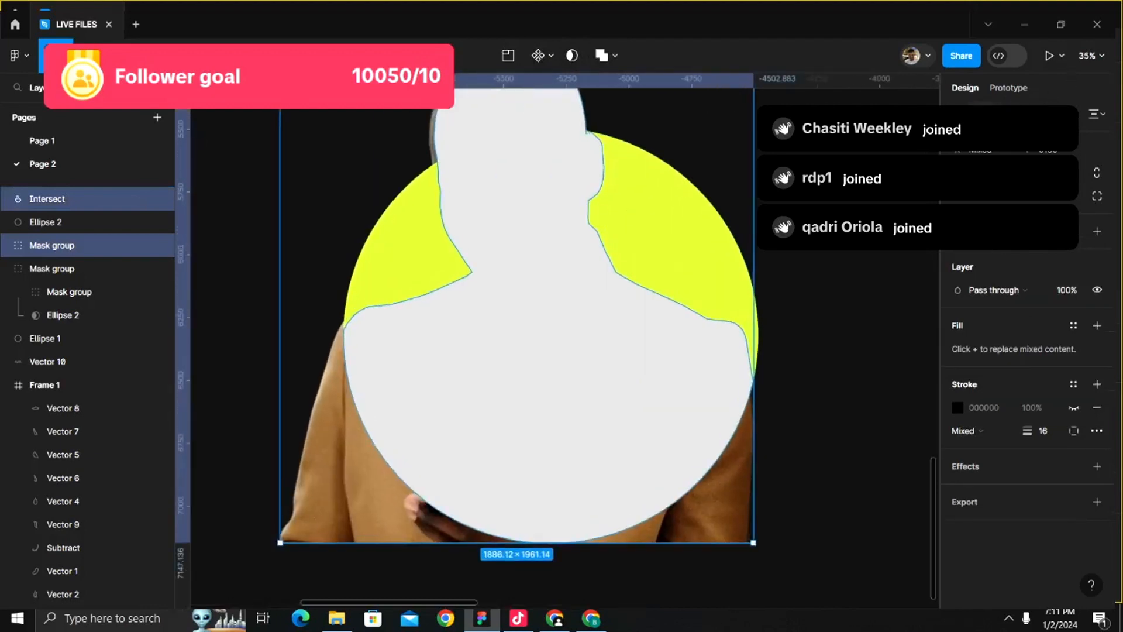
- Try to align the cutout copy and the silhouette by their horizontal centres
{"action": "left_click", "coordinate": [982, 114]}
{"action": "scroll", "coordinate": [706, 348], "scroll_direction": "down", "scroll_amount": 3}
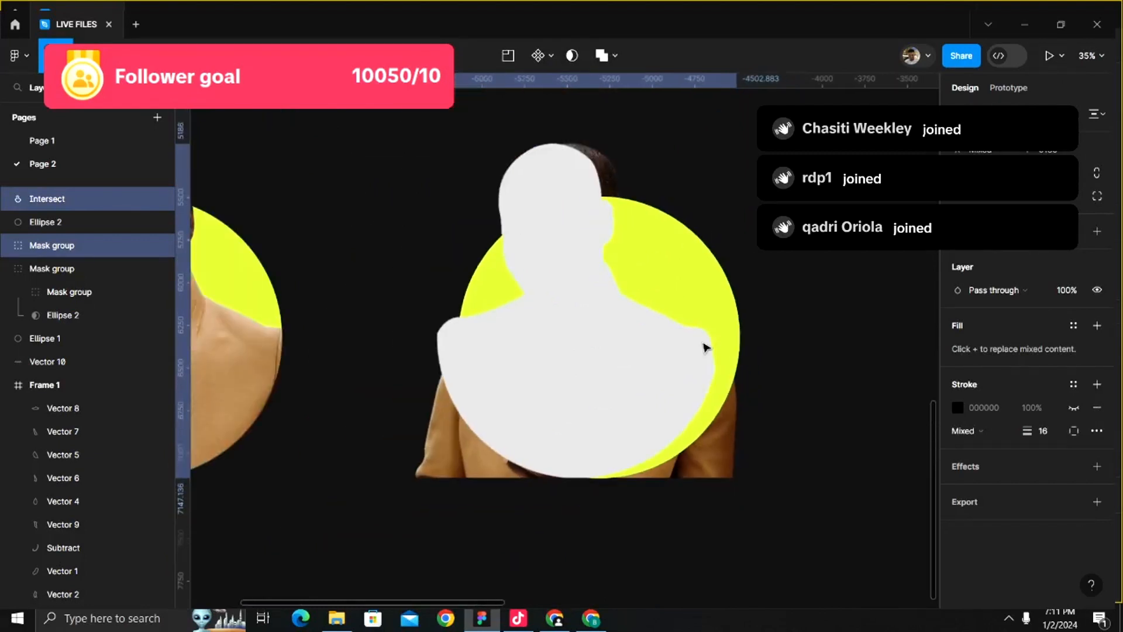
{"action": "left_click", "coordinate": [736, 457]}
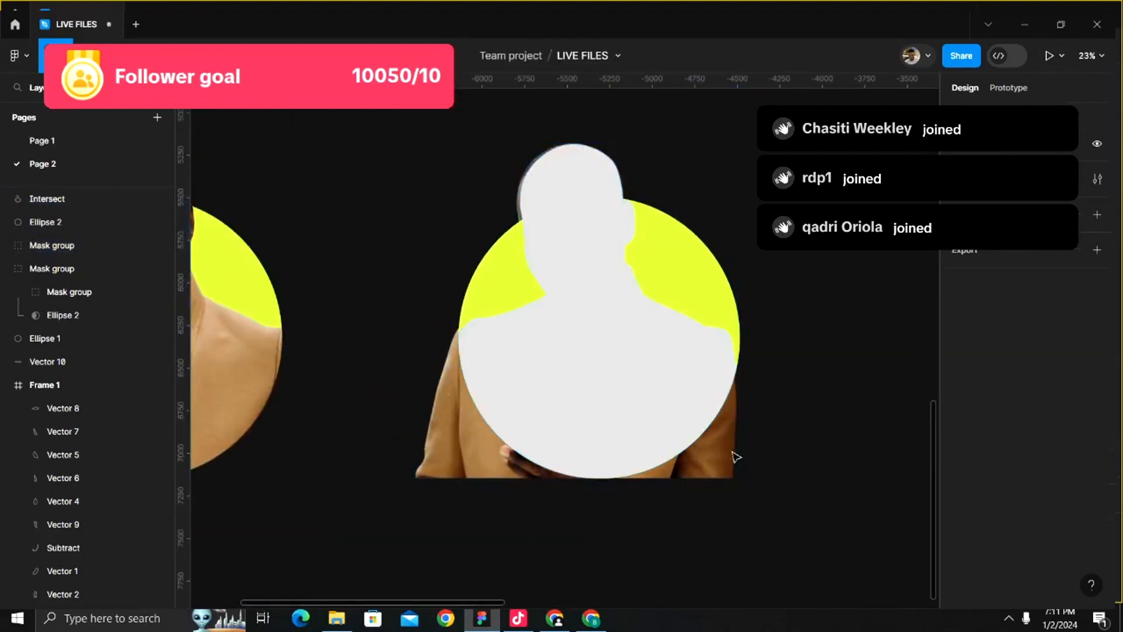
- Bring the man's cutout copy to the front, above the intersected silhouette
{"action": "left_click", "coordinate": [710, 472]}
{"action": "key", "text": "ctrl+shift+bracketright"}
{"action": "scroll", "coordinate": [710, 475], "scroll_direction": "up", "scroll_amount": 3}
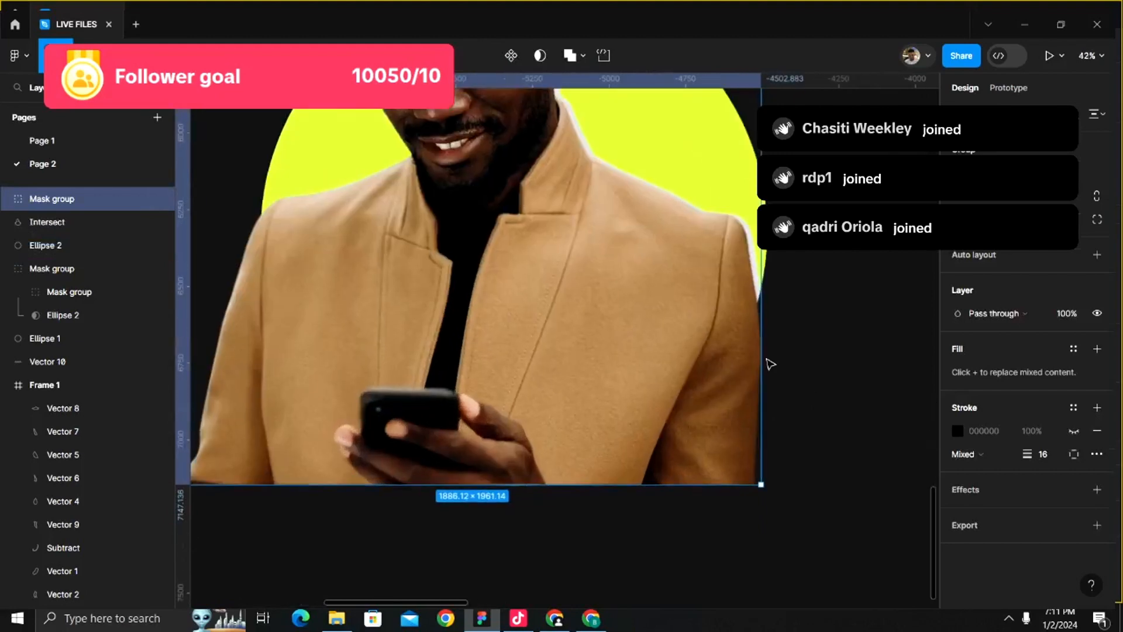
- Nudge the cutout copy about 22 px to the right so the man's head and ear cover the silhouette's white edge
{"action": "scroll", "coordinate": [548, 159], "scroll_direction": "up", "scroll_amount": 5}
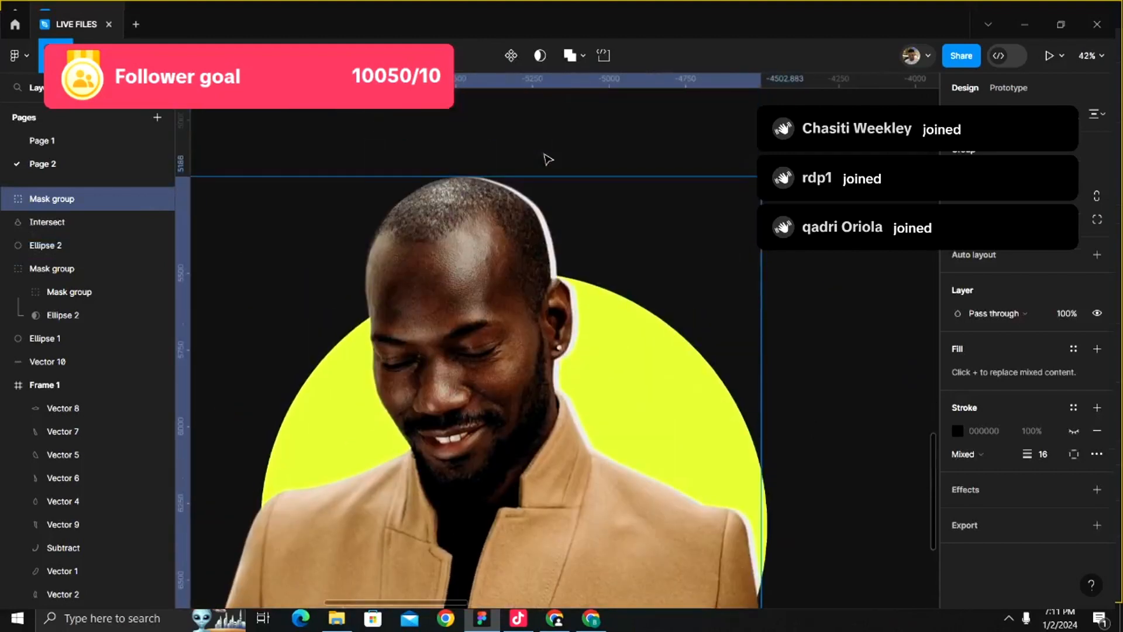
{"action": "key", "text": "Right"}
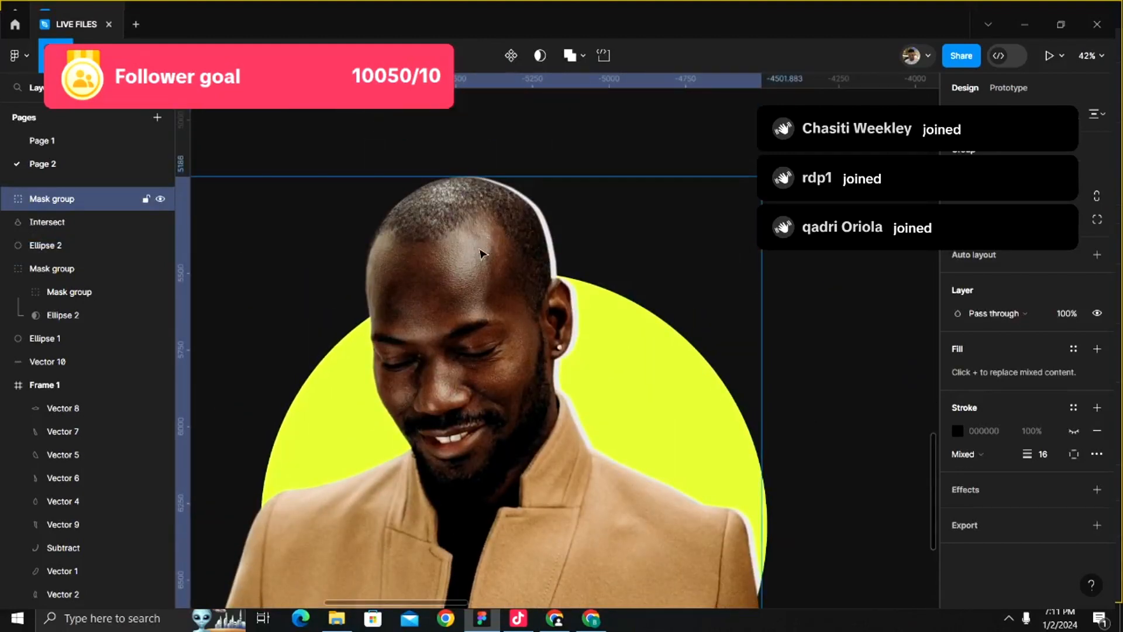
{"action": "key", "text": "Right"}
{"action": "key", "text": "Right"}
{"action": "key", "text": "Right"}
{"action": "key", "text": "Right"}
{"action": "key", "text": "Right"}
{"action": "key", "text": "Right"}
{"action": "key", "text": "Right"}
{"action": "key", "text": "Right"}
{"action": "key", "text": "Right"}
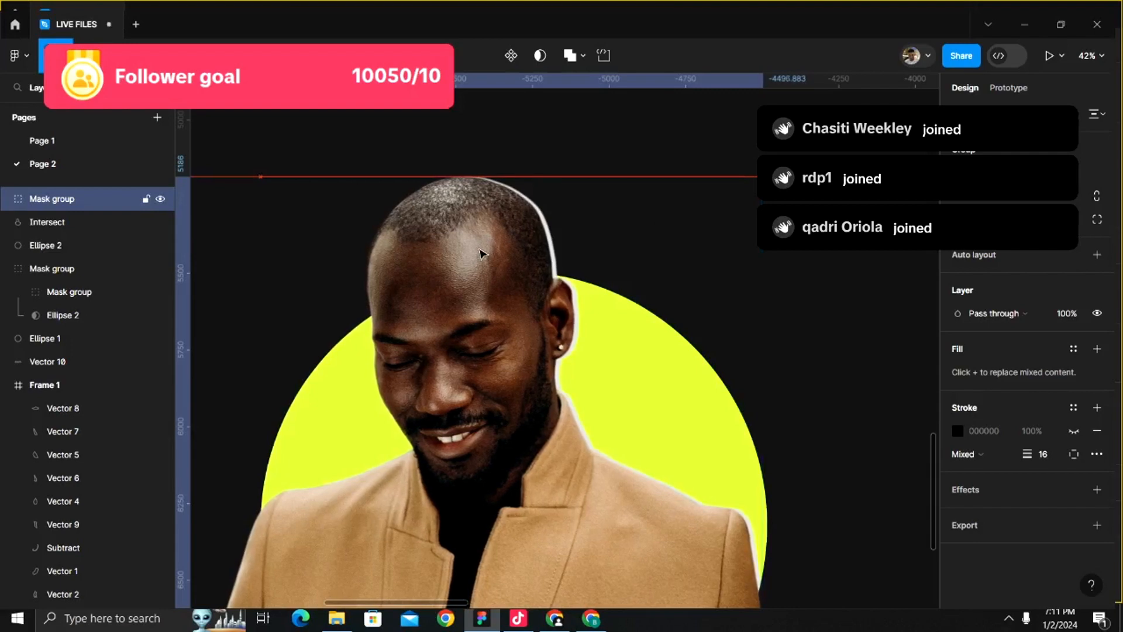
{"action": "scroll", "coordinate": [525, 261], "scroll_direction": "up", "scroll_amount": 5}
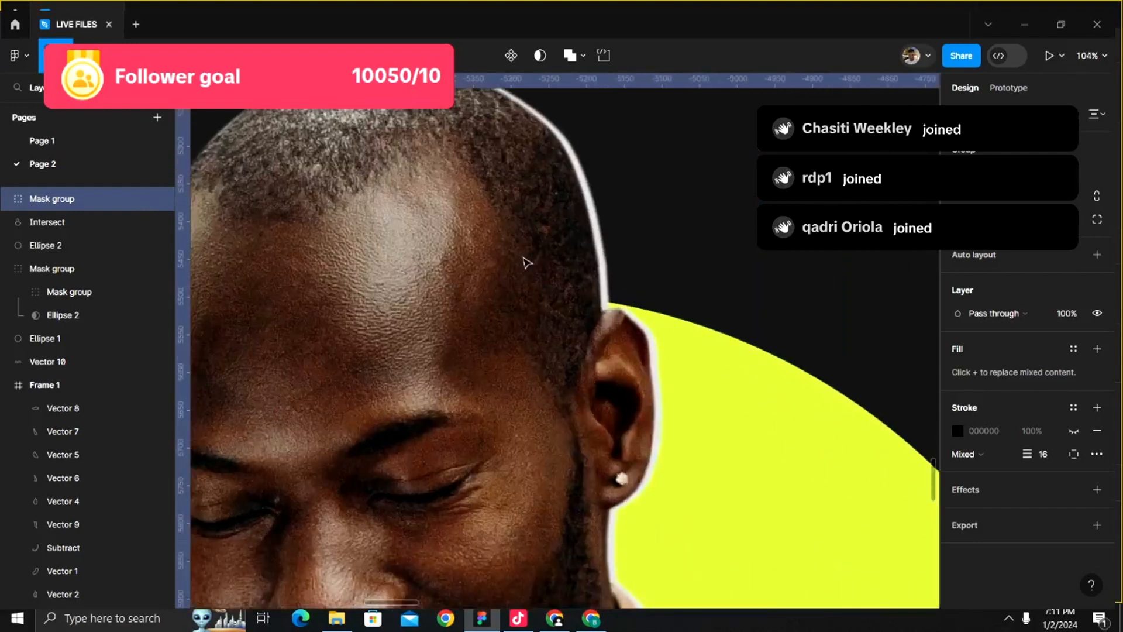
{"action": "key", "text": "Right"}
{"action": "key", "text": "Right"}
{"action": "key", "text": "Right"}
{"action": "key", "text": "Right"}
{"action": "key", "text": "Right"}
{"action": "key", "text": "Right"}
{"action": "key", "text": "Right"}
{"action": "key", "text": "Right"}
{"action": "key", "text": "Right"}
{"action": "key", "text": "Right"}
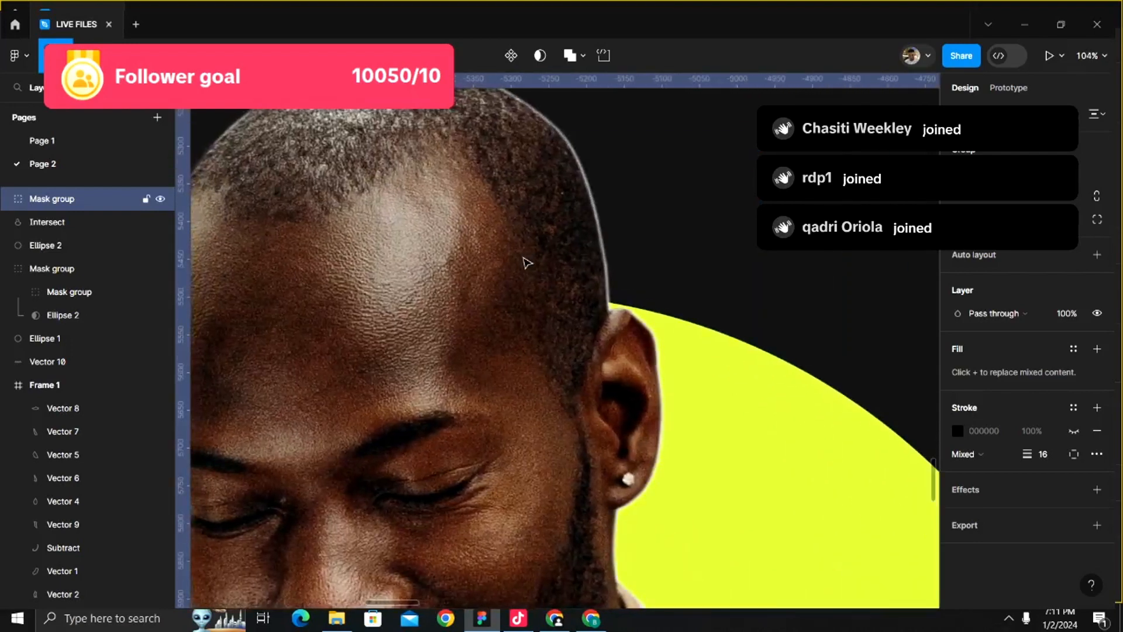
{"action": "key", "text": "Right"}
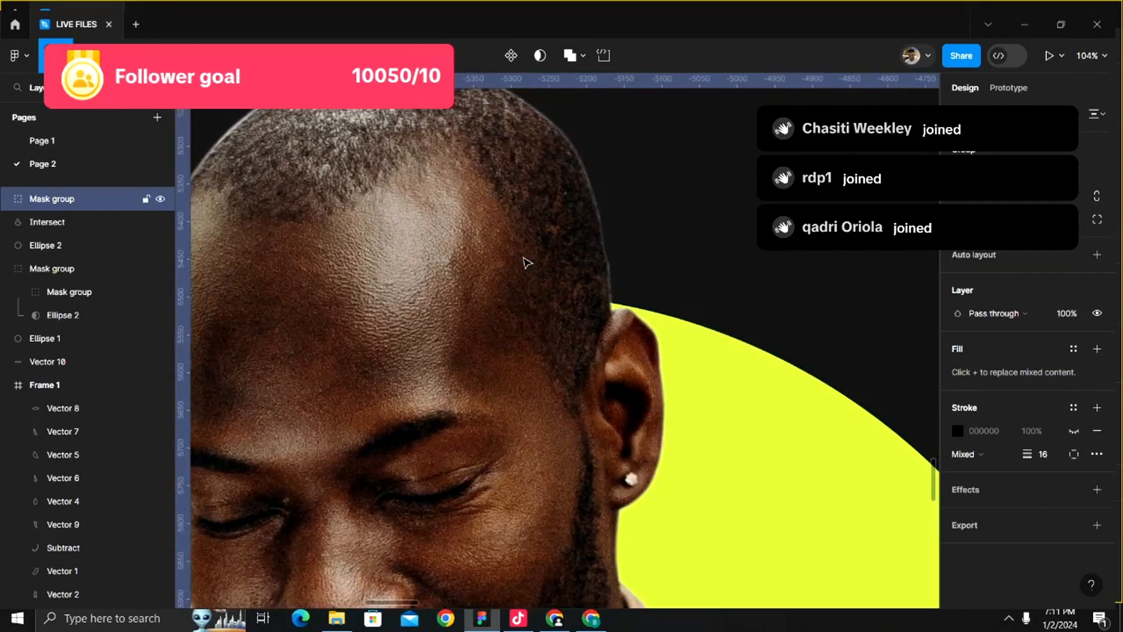
- Ungroup the man's cutout copy and delete its Subtract mask shape, keeping the full photo
{"action": "scroll", "coordinate": [527, 262], "scroll_direction": "down", "scroll_amount": 5}
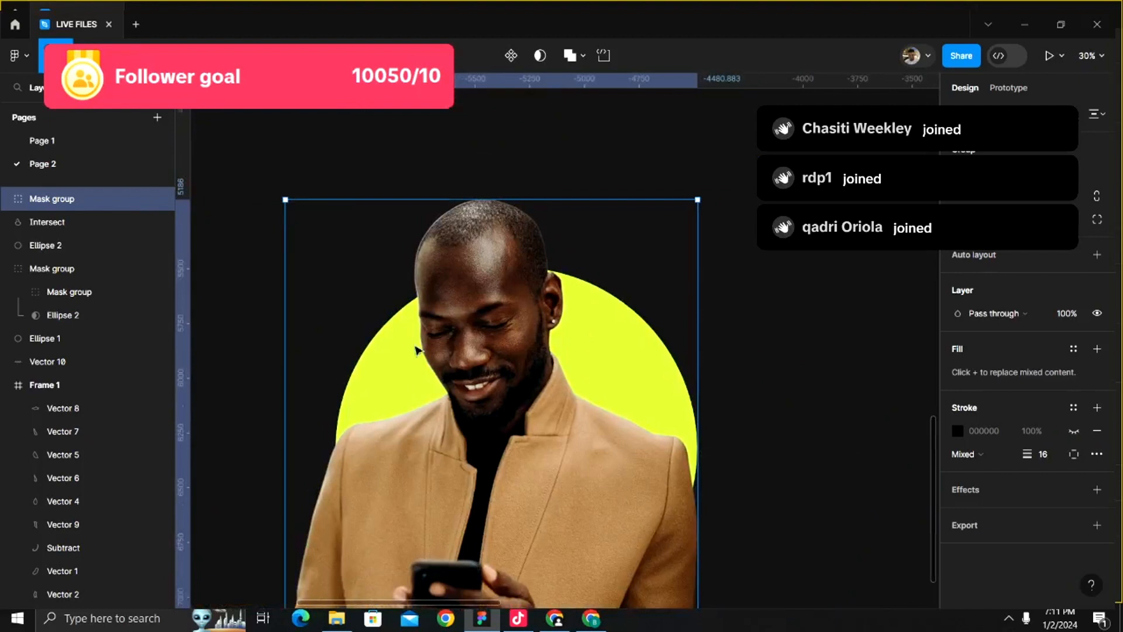
{"action": "key", "text": "ctrl+shift+g"}
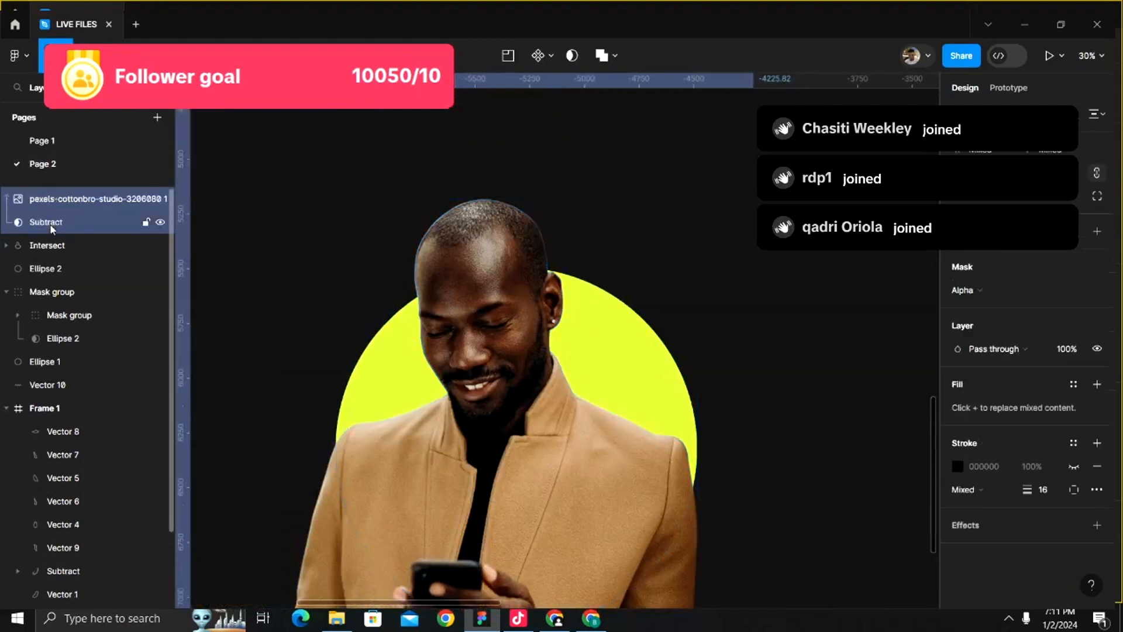
{"action": "left_click", "coordinate": [57, 222]}
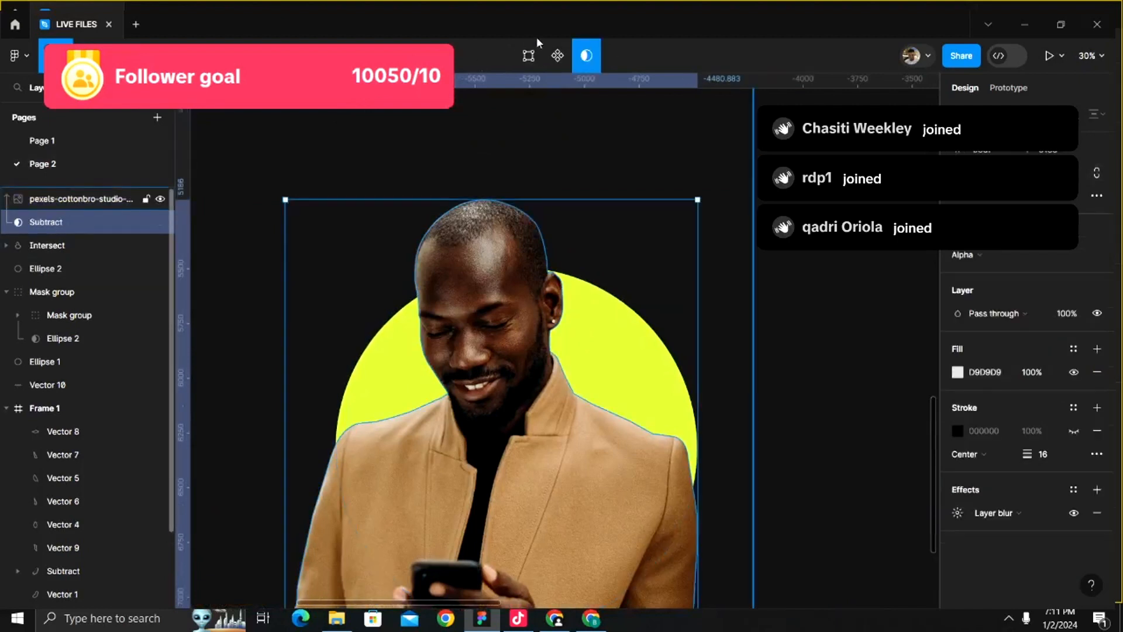
{"action": "left_click", "coordinate": [587, 56]}
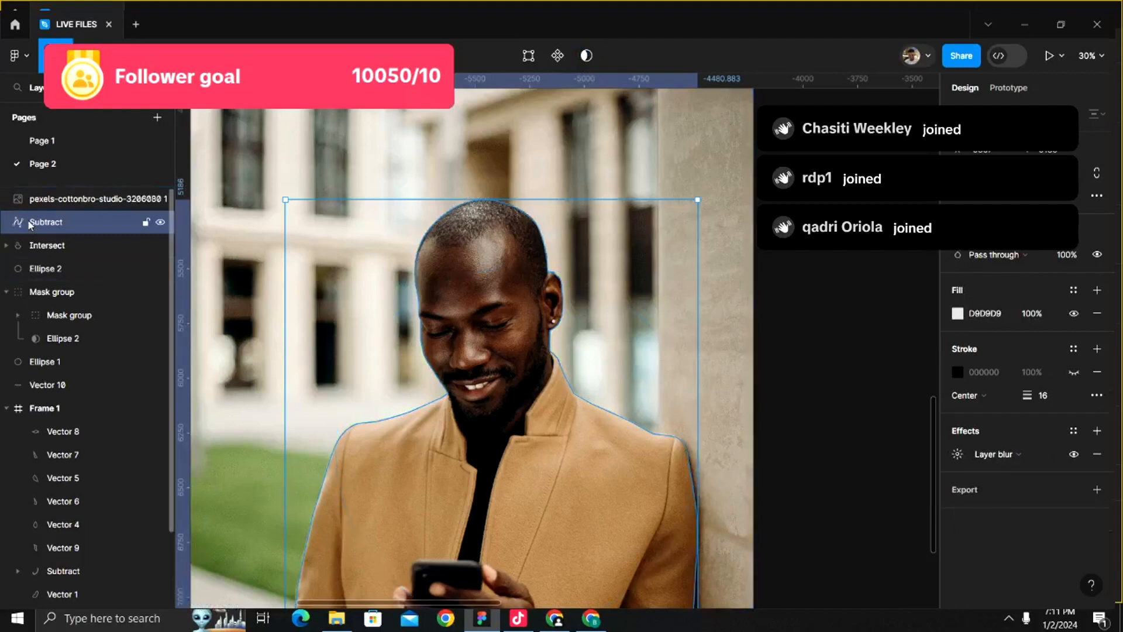
{"action": "key", "text": "Delete"}
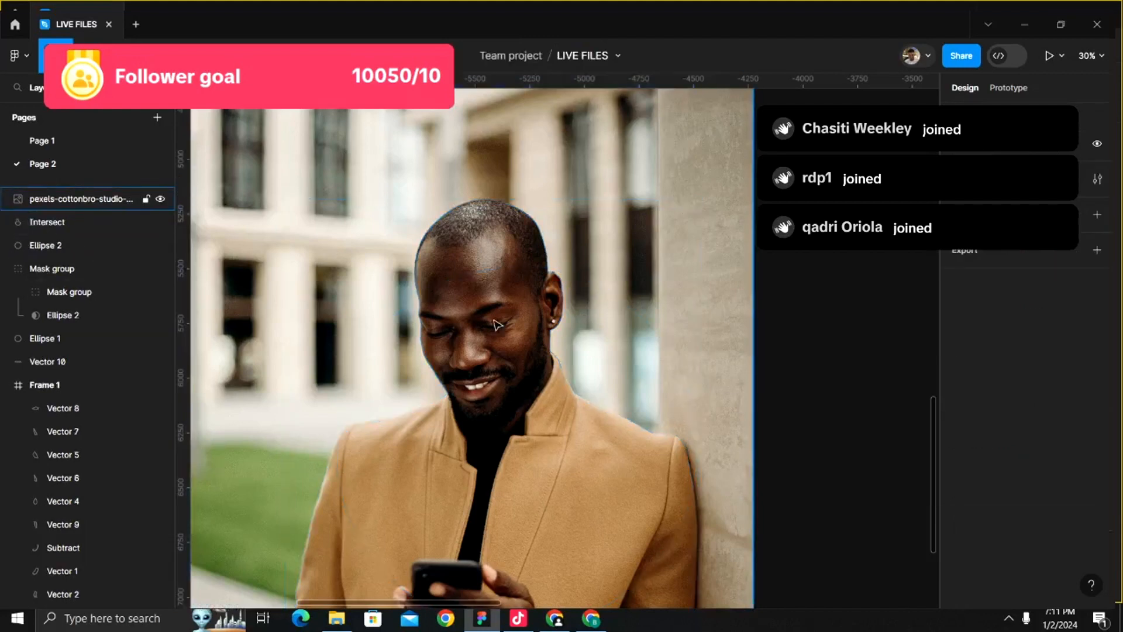
- Mask the full photo of the man with the Intersect shape beneath it
{"action": "scroll", "coordinate": [706, 364], "scroll_direction": "down", "scroll_amount": 3, "text": "ctrl"}
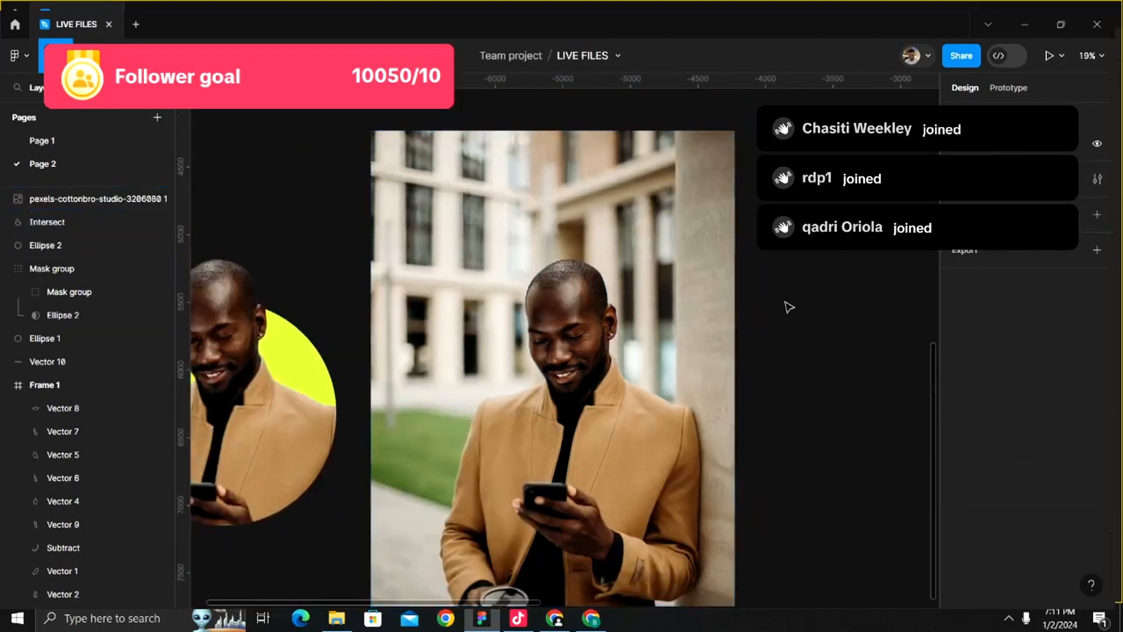
{"action": "left_click_drag", "start_coordinate": [814, 292], "coordinate": [570, 443]}
{"action": "left_click", "coordinate": [46, 248], "text": "shift"}
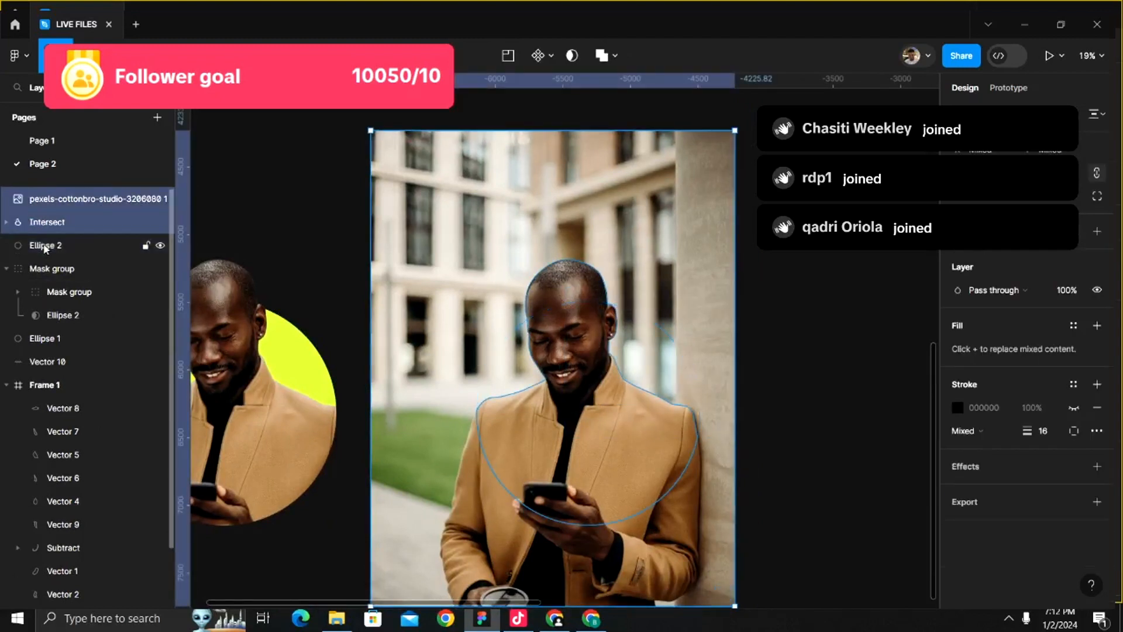
{"action": "right_click", "coordinate": [606, 385]}
{"action": "left_click", "coordinate": [628, 412]}
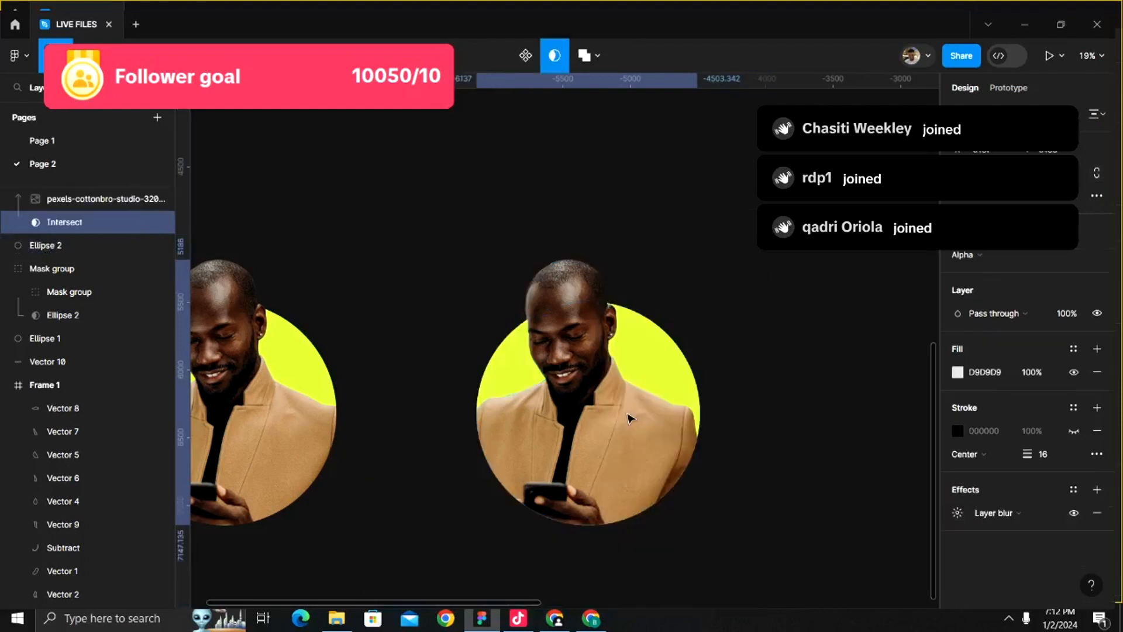
{"action": "left_click", "coordinate": [753, 314]}
{"action": "scroll", "coordinate": [756, 316], "scroll_direction": "down", "scroll_amount": 3}
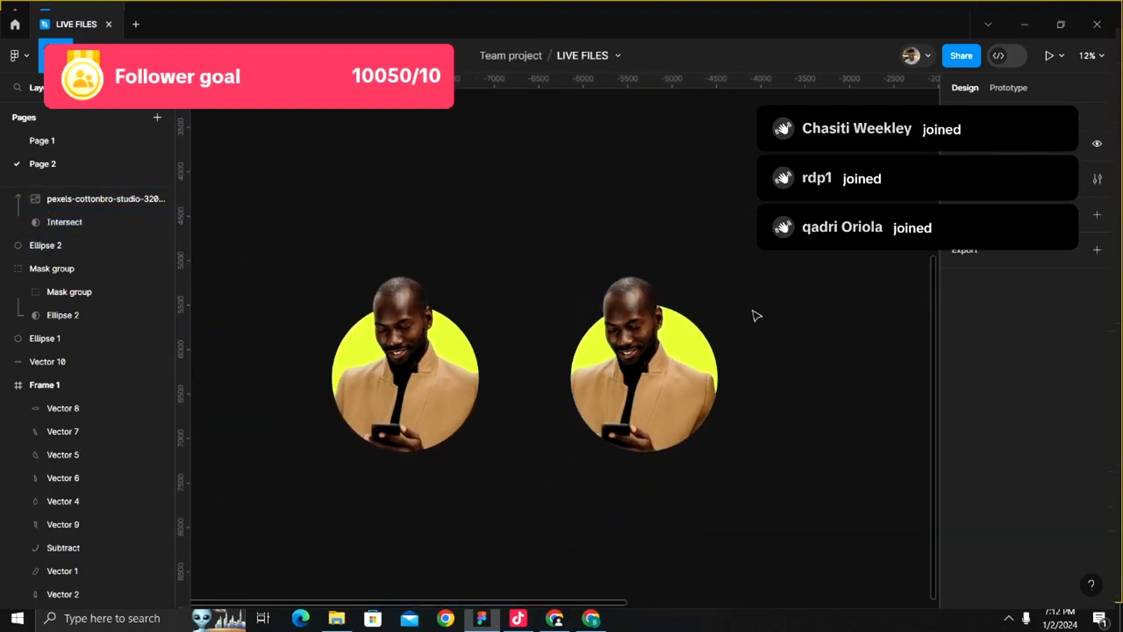
{"action": "scroll", "coordinate": [754, 319], "scroll_direction": "up", "scroll_amount": 2}
{"action": "left_click", "coordinate": [598, 300]}
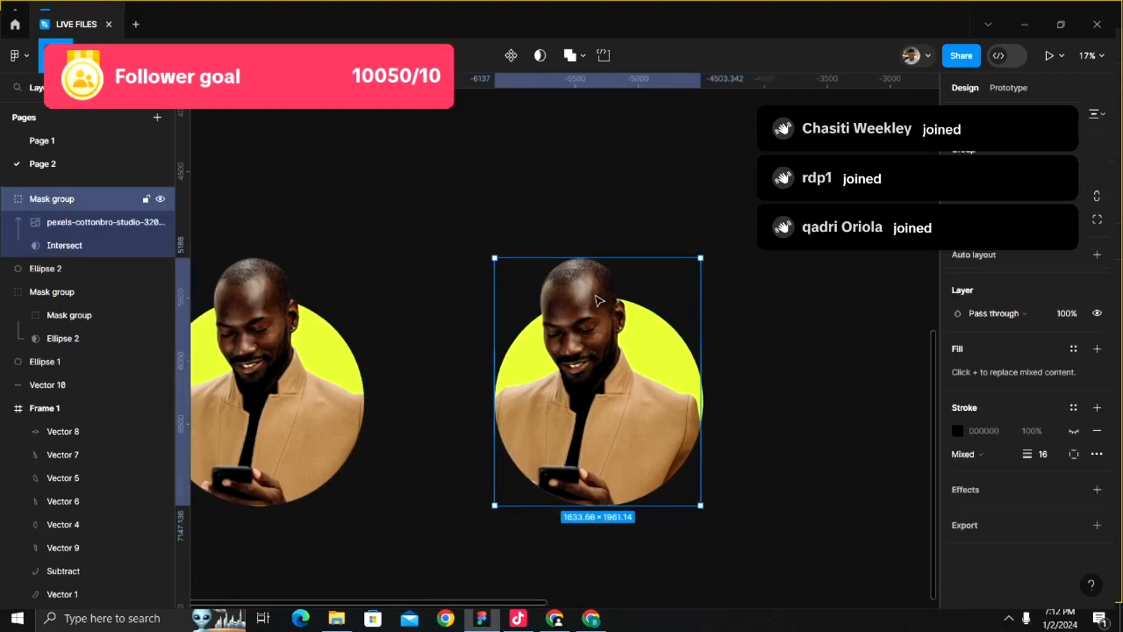
{"action": "left_click", "coordinate": [294, 323]}
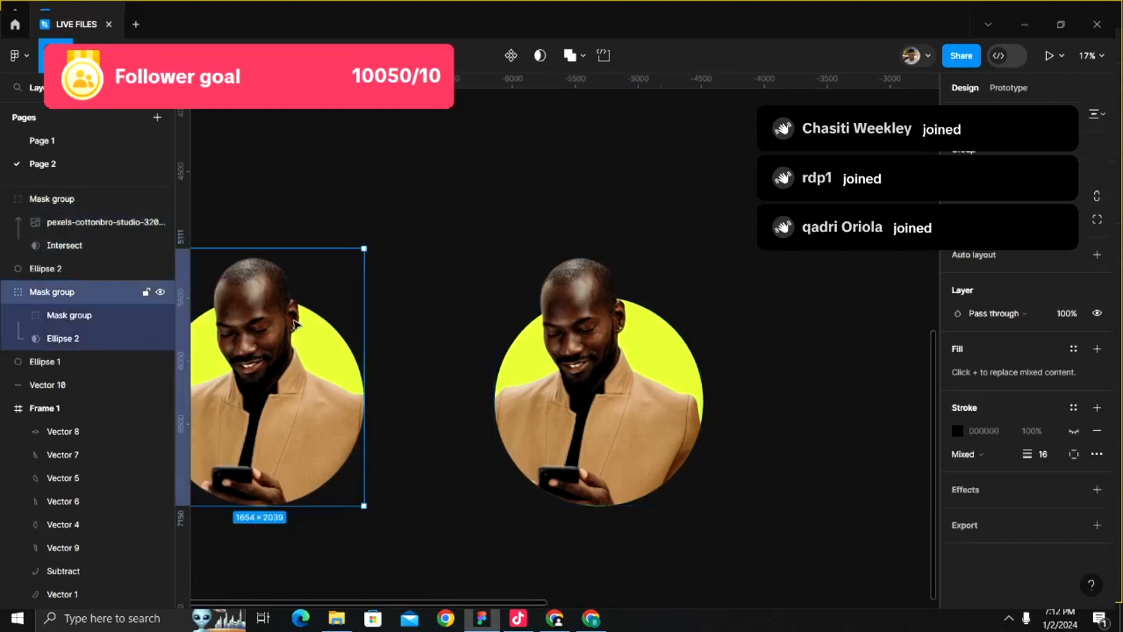
{"action": "scroll", "coordinate": [295, 324], "scroll_direction": "left", "scroll_amount": 2}
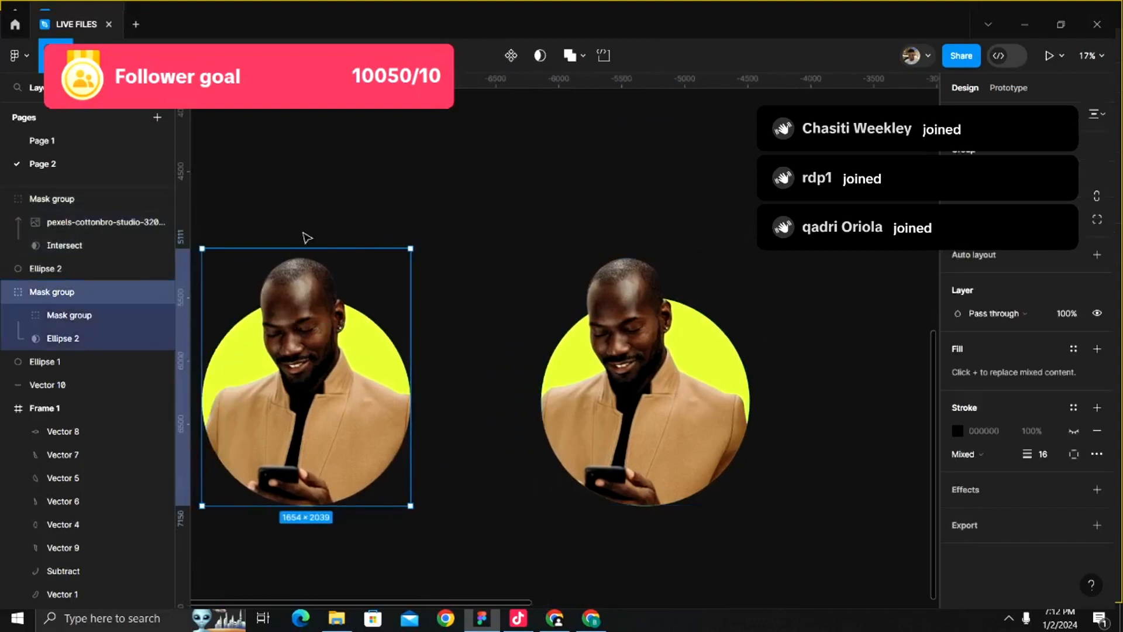
{"action": "right_click", "coordinate": [696, 326]}
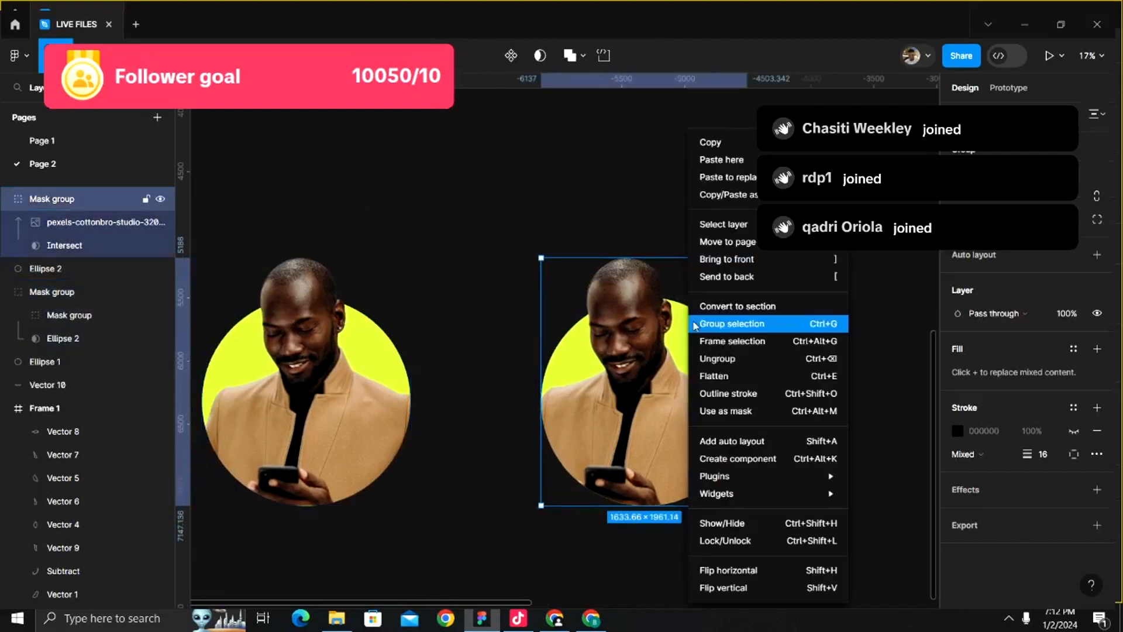
{"action": "left_click", "coordinate": [505, 344]}
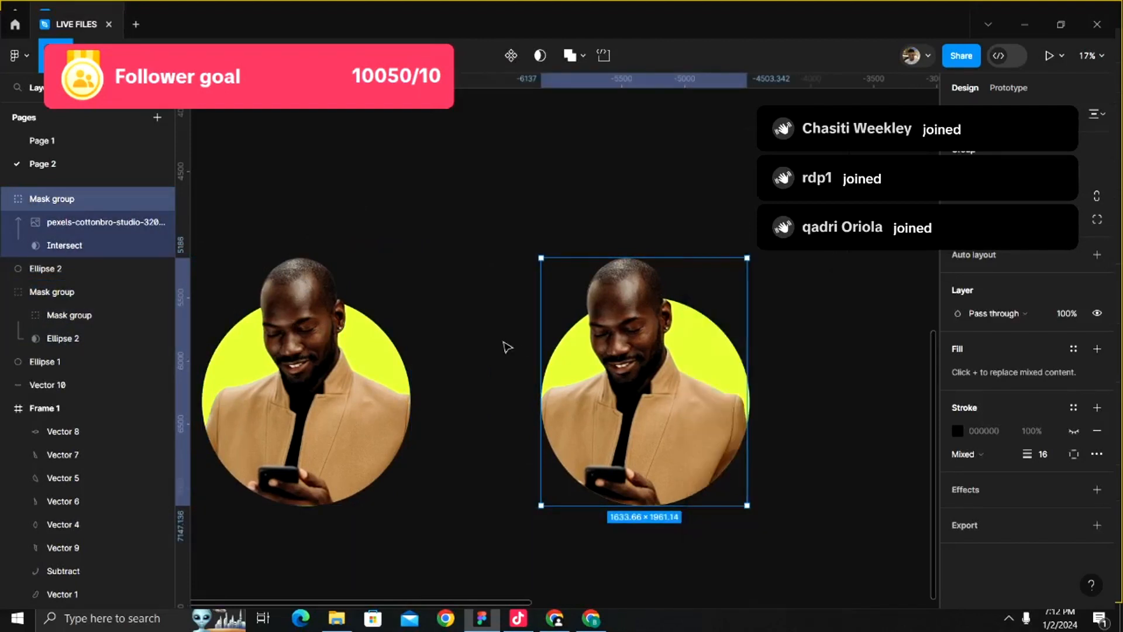